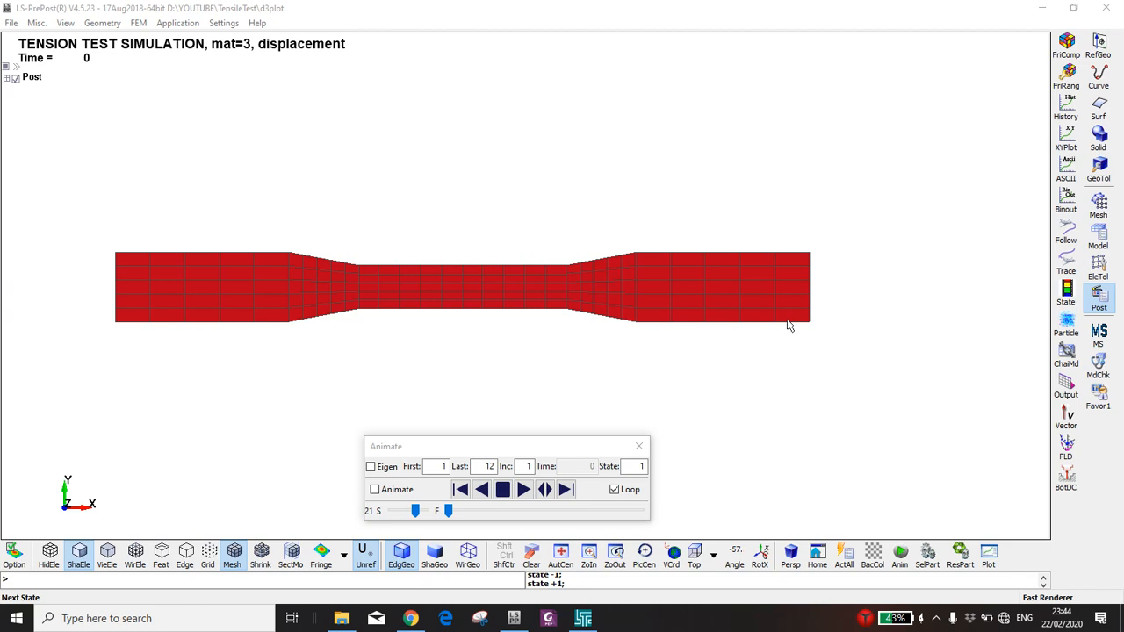
View the flat tensile specimen at an angle and consult its Tension III example page in Chrome.
mouse_move(649, 354)
left_mouse_down("shift")
mouse_move(592, 243)
mouse_move(592, 261)
mouse_move(645, 311)
mouse_move(770, 289)
mouse_move(456, 342)
left_mouse_up("shift")
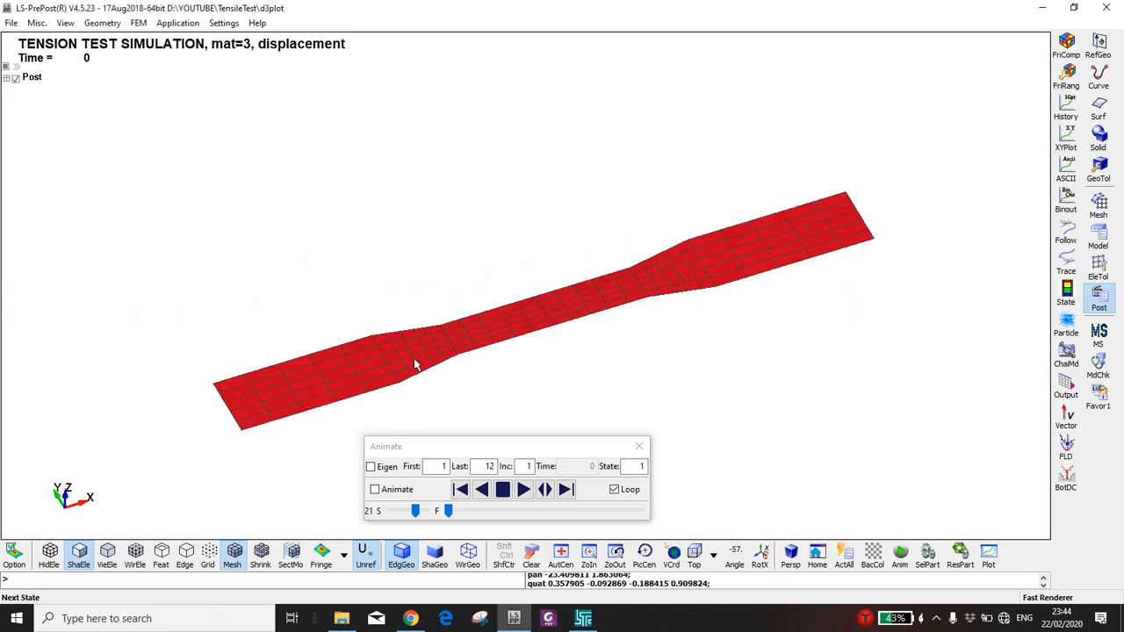
mouse_move(317, 400)
left_mouse_down("shift")
mouse_move(501, 331)
mouse_move(351, 396)
left_mouse_up("shift")
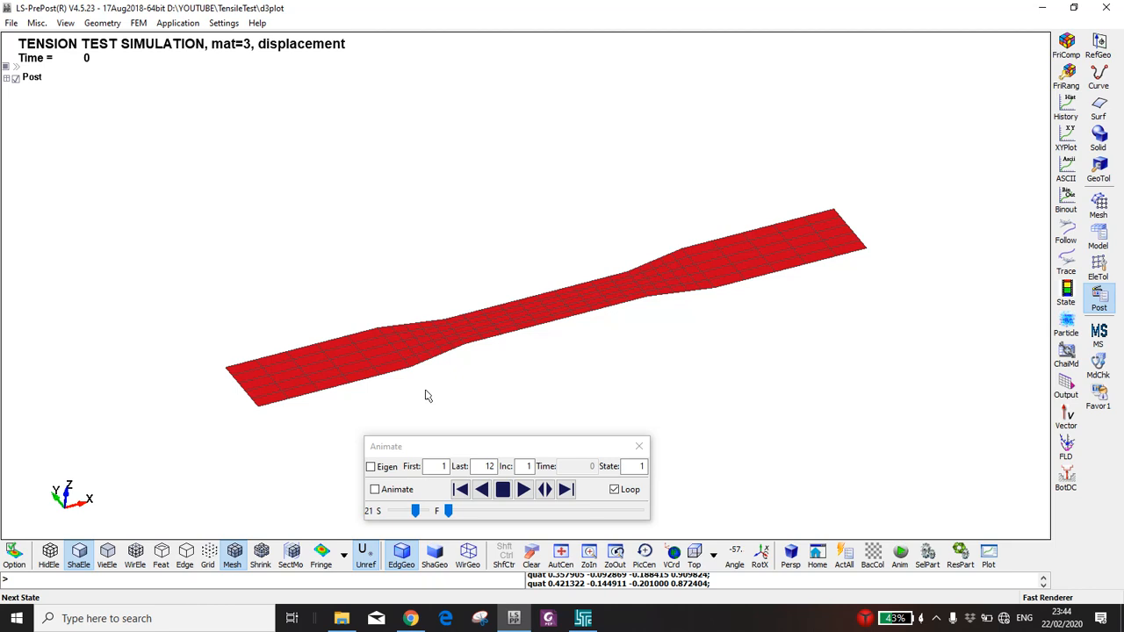
left_click(411, 618)
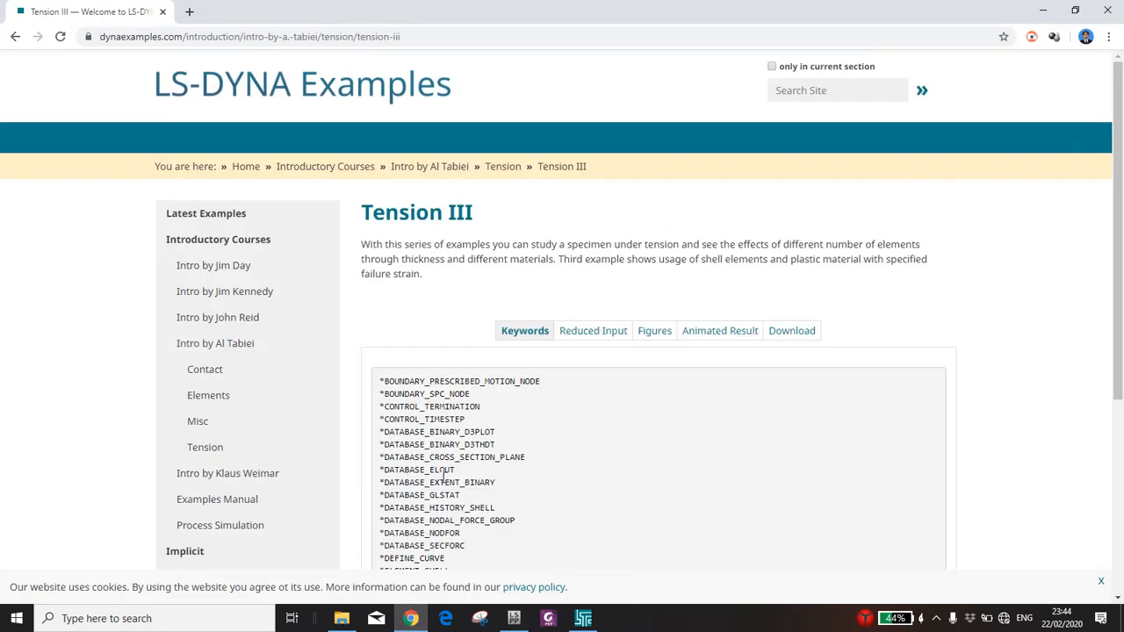
left_click(420, 615)
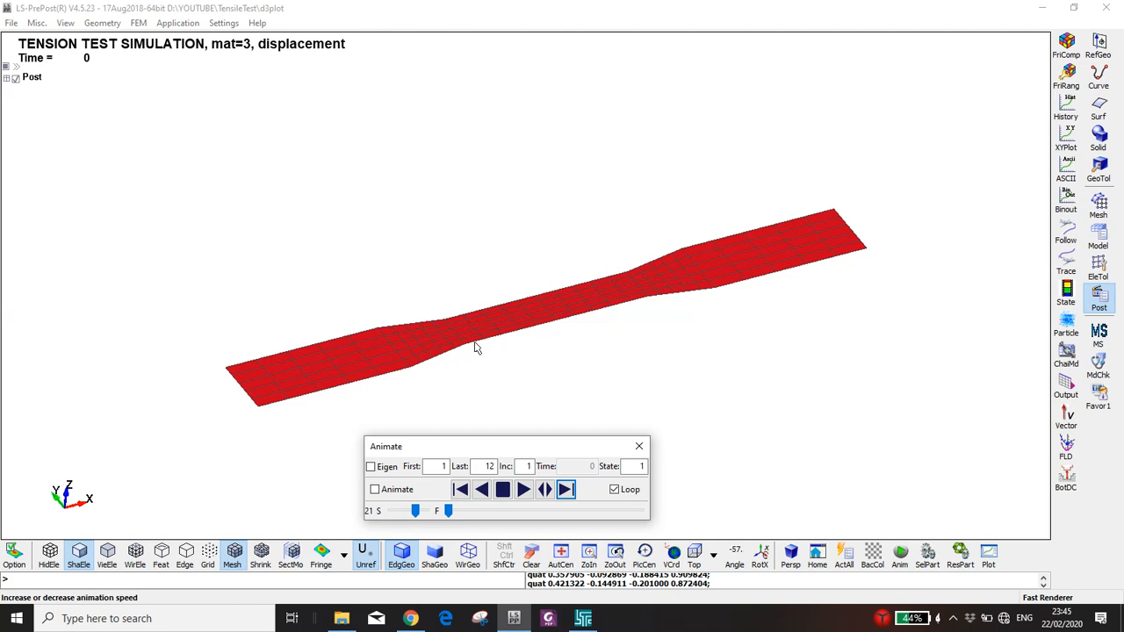
Play the tension test animation of the shell specimen in LS-PrePost and return it to state 1.
left_click(565, 491)
left_click(566, 491)
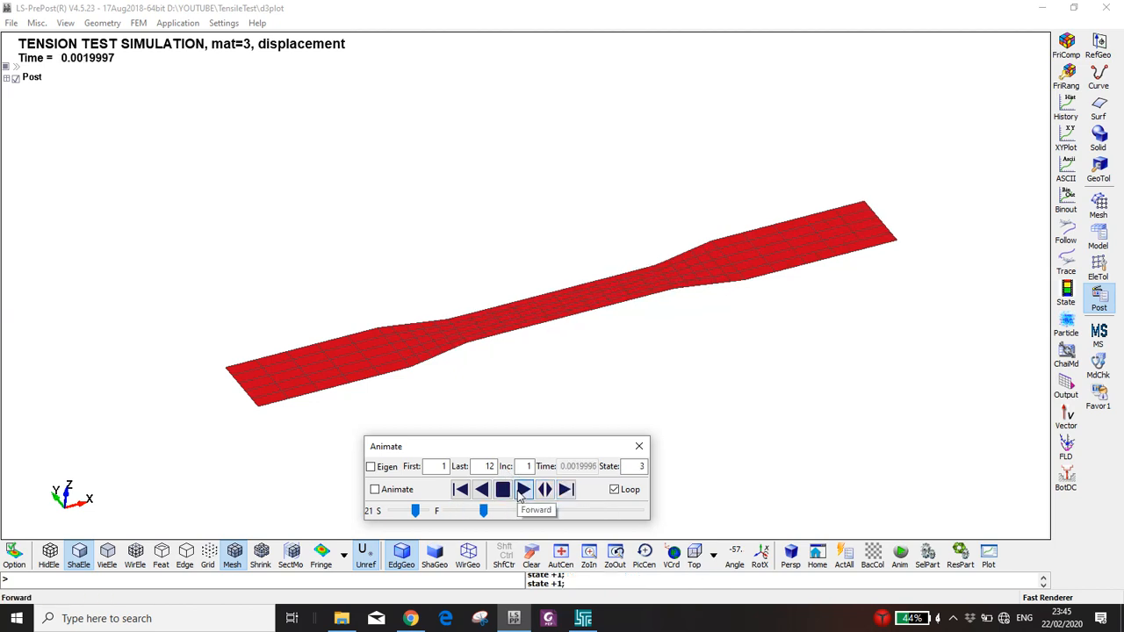
left_click(521, 491)
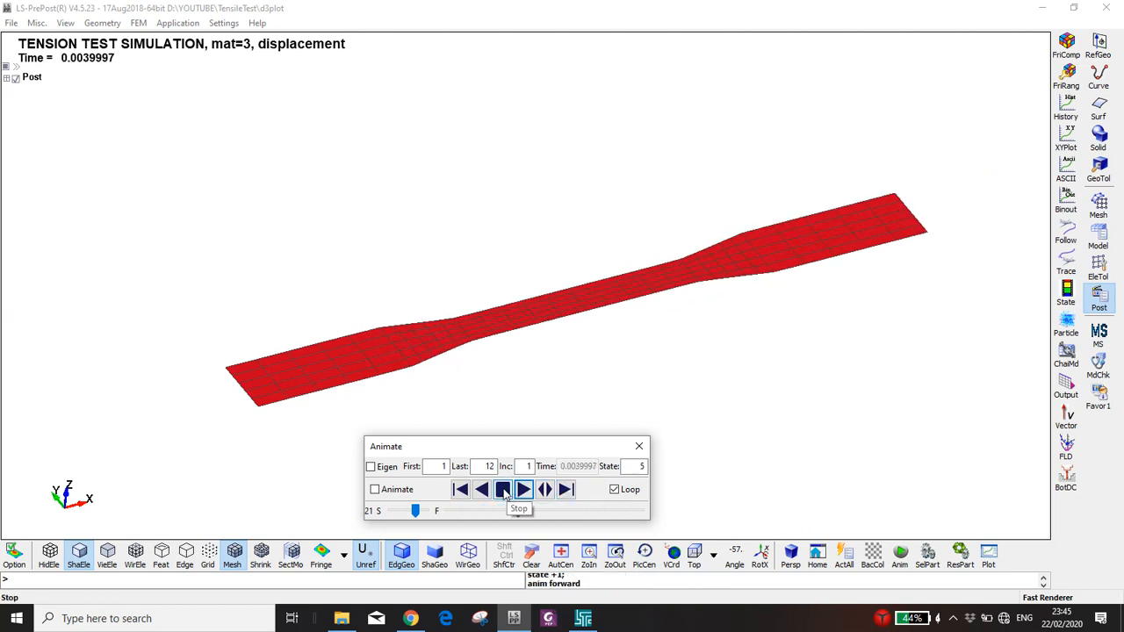
left_click(503, 491)
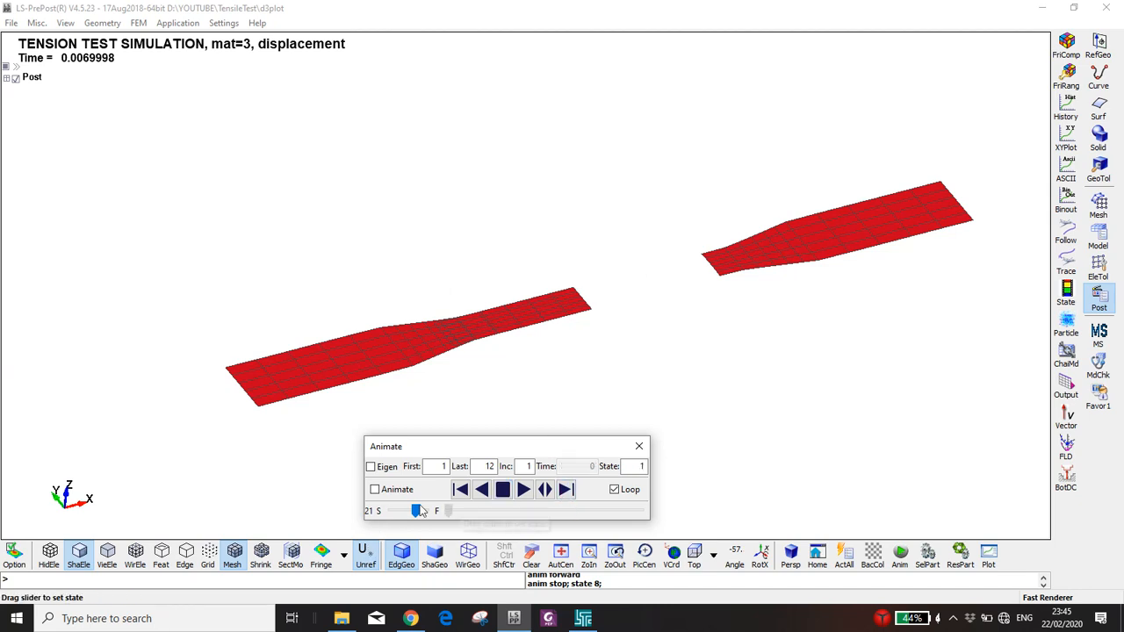
left_click_drag(570, 510, 448, 510)
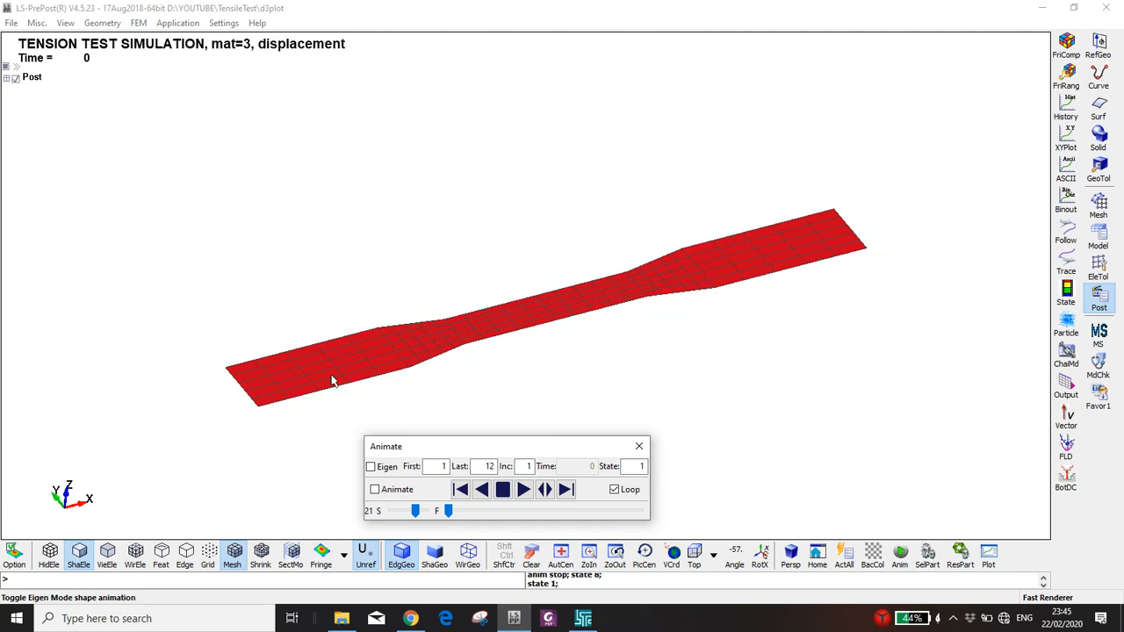
In File Explorer, copy tension3.k into a new folder named solid inside the TensileTest folder.
left_click(342, 619)
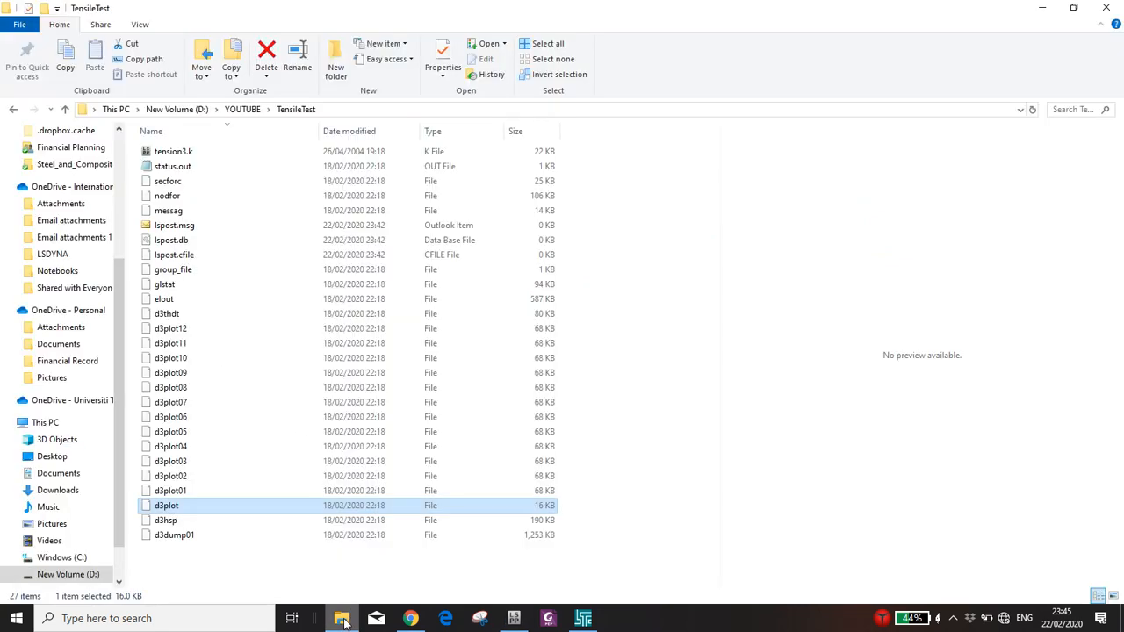
left_click(201, 153)
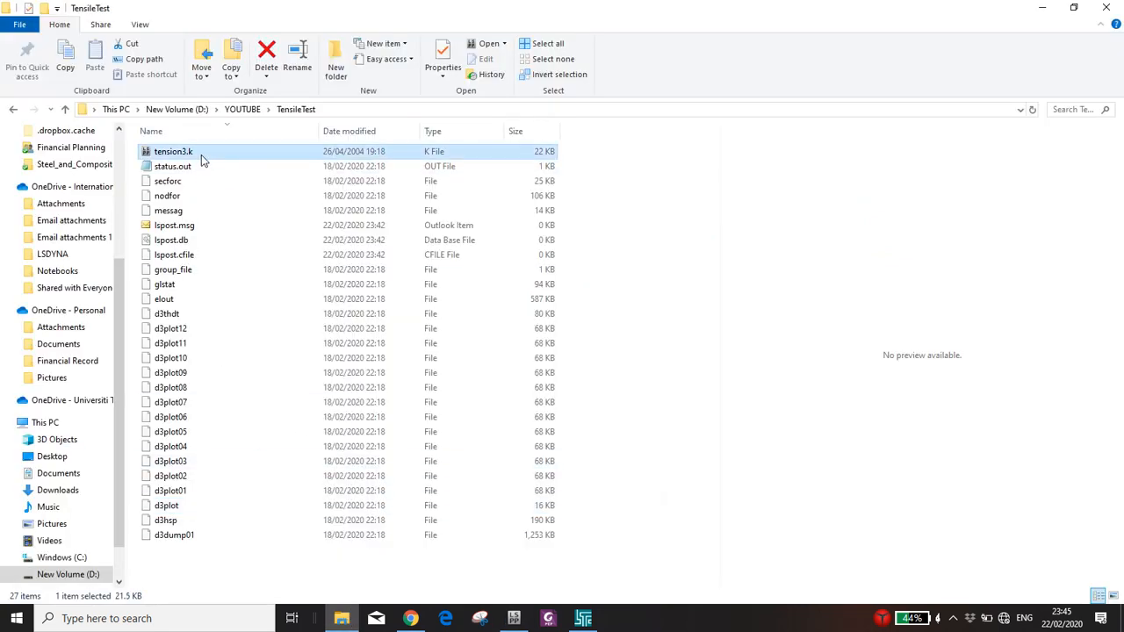
left_click(333, 55)
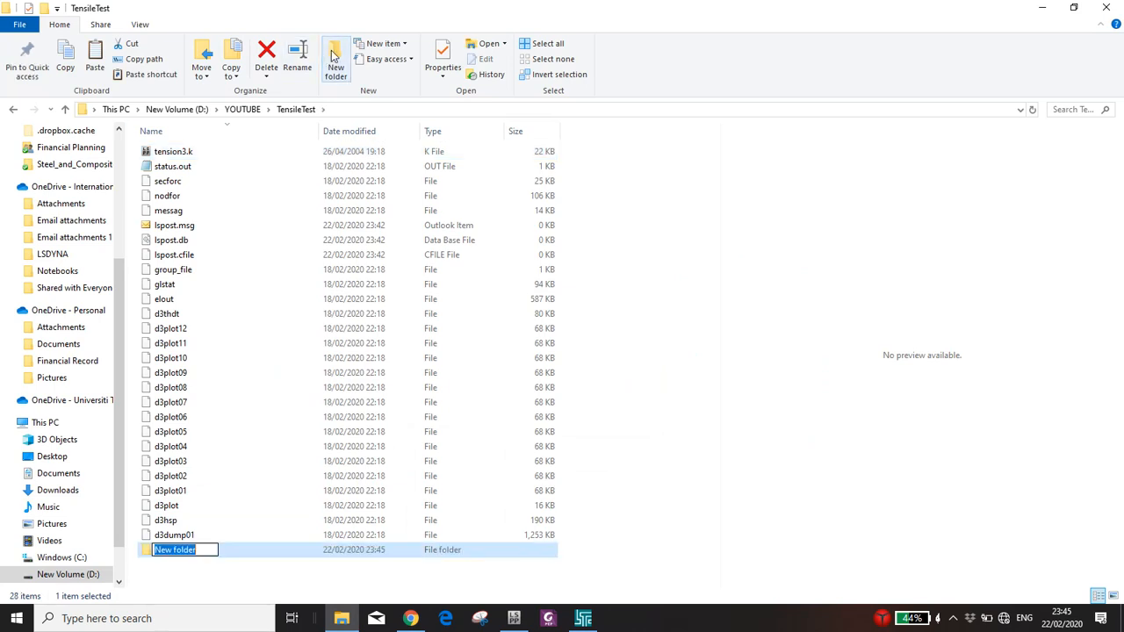
type("solid")
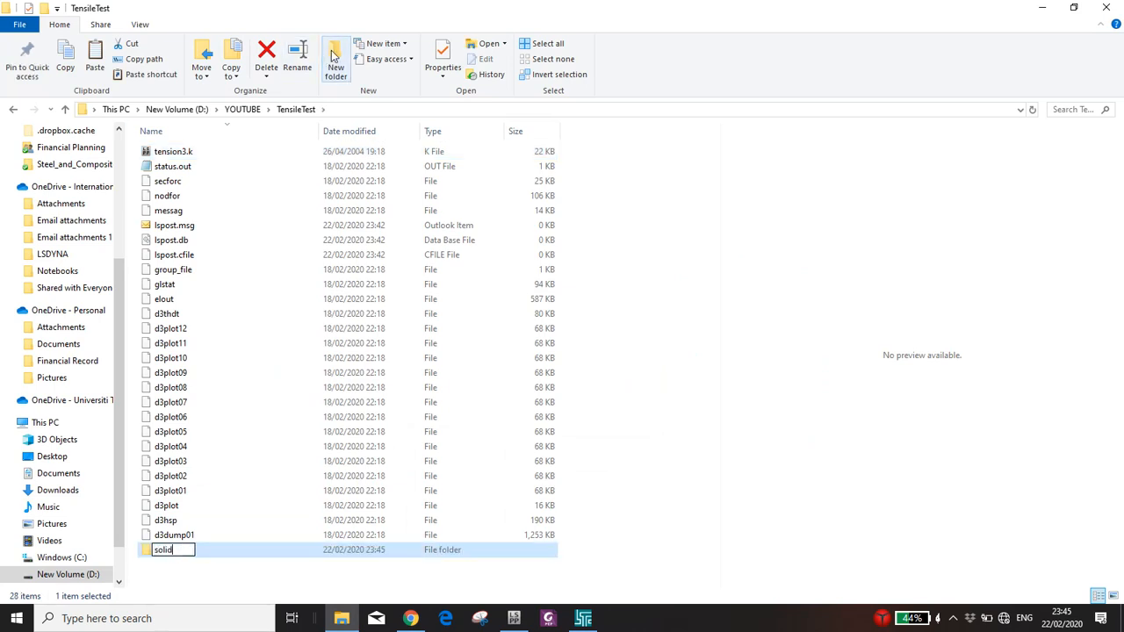
key("Return")
key("Return")
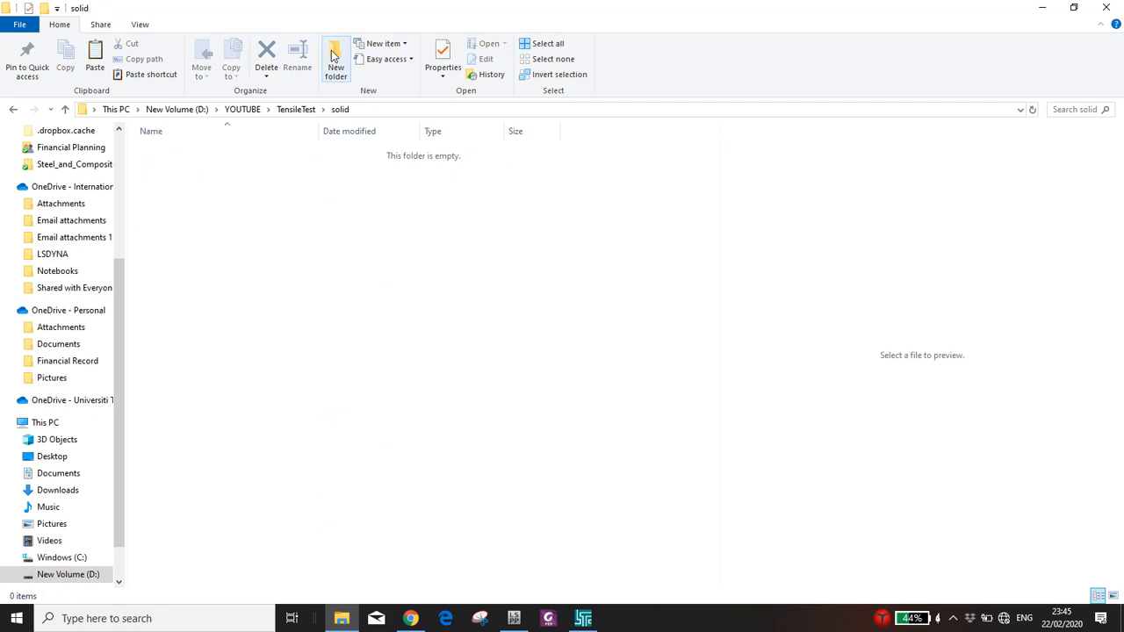
key("ctrl+v")
left_click(255, 213)
Open the copied tension3.k in LS-PrePost, review the keyword reader messages and view the specimen at an angle.
double_click(182, 151)
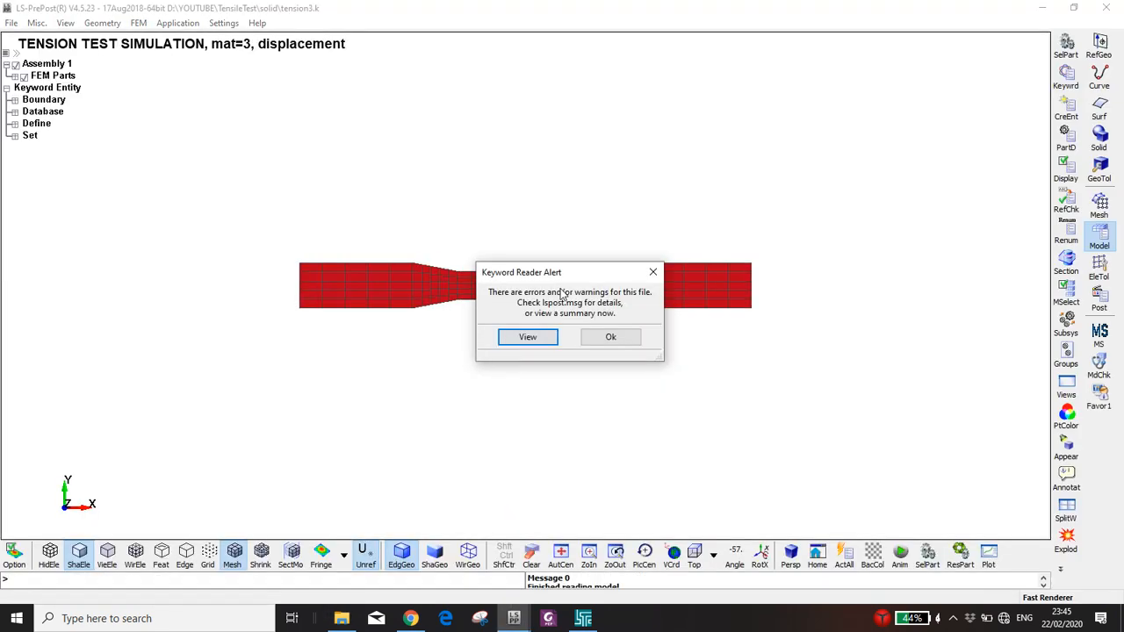
left_click(534, 338)
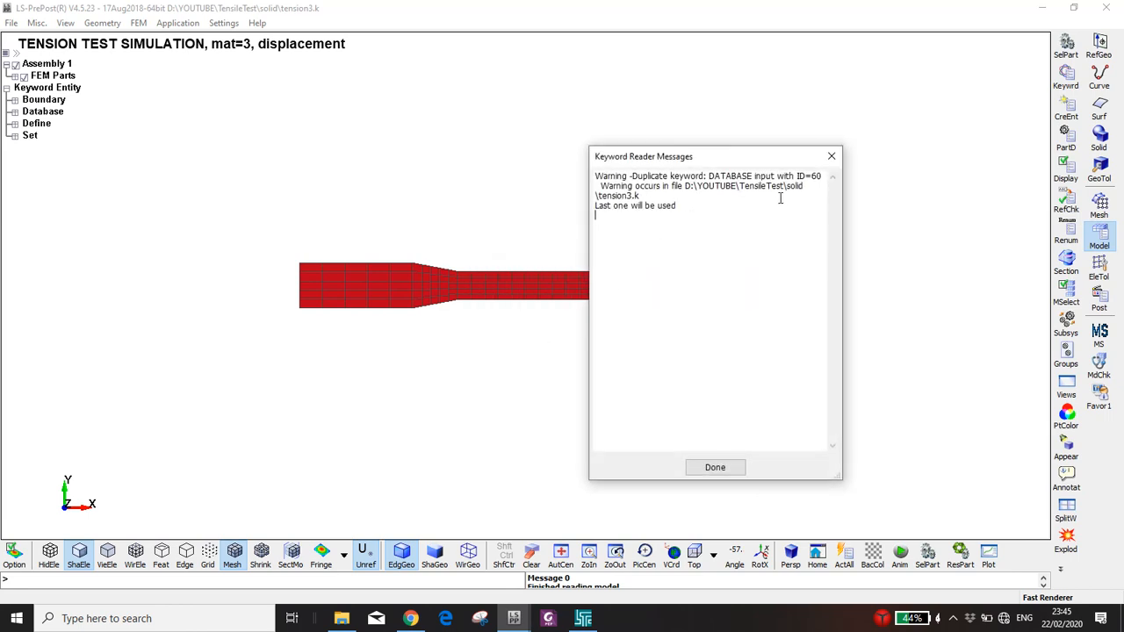
left_click(831, 156)
left_click_drag(554, 381, 488, 311)
scroll(491, 295, "up", 4)
left_click_drag(447, 264, 491, 276, "shift")
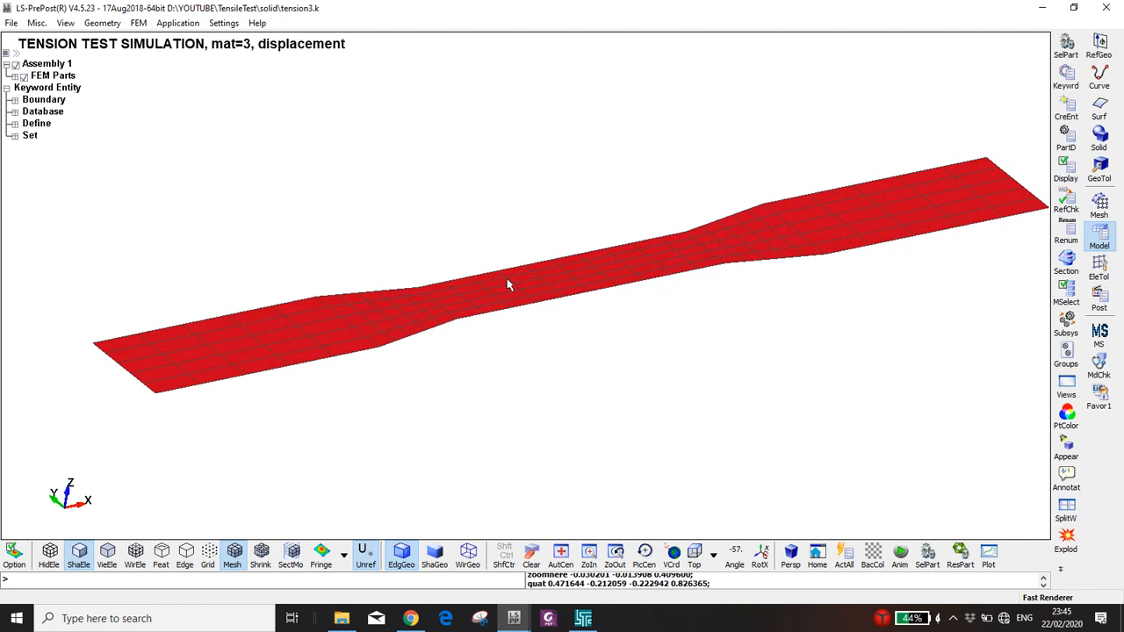
scroll(507, 286, "down", 1)
middle_click_drag(509, 280, 506, 293, "shift")
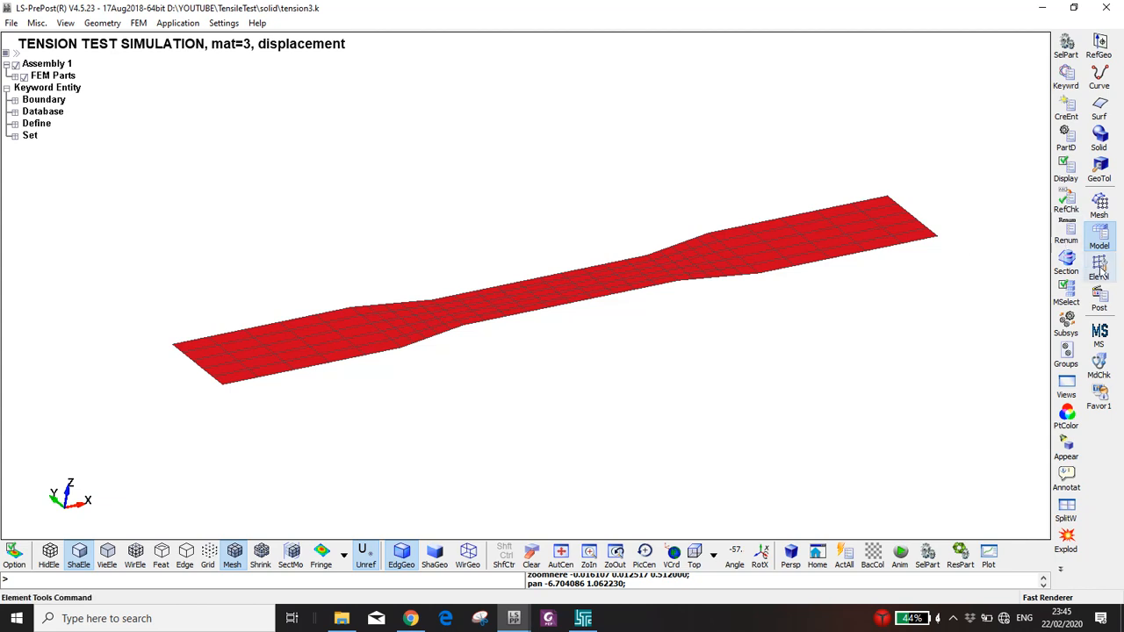
Copy the T1 shell thickness value from the model's SECTION_SHELL keyword.
left_click(1068, 75)
double_click(812, 356)
left_click(817, 327)
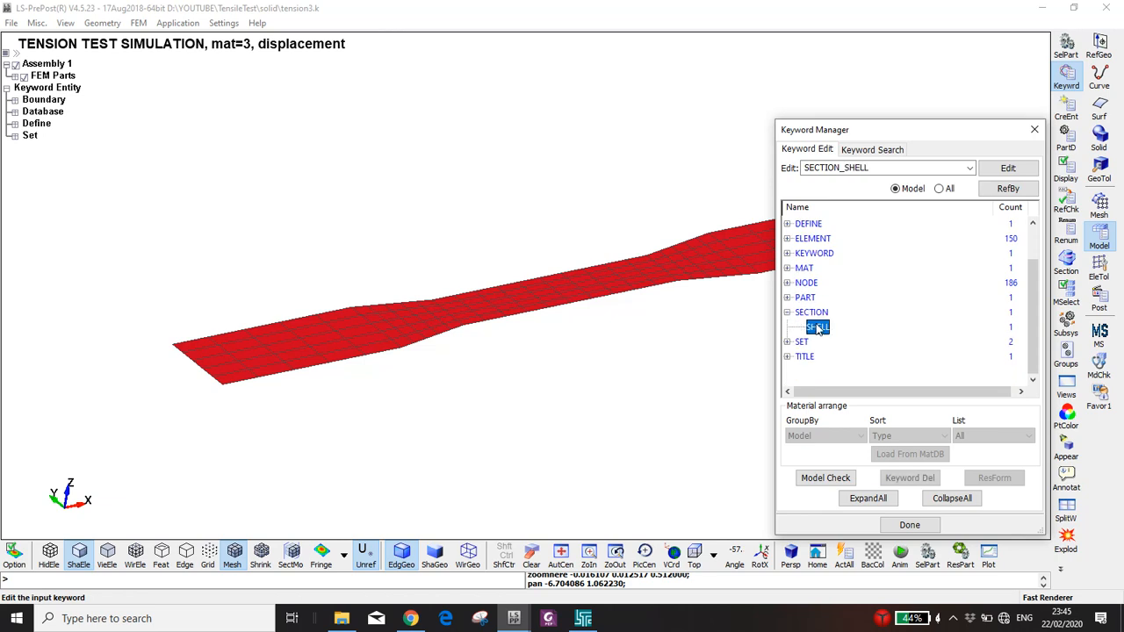
double_click(817, 328)
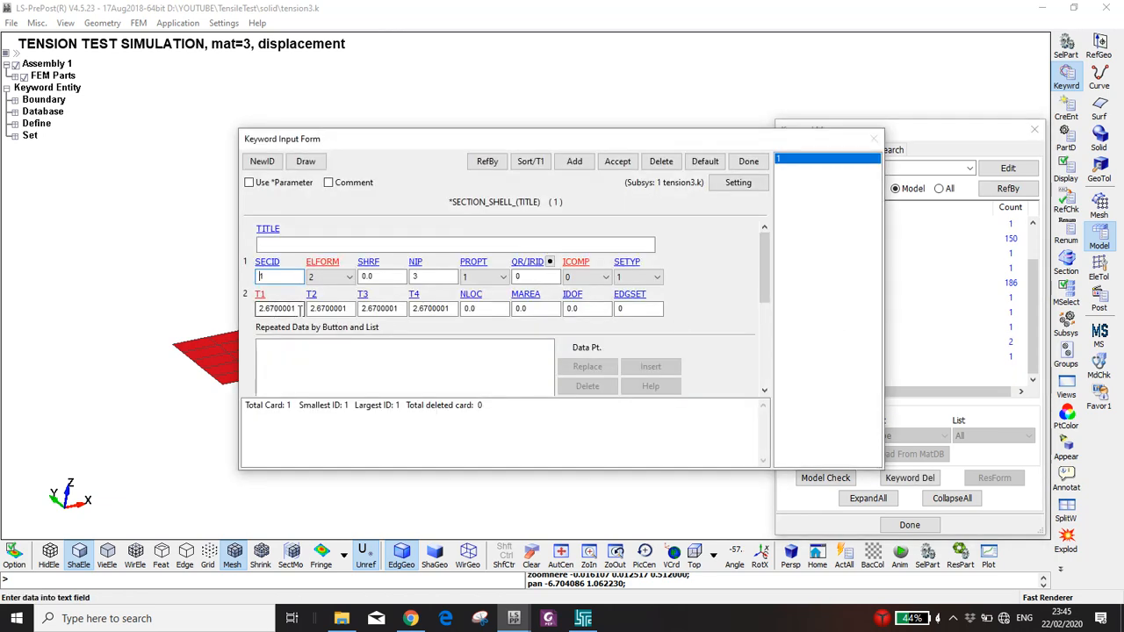
left_click_drag(298, 310, 172, 302)
key("ctrl+c")
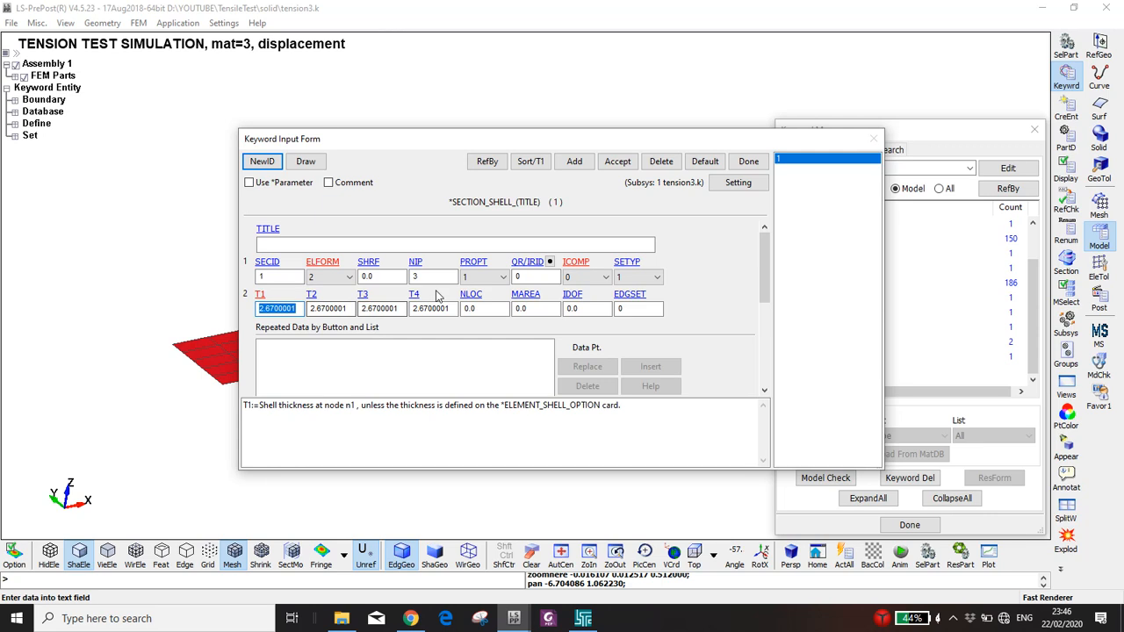
left_click(748, 162)
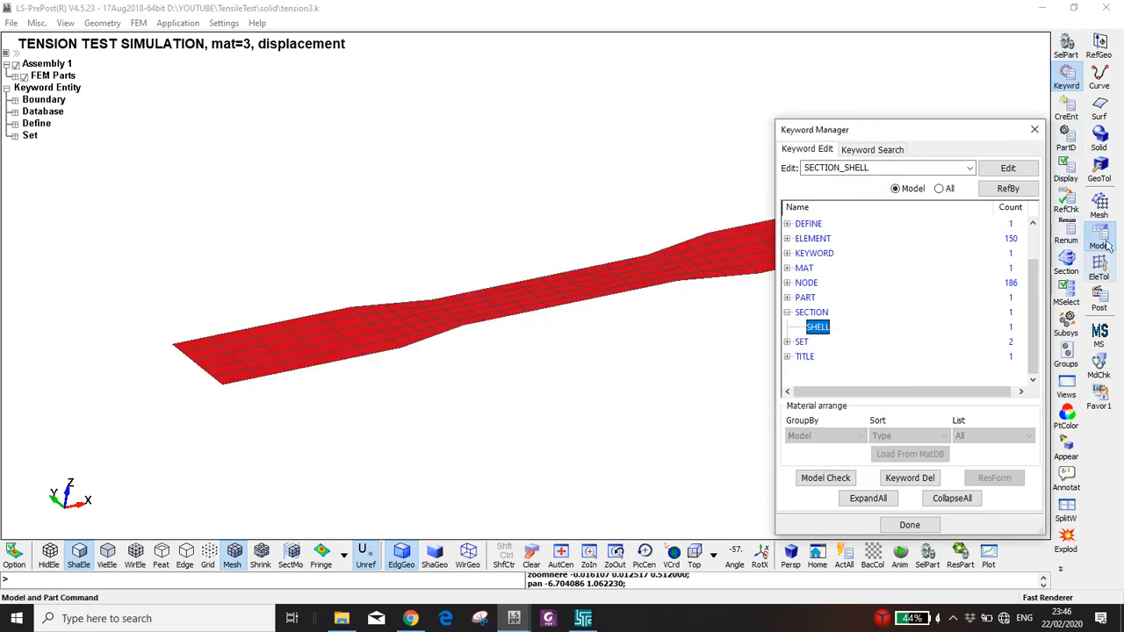
Set up solid element generation by Solid_Face_Drag and select the whole specimen part as the source segments.
left_click(1102, 209)
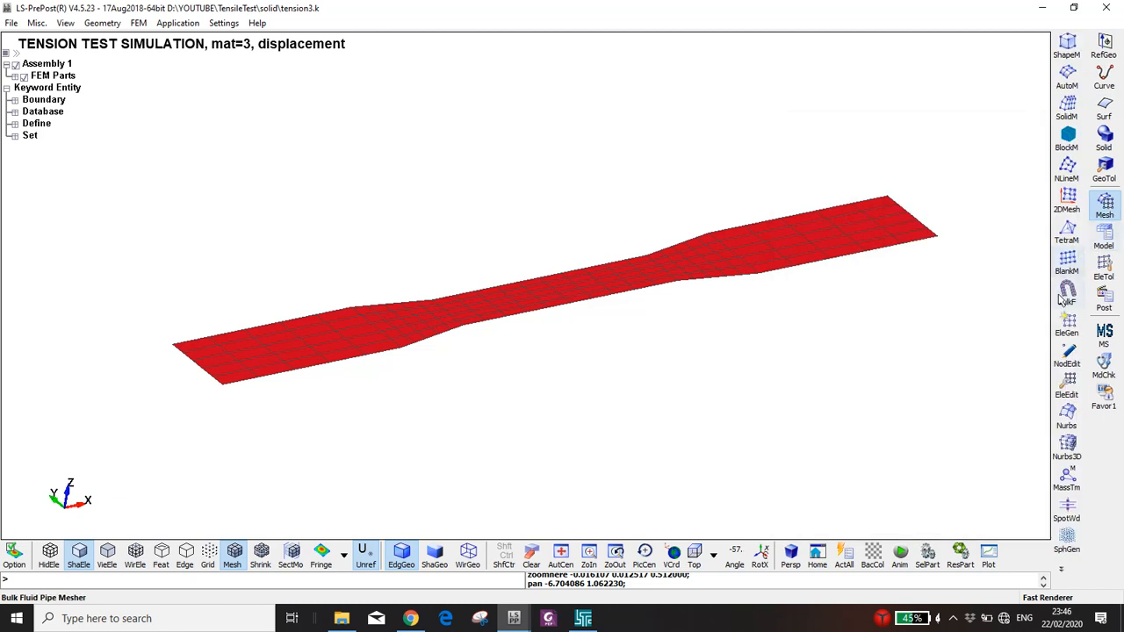
left_click(1069, 325)
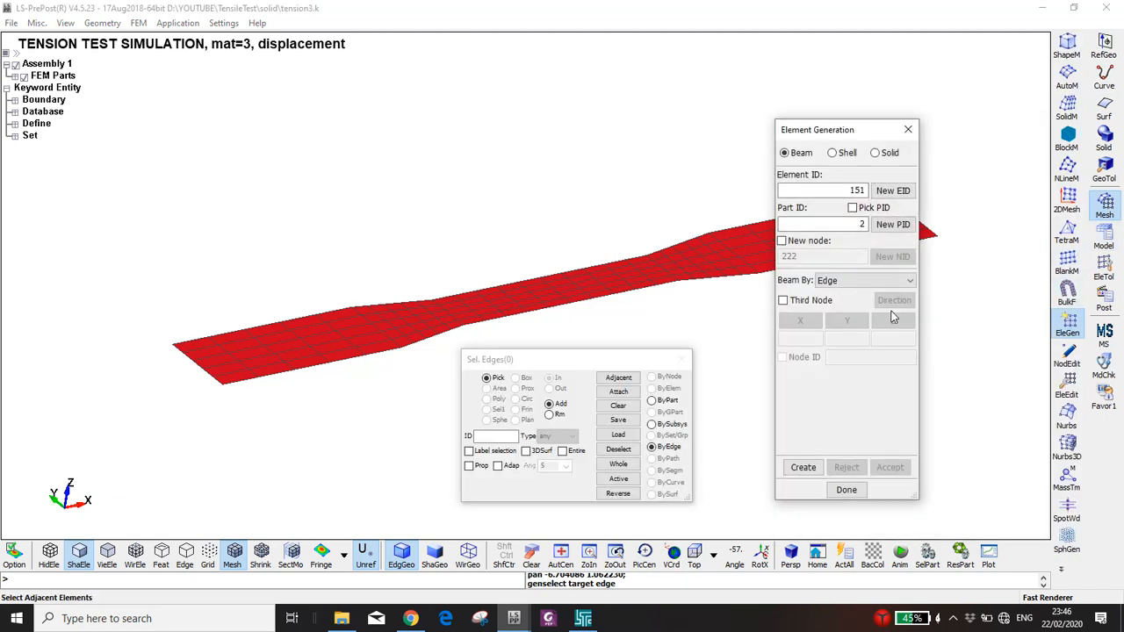
left_click(874, 152)
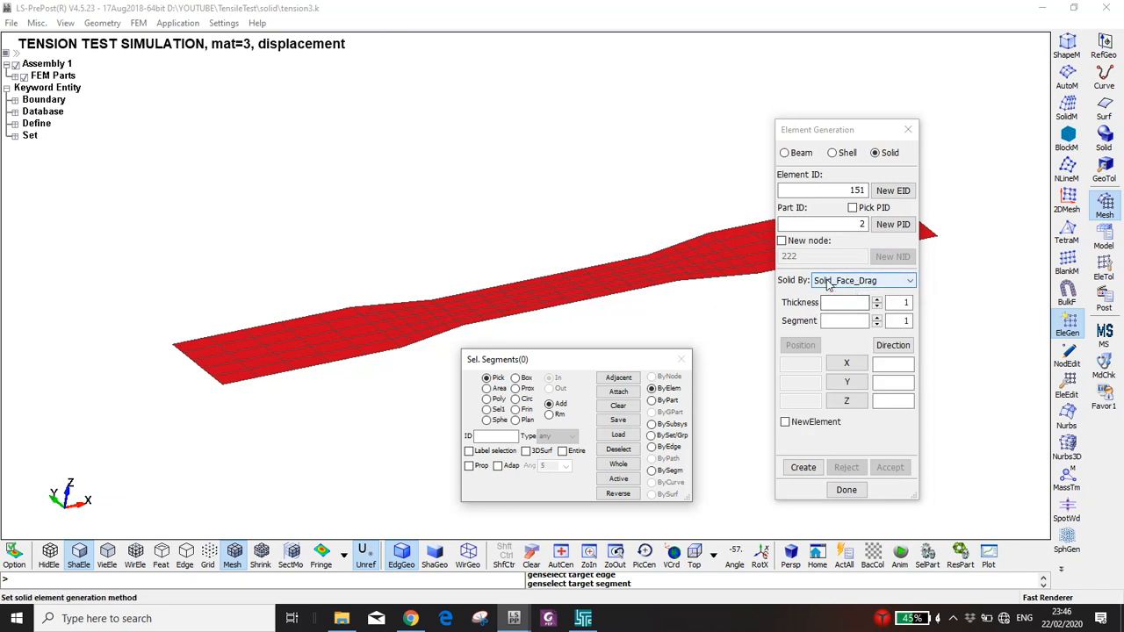
left_click(651, 400)
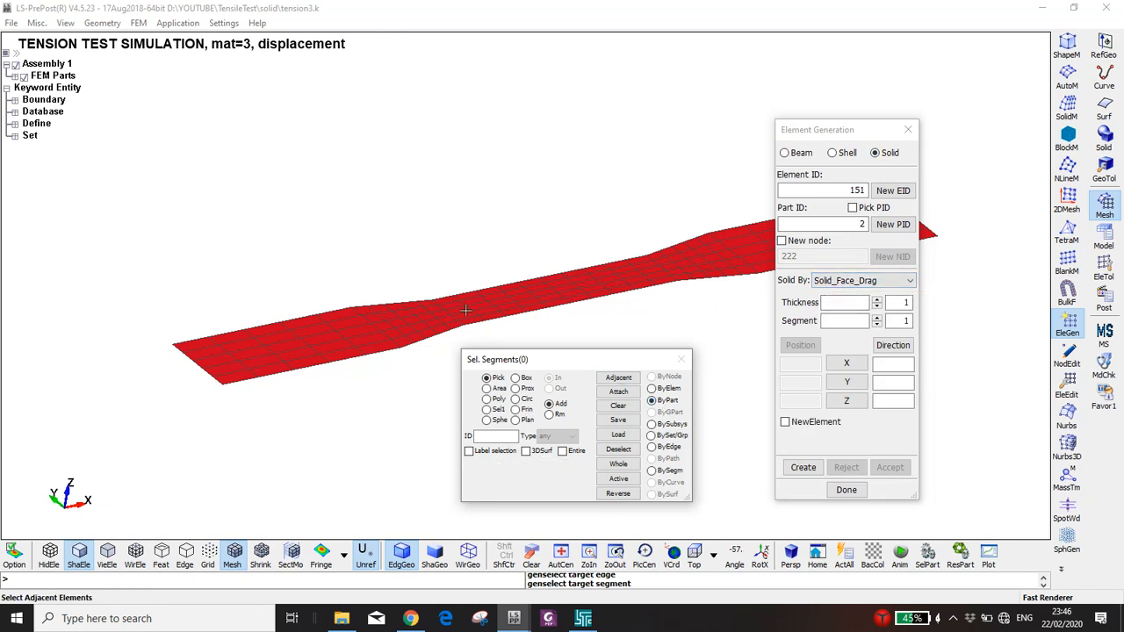
left_click(411, 331)
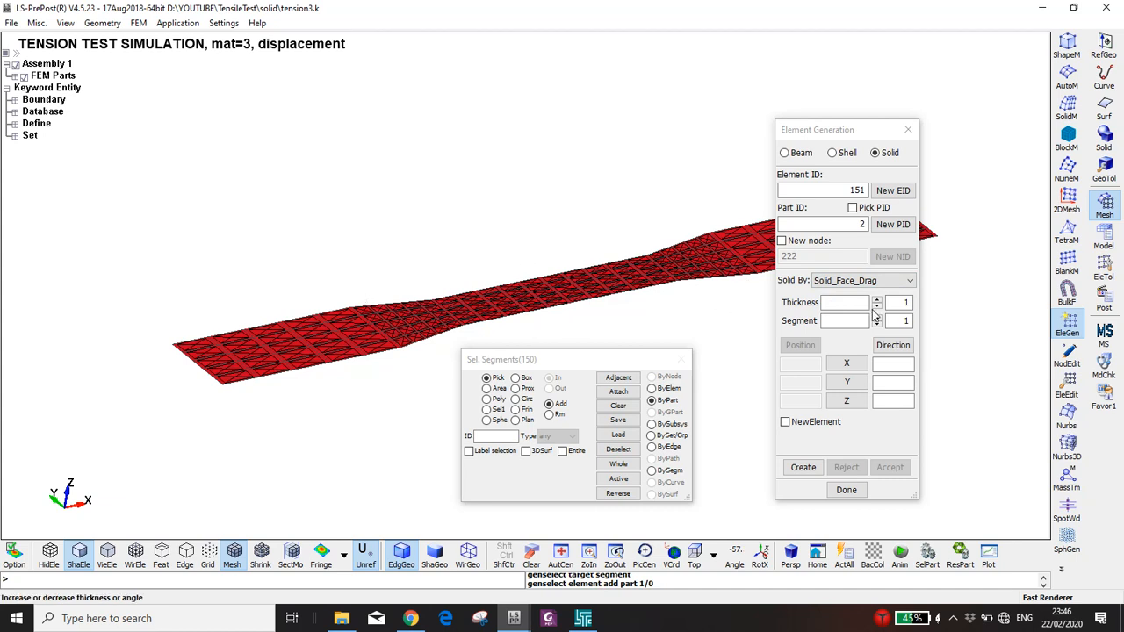
Generate the solid elements with thickness 2.6700001, direction Z and 3 segments.
left_click(860, 303)
key("ctrl+v")
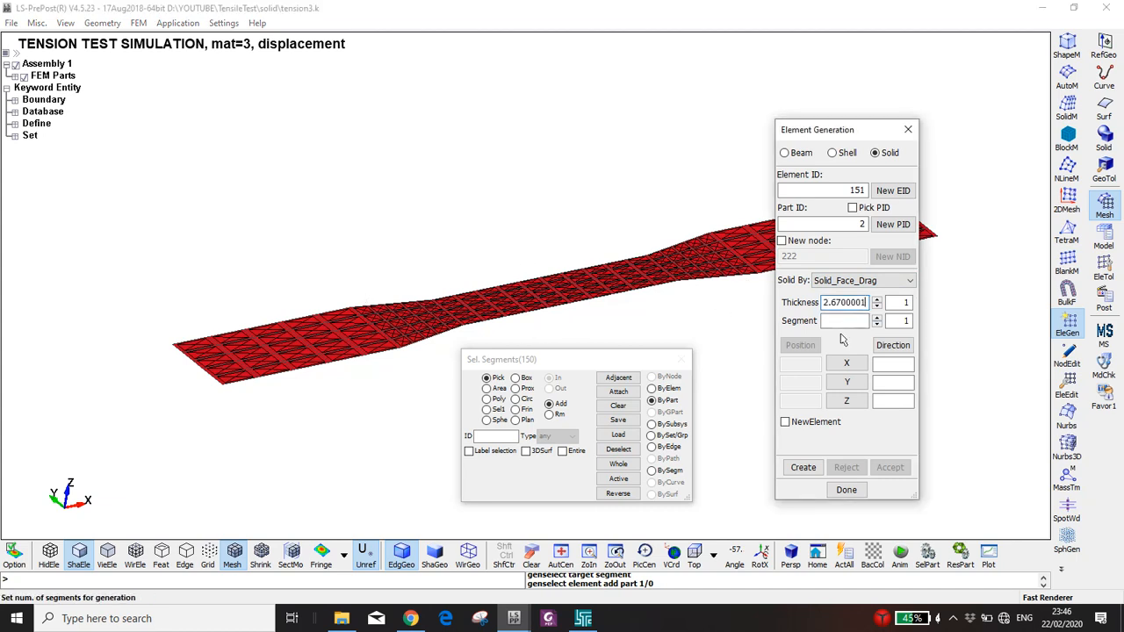
left_click(844, 401)
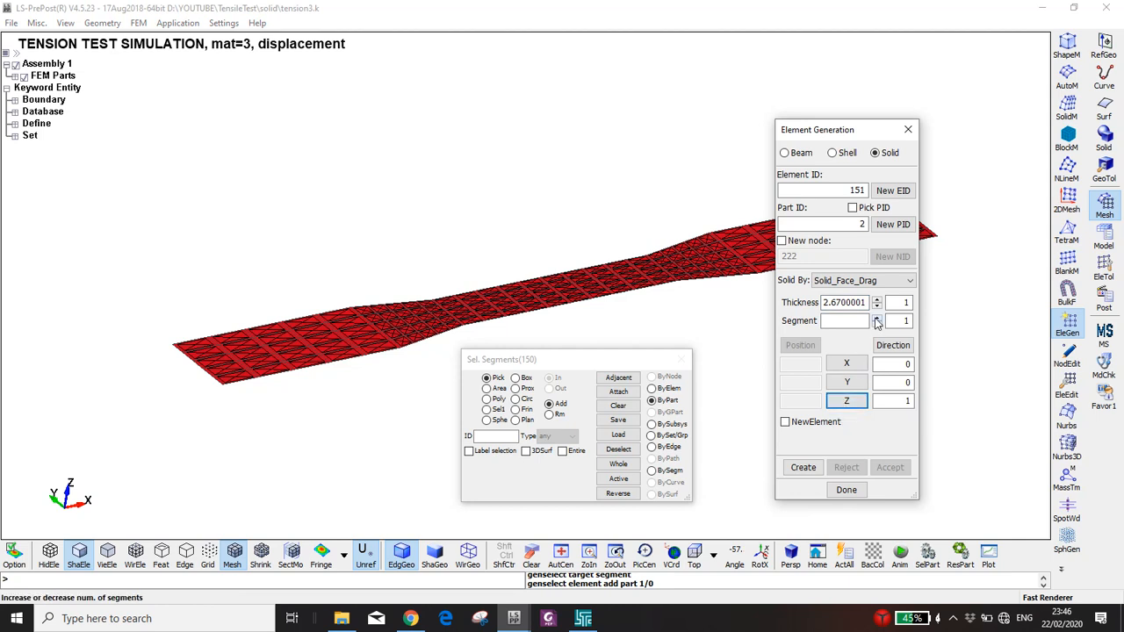
left_click(876, 317)
left_click(877, 317)
left_click(802, 467)
Examine the previewed solid element layers at the specimen's end, including from the Right view.
left_click_drag(315, 321, 251, 248, "shift")
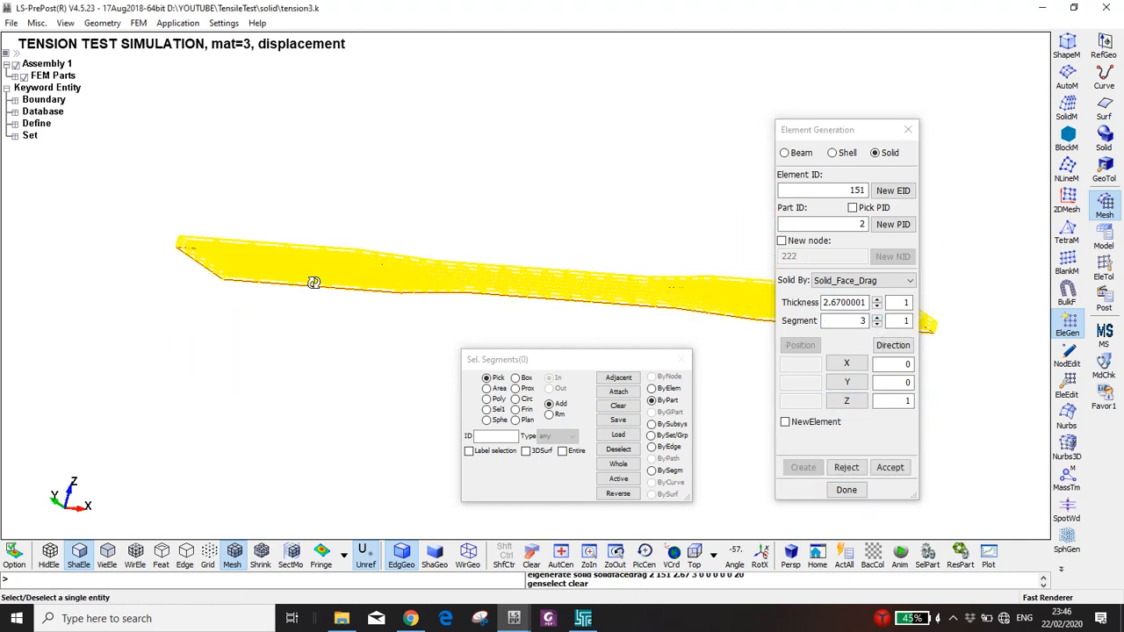
scroll(247, 251, "up", 7)
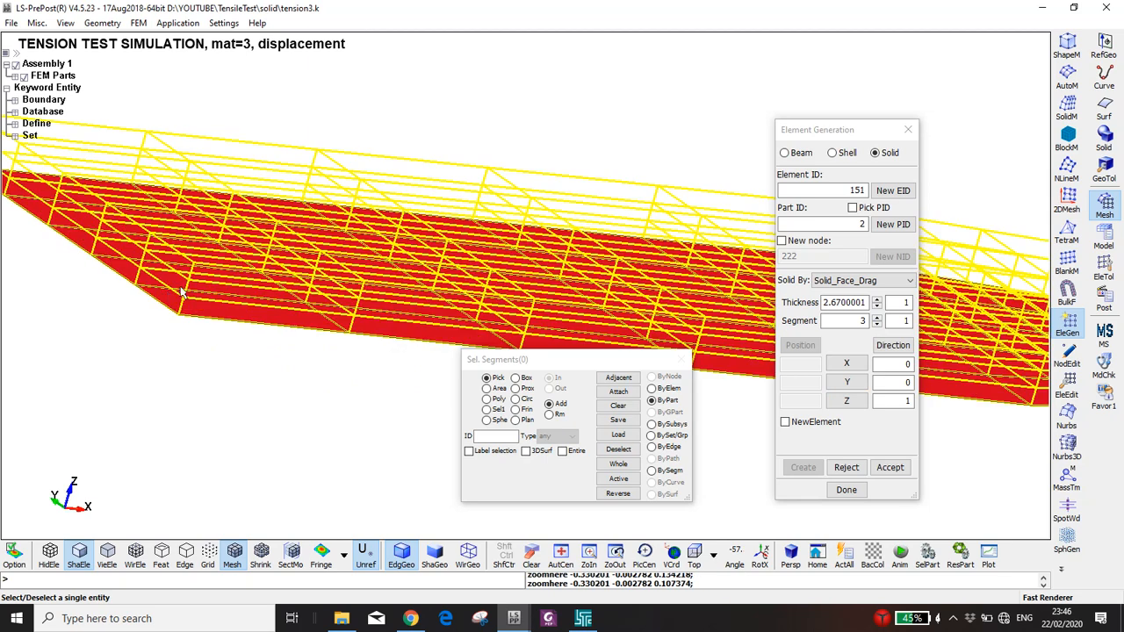
left_click(713, 554)
left_click(736, 450)
scroll(279, 336, "down", 4)
middle_click_drag(282, 350, 440, 284, "shift")
scroll(195, 272, "up", 3)
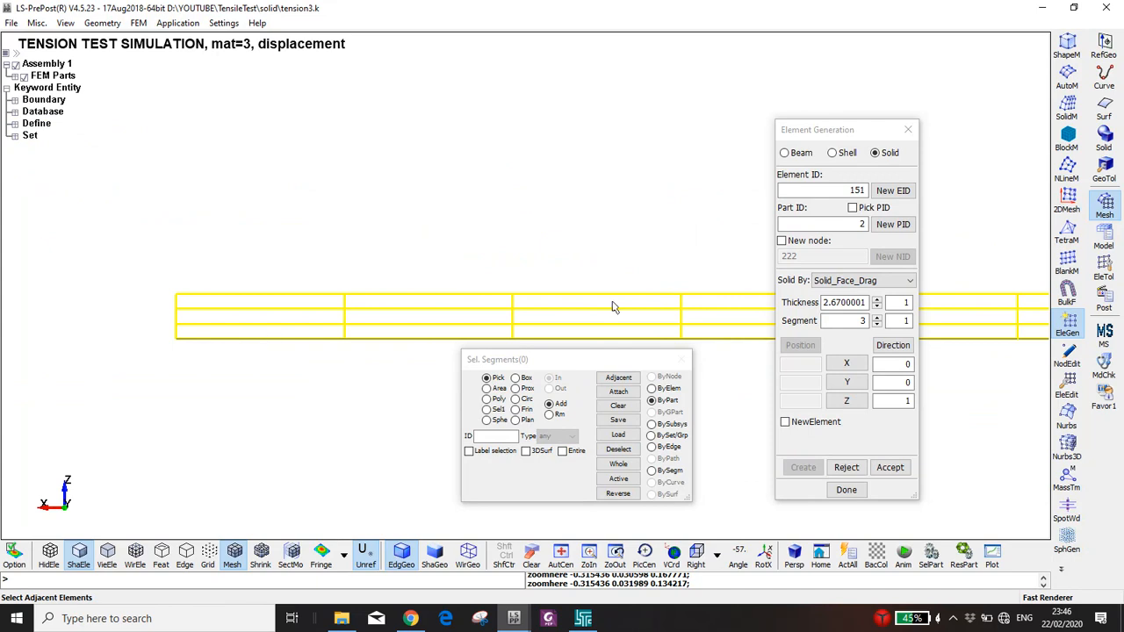
Try larger segment counts through the thickness in the preview and restore the count to 3.
left_click(877, 318)
left_click(877, 318)
left_click(876, 318)
left_click(876, 318)
left_click(876, 324)
left_click(877, 324)
left_click(877, 324)
left_click(876, 324)
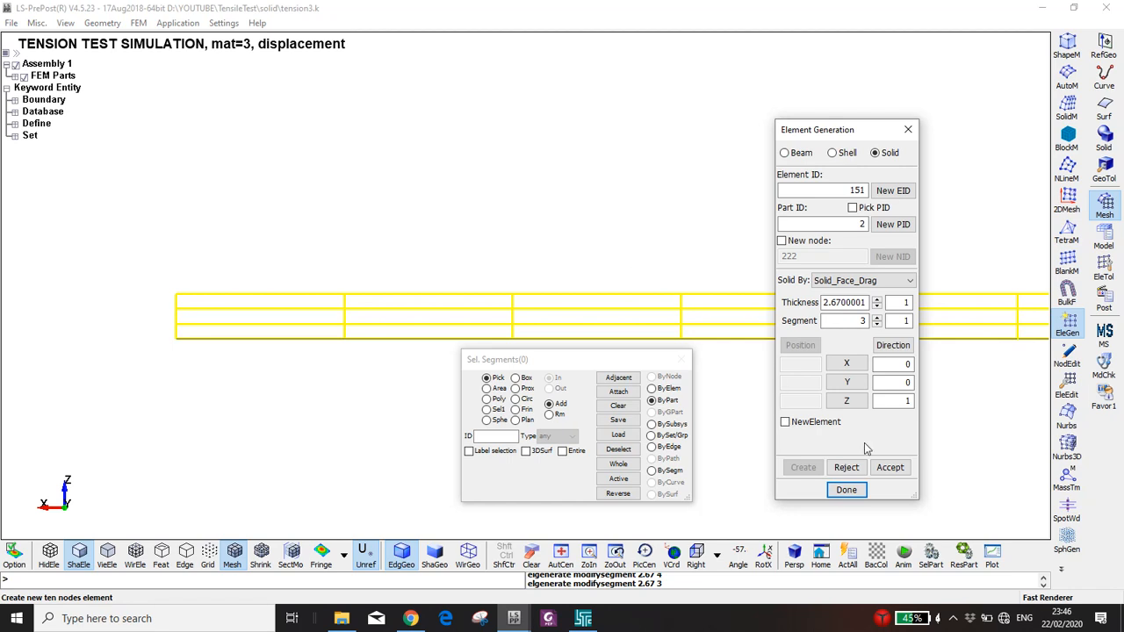
Accept the generated solid elements, inspect the solid specimen from an angle and close element generation.
left_click(890, 467)
scroll(585, 266, "down", 3)
middle_click_drag(550, 243, 366, 218, "shift")
left_click_drag(366, 218, 559, 279, "shift")
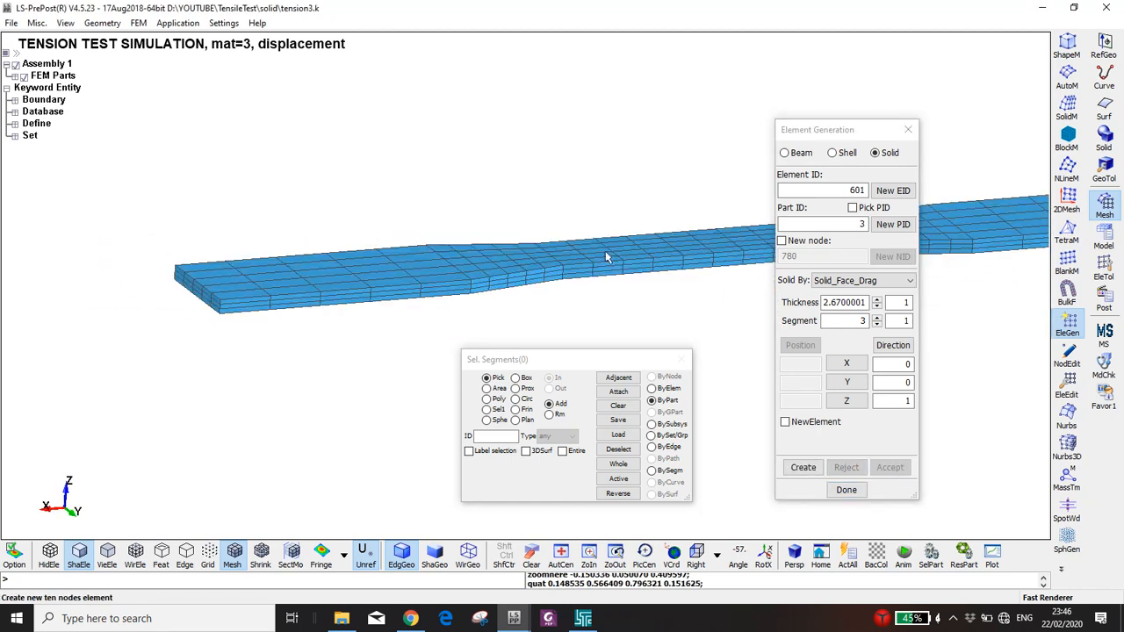
middle_click_drag(631, 206, 453, 261, "shift")
left_click_drag(453, 261, 539, 275, "shift")
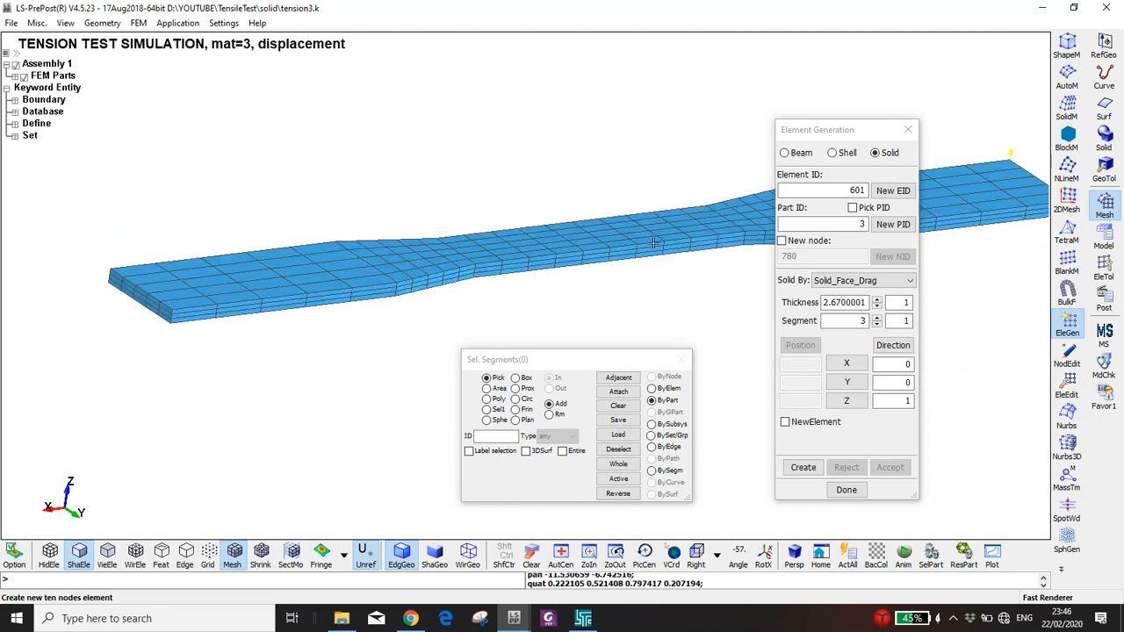
left_click(908, 129)
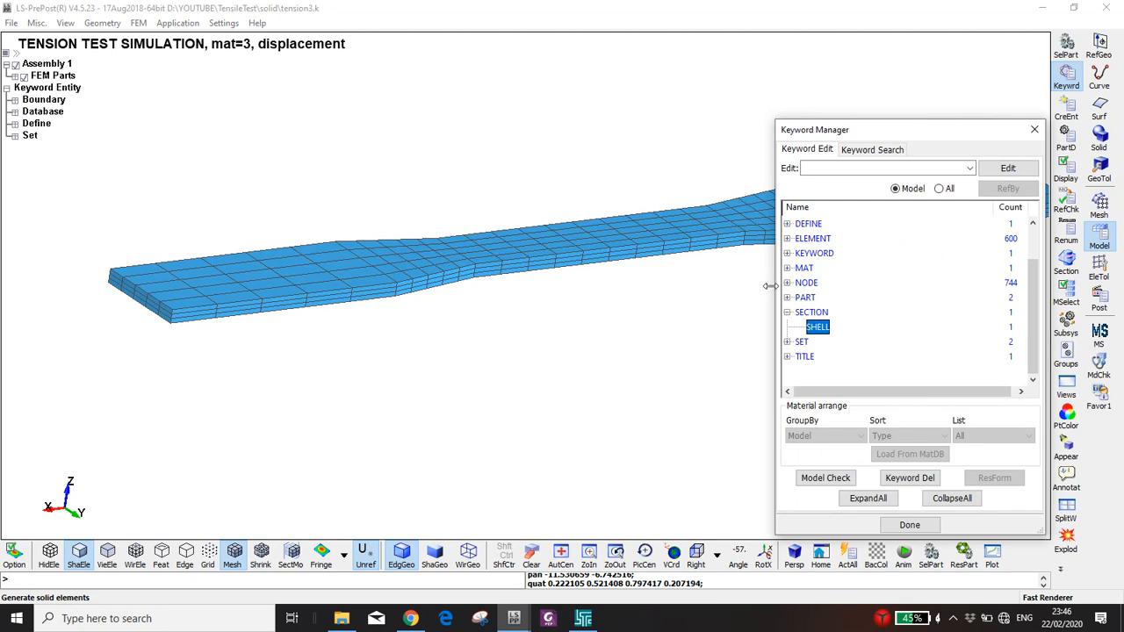
Display all parts with mesh outlines and shell thickness.
left_click(788, 312)
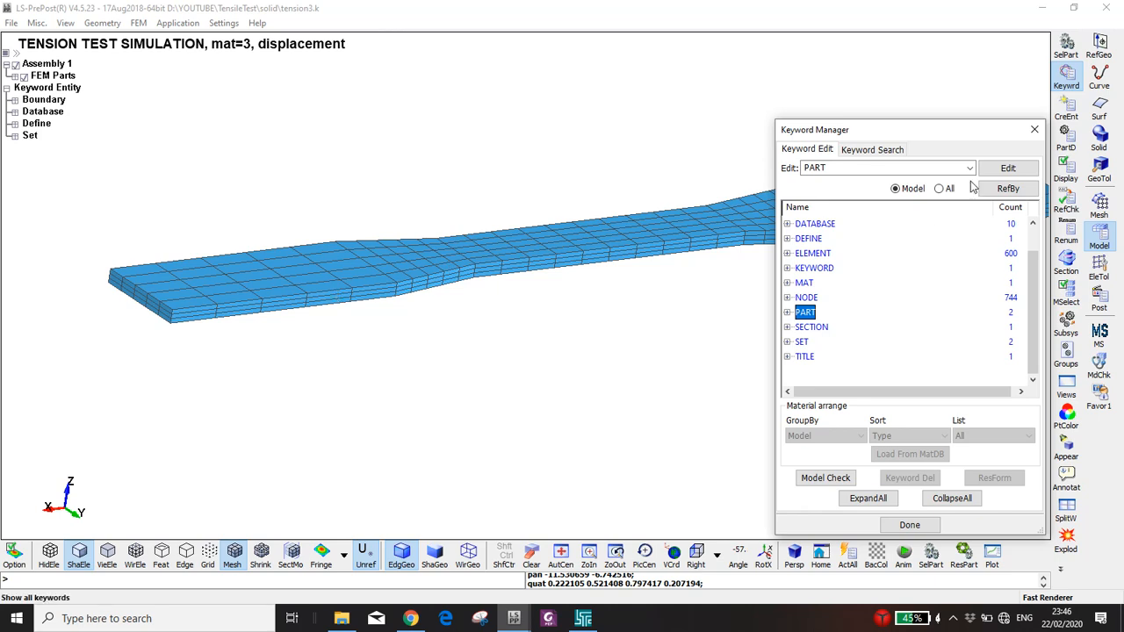
left_click(1103, 239)
left_click(1099, 239)
left_click(1068, 452)
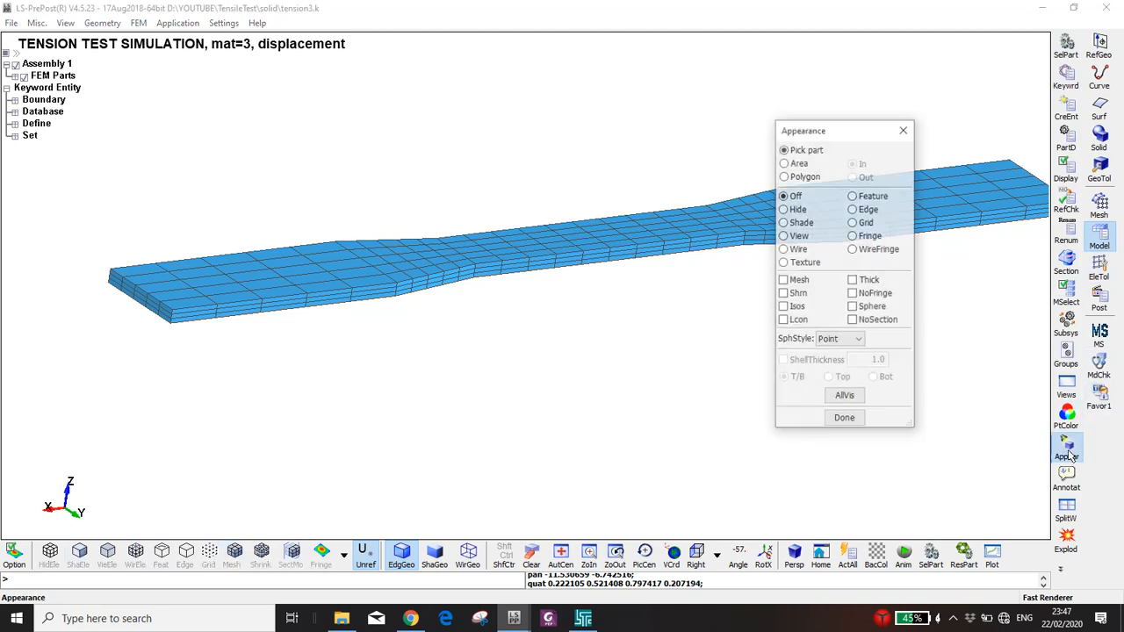
left_click(866, 281)
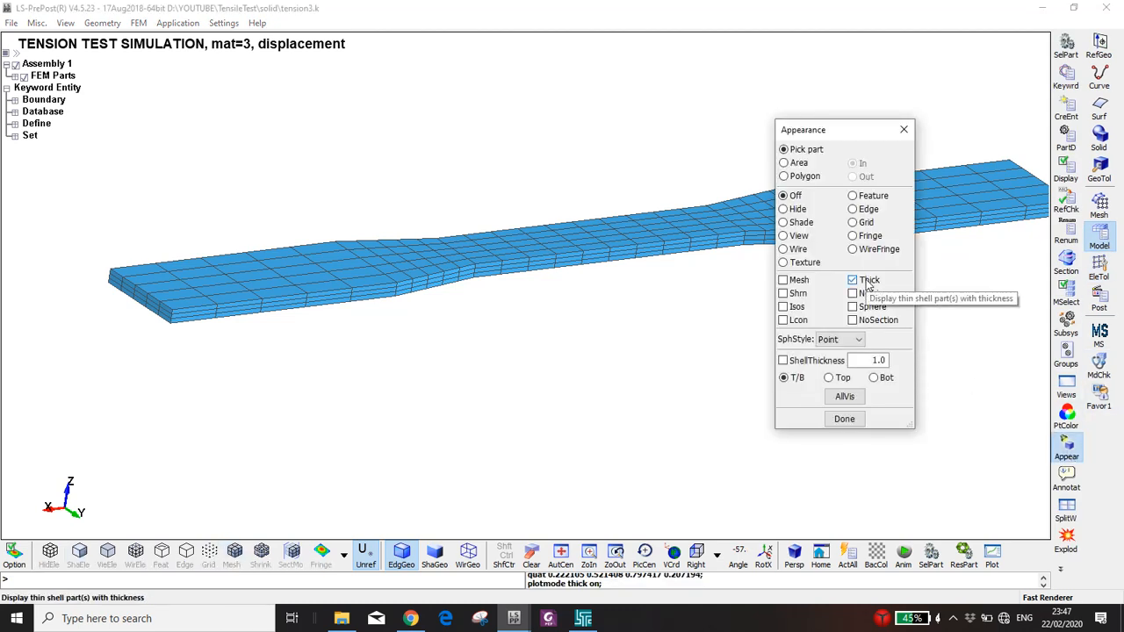
left_click(783, 279)
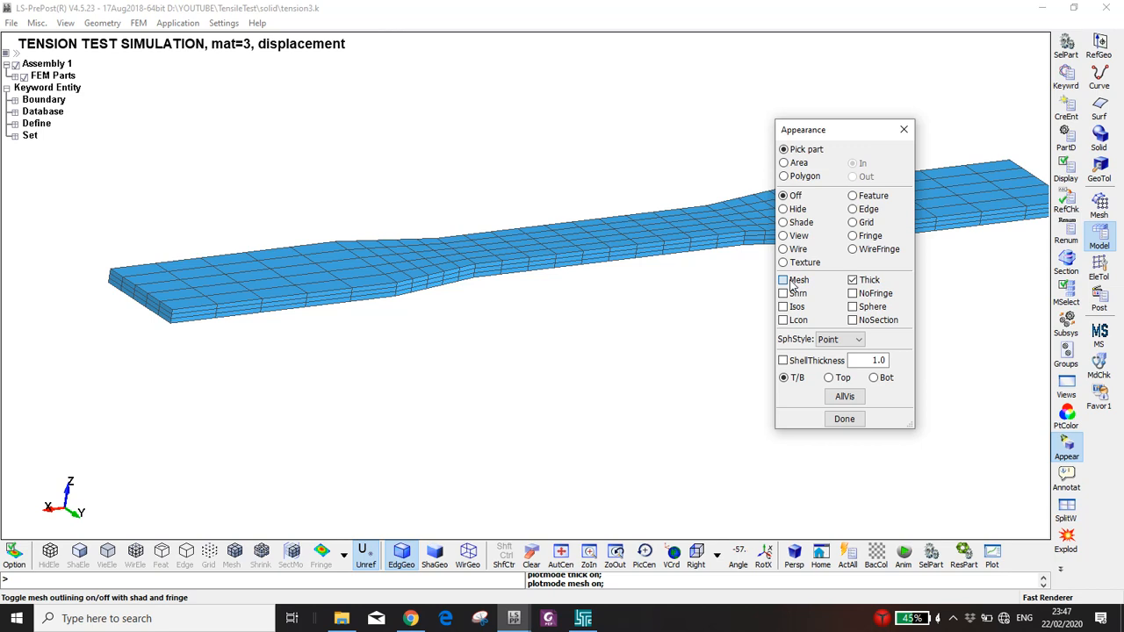
left_click(843, 397)
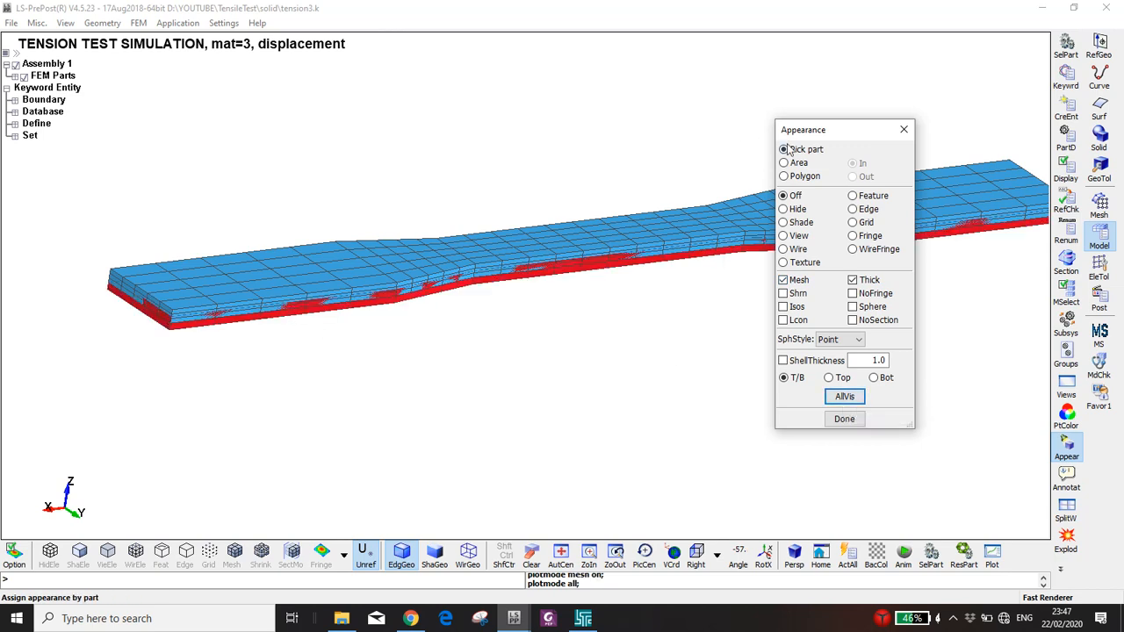
Examine how the thick shell sits against the solid element layers at the specimen's end, at an angle and from the Right view.
left_click_drag(797, 133, 622, 336)
scroll(371, 301, "down", 1)
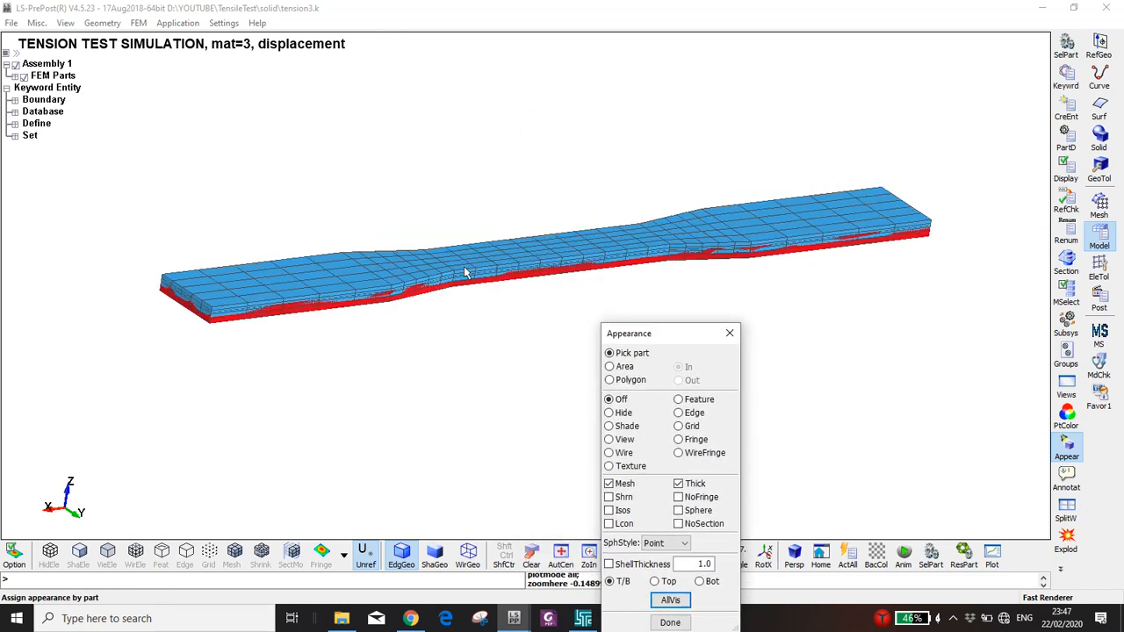
left_click_drag(446, 281, 175, 251, "shift")
scroll(261, 340, "up", 2)
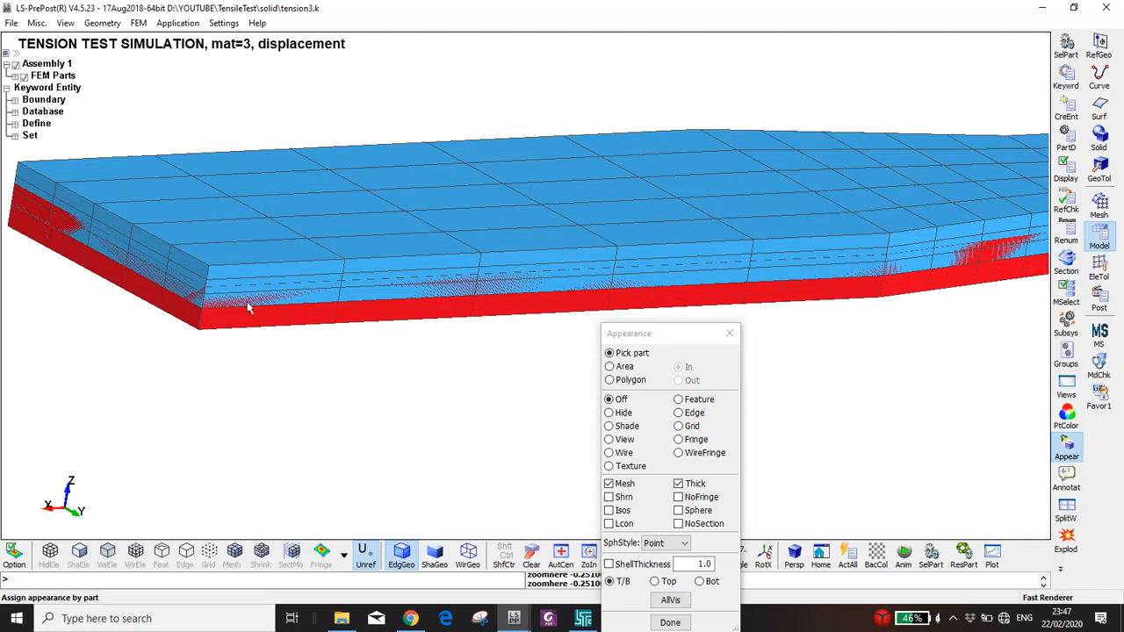
scroll(232, 295, "down", 1)
middle_click_drag(227, 319, 327, 318, "shift")
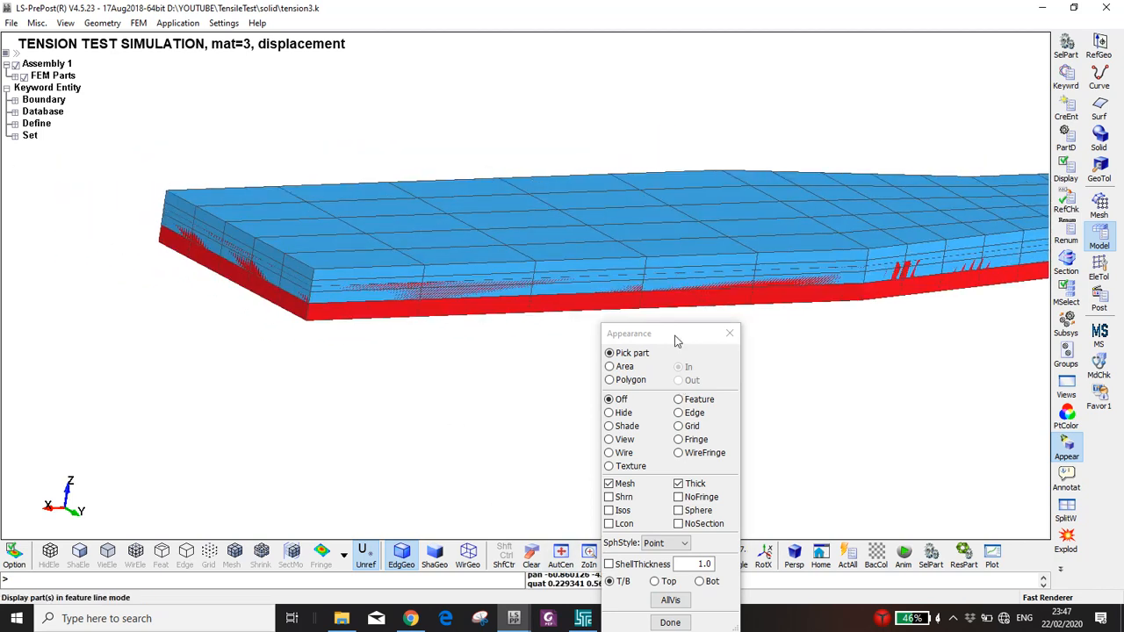
left_click_drag(658, 334, 945, 236)
left_click(695, 557)
middle_click_drag(294, 230, 514, 299, "shift")
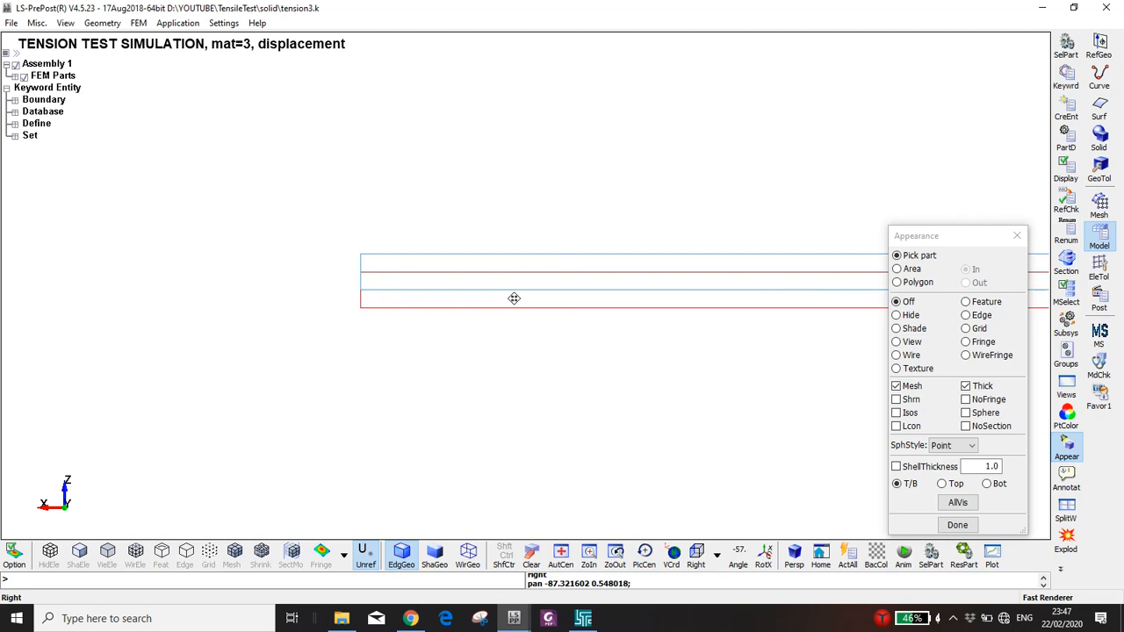
scroll(514, 299, "down", 2)
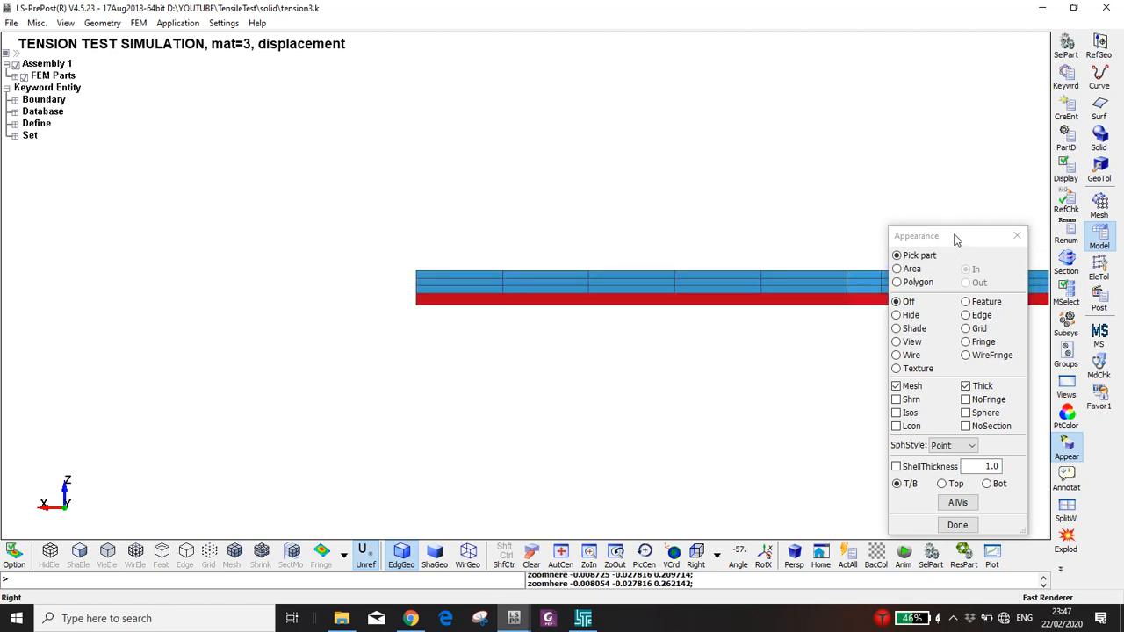
left_click_drag(957, 239, 800, 177)
middle_click_drag(1028, 249, 949, 235, "shift")
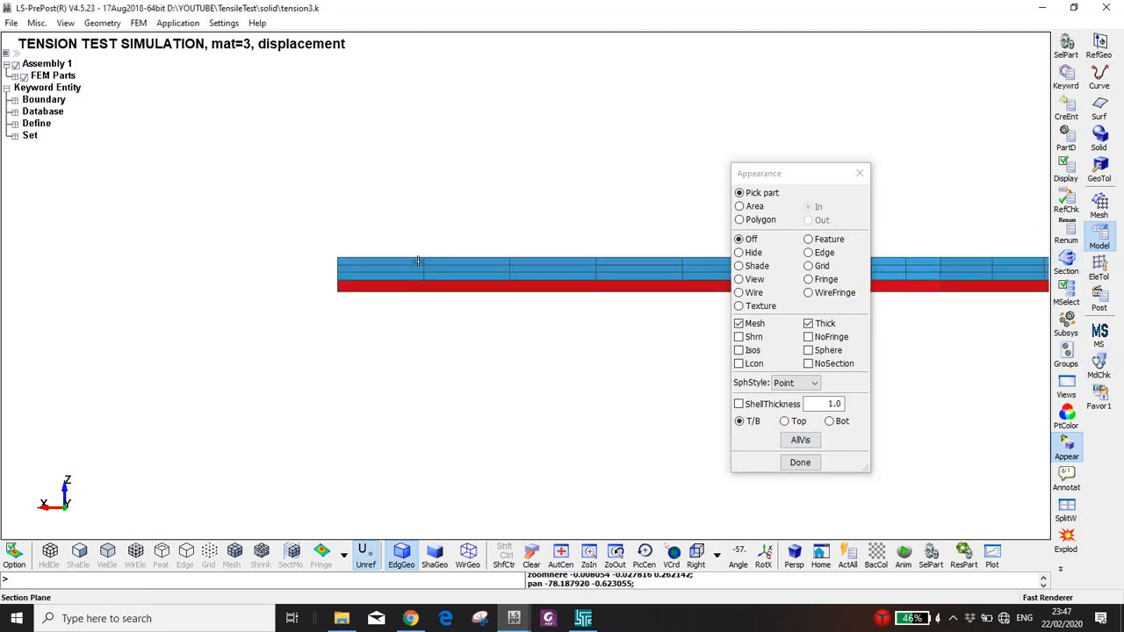
middle_click_drag(425, 279, 445, 289, "shift")
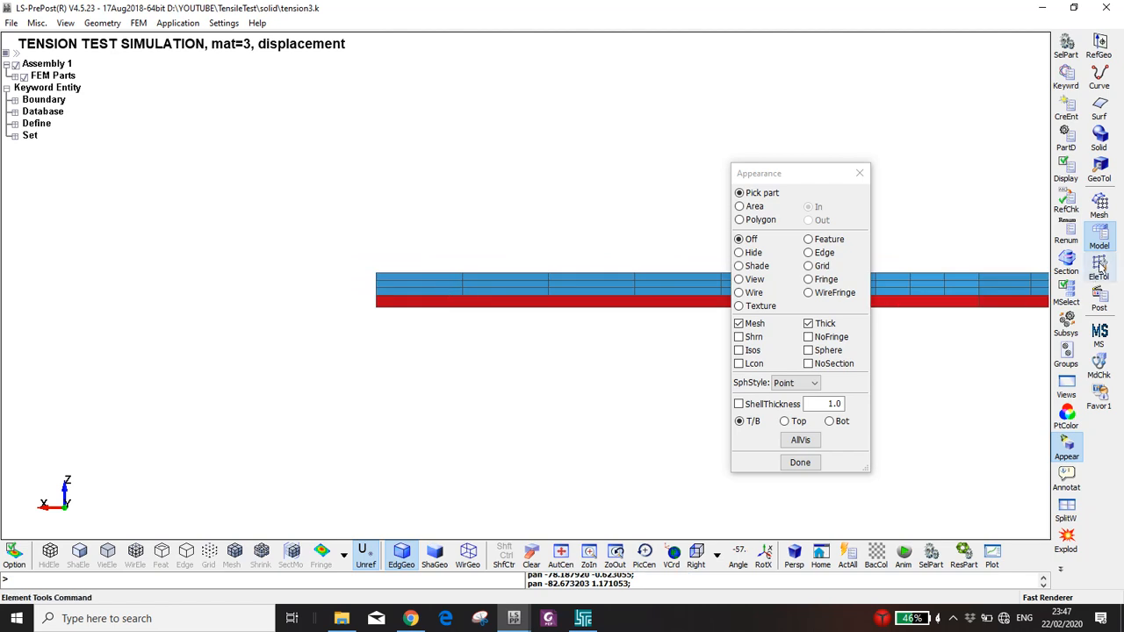
Set NLOC to 1 in the SECTION_SHELL keyword of section 1, accept the change and close the form.
left_click(1098, 208)
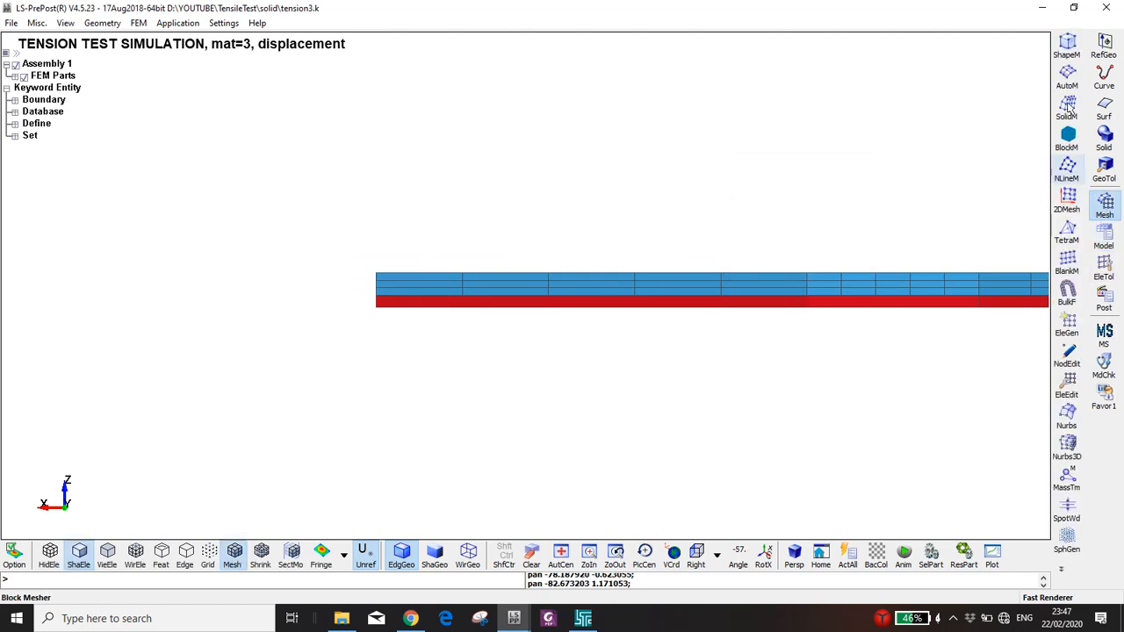
left_click(1103, 235)
left_click(1066, 78)
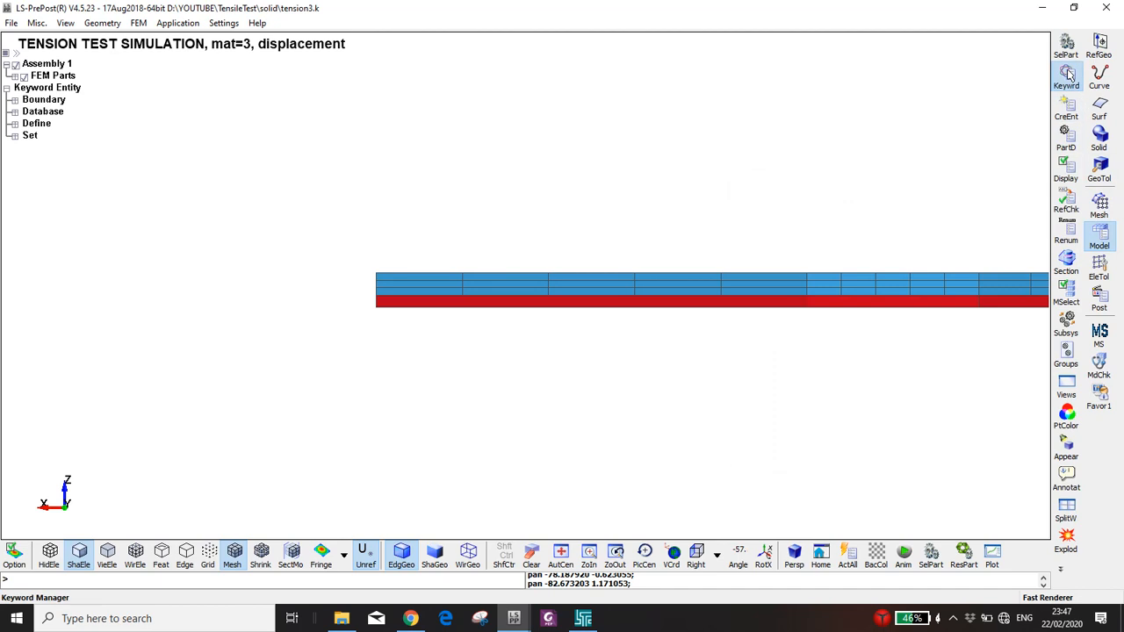
left_click(765, 372)
double_click(765, 372)
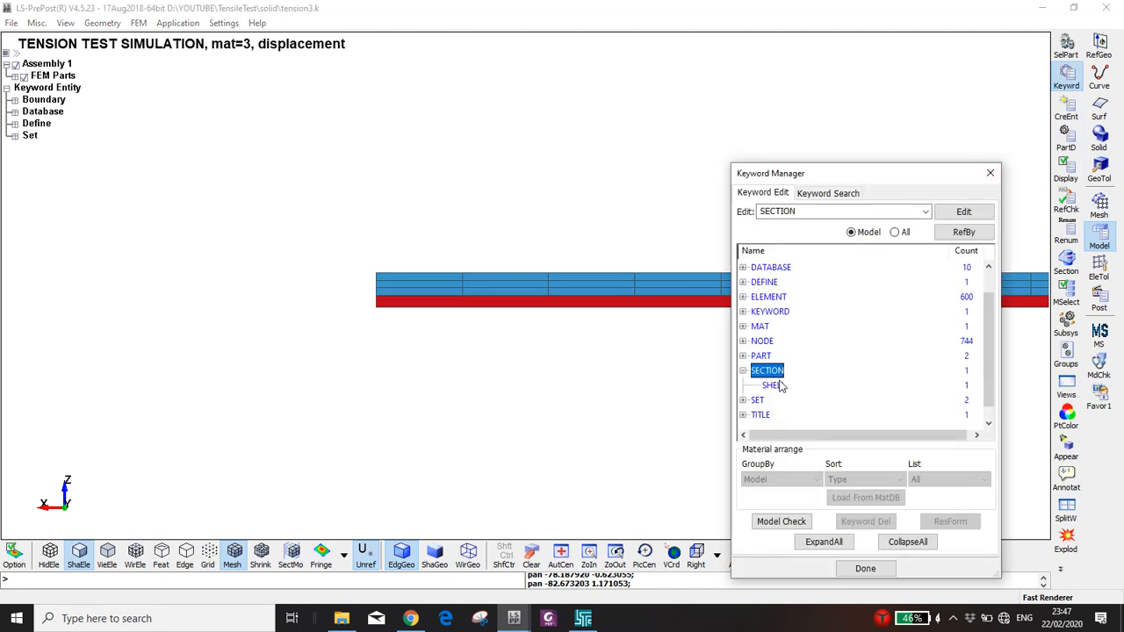
left_click(775, 387)
double_click(780, 388)
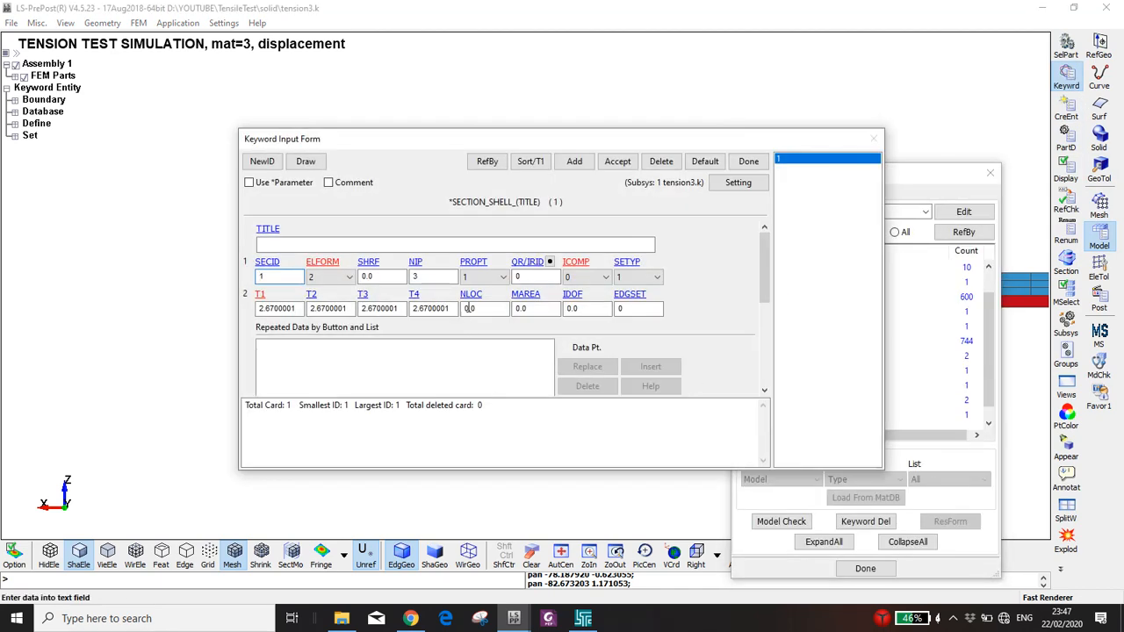
left_click(487, 308)
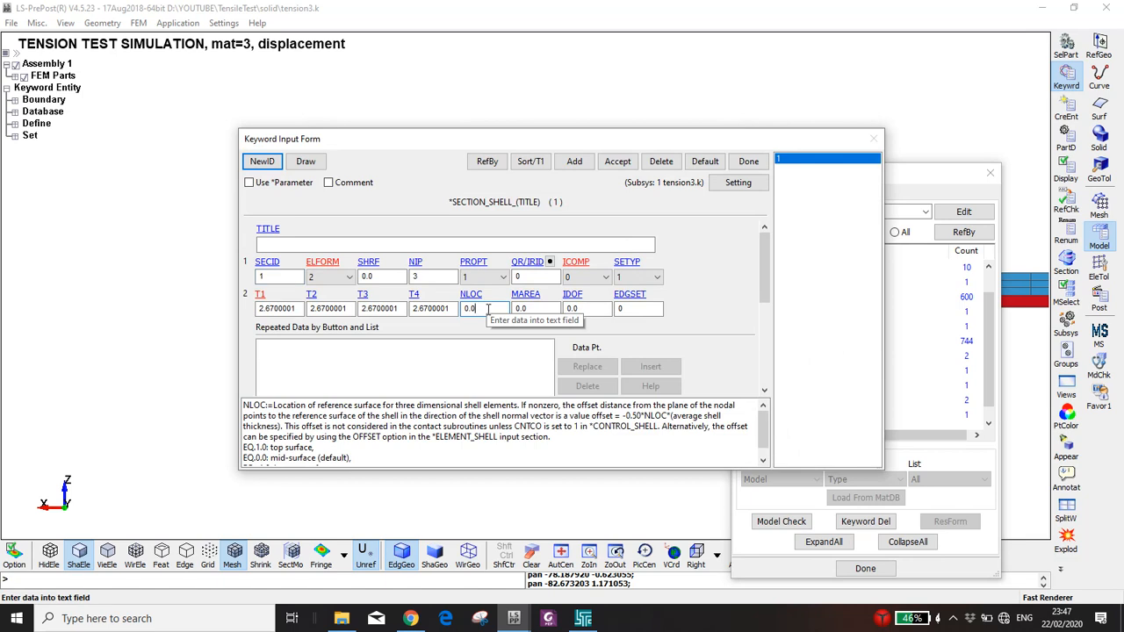
left_click_drag(494, 313, 444, 309)
type("1")
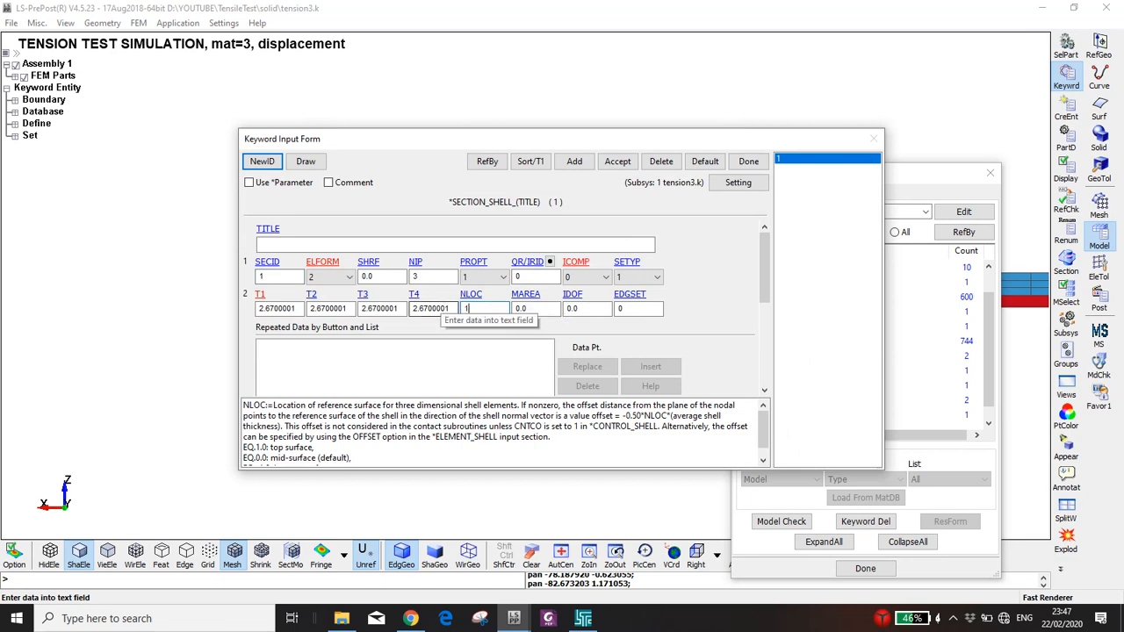
left_click(616, 162)
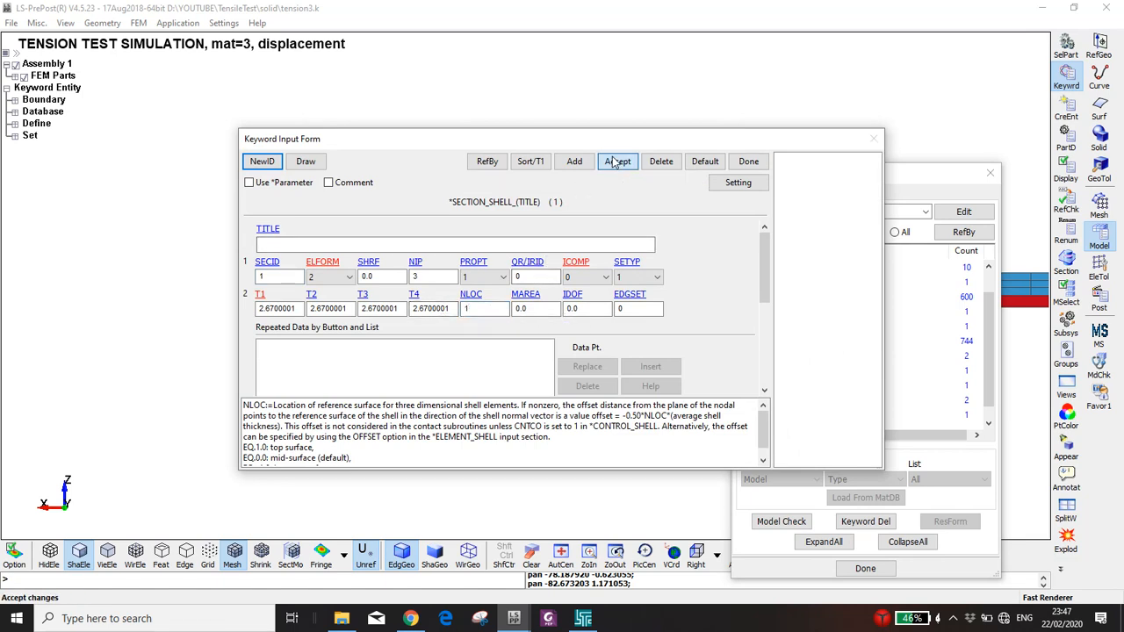
left_click(748, 162)
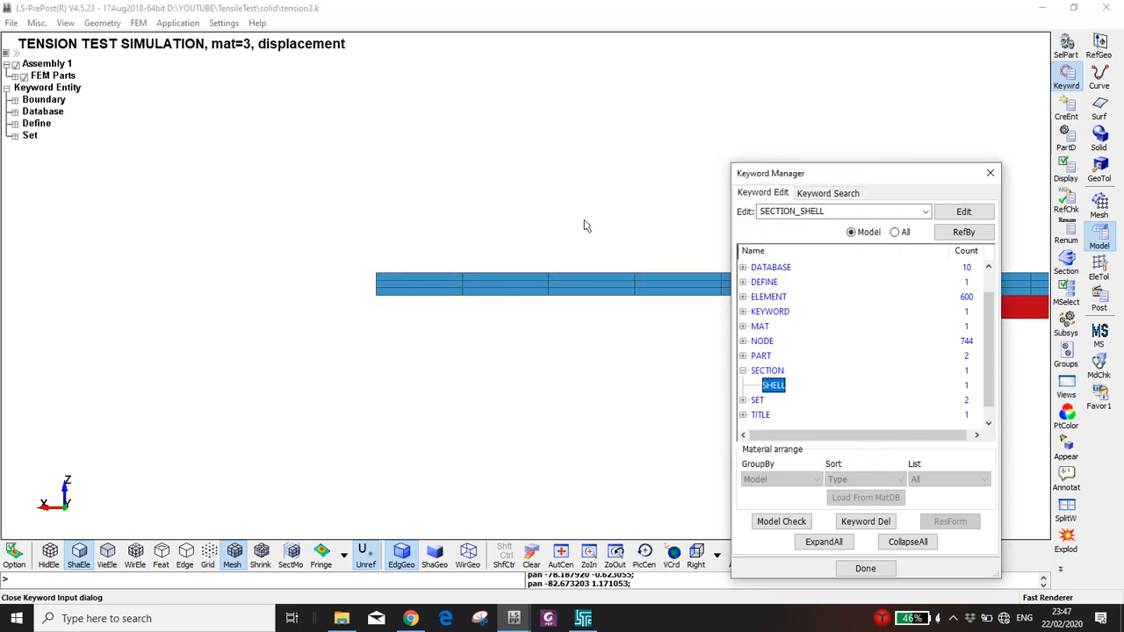
Examine the shell's offset relative to the solid layers along the grip and gauge regions, at an angle and from the Right view.
left_click_drag(841, 176, 1123, 210)
middle_click_drag(552, 255, 726, 284, "ctrl")
scroll(599, 311, "down", 1, "ctrl")
mouse_move(599, 311)
left_mouse_down("ctrl")
mouse_move(672, 353)
mouse_move(611, 362)
mouse_move(575, 339)
left_mouse_up("ctrl")
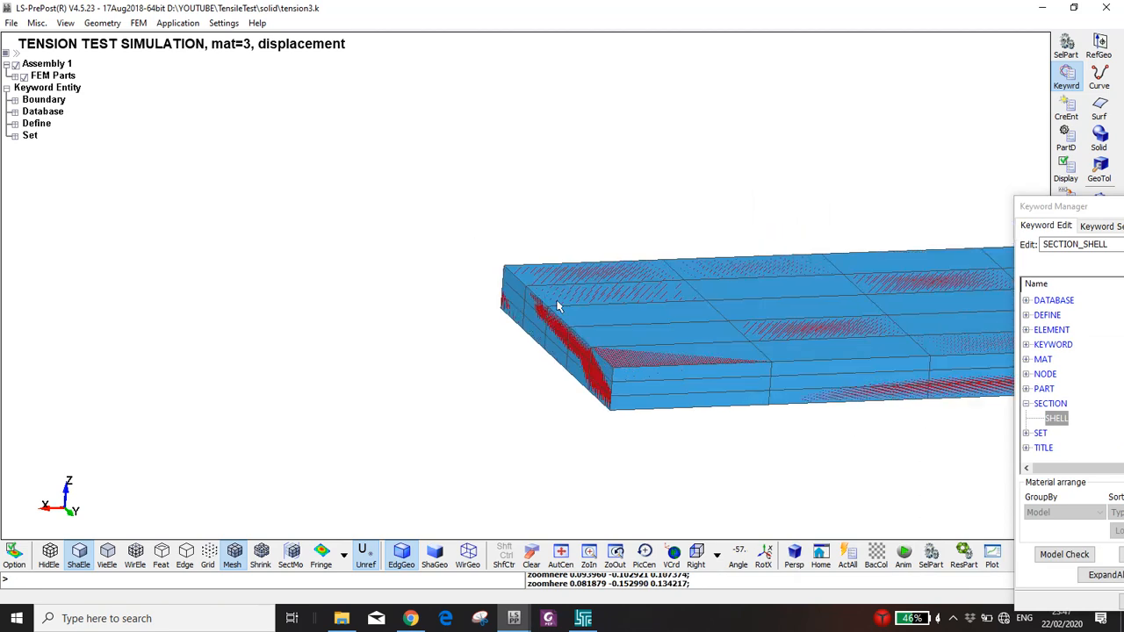
middle_click_drag(531, 300, 454, 254, "ctrl")
scroll(617, 284, "down", 2)
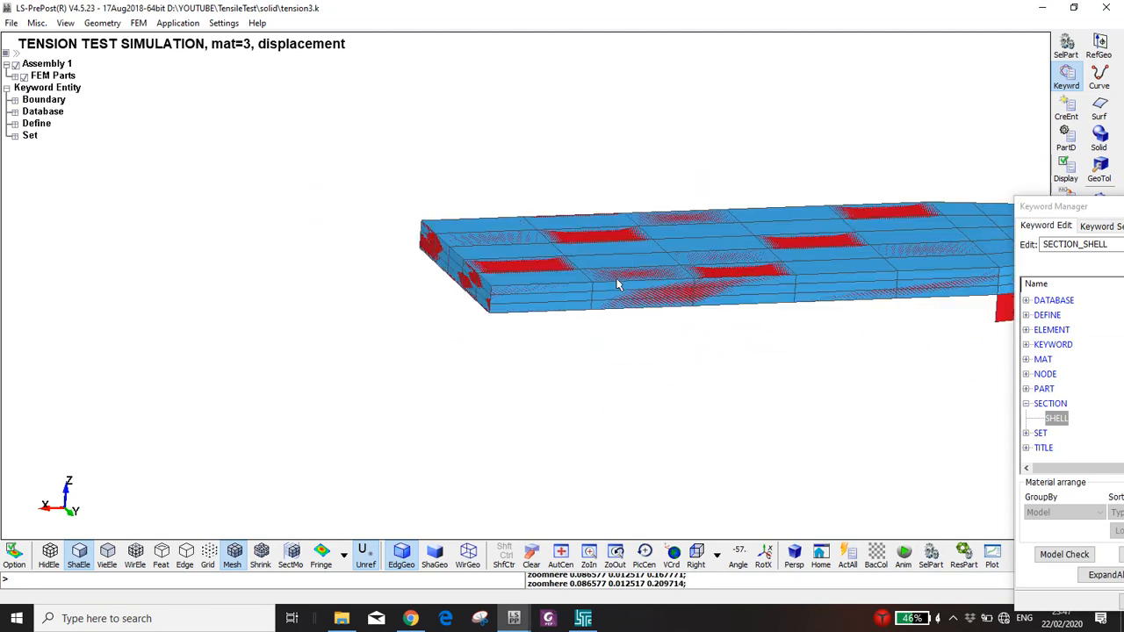
middle_click_drag(984, 275, 635, 273, "ctrl")
scroll(635, 273, "down", 1)
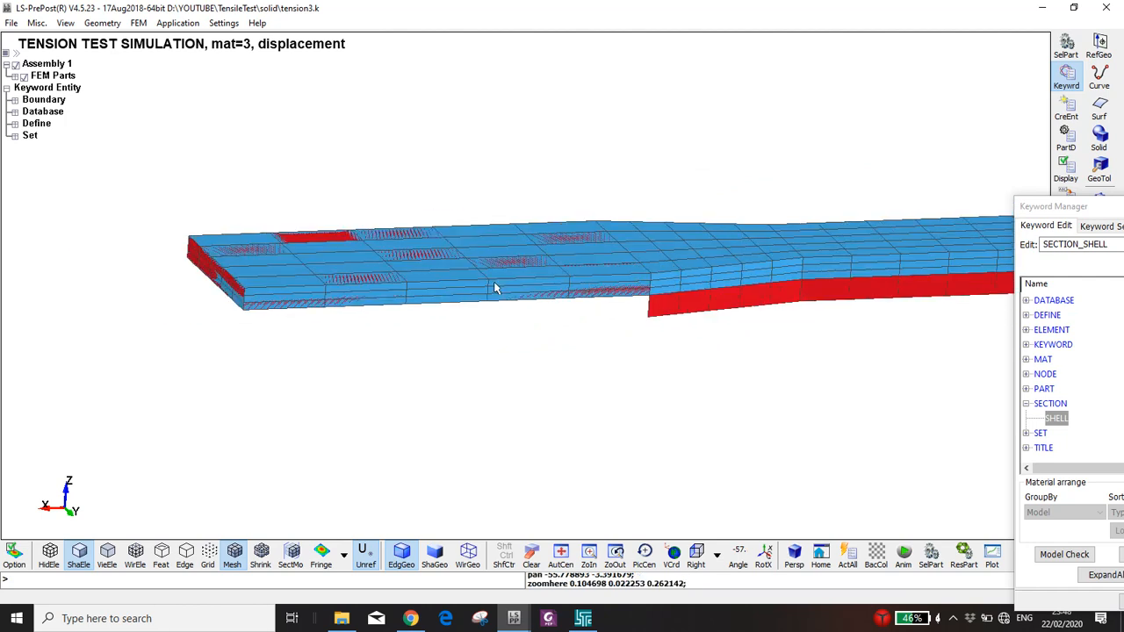
scroll(222, 272, "up", 2)
scroll(357, 333, "down", 2)
scroll(531, 329, "down", 1)
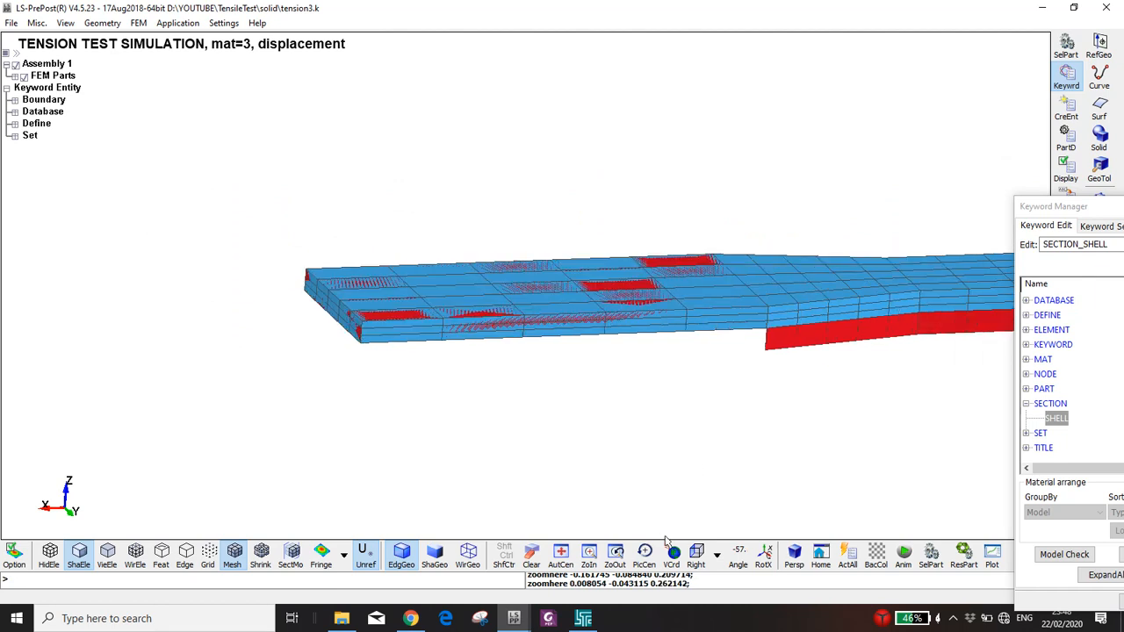
left_click(696, 556)
scroll(442, 343, "down", 2)
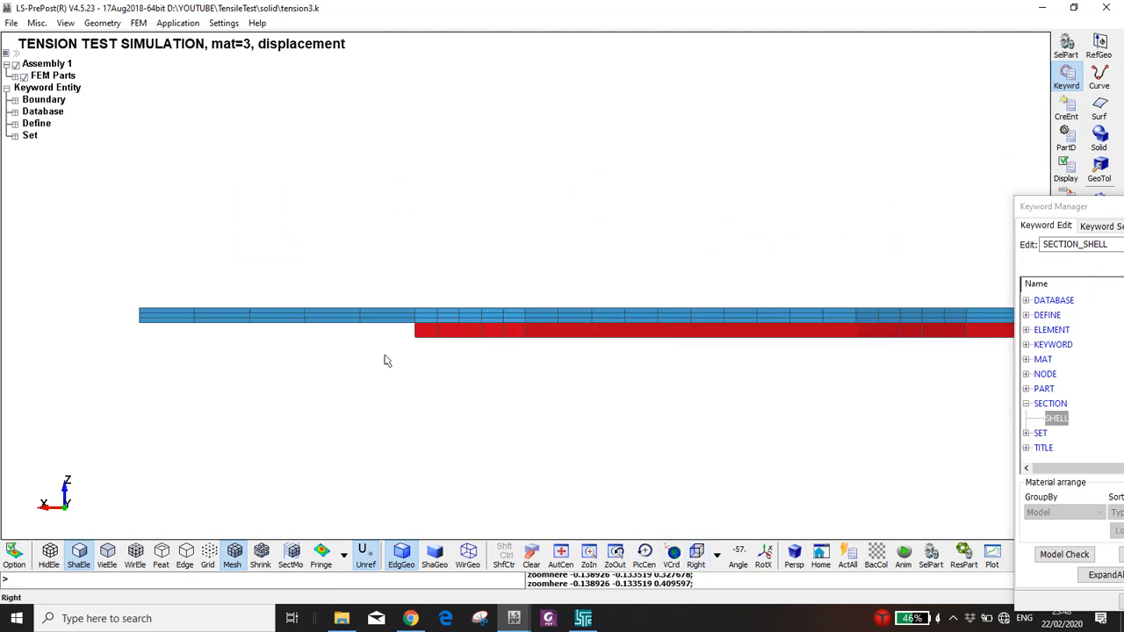
scroll(326, 310, "up", 3)
middle_click_drag(325, 309, 461, 252, "ctrl")
left_click_drag(497, 304, 539, 321, "shift")
Hide the solid part so only the shell part is displayed, and inspect the step between its grip and gauge regions.
left_click(1066, 46)
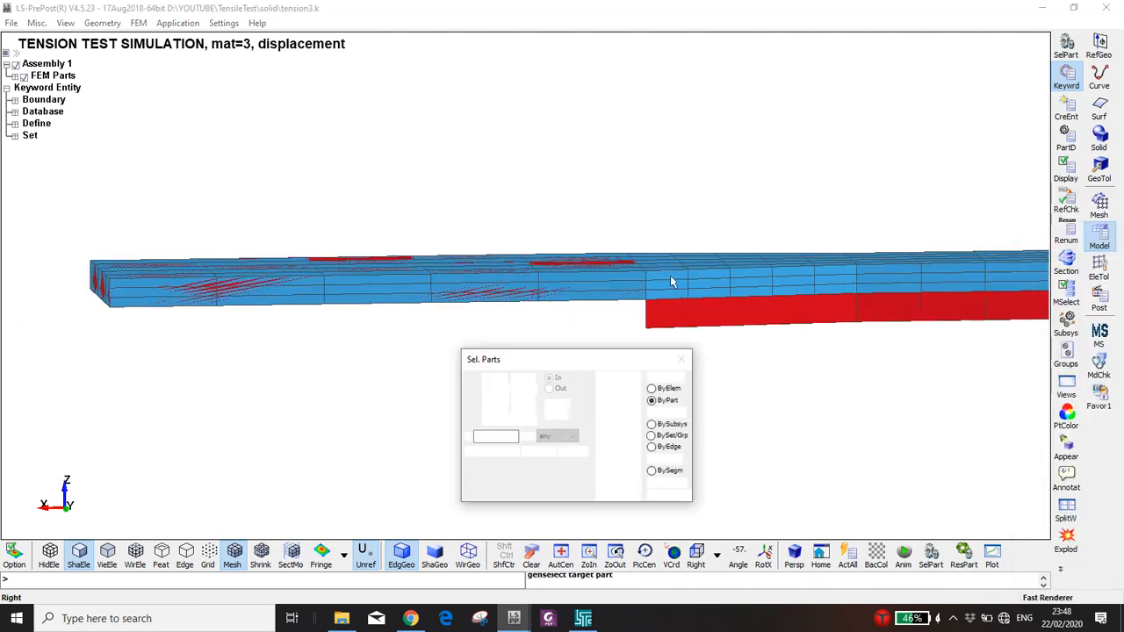
left_click(699, 274)
scroll(709, 274, "down", 2)
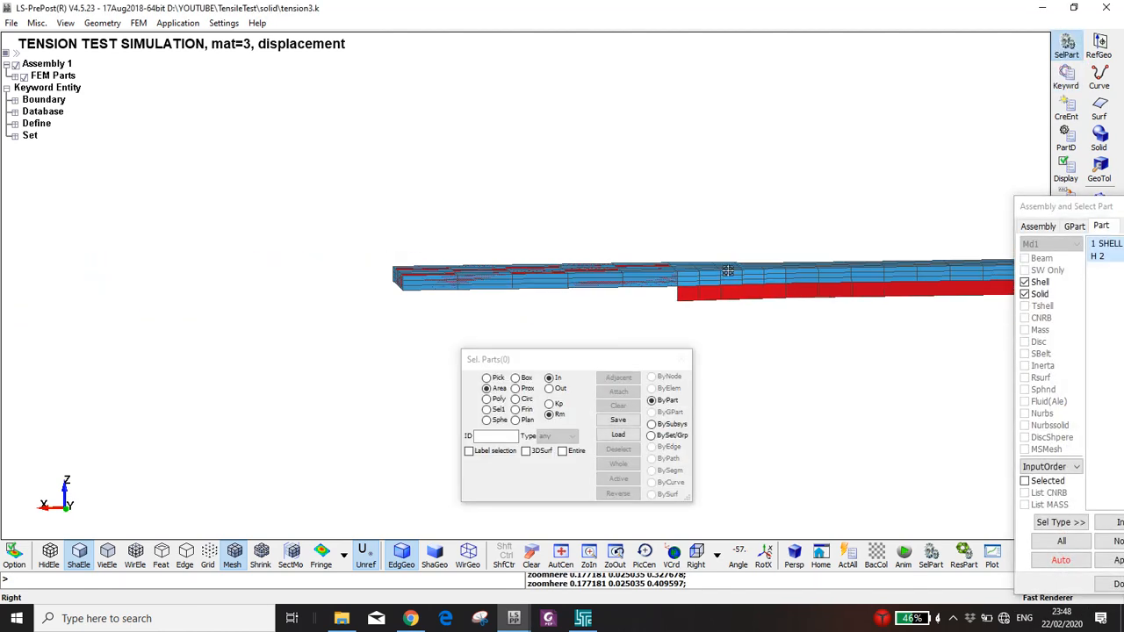
left_click(728, 271)
scroll(700, 302, "up", 2)
scroll(551, 273, "down", 2)
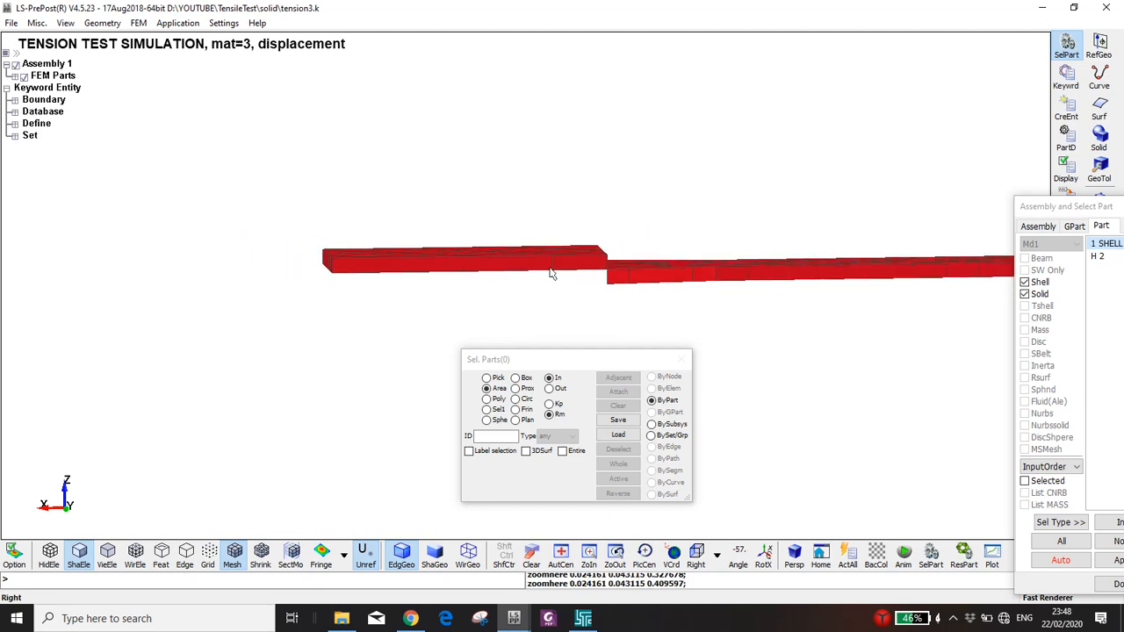
middle_click_drag(743, 296, 546, 304)
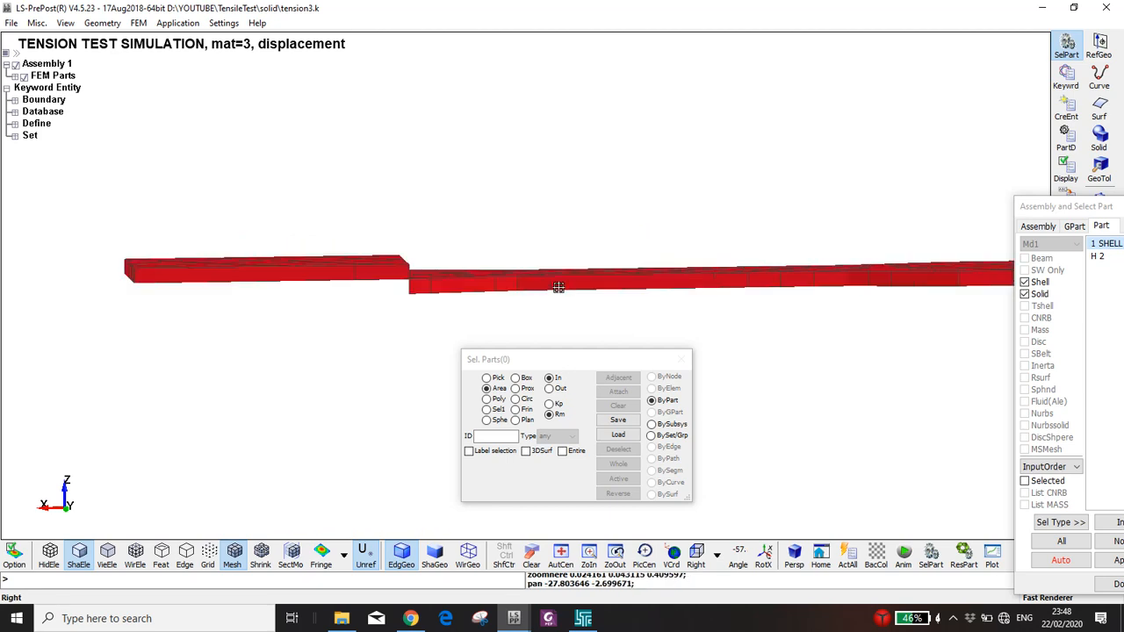
middle_click_drag(479, 284, 654, 273)
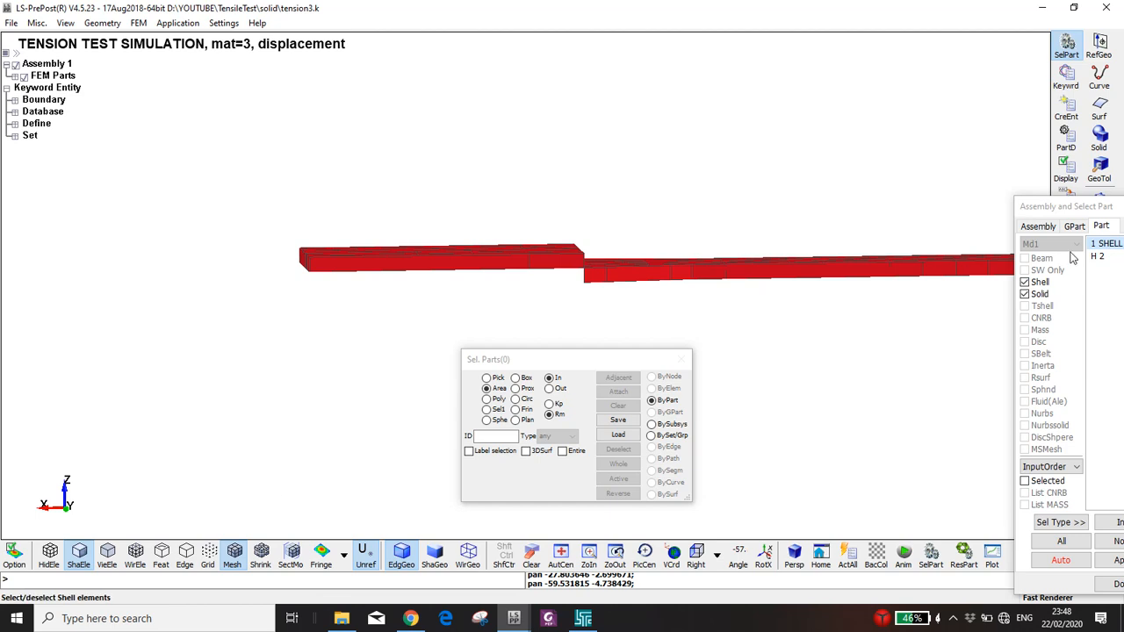
Turn off the shell thickness display for all visible parts.
left_click_drag(1064, 213, 331, 250)
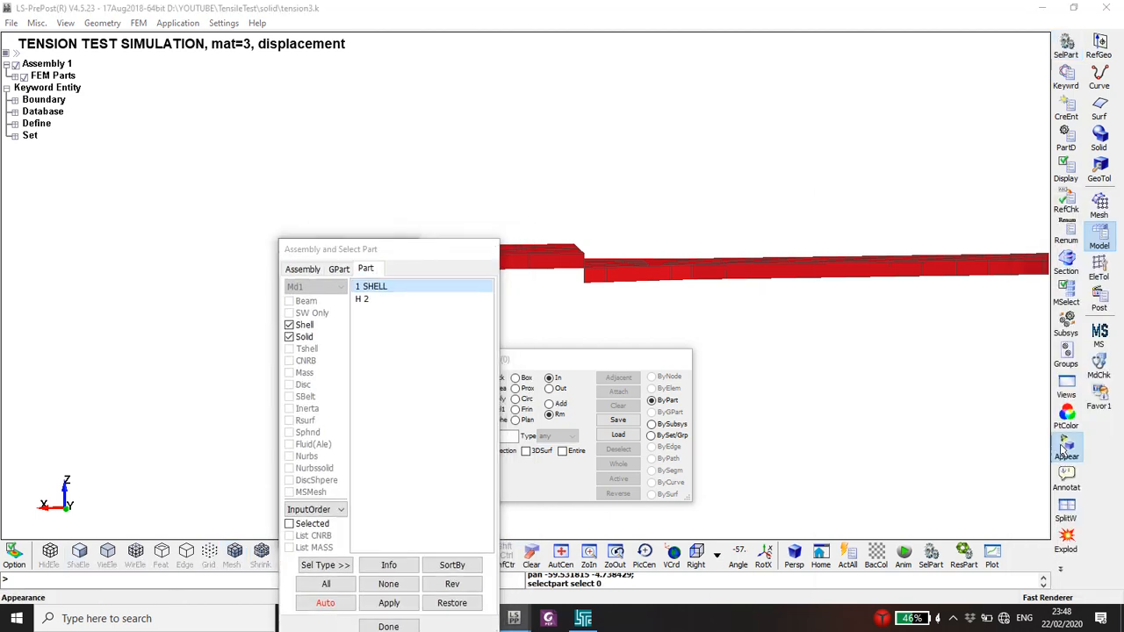
left_click(1065, 448)
left_click(356, 399)
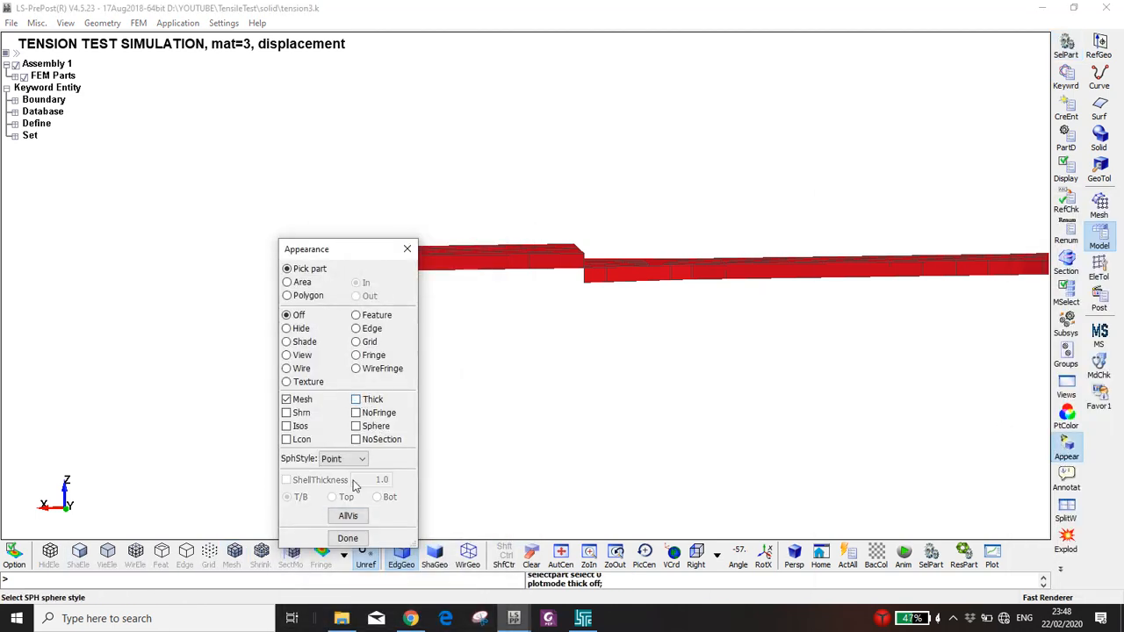
left_click(348, 515)
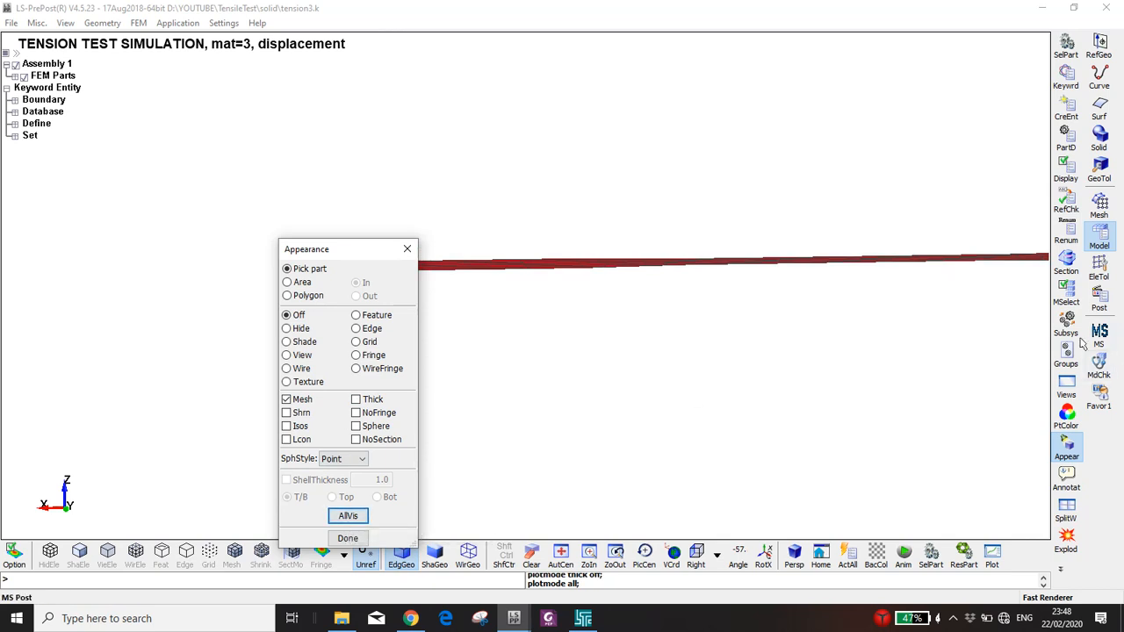
Show the element normals of the whole shell part, selected by part, and examine their directions along the specimen.
left_click(1103, 205)
left_click(1103, 265)
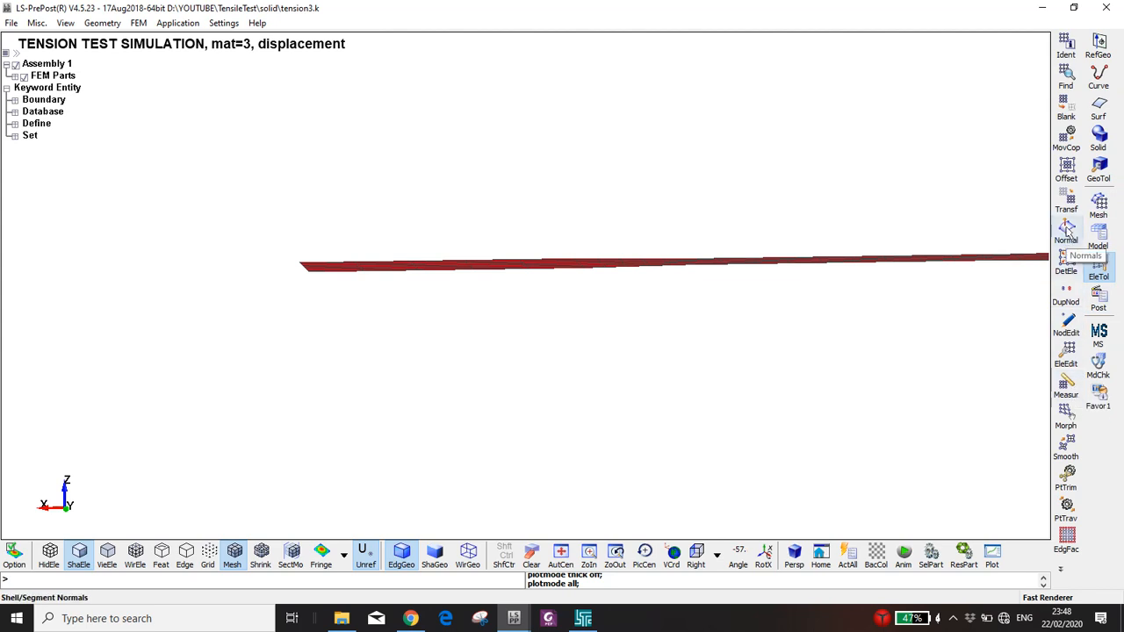
left_click(1066, 230)
left_click_drag(635, 214, 711, 283, "shift")
middle_click_drag(683, 271, 526, 269, "shift")
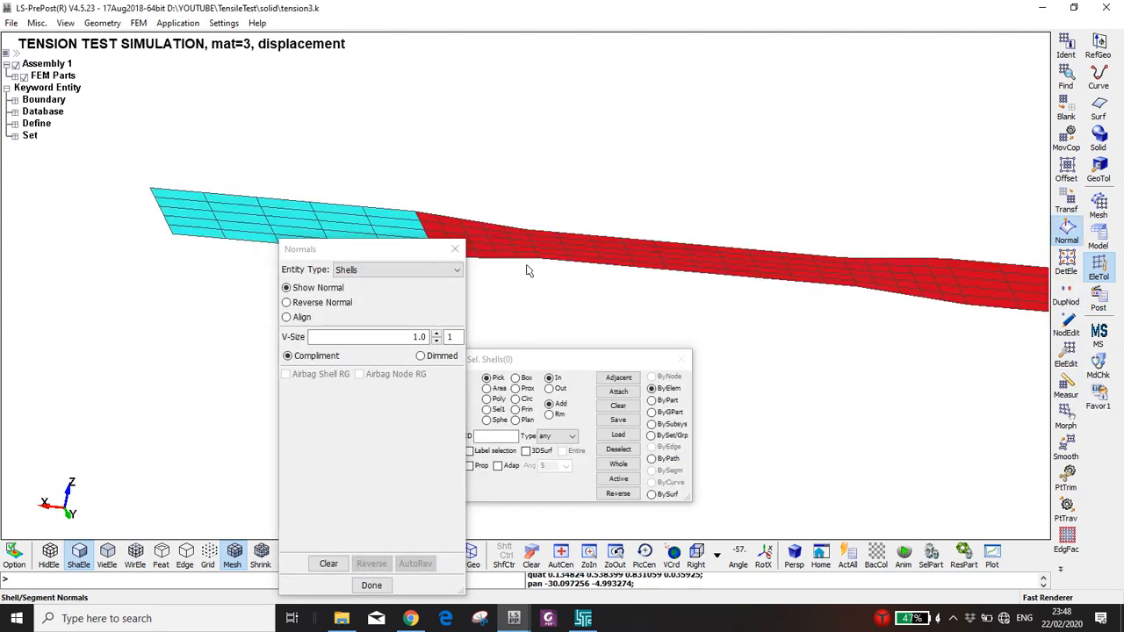
scroll(527, 267, "down", 1)
left_click_drag(414, 257, 173, 304)
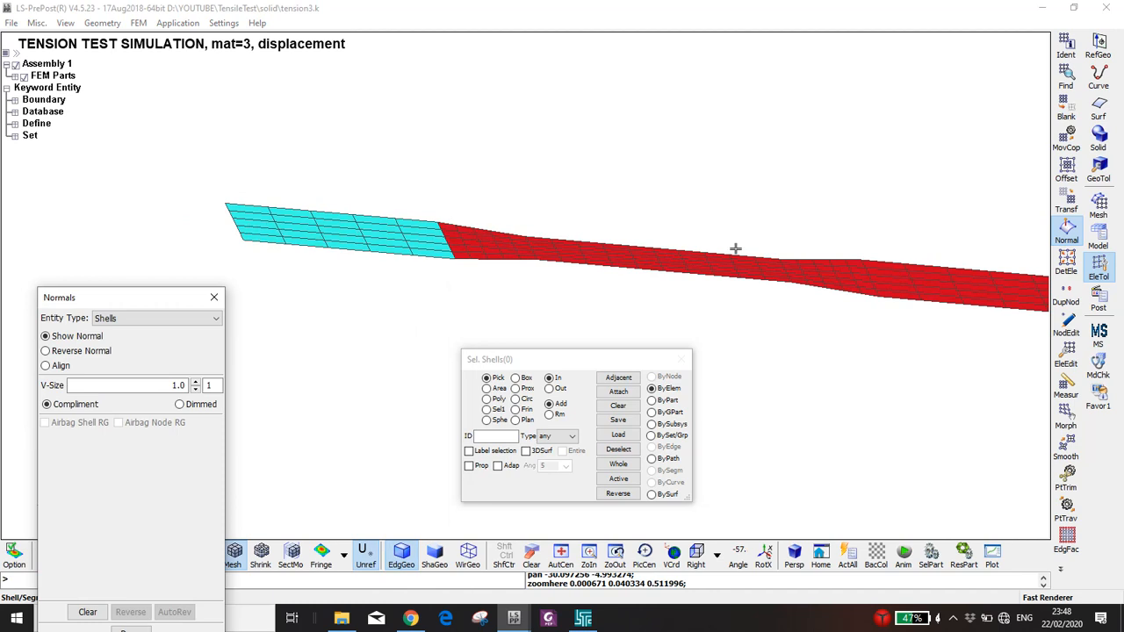
left_click_drag(174, 298, 166, 167)
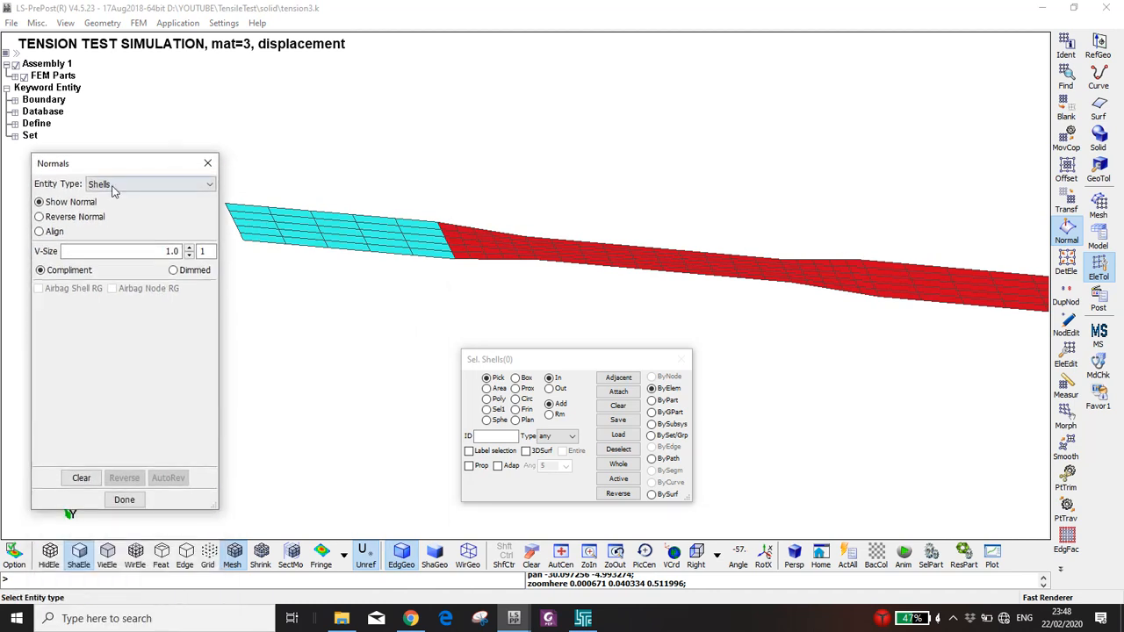
left_click(654, 400)
left_click(609, 255)
scroll(572, 292, "down", 2)
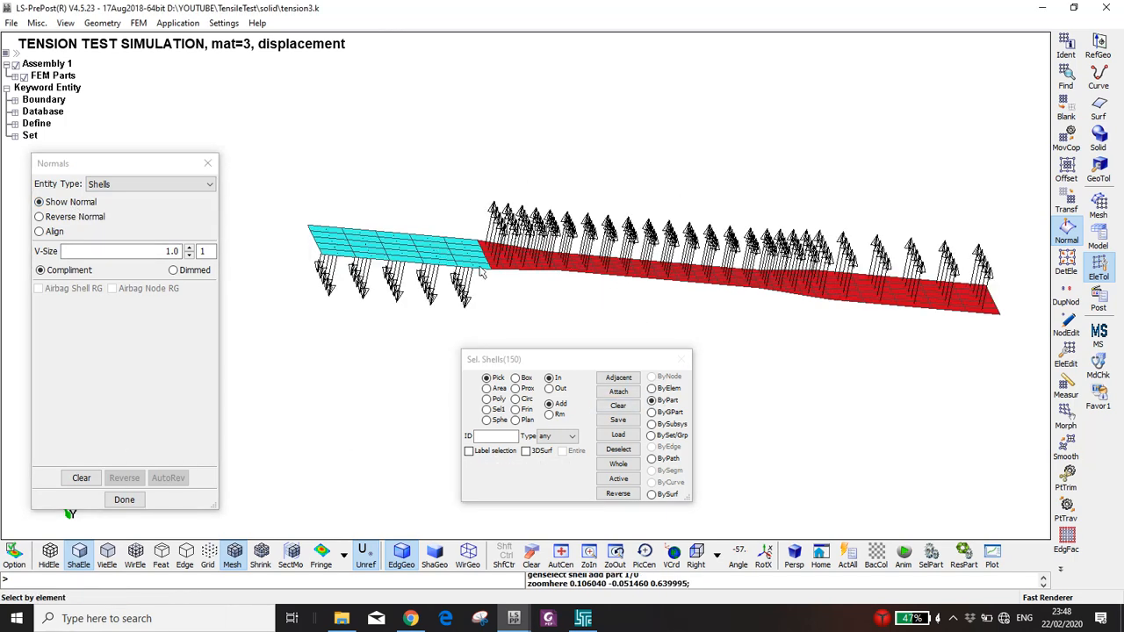
scroll(481, 296, "up", 1)
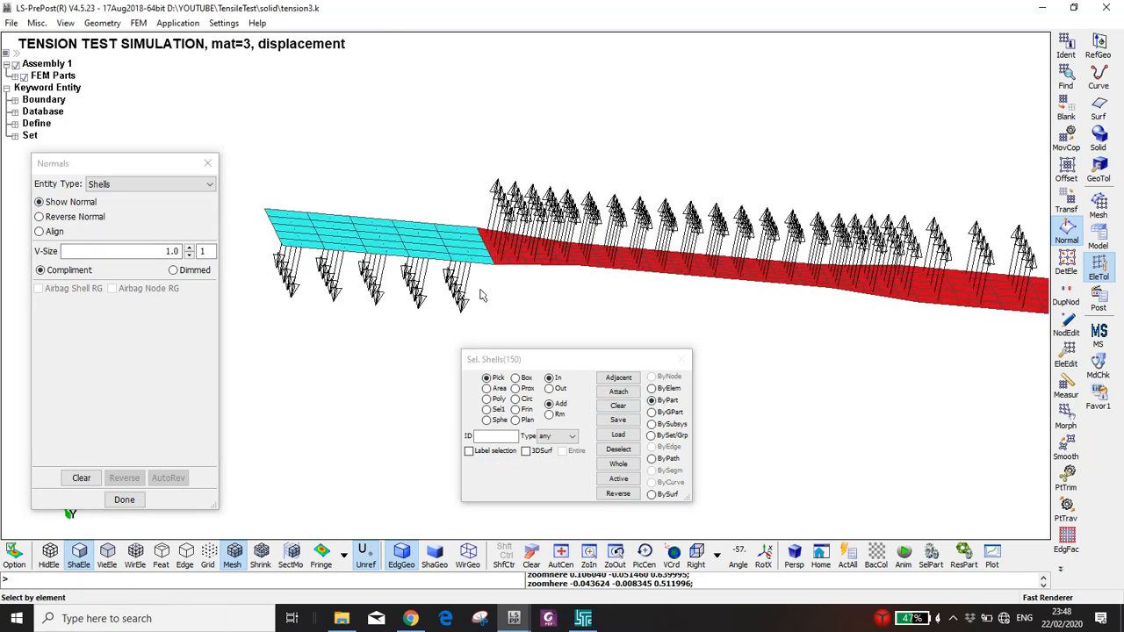
Reverse the normals of the whole shell part with an area selection by part in the Top view.
left_click(53, 216)
left_click(717, 555)
left_click(723, 364)
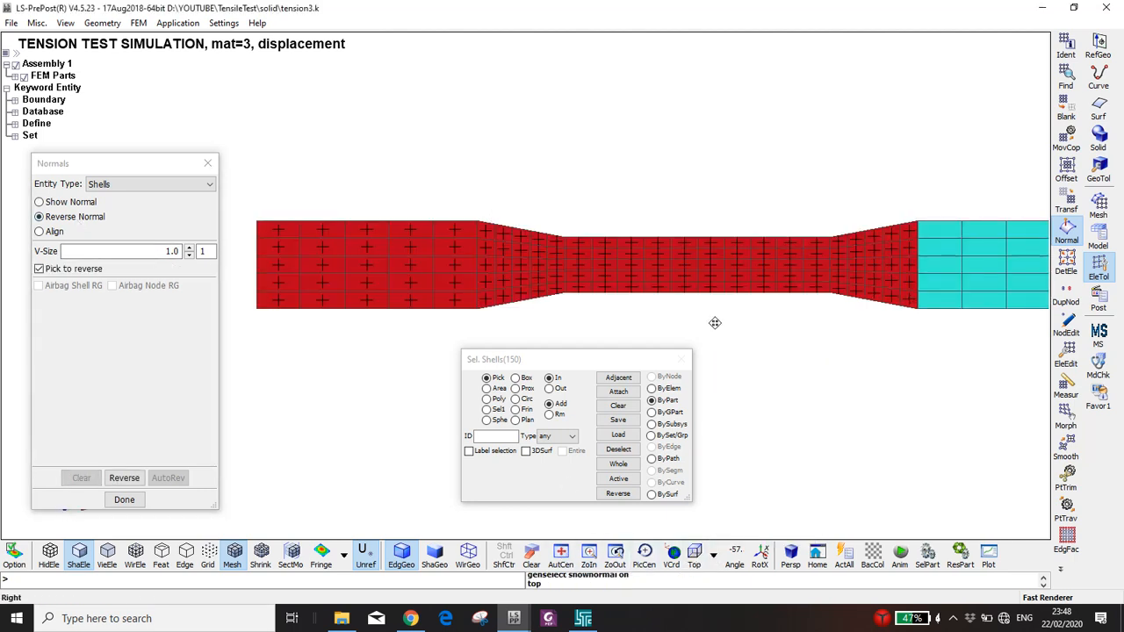
middle_click_drag(718, 328, 706, 327, "shift")
left_click(486, 388)
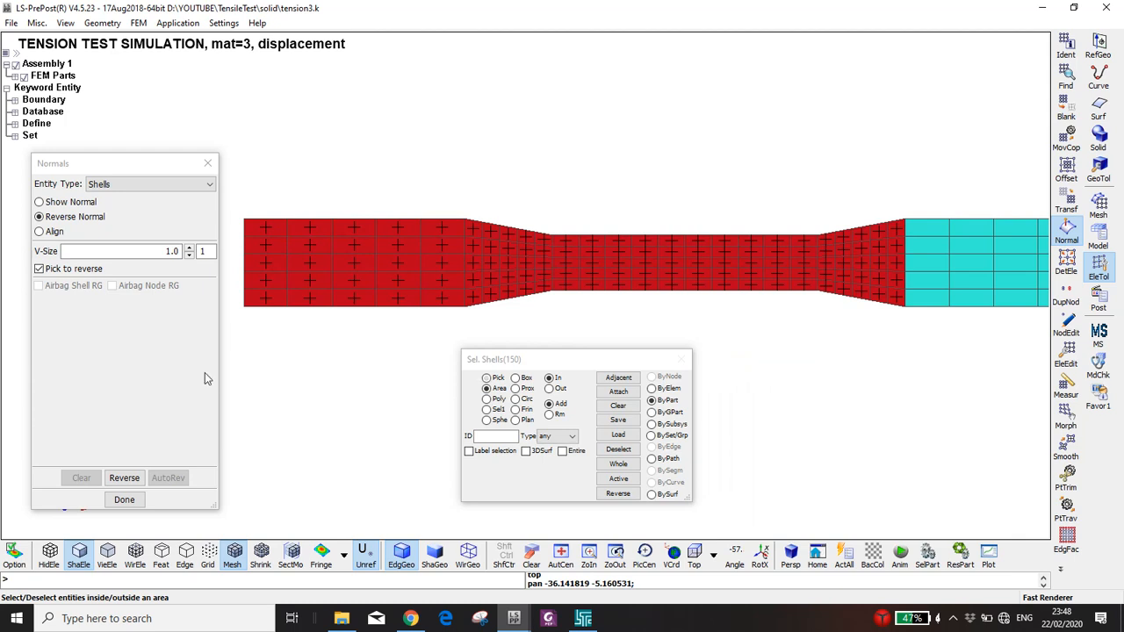
left_click_drag(232, 354, 910, 142)
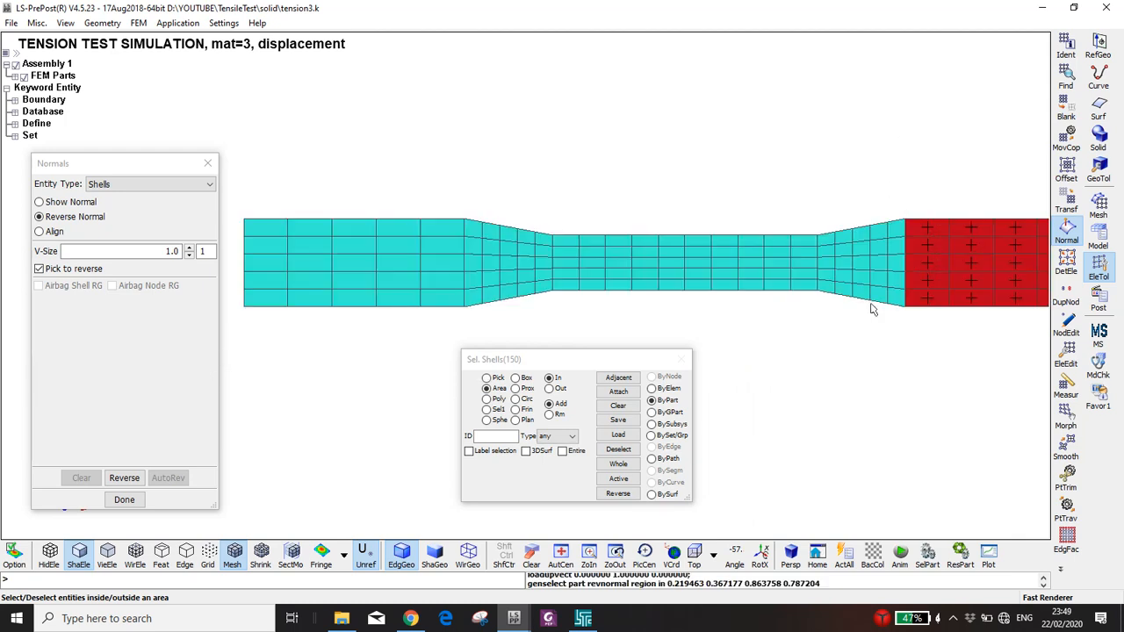
Reverse the normals by element over the gauge, its transitions and the adjoining grip, excluding the opposite grip, check the arrows and close the tool.
left_click(655, 392)
left_click_drag(234, 338, 906, 123)
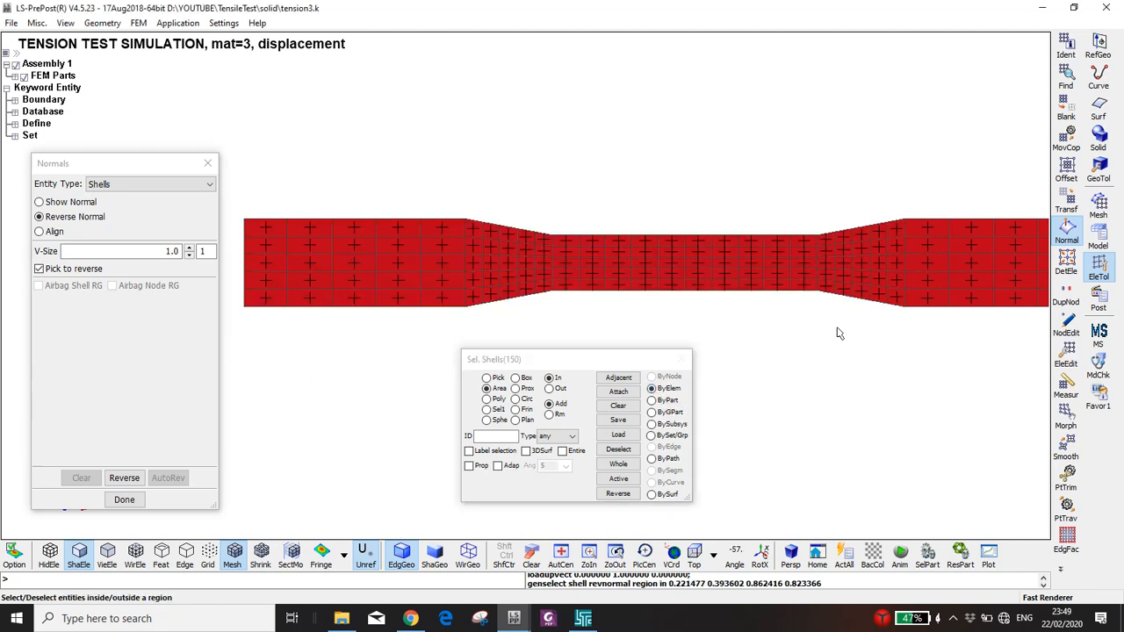
left_click_drag(879, 166, 857, 131, "ctrl")
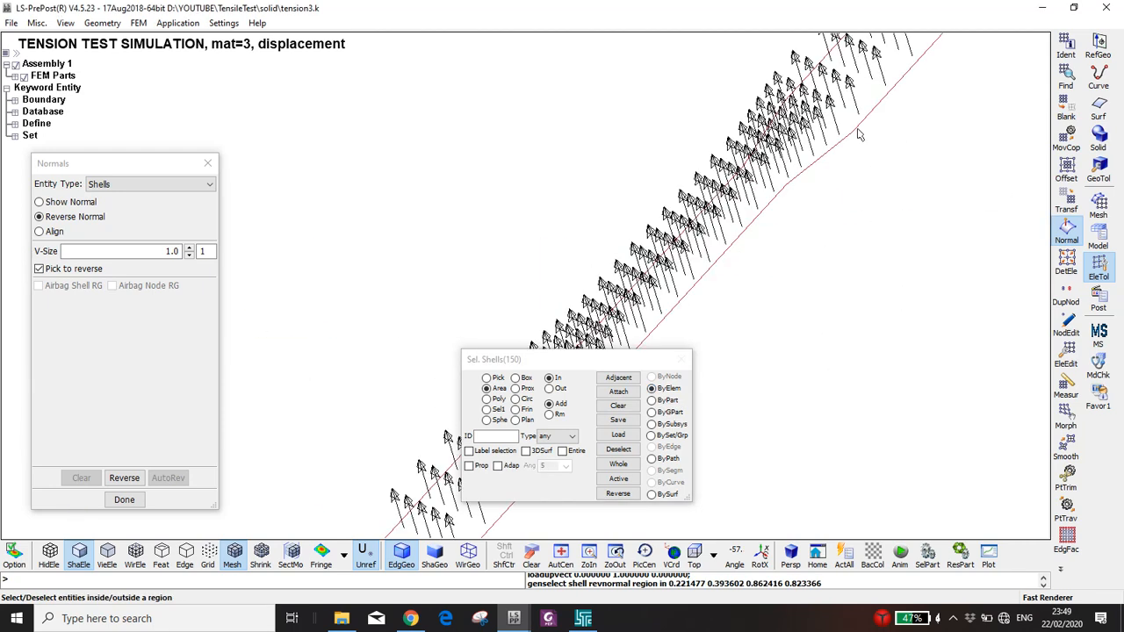
left_click(124, 500)
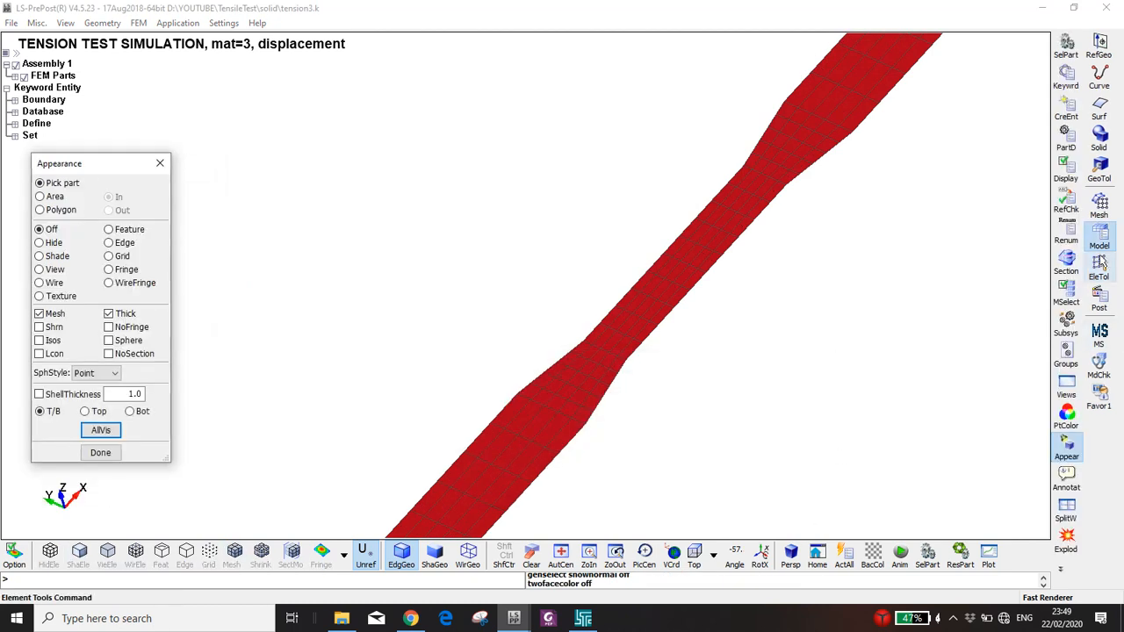
Turn on the shell thickness display for all visible parts and inspect the specimen at an angle.
left_click(1067, 448)
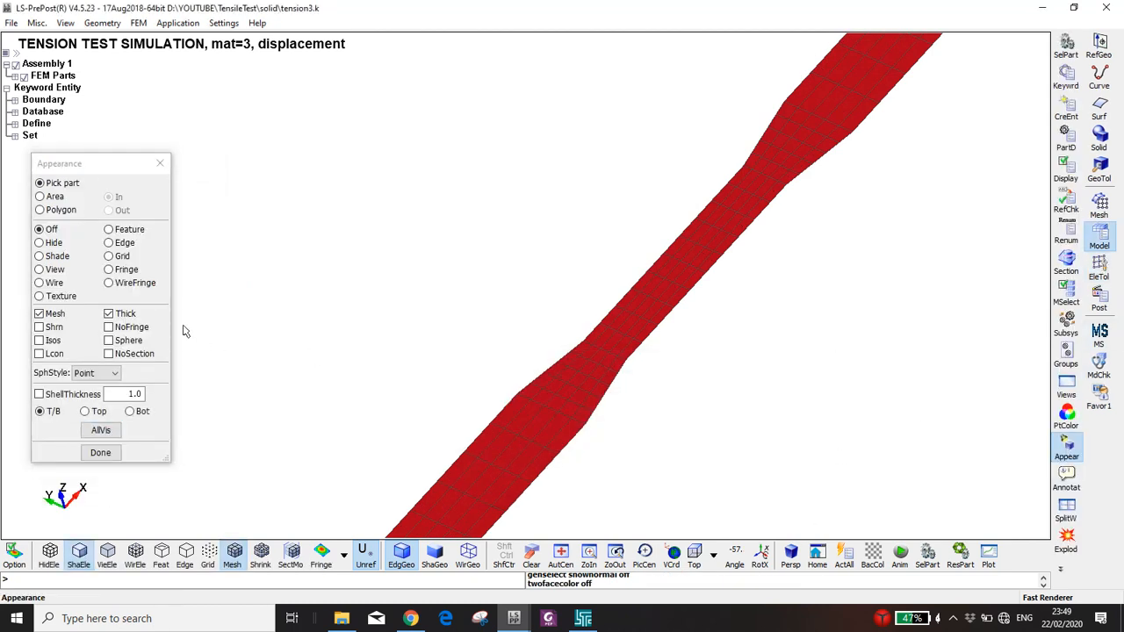
left_click(100, 429)
middle_click_drag(463, 371, 565, 261, "shift")
left_click_drag(565, 261, 475, 375, "shift")
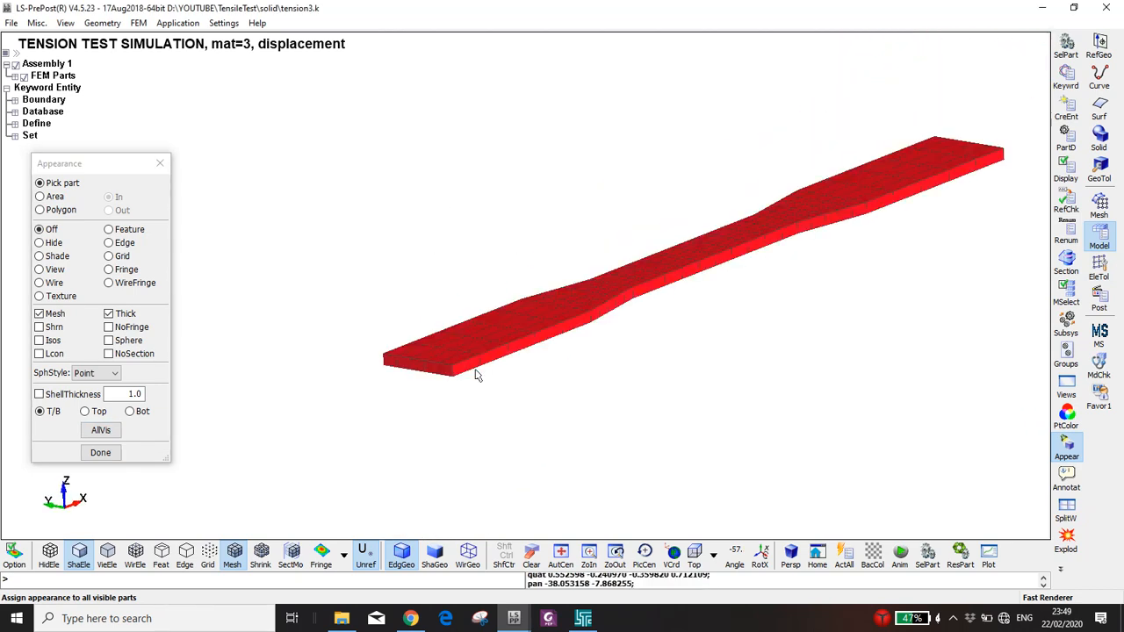
Display solid part 2 together with the shell part and inspect the offset between them at the grip end.
key("F2")
left_click(115, 214)
scroll(413, 208, "up", 4)
scroll(457, 227, "up", 3)
middle_click_drag(457, 226, 563, 238, "shift")
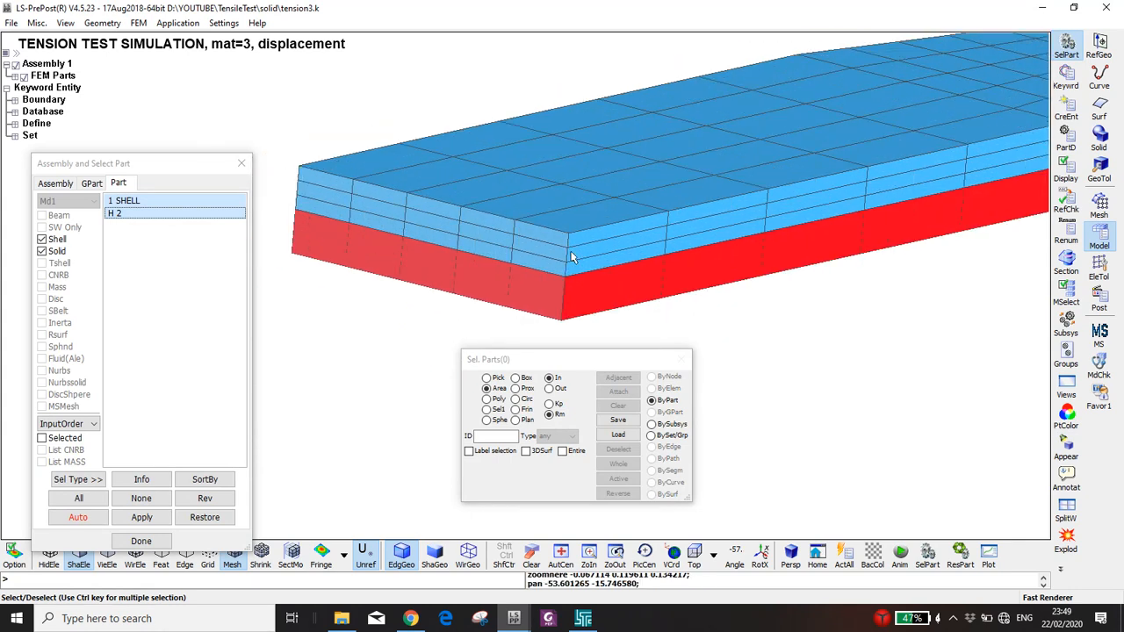
Set NLOC to -1 in the SECTION_SHELL keyword of section 1 and accept the change.
left_click(1100, 268)
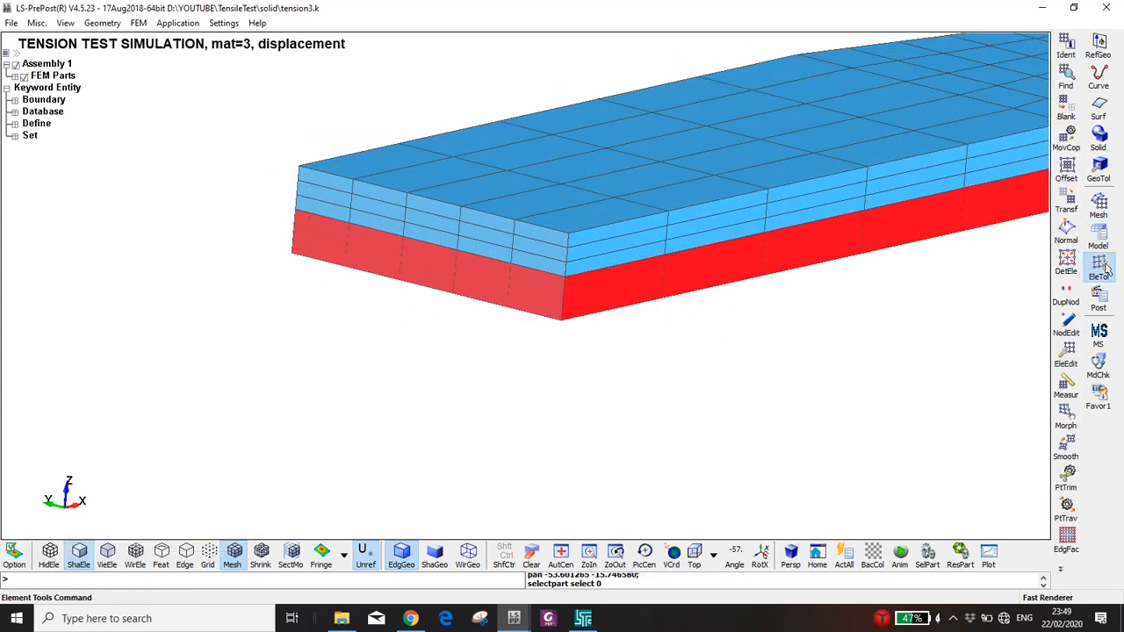
left_click(1098, 232)
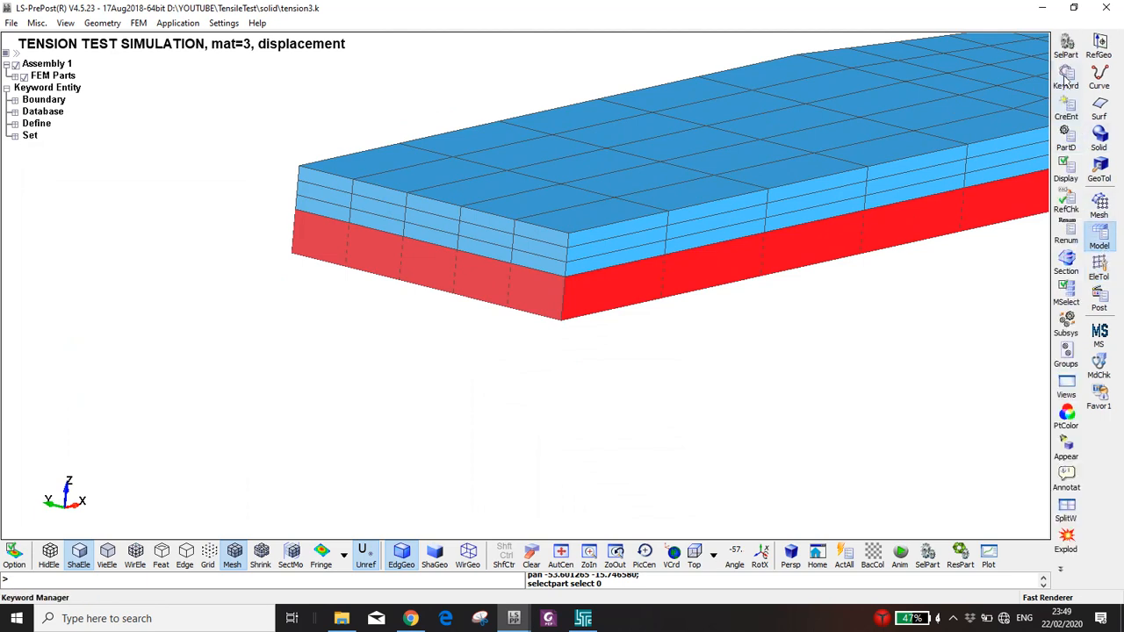
left_click(1066, 79)
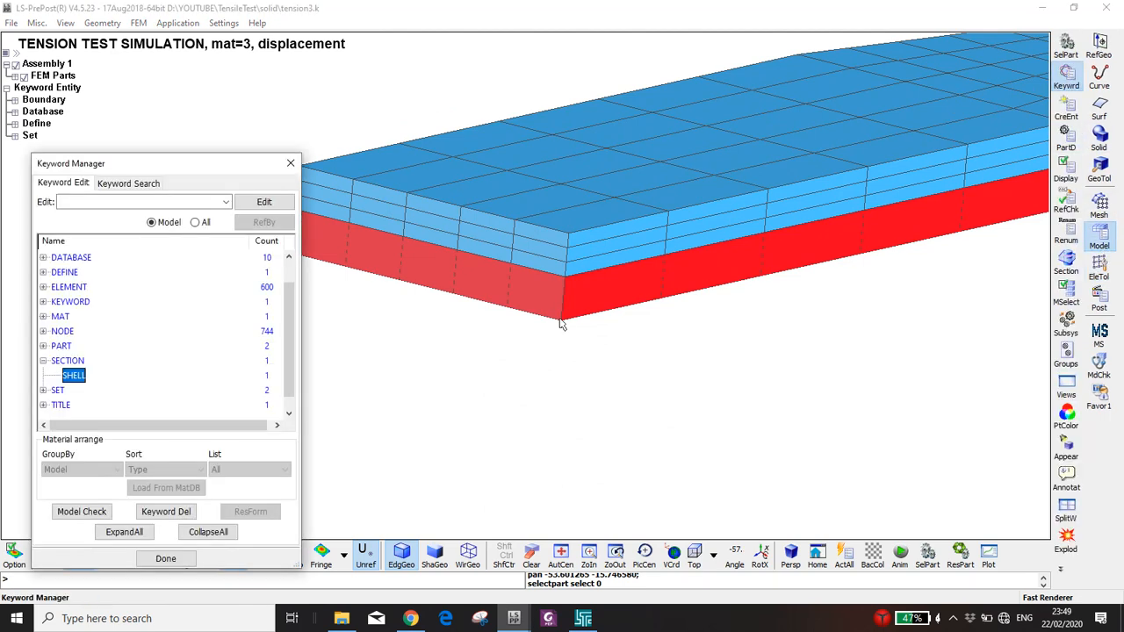
double_click(73, 376)
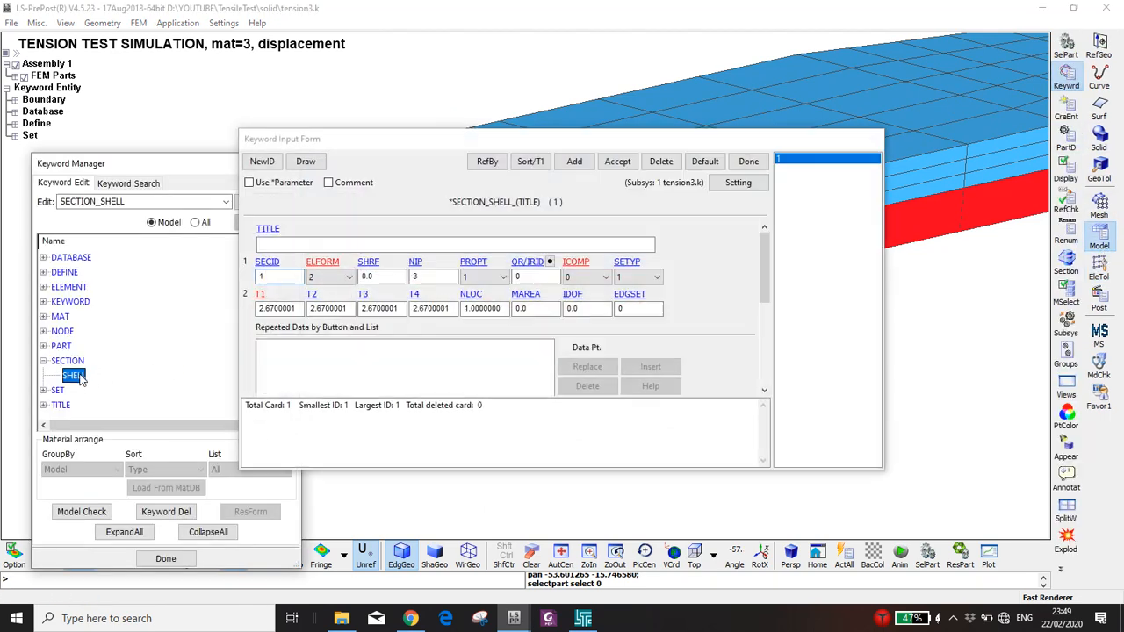
left_click(465, 310)
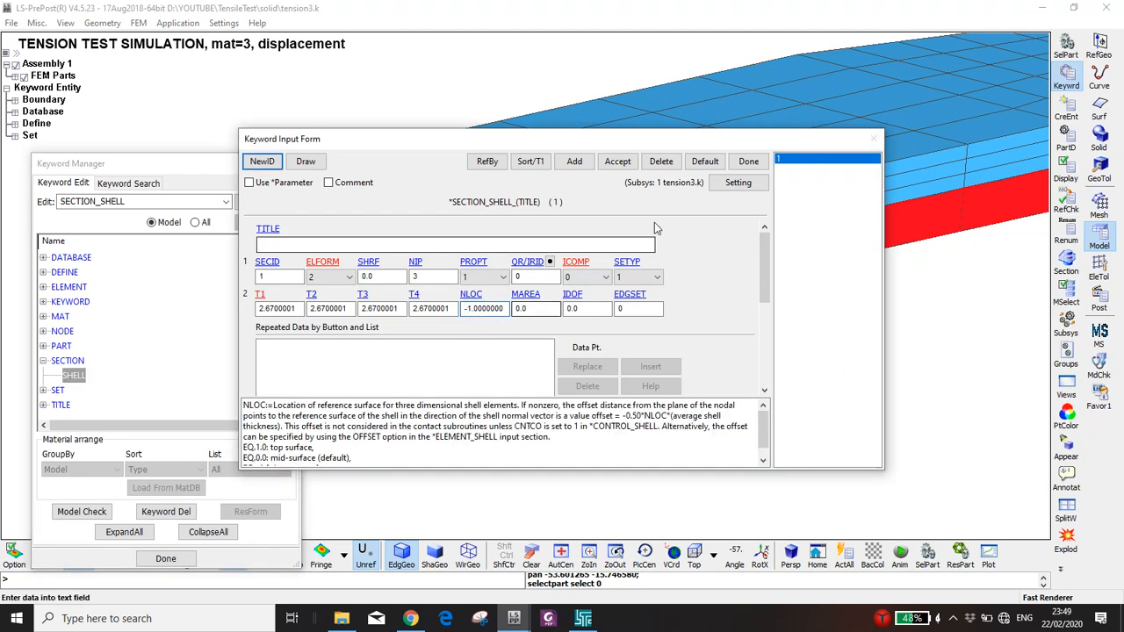
left_click(618, 163)
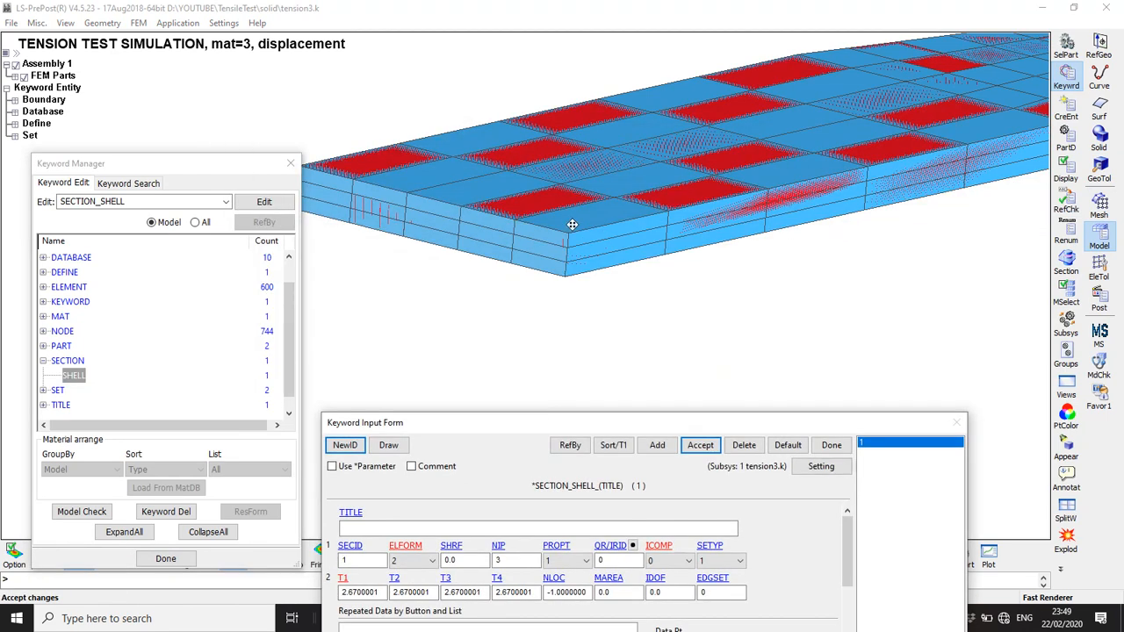
Examine how the shell lines up with the solid layers along the whole specimen, and close the section's keyword form.
middle_click_drag(572, 225, 566, 279, "shift")
scroll(566, 278, "down", 3)
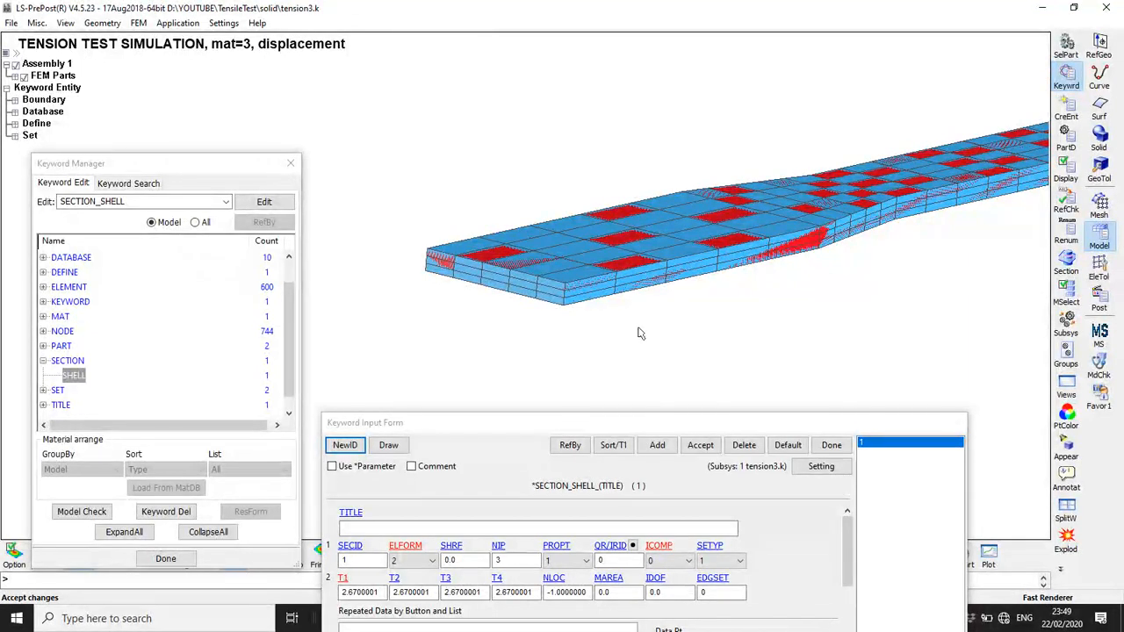
scroll(729, 274, "down", 3)
middle_click_drag(727, 276, 590, 337, "ctrl")
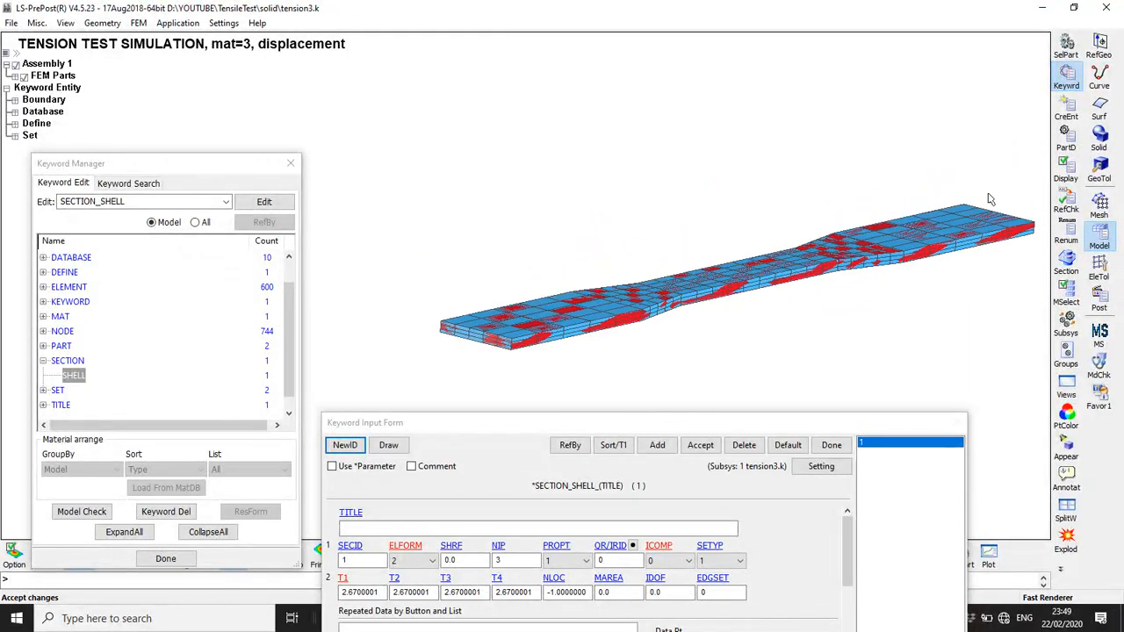
left_click(638, 427)
left_click_drag(637, 426, 595, 182)
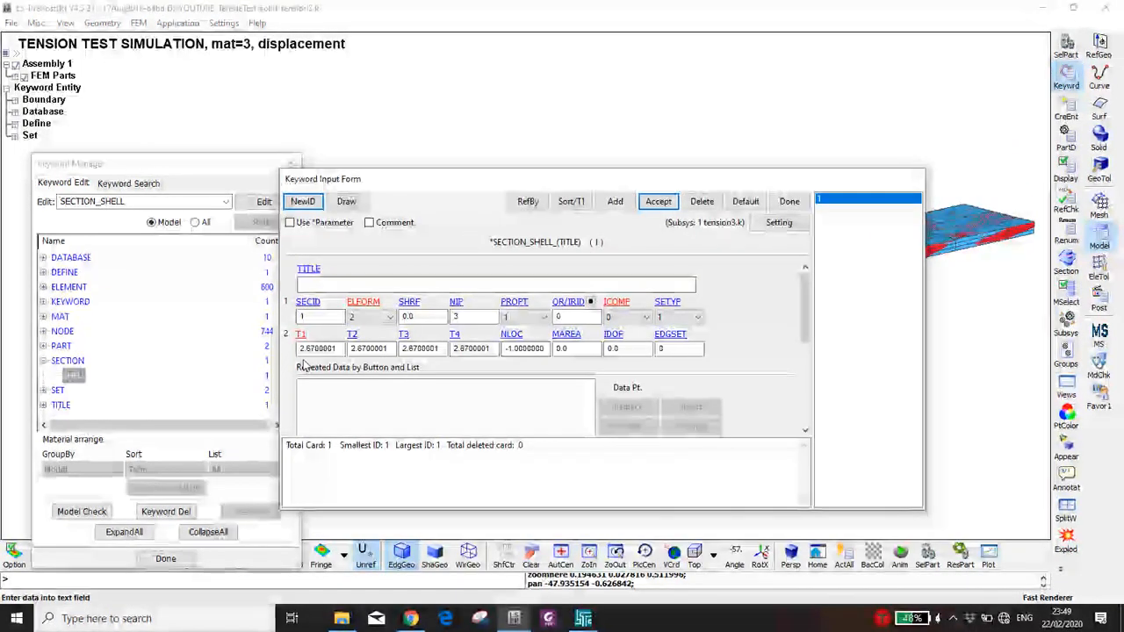
left_click(789, 202)
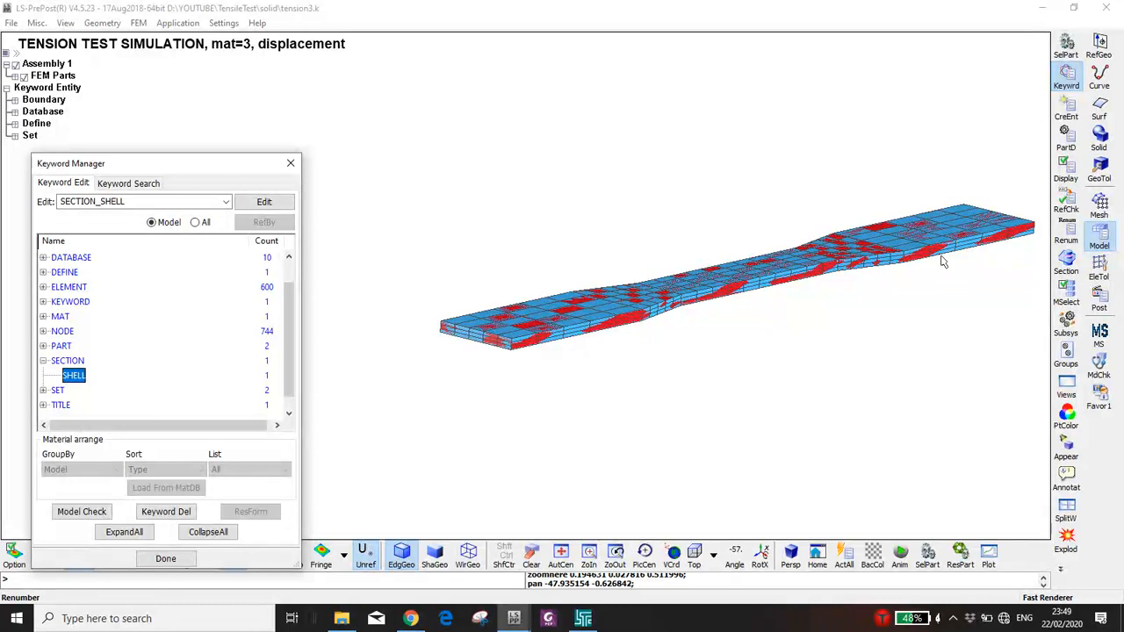
Isolate the shell part, delete all its elements selected by part, accept the deletion, and display solid part 2.
key("F2")
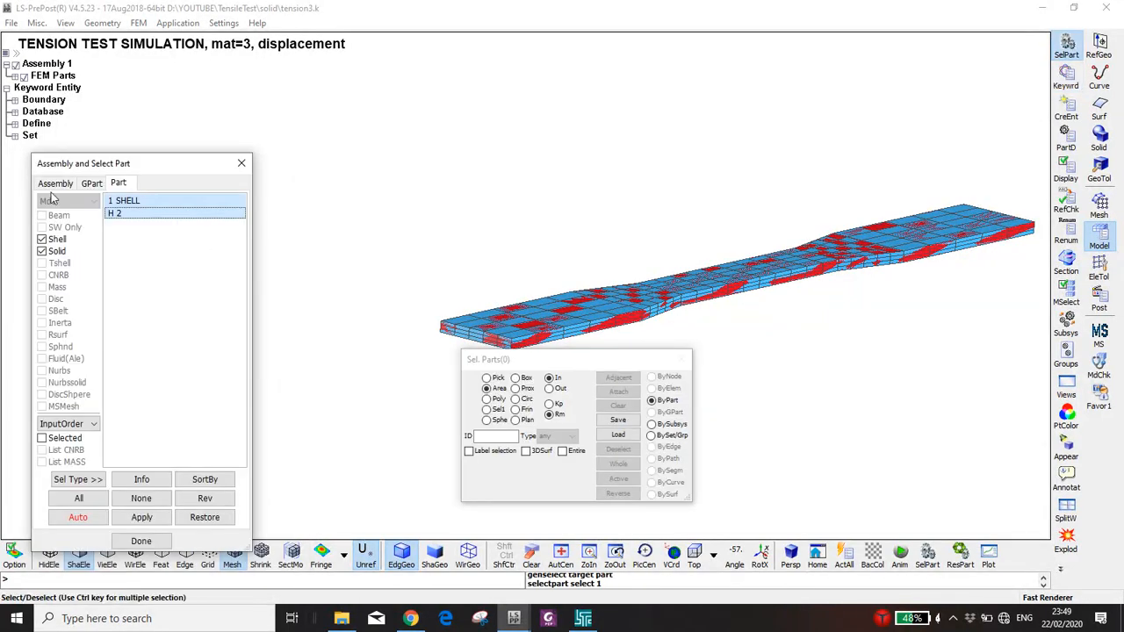
left_click(127, 200)
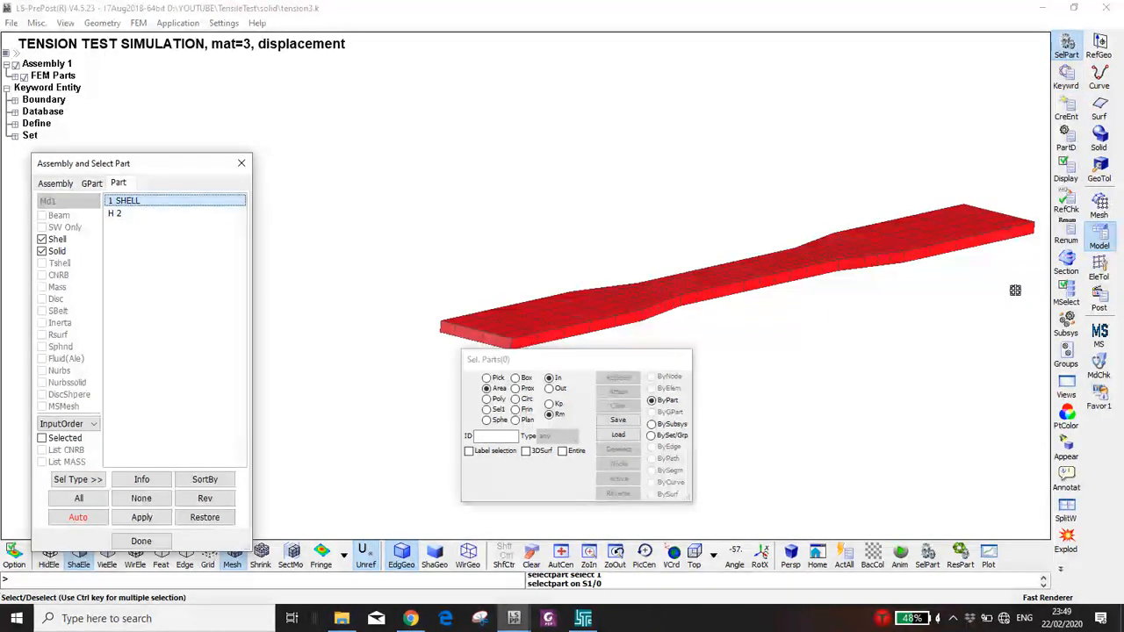
left_click(1098, 268)
left_click(1068, 361)
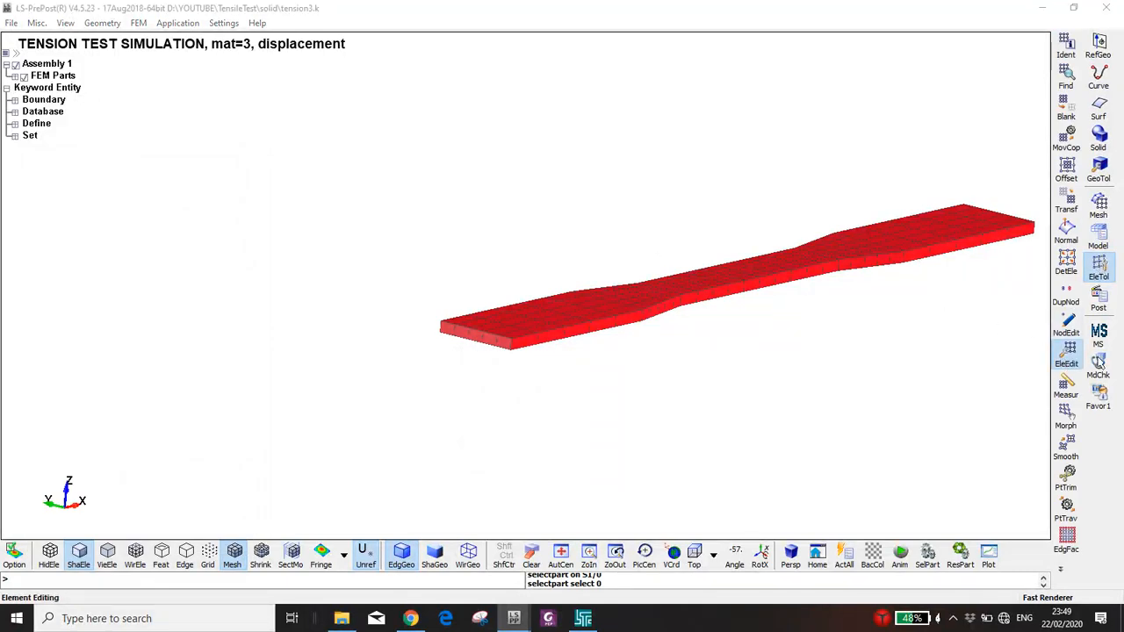
left_click(65, 148)
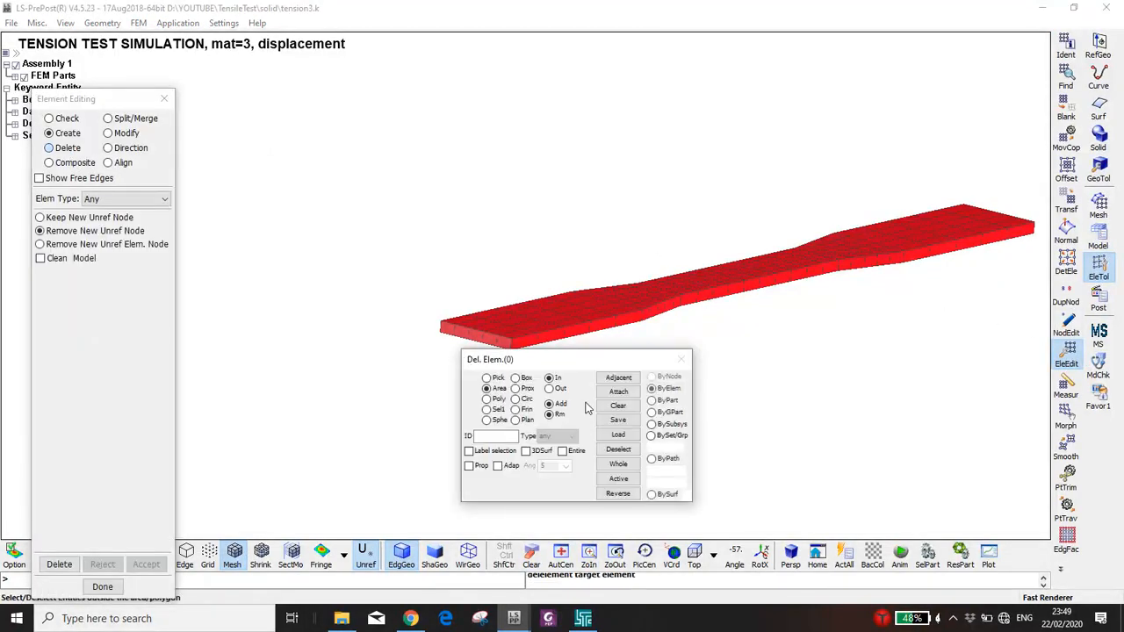
left_click(588, 315)
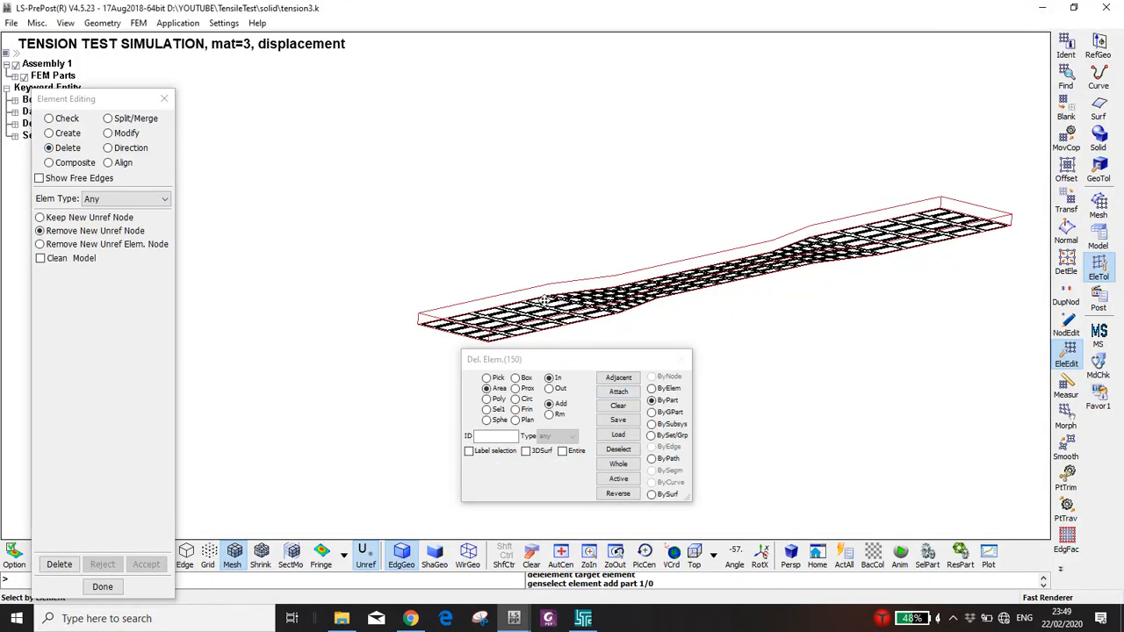
left_click(59, 564)
left_click(146, 563)
left_click(114, 136)
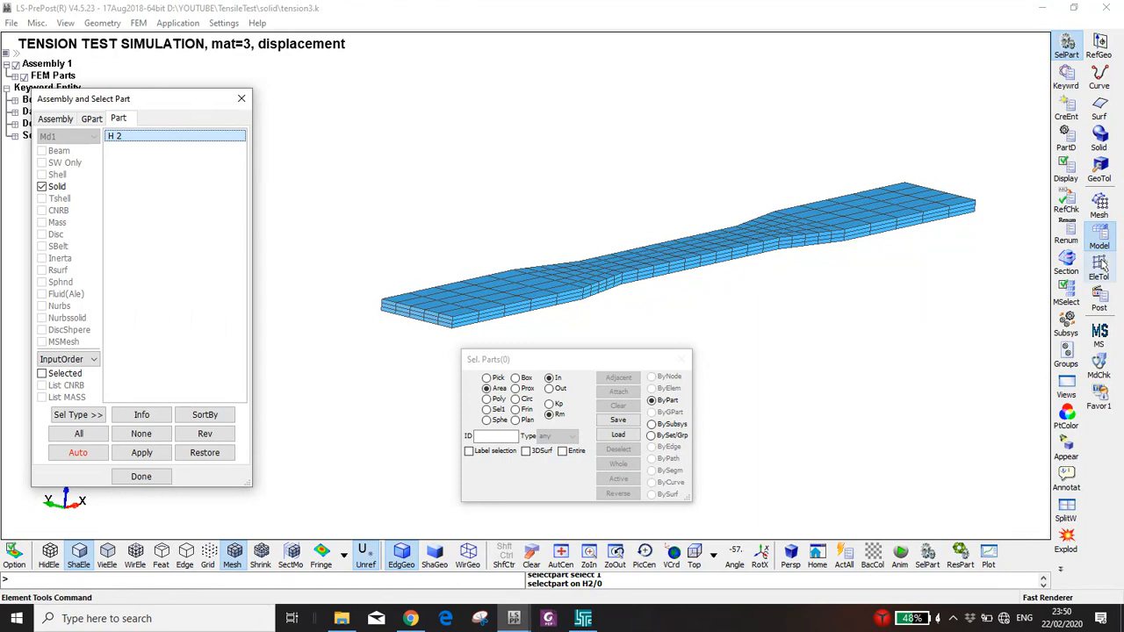
Move all solid elements of part 2 into part 1 (SHELL) and accept the move.
left_click(1100, 271)
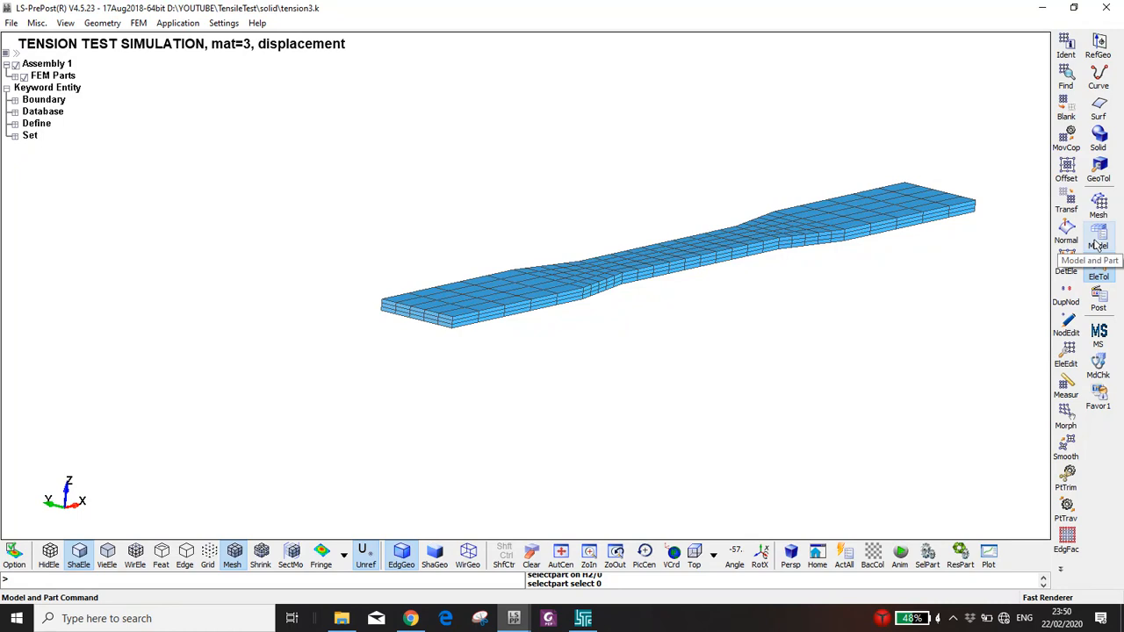
left_click(1095, 245)
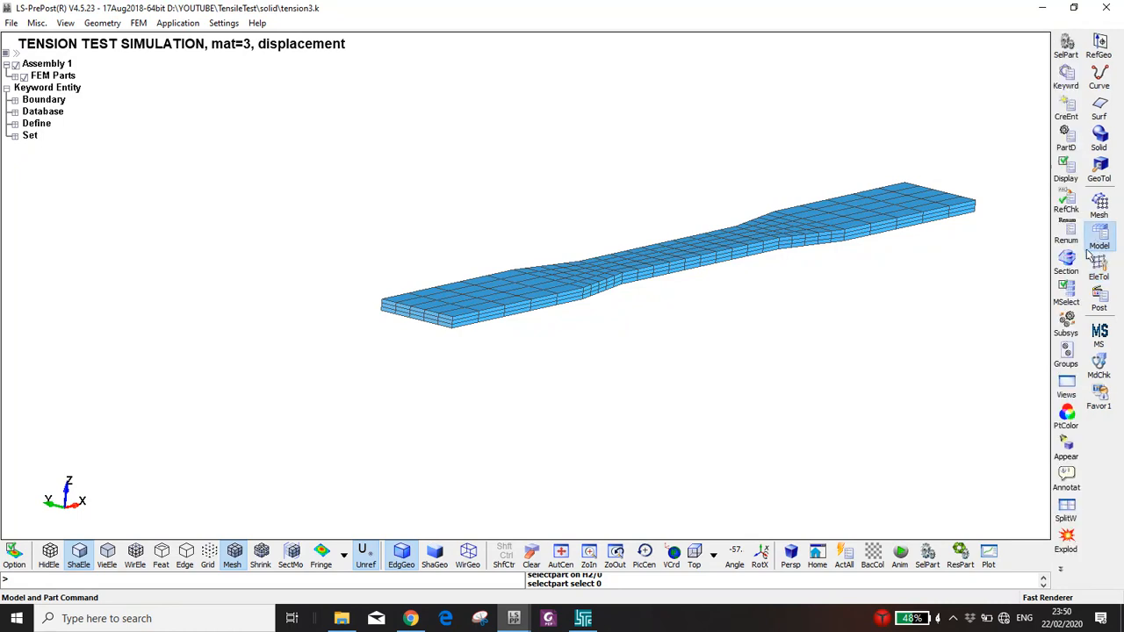
left_click(1066, 81)
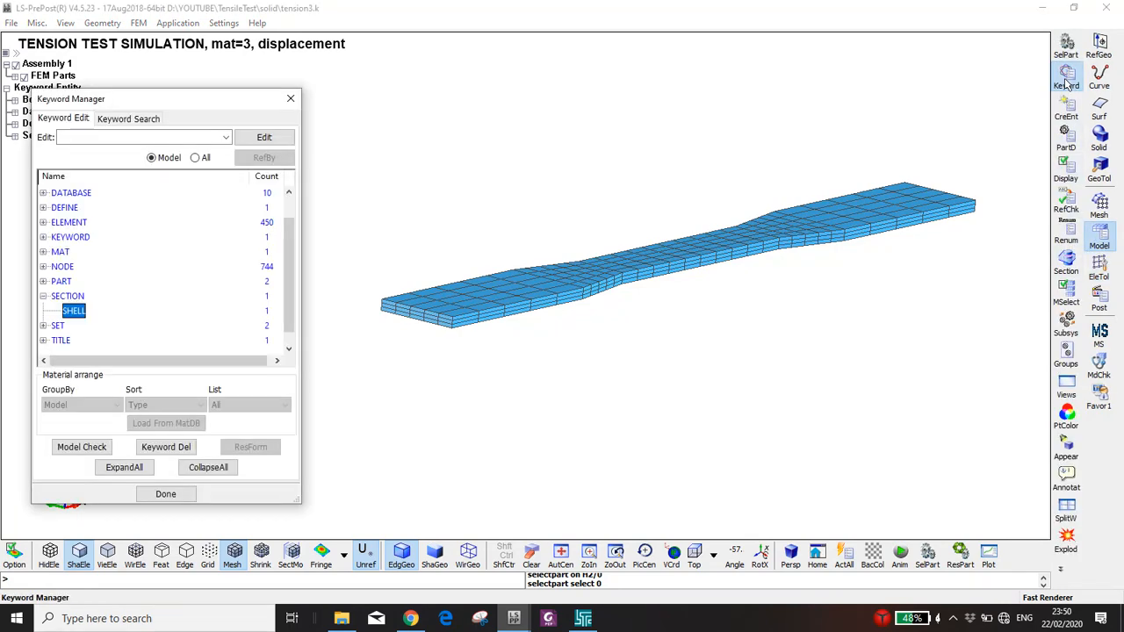
left_click(1098, 268)
left_click(1068, 139)
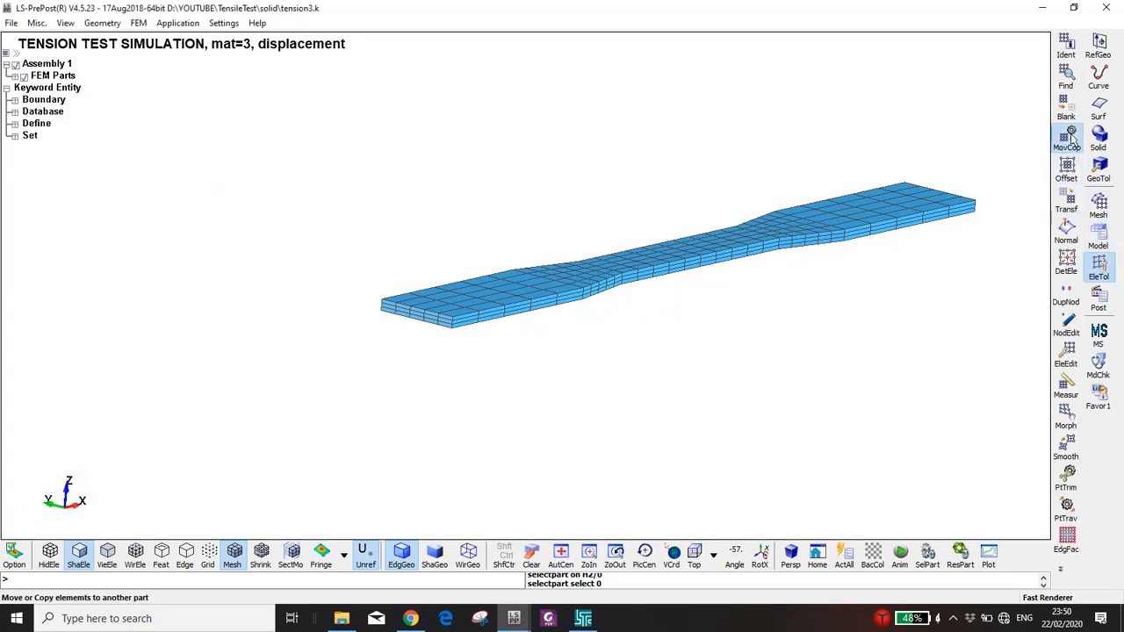
left_click(629, 266)
left_click(166, 151)
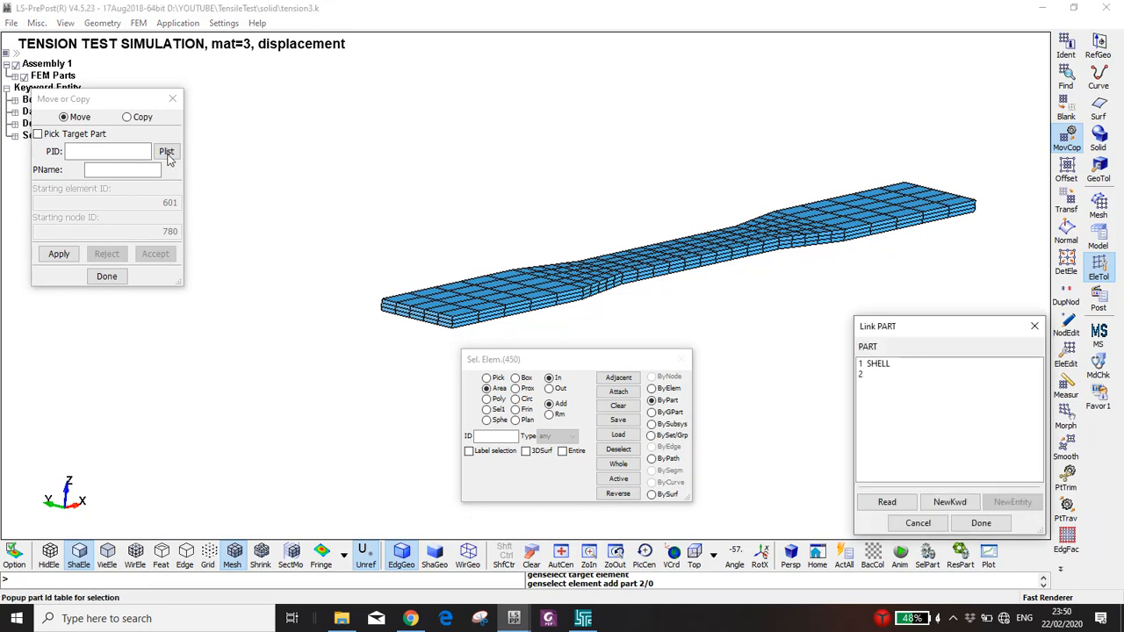
double_click(865, 363)
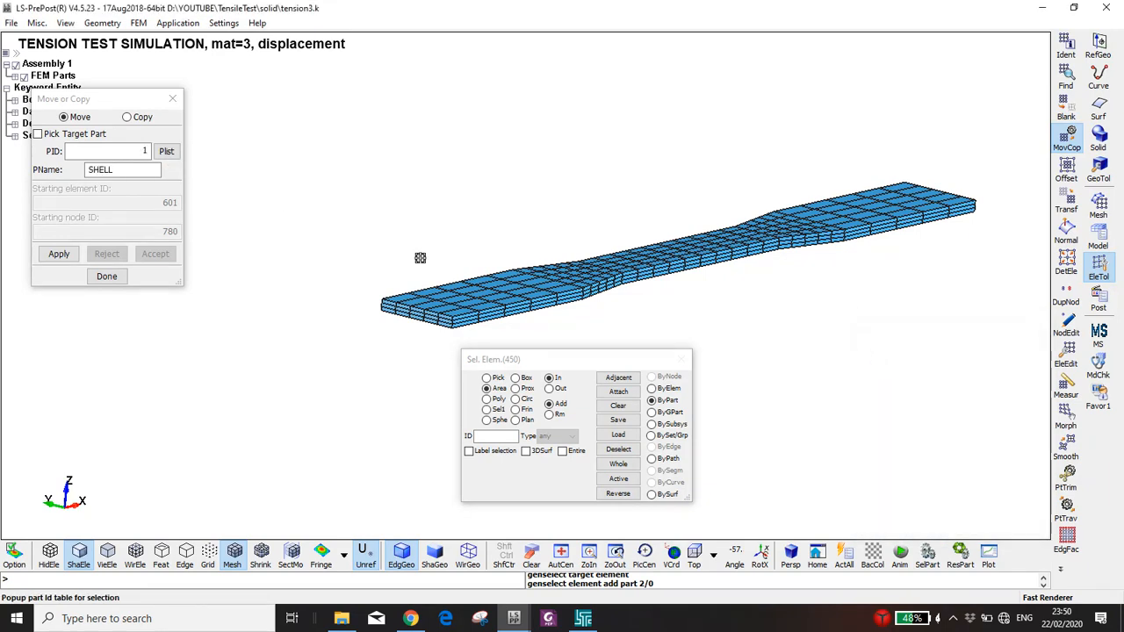
left_click(70, 254)
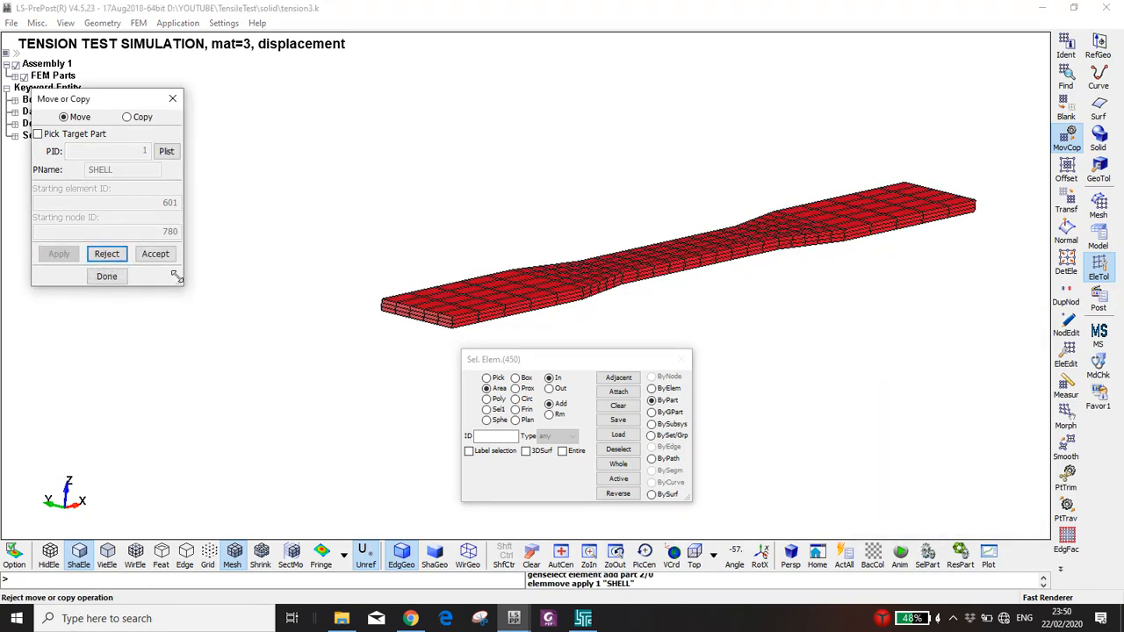
left_click(156, 253)
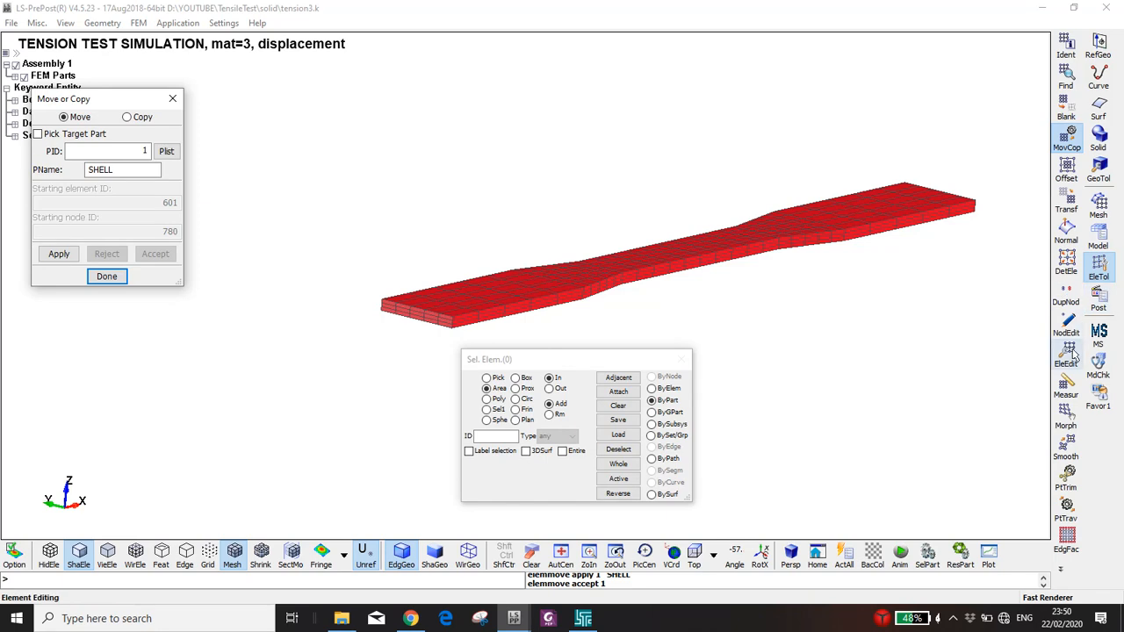
Delete the SECTION_SHELL keyword from the model.
left_click(1098, 235)
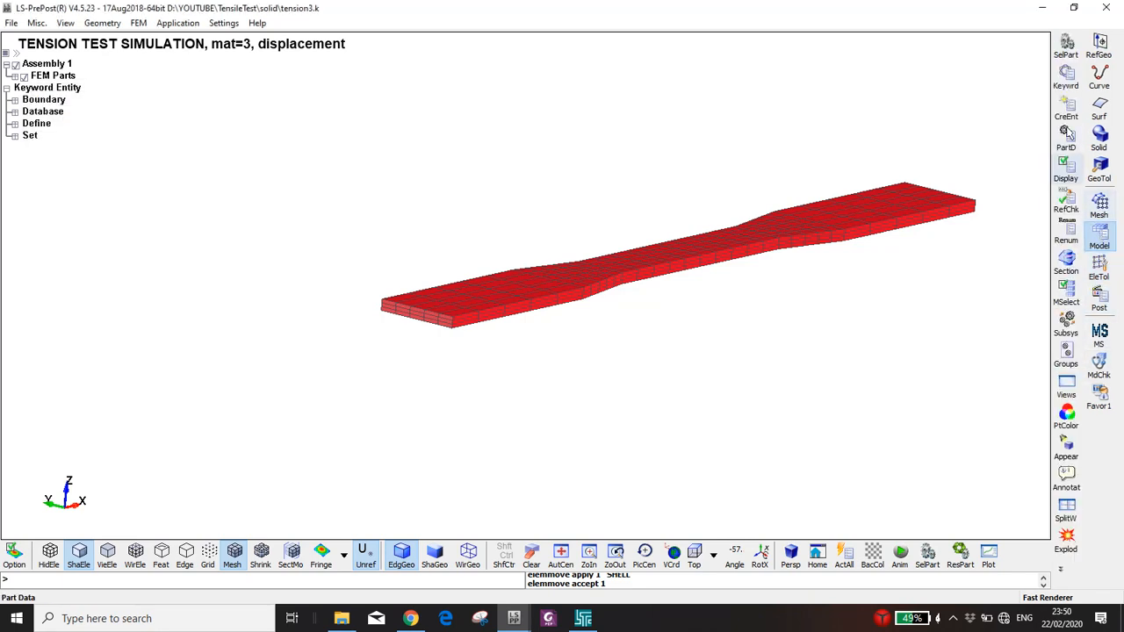
left_click(1065, 79)
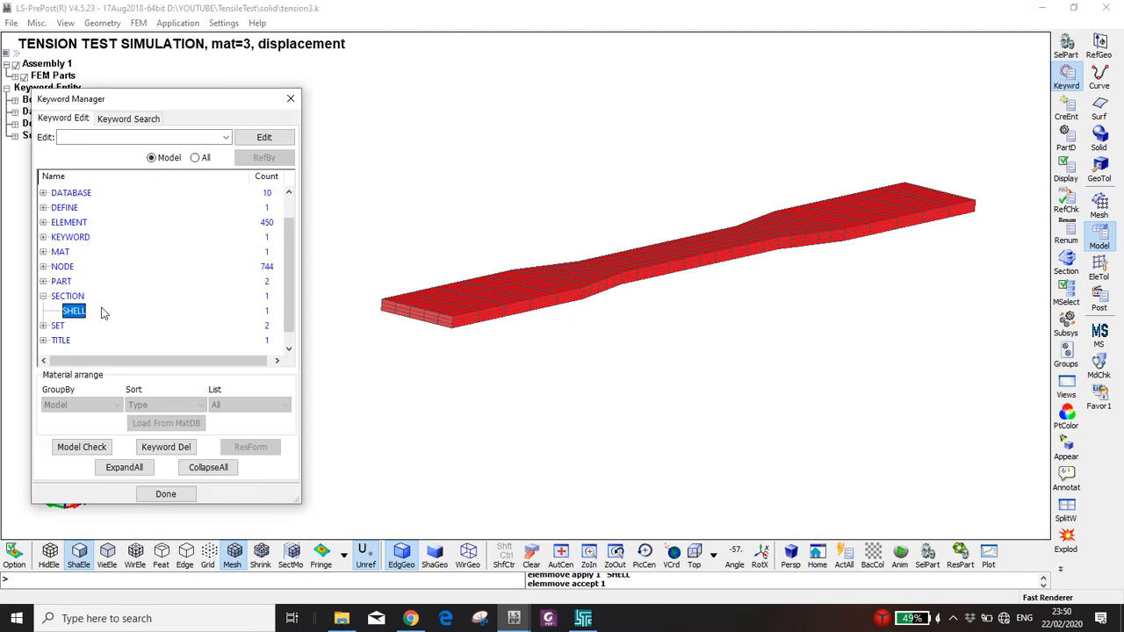
right_click(76, 318)
left_click(97, 323)
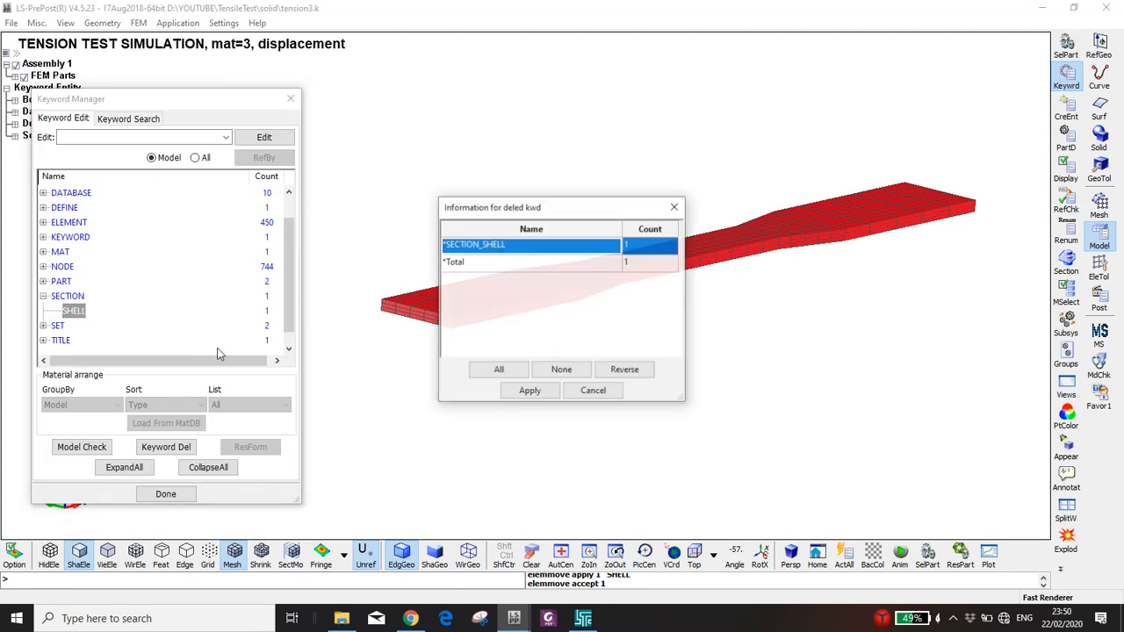
left_click(520, 392)
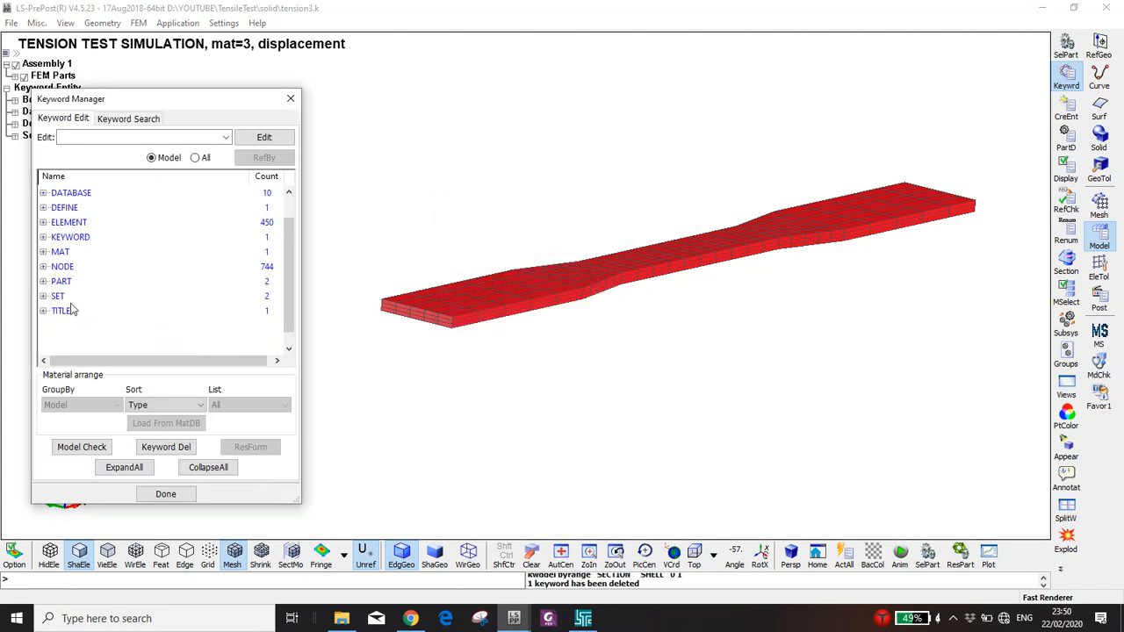
Create a SECTION_SOLID keyword with the title Solid and section ID 1, and accept it.
left_click(195, 158)
left_click_drag(283, 213, 292, 328)
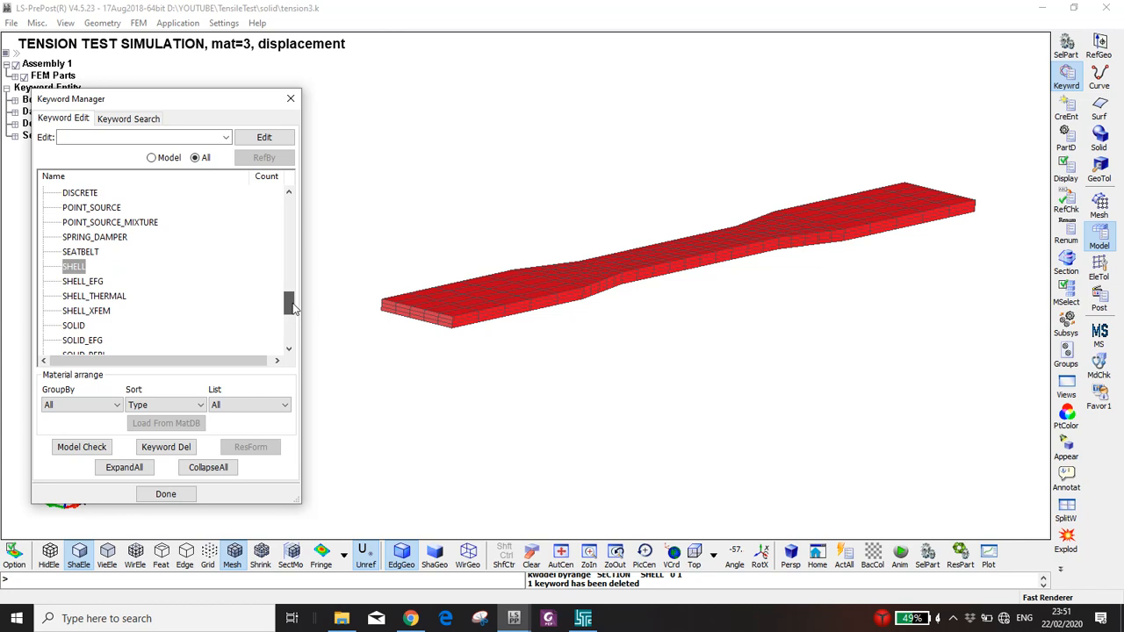
double_click(74, 326)
left_click(261, 161)
left_click(284, 244)
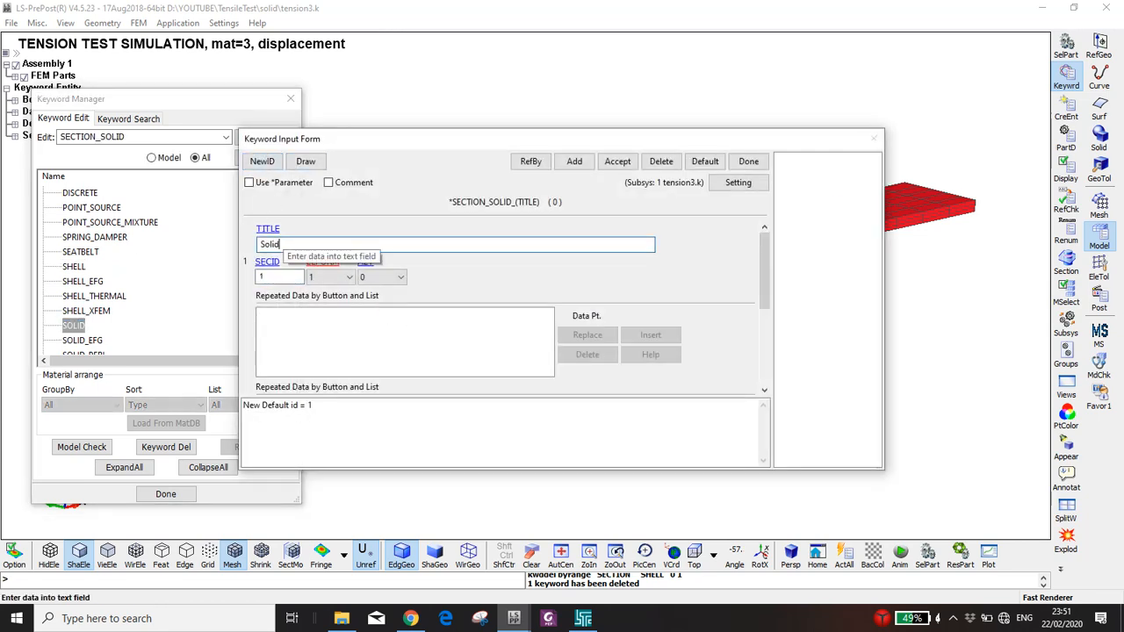
left_click(617, 161)
left_click(748, 161)
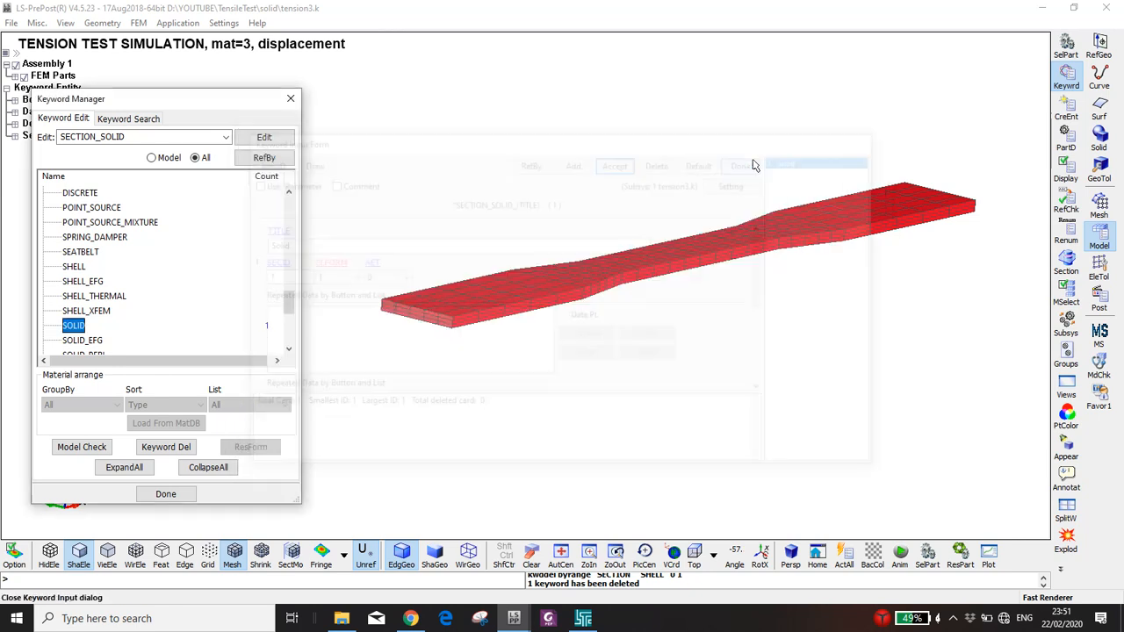
Delete the part 2 card from the PART keyword and confirm the deletion.
left_click(152, 158)
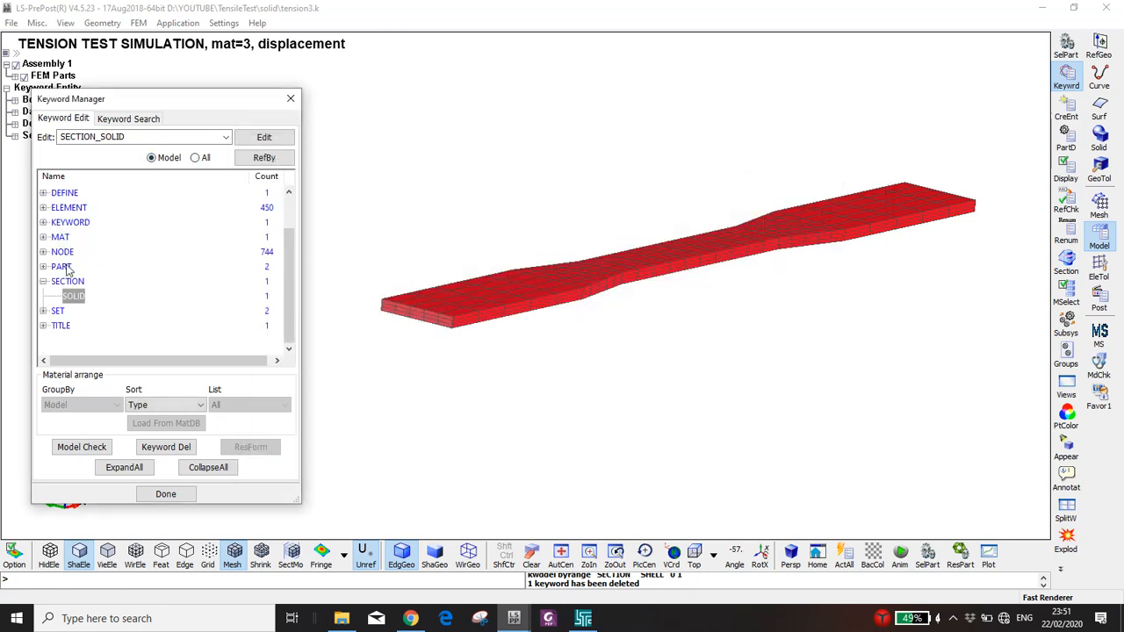
double_click(61, 267)
double_click(72, 281)
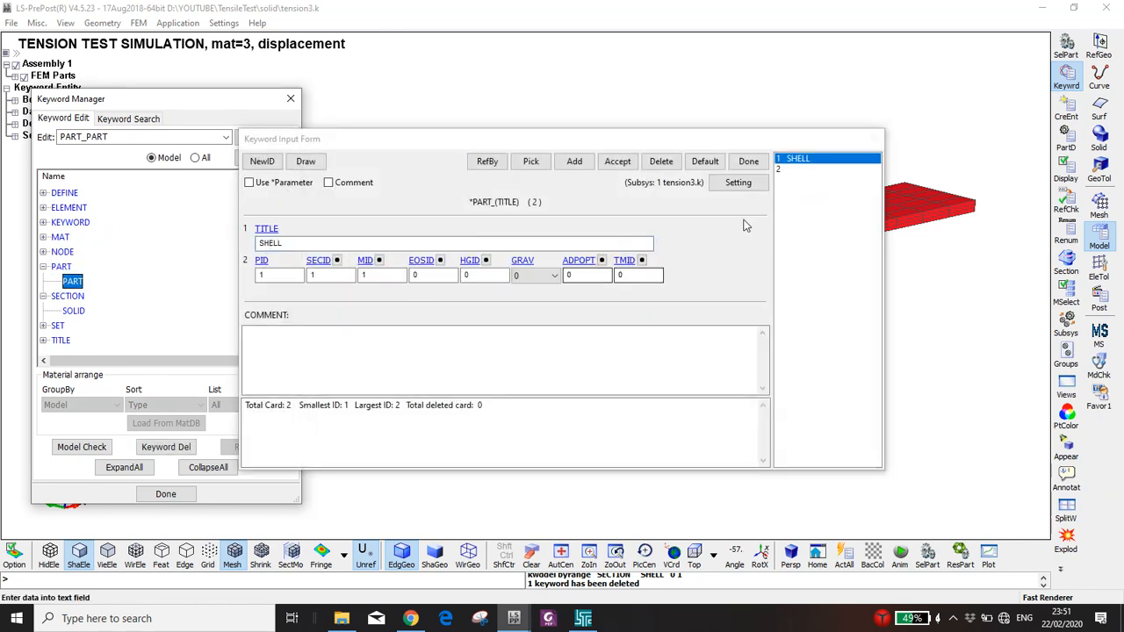
left_click(784, 169)
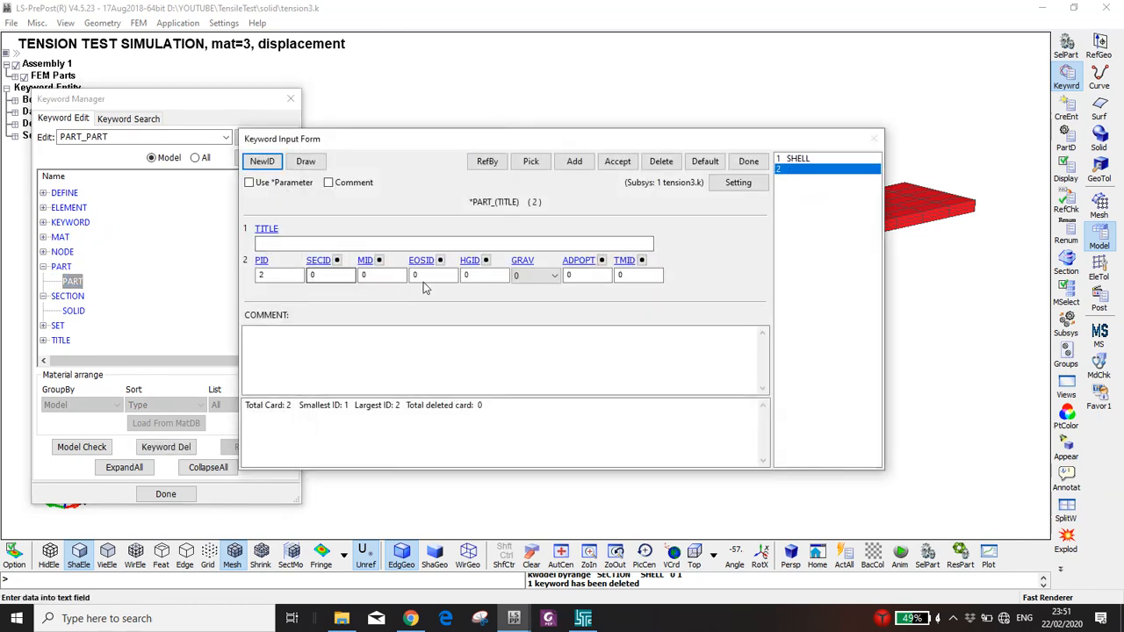
left_click_drag(753, 138, 759, 253)
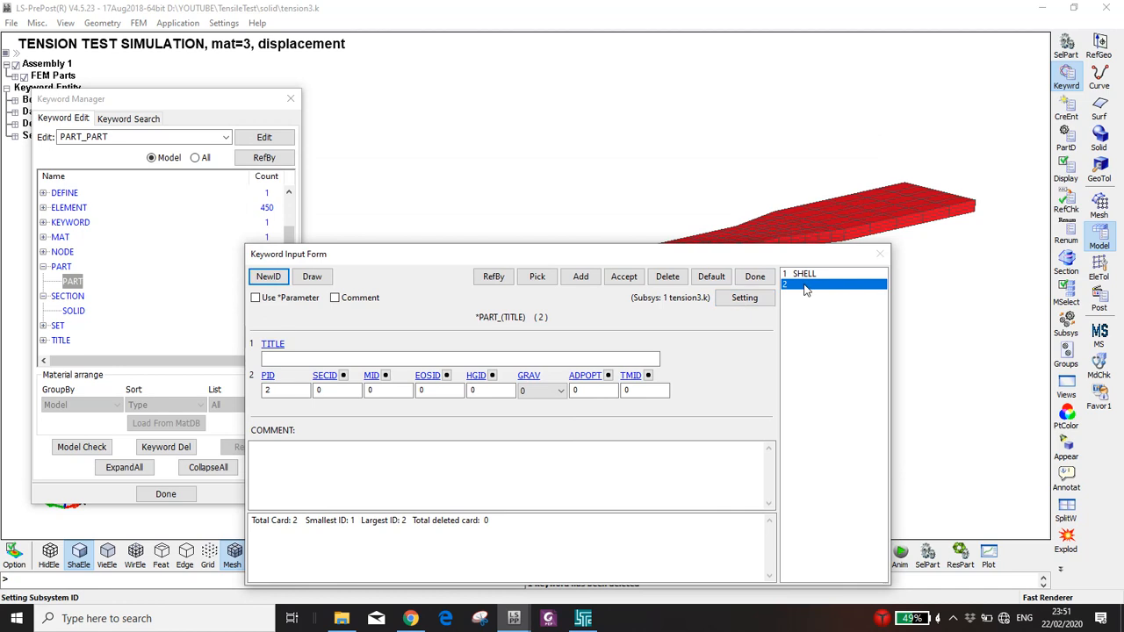
left_click_drag(546, 254, 856, 227)
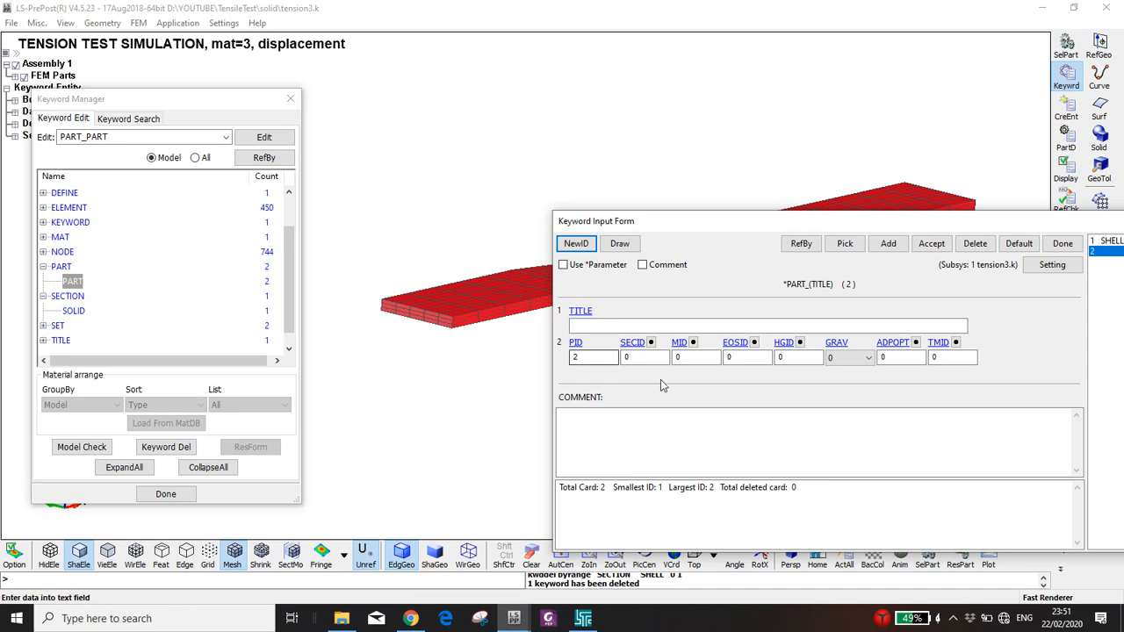
left_click_drag(784, 221, 393, 211)
left_click(584, 234)
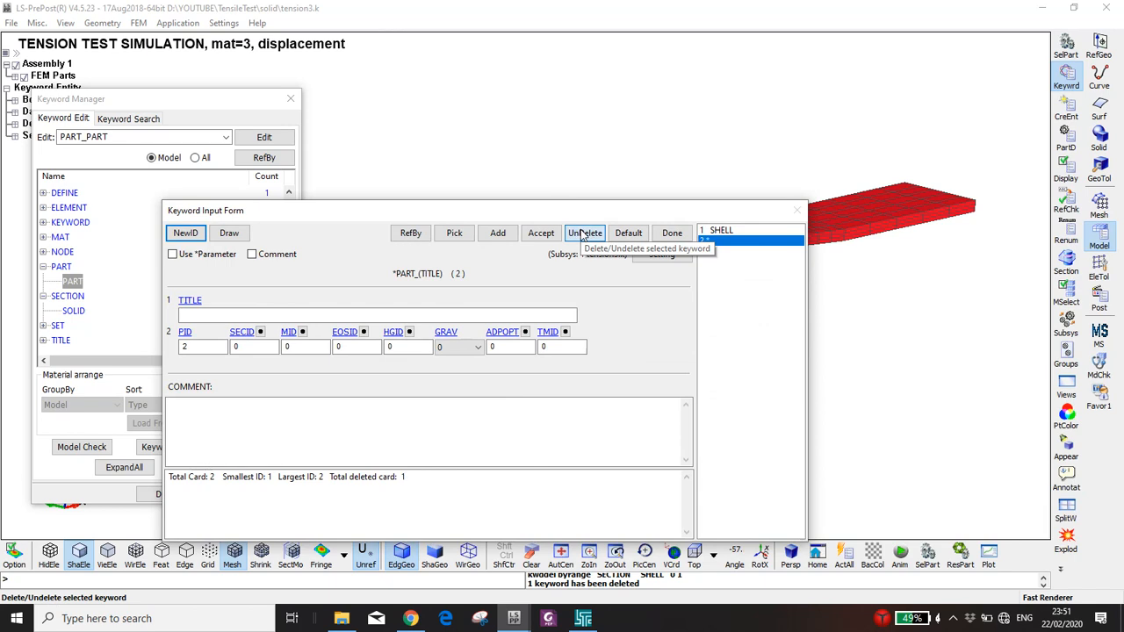
left_click(674, 236)
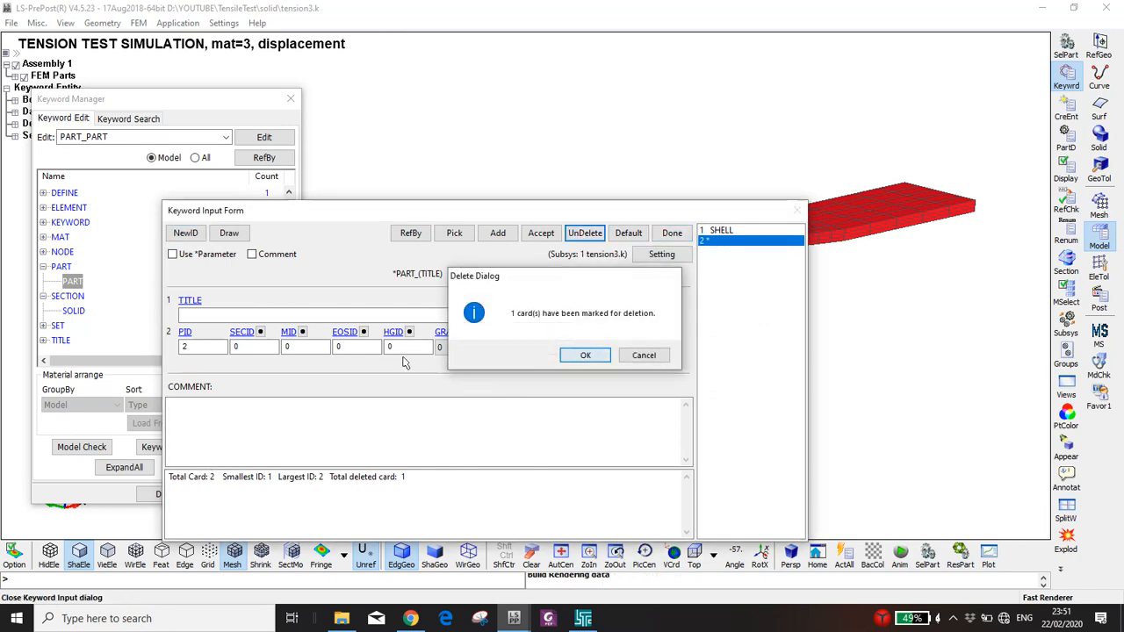
left_click(579, 356)
Change the title of part 1 to SOLID in the PART keyword and accept the change.
double_click(72, 281)
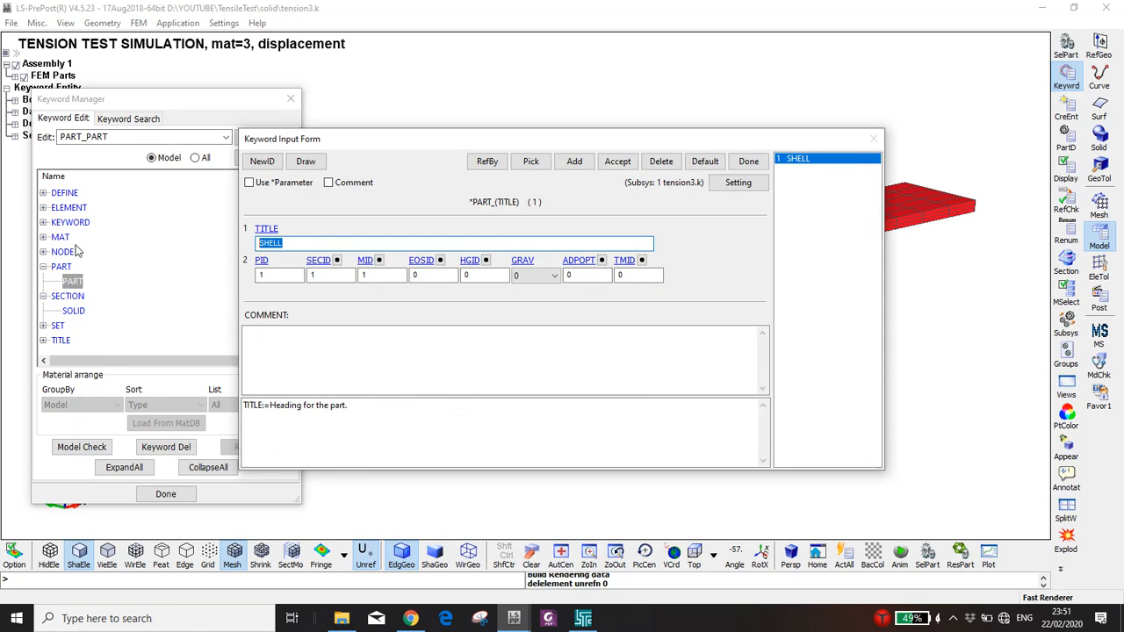
type("SOLID")
left_click(617, 161)
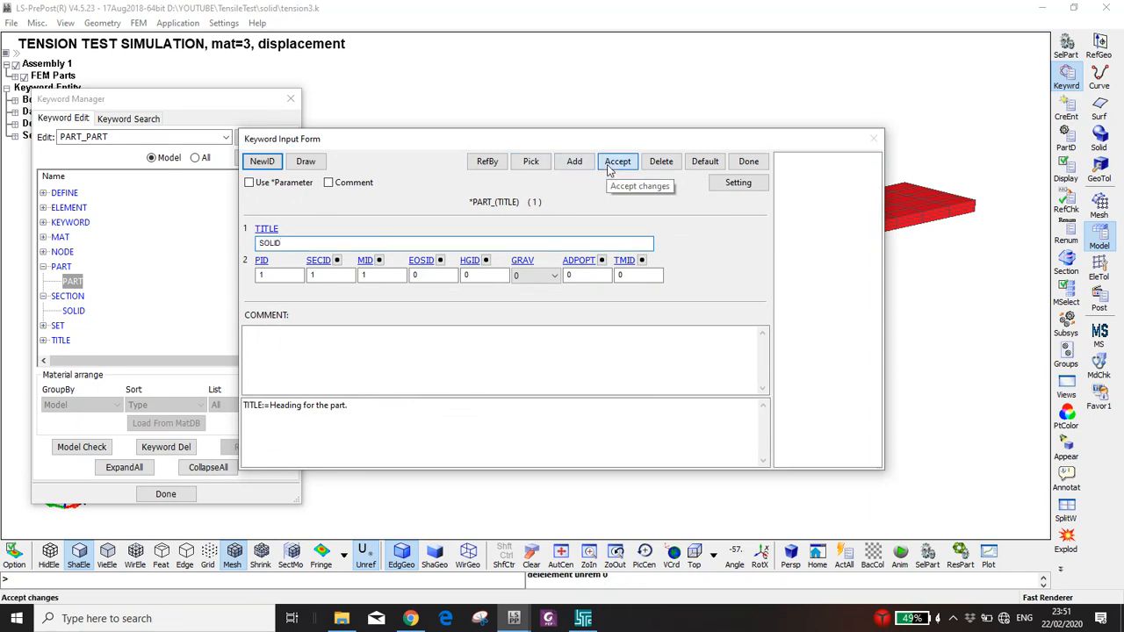
left_click(748, 161)
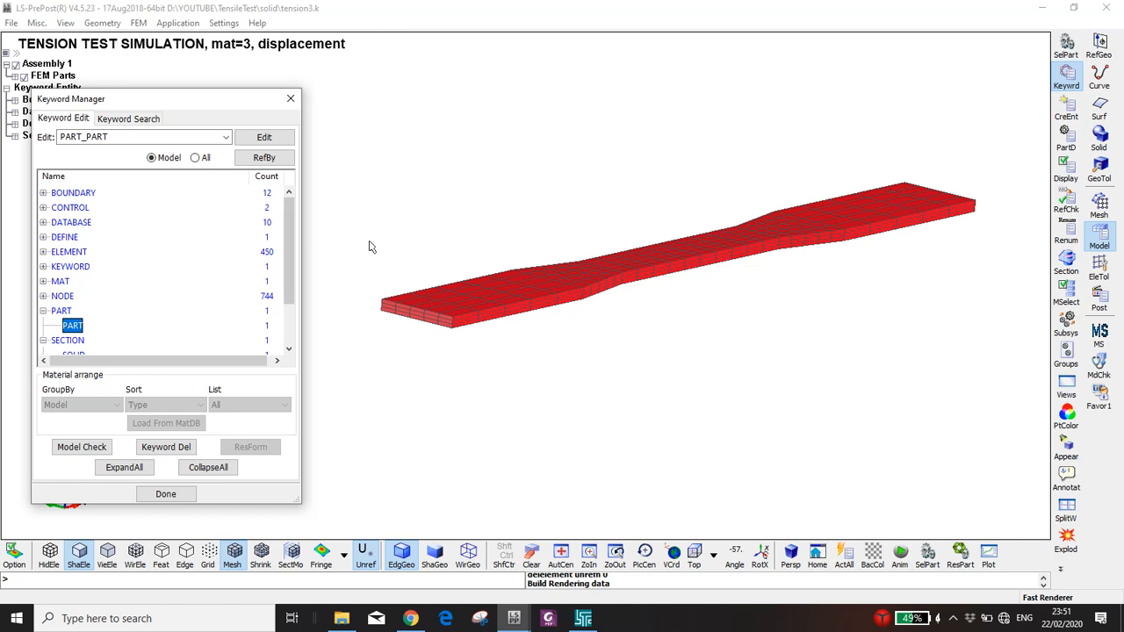
Display all existing SPC boundary constraints and examine which nodes they cover at the specimen's grip end.
left_click(1066, 109)
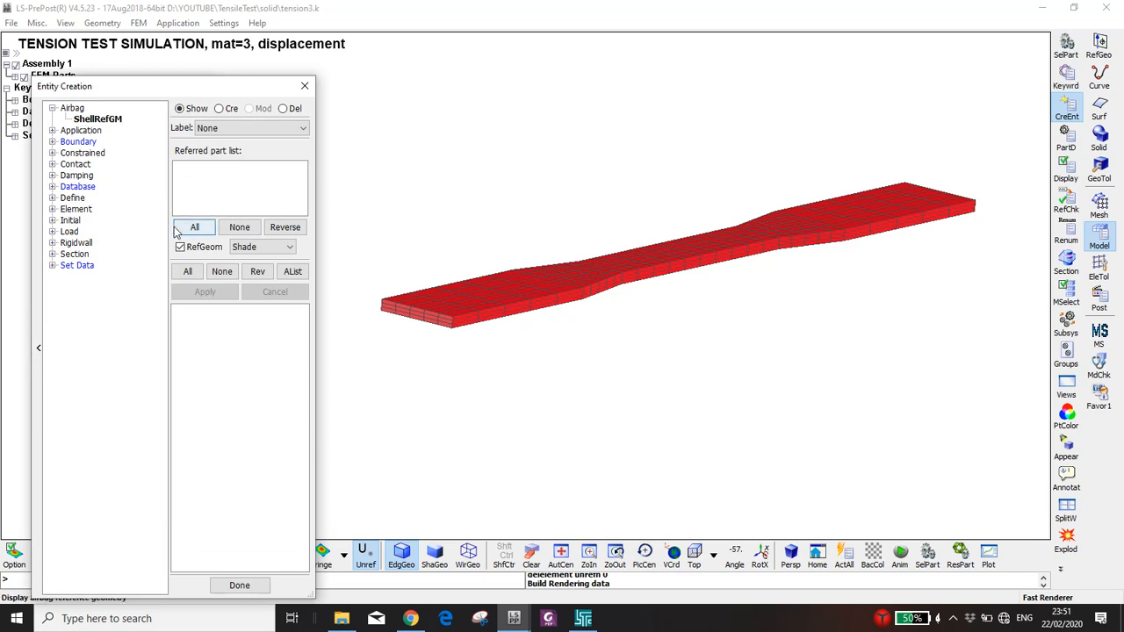
left_click(53, 142)
left_click(79, 154)
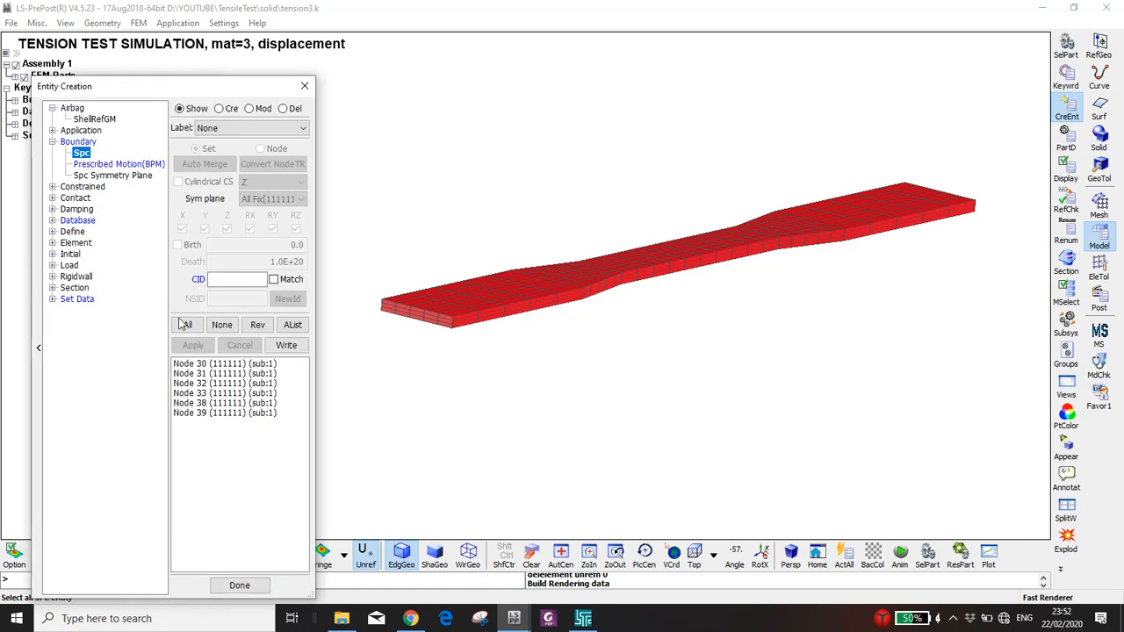
left_click(184, 324)
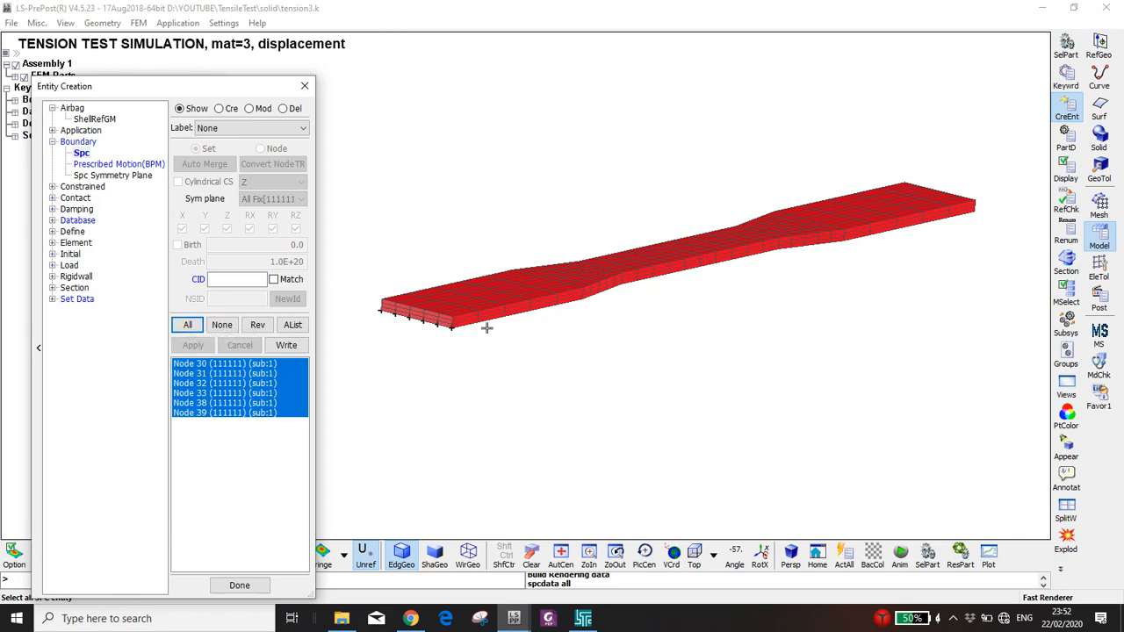
scroll(391, 333, "up", 3)
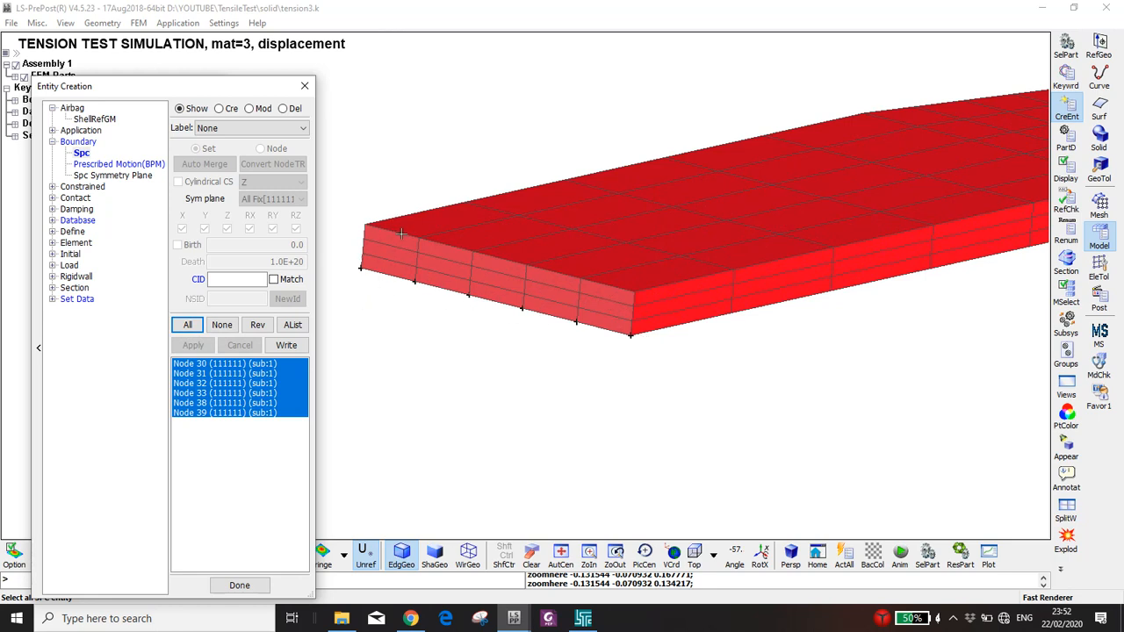
Create SPC node set 3 with all degrees of freedom fixed on the grip end-face nodes, excluding the already constrained lower edge.
left_click(219, 108)
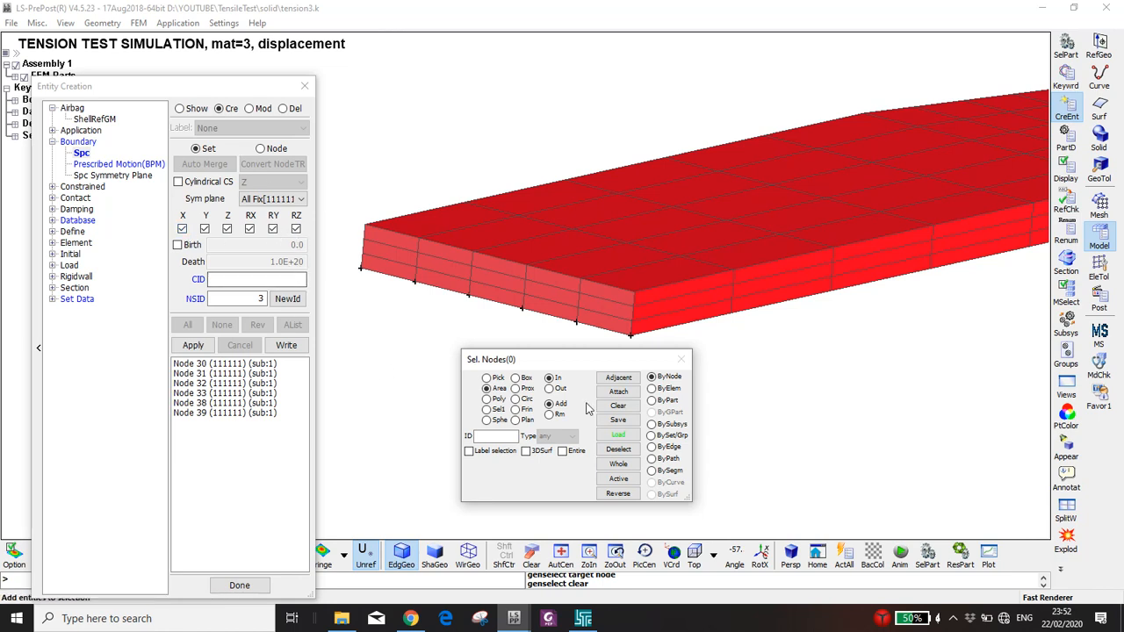
left_click(652, 389)
left_click(469, 465)
left_click(506, 275)
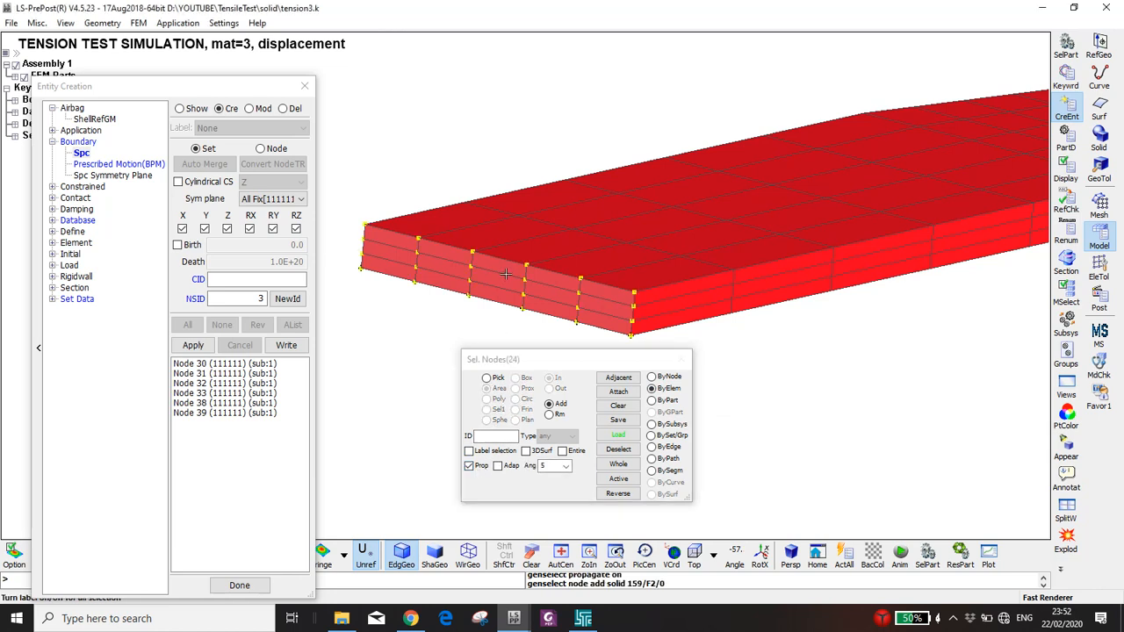
left_click(654, 449)
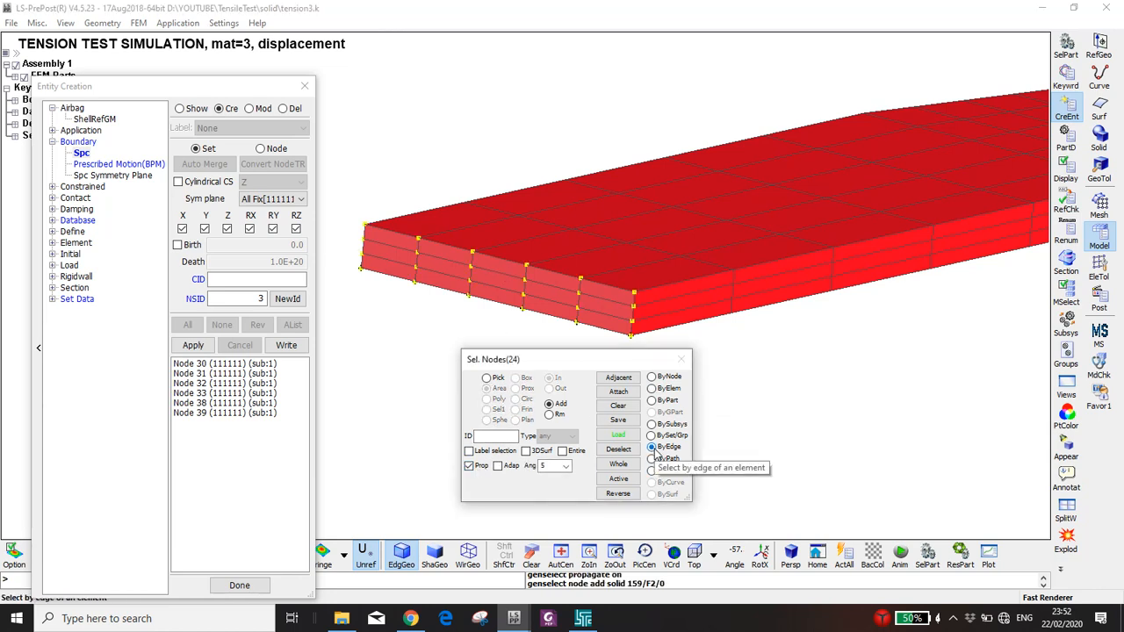
left_click(544, 311, "ctrl")
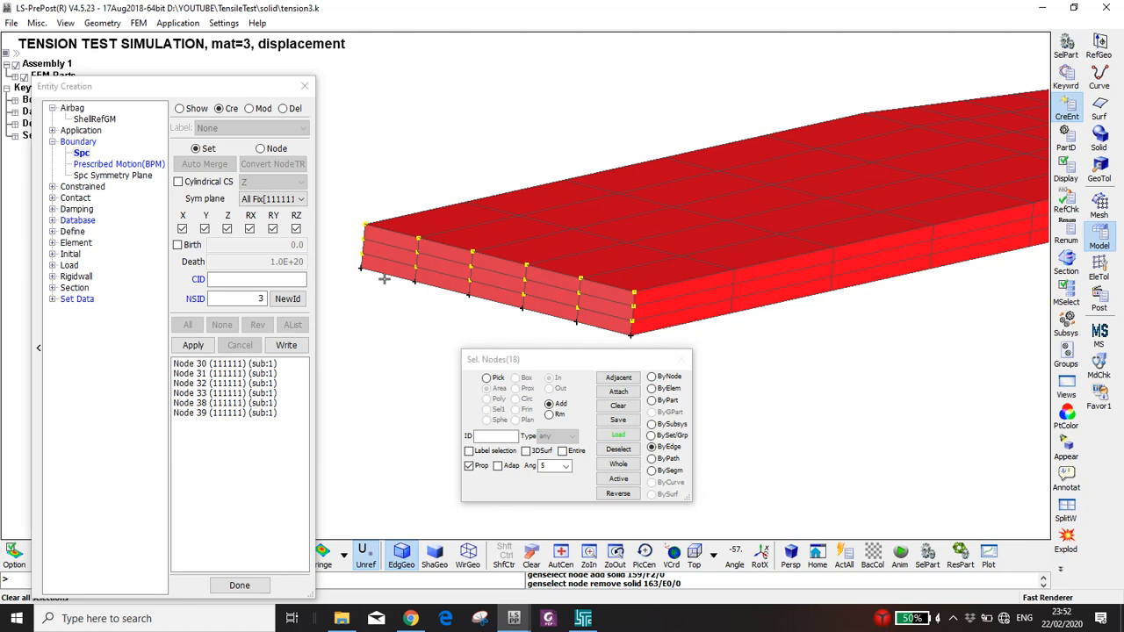
left_click(187, 347)
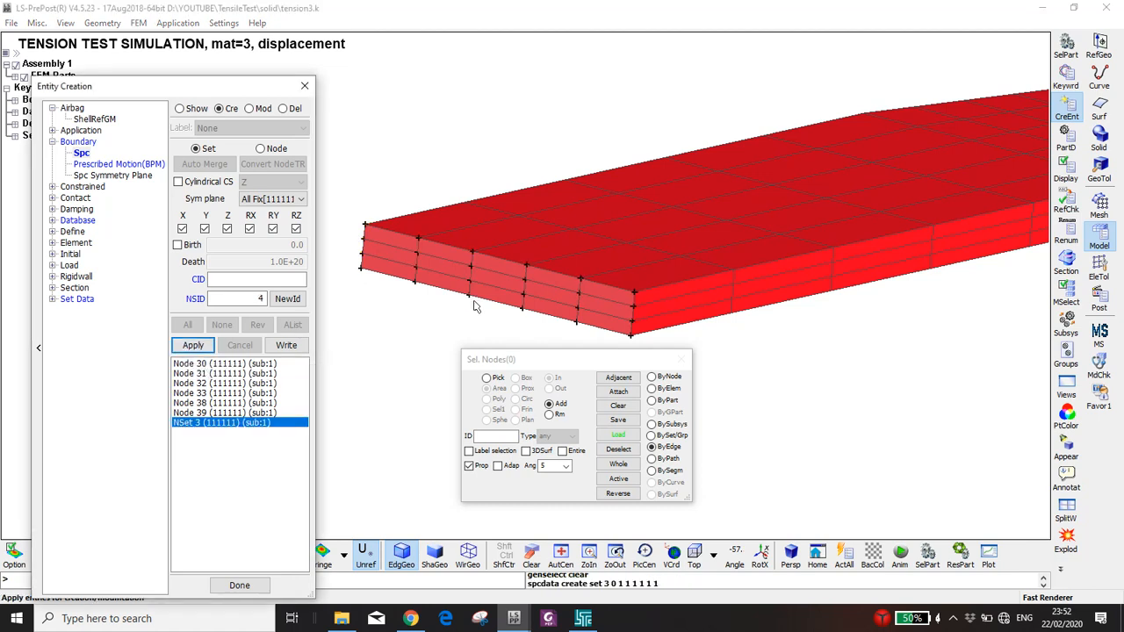
scroll(442, 313, "down", 3)
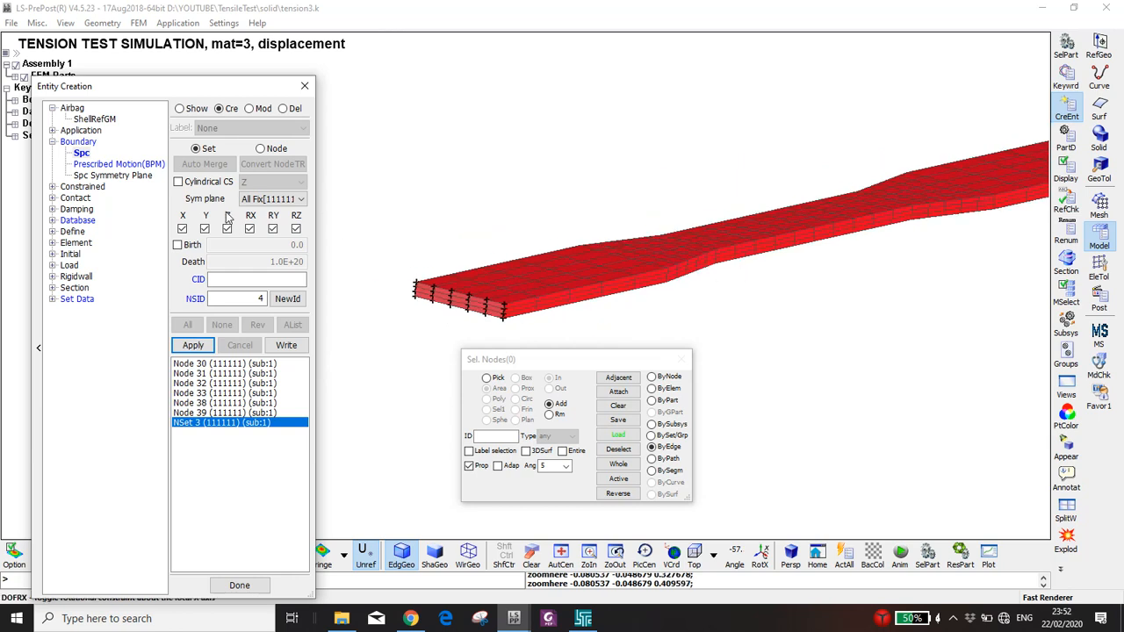
Display all existing prescribed motion boundary conditions and examine which nodes they cover at the specimen's loaded end.
left_click(127, 176)
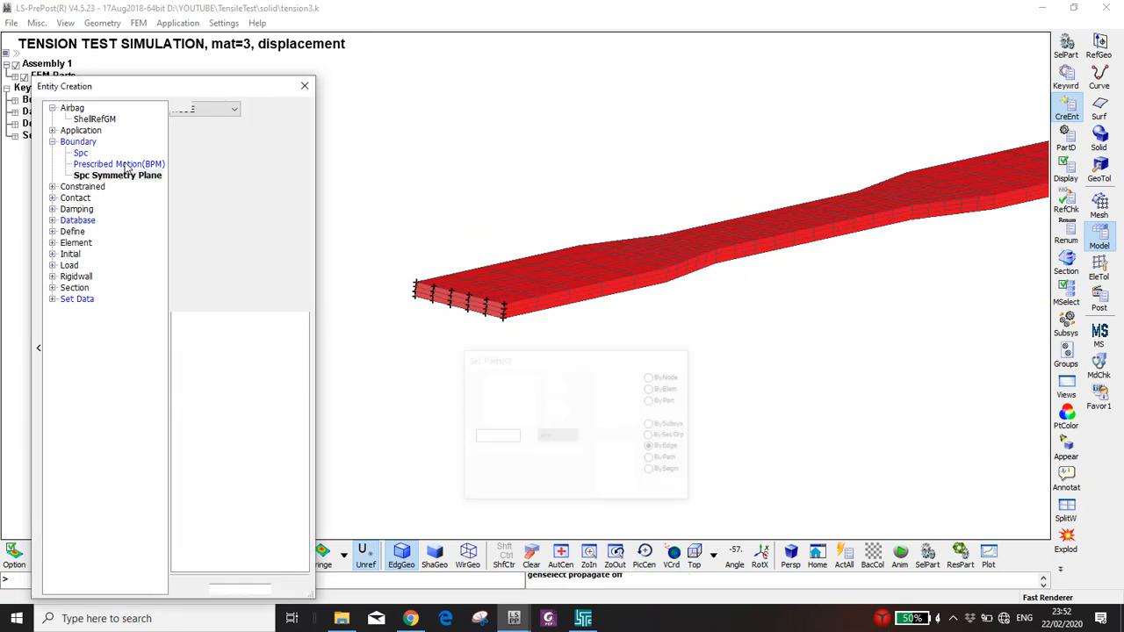
left_click(125, 166)
scroll(600, 272, "down", 3)
left_click_drag(600, 271, 678, 301, "ctrl")
middle_click_drag(798, 310, 552, 367, "ctrl")
left_click_drag(544, 220, 624, 196, "ctrl")
scroll(613, 345, "up", 9)
left_click(187, 194)
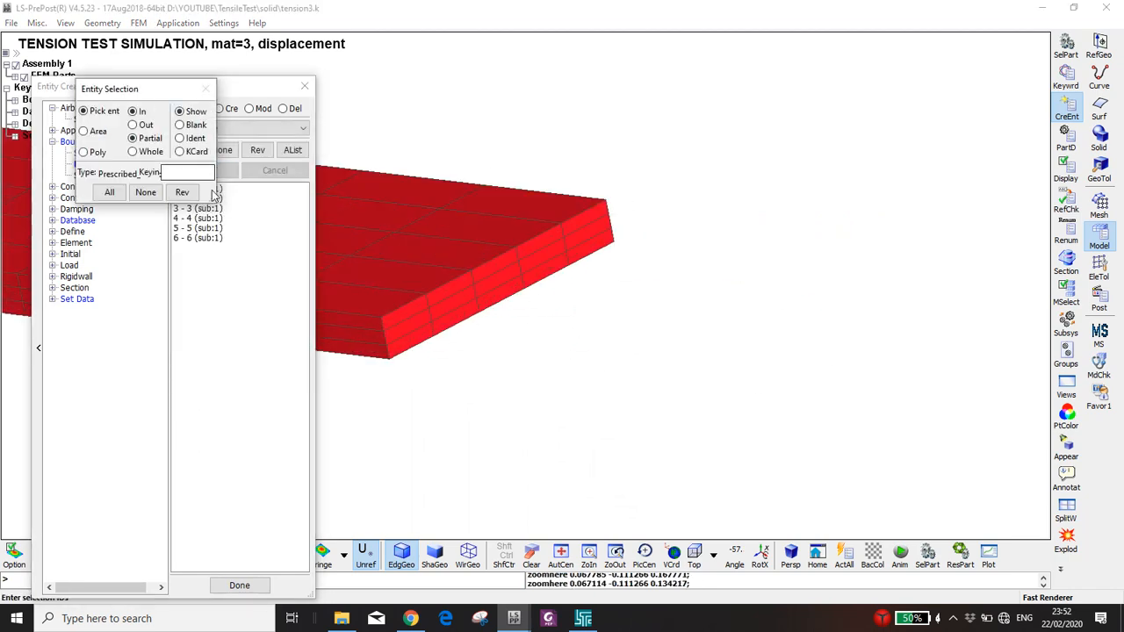
left_click(239, 86)
left_click(186, 149)
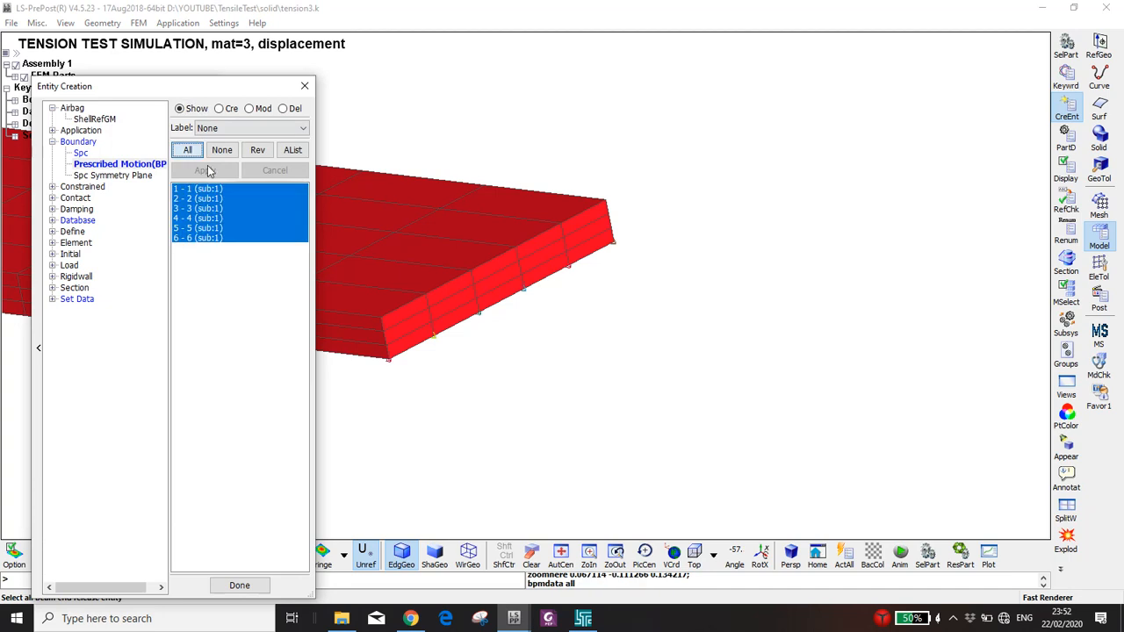
middle_click_drag(533, 272, 613, 305, "ctrl")
left_click_drag(546, 72, 600, 223, "ctrl")
middle_click_drag(594, 520, 574, 424, "ctrl")
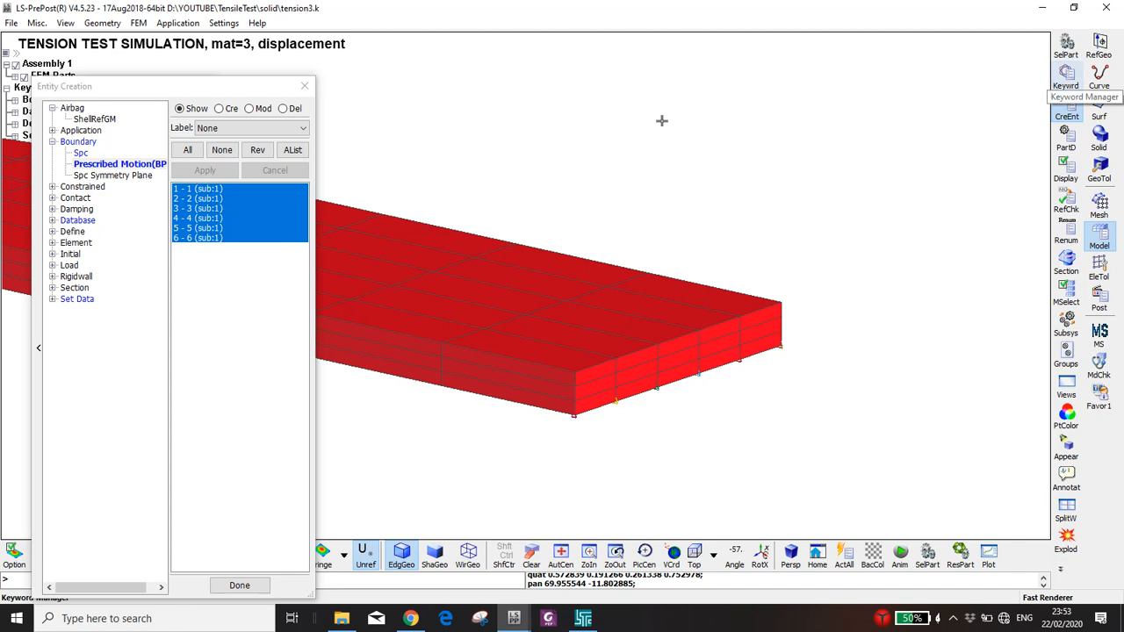
Start creating a NODE-type prescribed motion in DOF 1 with node picking enabled, and link load curve 1 as its LCID.
left_click(229, 109)
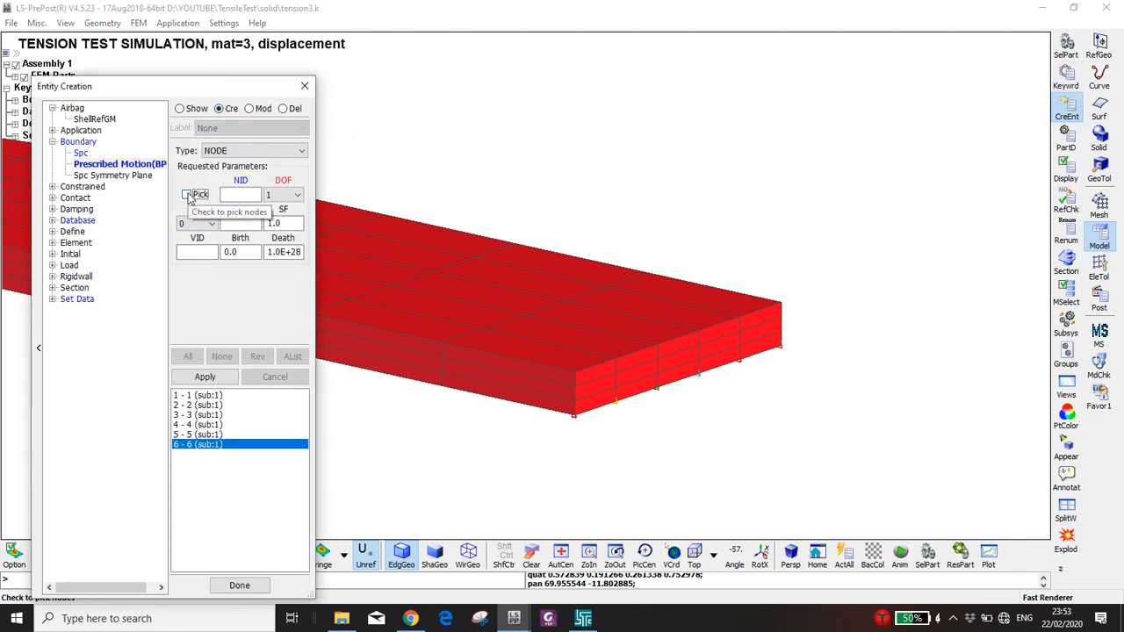
left_click(187, 195)
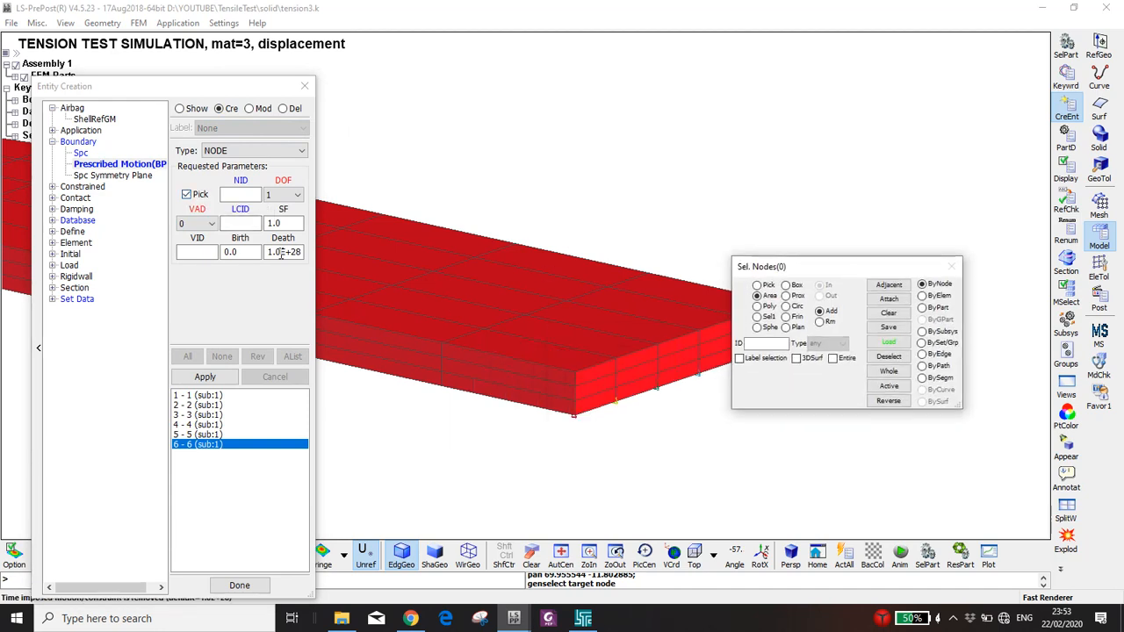
left_click(233, 222)
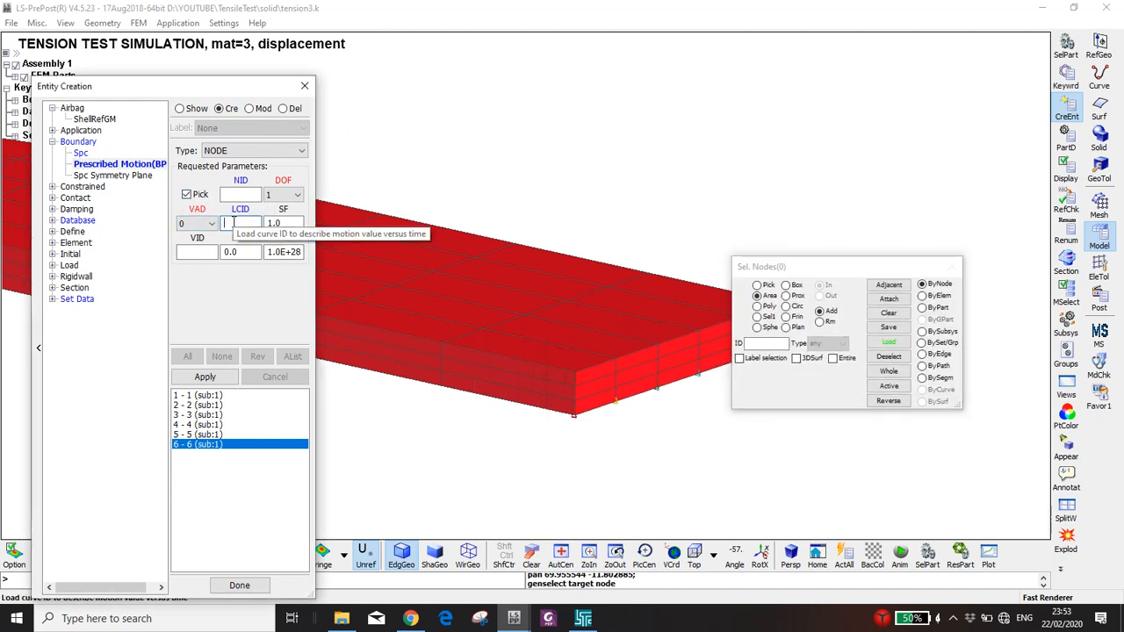
left_click(239, 209)
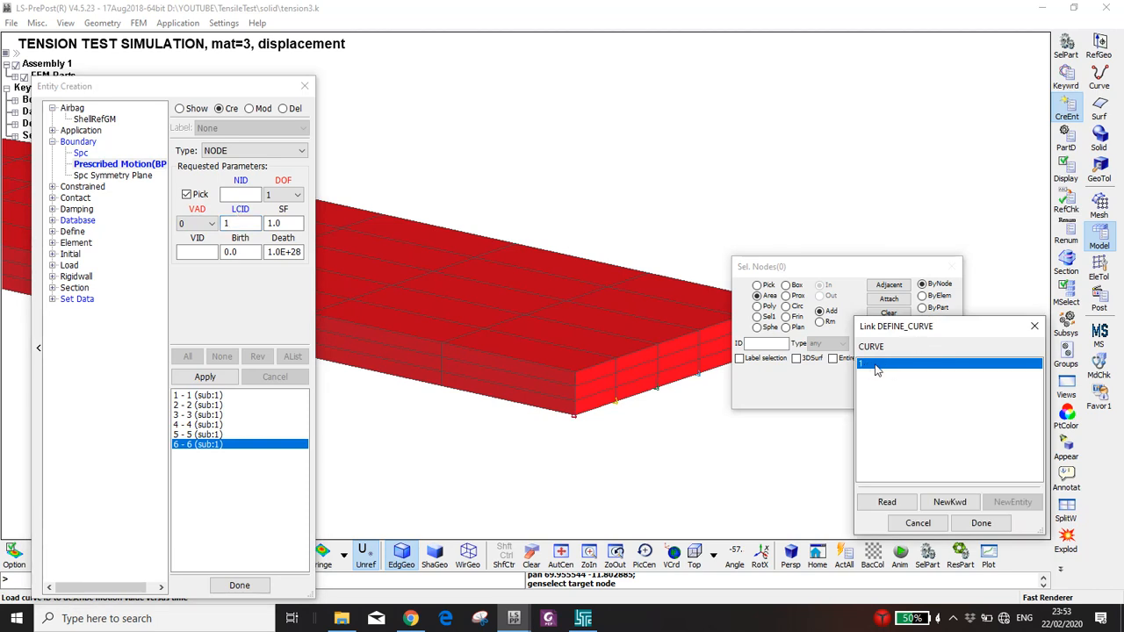
Open the definition of load curve 1, plot it to examine its shape, and close the curve windows.
left_click(894, 505)
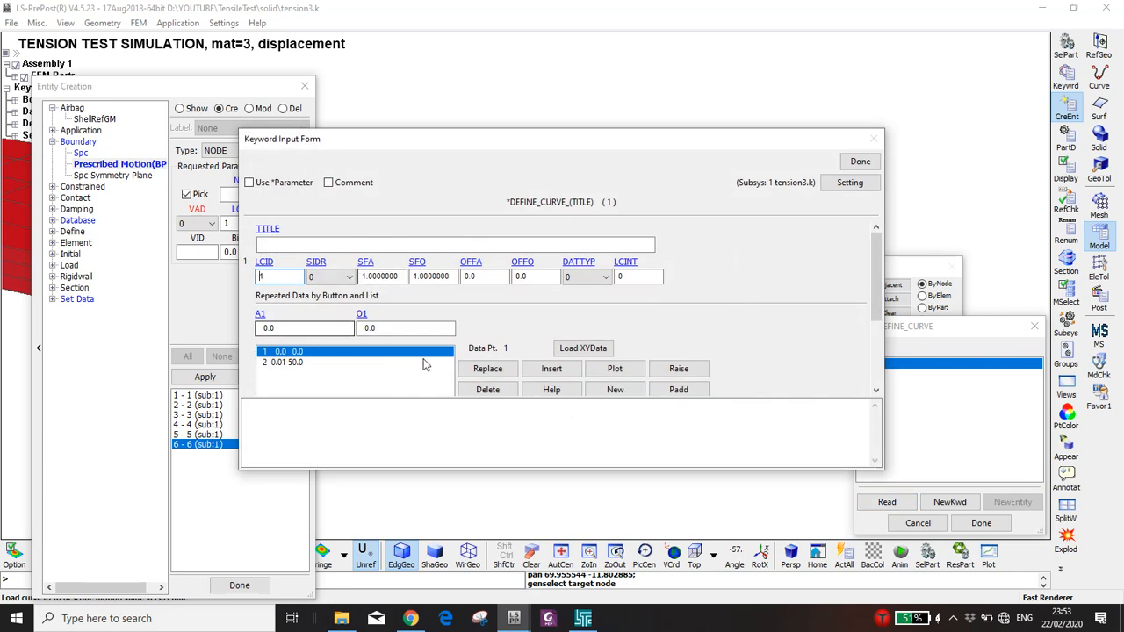
left_click(614, 370)
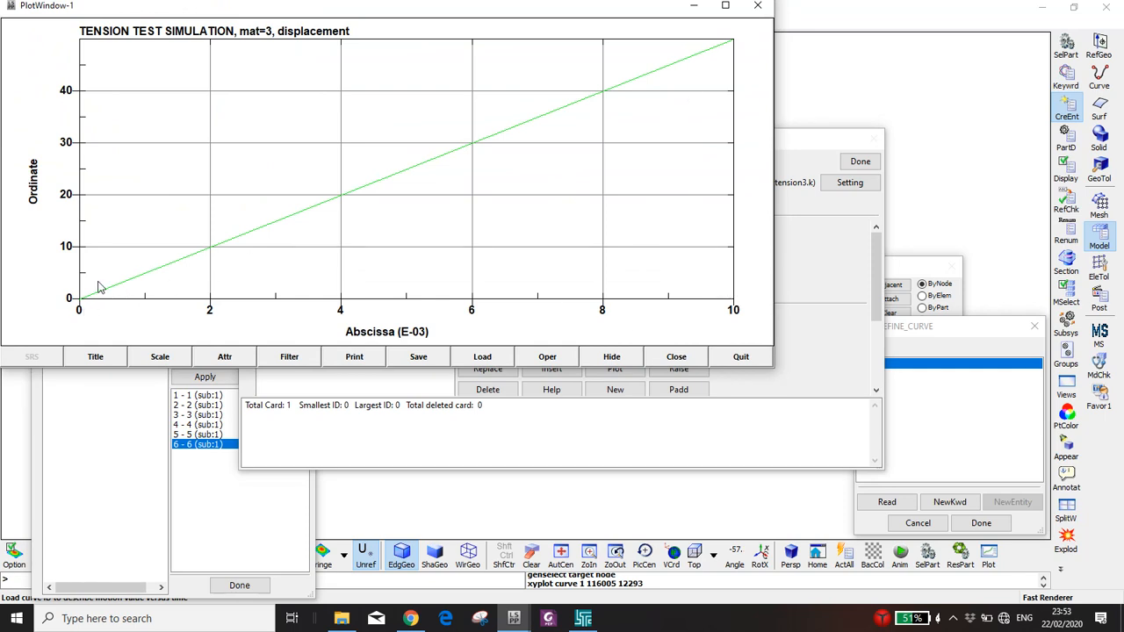
left_click(758, 9)
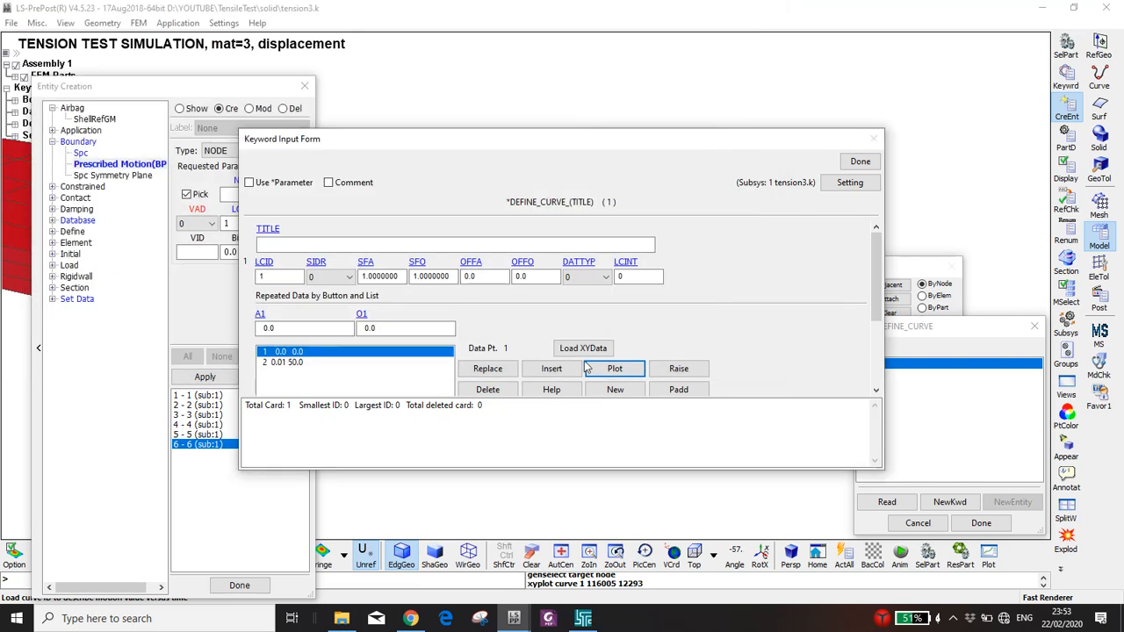
left_click(860, 164)
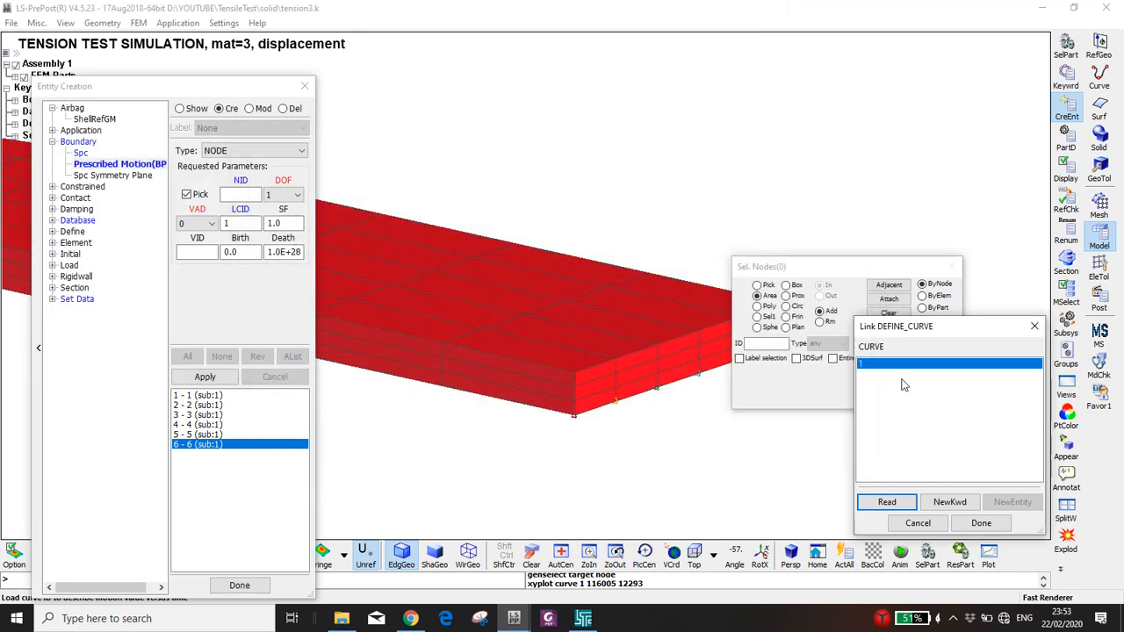
left_click(1033, 326)
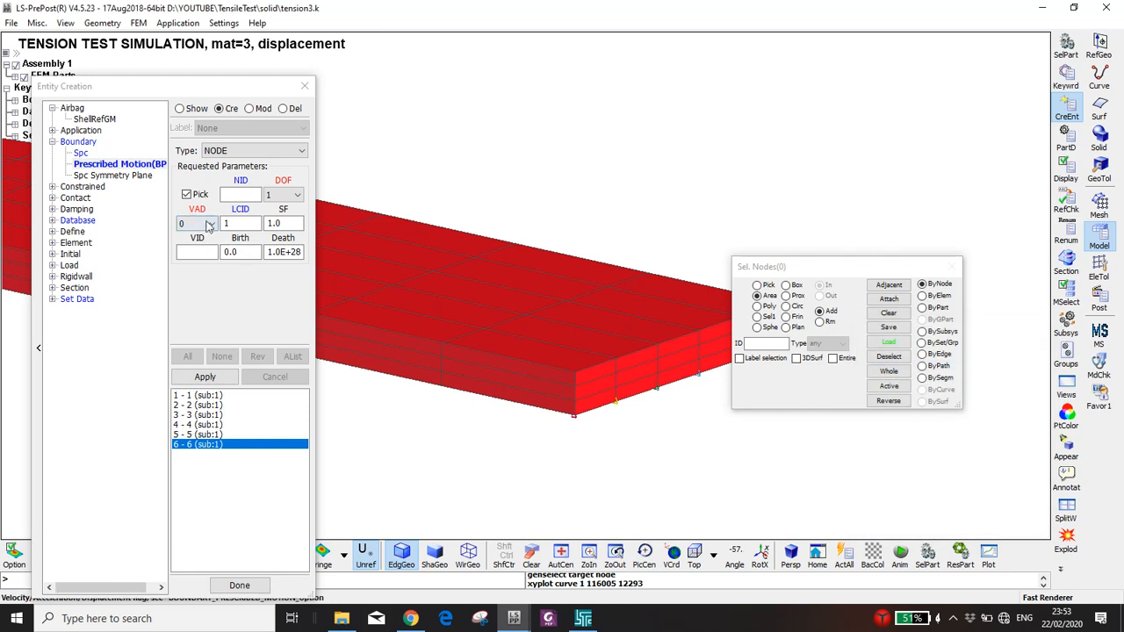
Set the prescribed motion's VAD option to 2 for displacement, leaving the vector ID empty.
left_click(197, 223)
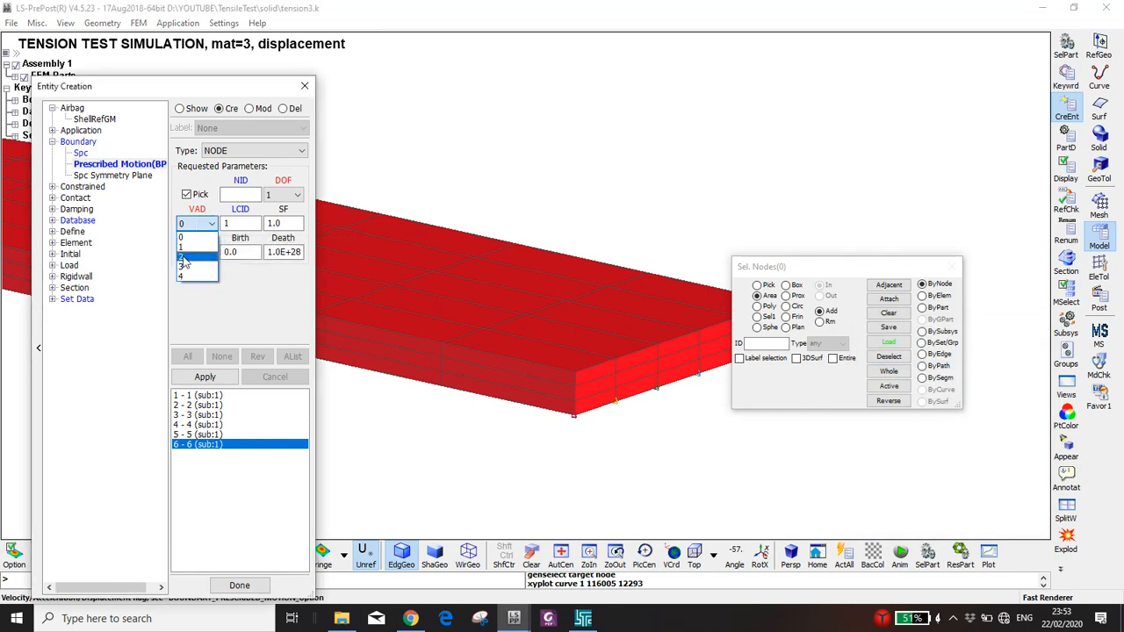
left_click(183, 257)
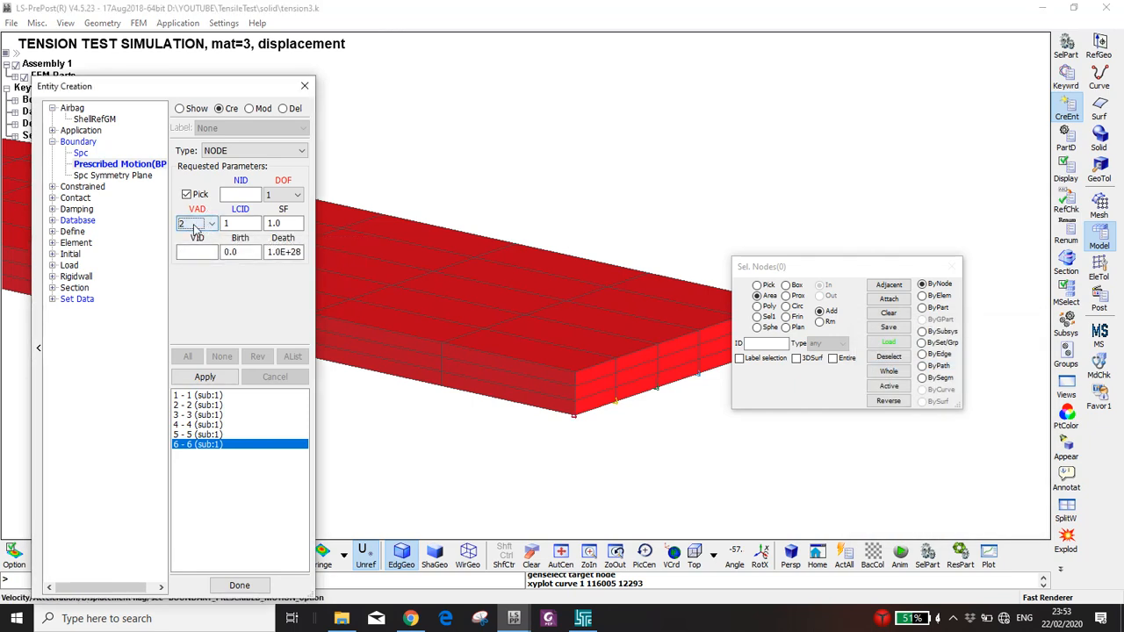
left_click(237, 224)
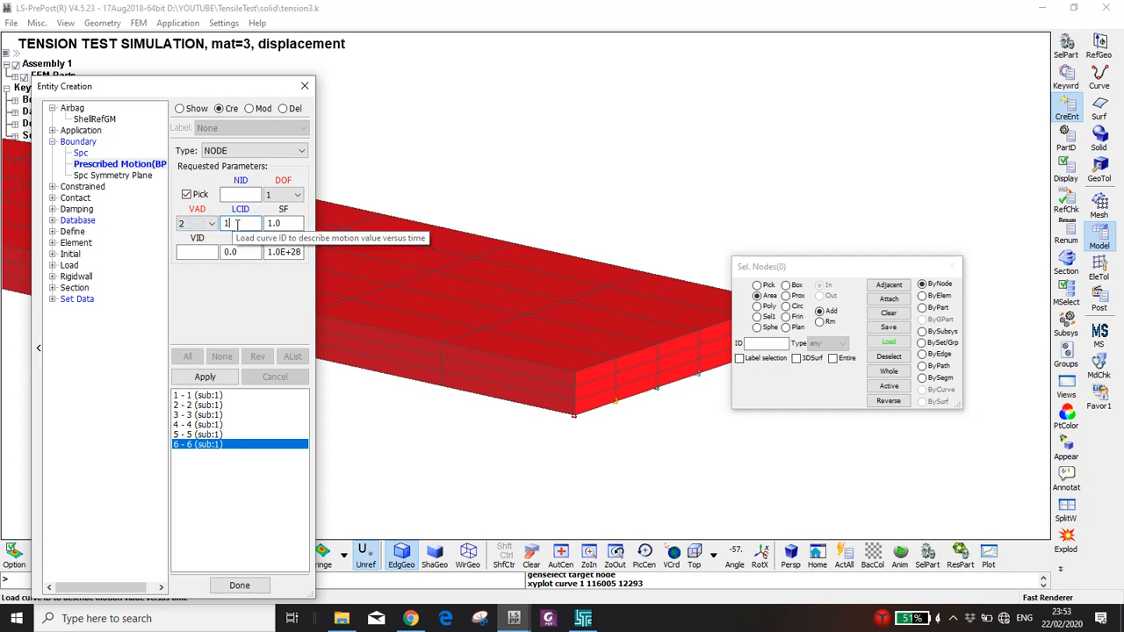
left_click(196, 252)
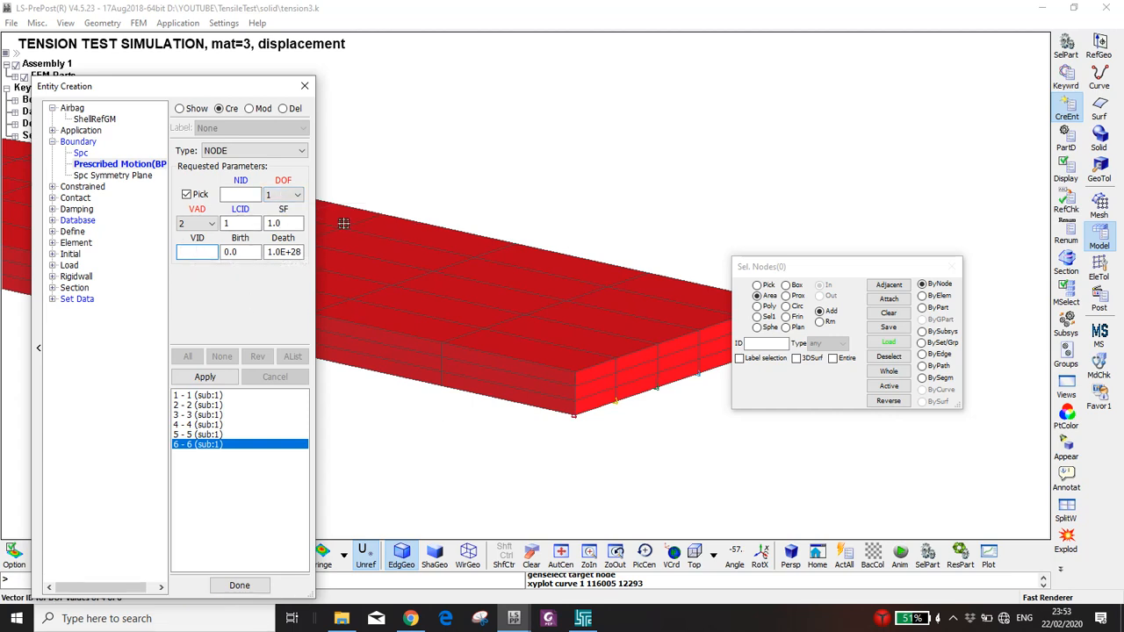
left_click_drag(176, 85, 315, 58)
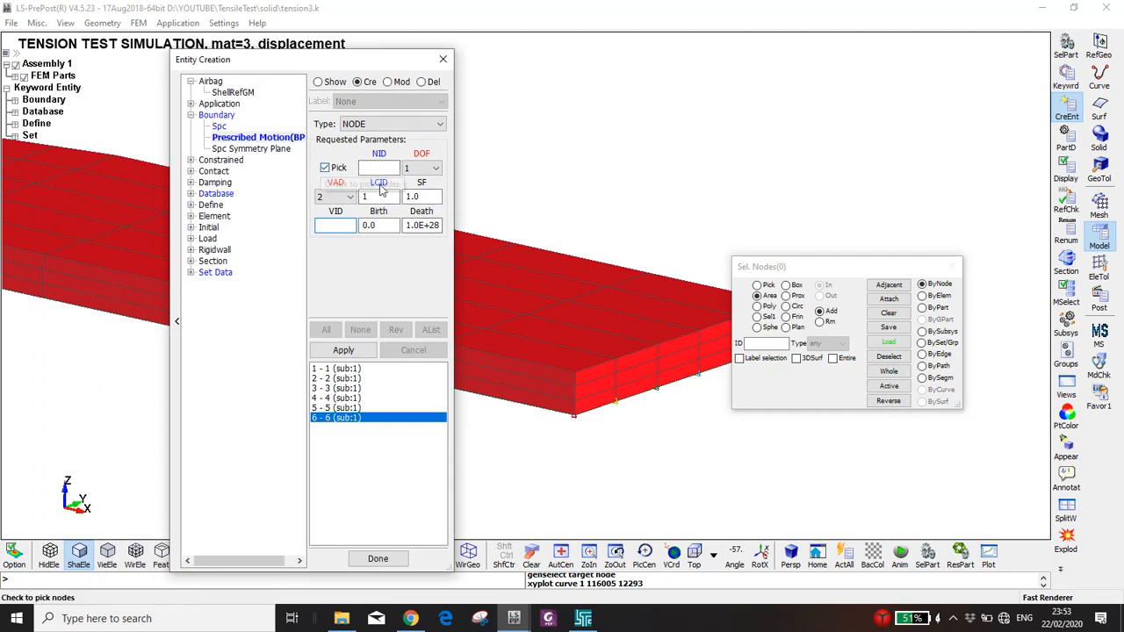
Create the prescribed motion on the loaded end-face nodes, selected by propagation and excluding the already loaded lower edge.
left_click(922, 296)
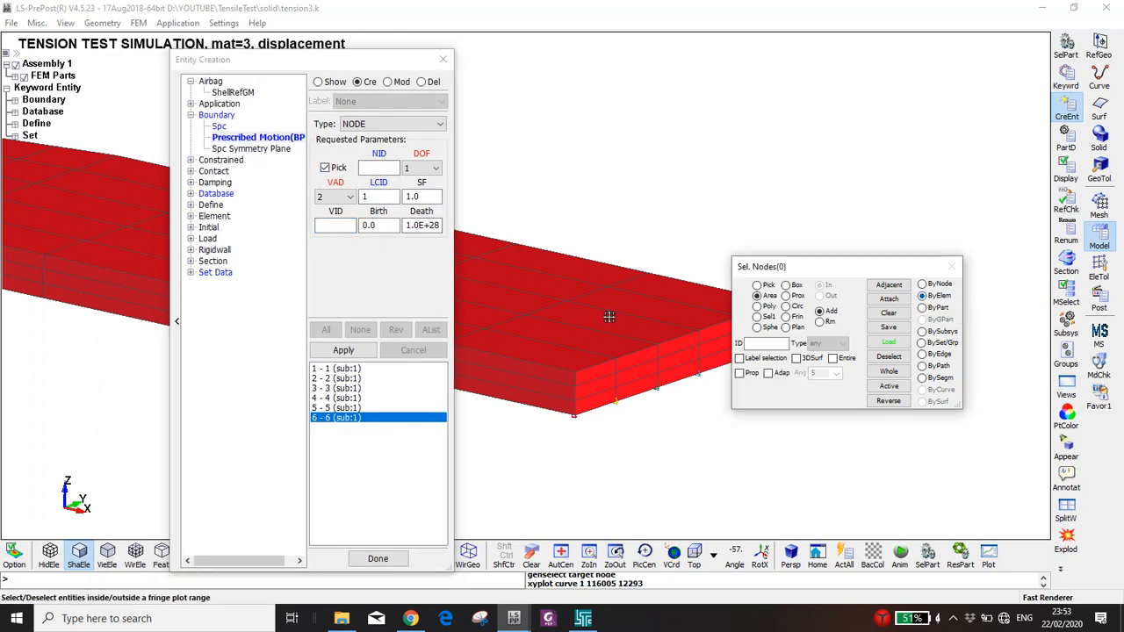
left_click(768, 285)
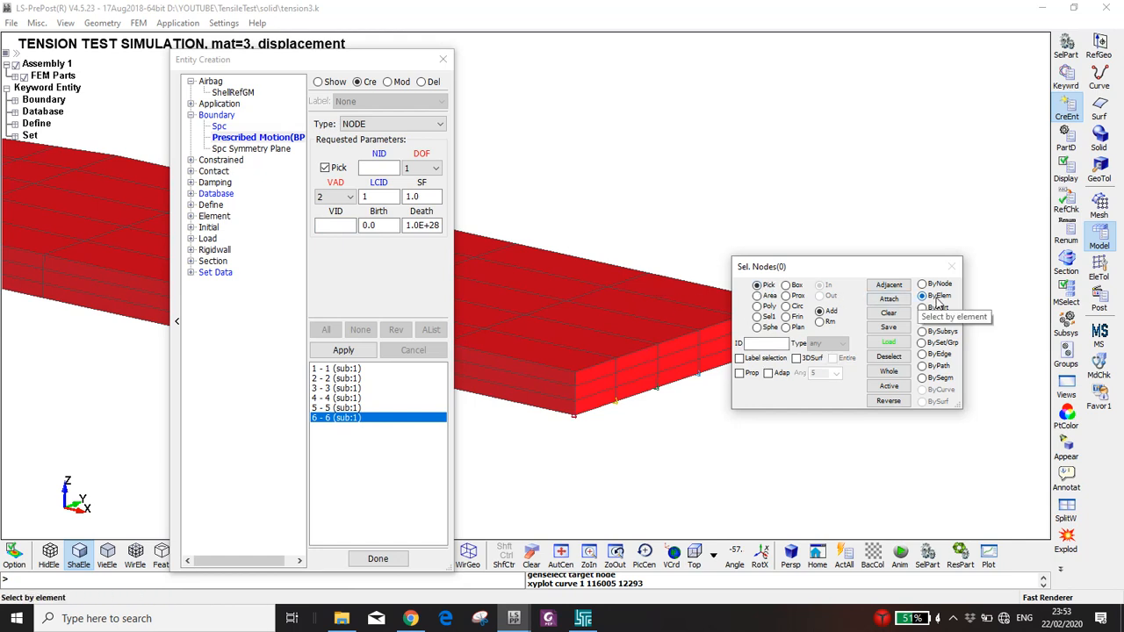
left_click(739, 373)
left_click(676, 369)
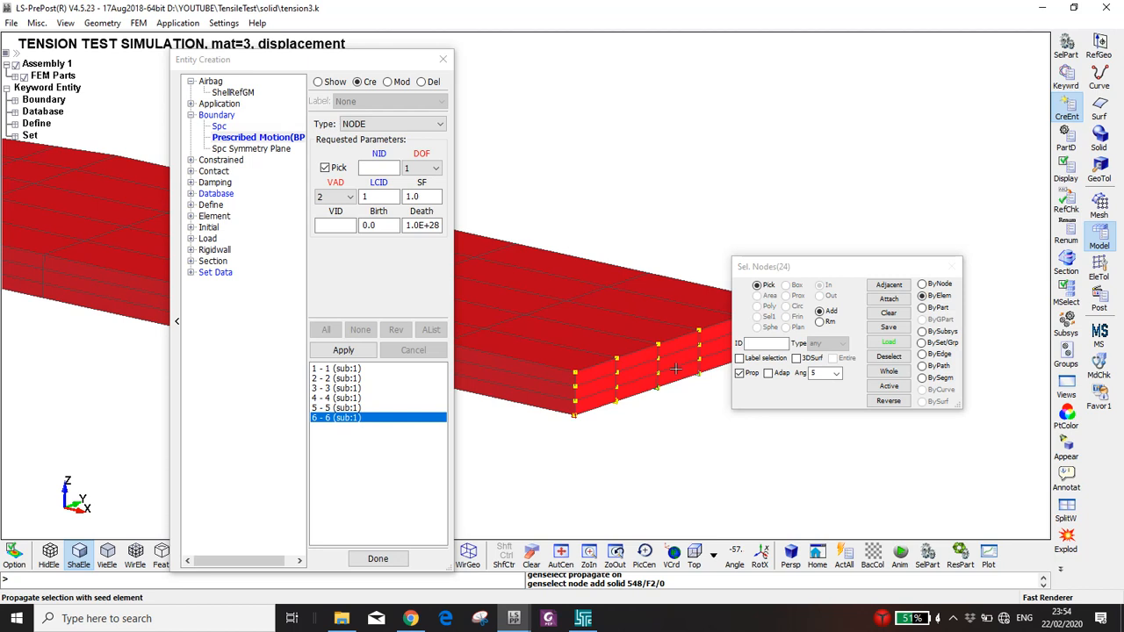
left_click(922, 354)
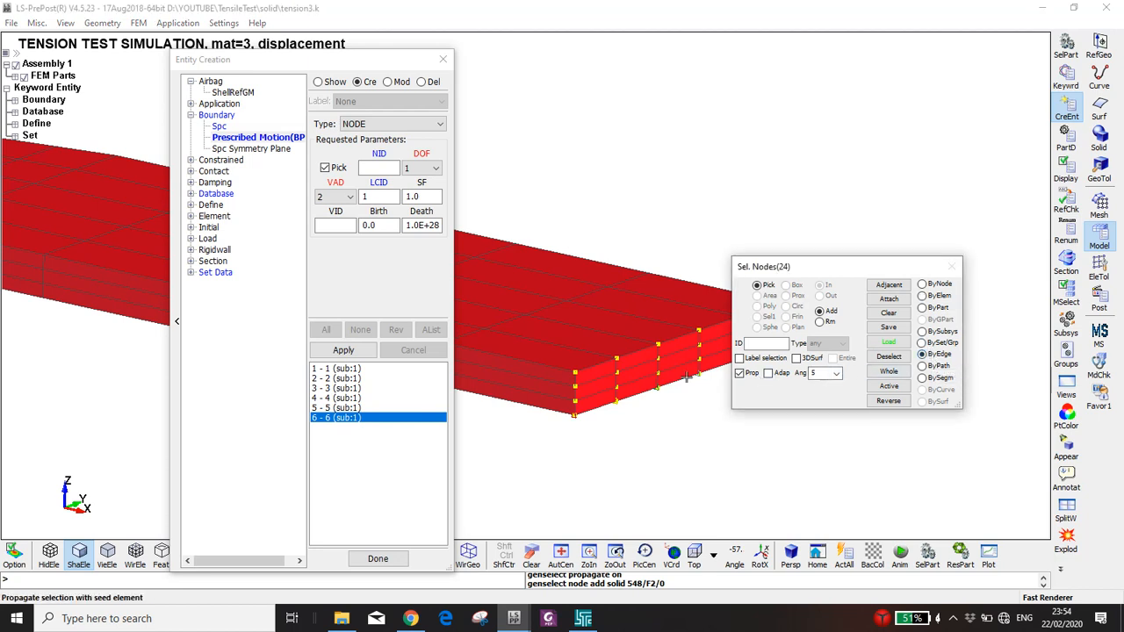
right_click(687, 377)
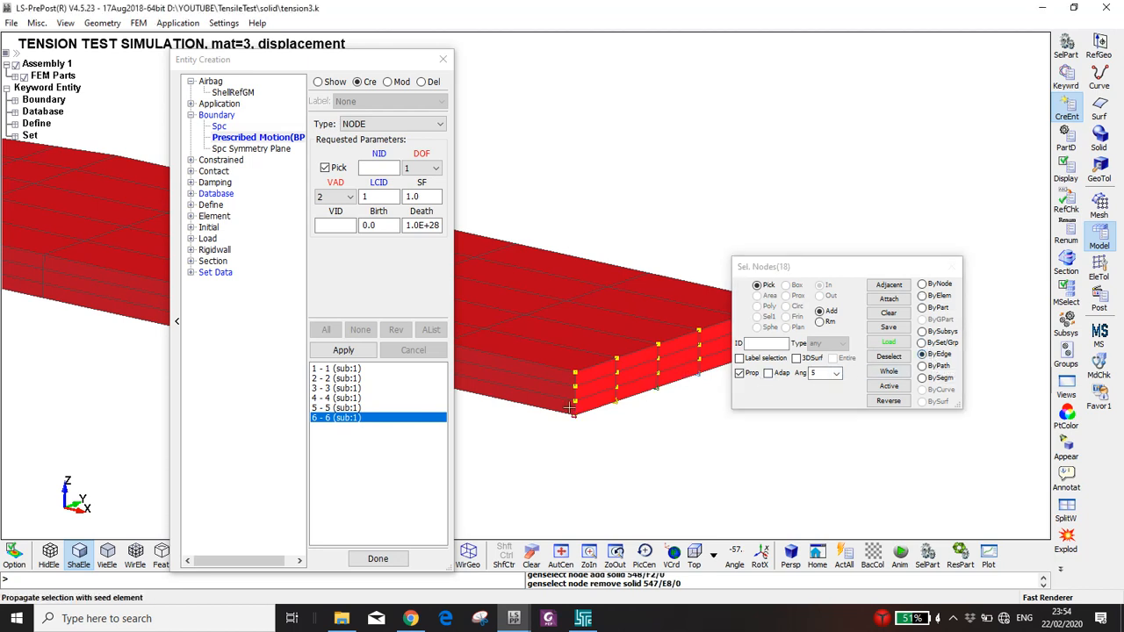
left_click(343, 350)
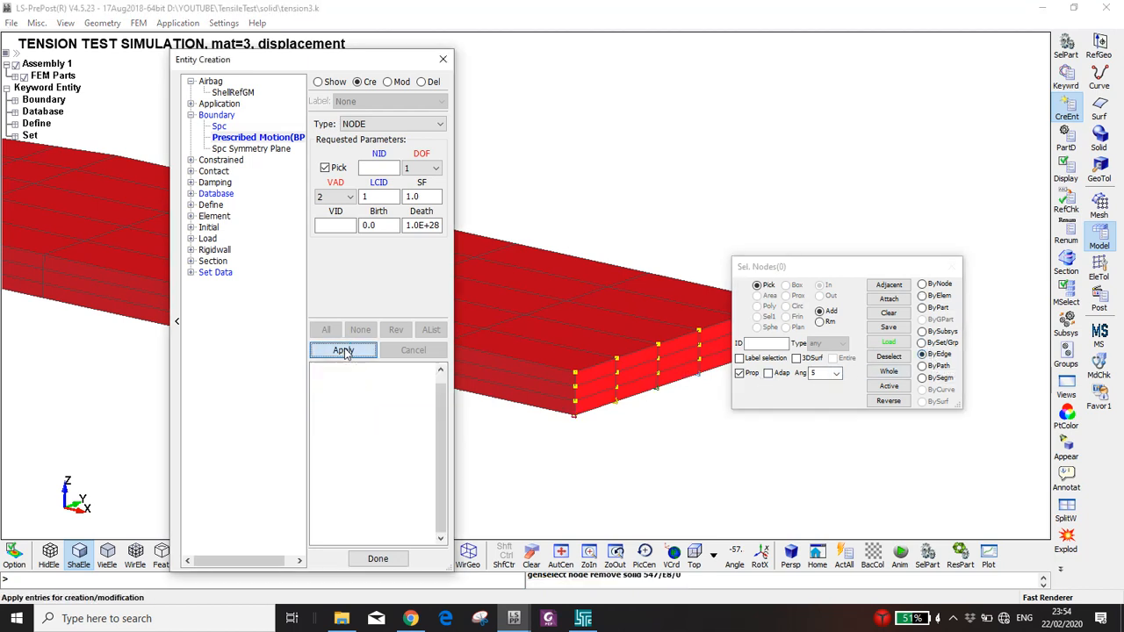
middle_click(658, 441)
left_click_drag(837, 271, 514, 286)
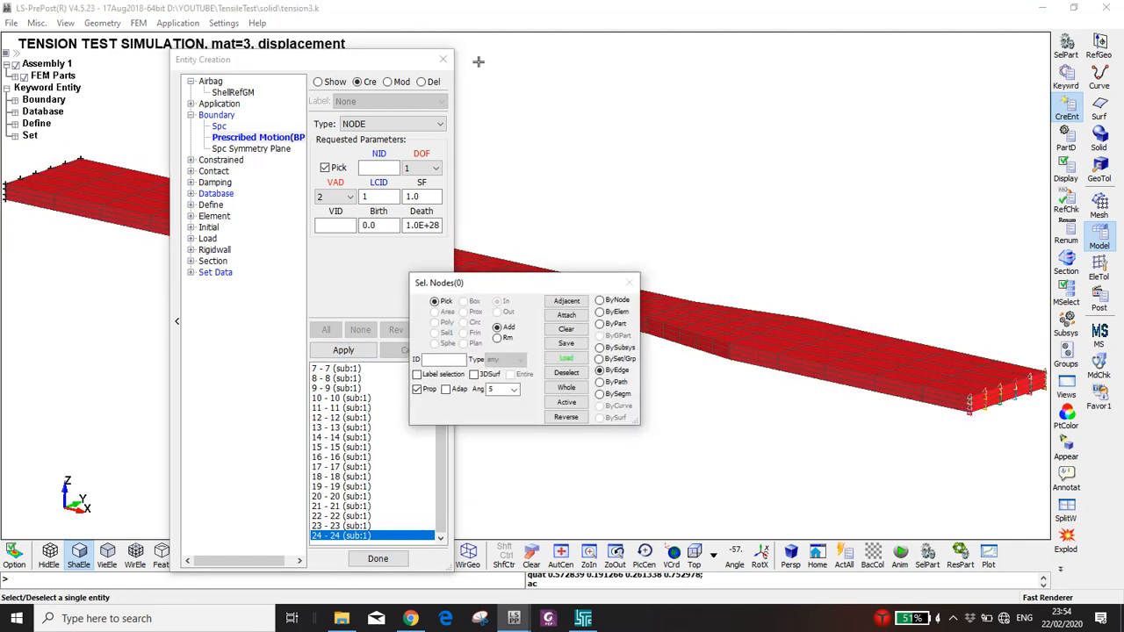
Save the keyword file, overwriting the existing tension3.k in the solid folder.
left_click(1067, 107)
left_click(1066, 79)
key("ctrl+s")
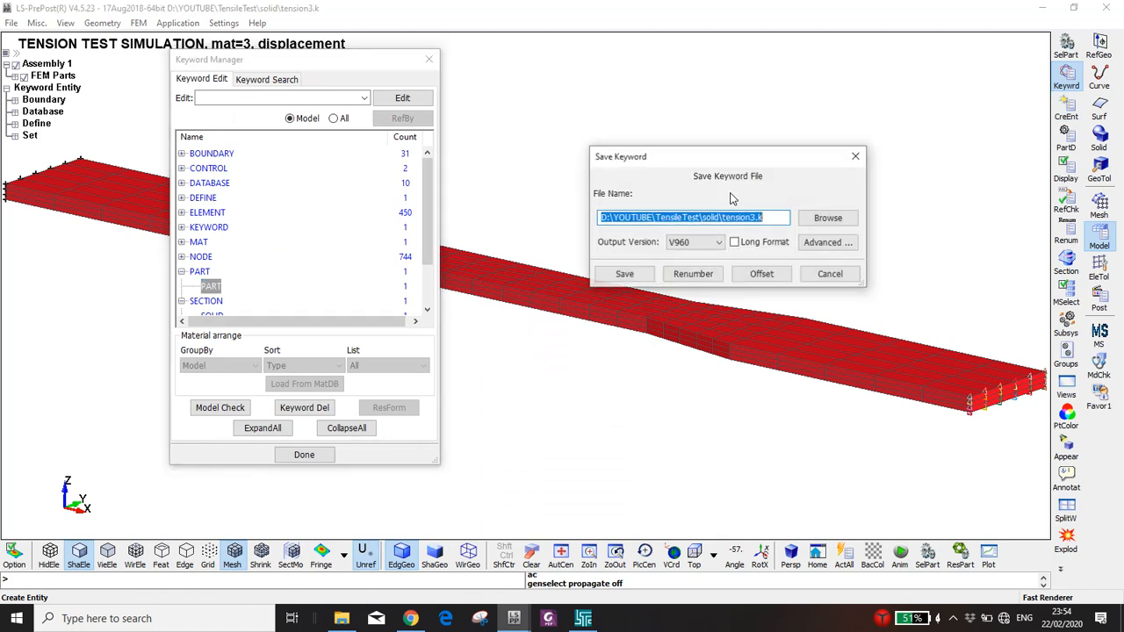
left_click(624, 274)
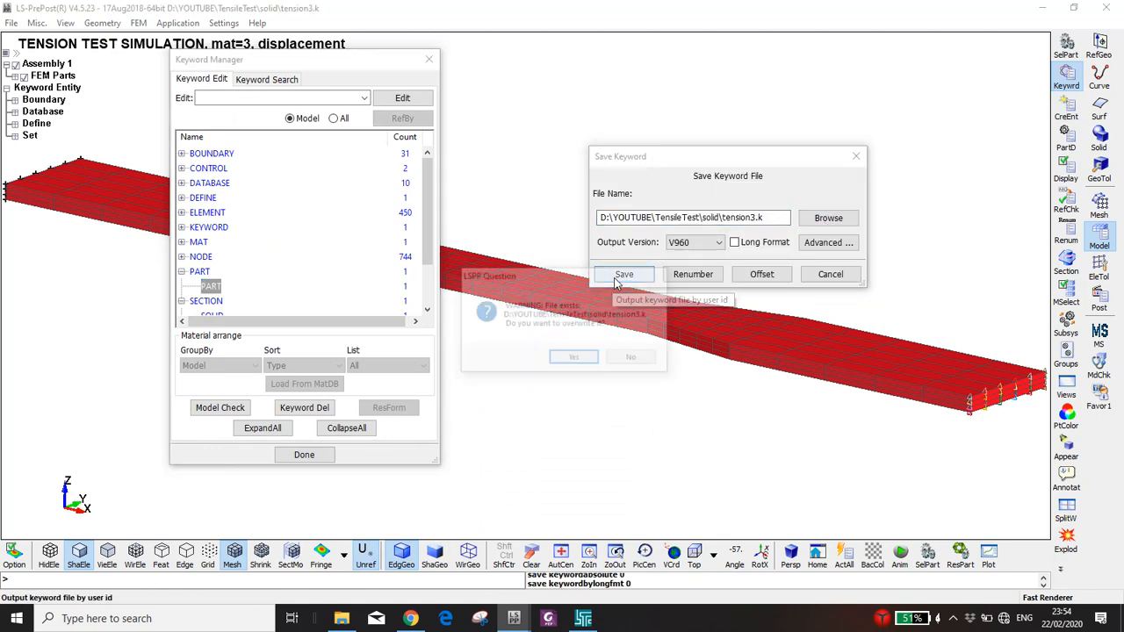
left_click(575, 360)
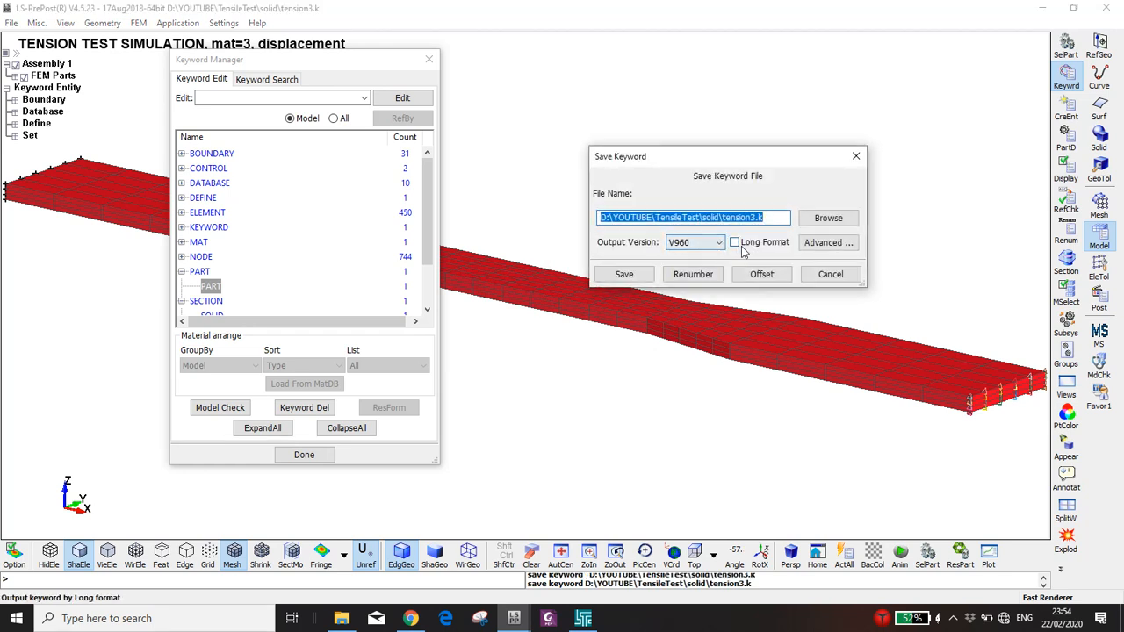
left_click(860, 154)
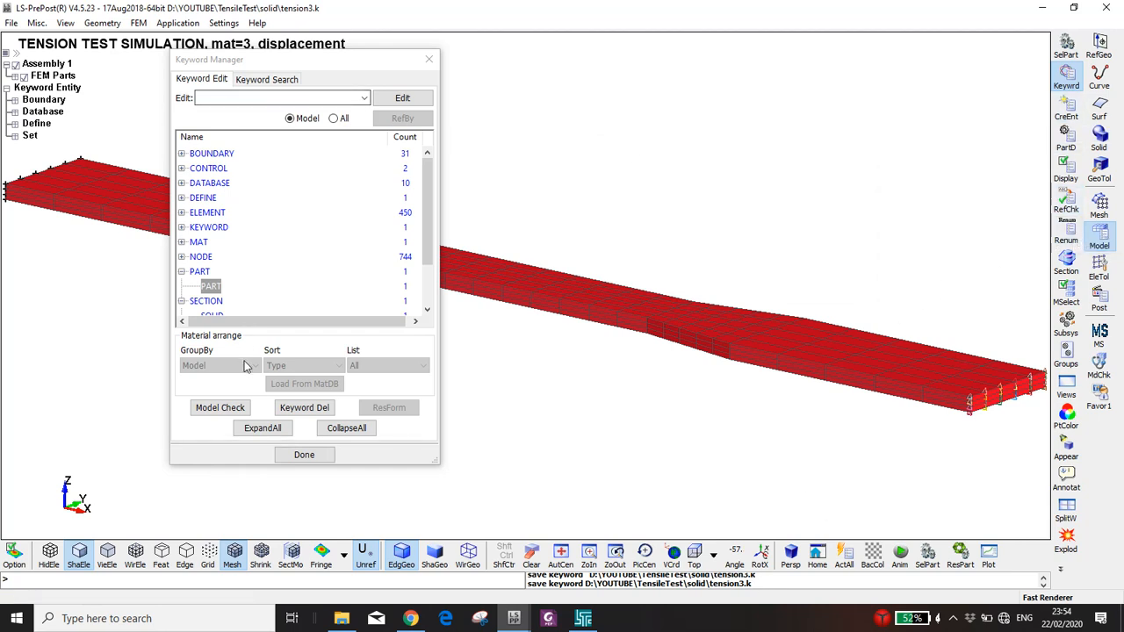
Run the keyword check on the model and examine the entries reported under DATABASE.
left_click(219, 408)
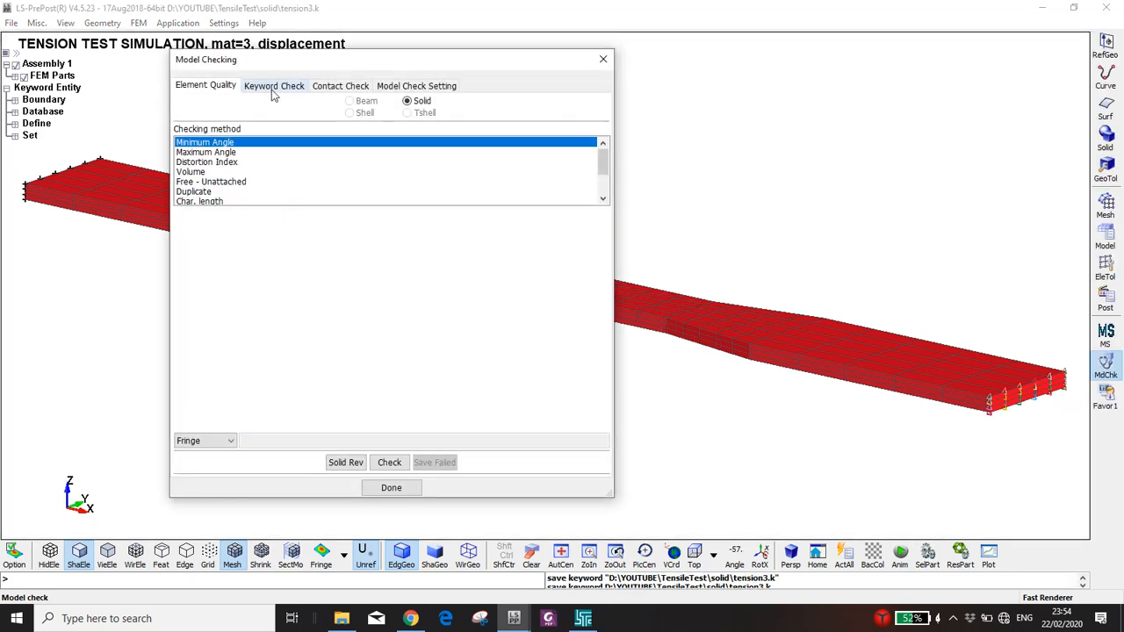
left_click(273, 86)
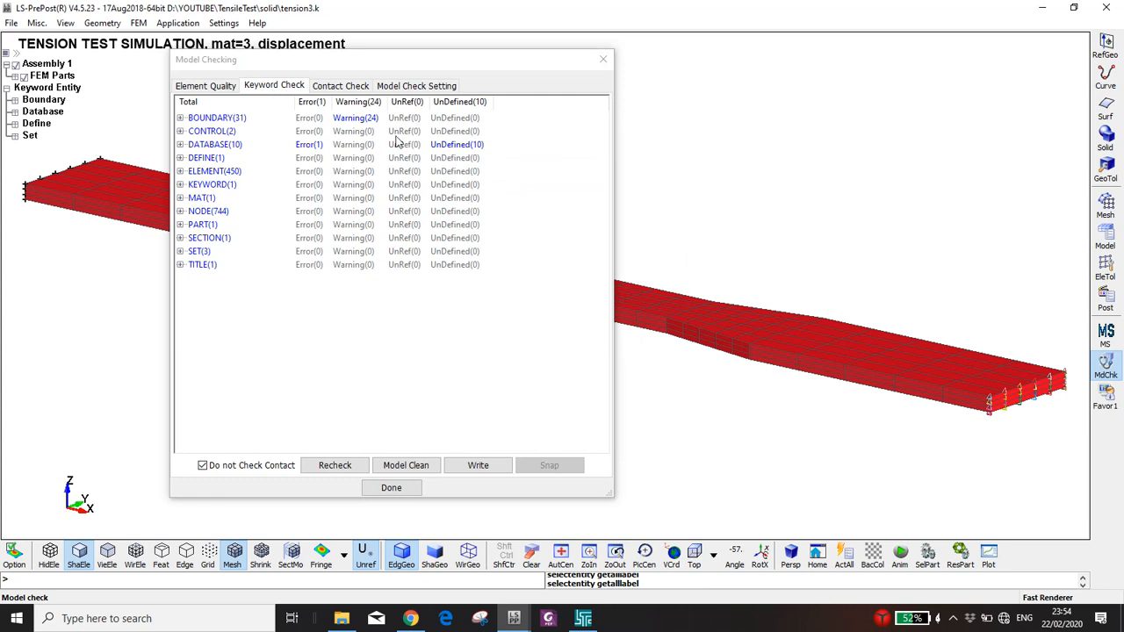
left_click(180, 145)
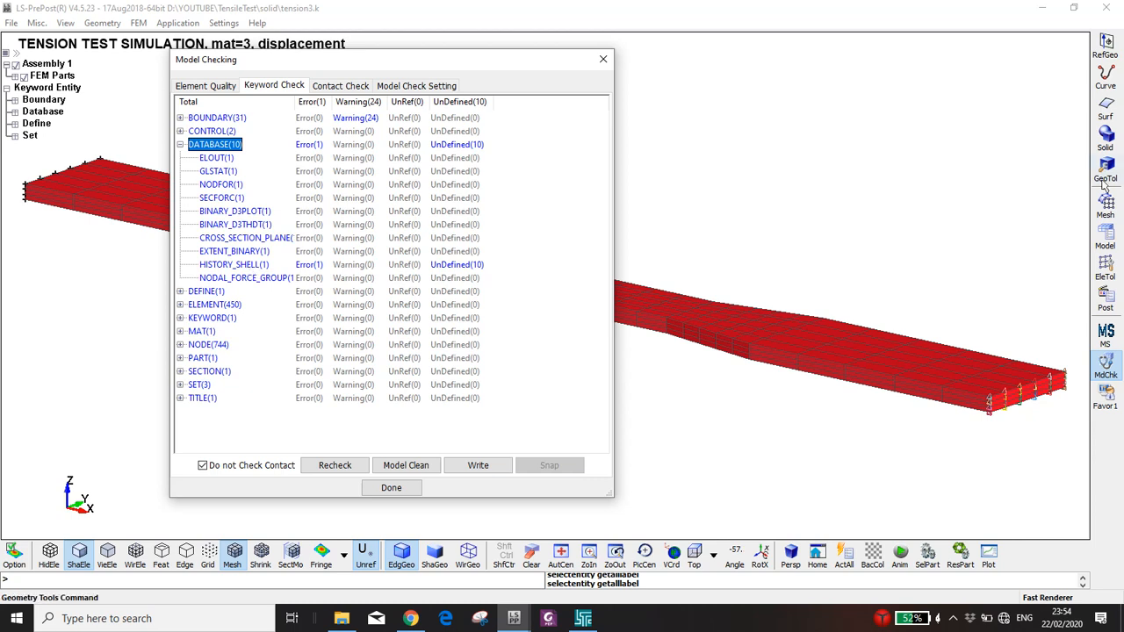
Delete all DATABASE_HISTORY_SHELL keywords from the model.
left_click(1105, 237)
left_click(1080, 79)
left_click(209, 183)
double_click(208, 185)
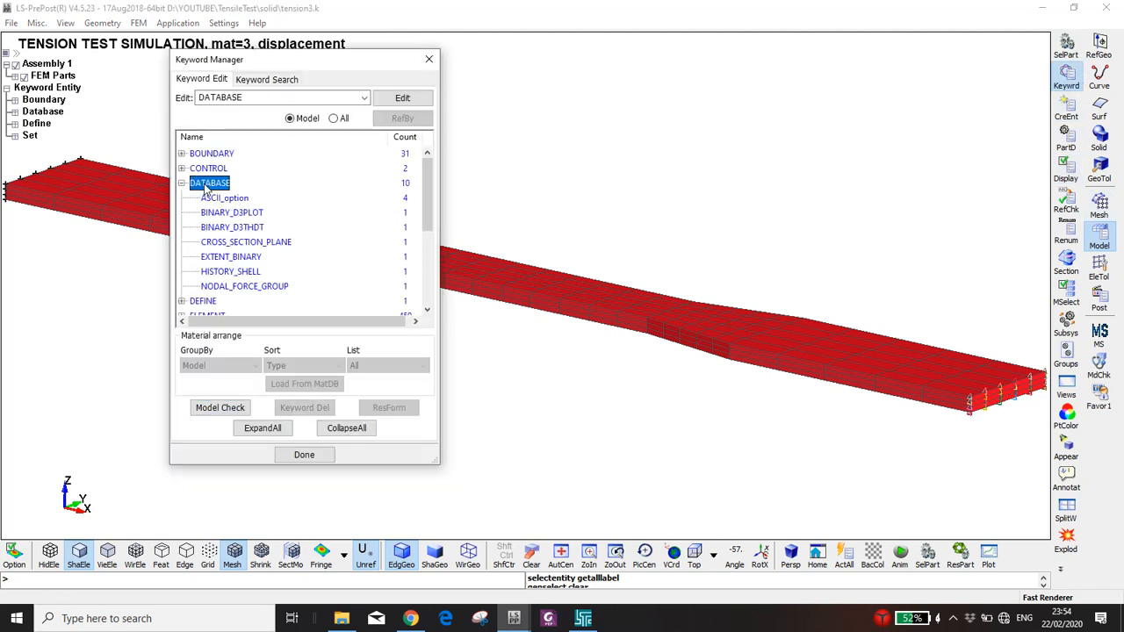
right_click(227, 273)
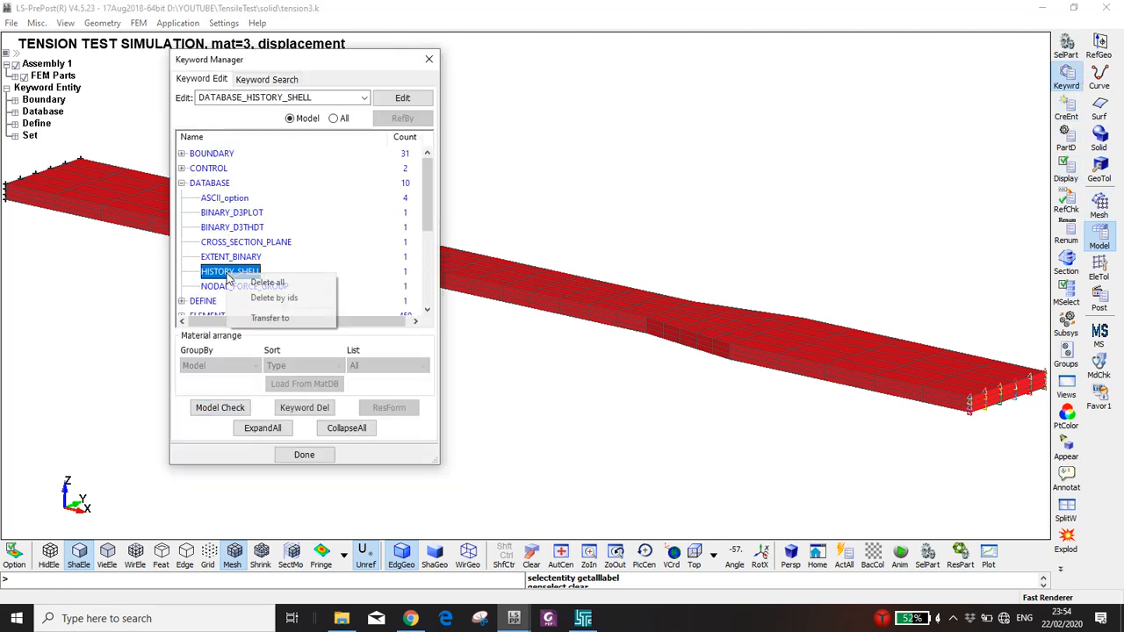
left_click(249, 283)
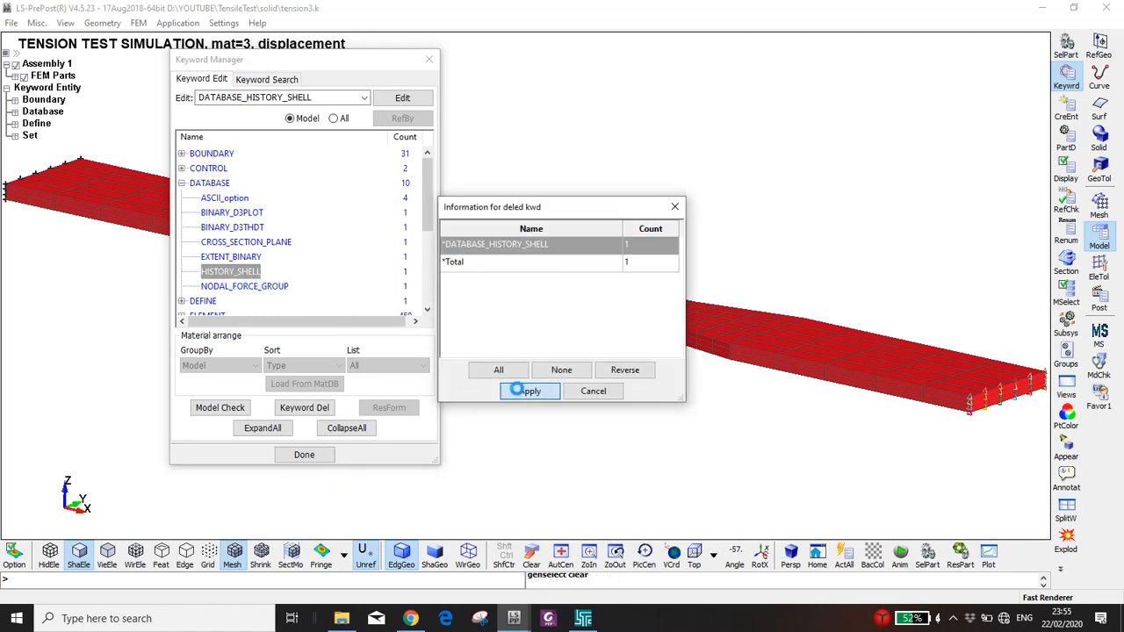
left_click(529, 390)
Rerun the keyword check without contact checking and save the keyword file.
left_click(221, 408)
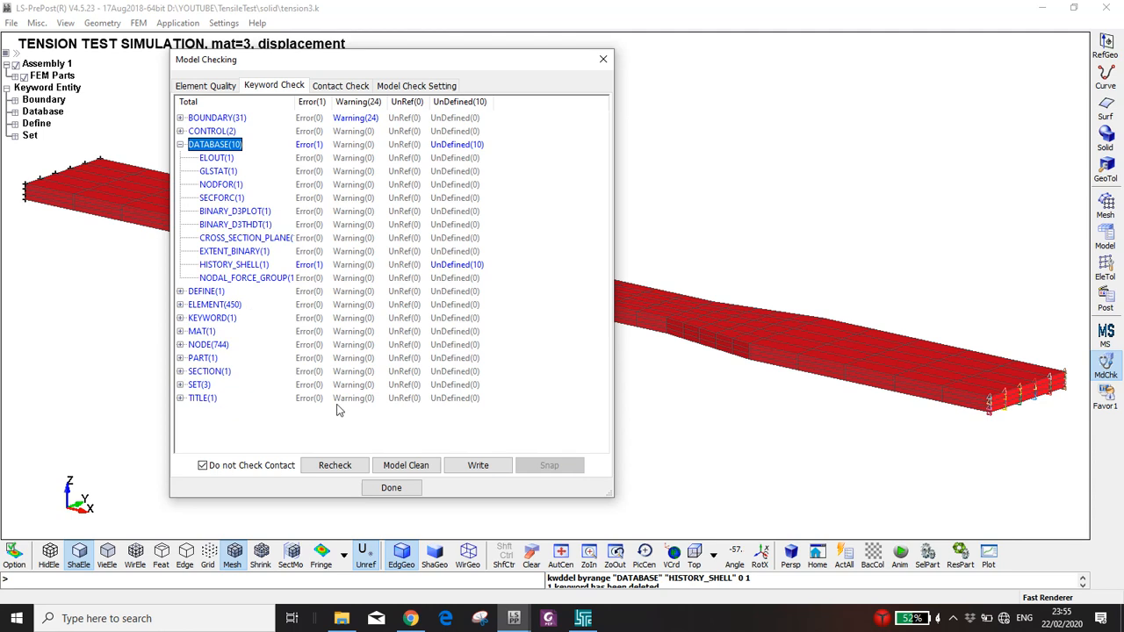
left_click(343, 467)
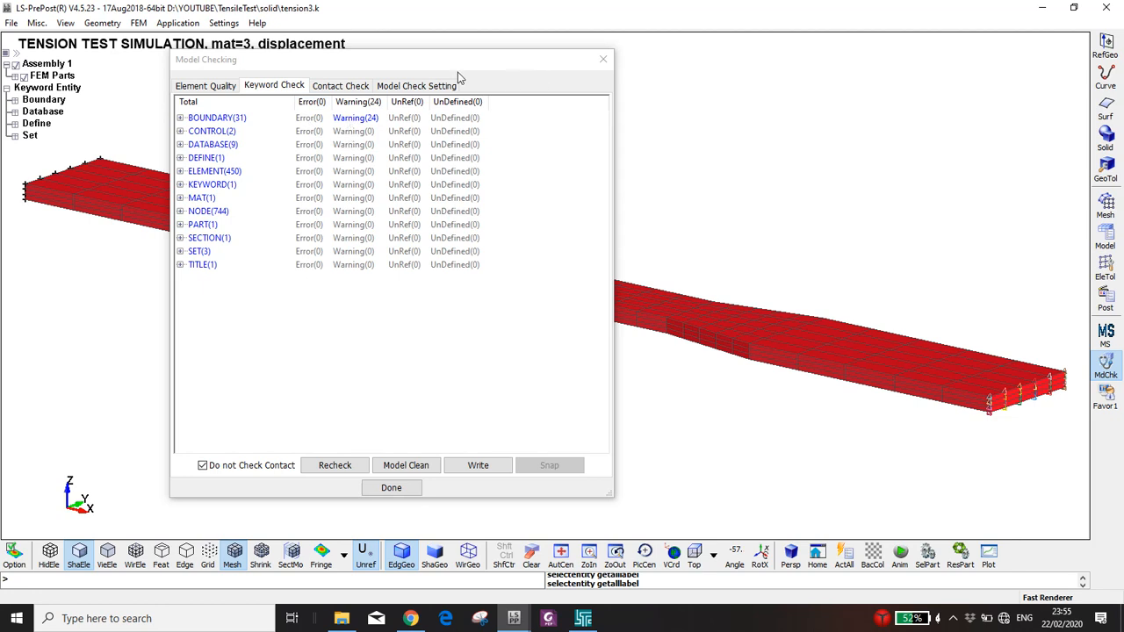
left_click_drag(424, 67, 564, 68)
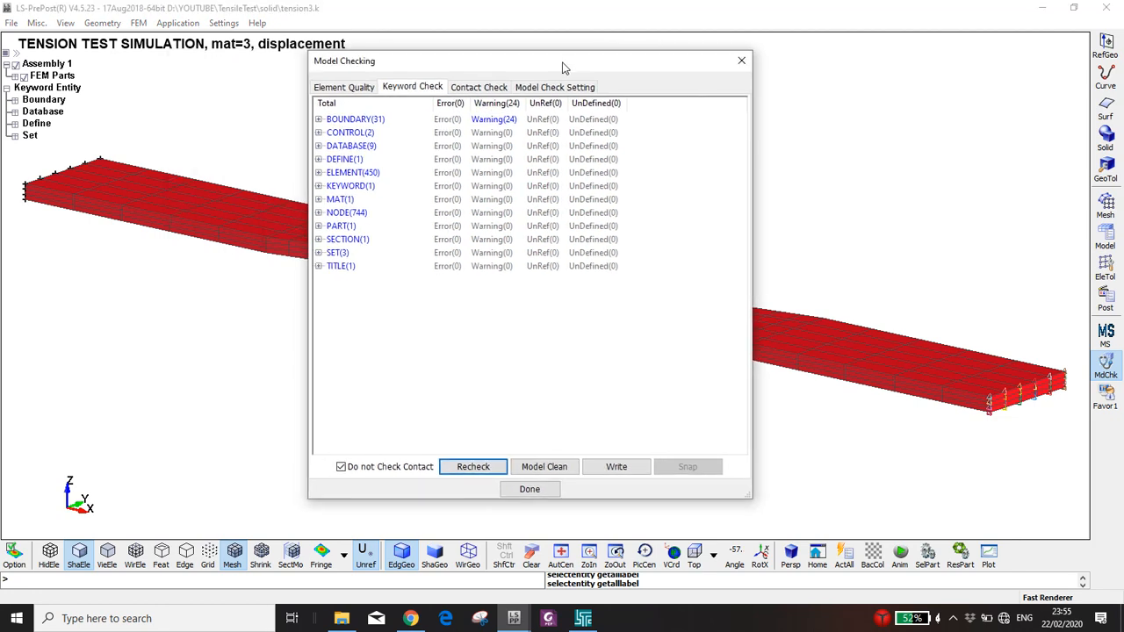
left_click(741, 61)
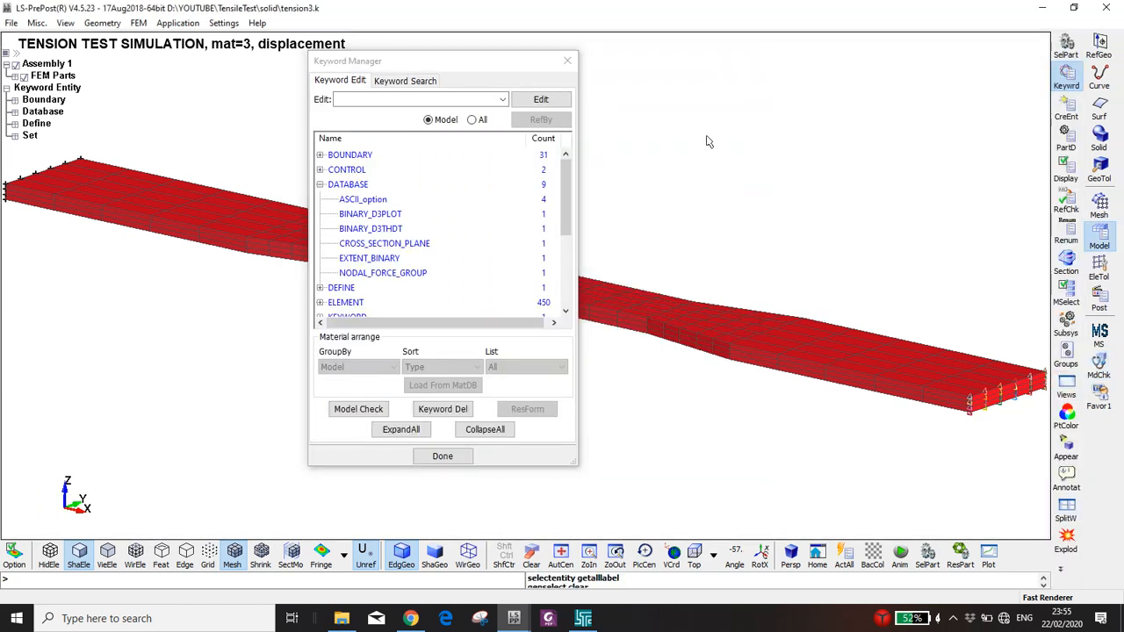
key("ctrl+s")
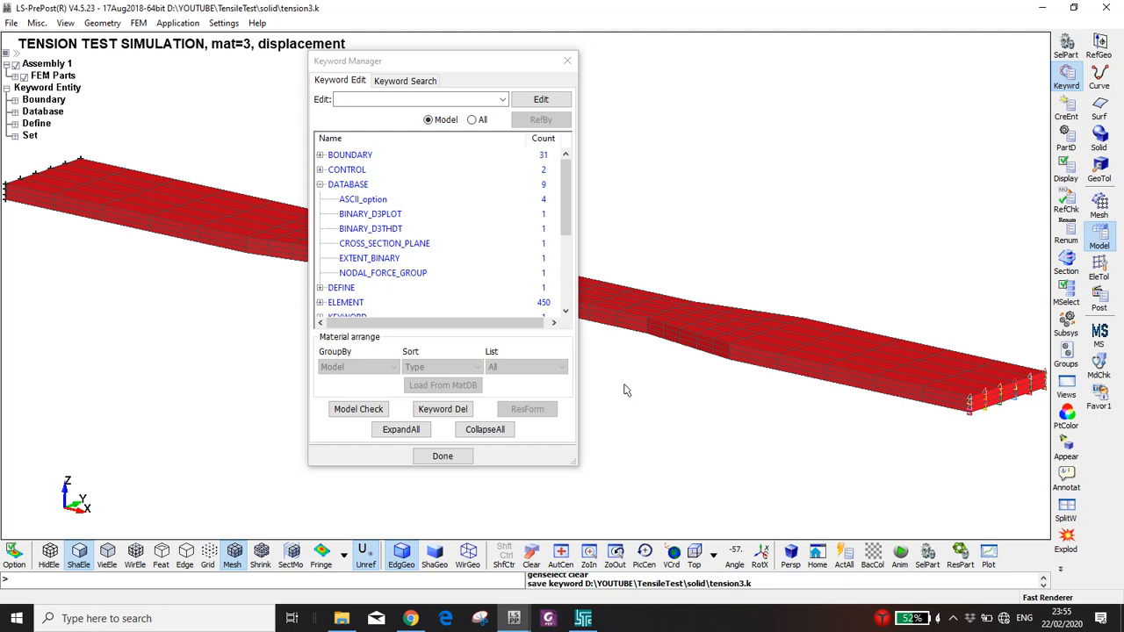
Switch to LS-DYNA Program Manager and run the solid folder's tension3.k with 8 CPUs and 100m memory.
left_click(583, 618)
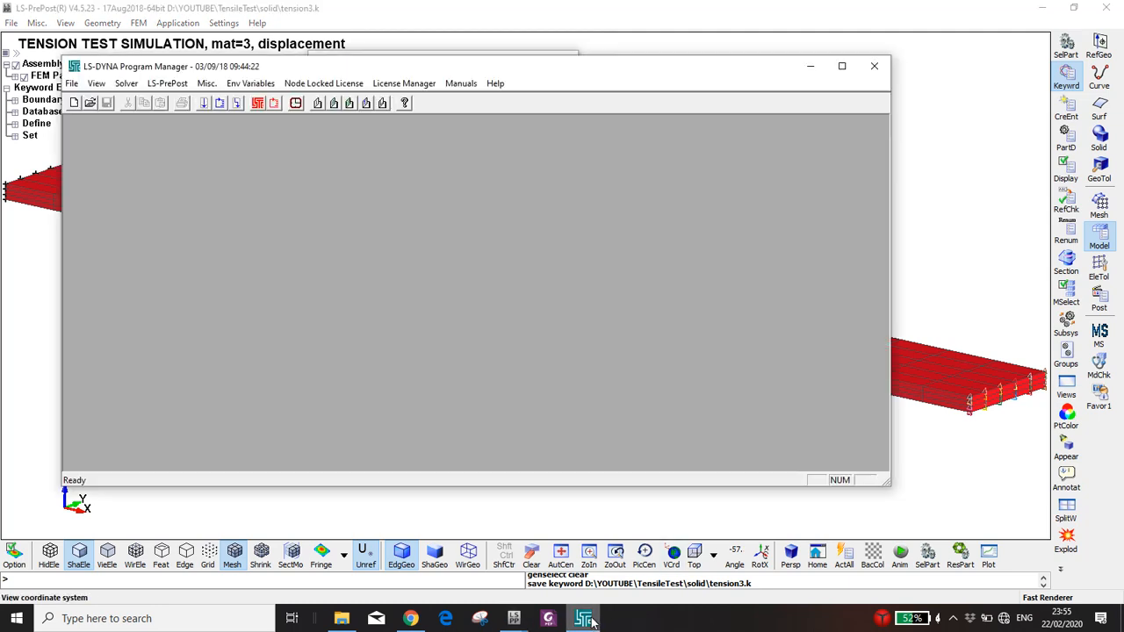
left_click(203, 102)
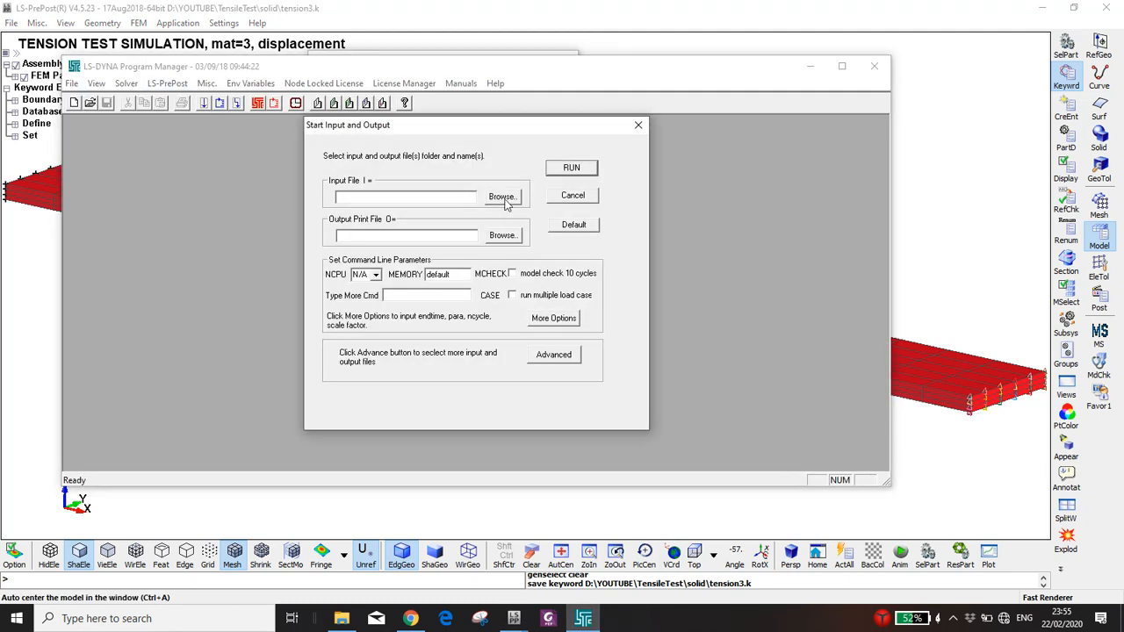
left_click(501, 197)
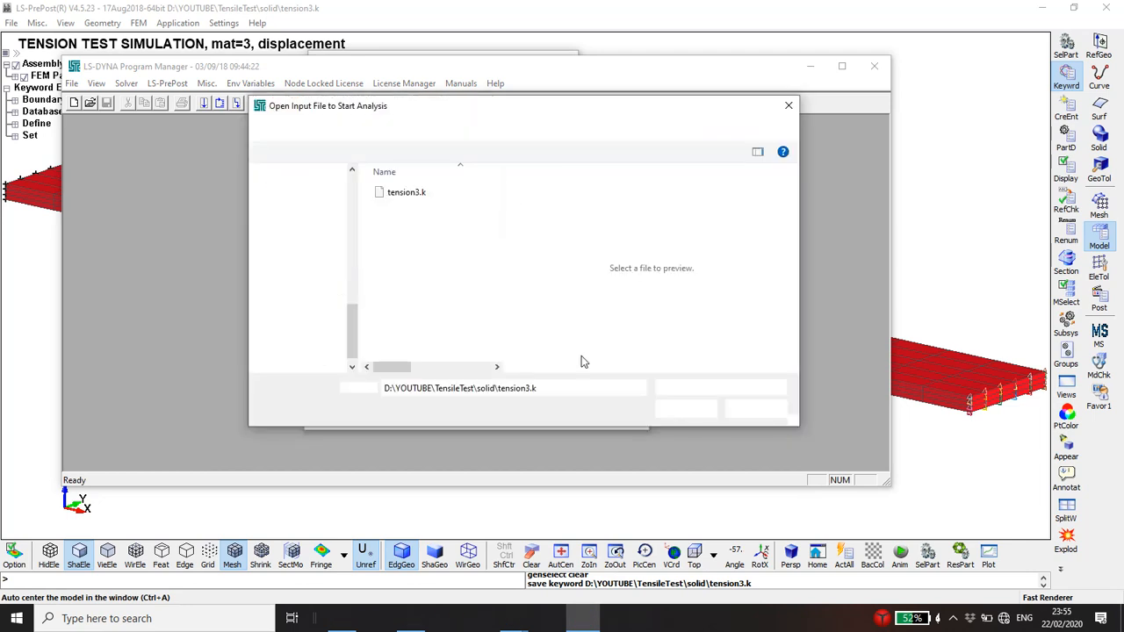
left_click(685, 409)
left_click(376, 276)
left_click(363, 321)
double_click(436, 275)
type("100m")
key("Return")
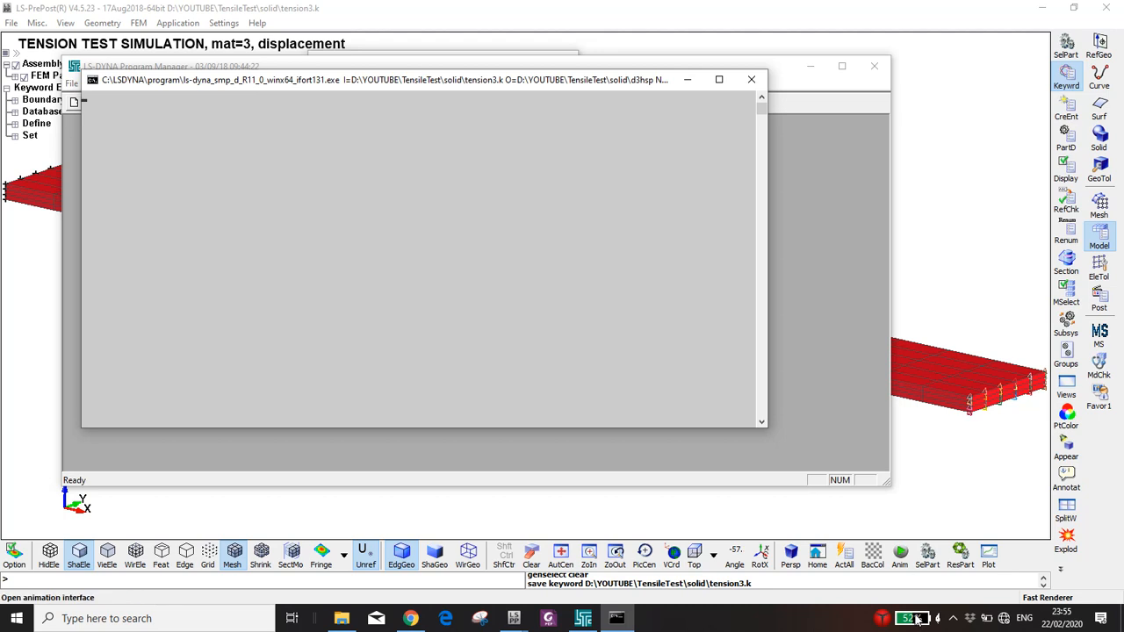
Close the finished solver console and open the solid run's d3plot for post-processing.
left_click(956, 619)
left_click(671, 323)
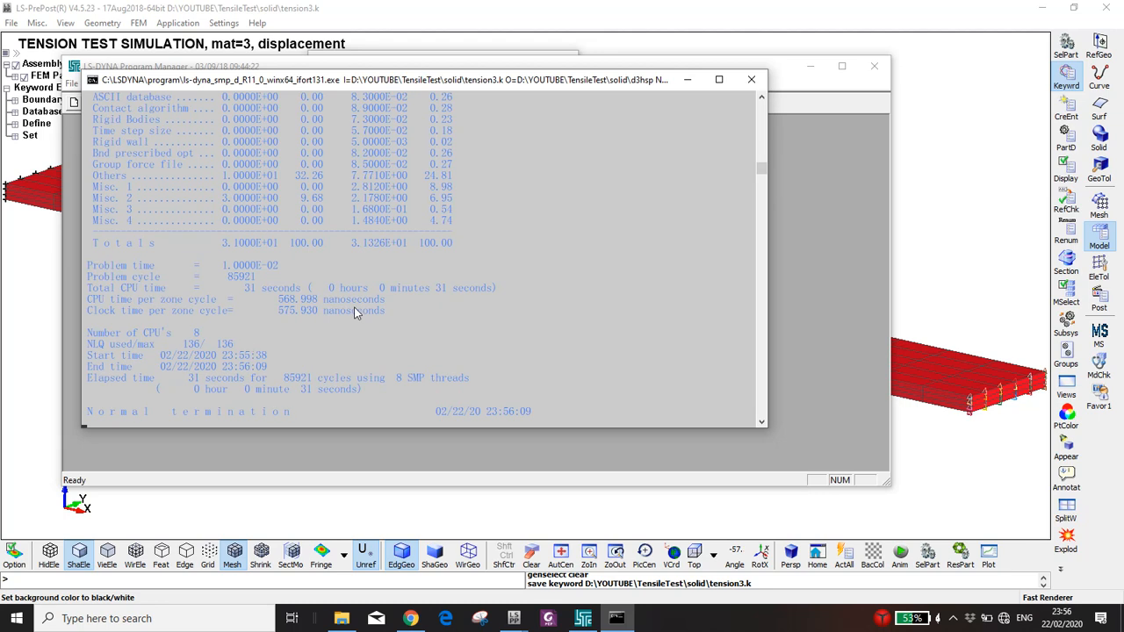
left_click(750, 80)
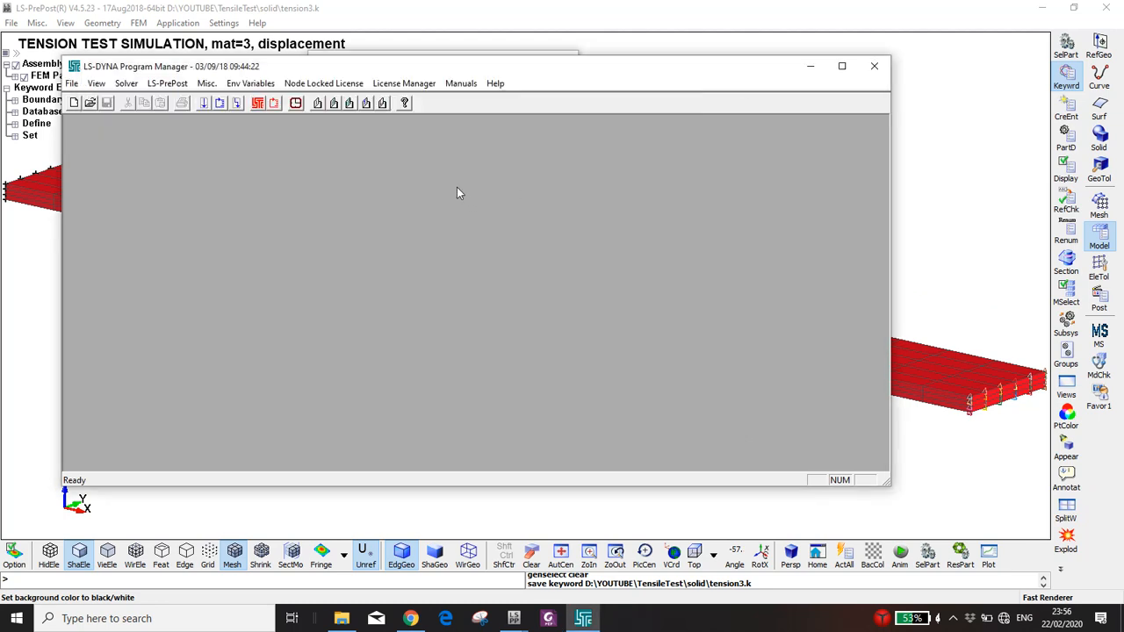
left_click(292, 110)
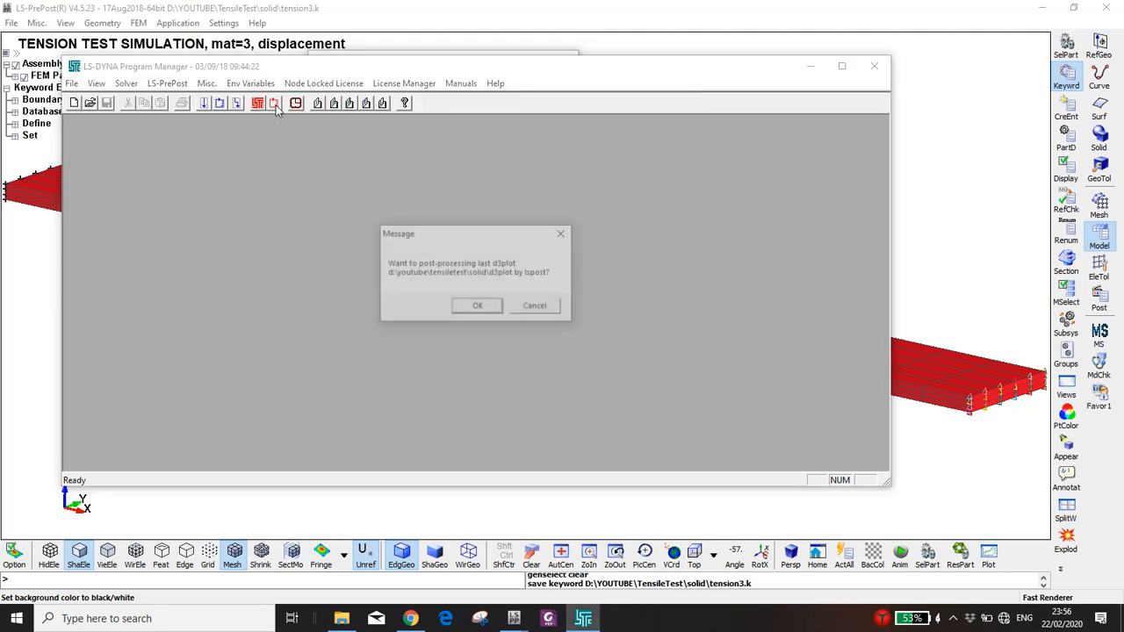
left_click(476, 307)
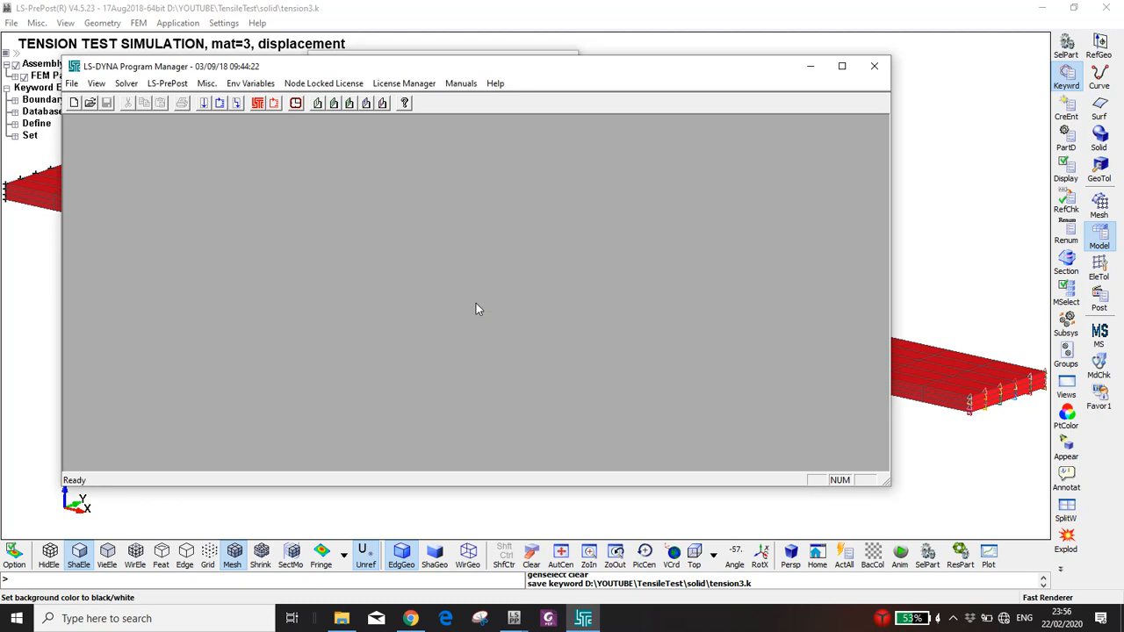
Set the earlier shell results to the top view and play the solid results' animation.
mouse_move(514, 619)
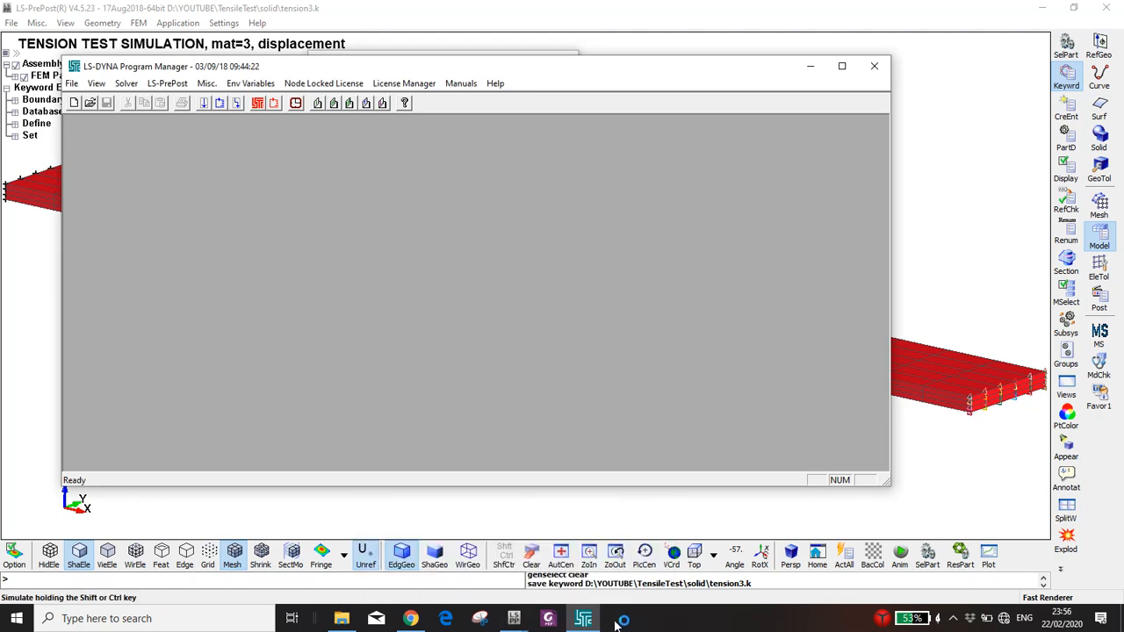
left_click(514, 619)
mouse_move(514, 619)
left_click(585, 557)
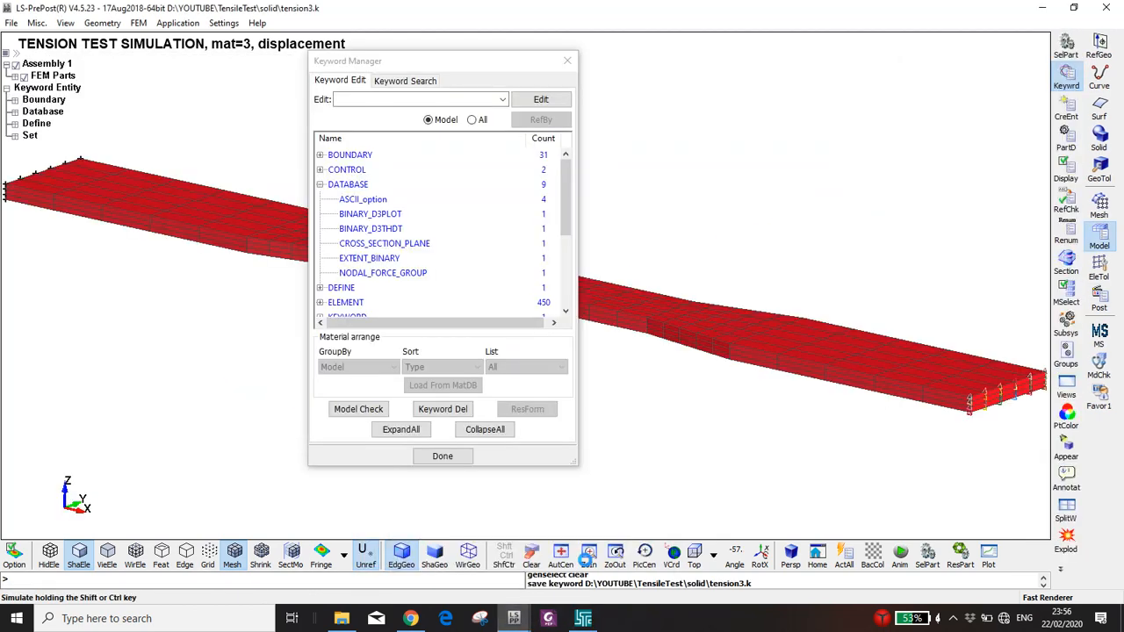
left_click(440, 565)
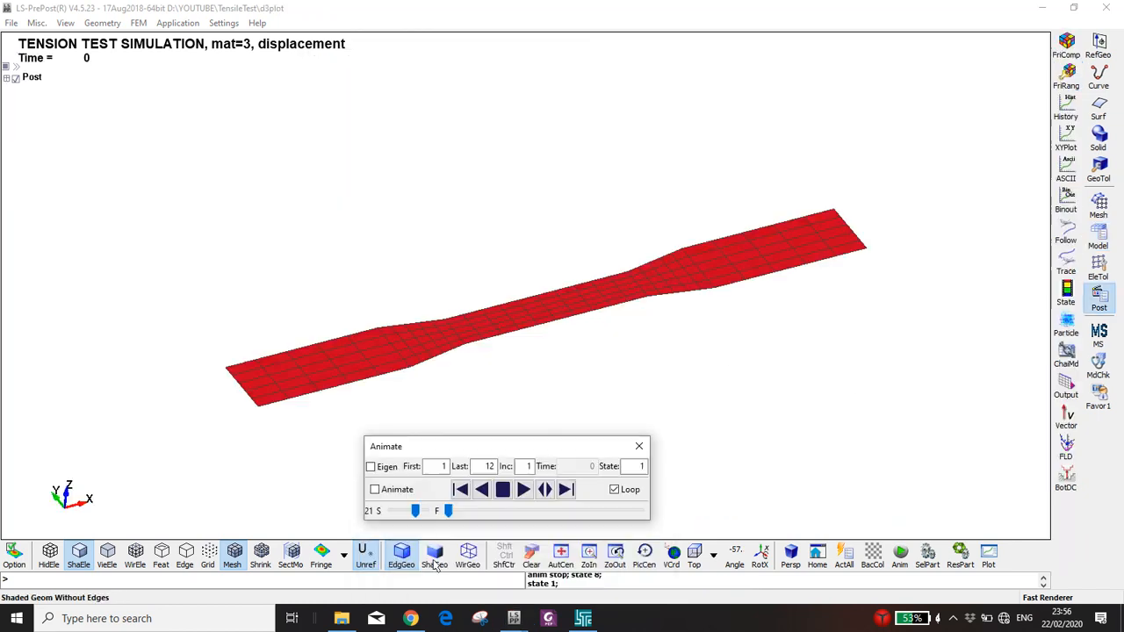
left_click(693, 554)
left_click(619, 618)
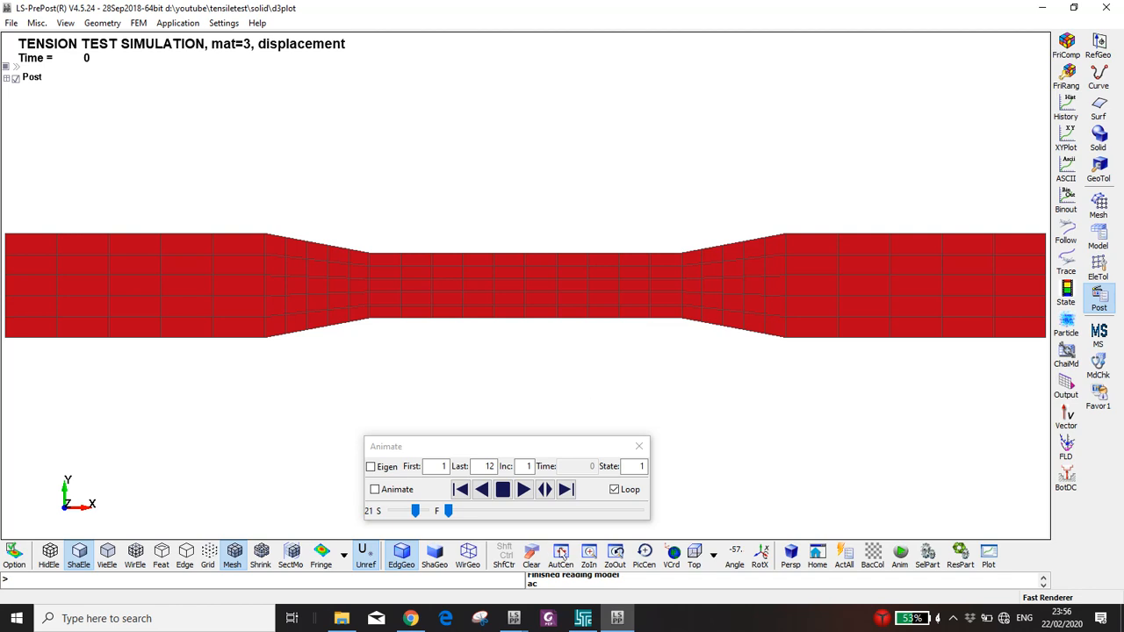
left_click(523, 489)
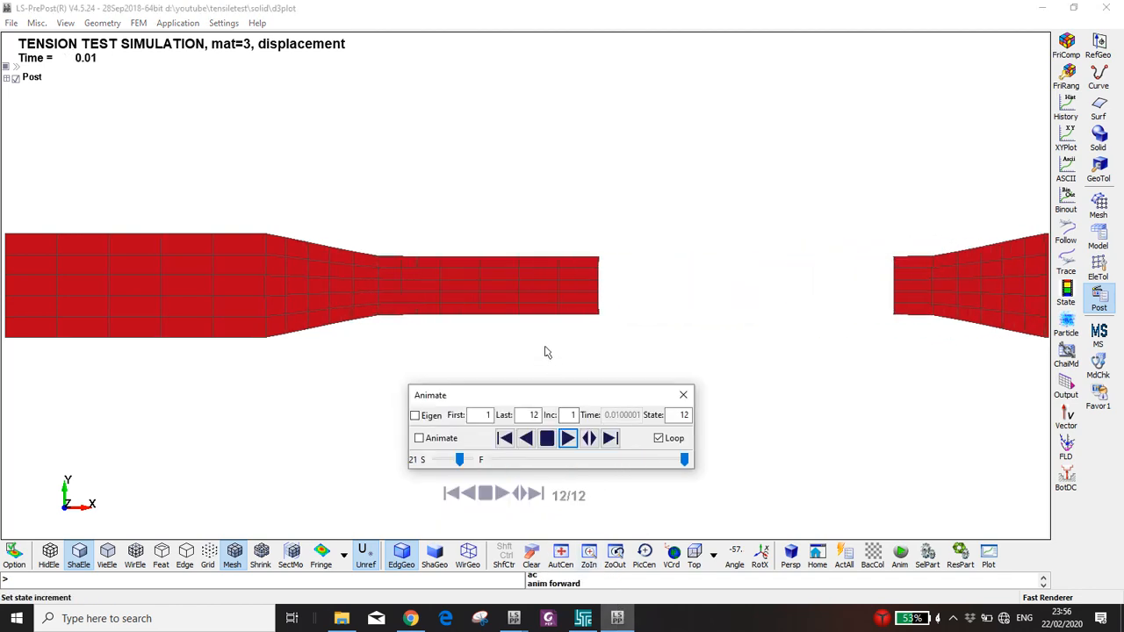
scroll(509, 269, "down", 2)
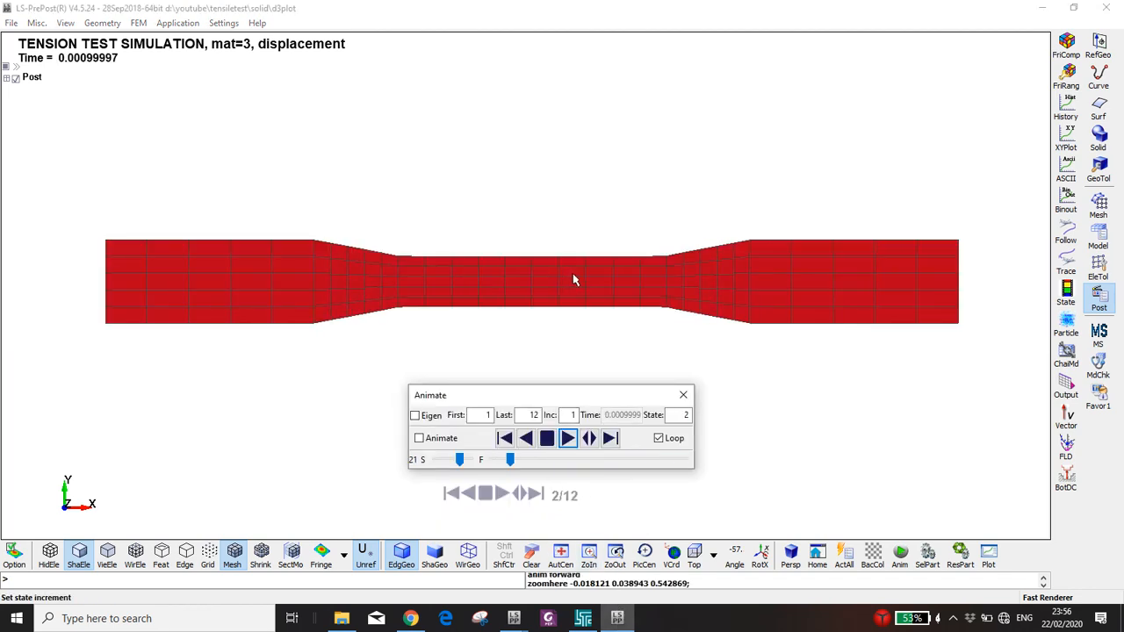
Tile the solid and shell result windows side by side and animate the shell results for comparison.
left_click_drag(517, 8, 1122, 204)
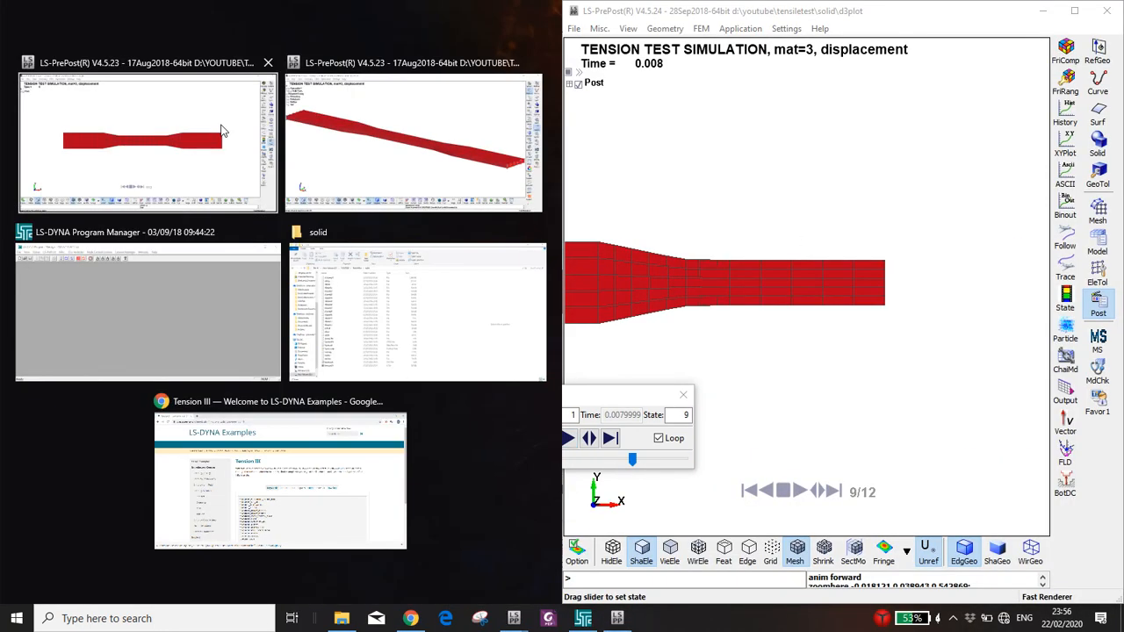
left_click(222, 130)
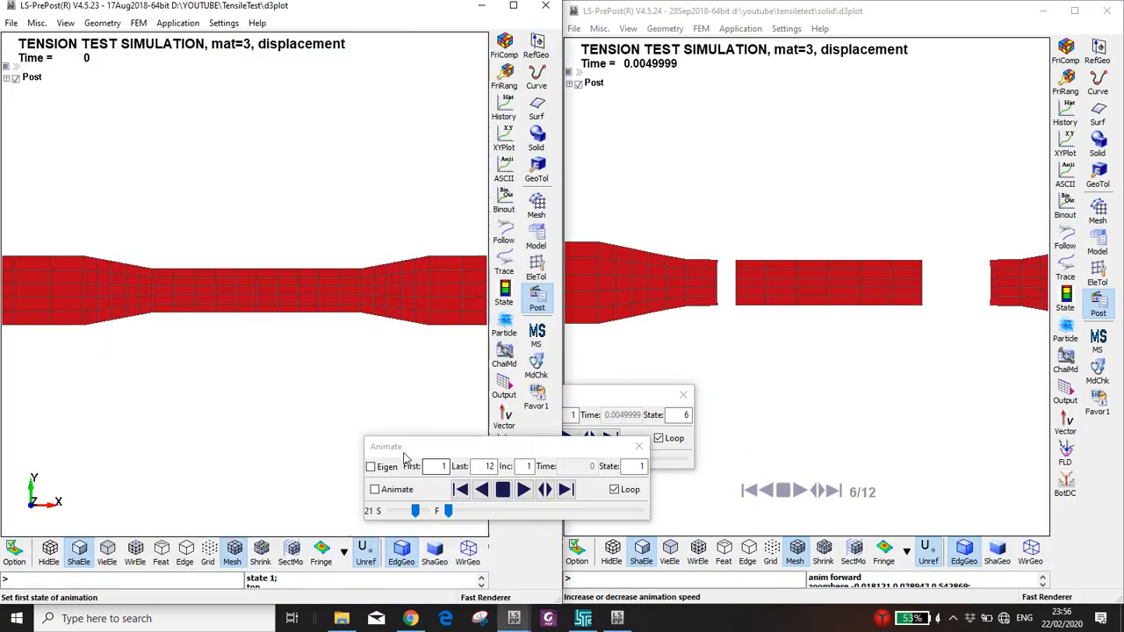
left_click(522, 489)
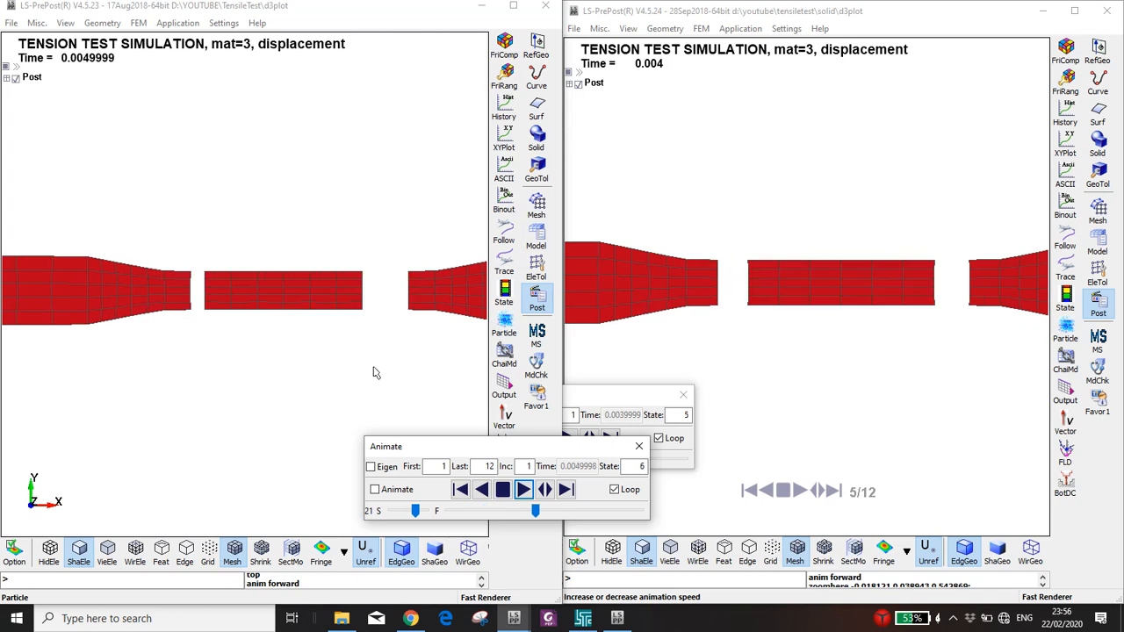
left_click(503, 489)
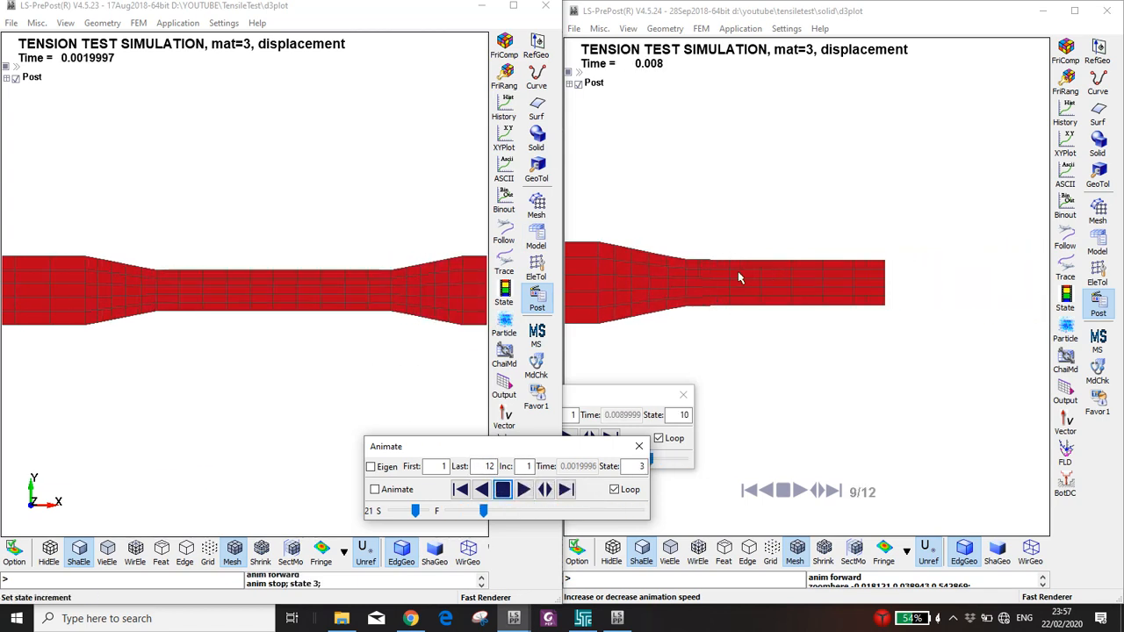
left_click(524, 490)
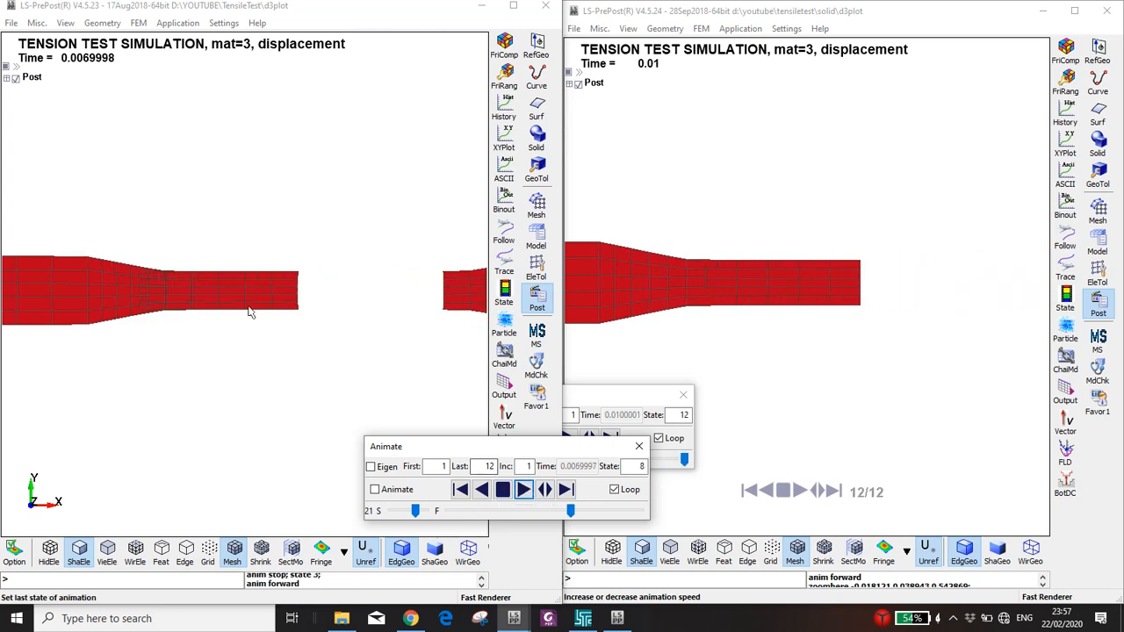
Stop both animations and place each Animate dialog inside its own results window.
left_click(503, 489)
scroll(339, 371, "down", 3)
left_click_drag(339, 371, 281, 283, "ctrl")
left_click(712, 369)
left_click_drag(595, 402, 929, 336)
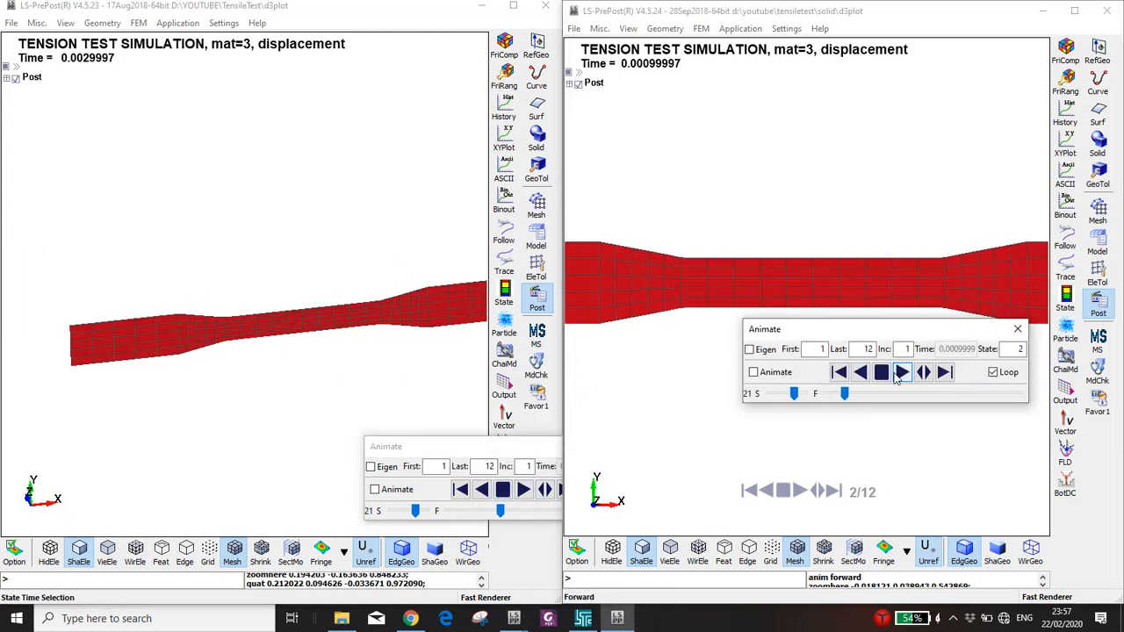
left_click(841, 395)
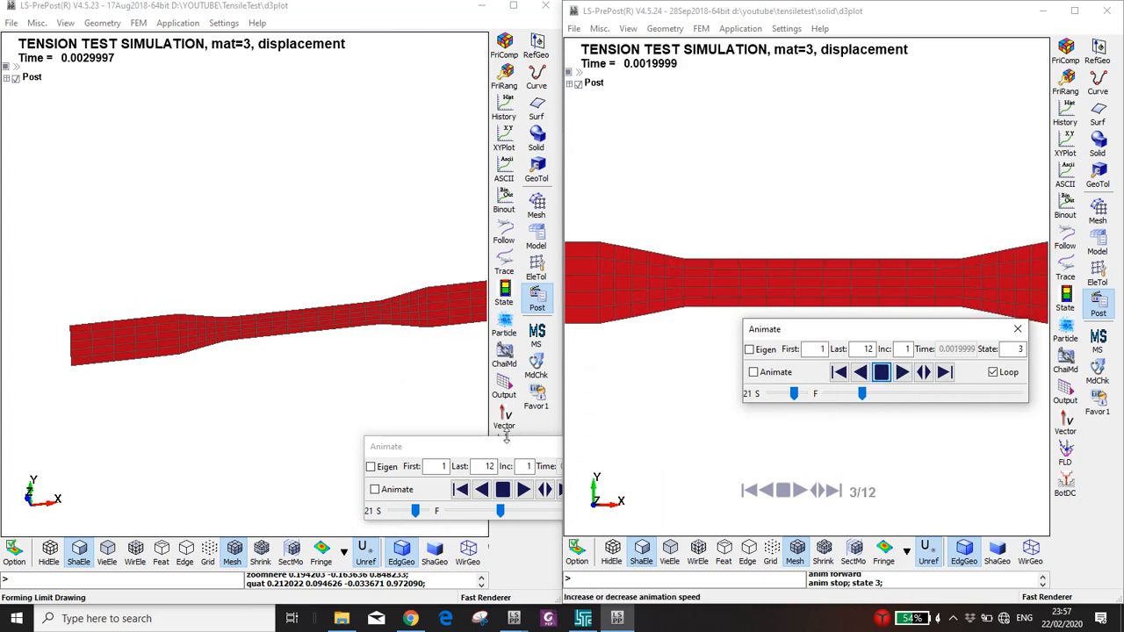
left_click_drag(477, 447, 320, 430)
left_click(641, 366)
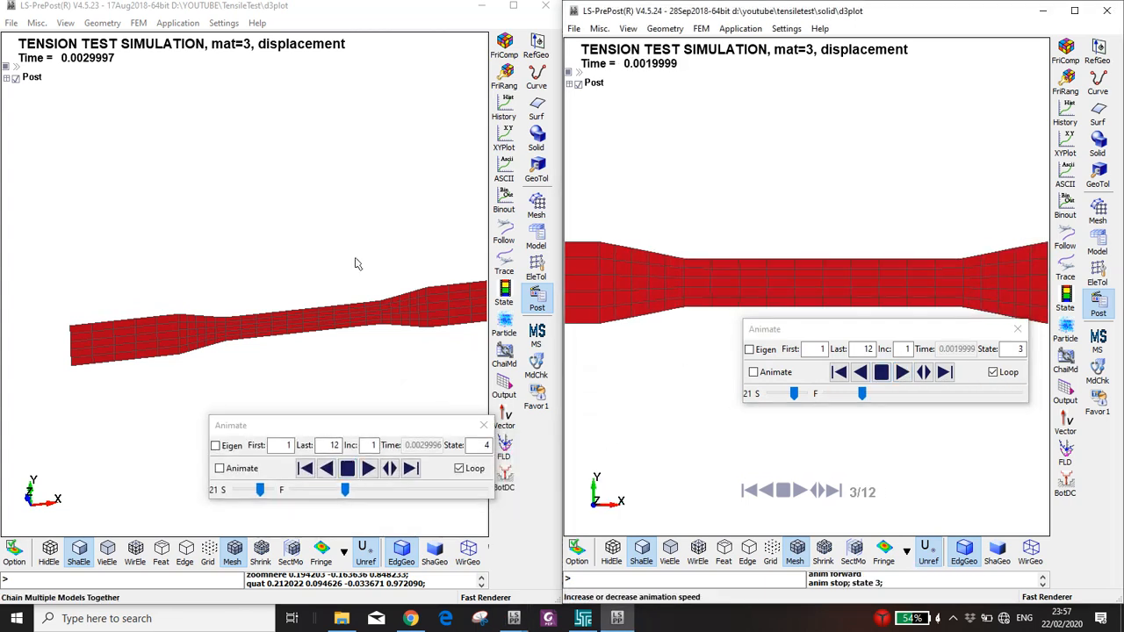
Load the nodfor ASCII output of the shell results.
left_click(504, 107)
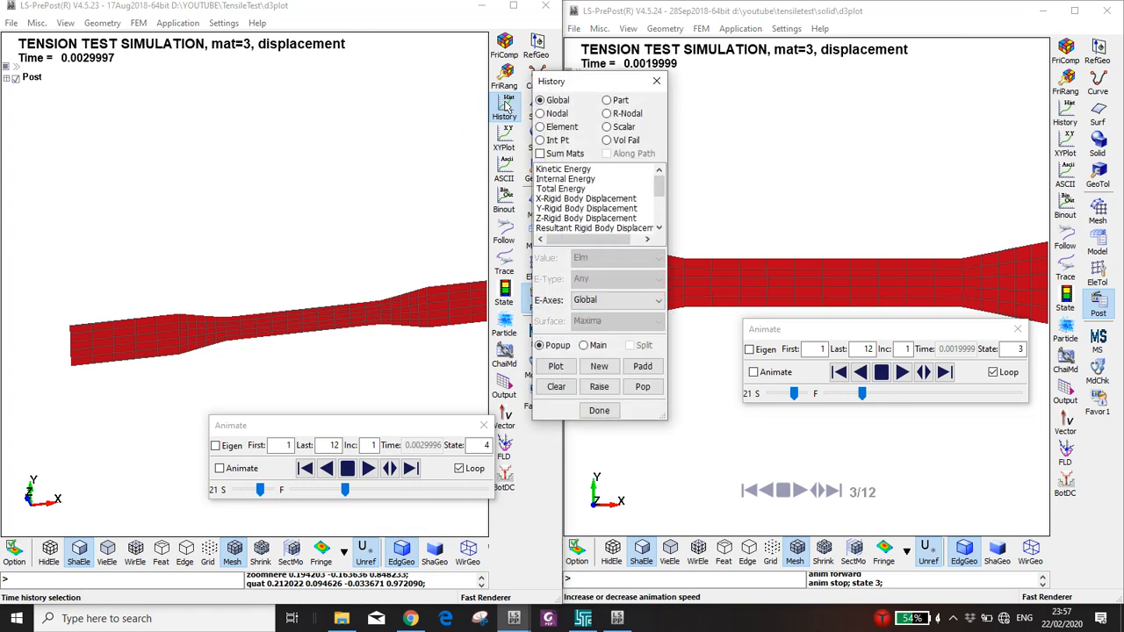
left_click_drag(570, 82, 94, 136)
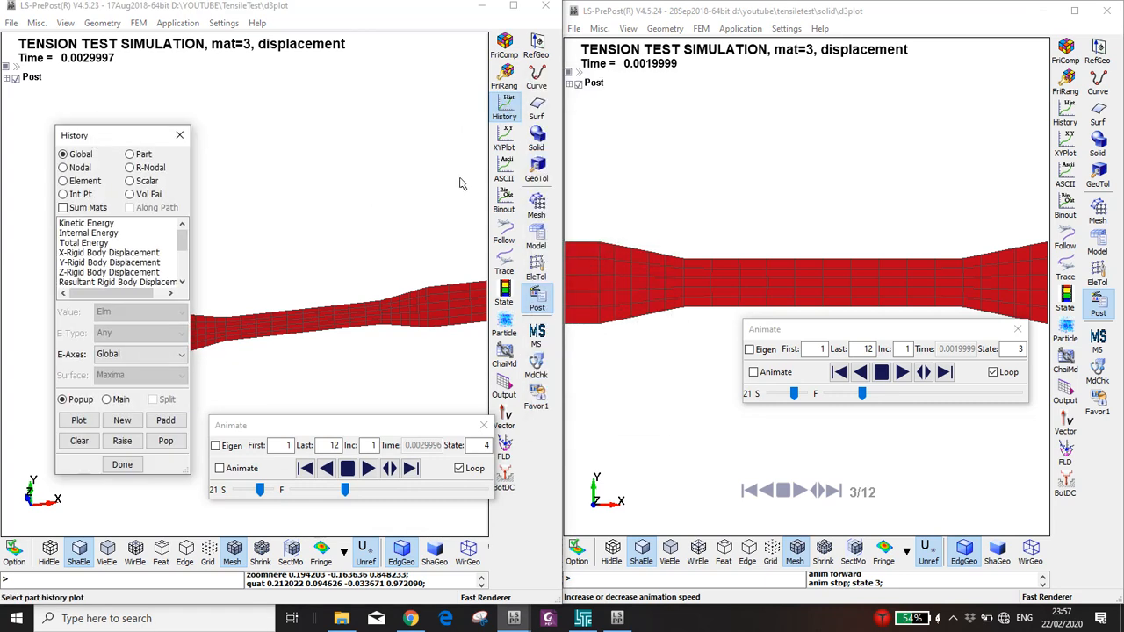
left_click(506, 167)
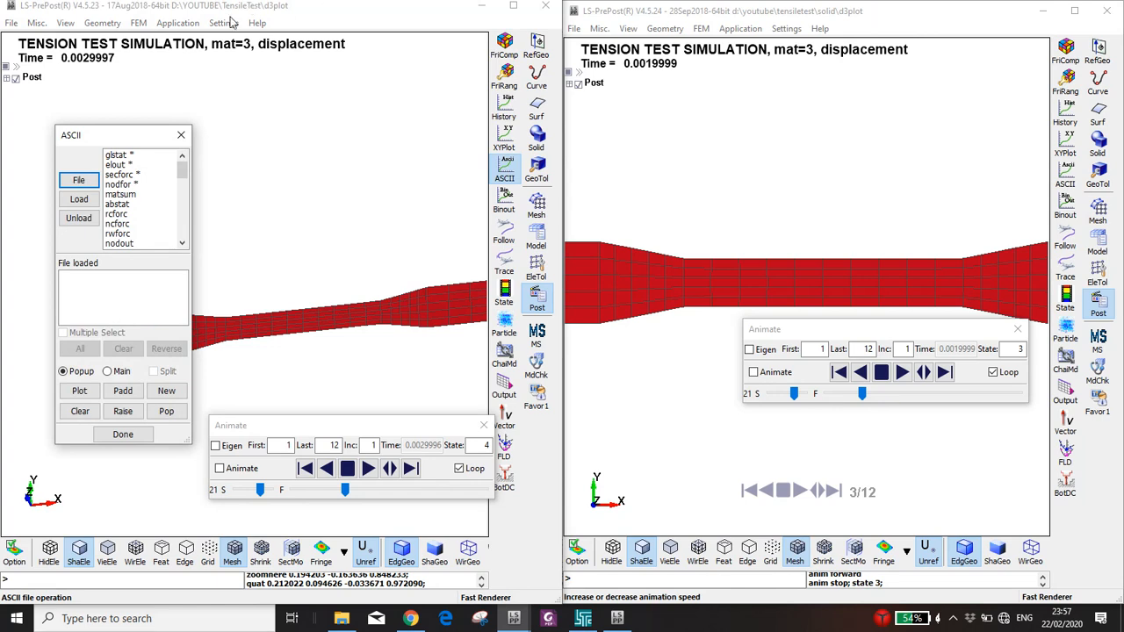
left_click(123, 185)
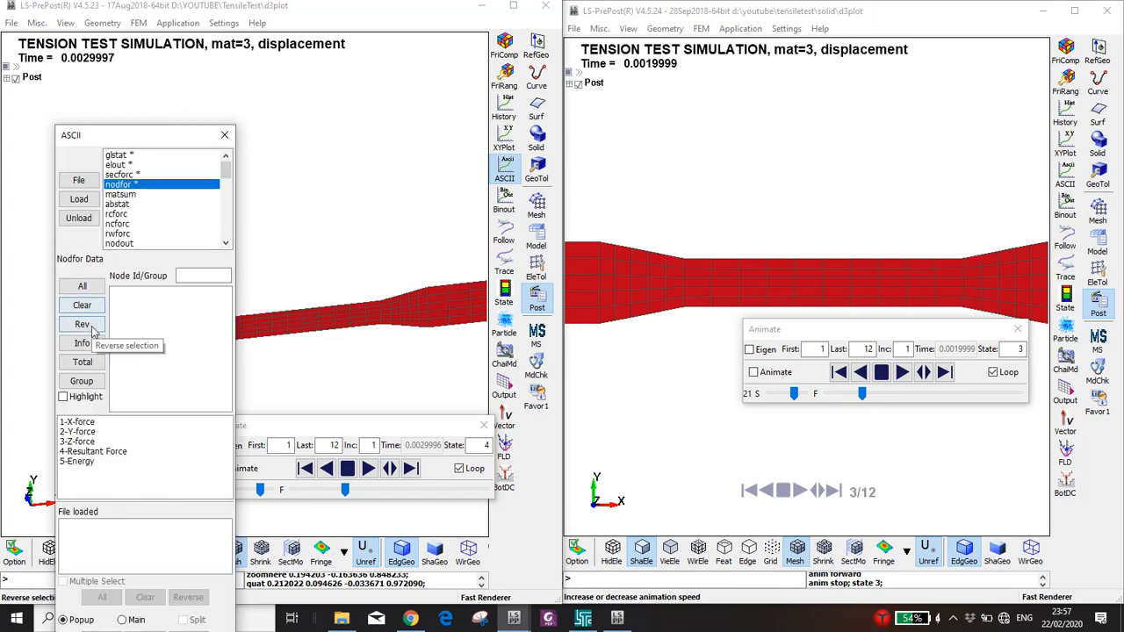
left_click(78, 200)
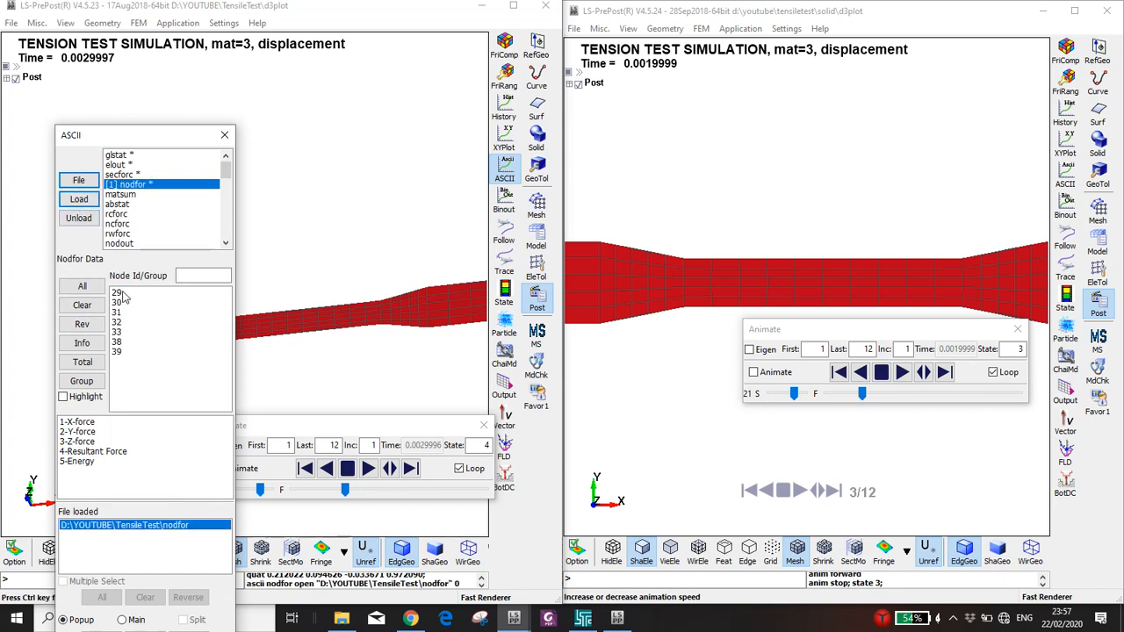
Plot the X-force of all nodfor nodes for the shell results and place the plot window over the shell results.
left_click(82, 287)
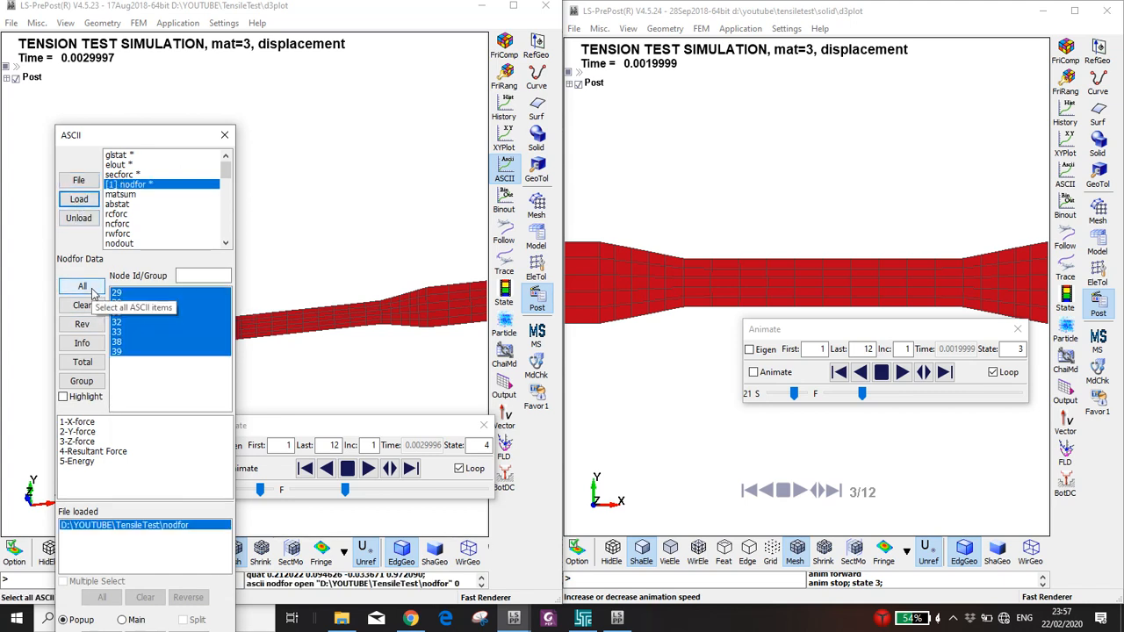
left_click(83, 422)
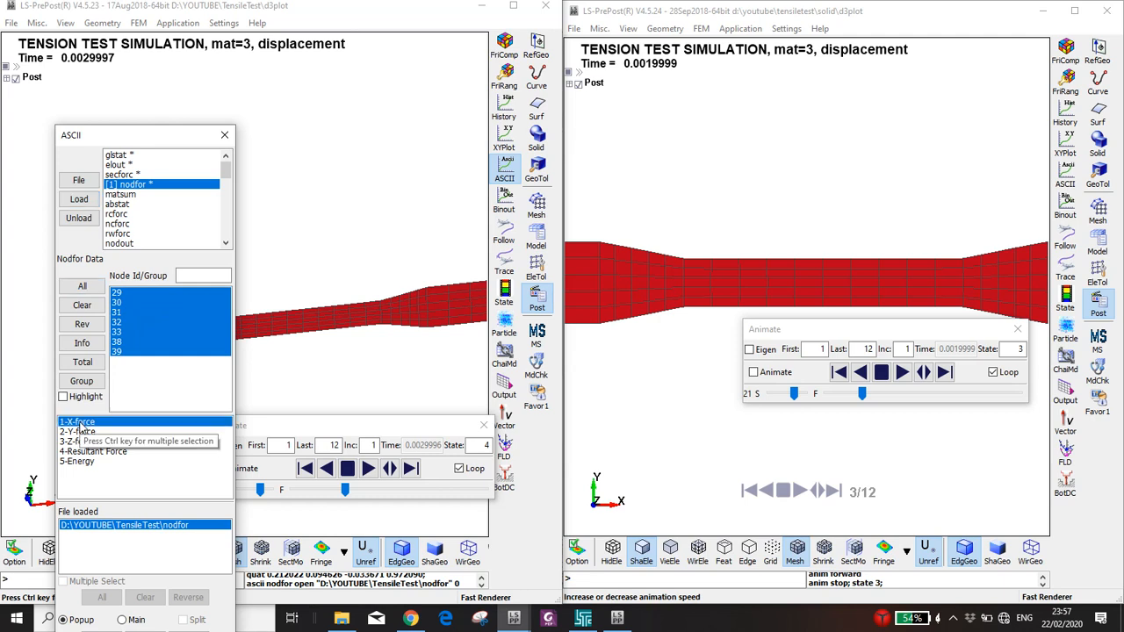
left_click_drag(141, 135, 233, 58)
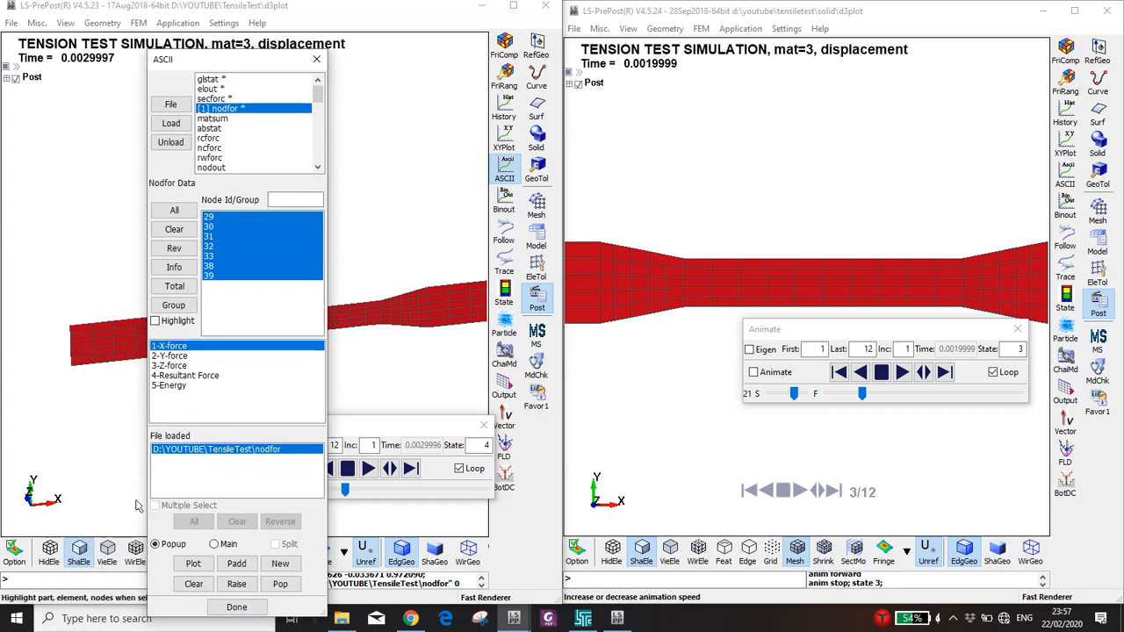
left_click(189, 564)
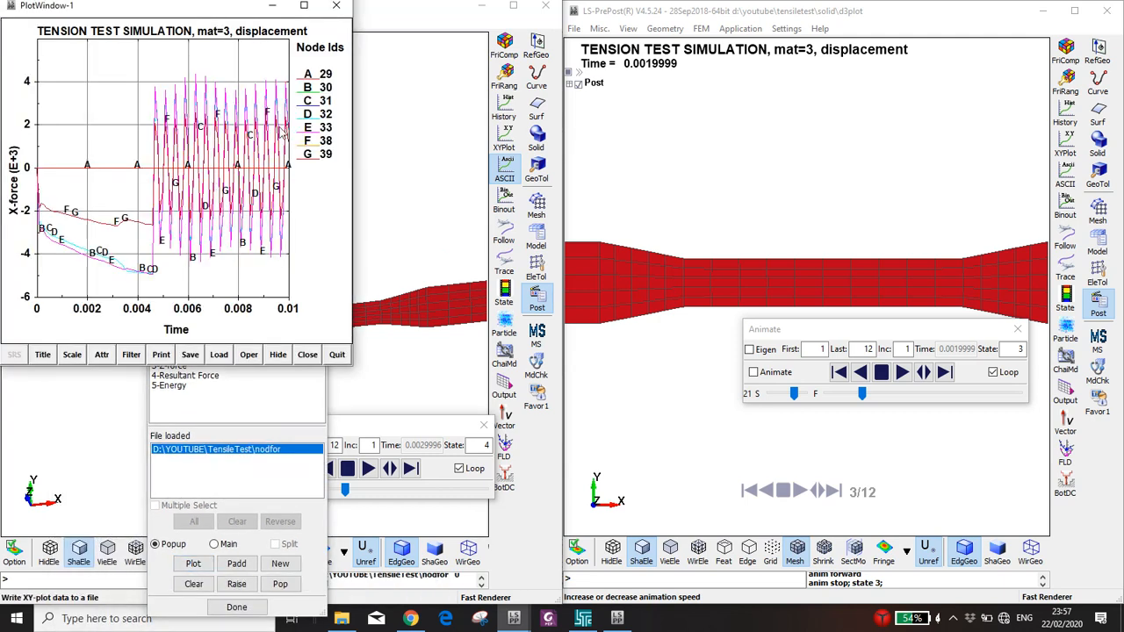
left_click_drag(203, 19, 240, 37)
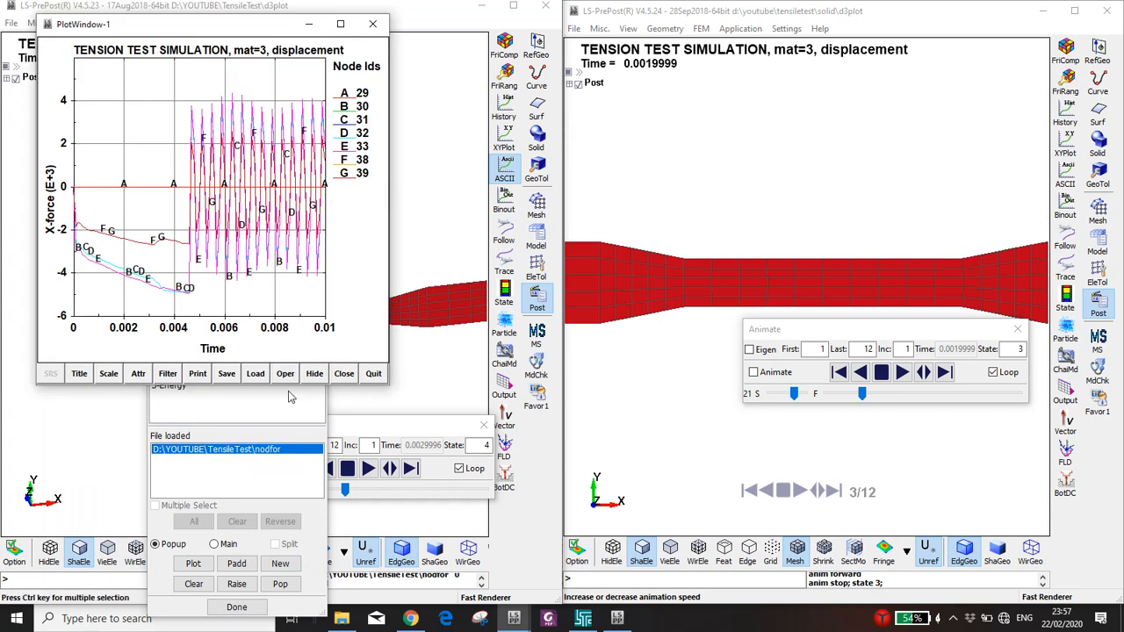
left_click_drag(261, 33, 589, 184)
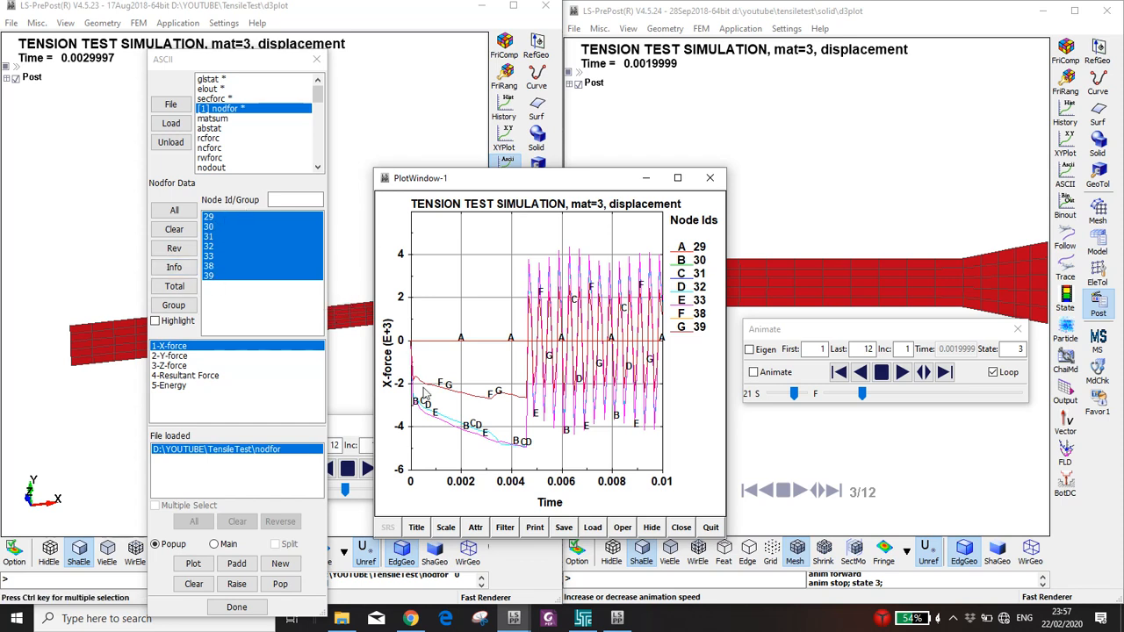
left_click_drag(513, 185, 314, 86)
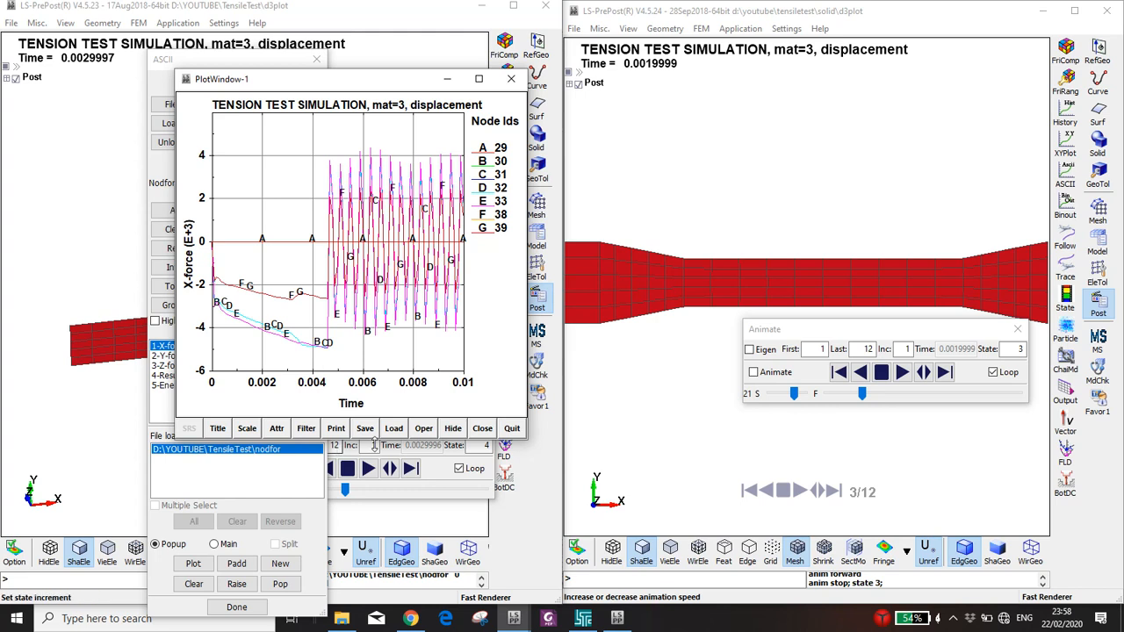
left_click_drag(419, 81, 335, 68)
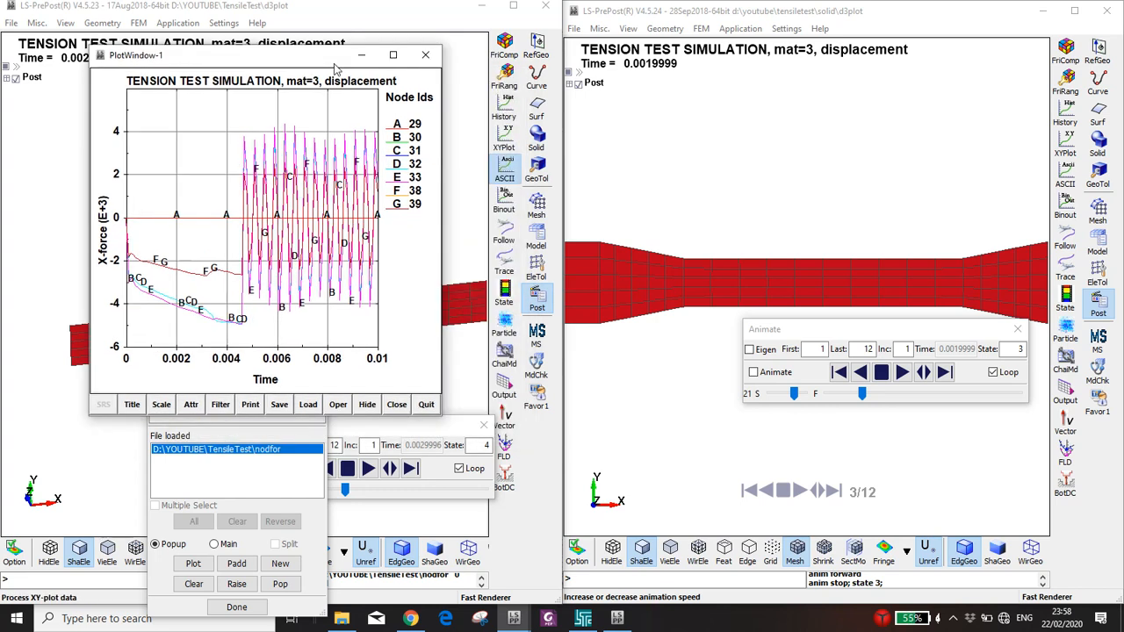
Sum all the shell X-force curves with sum_curves and enlarge the plot temporarily to examine the total force curve.
left_click(338, 404)
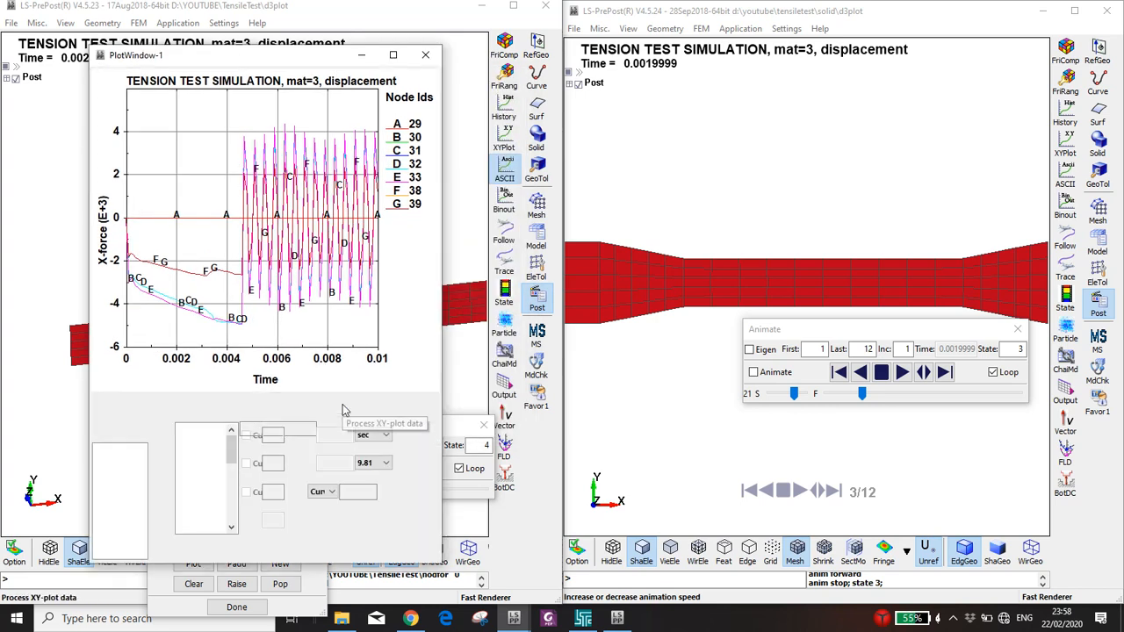
left_click(200, 447)
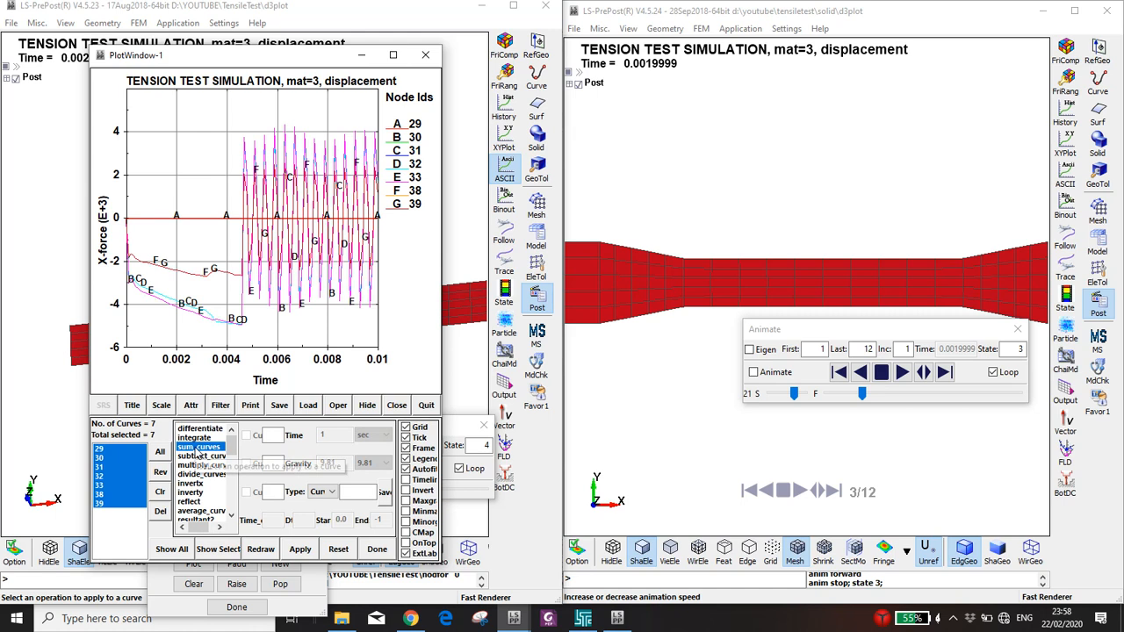
left_click(300, 550)
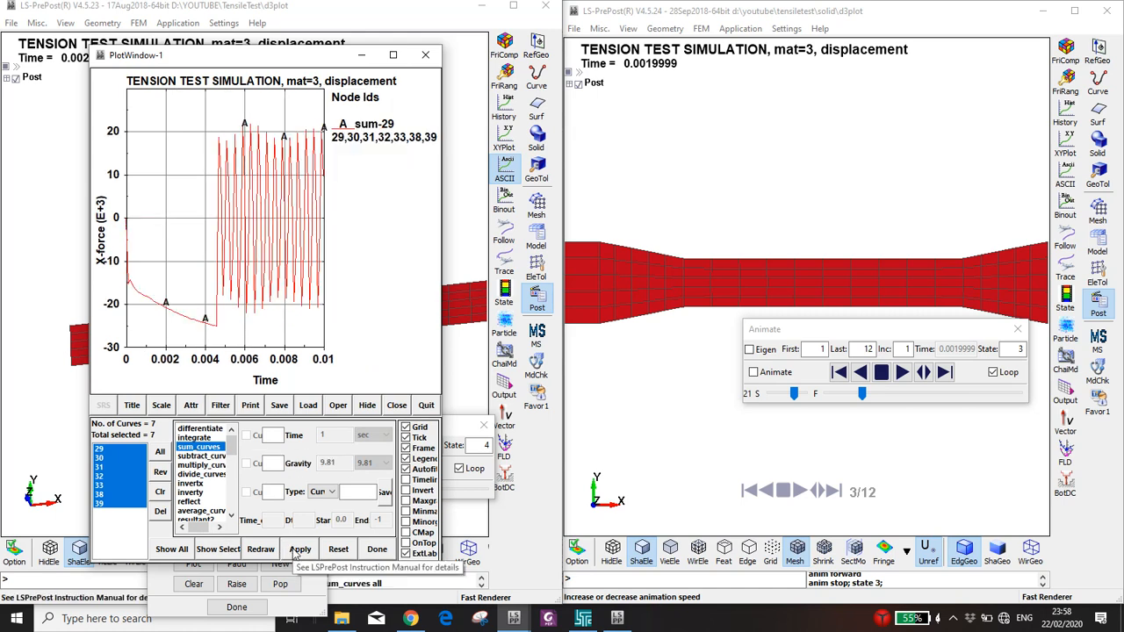
left_click(392, 56)
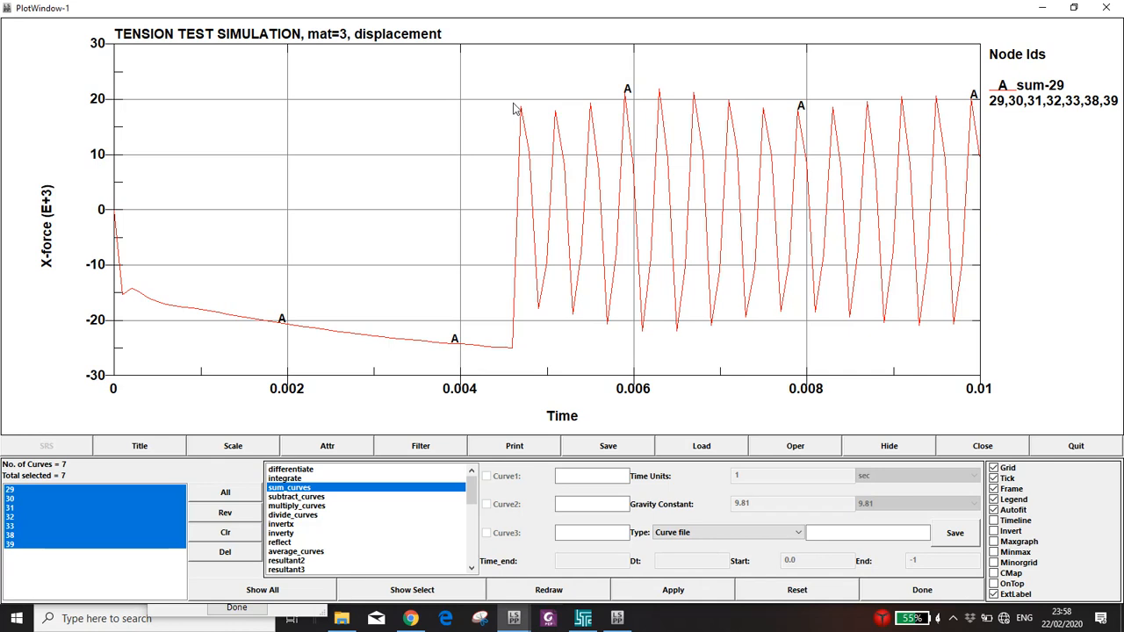
left_click_drag(451, 9, 254, 48)
left_click_drag(428, 184, 502, 209)
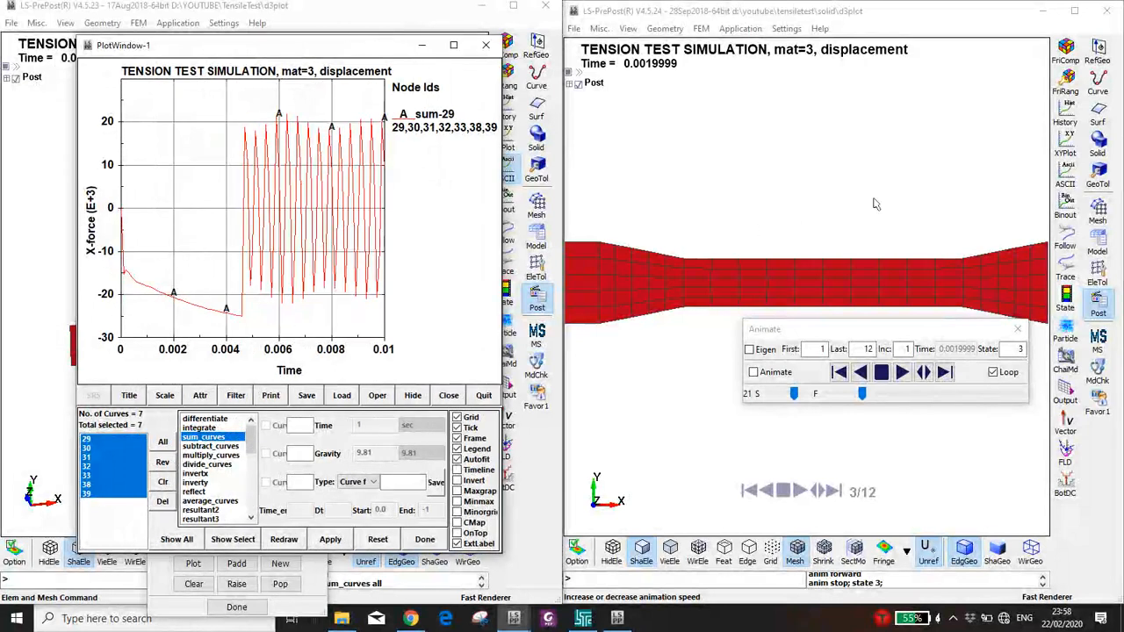
Load the nodfor ASCII output of the solid results.
left_click(1065, 113)
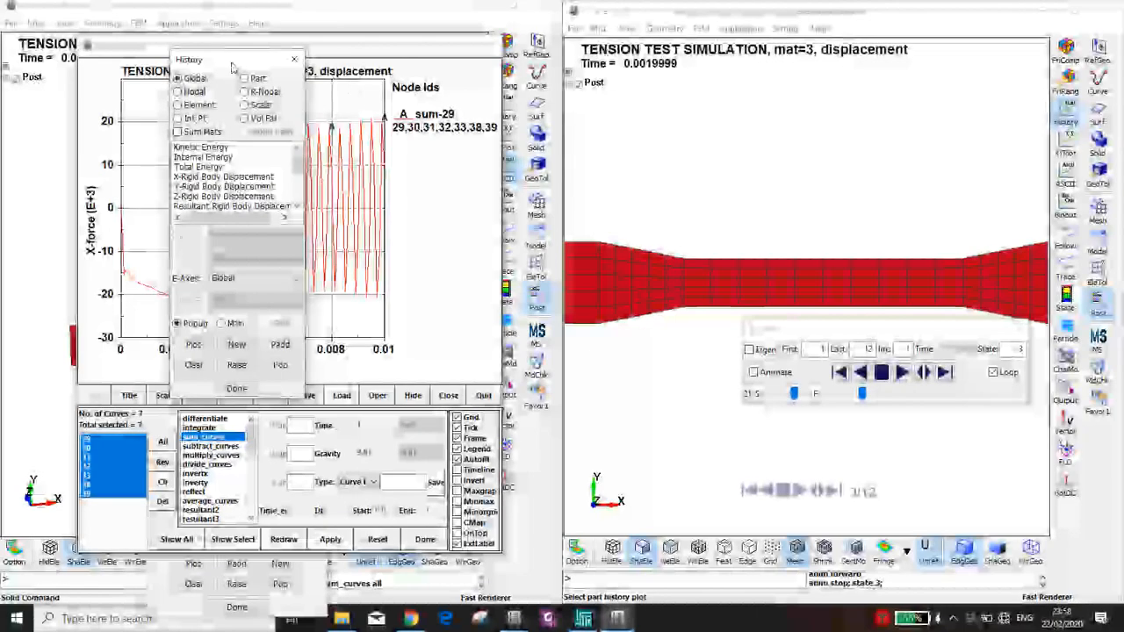
left_click(1068, 179)
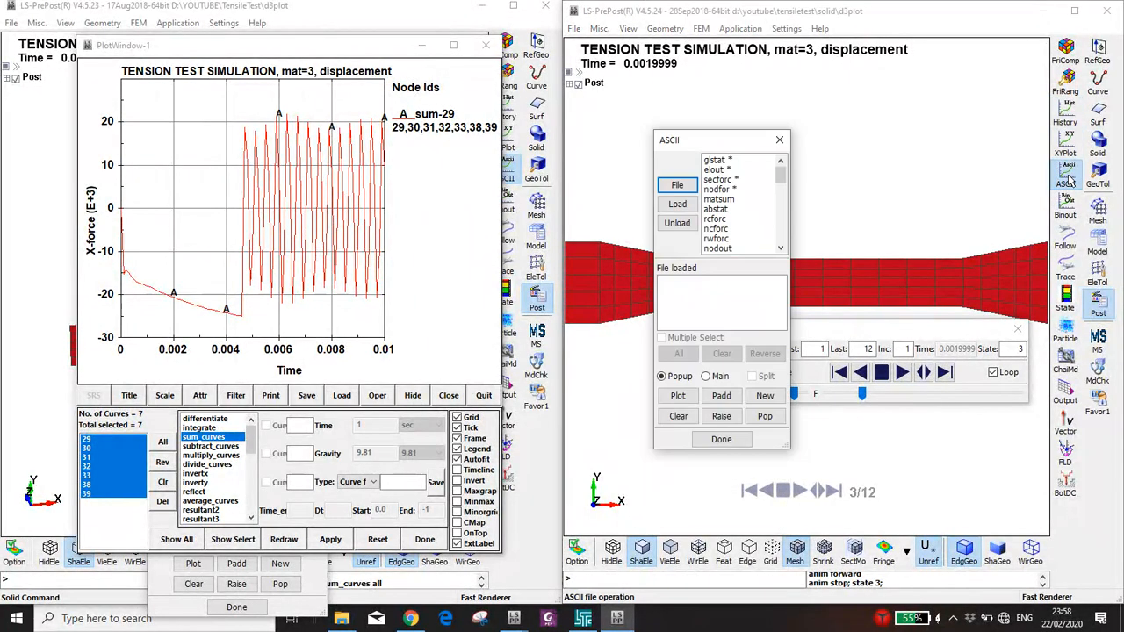
left_click(727, 189)
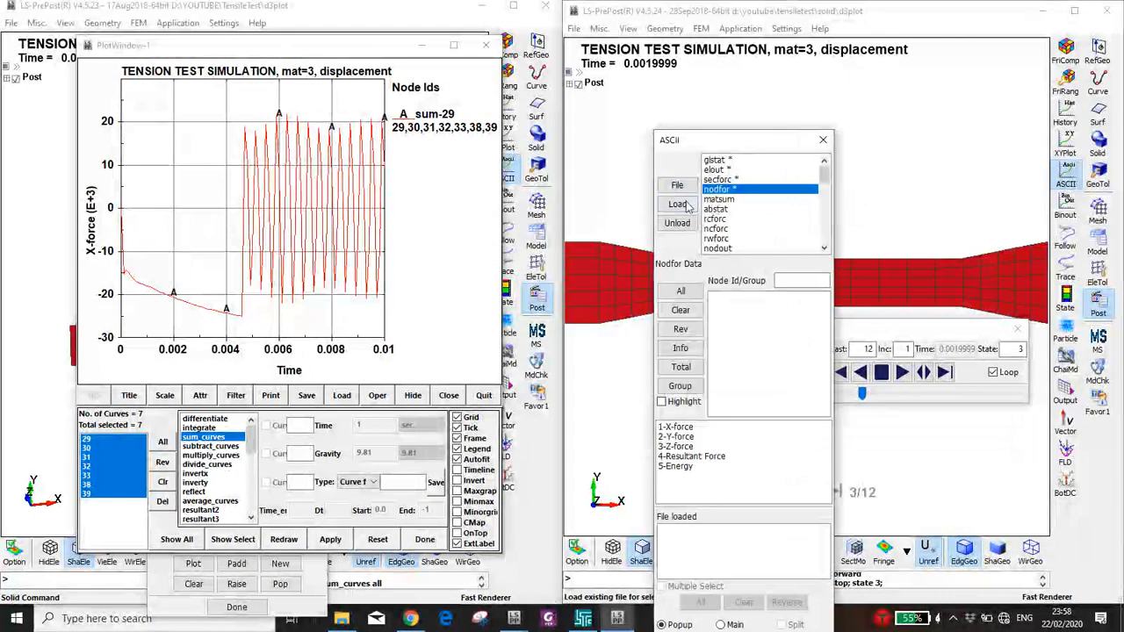
left_click(677, 204)
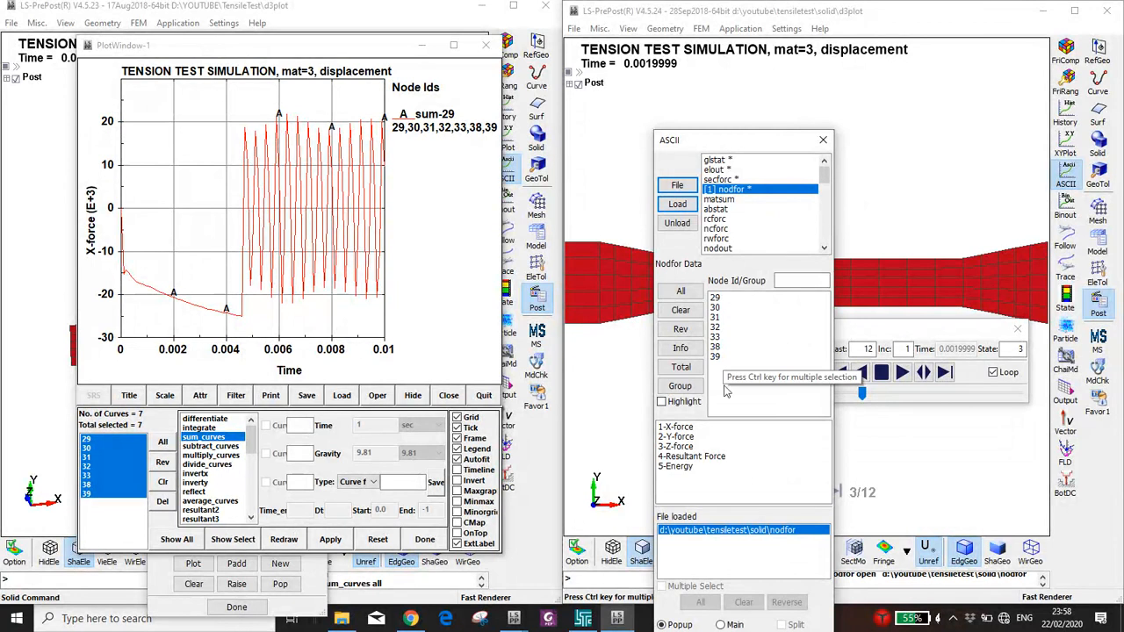
Plot the X-force of all nodfor nodes for the solid results and widen the plot window beside the shell plot.
left_click(680, 291)
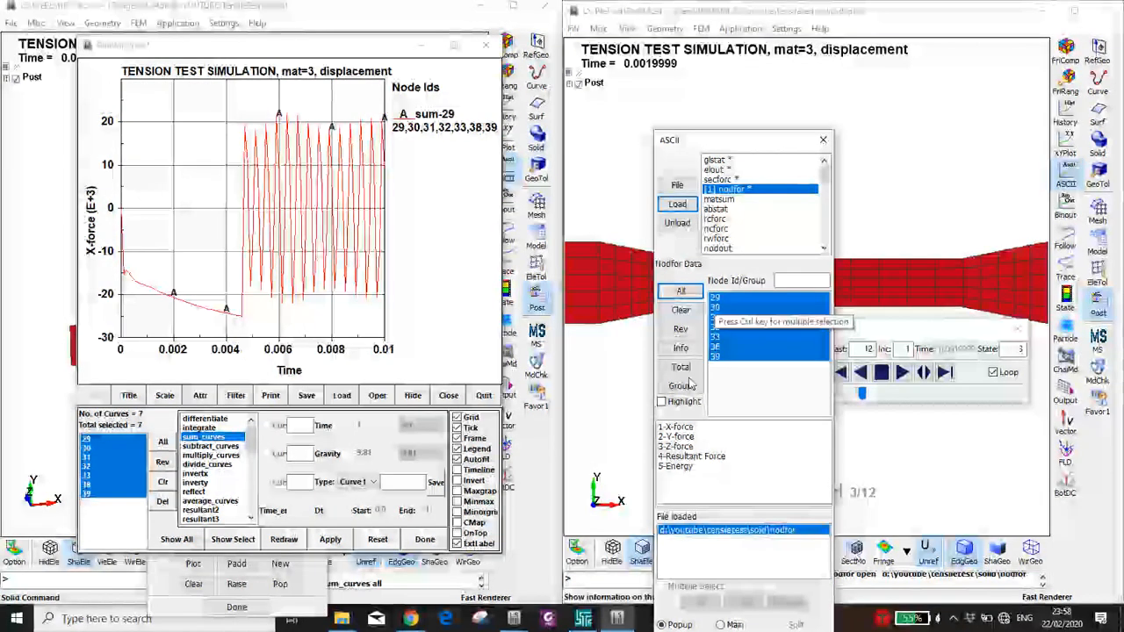
left_click(676, 427)
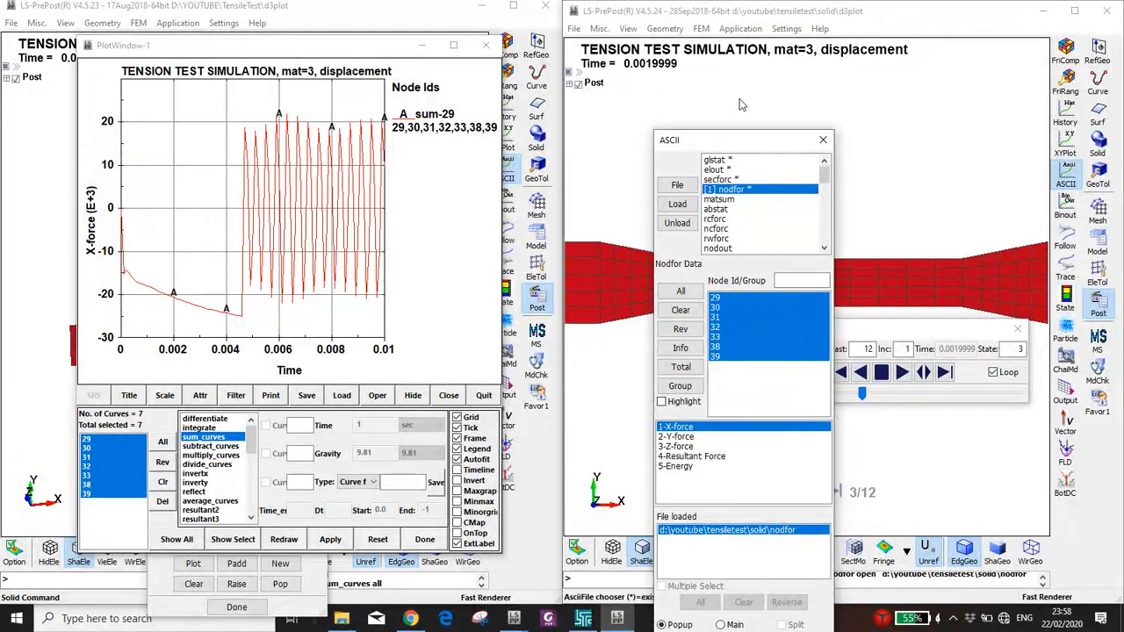
left_click_drag(717, 142, 759, 62)
left_click(742, 563)
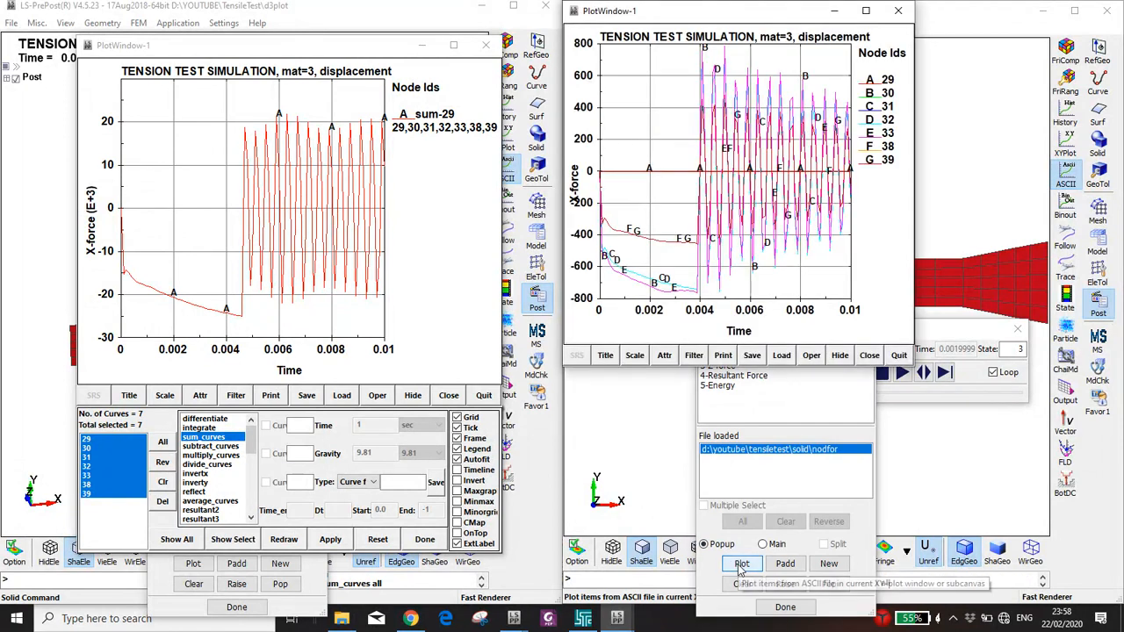
left_click_drag(690, 12, 620, 52)
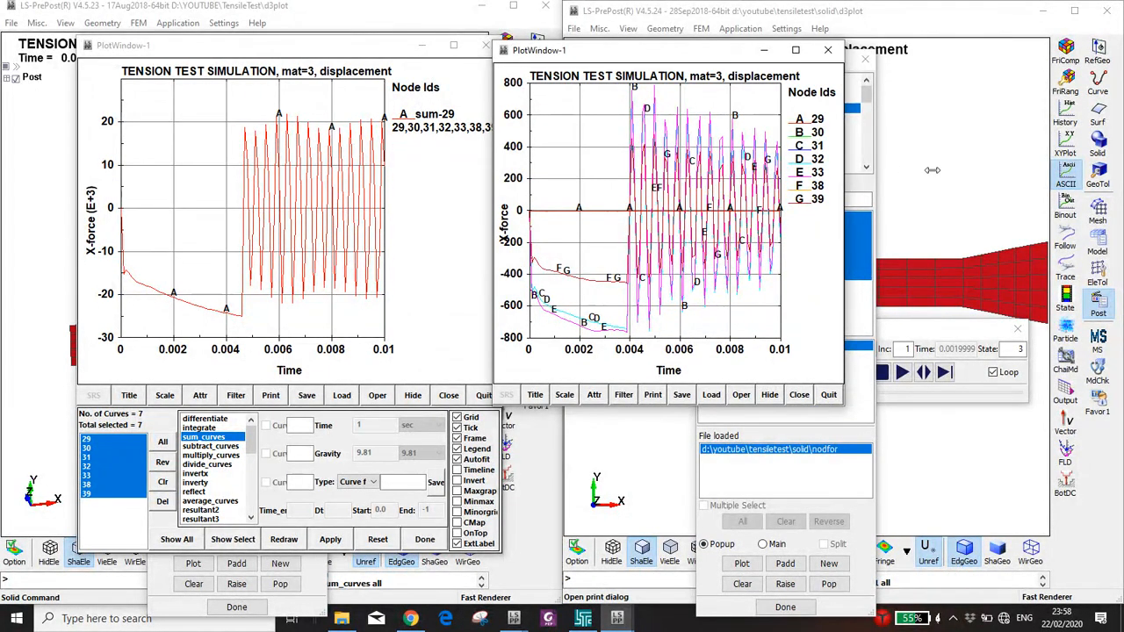
left_click_drag(907, 170, 931, 172)
Sum all the solid X-force curves with sum_curves.
left_click(799, 400)
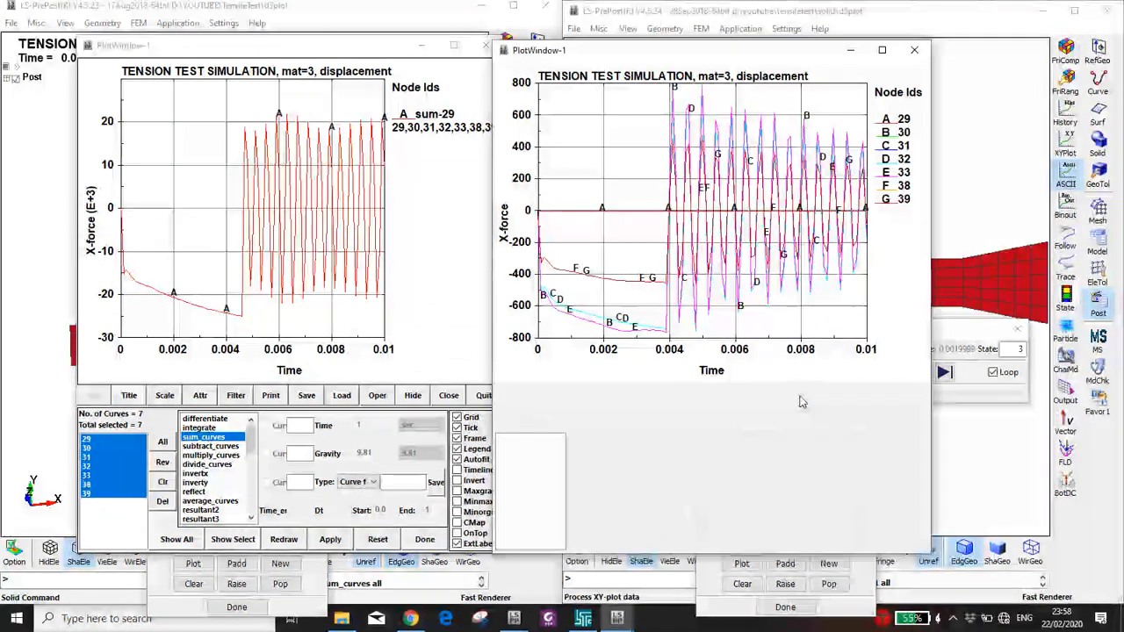
left_click(622, 437)
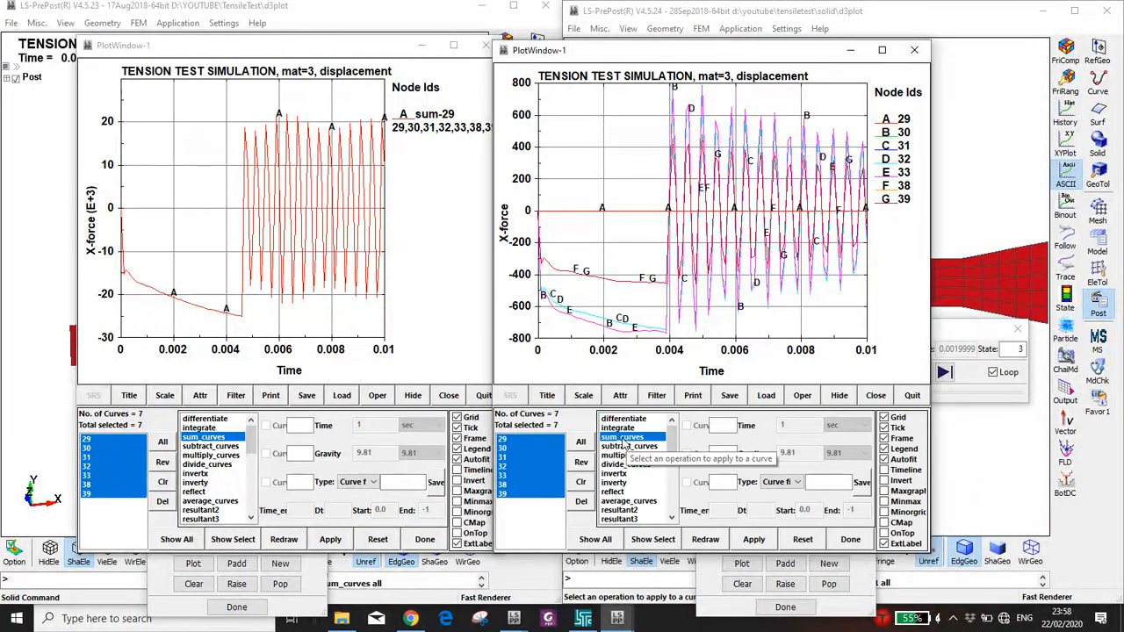
left_click(753, 539)
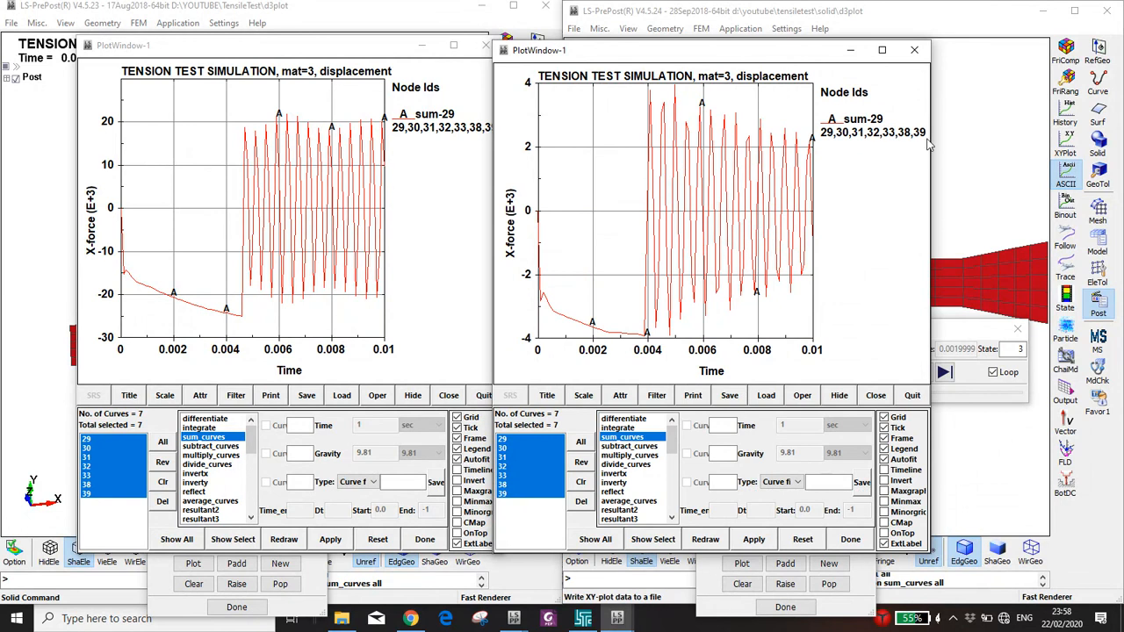
Tile the summed solid and shell force plots side by side and pick the shell curve's point just before the force drop.
left_click_drag(762, 51, 1123, 47)
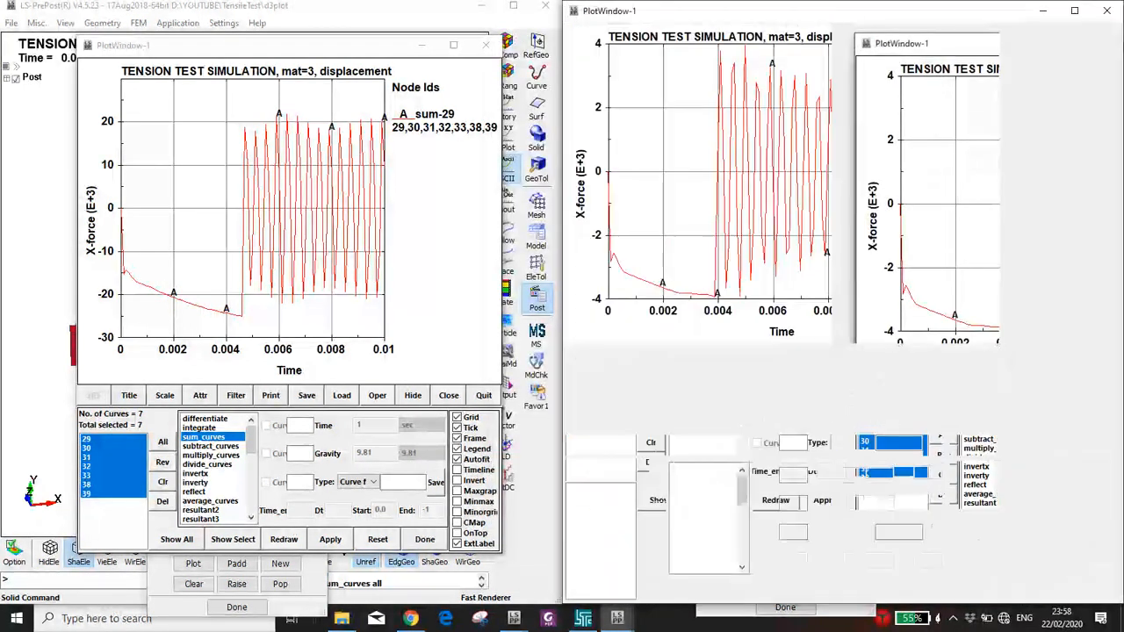
left_click(279, 142)
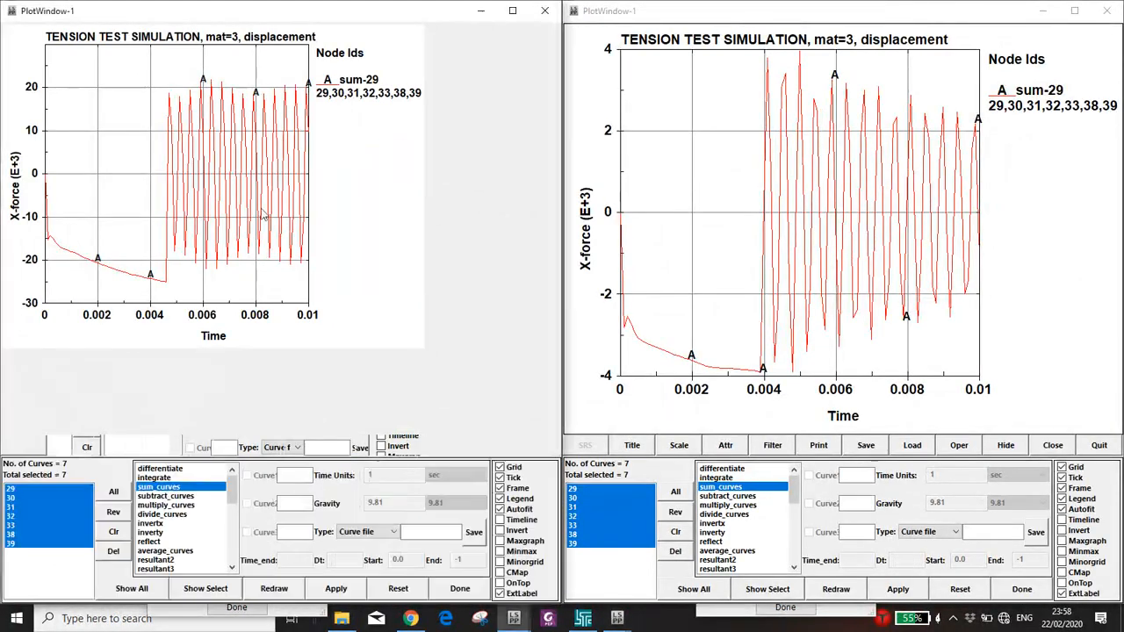
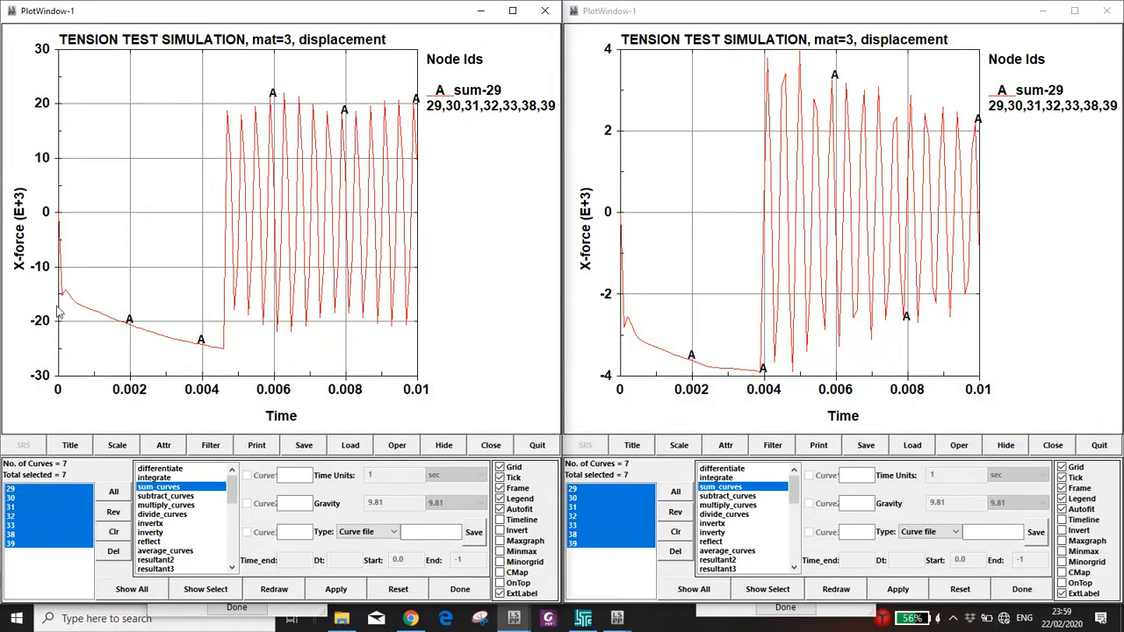
left_click(226, 354)
Bring the solid results model forward, move the ASCII dialog aside and examine the specimen's thickness and mesh at its end.
mouse_move(611, 616)
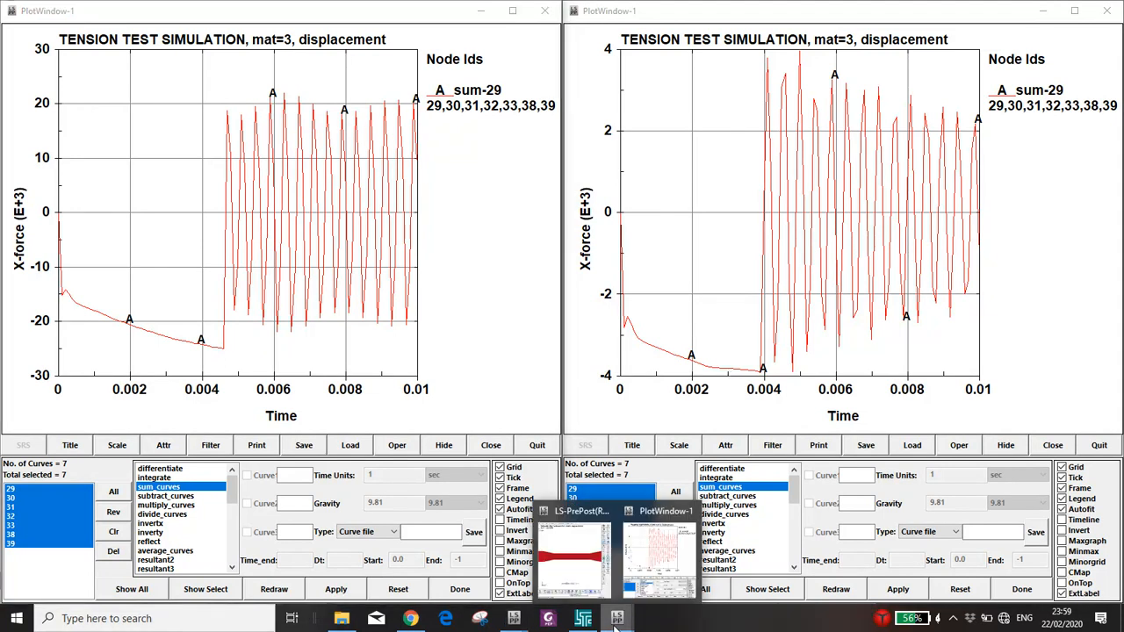
left_click(575, 566)
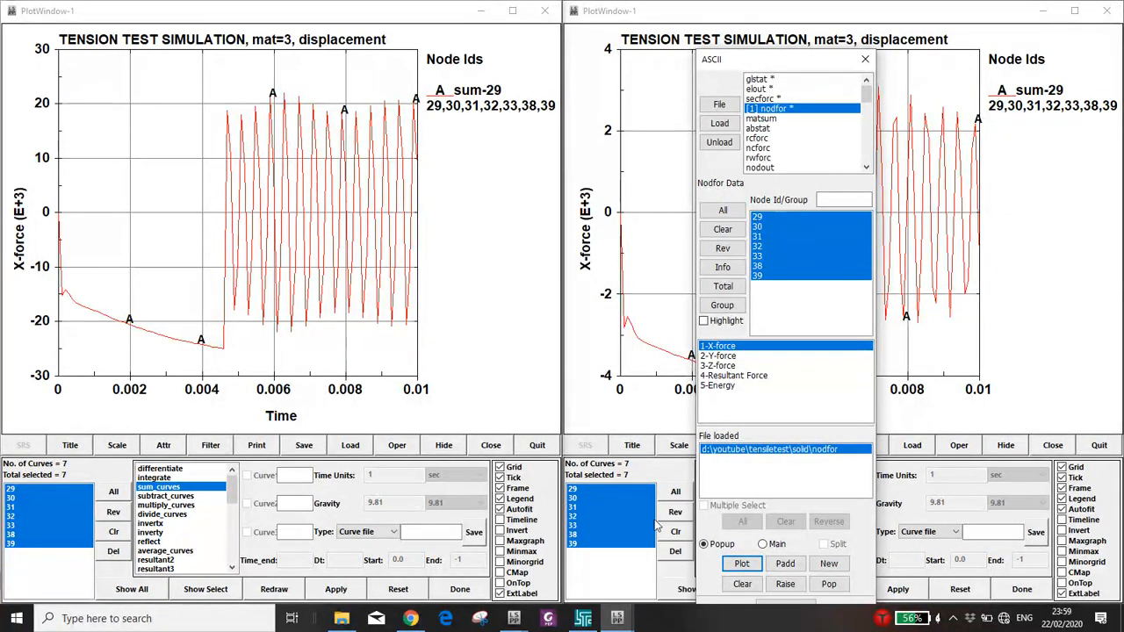
left_click(580, 557)
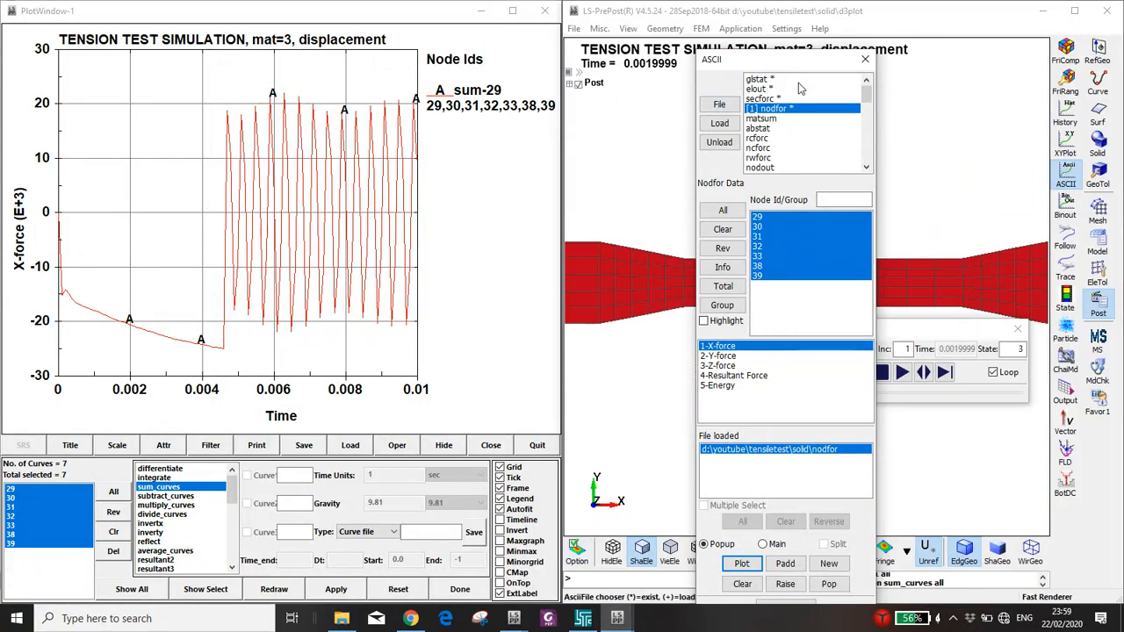
left_click_drag(780, 69, 1009, 126)
scroll(795, 211, "down", 3)
left_click_drag(718, 271, 650, 230, "shift")
scroll(690, 201, "up", 3)
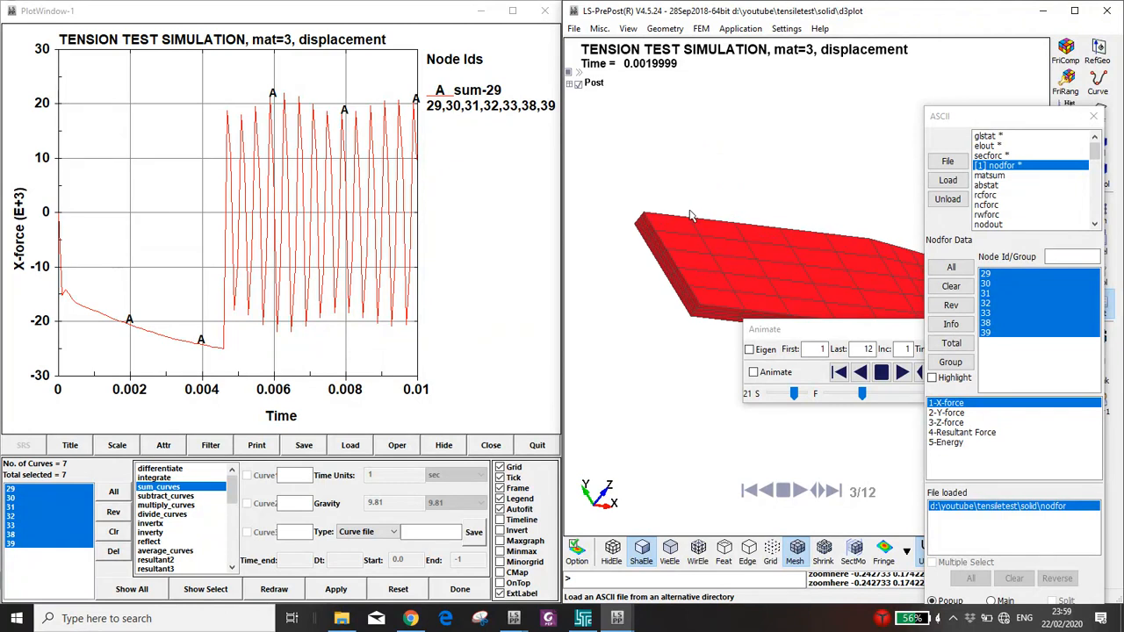
scroll(689, 309, "up", 2)
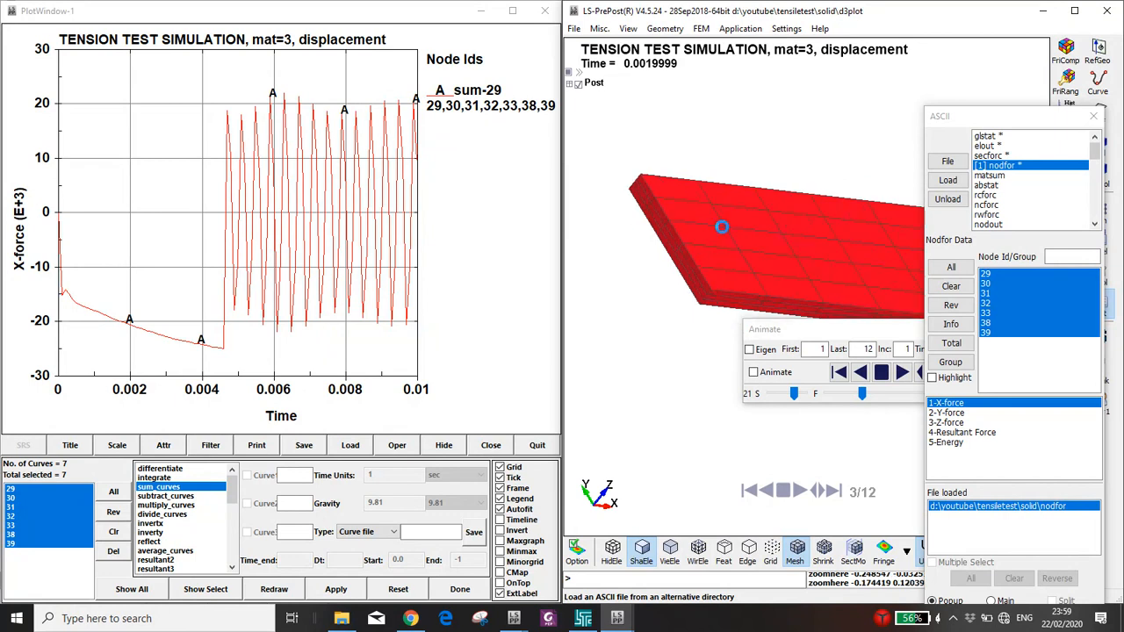
left_click_drag(731, 219, 734, 290, "ctrl")
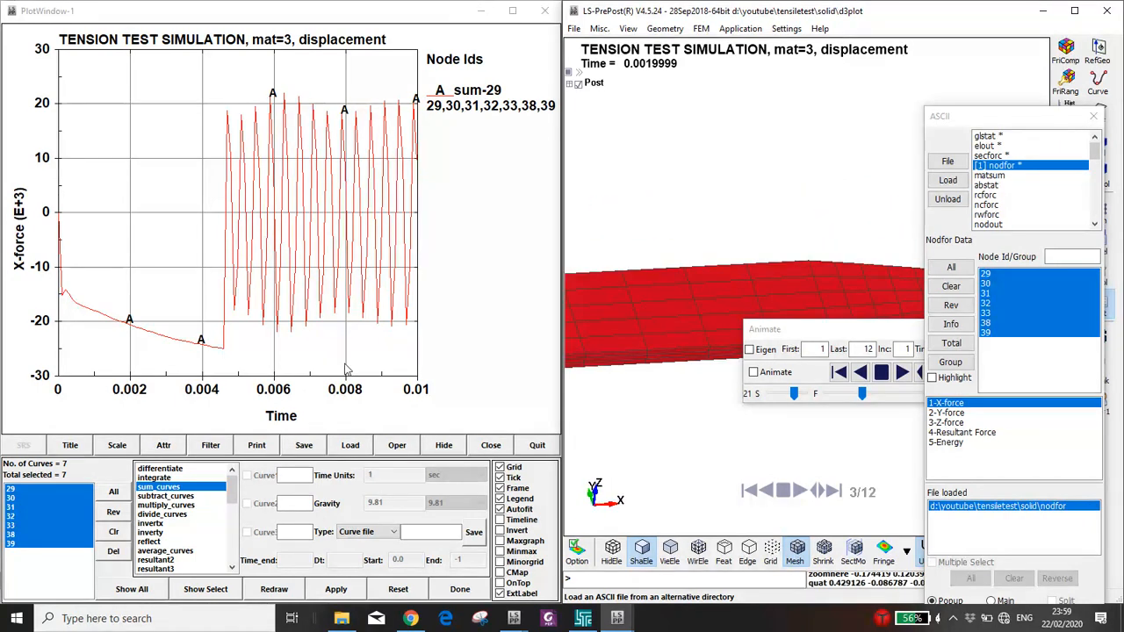
Bring the shell results model forward for comparison, then switch to the solid tension3.k keyword model.
mouse_move(512, 620)
left_click(395, 559)
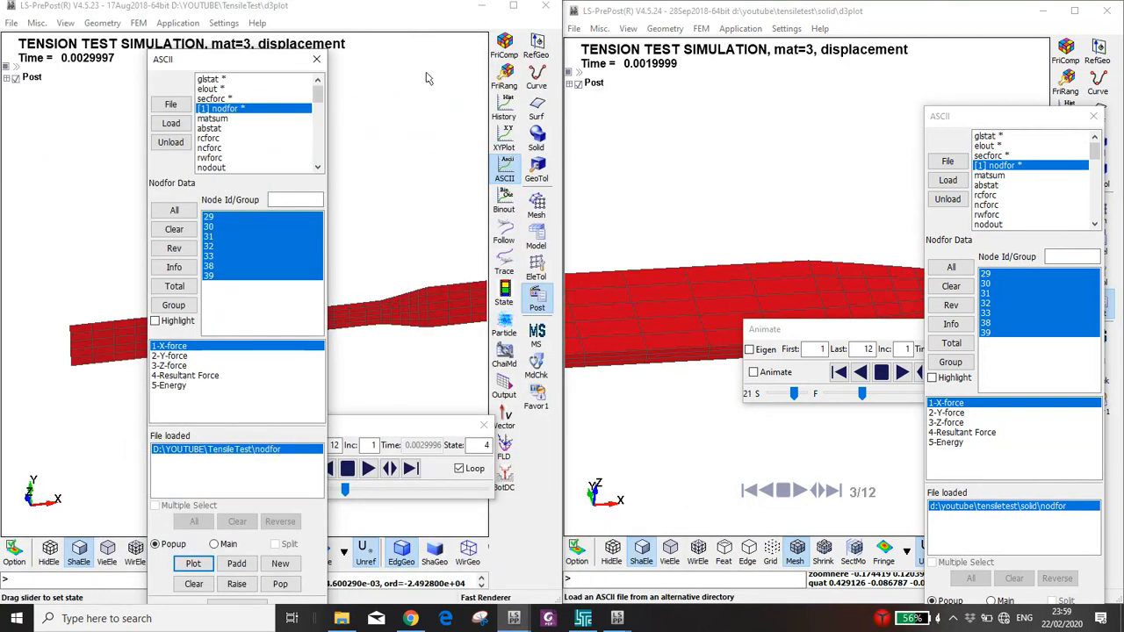
left_click(515, 618)
left_click(516, 559)
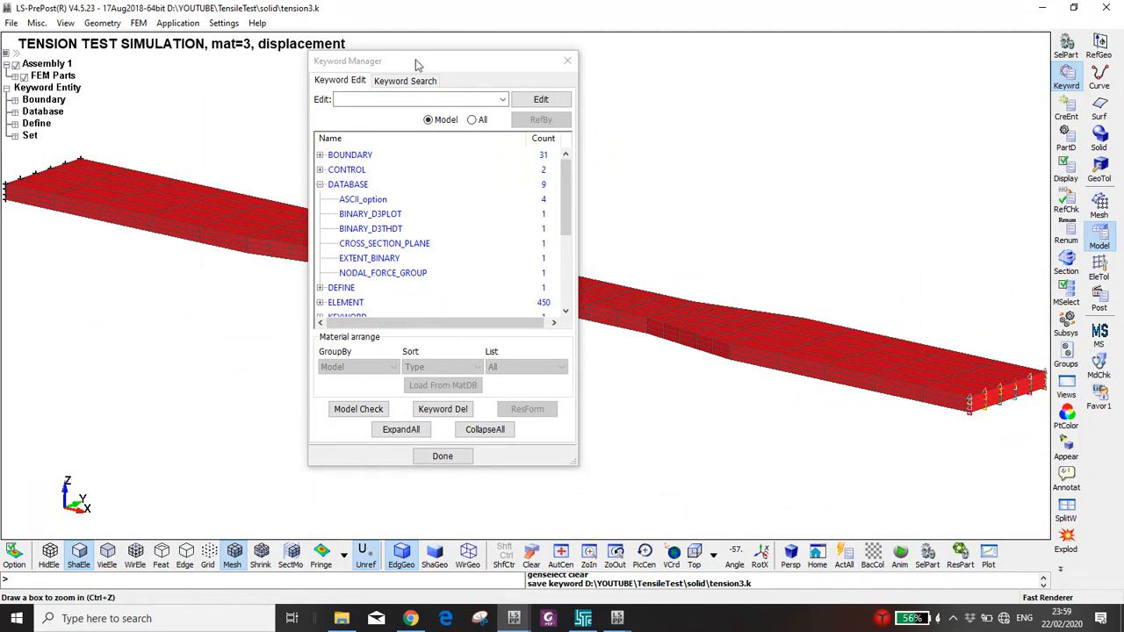
Open the solid model's DATABASE_NODAL_FORCE_GROUP keyword and check which node set its NSID is linked to.
left_click(617, 618)
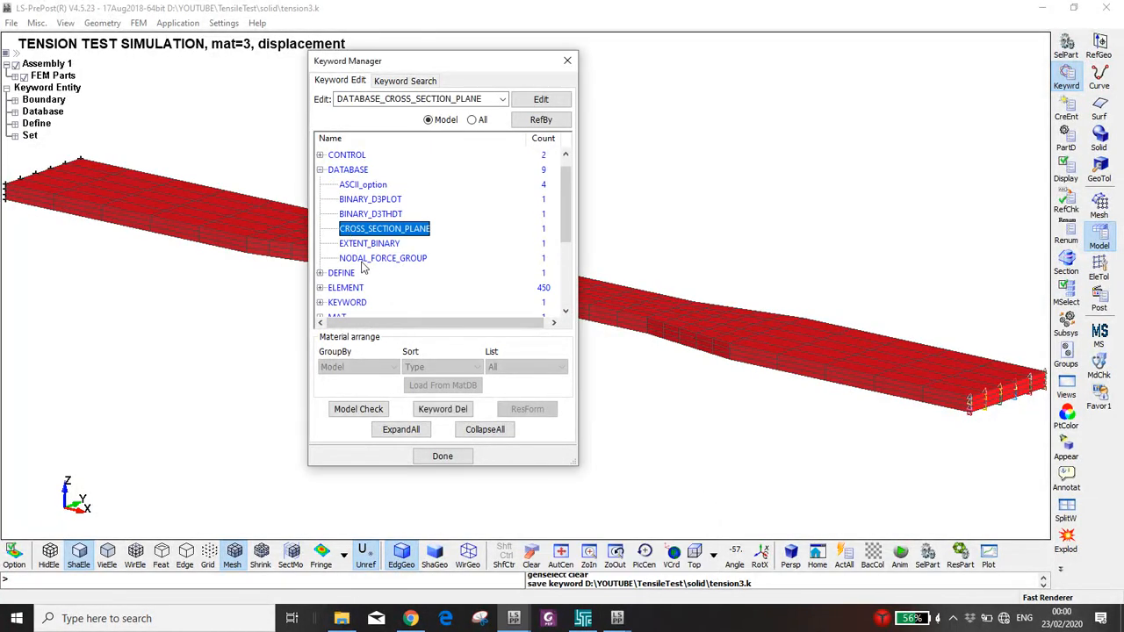
double_click(361, 255)
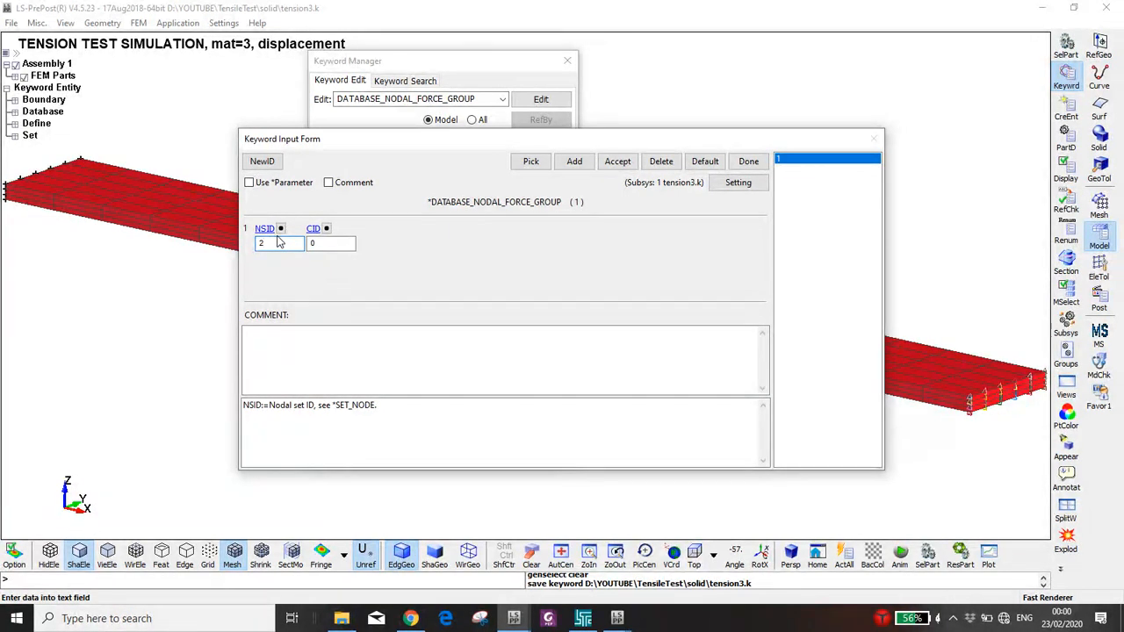
left_click(281, 228)
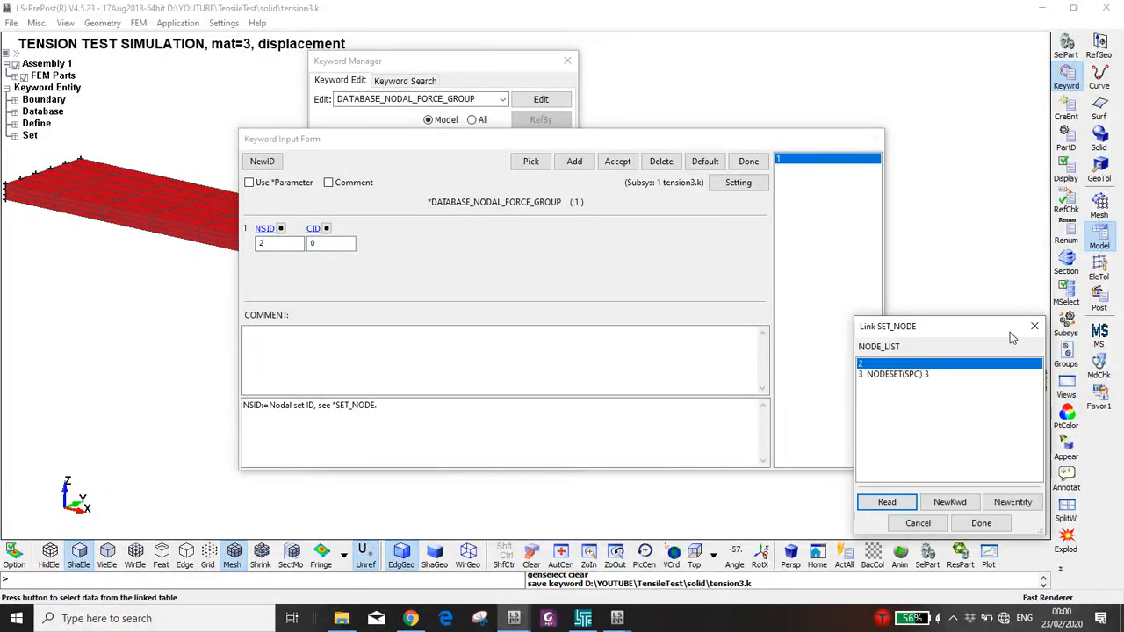
left_click(1035, 326)
left_click(751, 162)
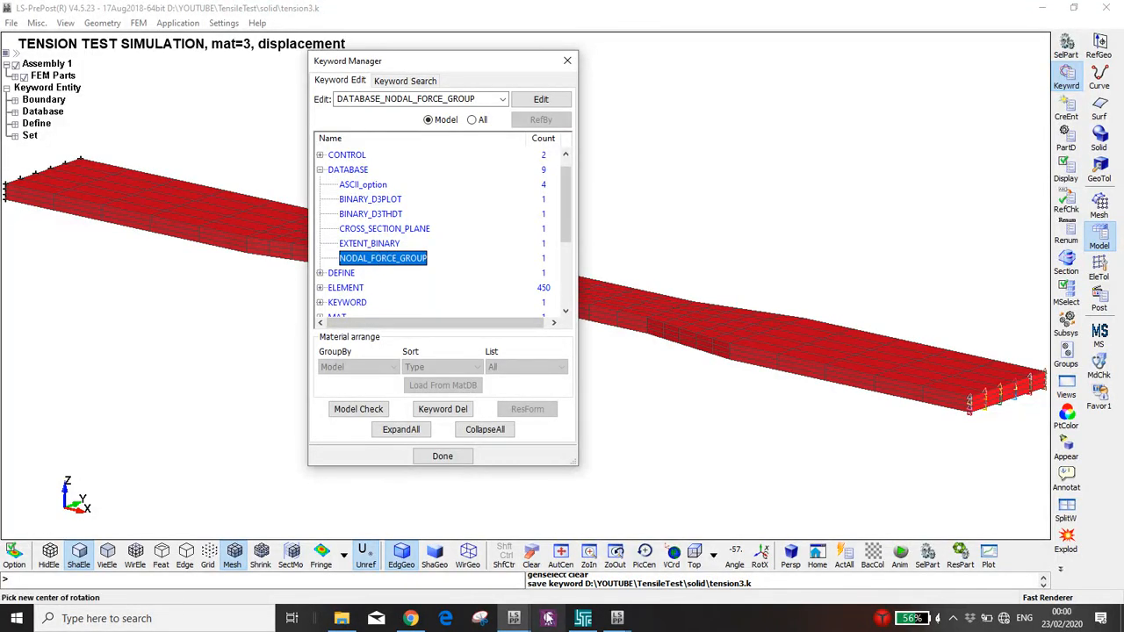
Return to the solid keyword model and open node set 2 for modification through the SET_NODE entity.
left_click(514, 620)
left_click(612, 565)
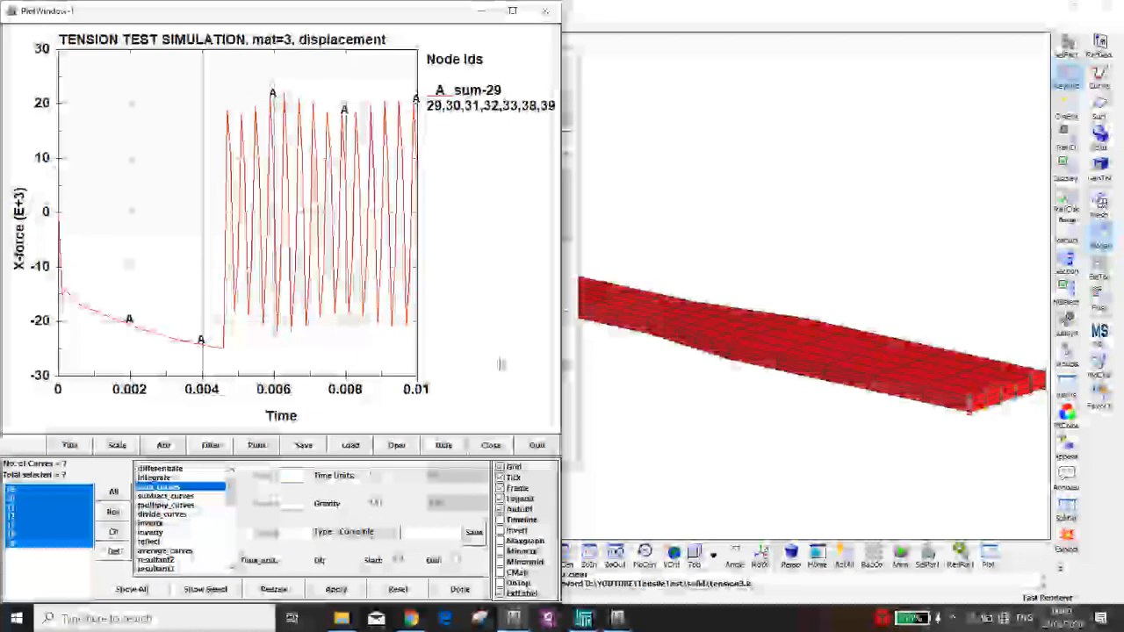
left_click(572, 298)
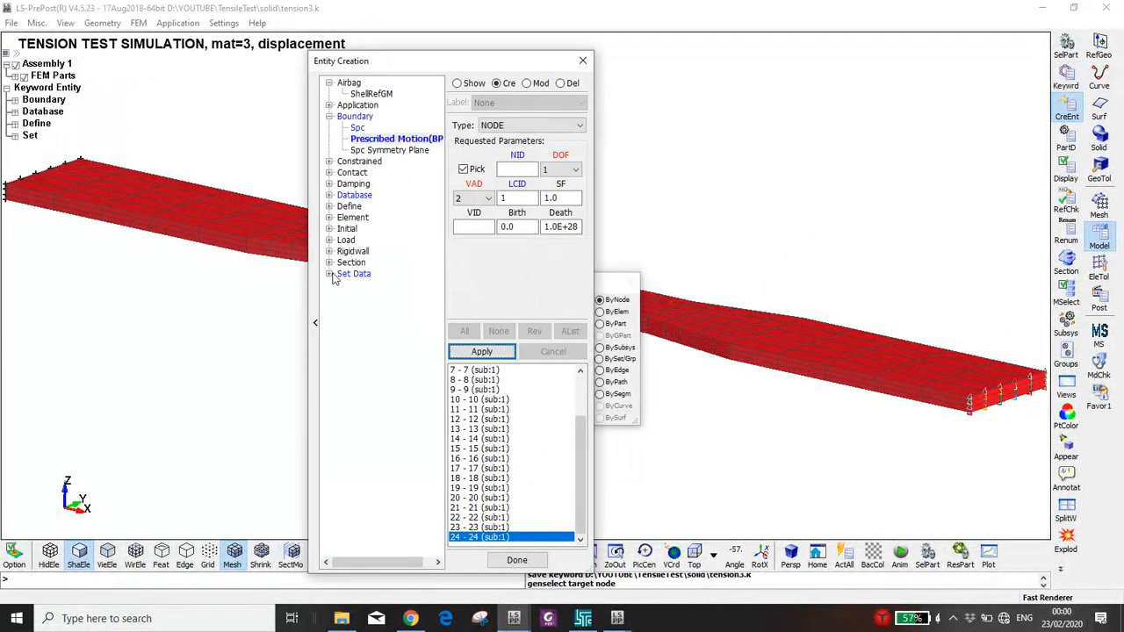
left_click(330, 274)
left_click(372, 286)
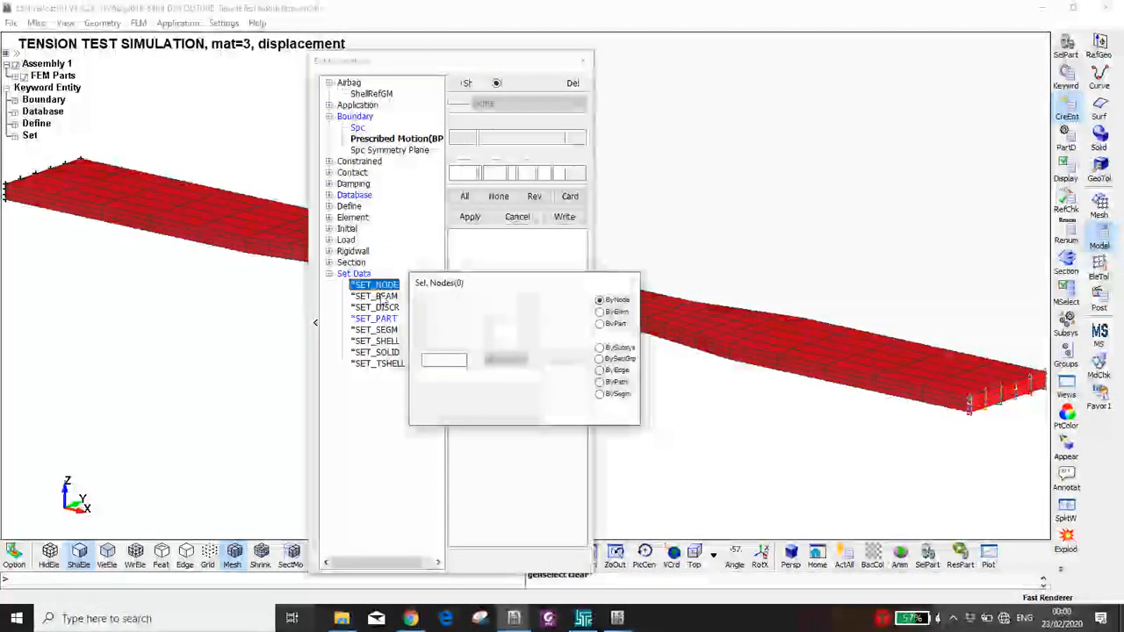
left_click(487, 237)
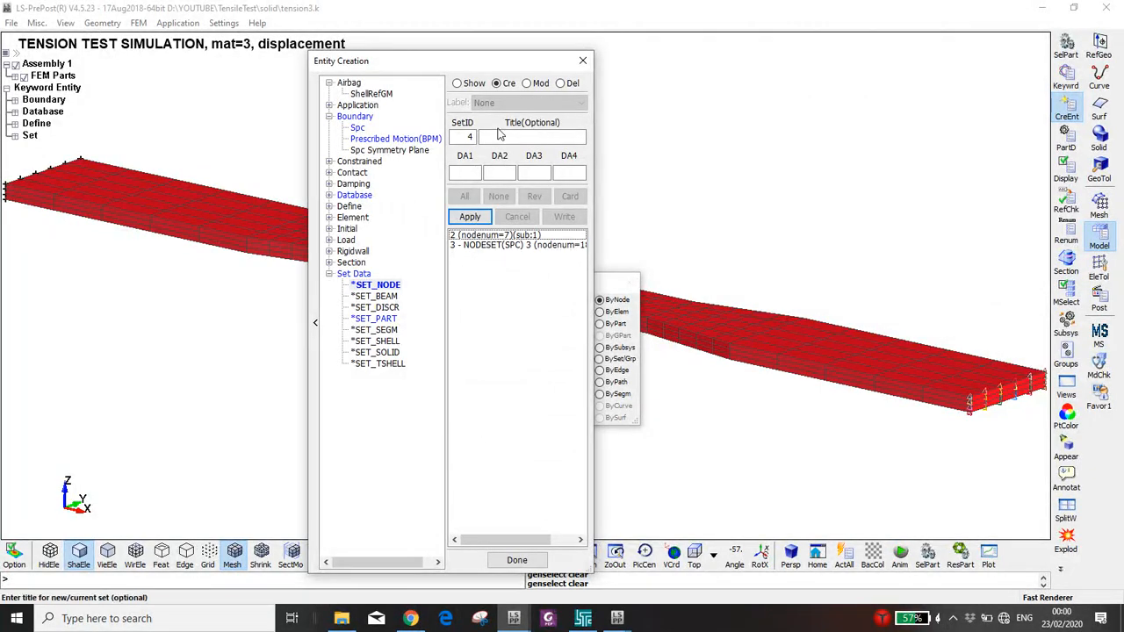
left_click(538, 83)
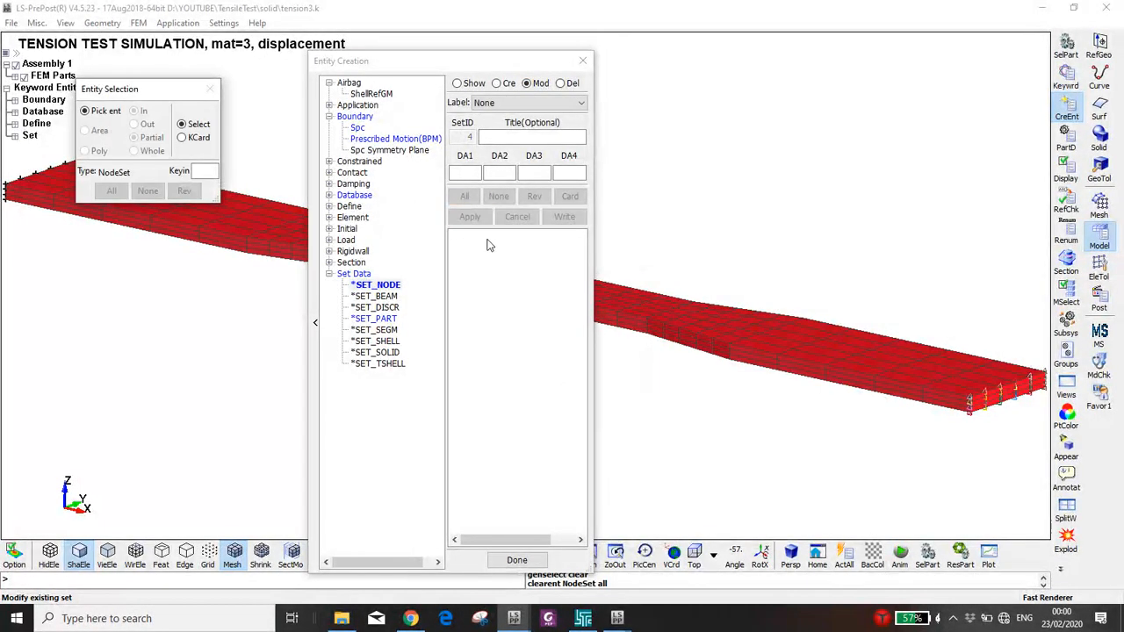
left_click(465, 83)
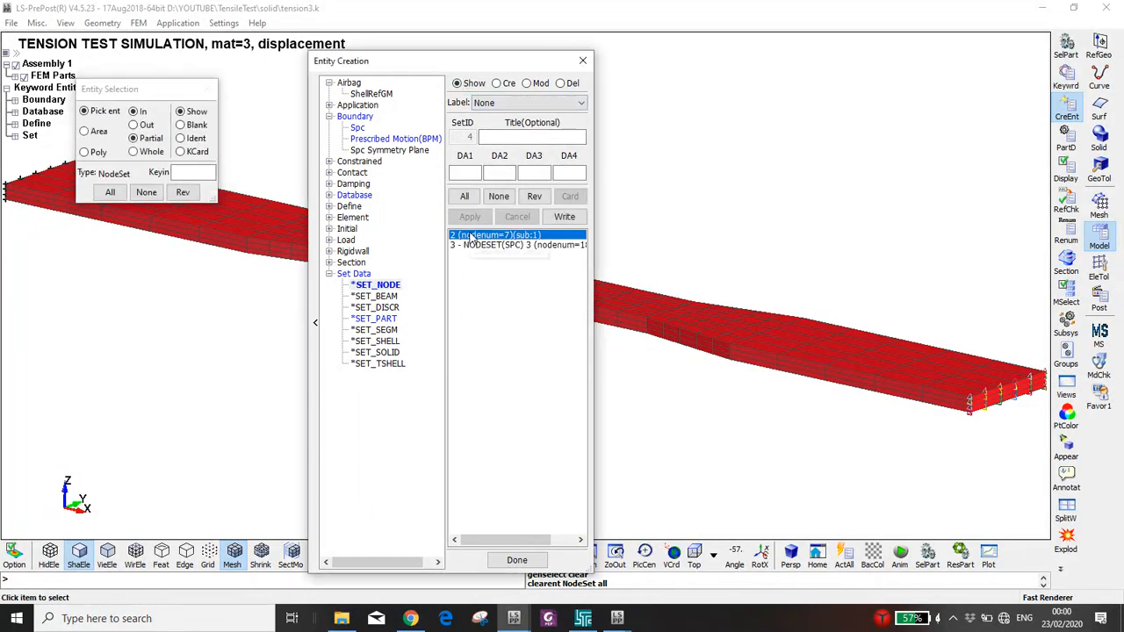
left_click(527, 85)
left_click(495, 235)
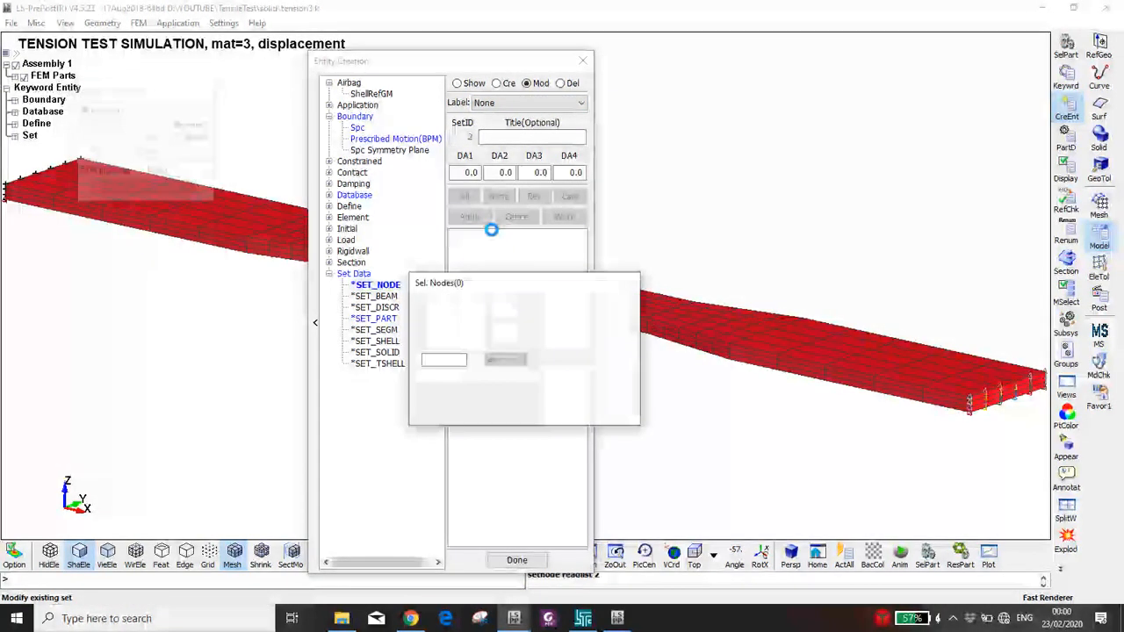
Extend node set 2 to all nodes of the specimen's end face using propagated element selection, and save the keyword file.
middle_click_drag(119, 186, 193, 208, "ctrl")
scroll(193, 208, "down", 7)
left_click_drag(171, 236, 235, 201, "ctrl")
scroll(236, 201, "up", 7)
middle_click_drag(116, 214, 253, 281, "ctrl")
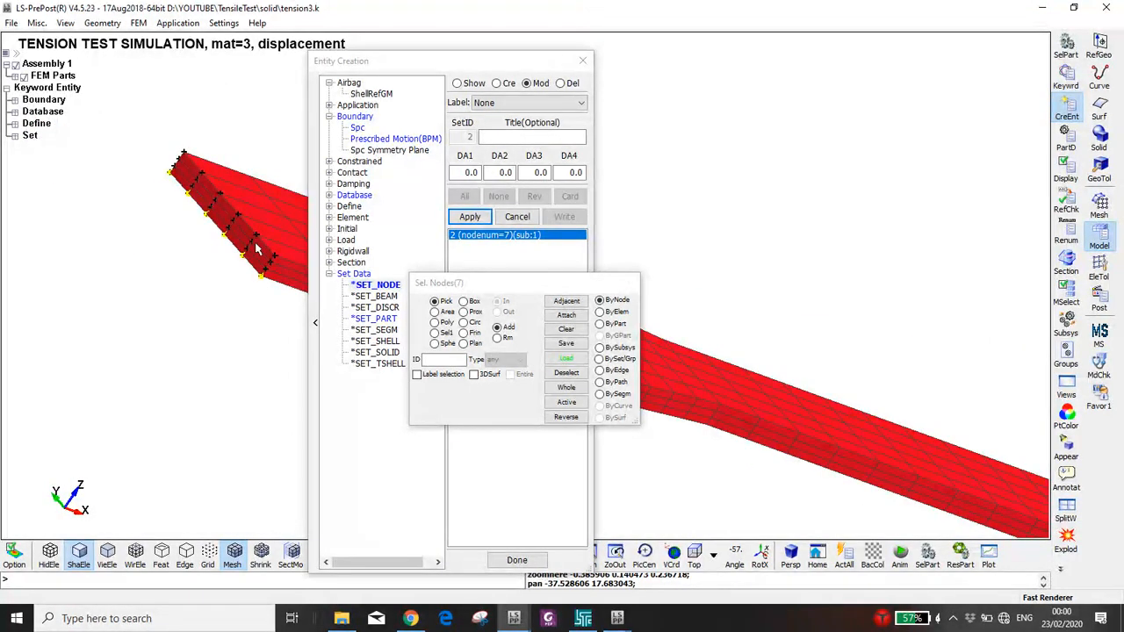
scroll(257, 255, "up", 2)
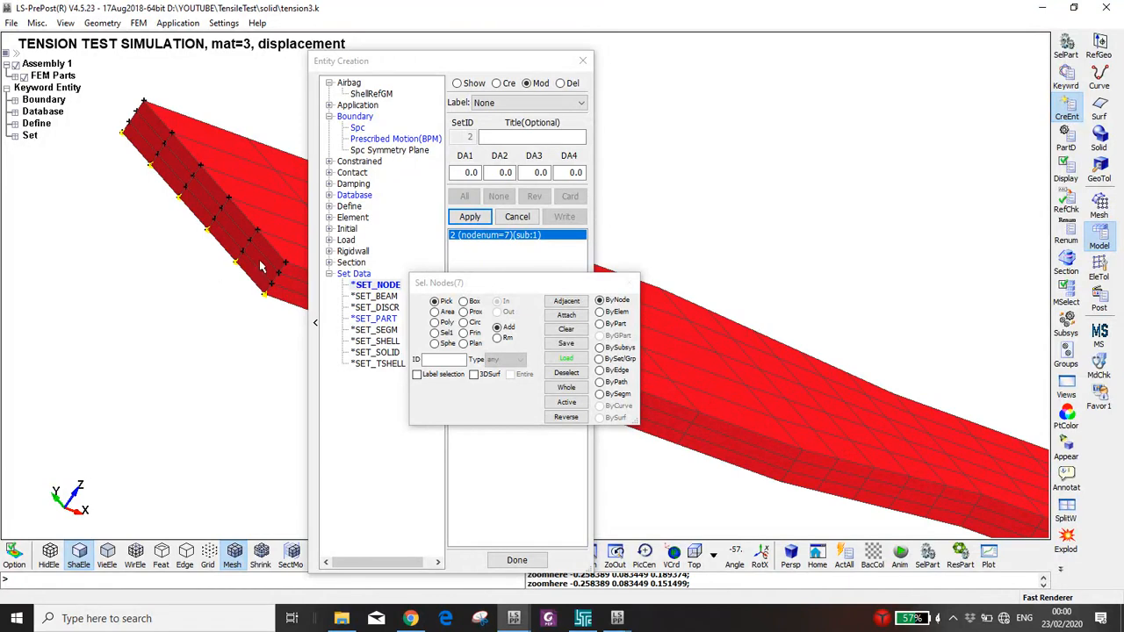
left_click_drag(477, 292, 652, 247)
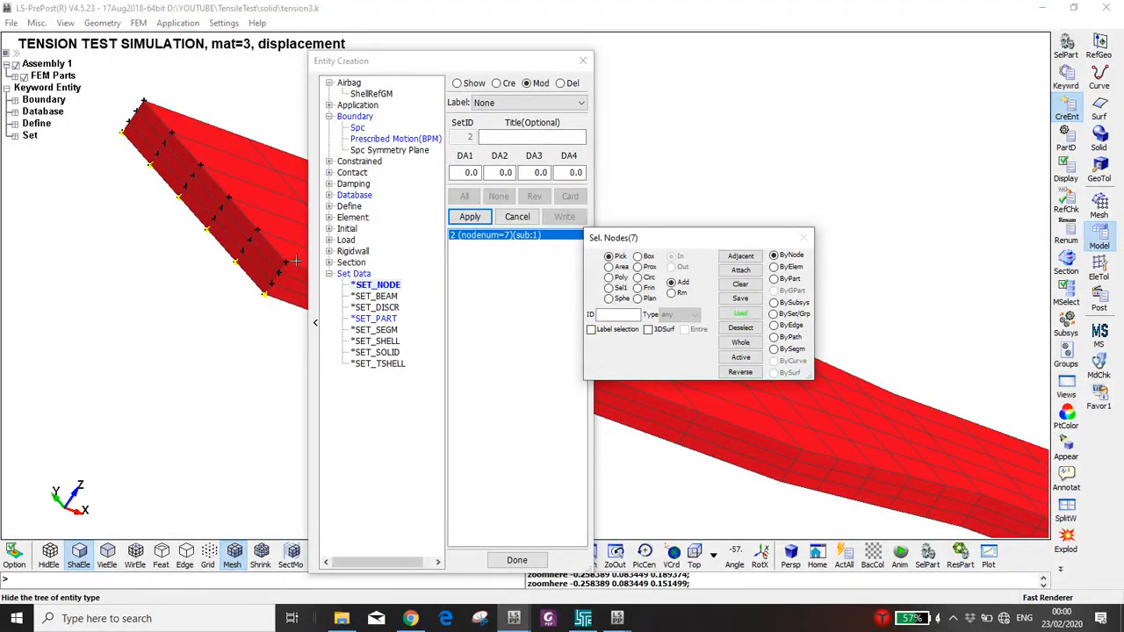
left_click(790, 267)
left_click(242, 230)
left_click(591, 343)
left_click(230, 242)
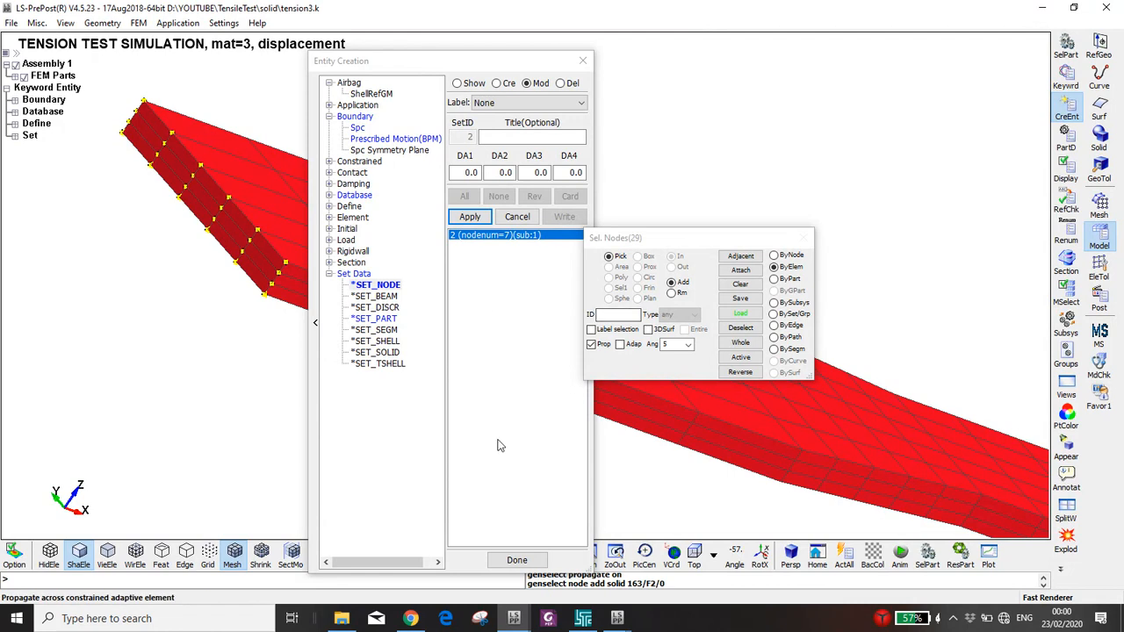
left_click(470, 216)
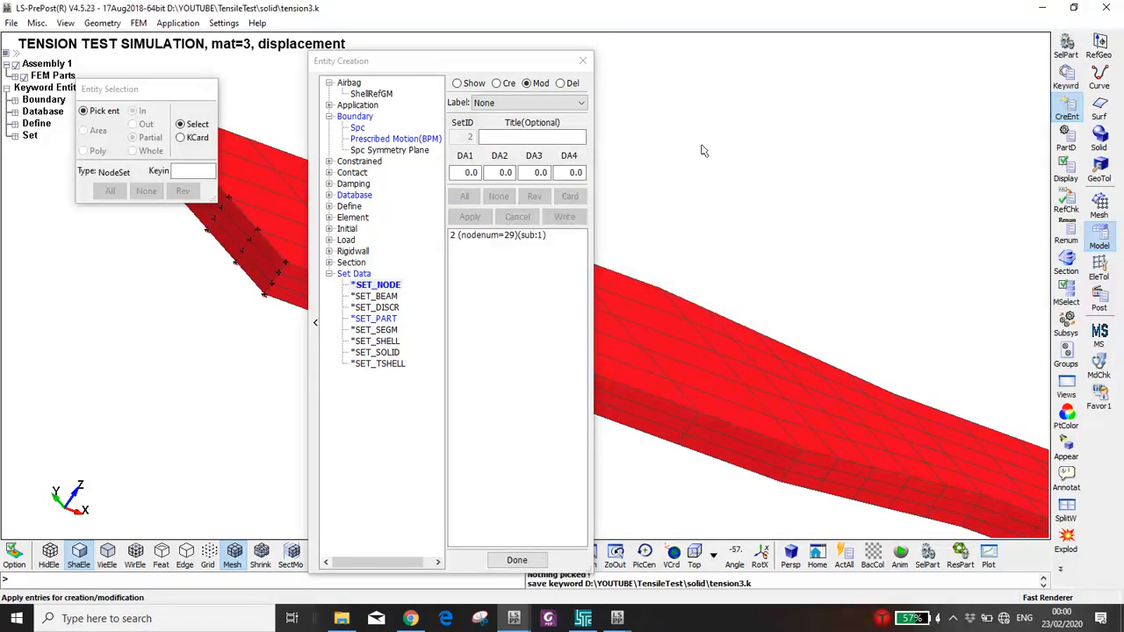
Close the old solid results window and rerun the last LS-DYNA job for the solid tension3.k in the Program Manager.
mouse_move(617, 618)
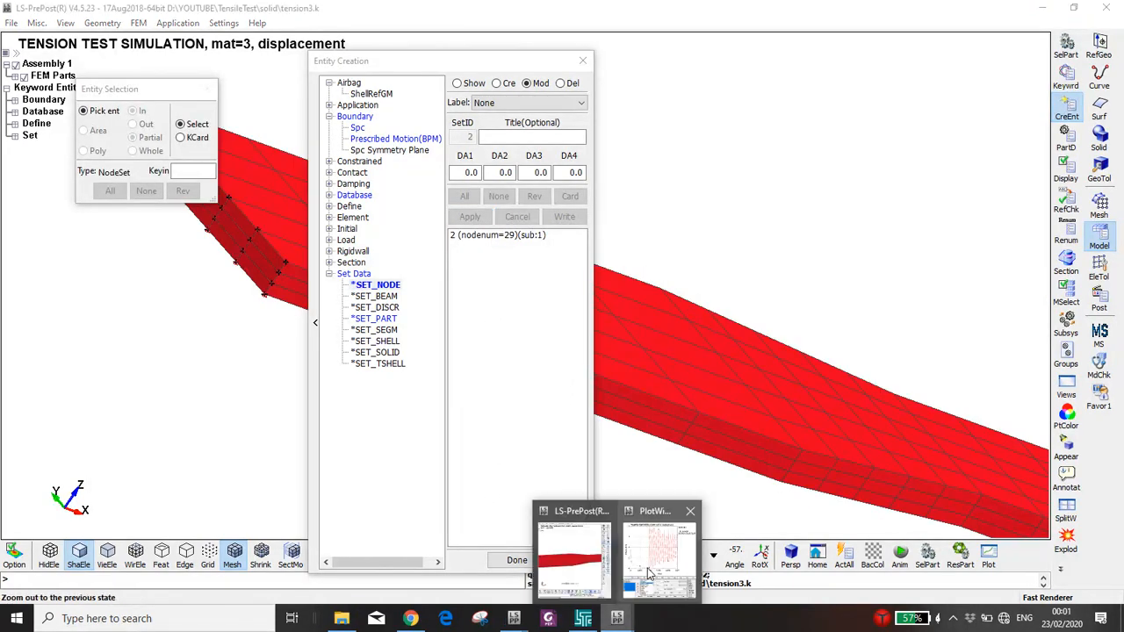
left_click(573, 555)
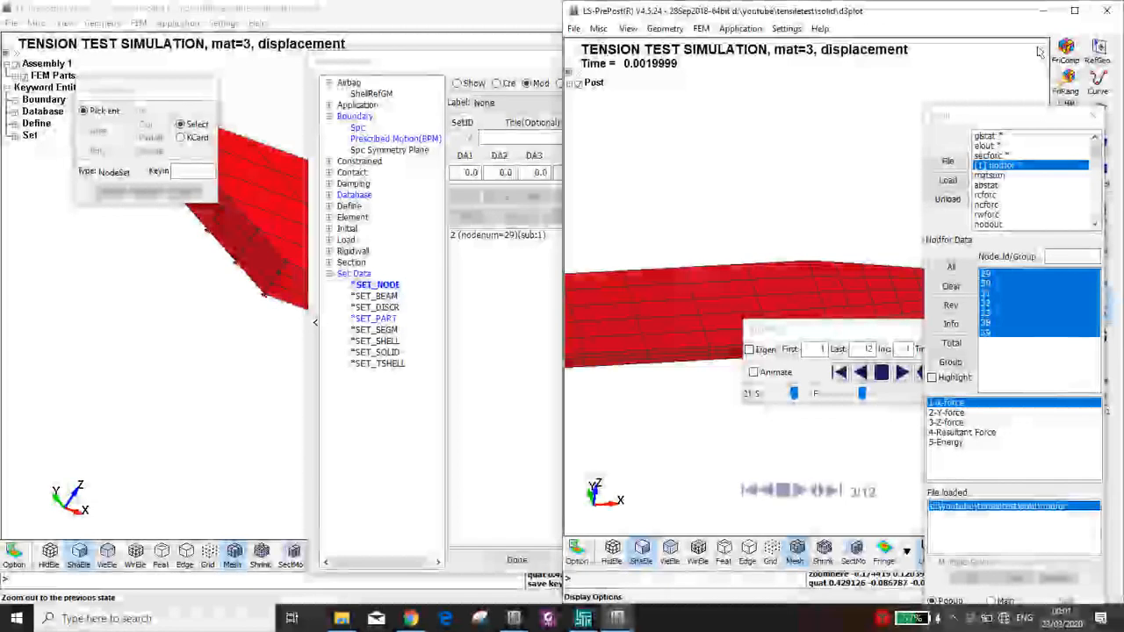
left_click(1100, 17)
left_click(741, 186)
left_click(584, 618)
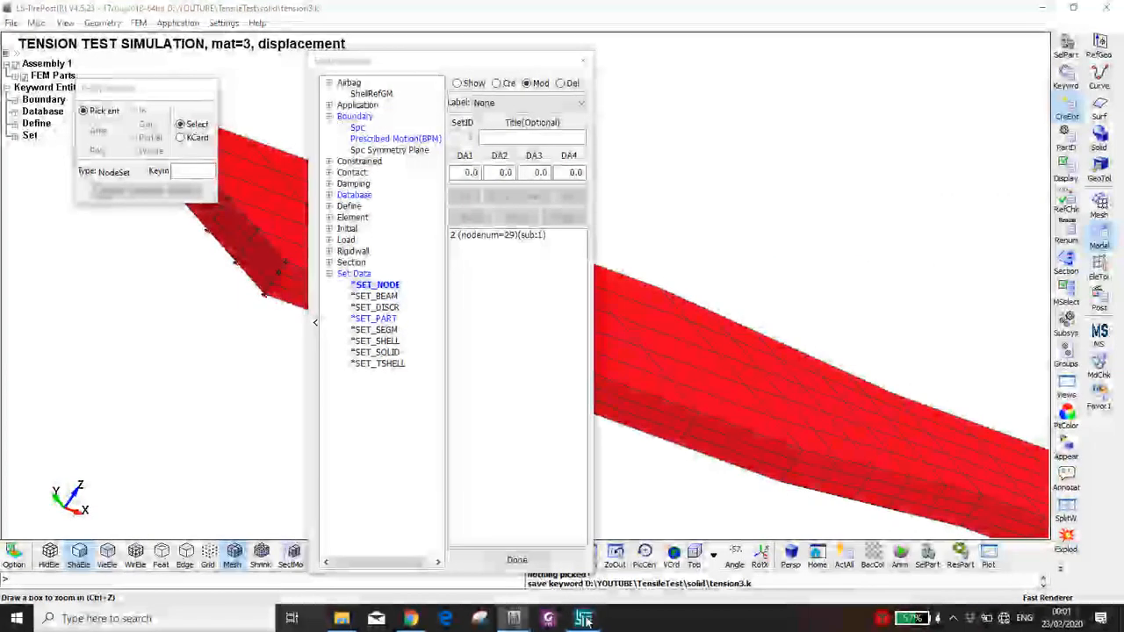
left_click(223, 104)
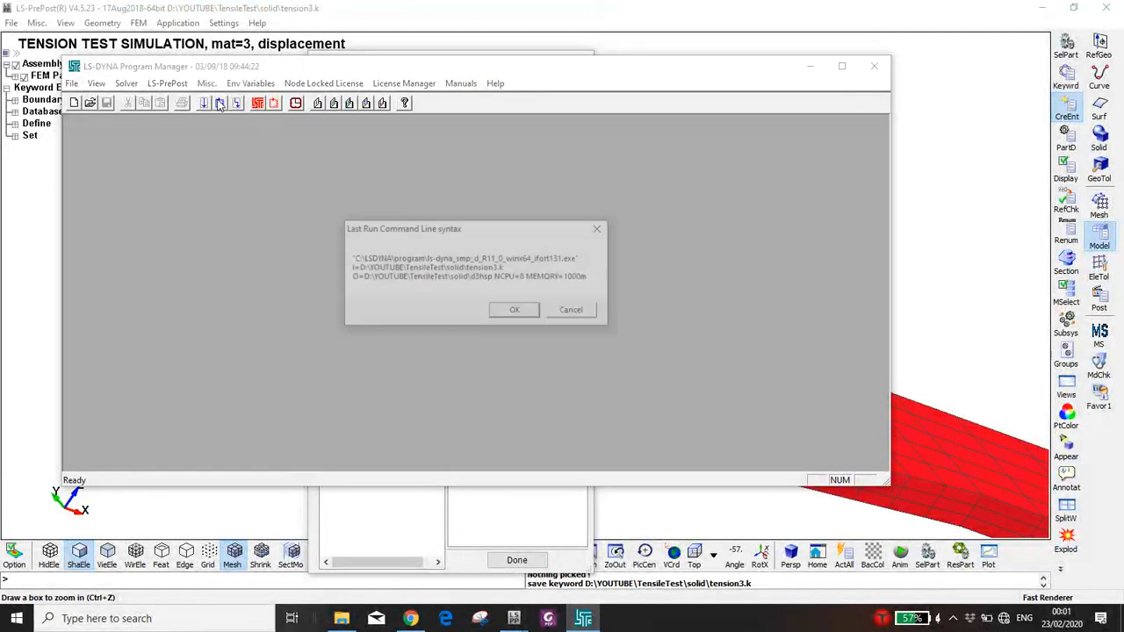
left_click(516, 312)
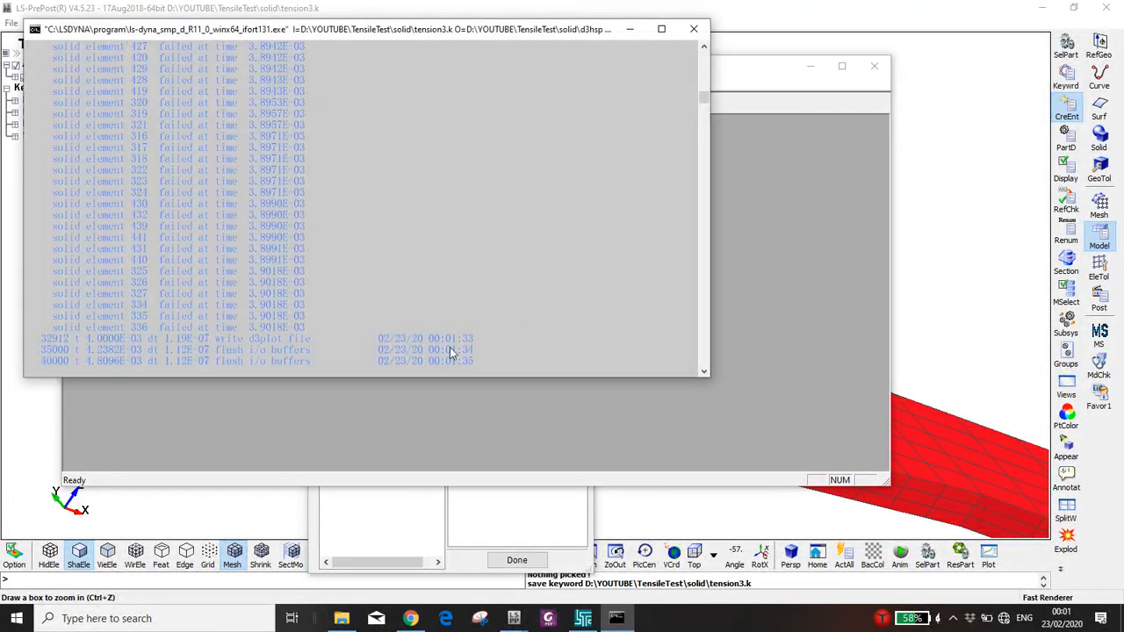
Open the solid run's last d3plot for post-processing and check the solver's progress.
left_click(309, 432)
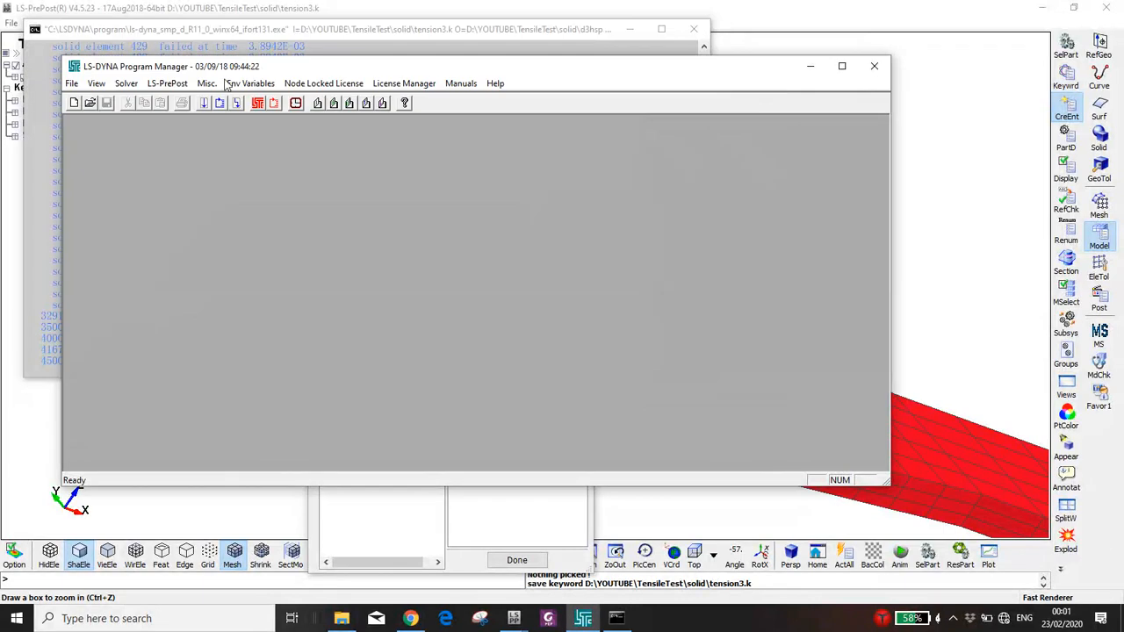
left_click(278, 103)
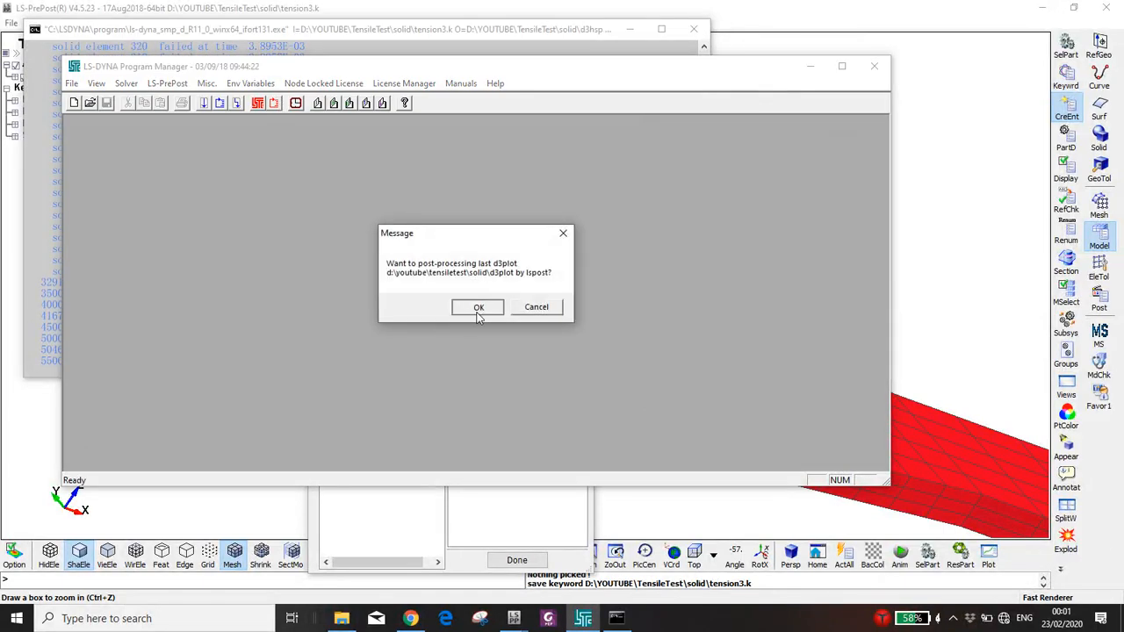
left_click(478, 309)
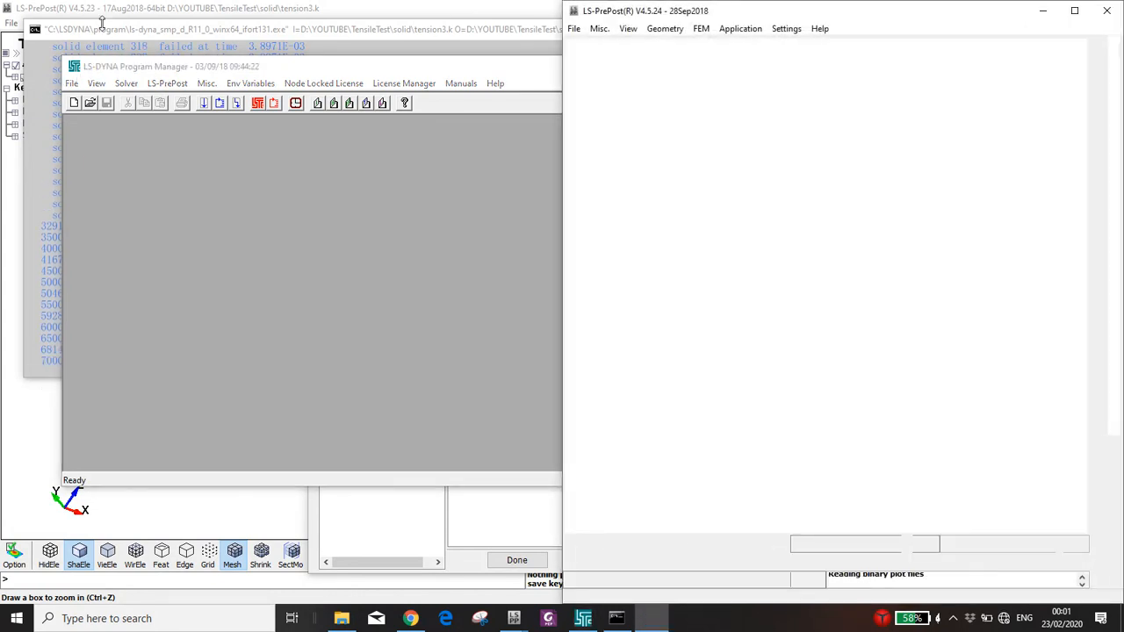
left_click(101, 27)
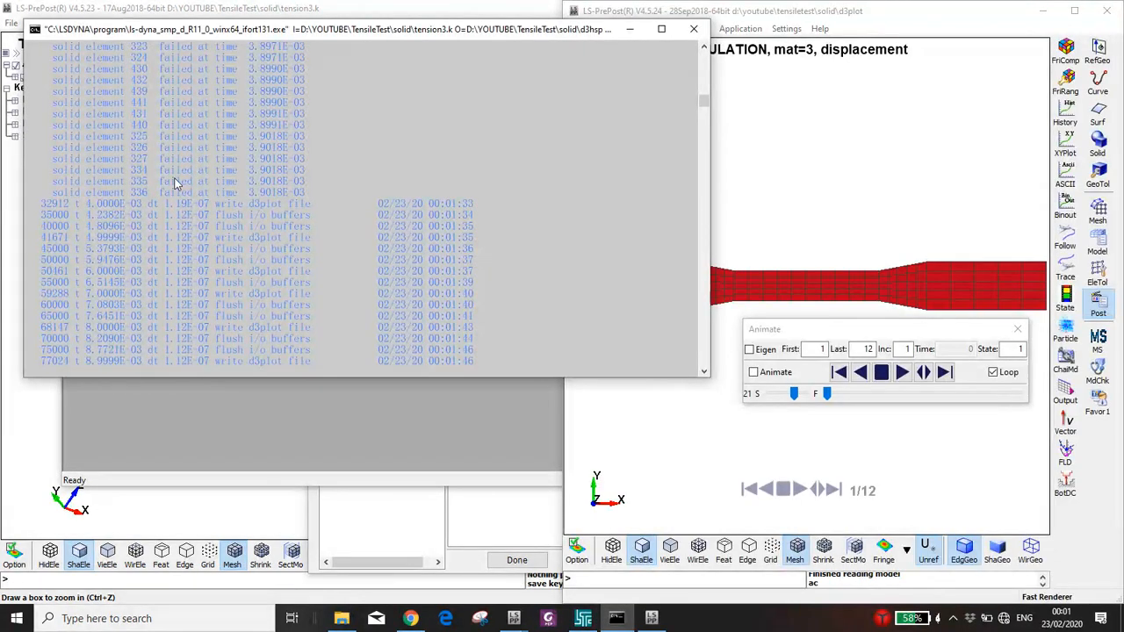
left_click(789, 201)
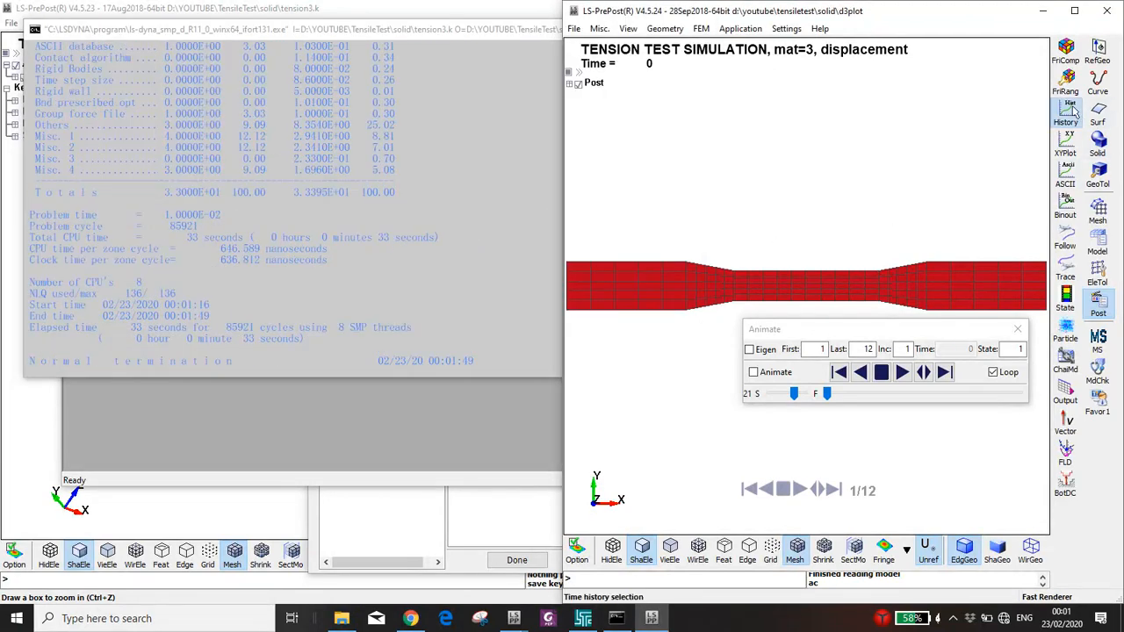
Close the finished solver console and load the nodfor ASCII file for the new solid results.
left_click(1065, 114)
left_click_drag(991, 119, 922, 113)
left_click(1066, 176)
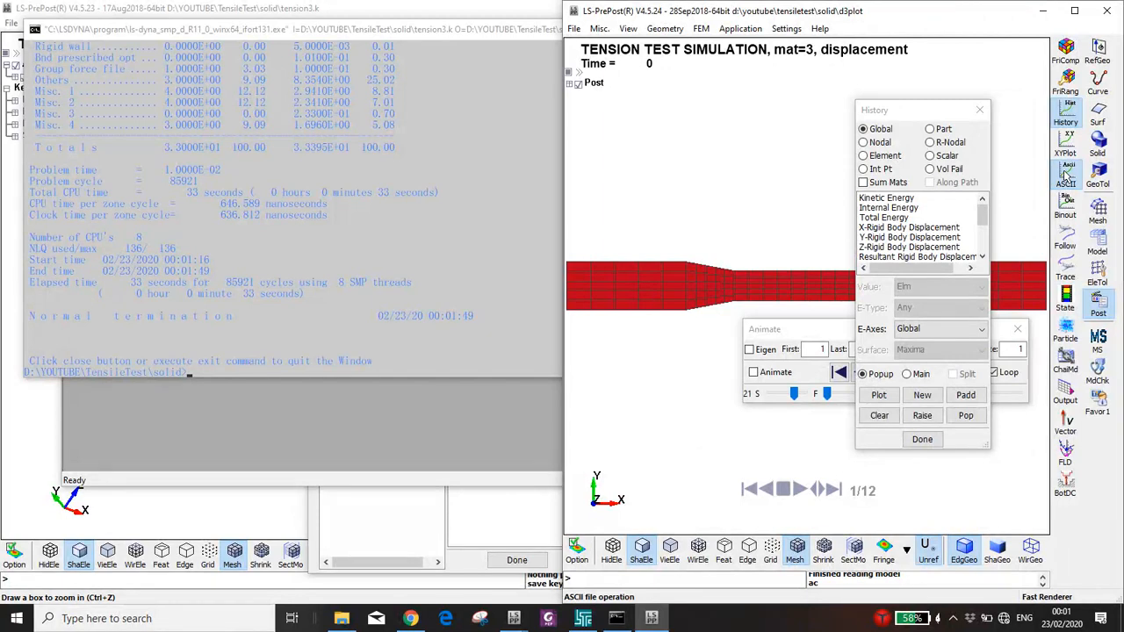
left_click(520, 42)
left_click(694, 29)
left_click(931, 159)
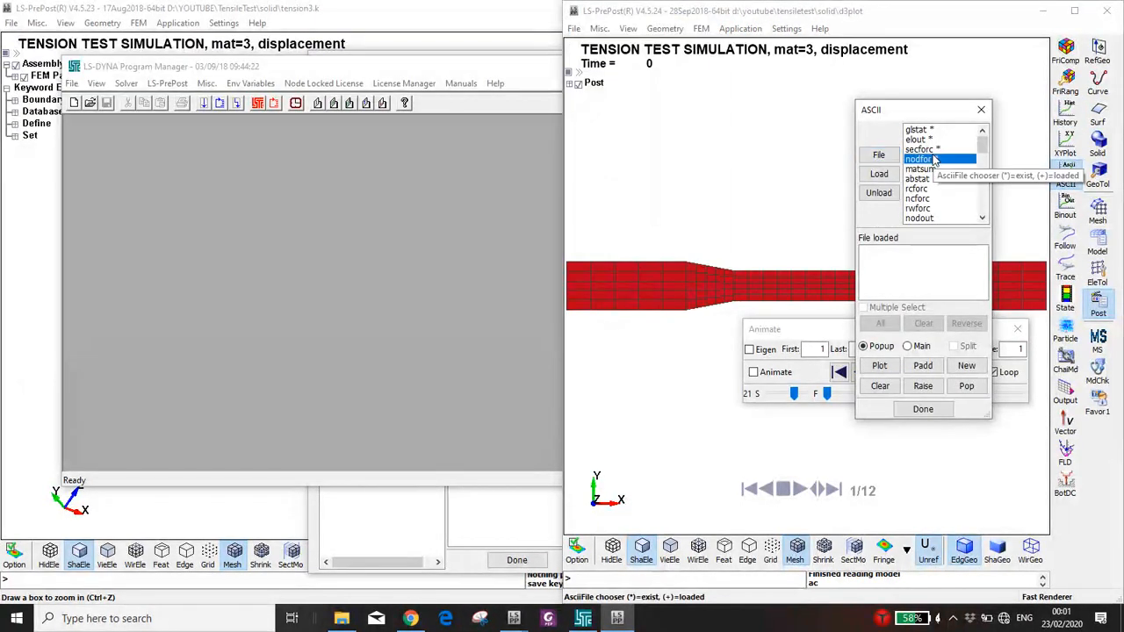
left_click(885, 174)
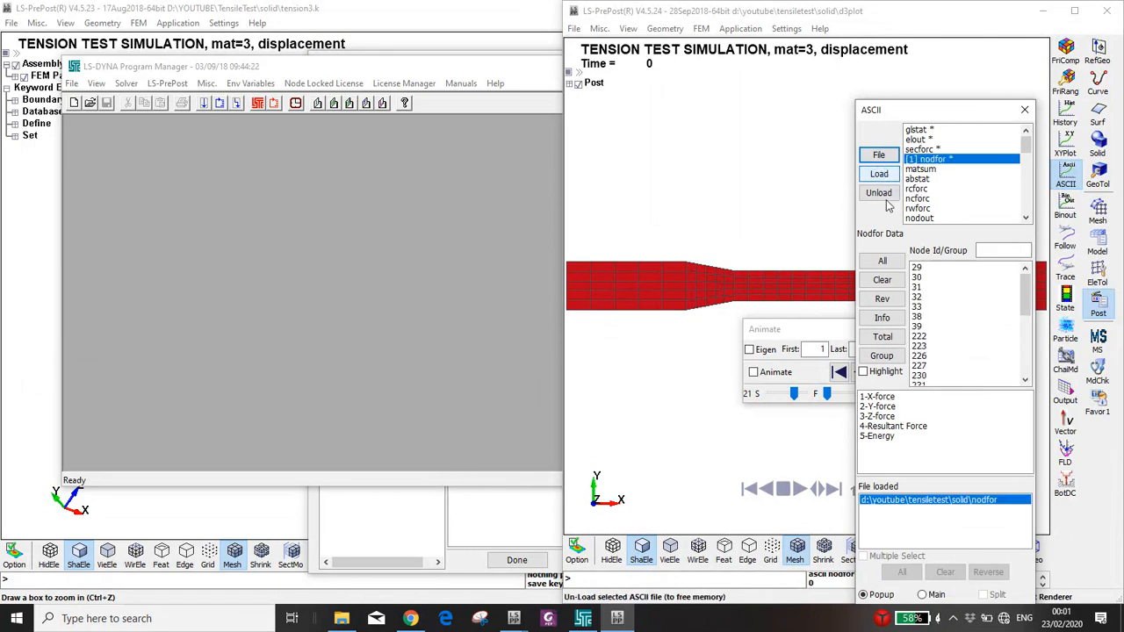
Plot the X-force of all nodes in the solid run's nodfor data.
mouse_move(1023, 300)
left_mouse_down()
mouse_move(1019, 365)
mouse_move(1021, 307)
left_mouse_up()
left_click(882, 261)
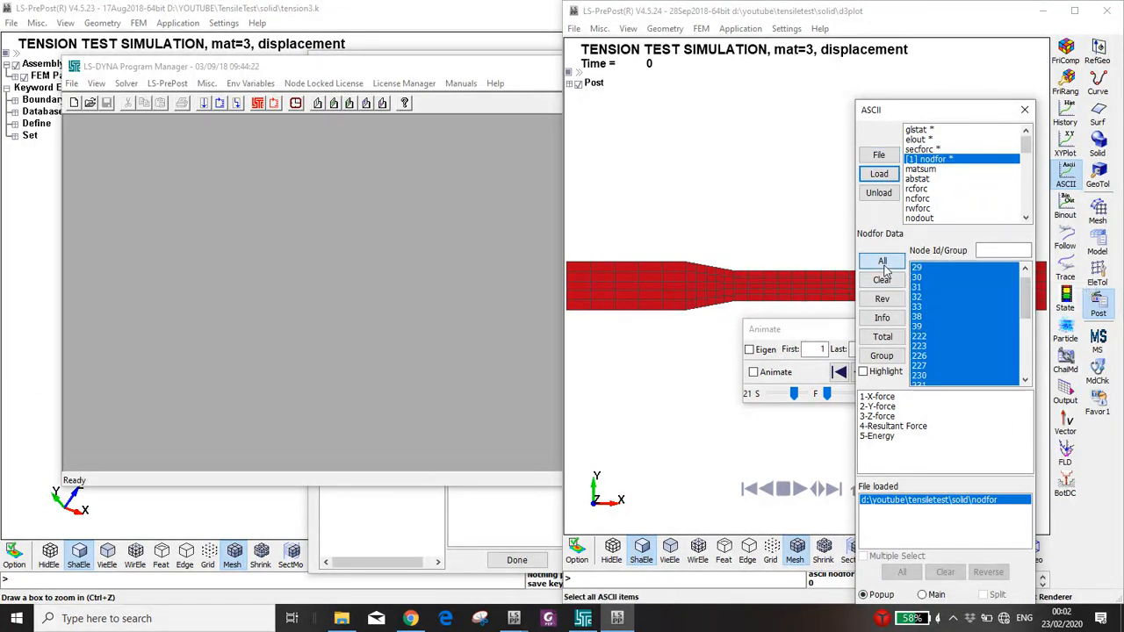
left_click(877, 396)
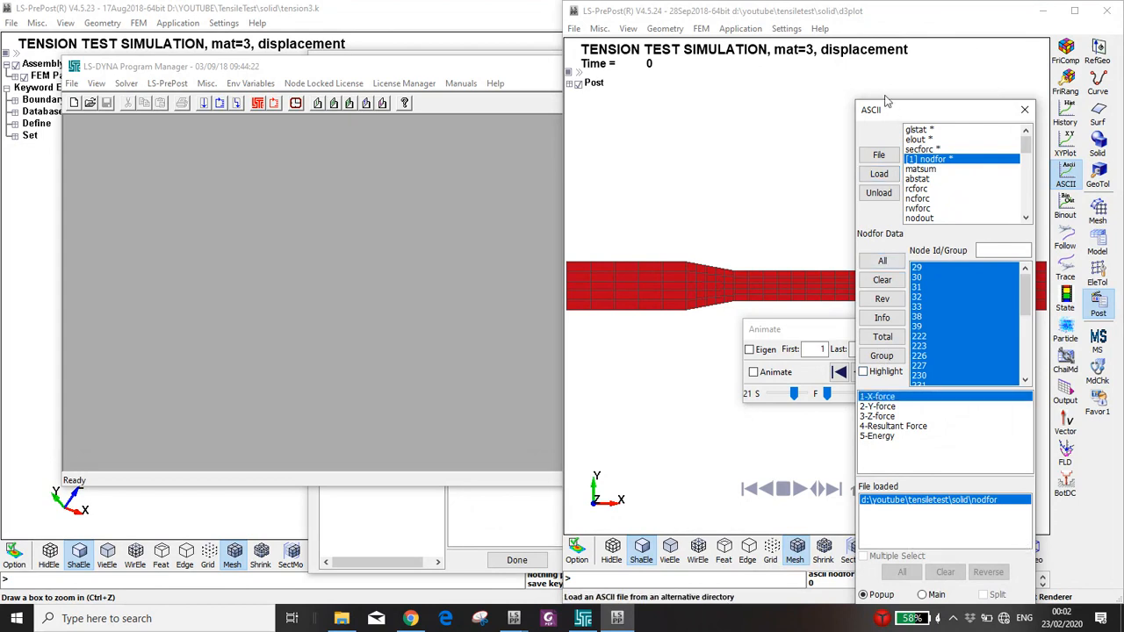
left_click_drag(897, 115, 854, 51)
left_click(857, 551)
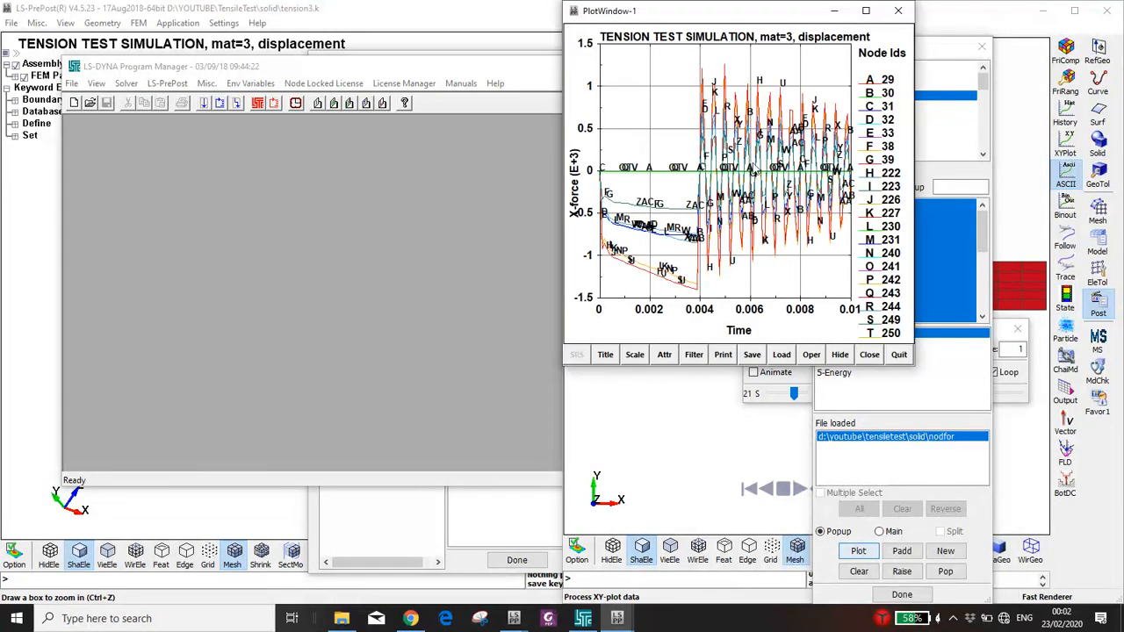
Maximize the solid force plot and combine all its curves with sum_curves.
left_click(867, 11)
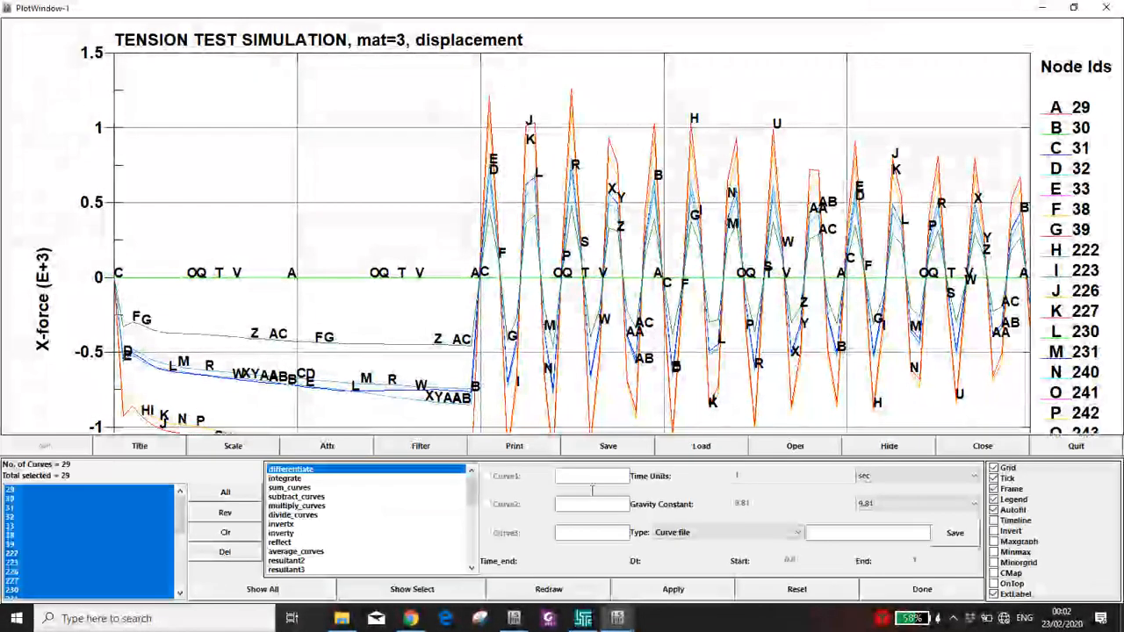
left_click(290, 487)
left_click(673, 589)
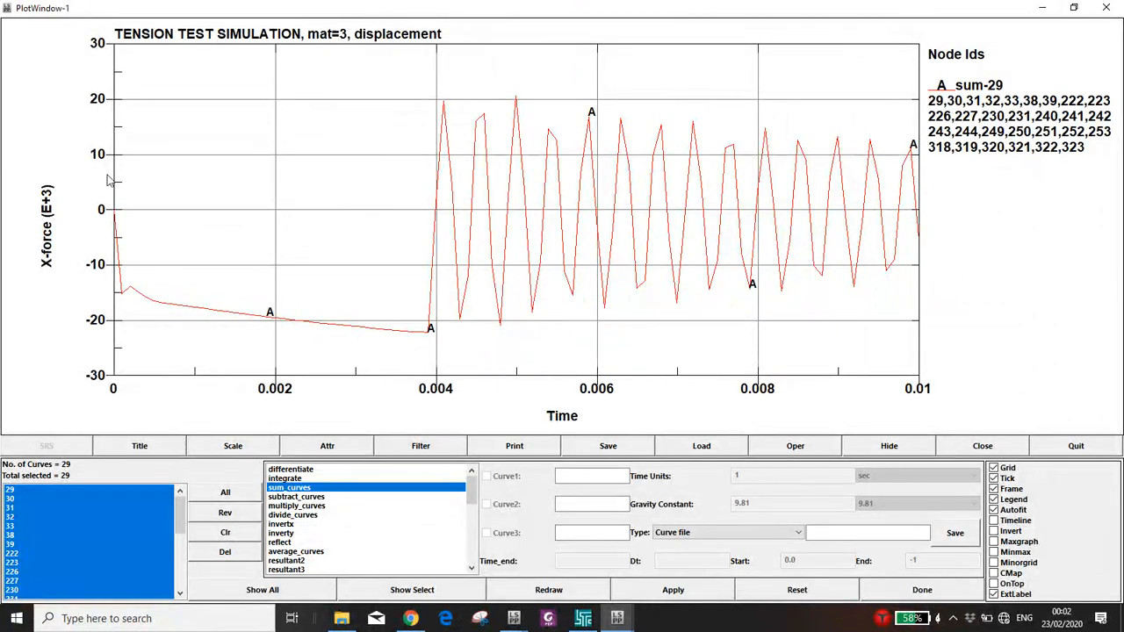
Bring the shell results forward, replot the X-force of its nodfor nodes and combine the curves with sum_curves.
left_click(514, 618)
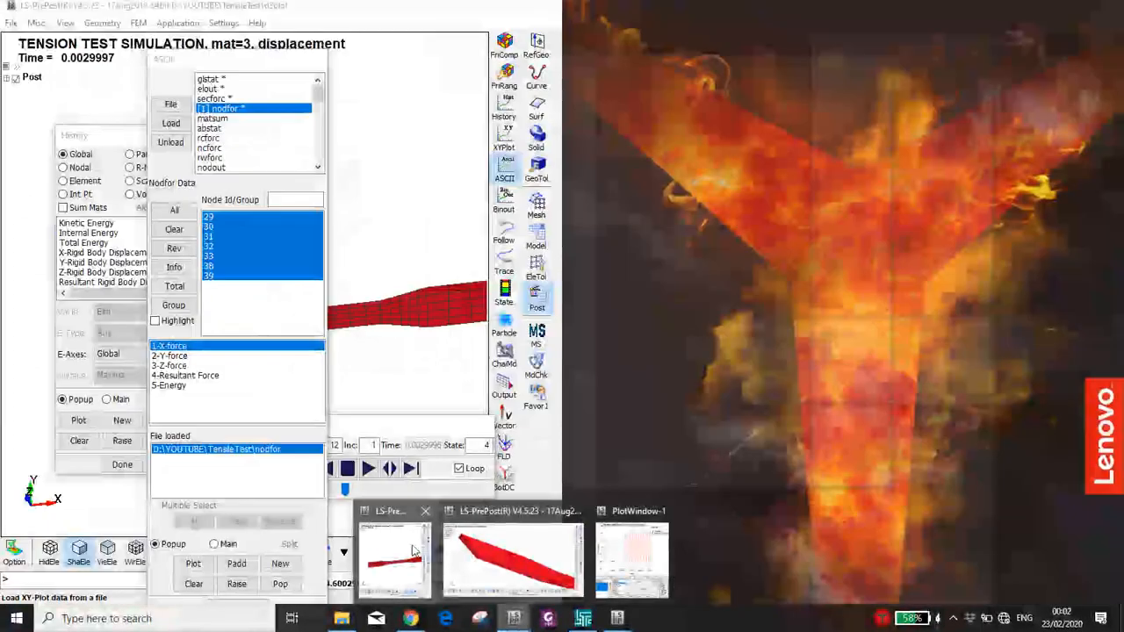
left_click(518, 549)
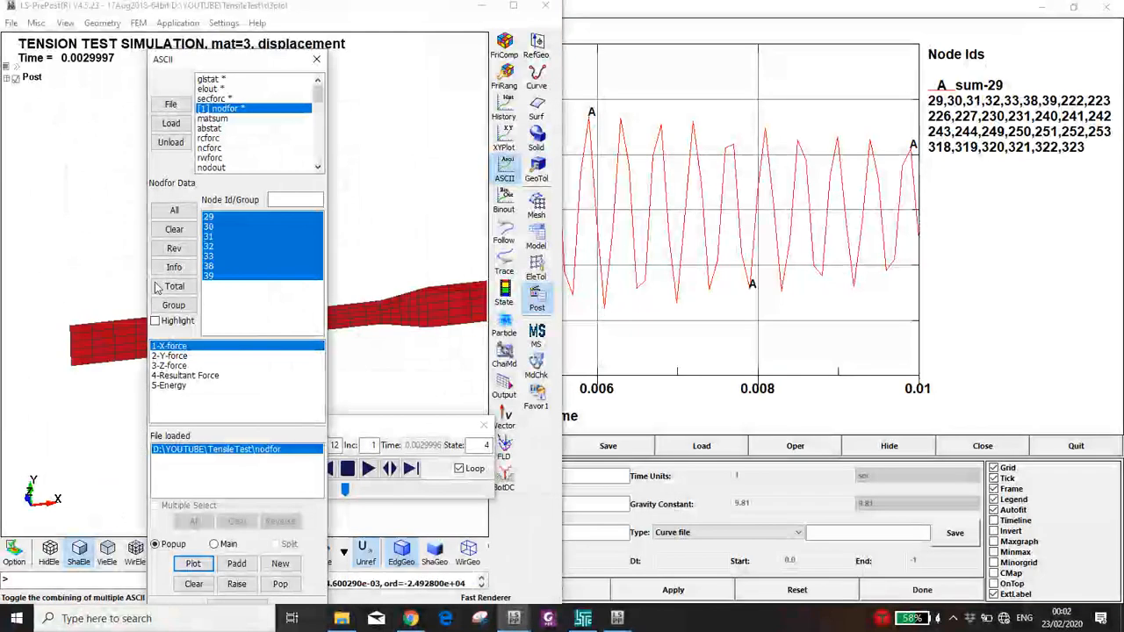
left_click(193, 563)
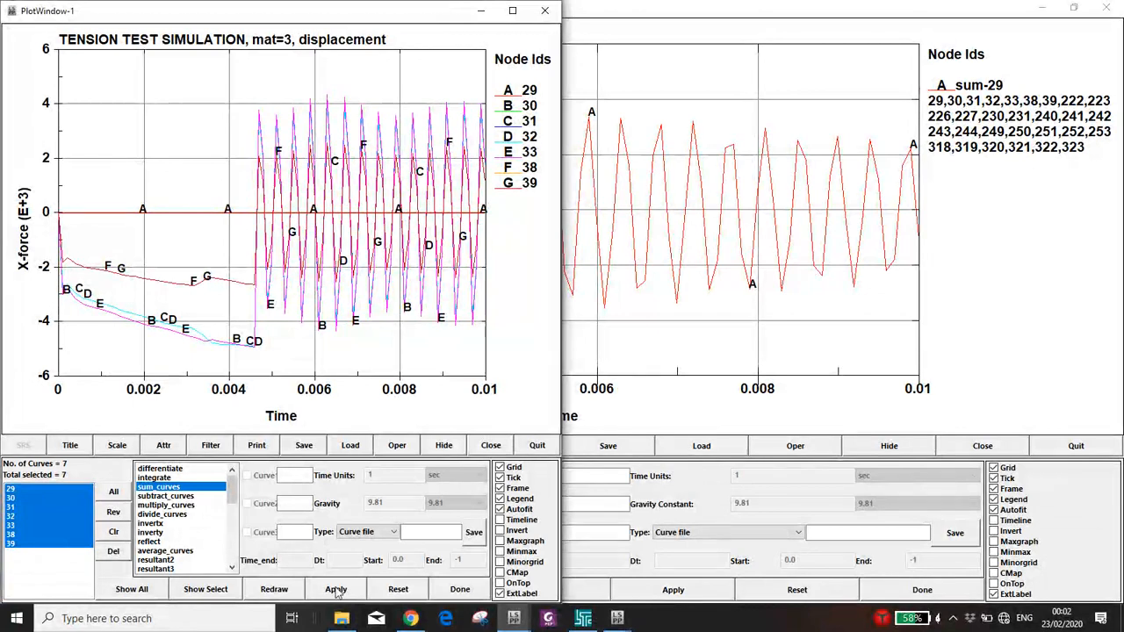
left_click(337, 589)
Tile the summed solid force plot beside the summed shell force plot for comparison.
left_click(676, 13)
left_click_drag(589, 11, 1123, 88)
left_click(234, 165)
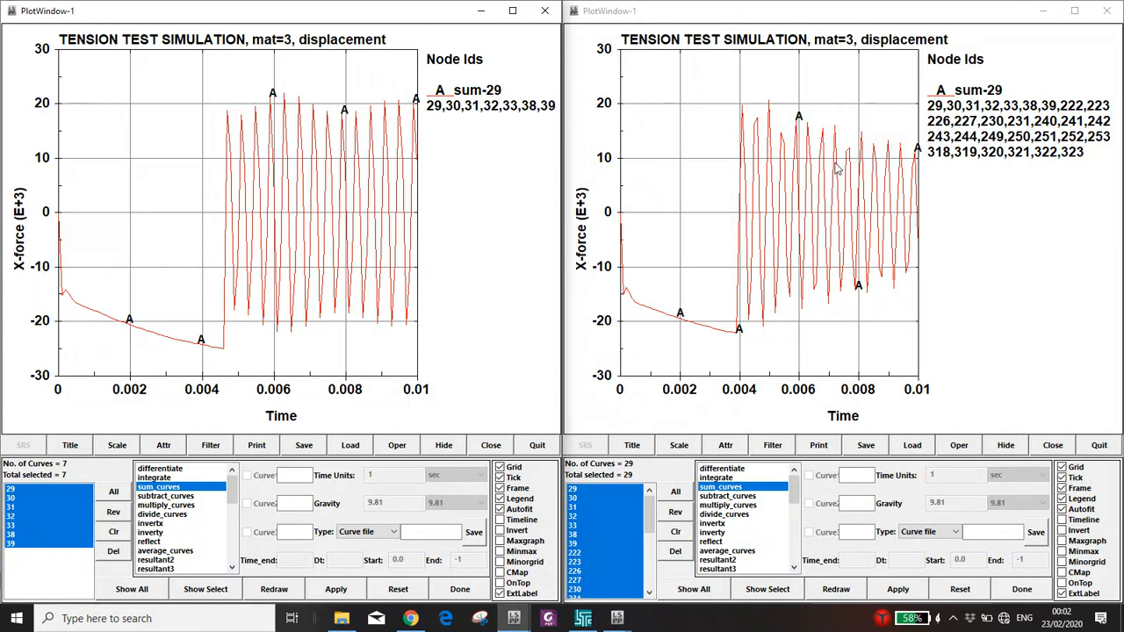
Close both force plots and open the History tool for the solid results.
left_click(544, 10)
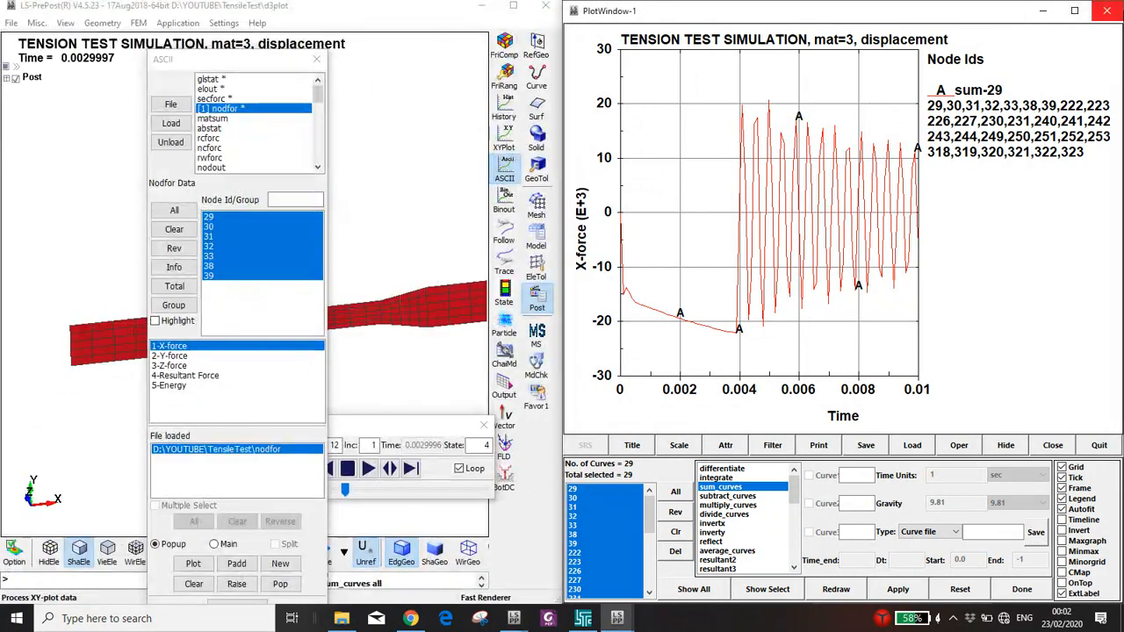
left_click(1106, 11)
left_click(1065, 114)
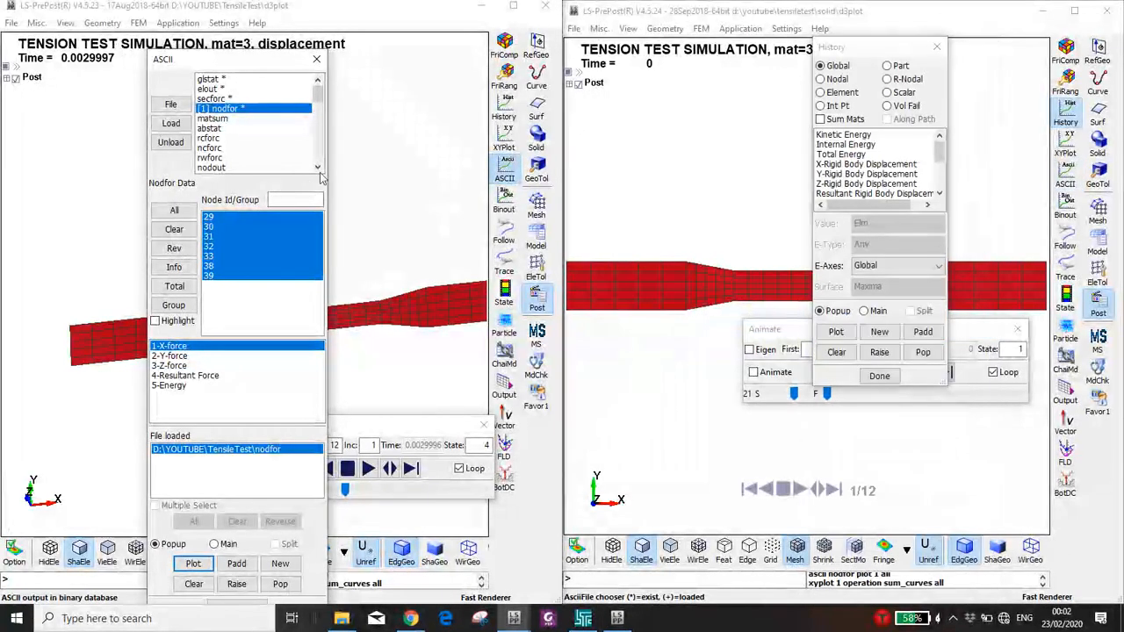
Clear the plotting dialog off the first tension test model and play its animation.
left_click(389, 143)
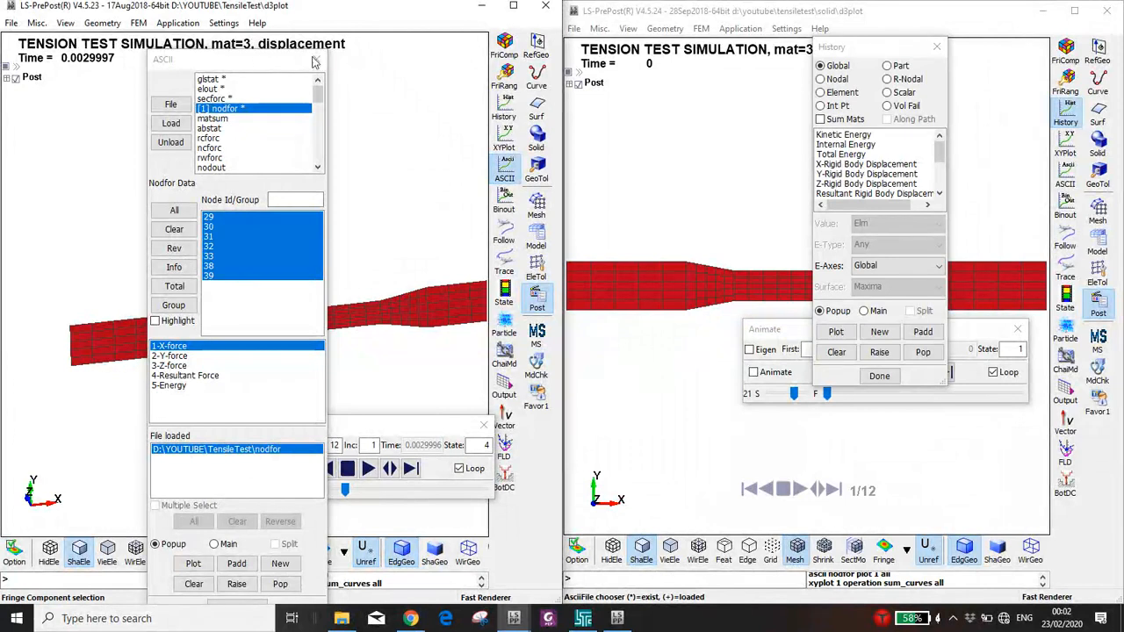
left_click(503, 110)
left_click_drag(261, 58, 18, 354)
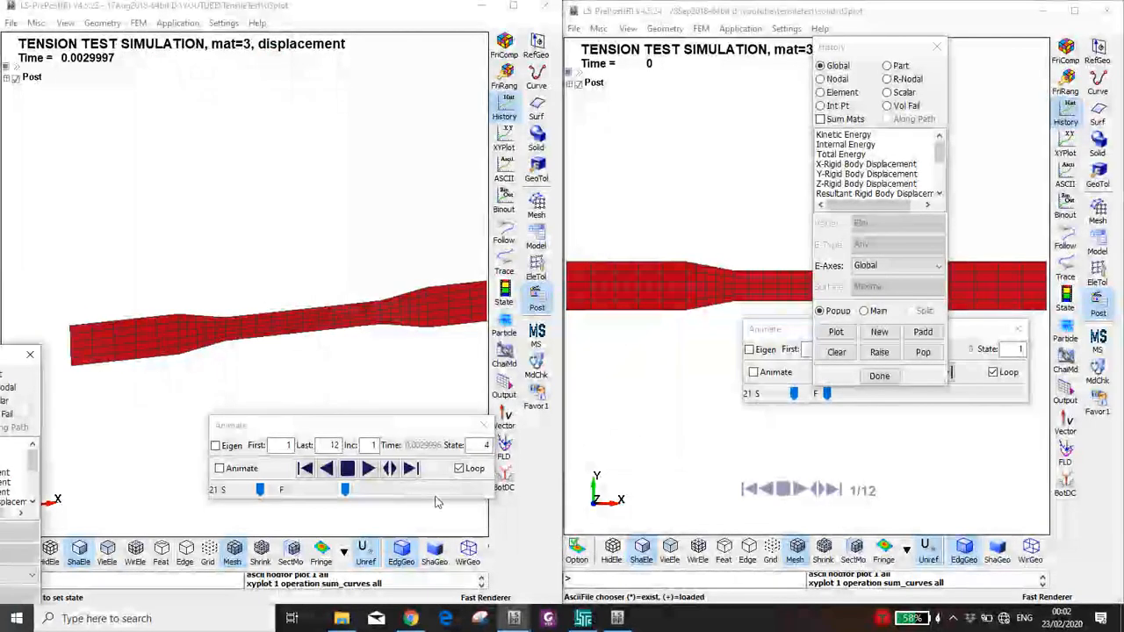
left_click(423, 475)
left_click(368, 468)
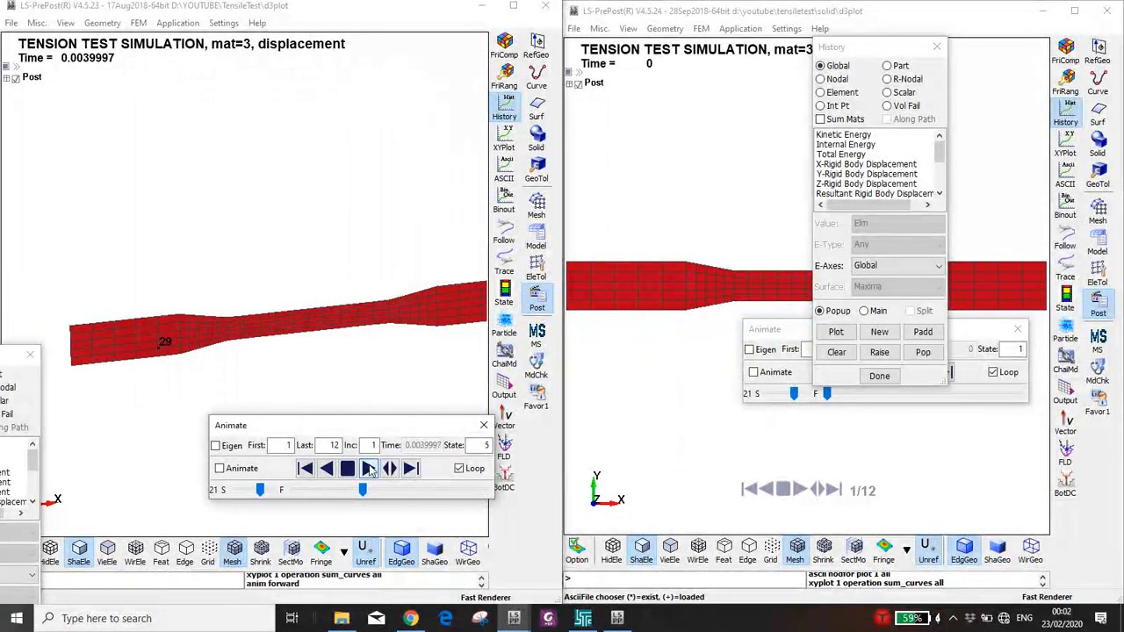
left_click(348, 468)
Step backward and forward through the first model's states around the specimen's fracture.
left_click(304, 468)
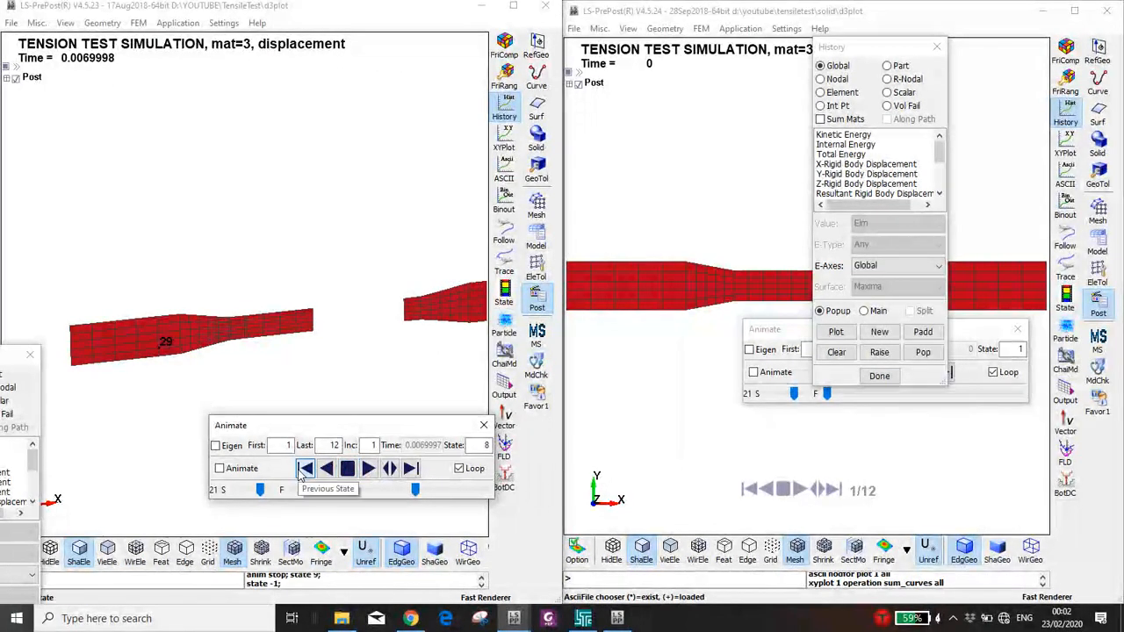
left_click(305, 468)
left_click(304, 468)
left_click(305, 468)
left_click(410, 468)
left_click(411, 469)
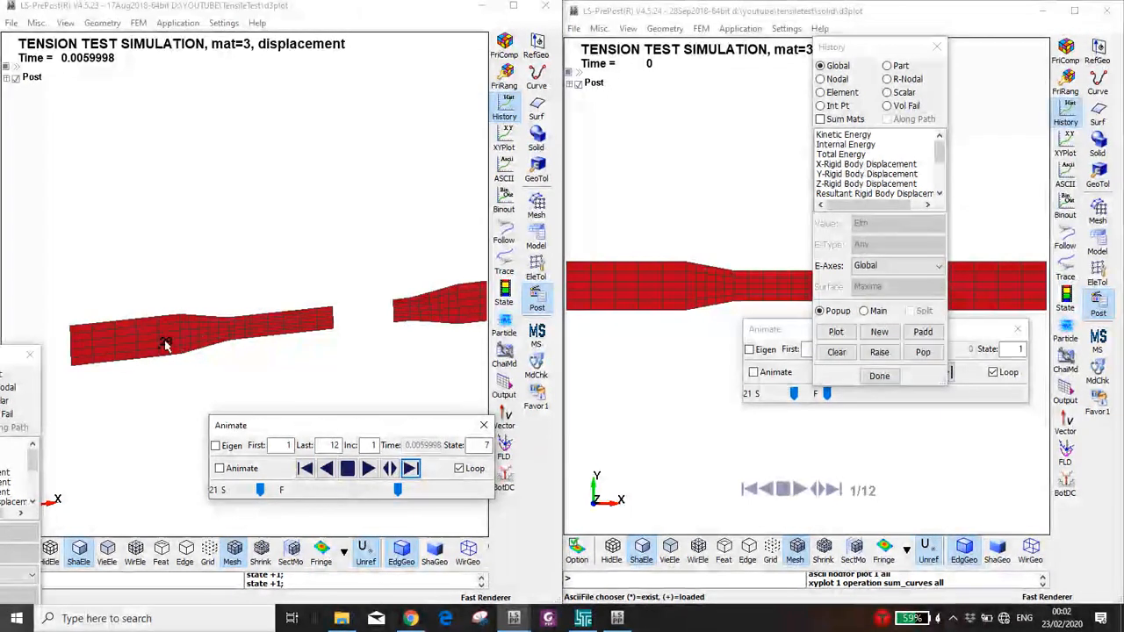
left_click(755, 228)
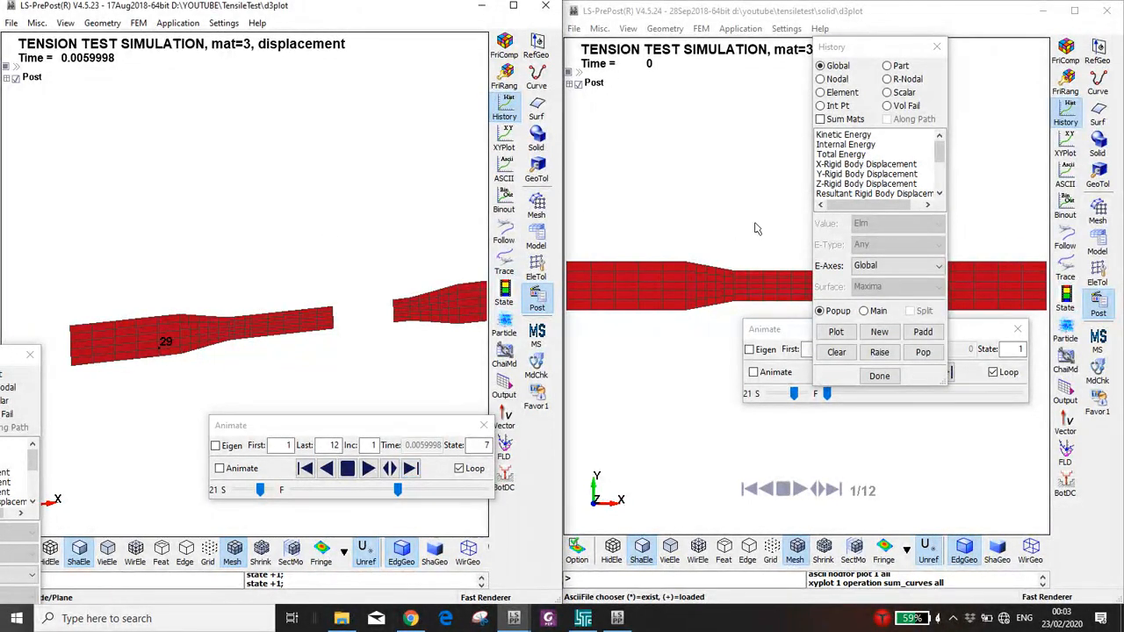
Switch to the tension3.k model window and examine the whole solid specimen.
mouse_move(514, 618)
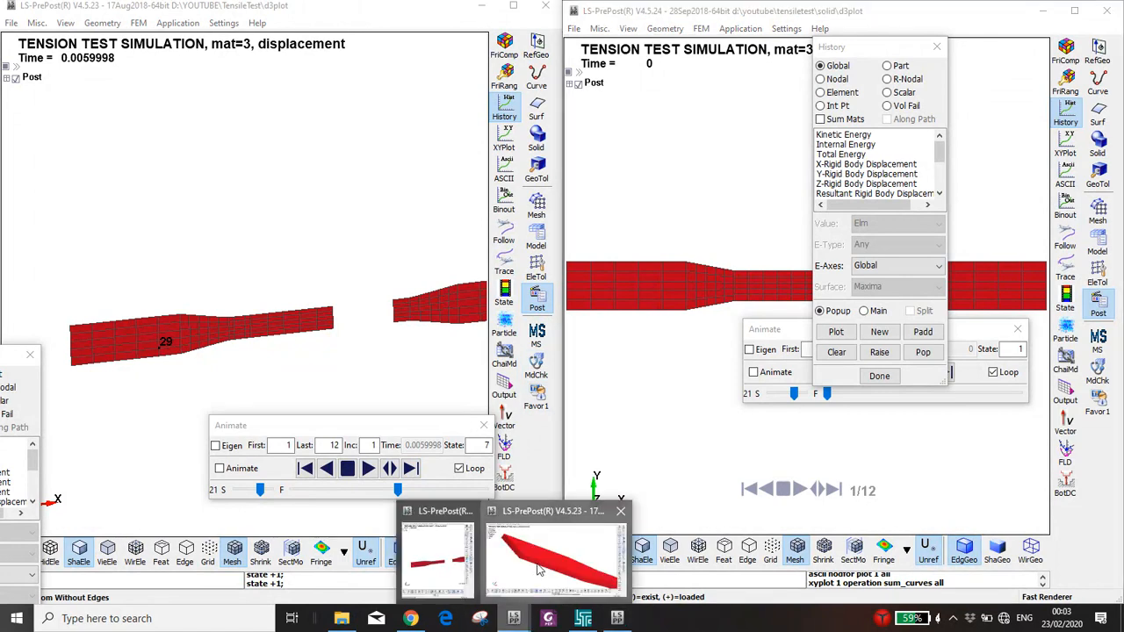
left_click(567, 539)
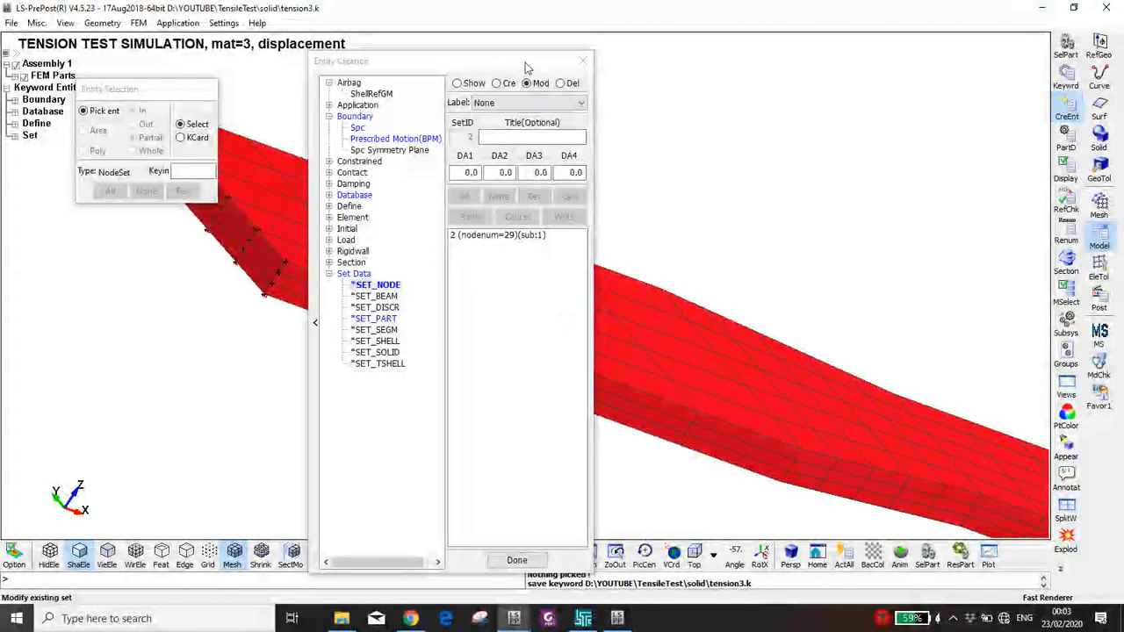
scroll(234, 267, "down", 1)
scroll(235, 267, "down", 2)
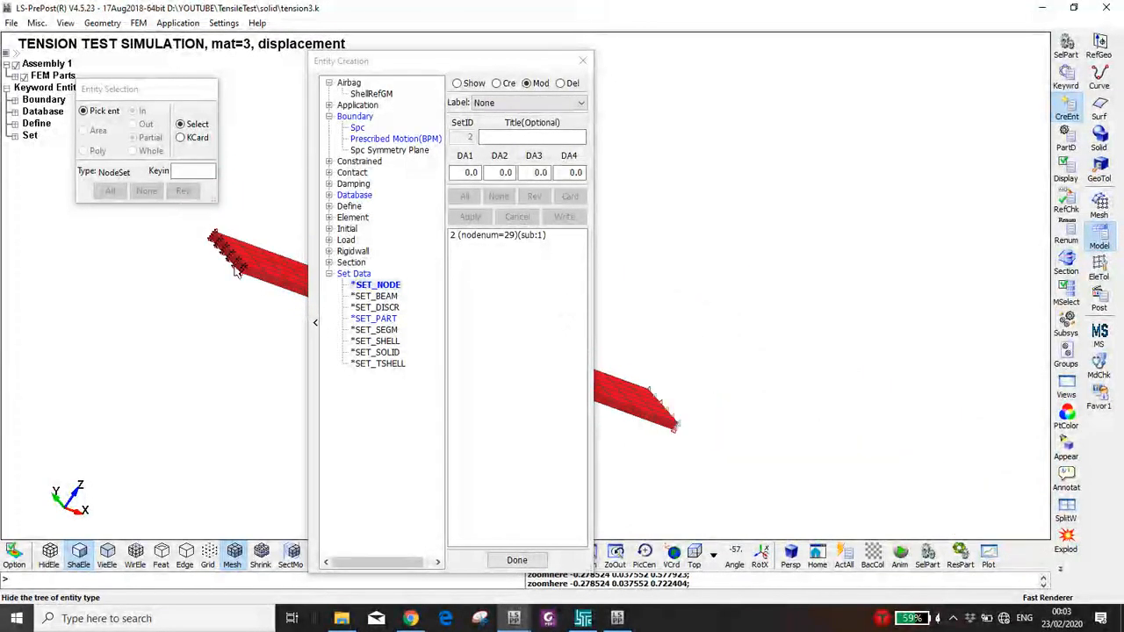
Step through the solid model's d3plot results to state 12 and close that results window.
left_click(617, 620)
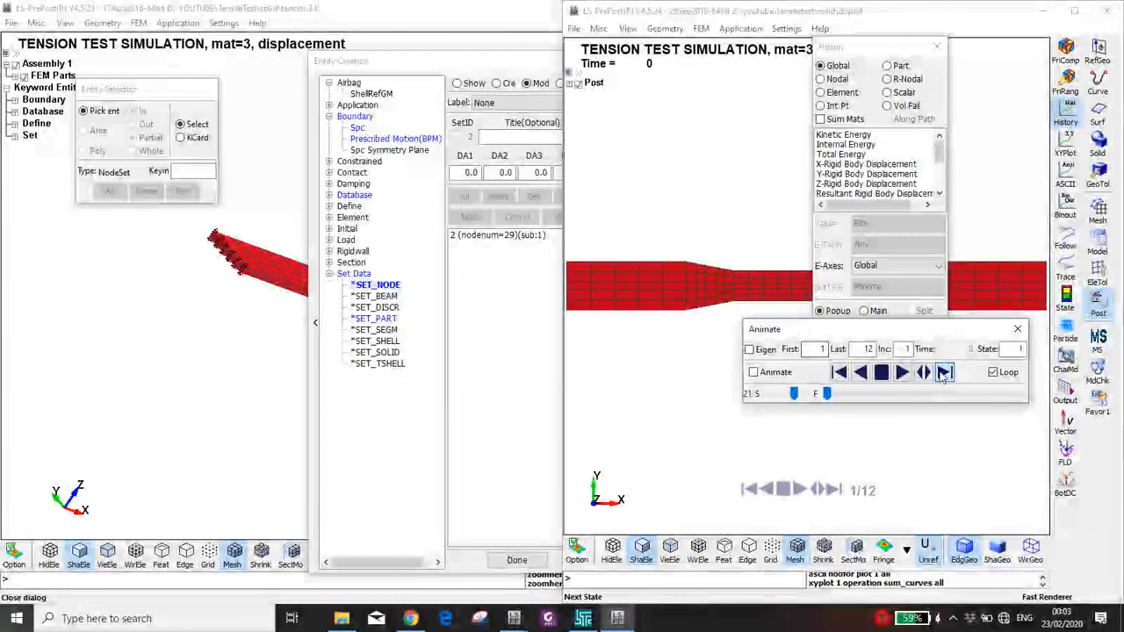
left_click(944, 373)
left_click(943, 373)
left_click(944, 373)
left_click(944, 373)
left_click(944, 373)
left_click(944, 373)
left_click(944, 373)
left_click(944, 373)
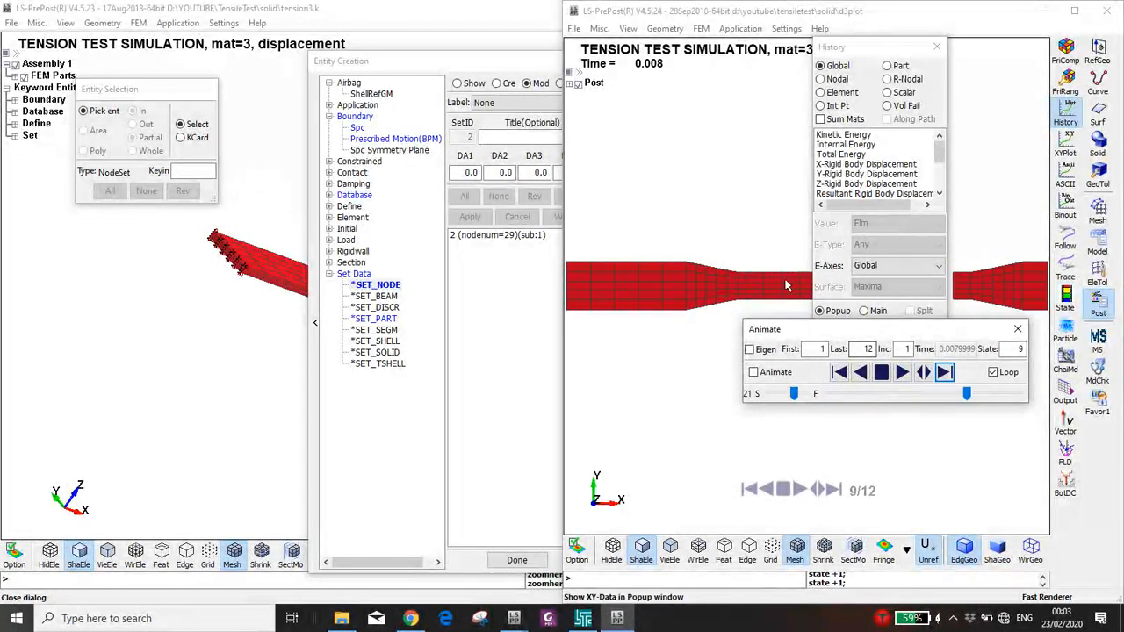
left_click(944, 373)
left_click(944, 373)
left_click(944, 373)
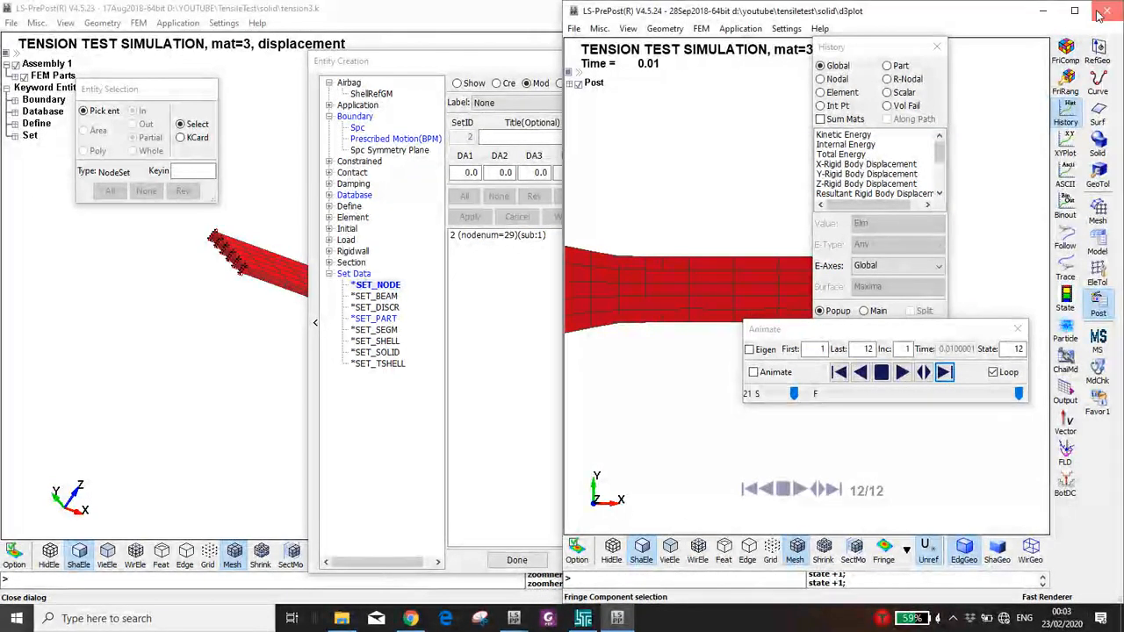
left_click(1106, 11)
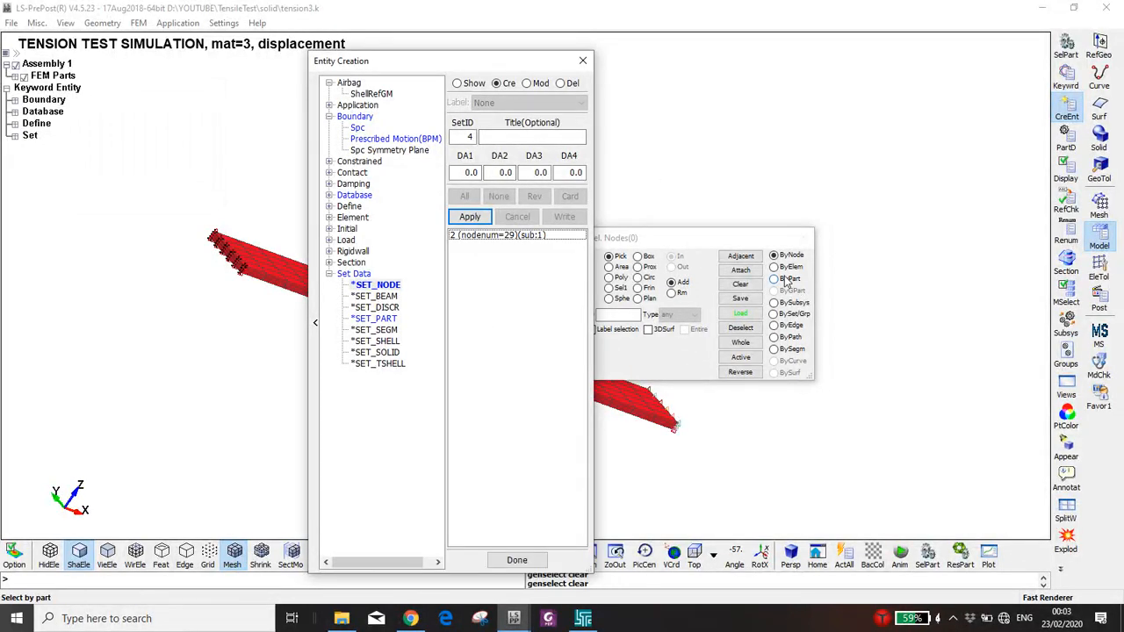
Create node set 4 titled "ALL NODES" from all nodes of the specimen part.
left_click_drag(439, 60, 890, 112)
left_click_drag(702, 246, 567, 127)
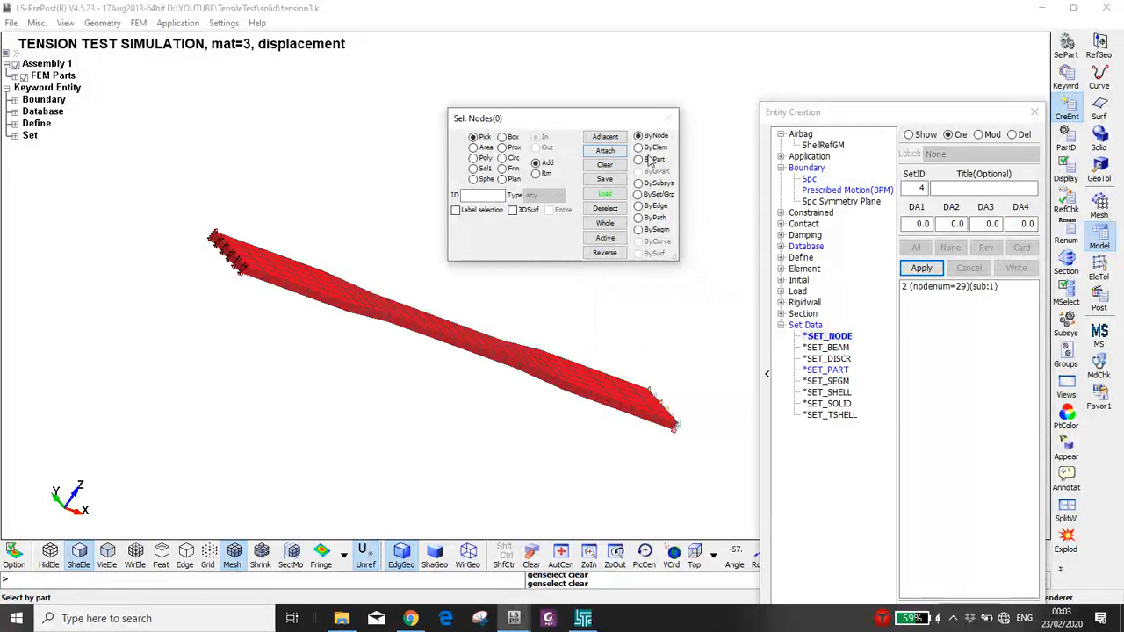
left_click(547, 375)
left_click(984, 186)
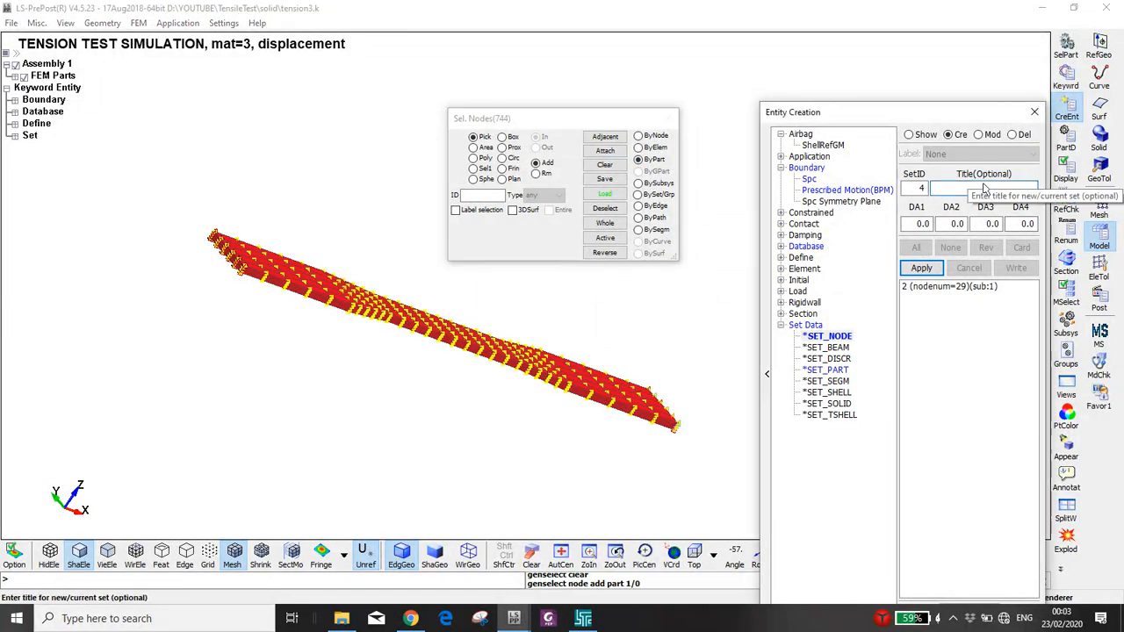
type("ALL NODES")
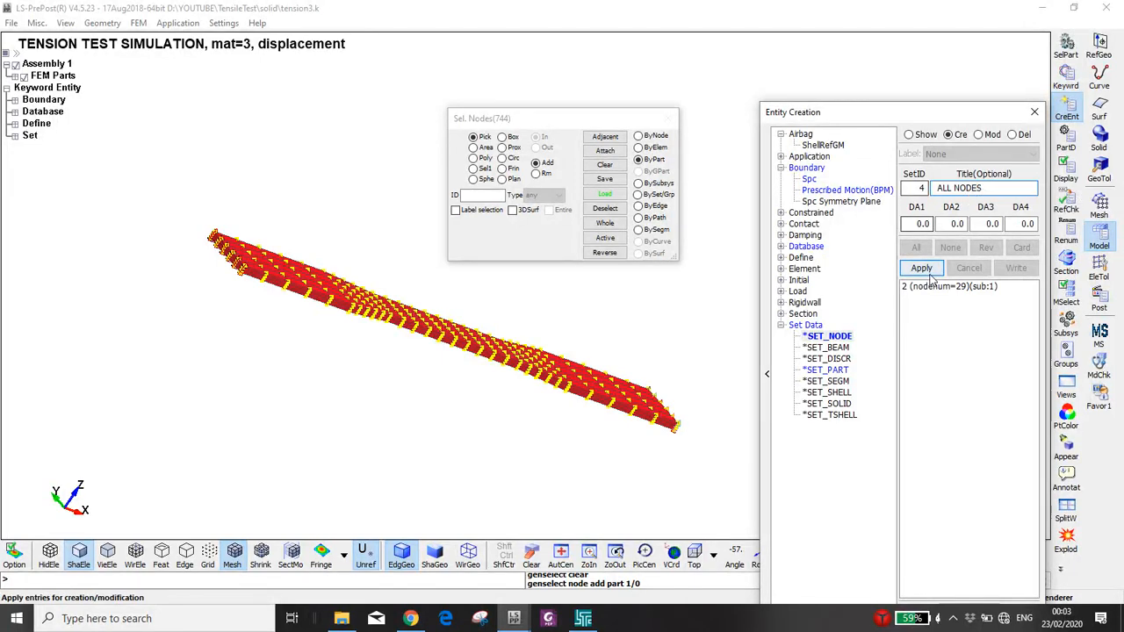
left_click(921, 268)
Show all available keywords in the Keyword Manager and expand the CONTACT group.
left_click(1068, 81)
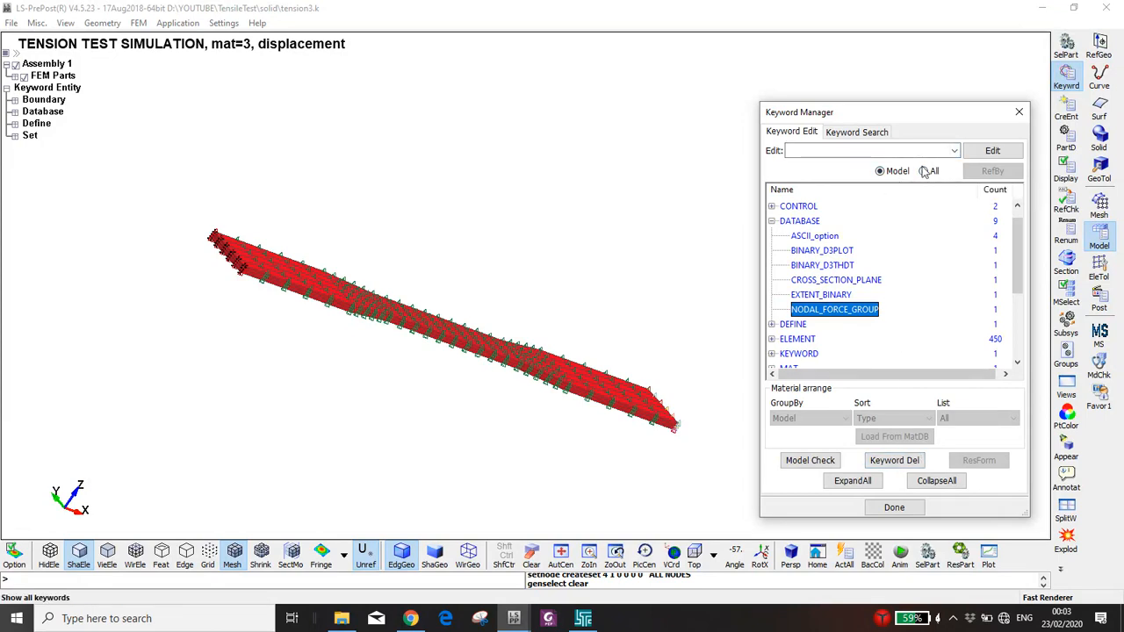
left_click(925, 172)
left_click(936, 480)
scroll(818, 263, "up", 10)
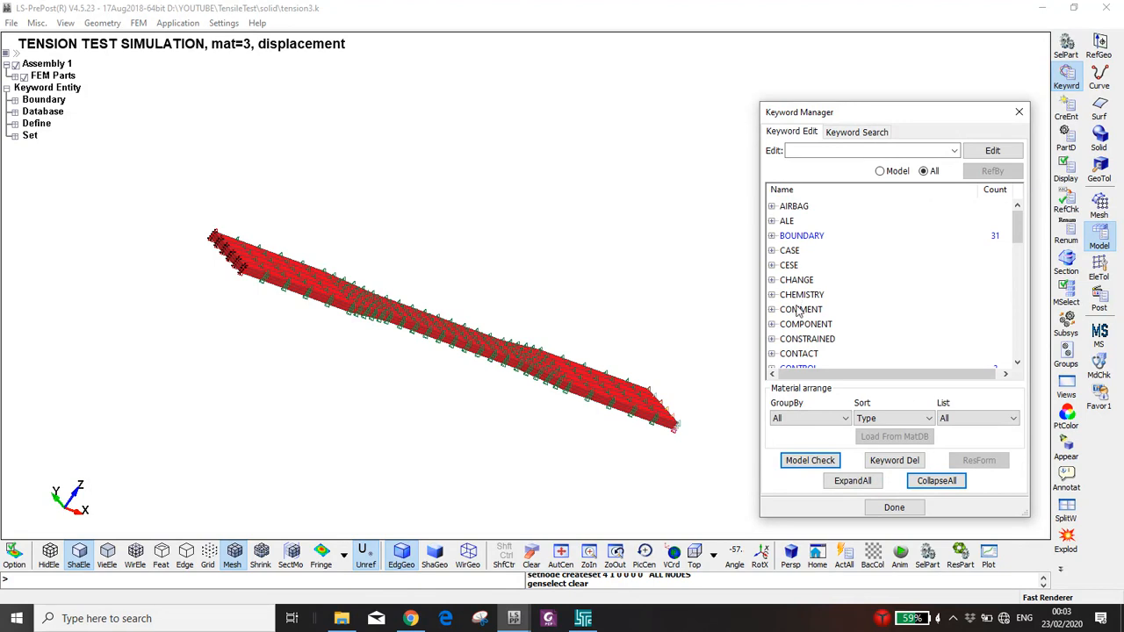
scroll(800, 312, "down", 1)
double_click(803, 312)
Open the input form for the CONTACT_AUTOMATIC_NODES_TO_SURFACE keyword.
scroll(816, 321, "down", 5)
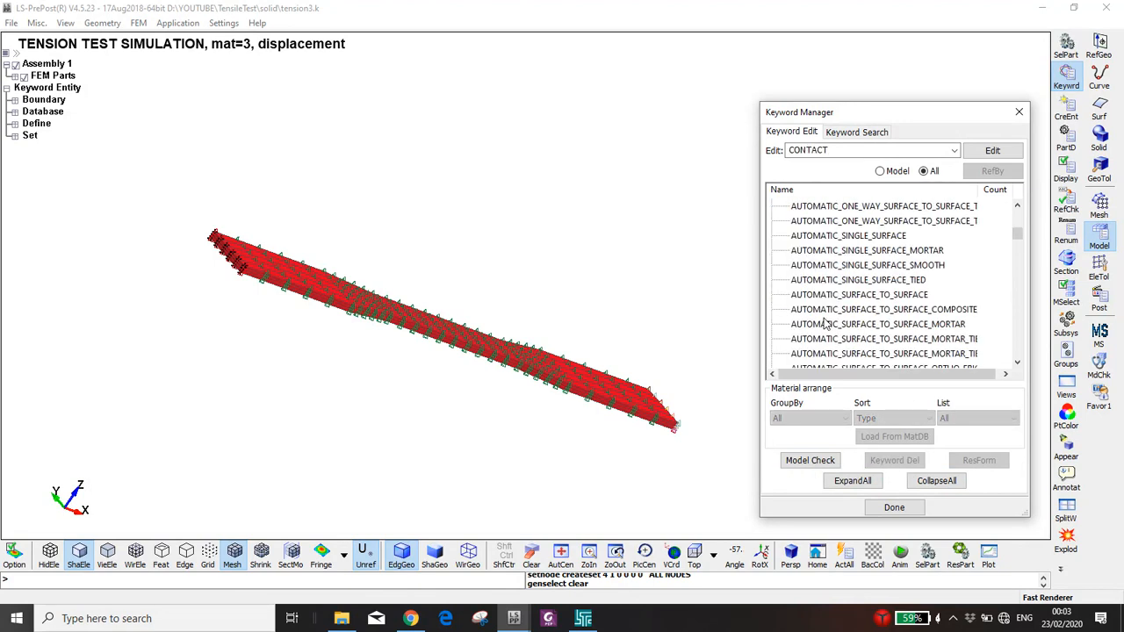
scroll(825, 324, "down", 3)
scroll(829, 324, "up", 4)
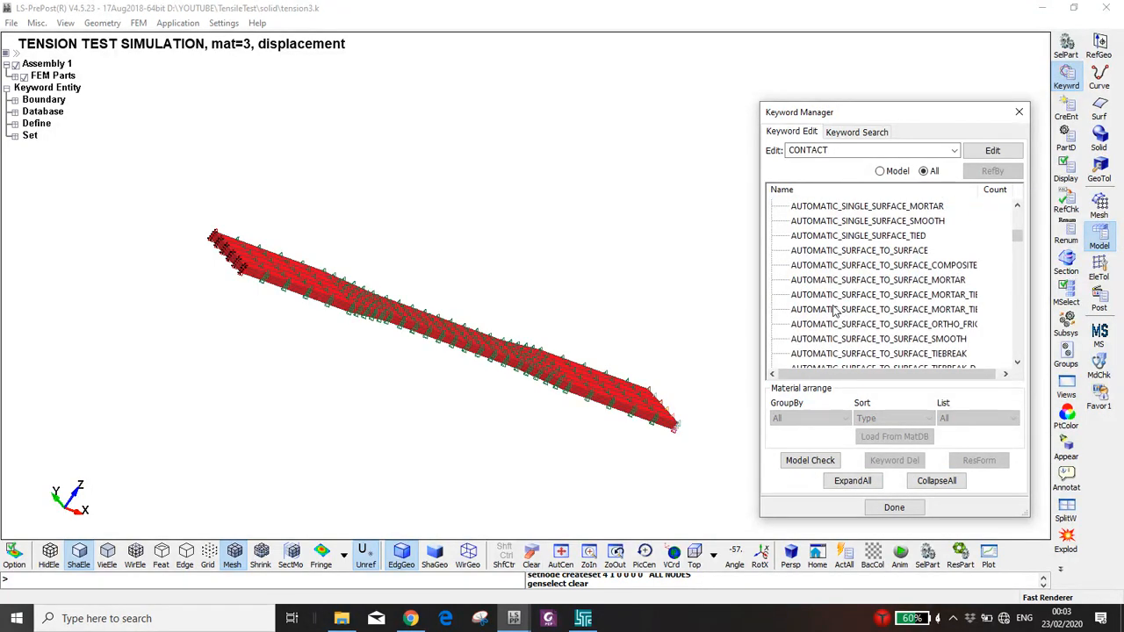
scroll(835, 312, "down", 2)
scroll(834, 312, "up", 3)
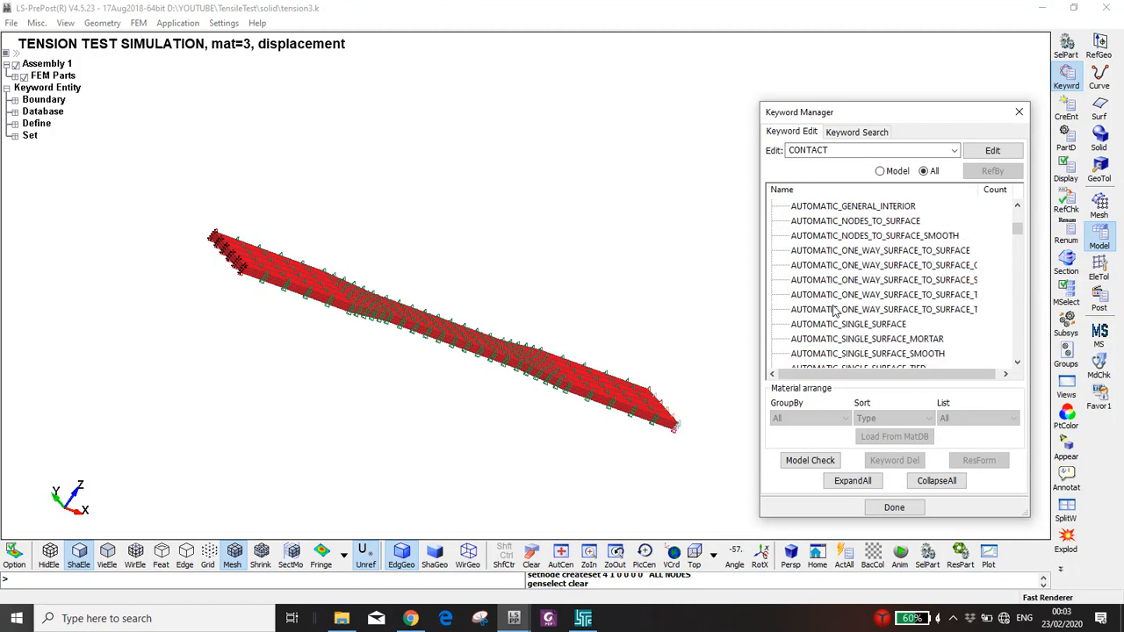
left_click(865, 223)
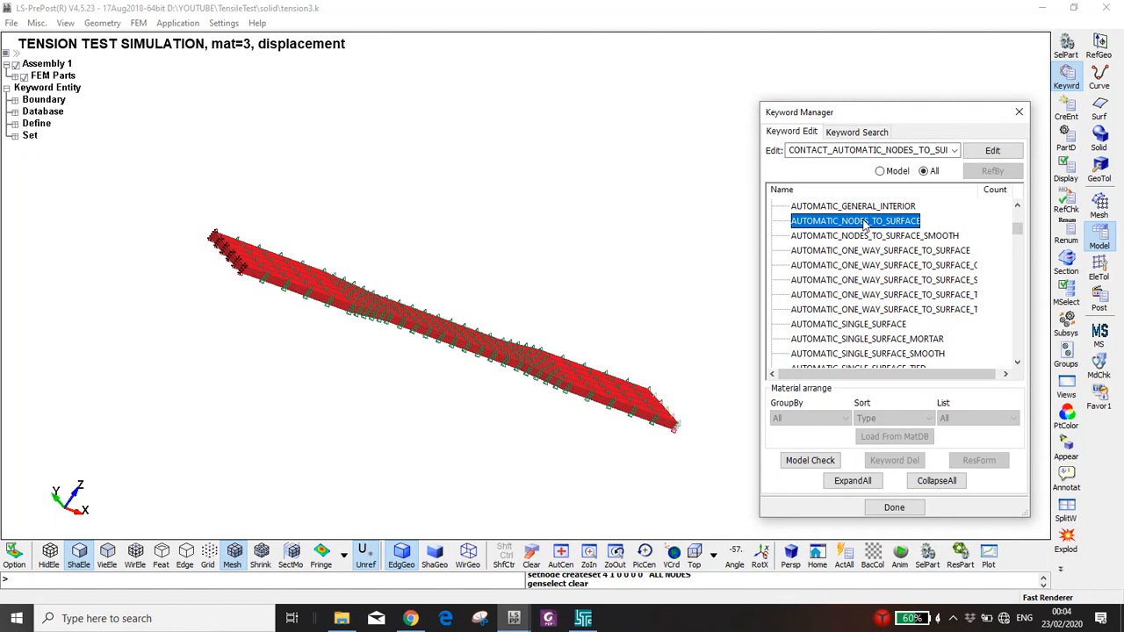
double_click(817, 223)
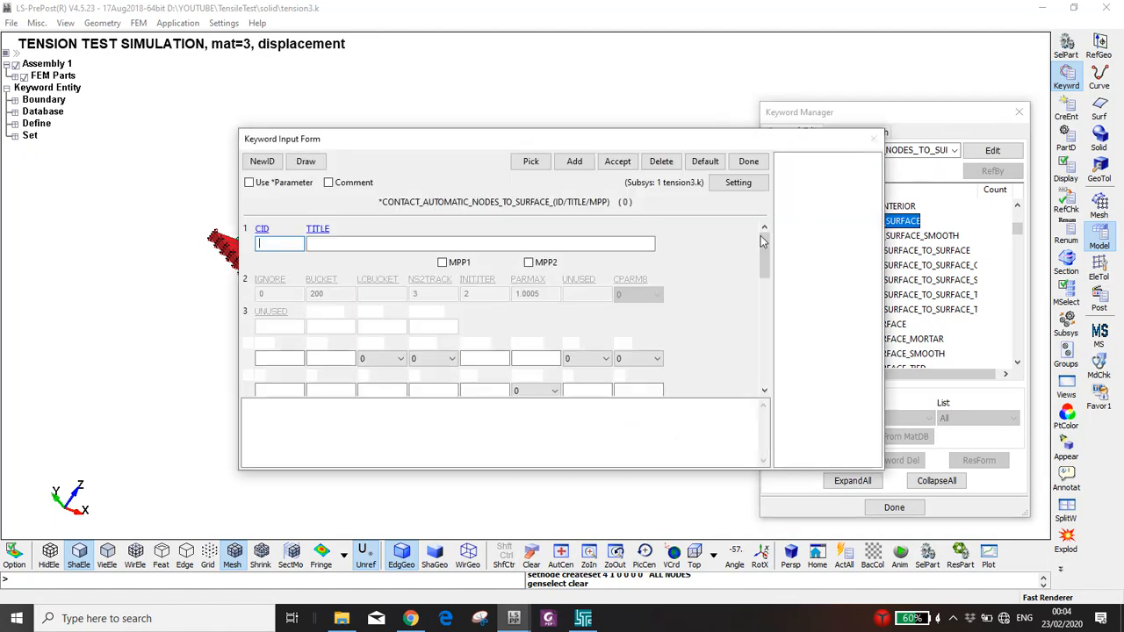
Give the contact a new ID and the title "Self Contact".
left_click(262, 161)
left_click(316, 241)
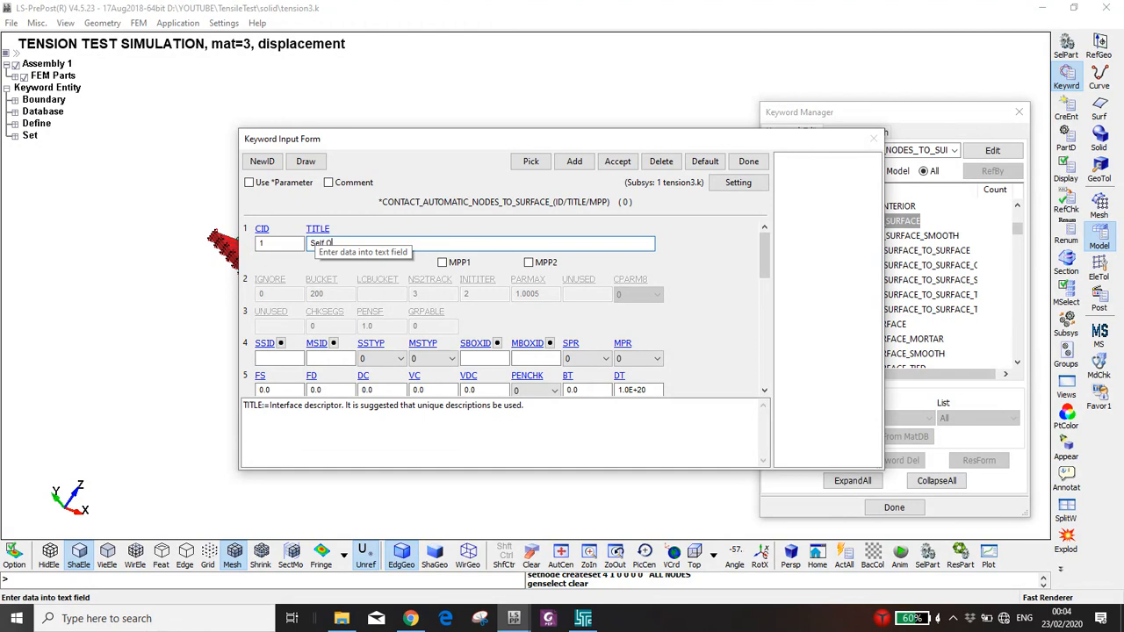
type("Self Contact")
Set the contact's slave type SSTYP to 4 and link SSID to node set 4, ALL NODES.
left_click(279, 358)
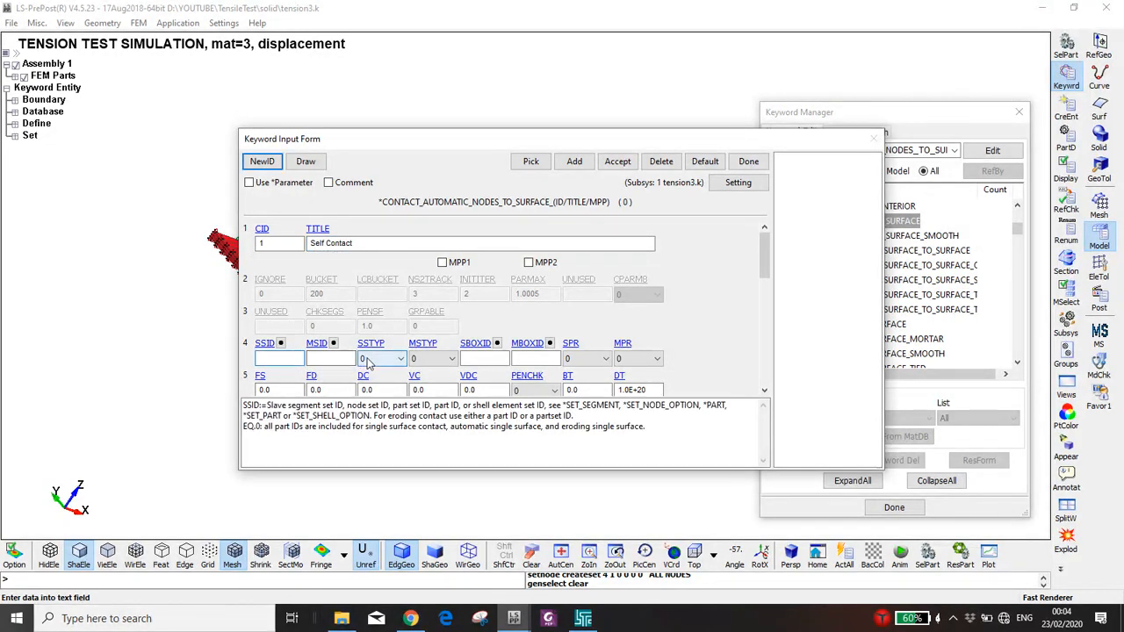
left_click(379, 359)
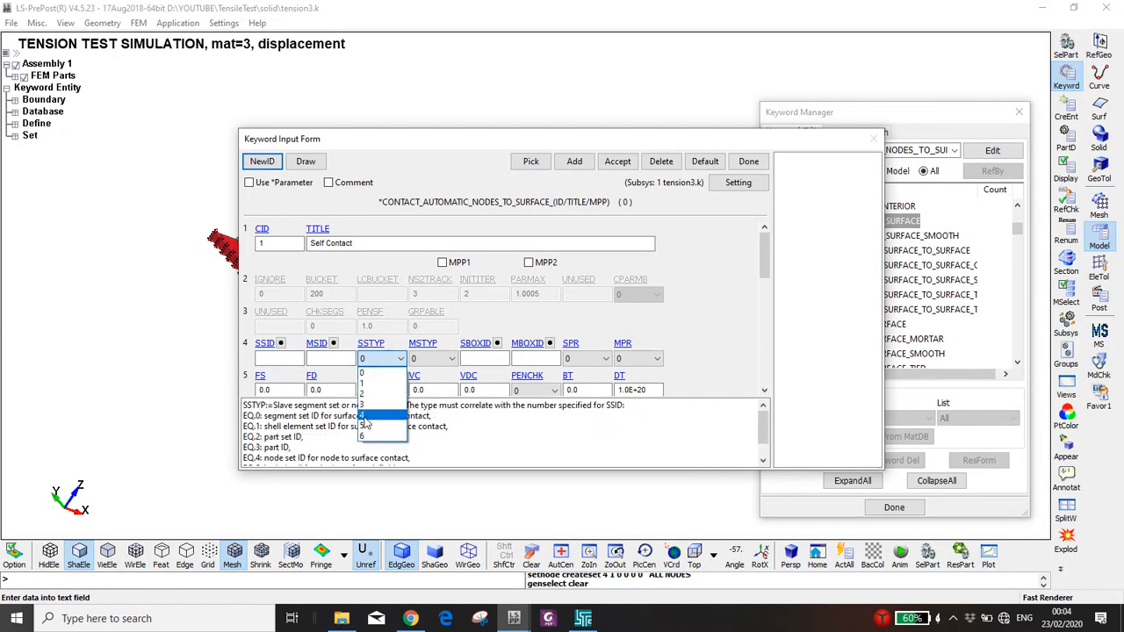
left_click(365, 416)
left_click(280, 343)
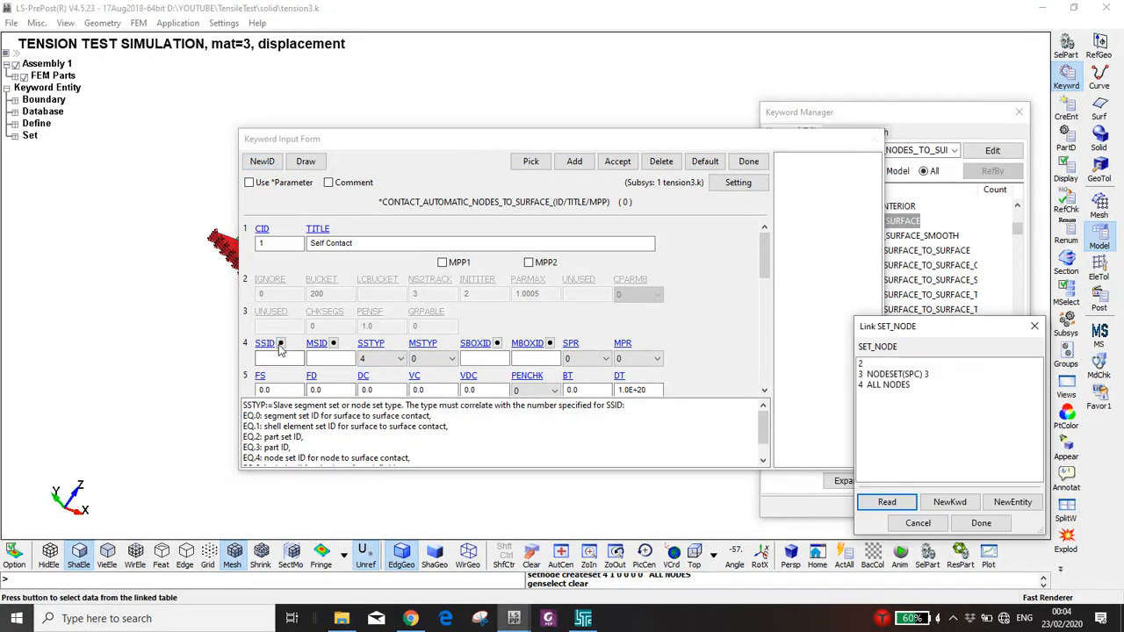
double_click(879, 386)
Check the MSTYP options and start a new segment set entity for the contact's master side MSID.
left_click(331, 358)
left_click_drag(349, 145, 660, 100)
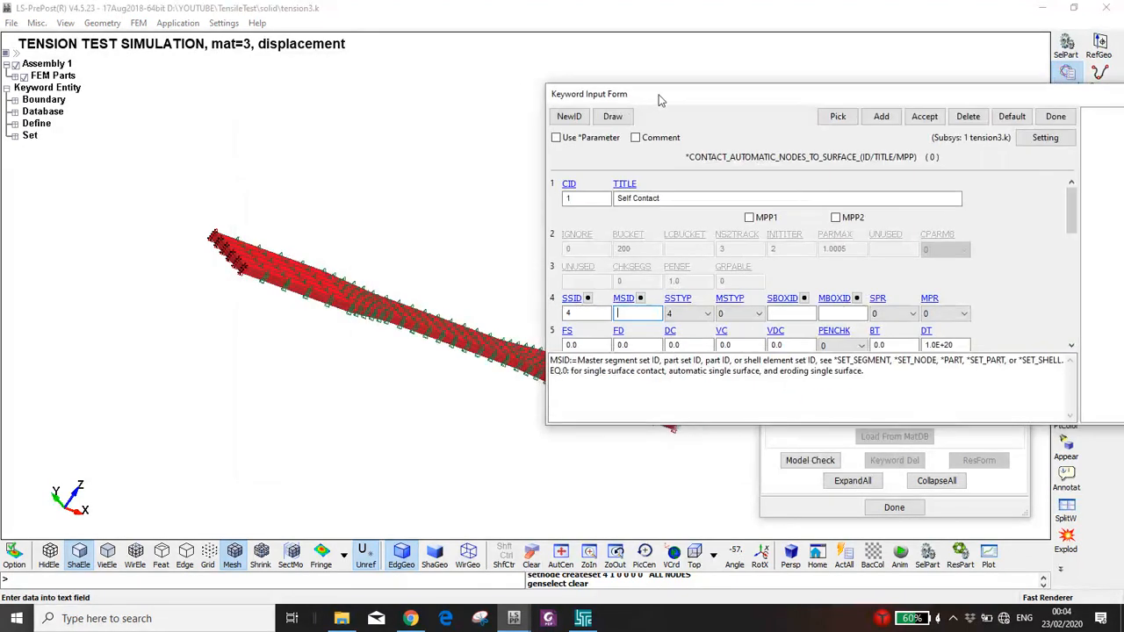
middle_click_drag(321, 337, 246, 345, "shift")
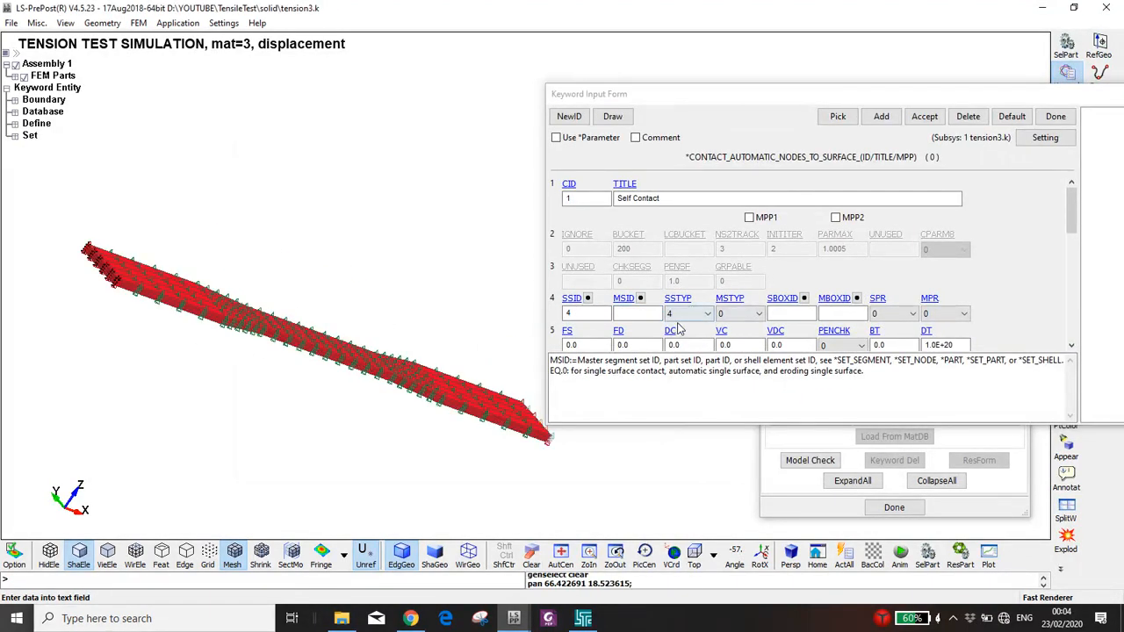
left_click(730, 301)
left_click_drag(571, 372, 622, 374)
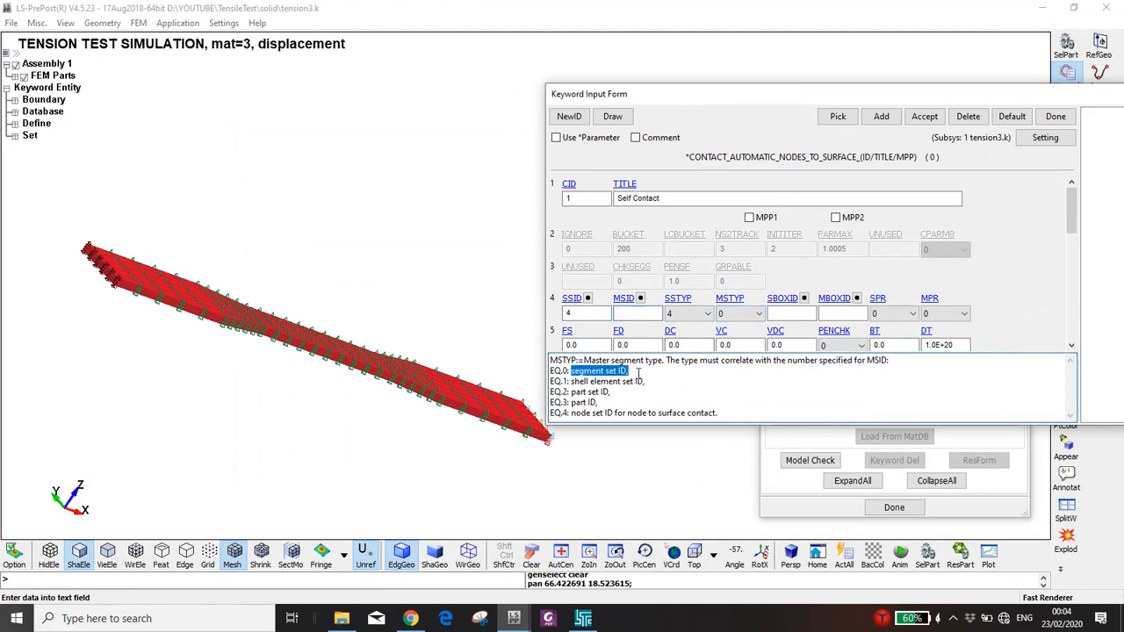
left_click(623, 298)
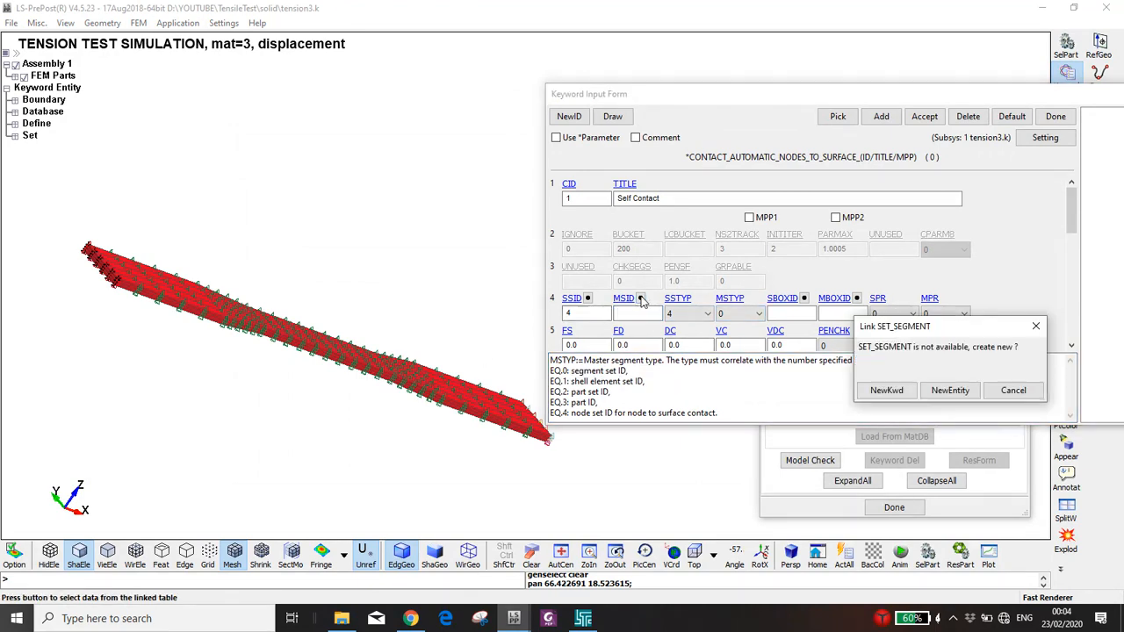
left_click(948, 391)
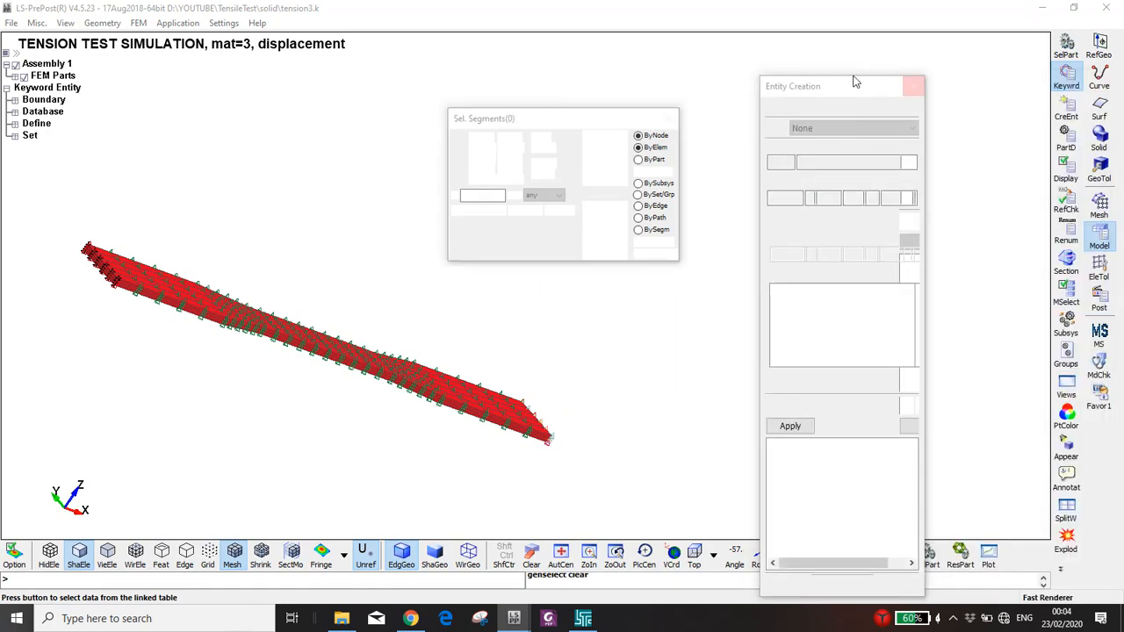
Create segment set 1 titled "ALL SEGMENT" from all segments of the specimen, selected by part, for the contact's MSID.
left_click(593, 120)
left_click(643, 159)
left_click(410, 367)
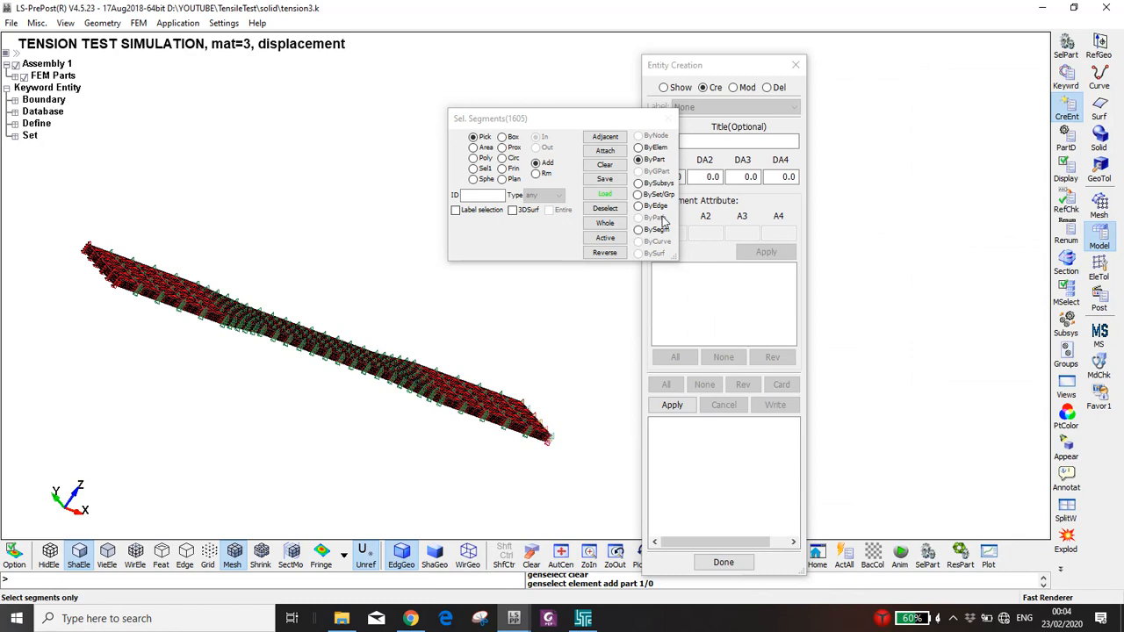
left_click(702, 141)
type("ALL SEG")
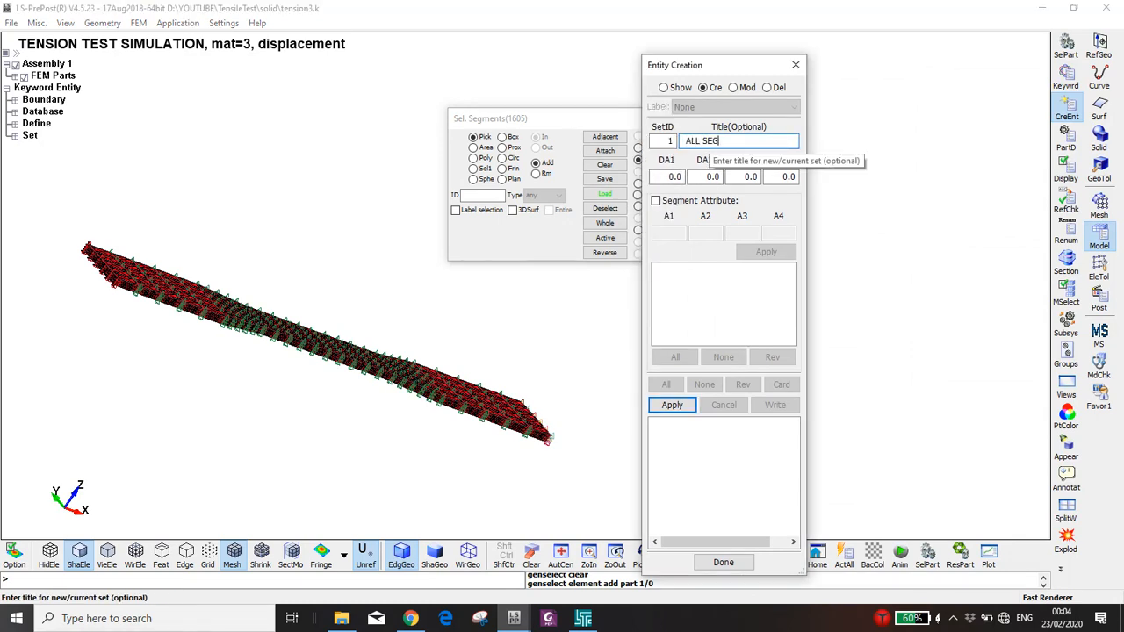
type("MENT")
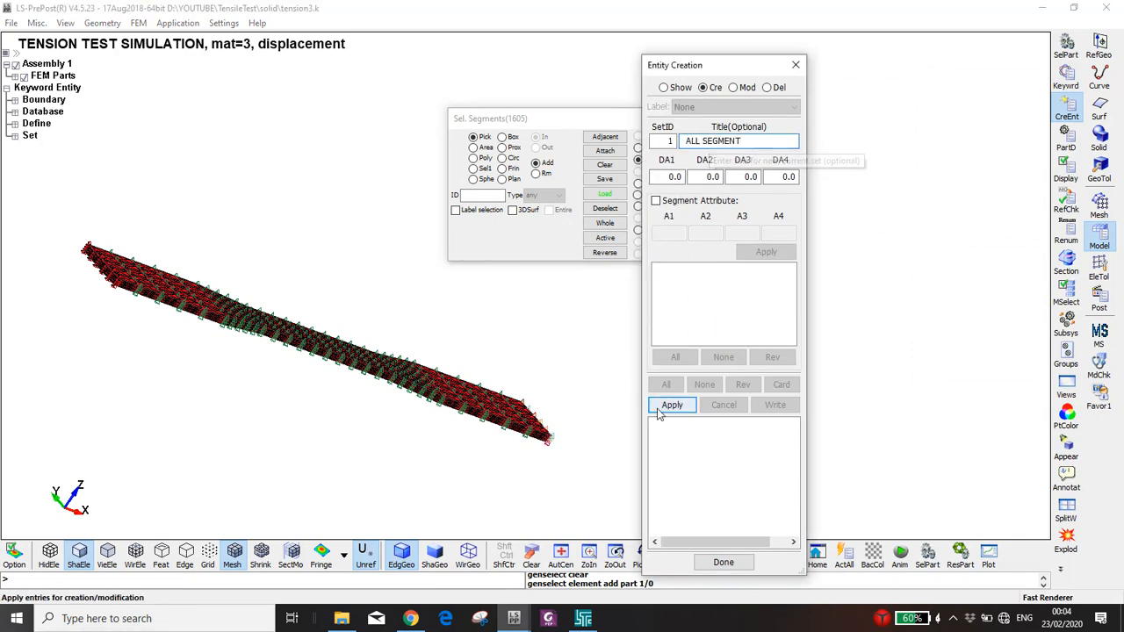
left_click(663, 406)
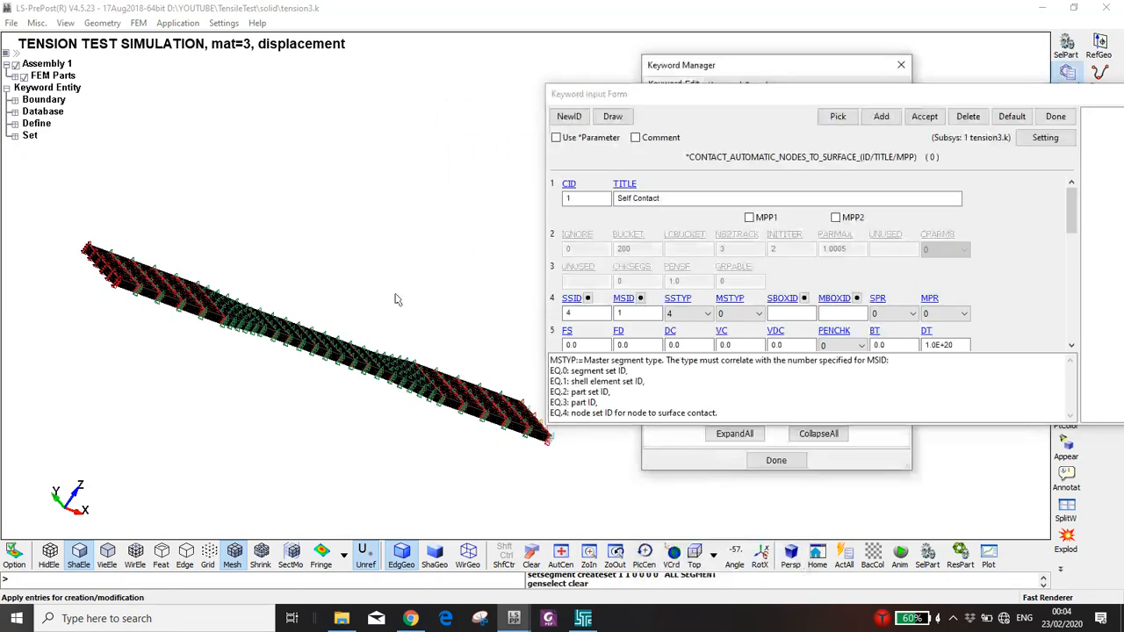
Review the remaining contact parameters and accept the Self Contact definition into the model.
middle_click_drag(395, 299, 501, 251, "shift")
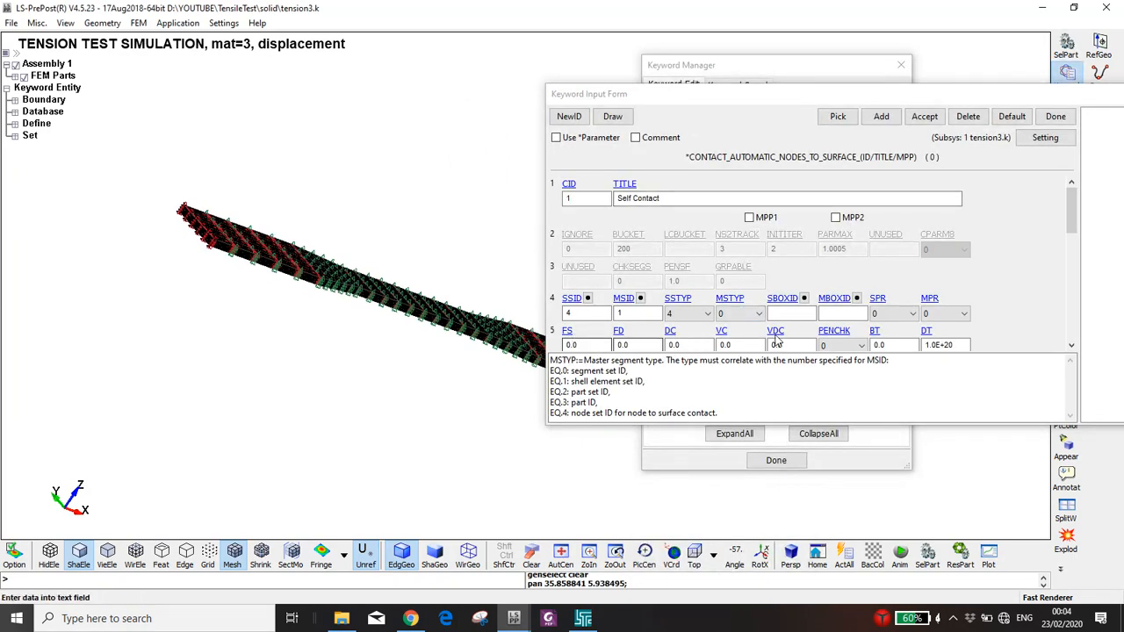
scroll(1045, 245, "down", 3)
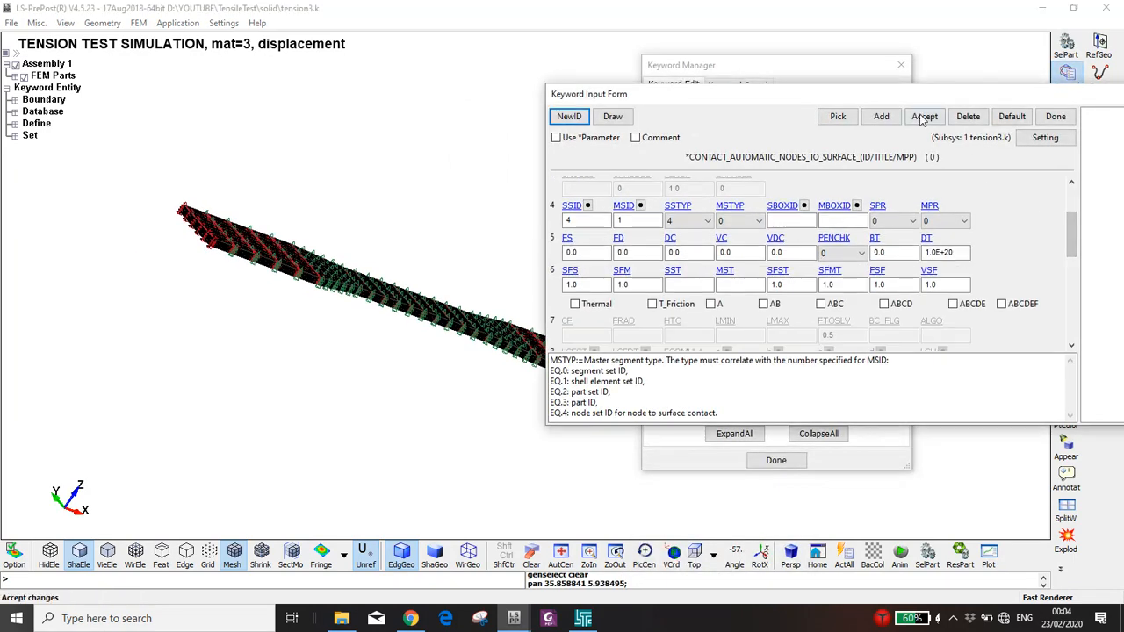
left_click(946, 120)
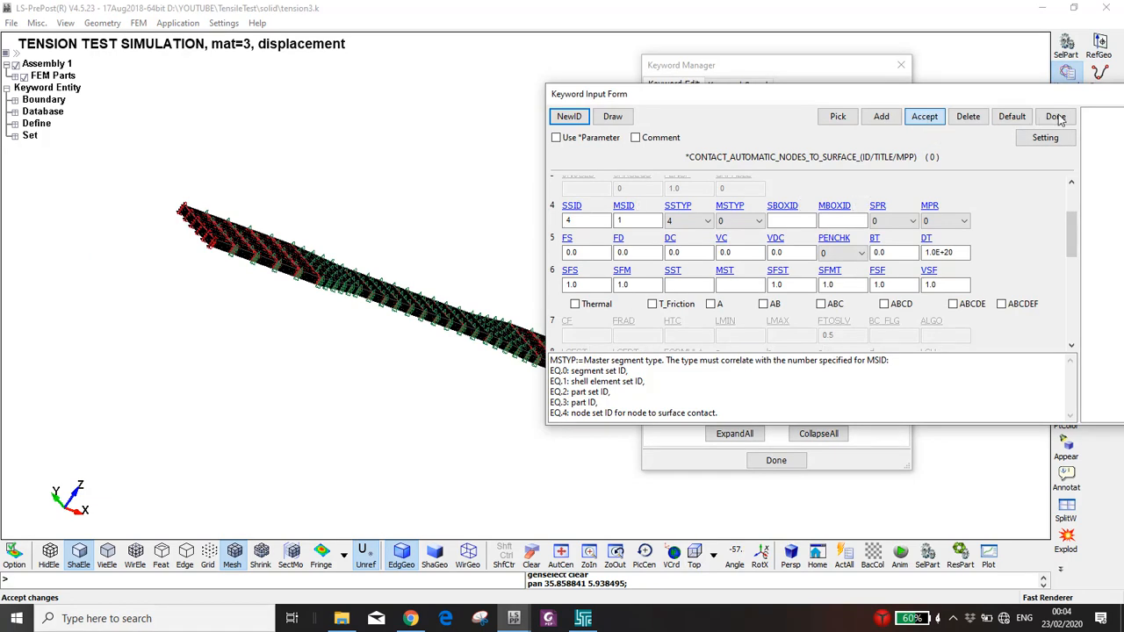
left_click(926, 123)
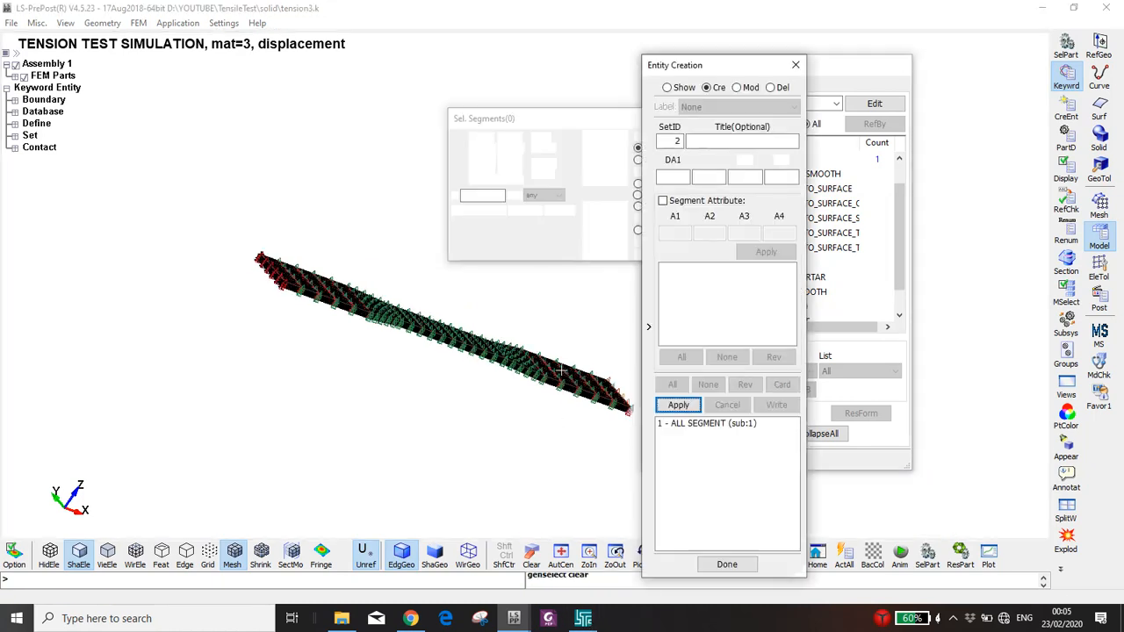
Close the segment set creation form and save the keyword file tension3.k.
left_click(548, 401)
left_click(798, 65)
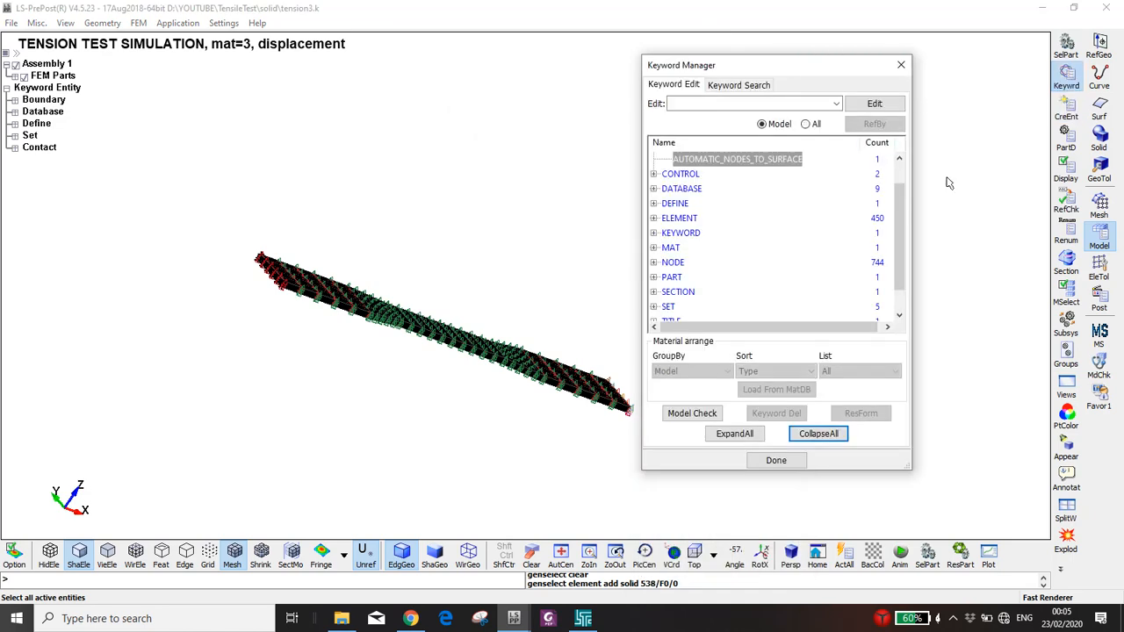
left_click(1002, 203)
key("ctrl+s")
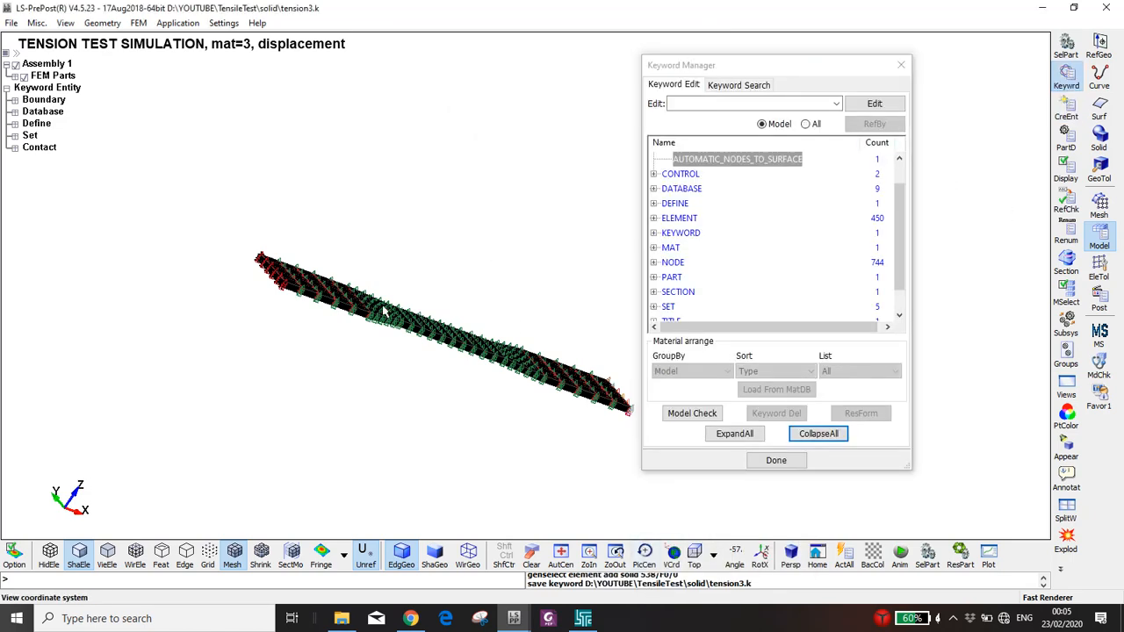
Switch to LS-DYNA Program Manager and rerun the last job on tension3.k with NCPU=8 and MEMORY=1000m.
scroll(461, 281, "up", 2)
left_click(582, 618)
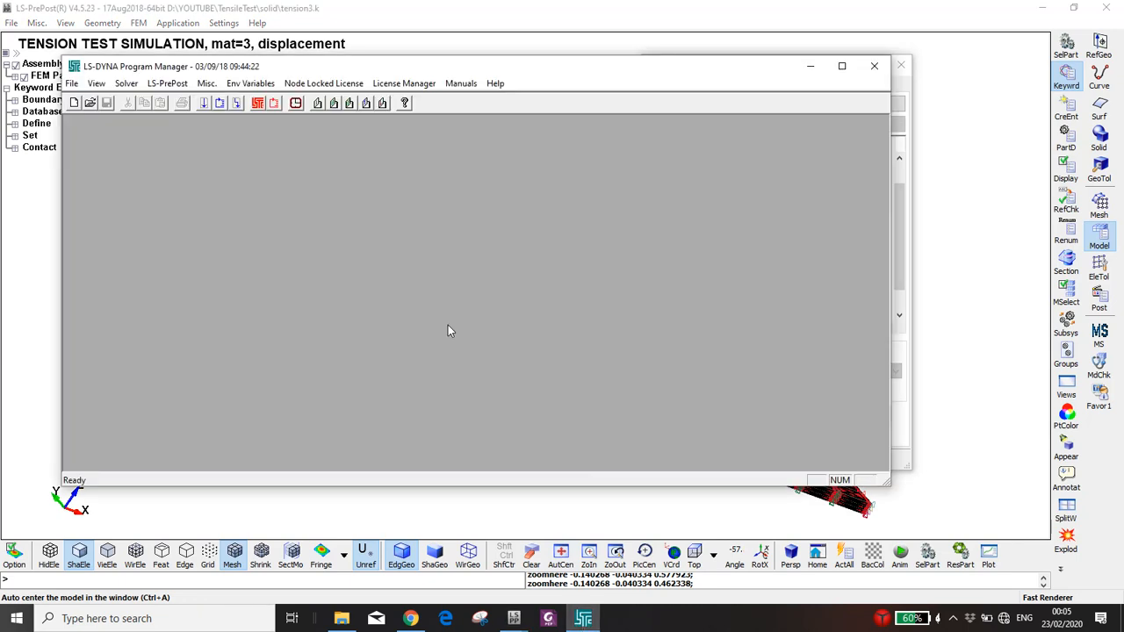
left_click(226, 105)
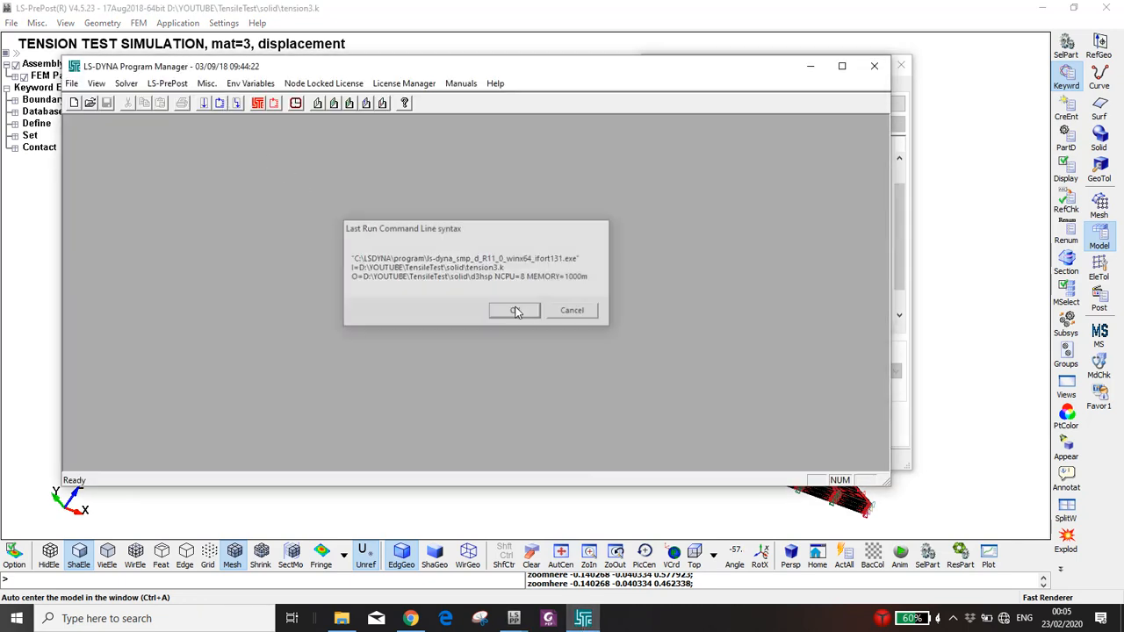
left_click(514, 311)
Return to LS-PrePost and examine the specimen's mesh and segments around the gauge section while the solver runs.
left_click(529, 510)
scroll(406, 294, "up", 9)
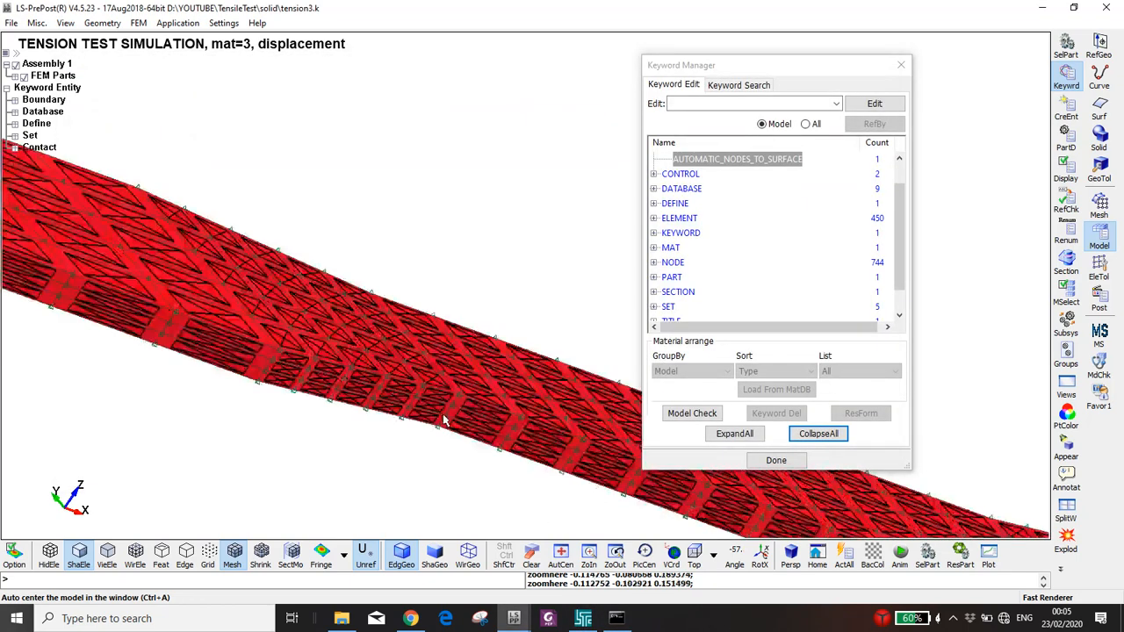
scroll(409, 341, "up", 2)
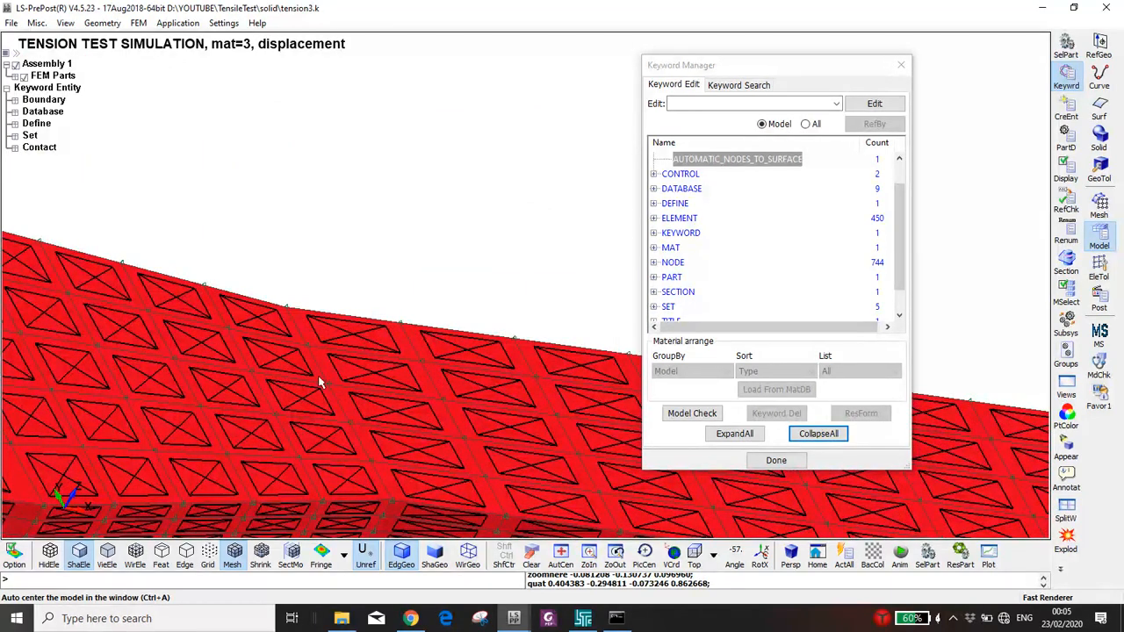
scroll(349, 410, "up", 2)
scroll(342, 288, "down", 2)
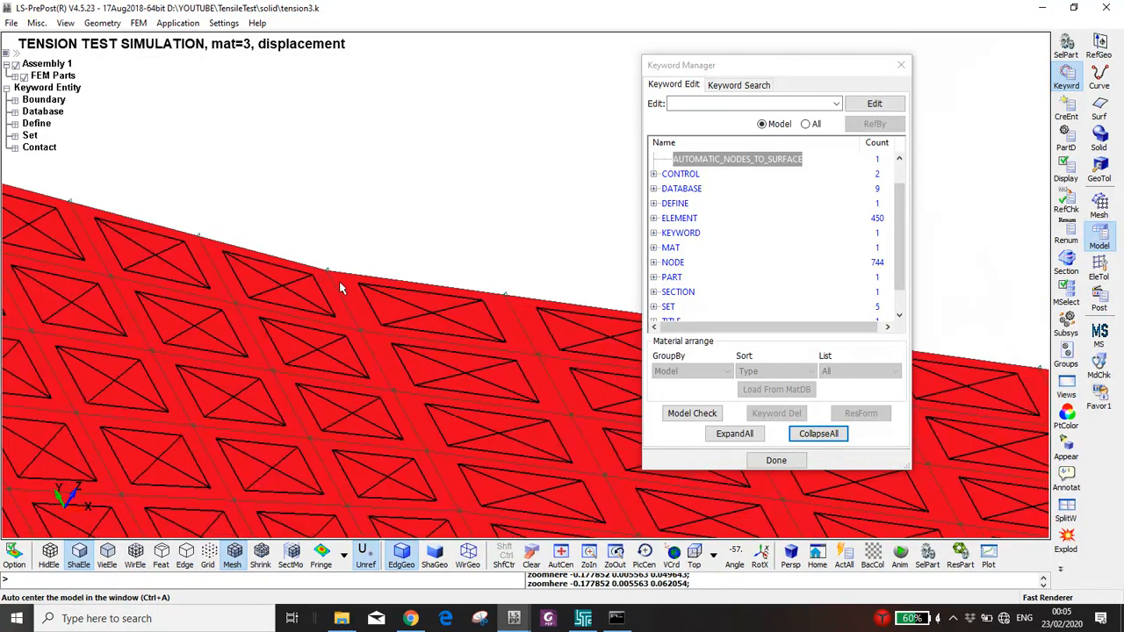
mouse_move(535, 360)
left_mouse_down("ctrl")
mouse_move(517, 431)
mouse_move(535, 214)
left_mouse_up("ctrl")
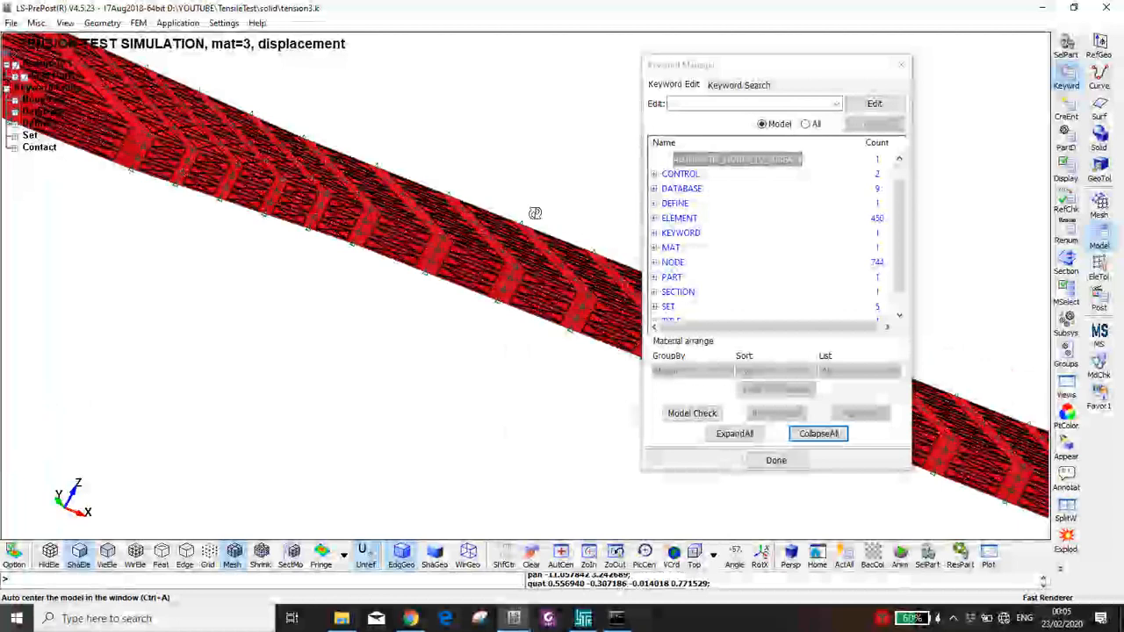
left_click_drag(535, 214, 492, 325, "ctrl")
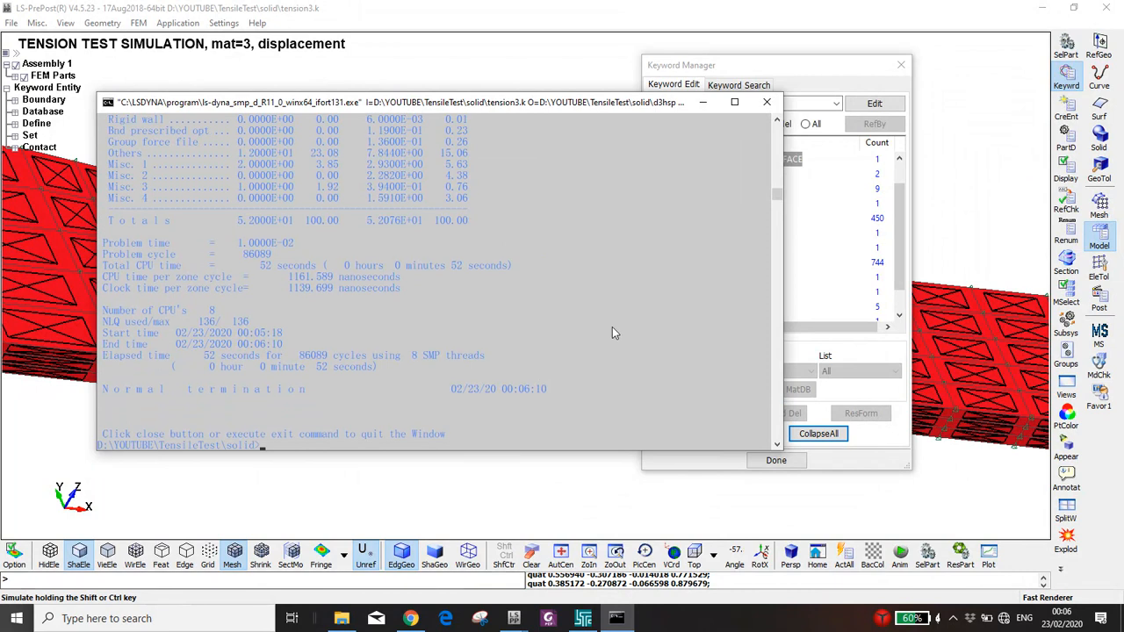
Close the solver window and open the last run's d3plot for post-processing from LS-DYNA Program Manager.
left_click(767, 103)
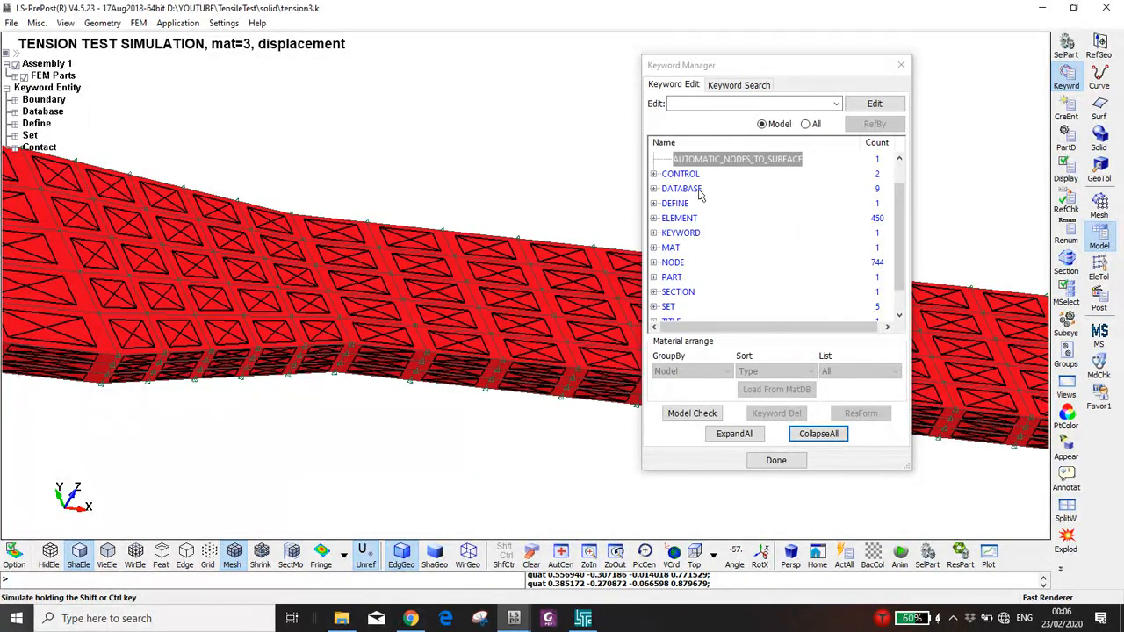
left_click(582, 618)
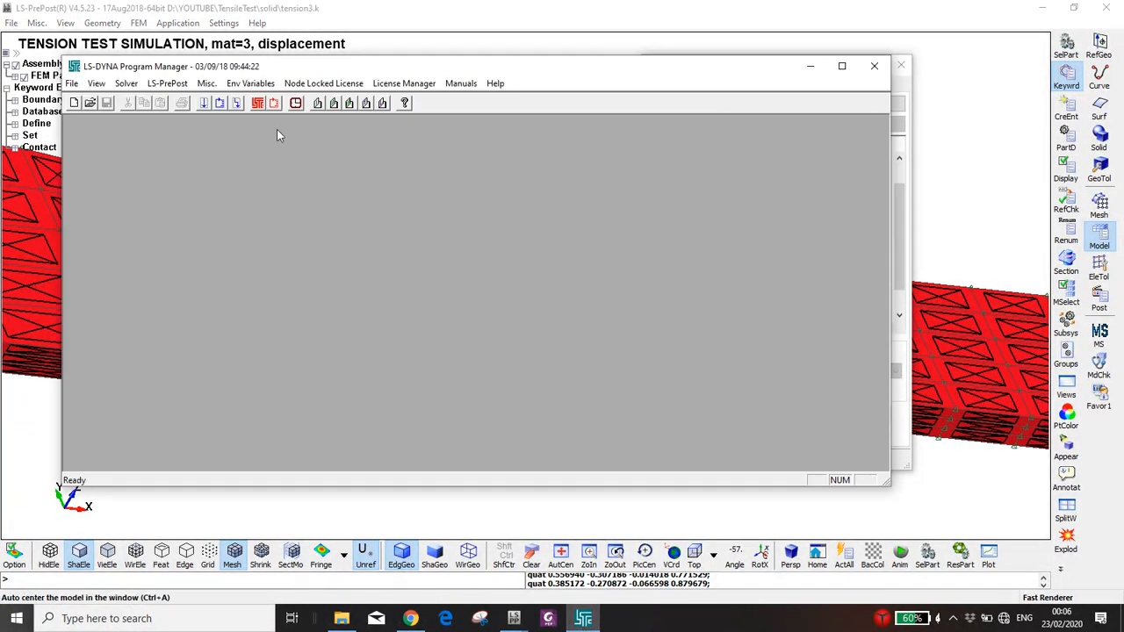
left_click(220, 103)
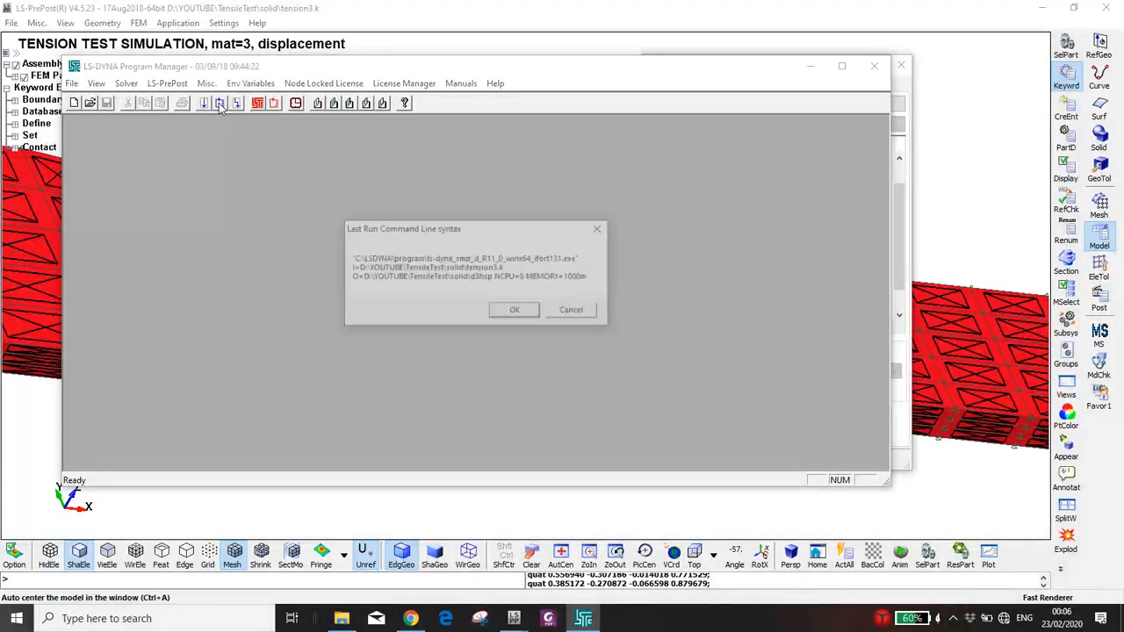
left_click(597, 228)
left_click(274, 103)
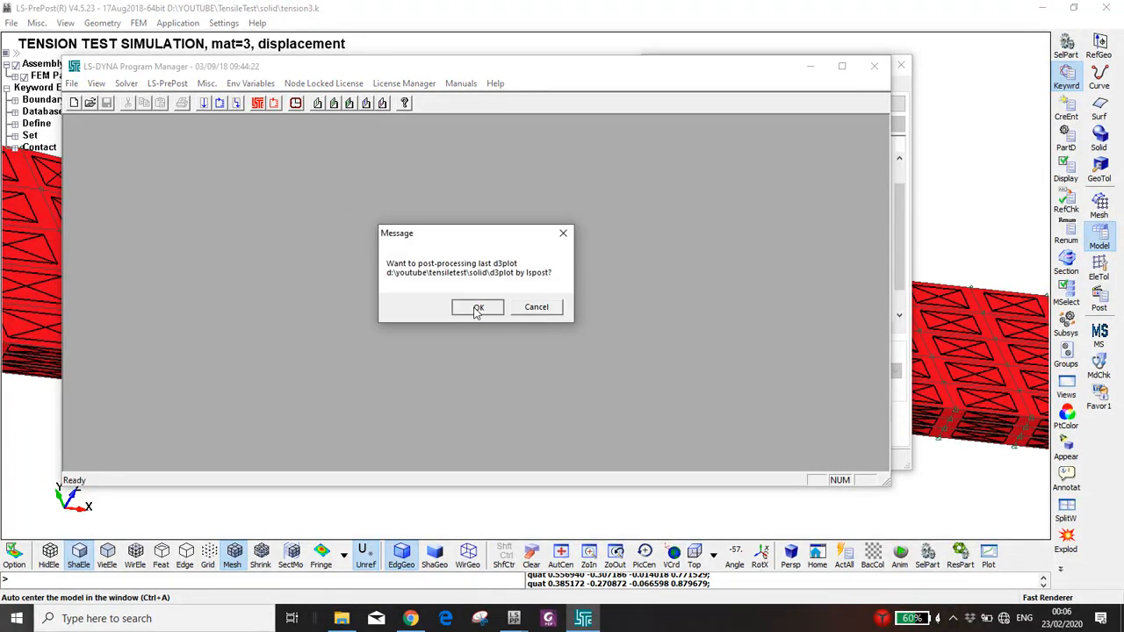
left_click(475, 307)
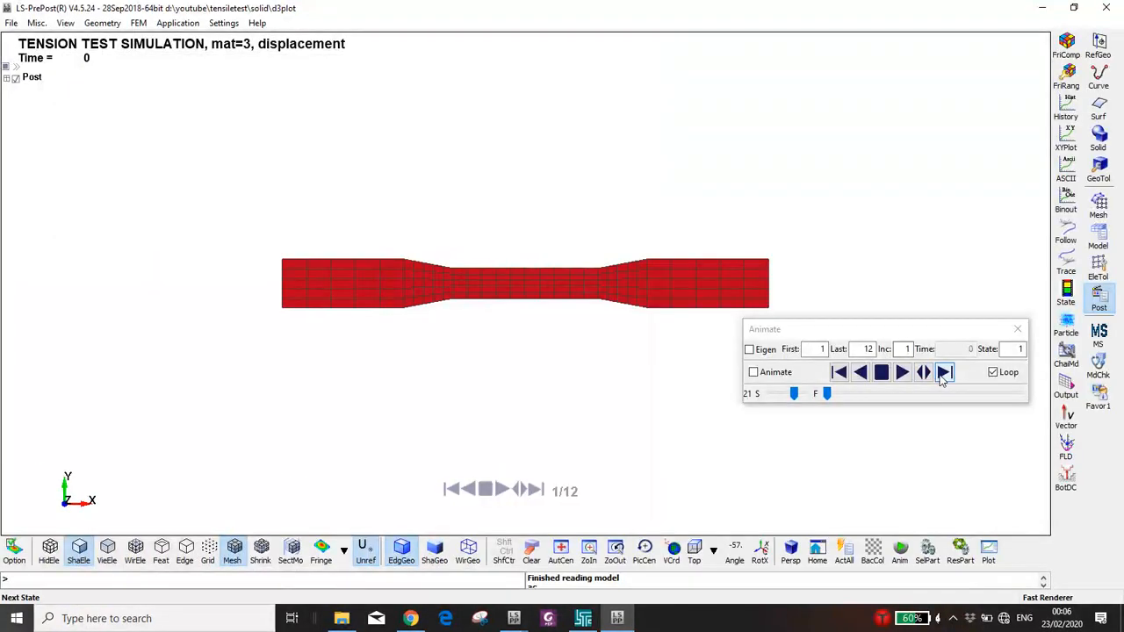
Step through the result states of the tension test one by one and examine how the specimen fractures.
left_click(943, 374)
left_click(943, 374)
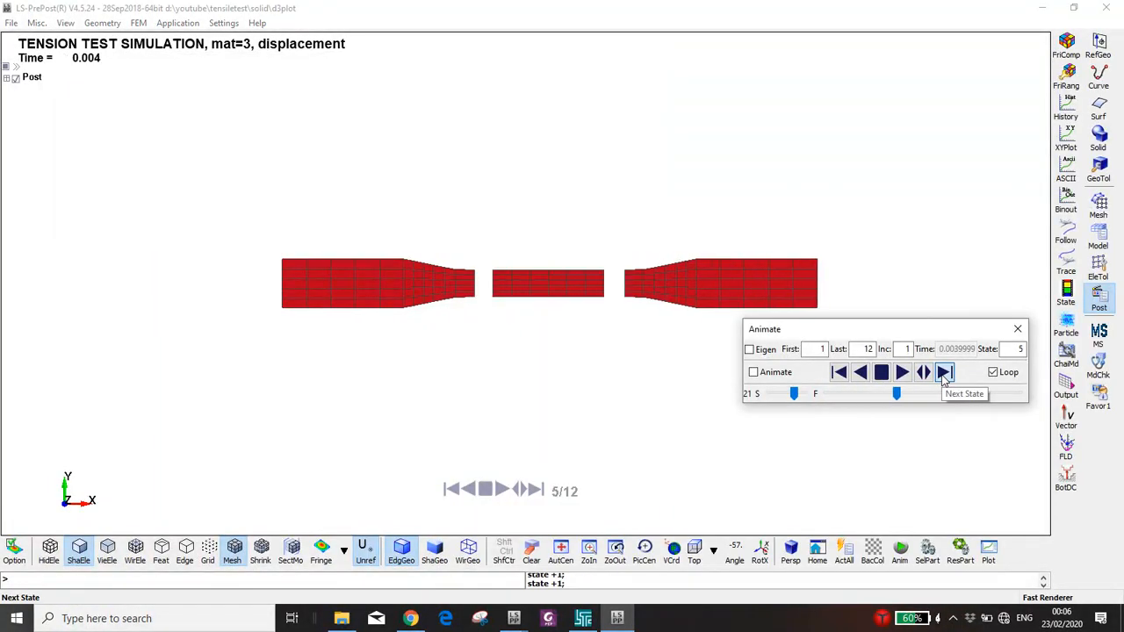
left_click(944, 374)
left_click(944, 373)
left_click(943, 373)
left_click(944, 373)
left_click(944, 374)
left_click(944, 373)
left_click(944, 374)
left_click(943, 373)
left_click(944, 374)
left_click(944, 373)
left_click(944, 373)
left_click(943, 373)
left_click(944, 373)
left_click(944, 373)
Play the deformation animation, stop it at state 12 and examine the broken specimen from an oblique angle.
left_click(902, 373)
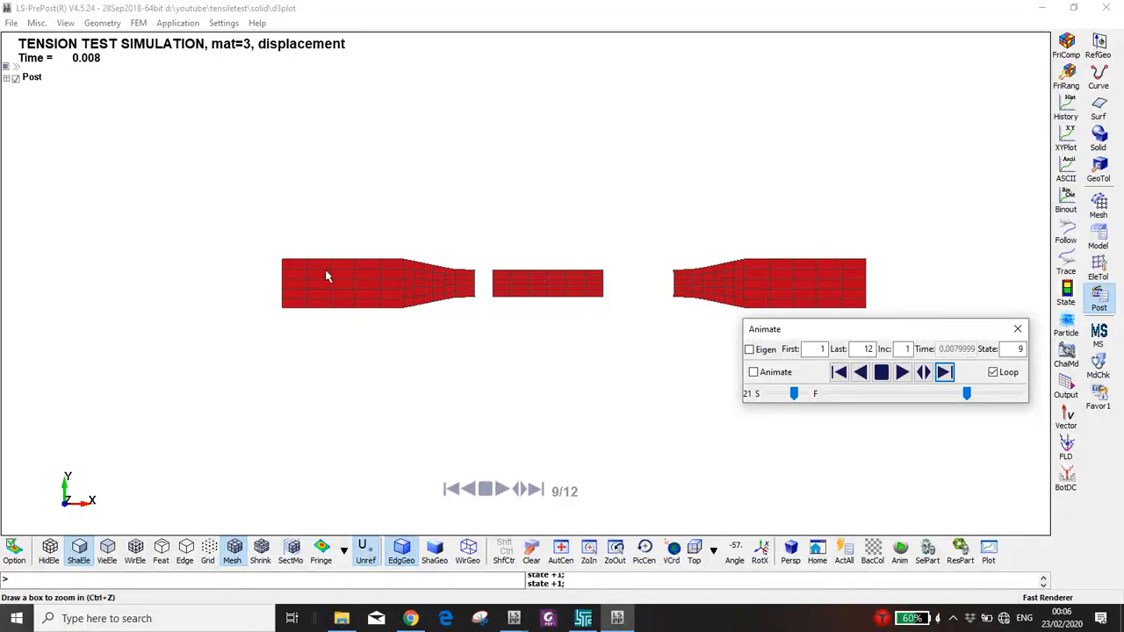
left_click(902, 372)
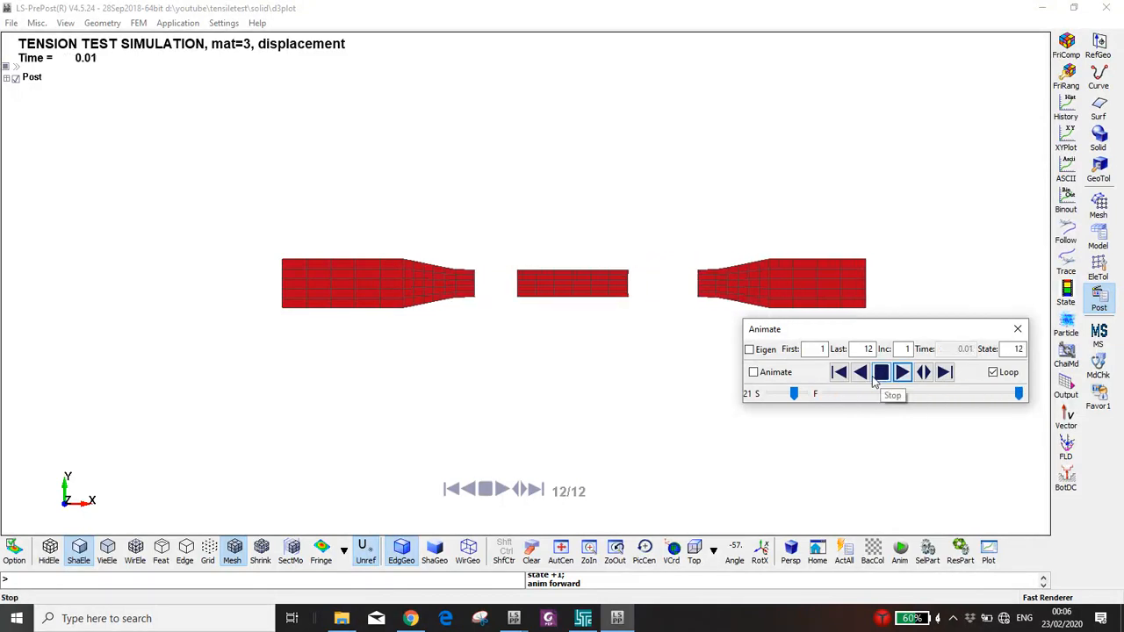
left_click(881, 373)
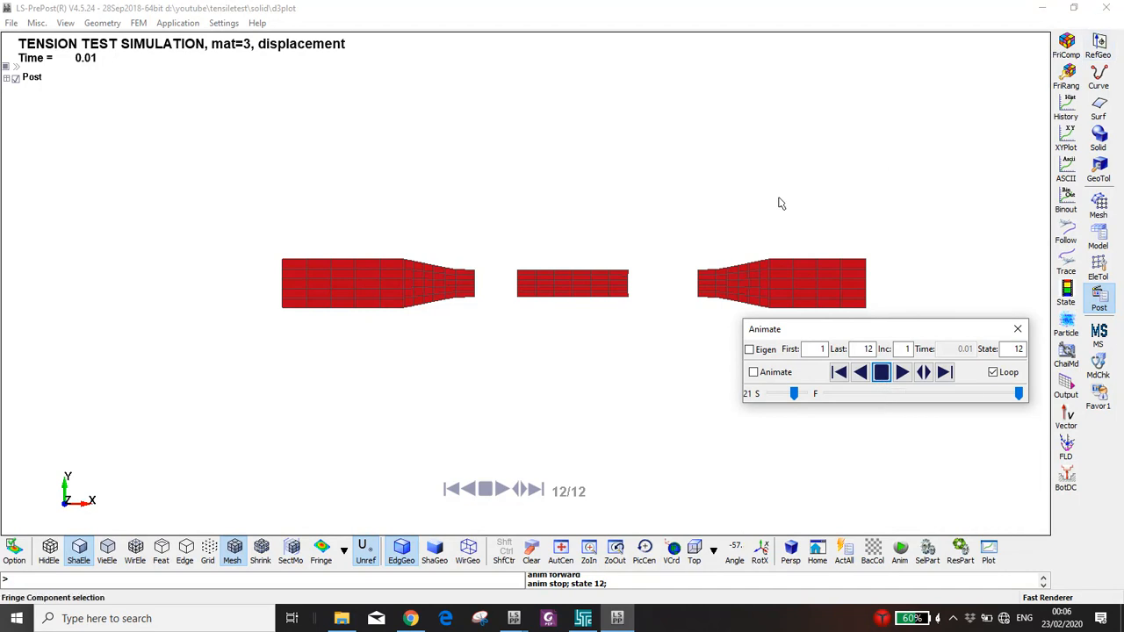
left_click_drag(434, 308, 433, 145, "ctrl")
left_click_drag(534, 216, 479, 198, "ctrl")
scroll(478, 262, "up", 4)
scroll(478, 262, "down", 3)
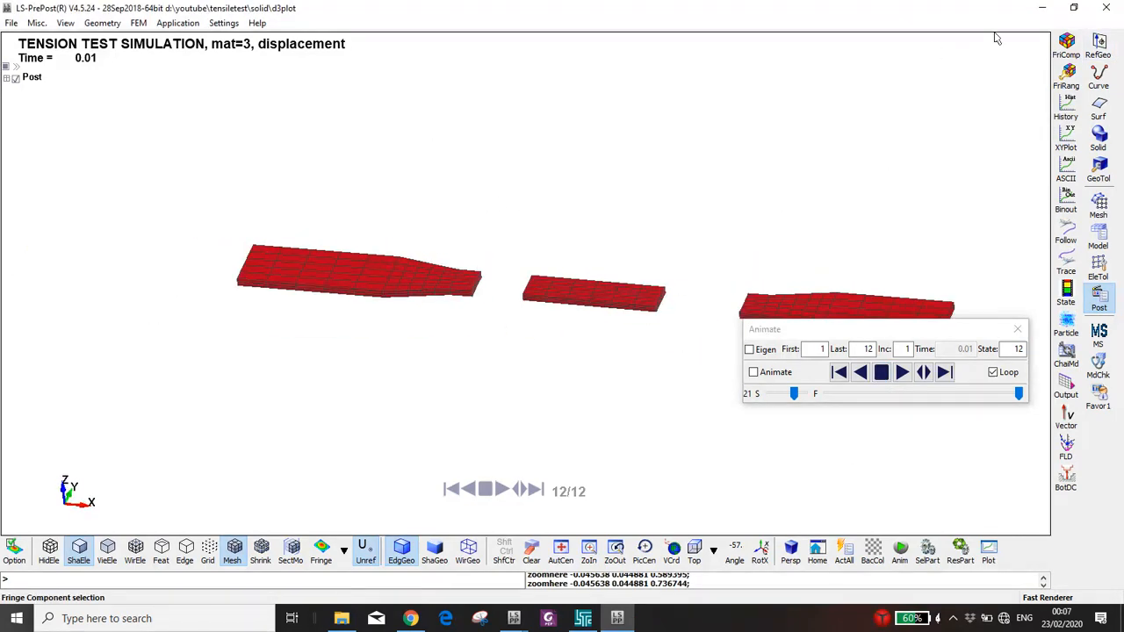
Close the solid model's d3plot results and the tension3.k model window.
left_click(1105, 7)
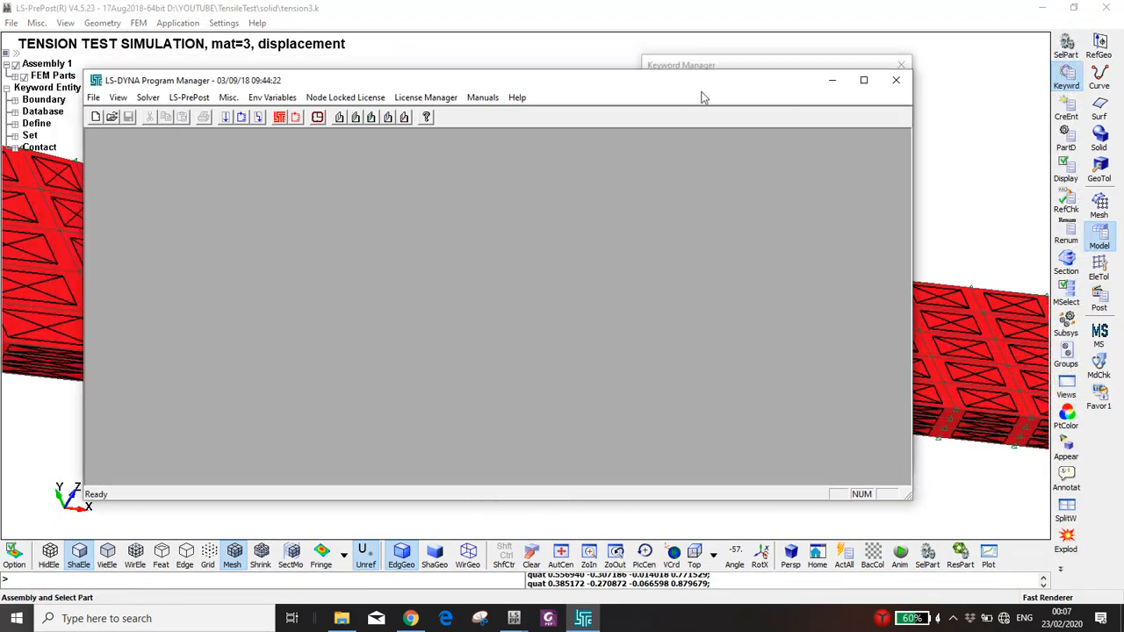
left_click(544, 532)
left_click(1106, 8)
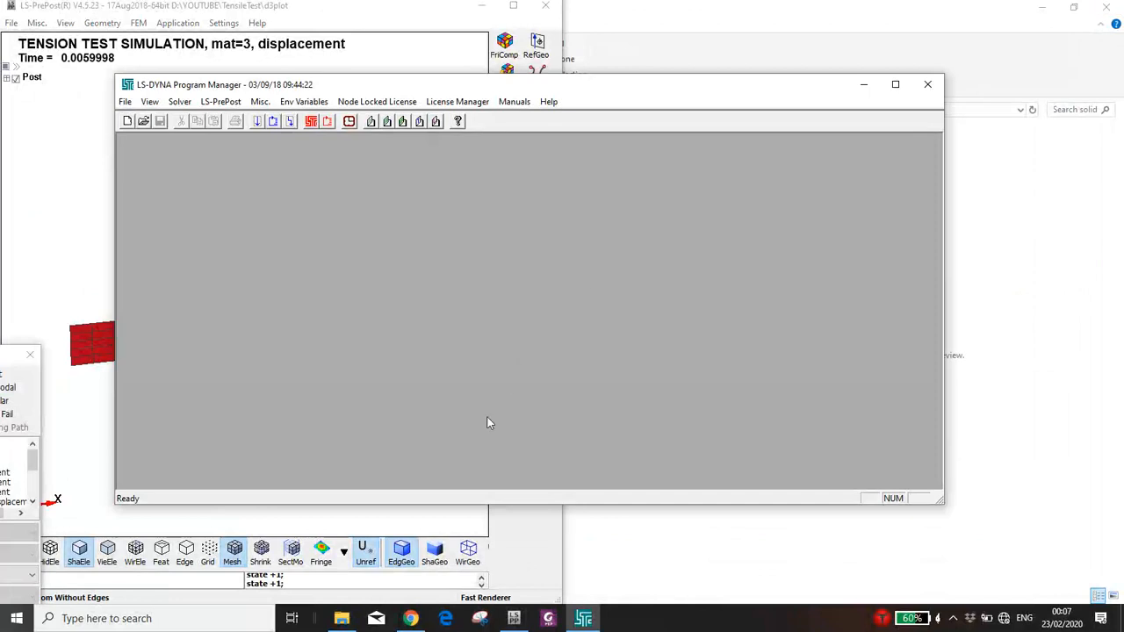
Bring up the d3plot results in the TensileTest folder, enlarge that window and bring its History dialog into view.
left_click(419, 527)
left_click(512, 6)
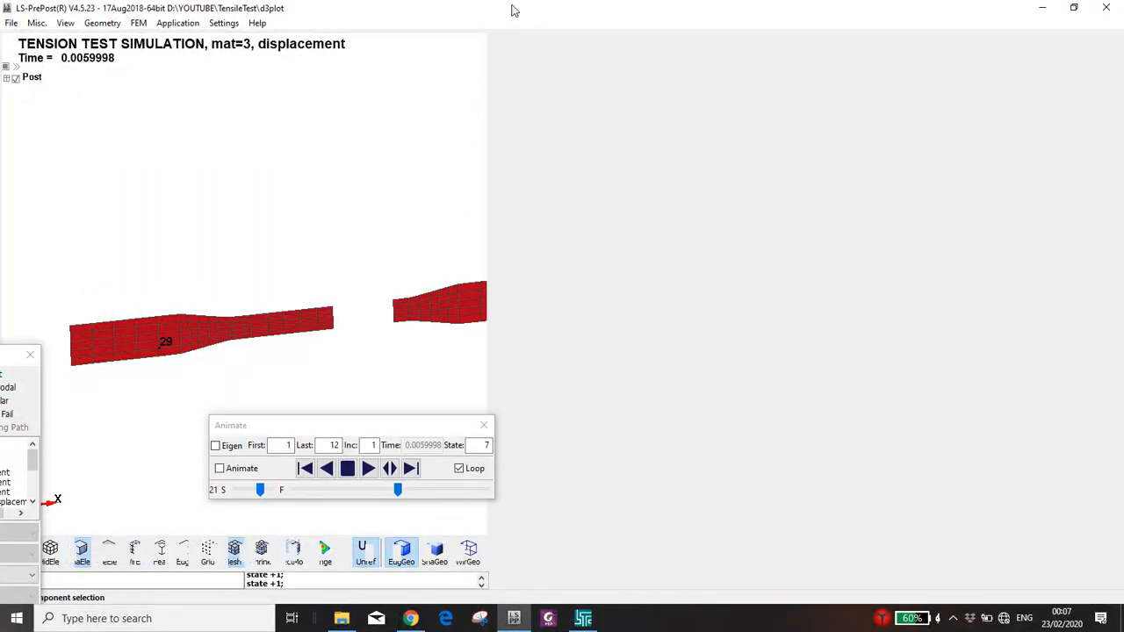
left_click_drag(2, 359, 247, 146)
mouse_move(832, 418)
left_mouse_down("ctrl")
mouse_move(637, 448)
mouse_move(587, 440)
left_mouse_up("ctrl")
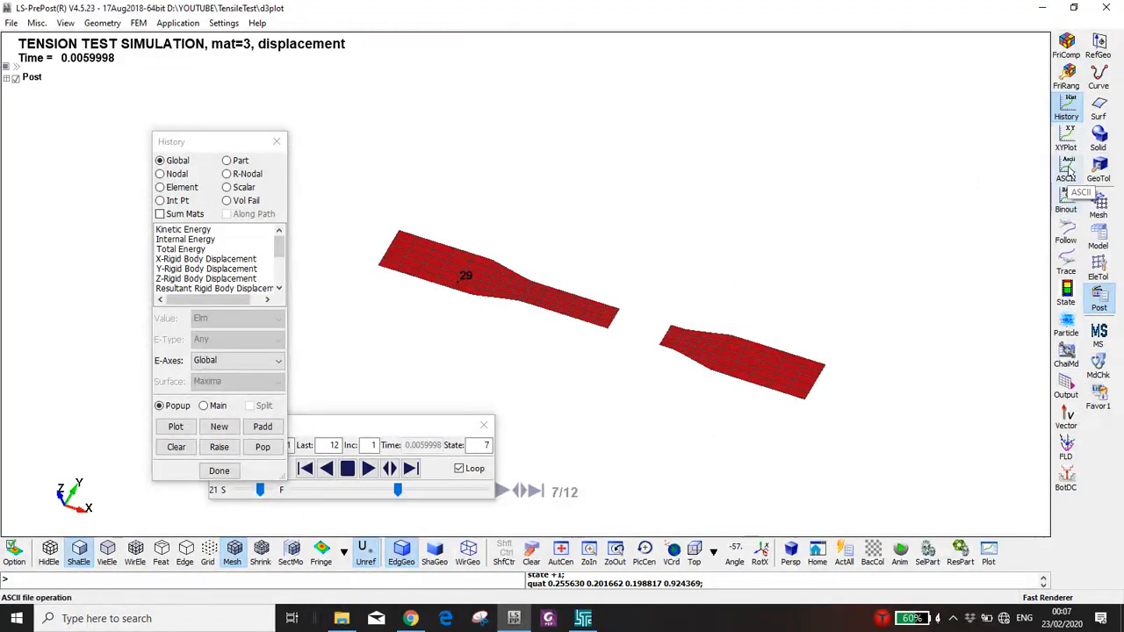
Open the ASCII result files and load the secforc file of the TensileTest run.
left_click(1068, 170)
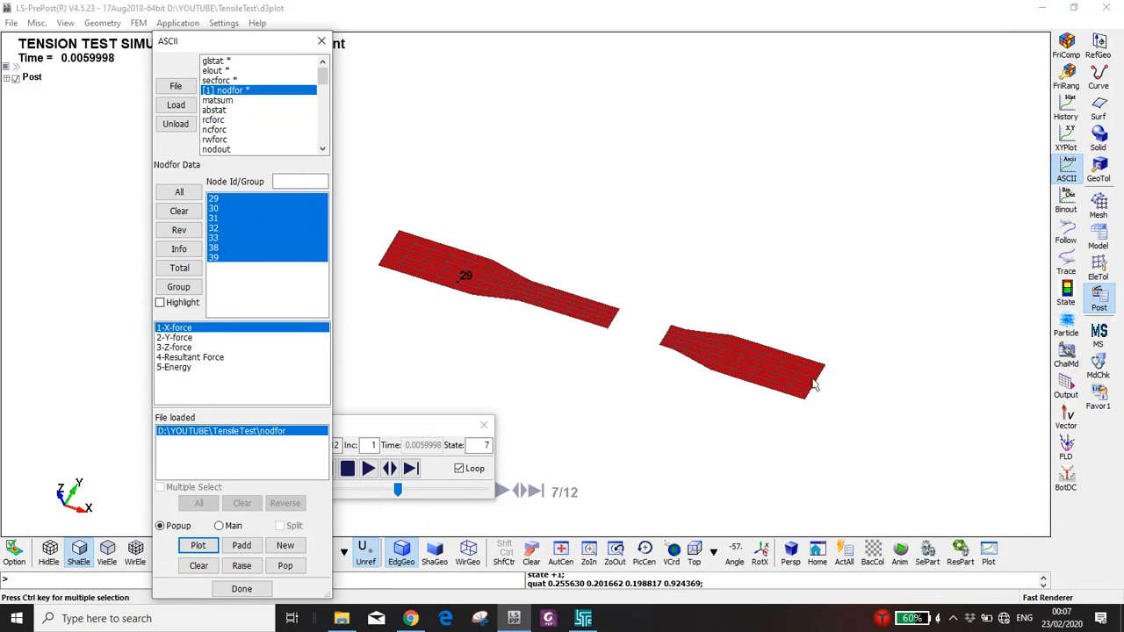
left_click(209, 549)
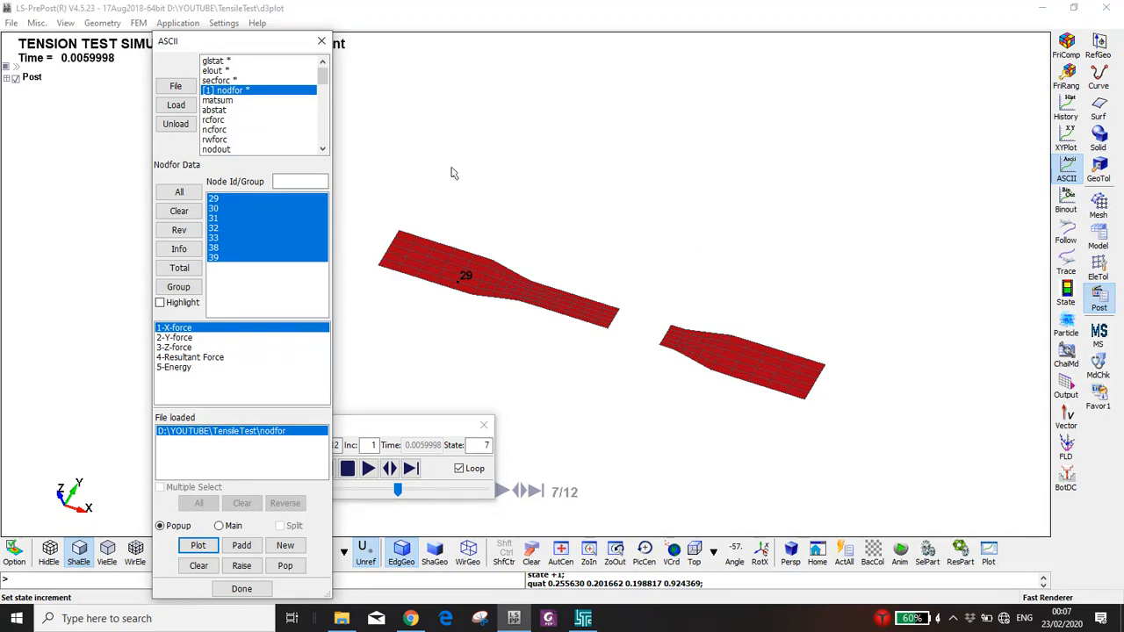
left_click(220, 80)
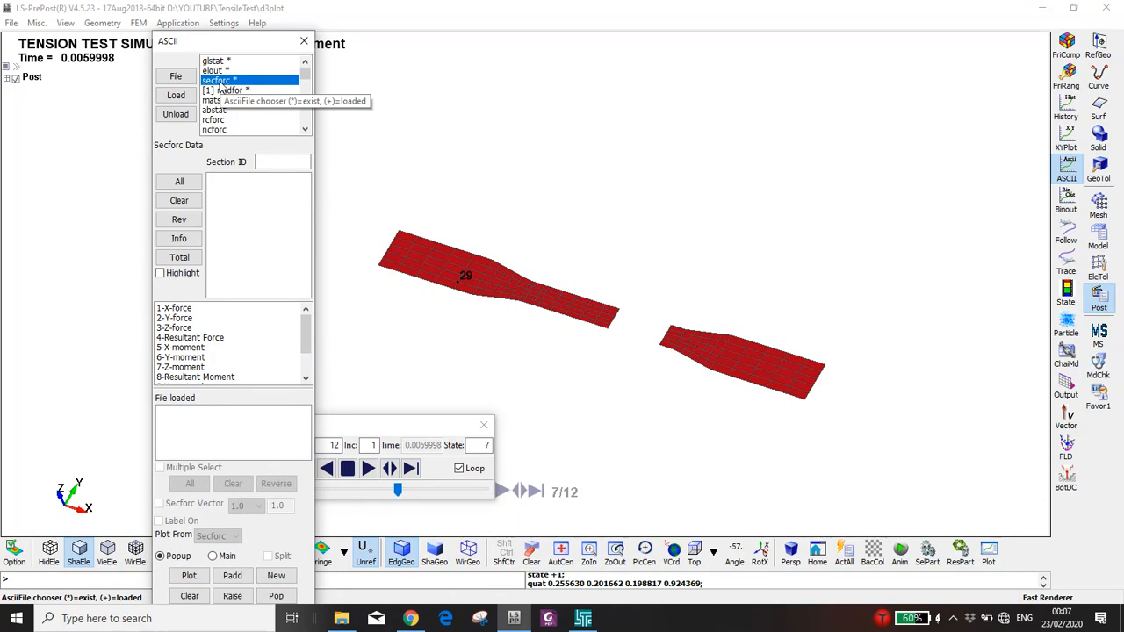
left_click(175, 95)
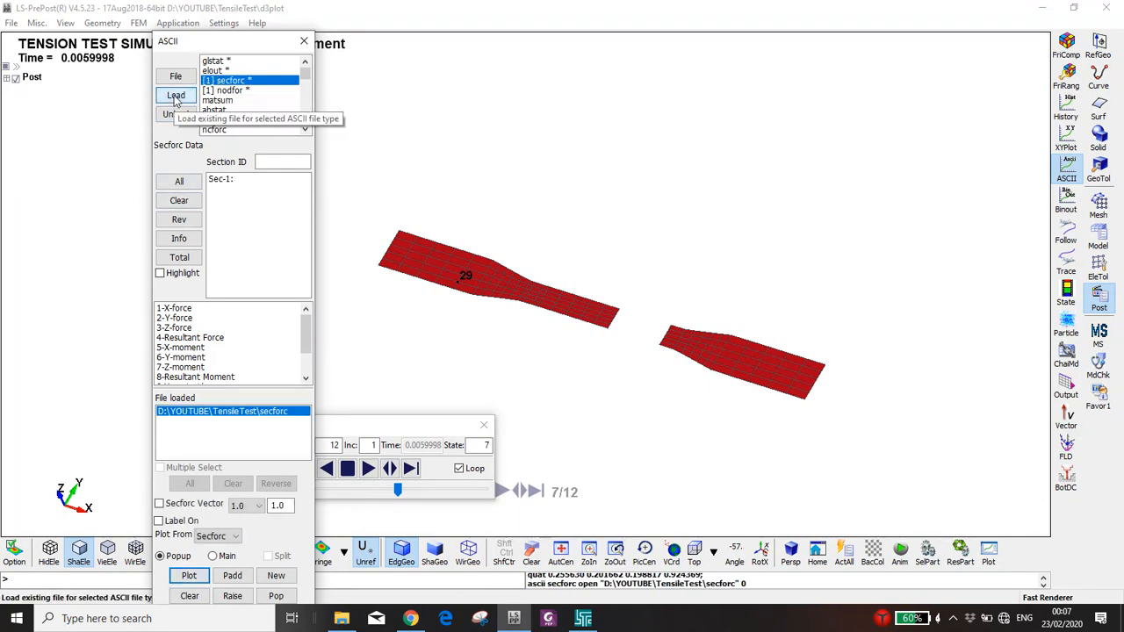
Plot the X-force history of section Sec-1 from the loaded secforc file.
left_click(222, 180)
left_click(178, 309)
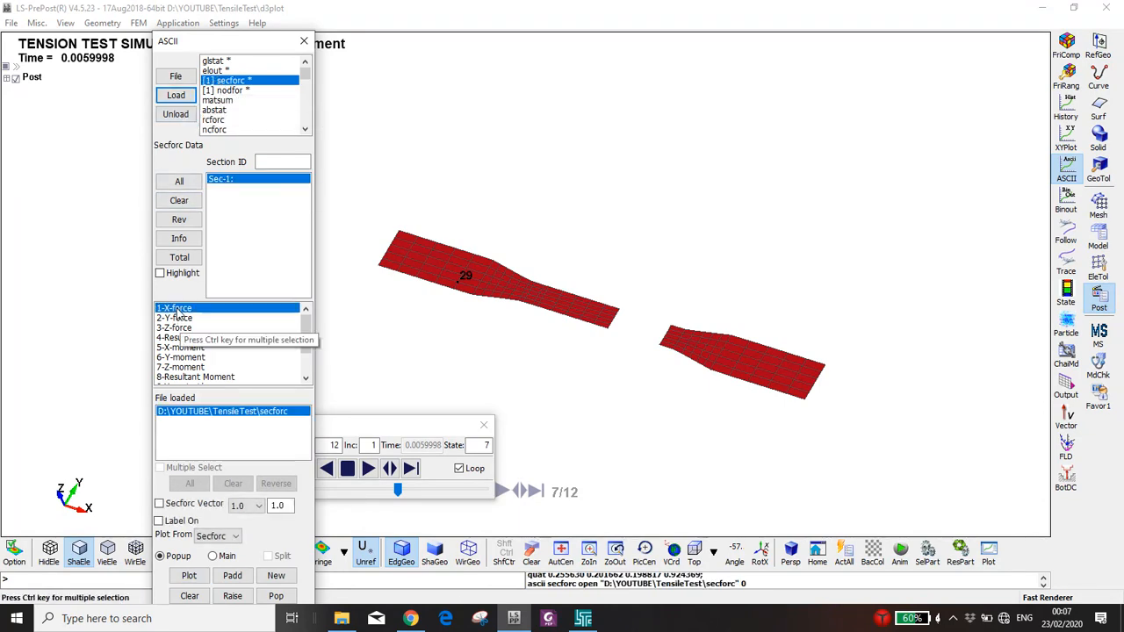
left_click(190, 576)
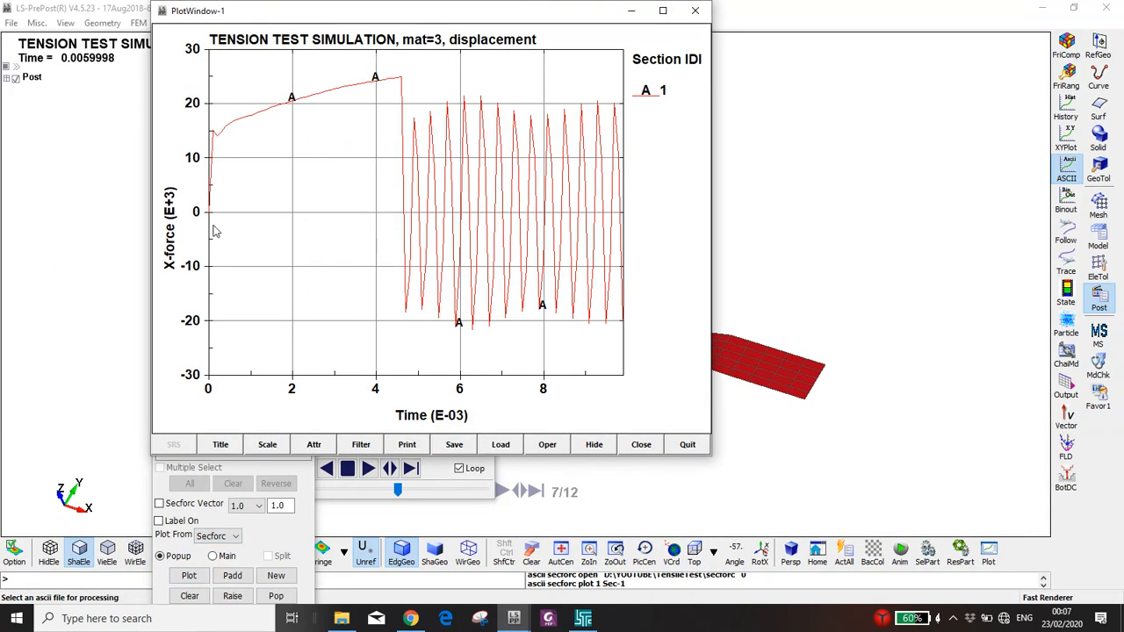
Read the X-force curve at its first peak and at its maximum just before fracture, and close the plot window.
left_click(216, 136)
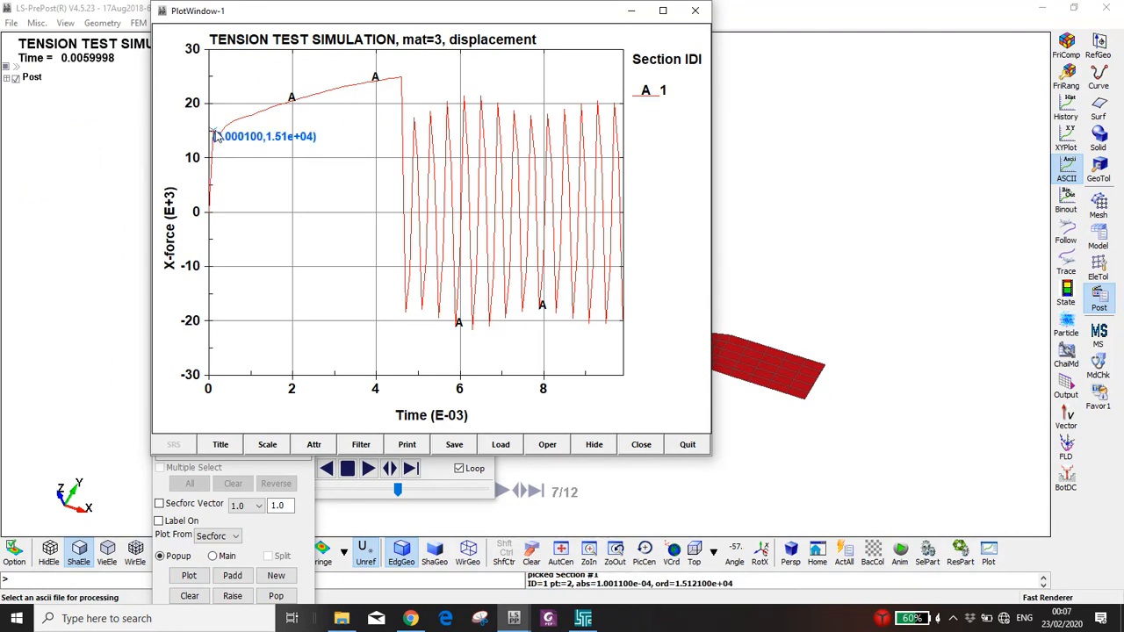
left_click(402, 80)
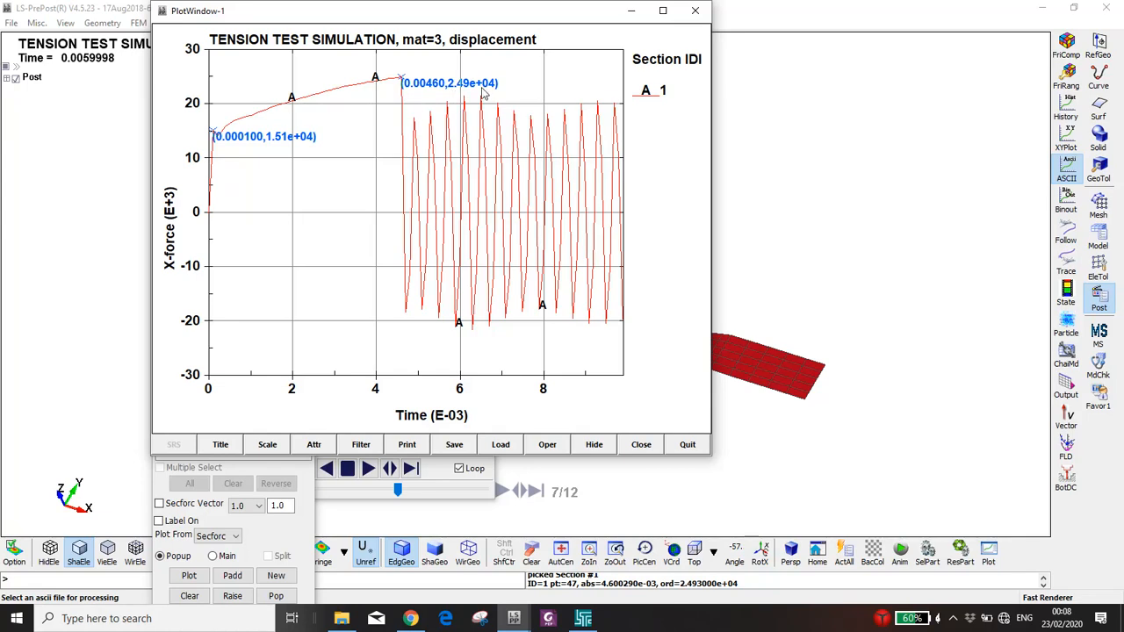
left_click(695, 11)
Switch to File Explorer and open the tension3.k model from the TensileTest folder.
left_click(341, 618)
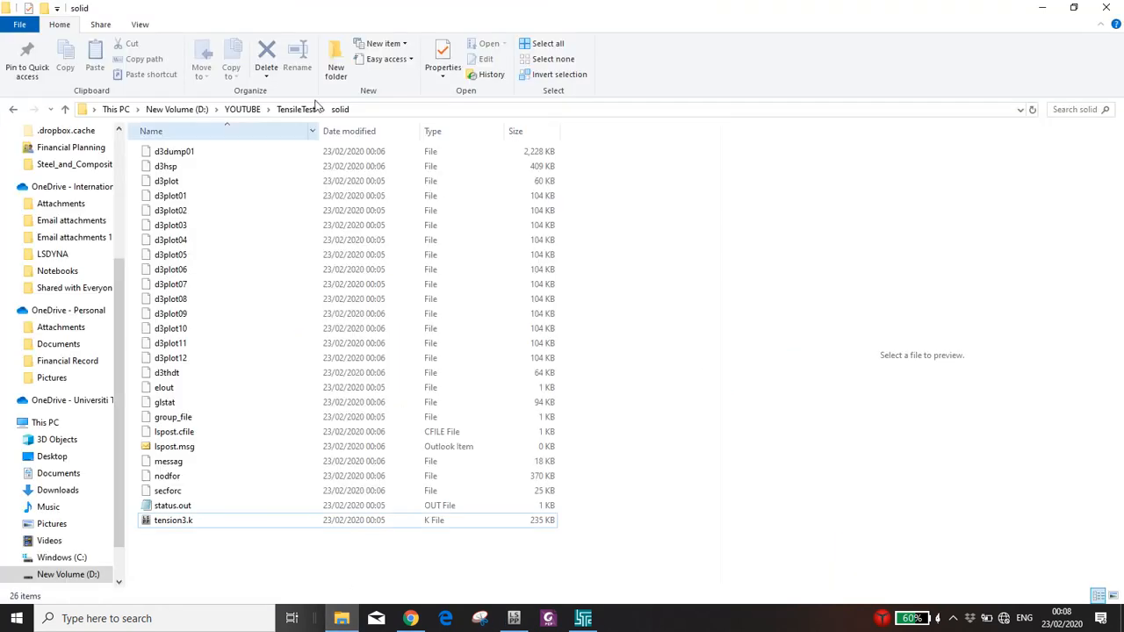
left_click(309, 110)
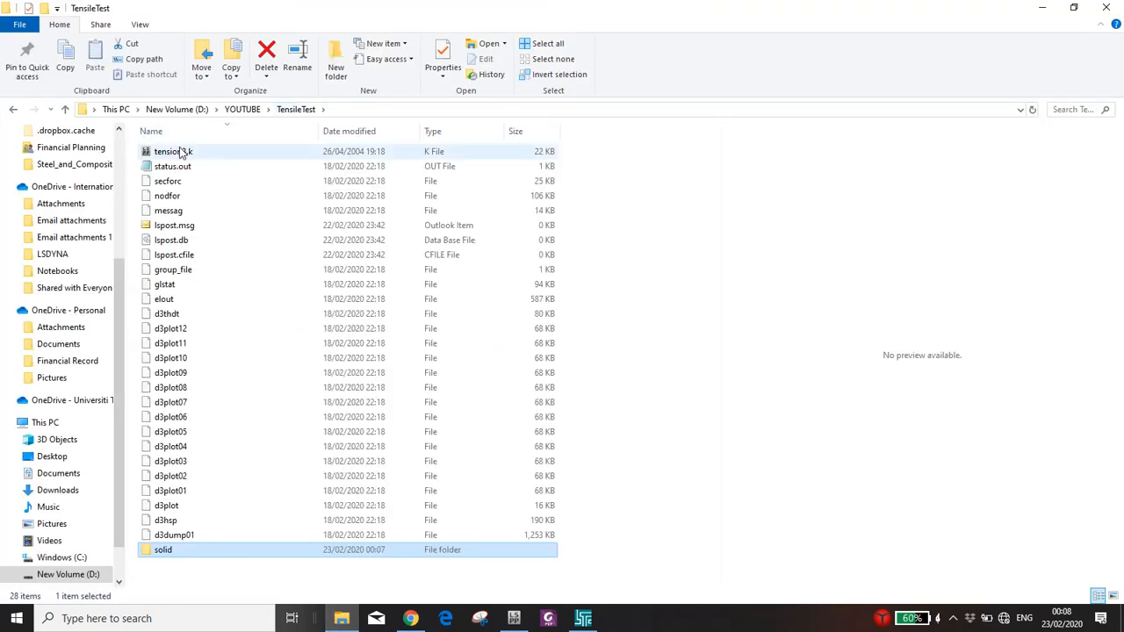
left_click(182, 153)
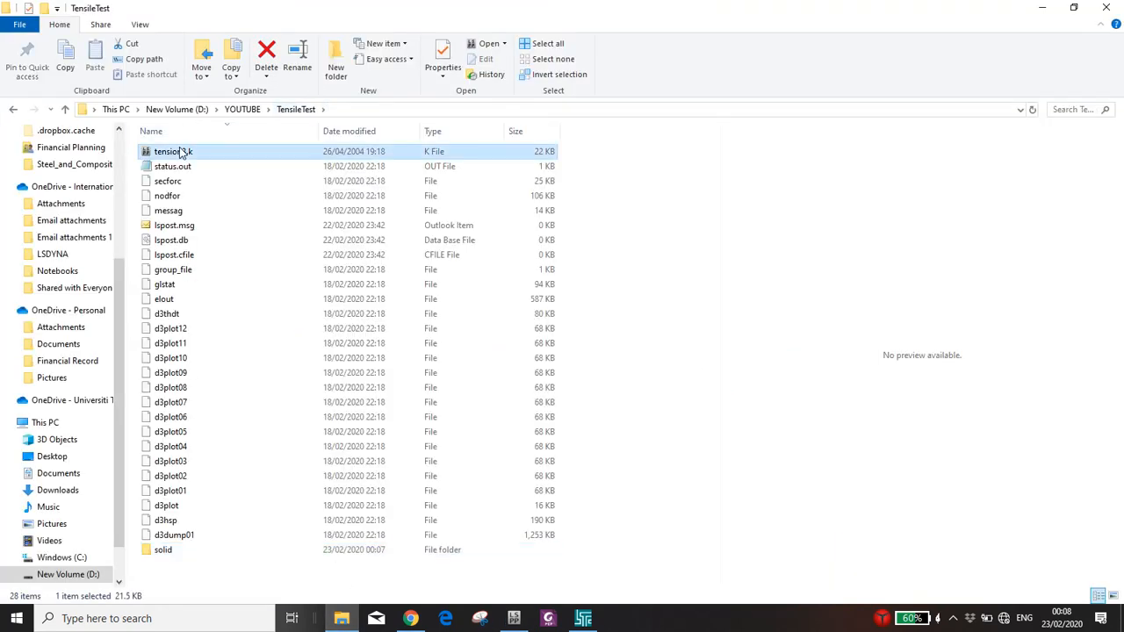
Switch to the browser's Tension III example page and highlight DATABASE_CROSS_SECTION_PLANE in its keyword list.
left_click(410, 619)
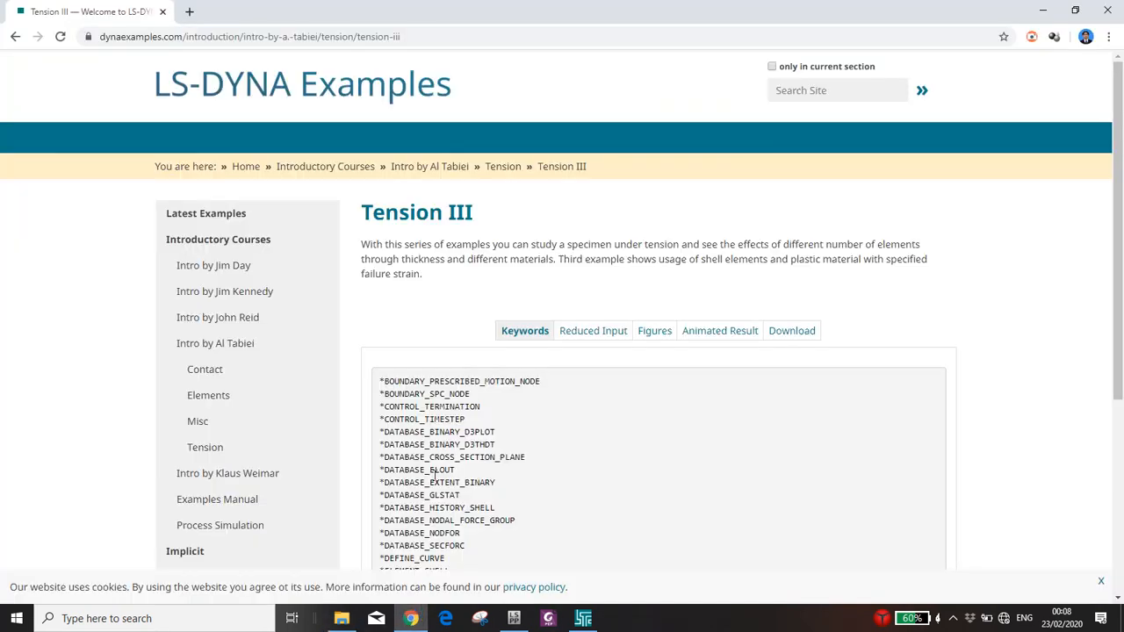
scroll(433, 466, "down", 1)
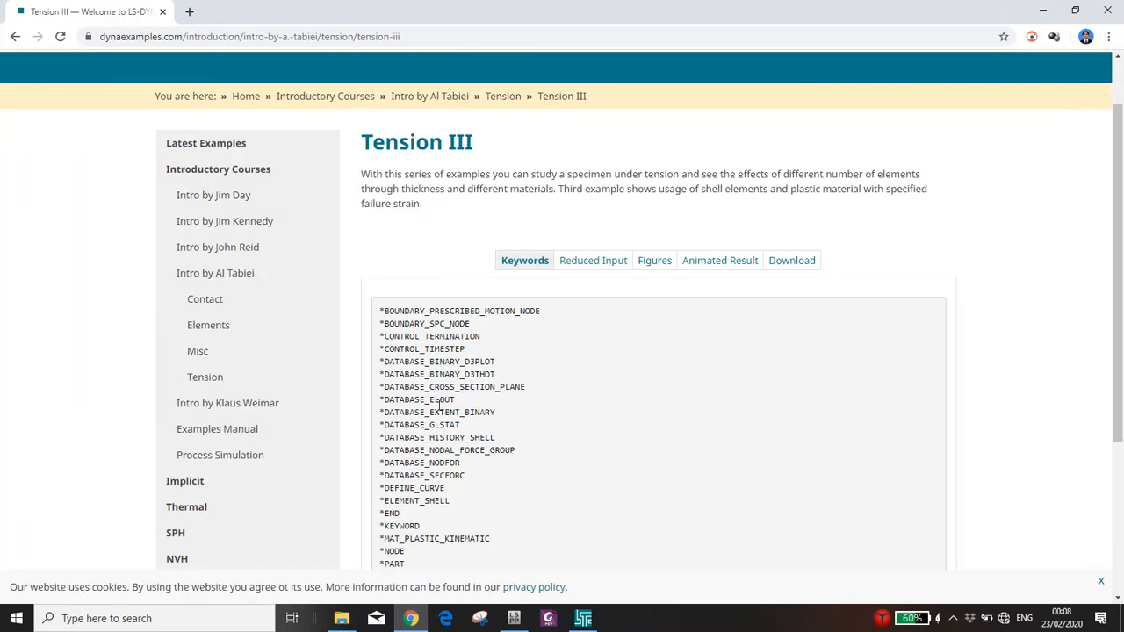
left_click_drag(382, 389, 527, 393)
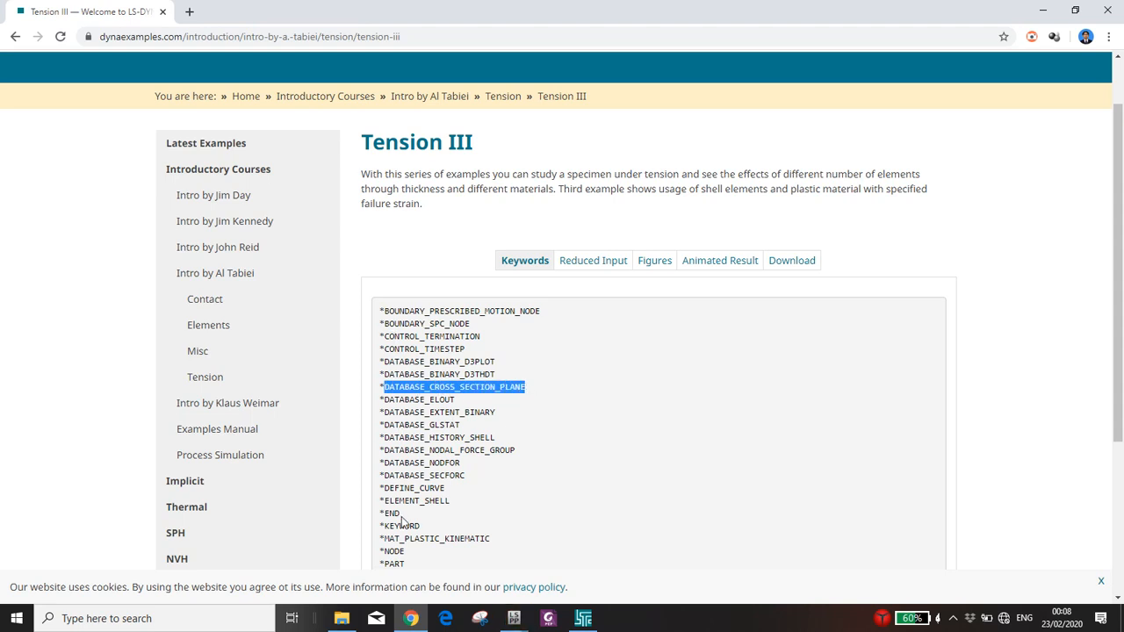
scroll(404, 519, "down", 1)
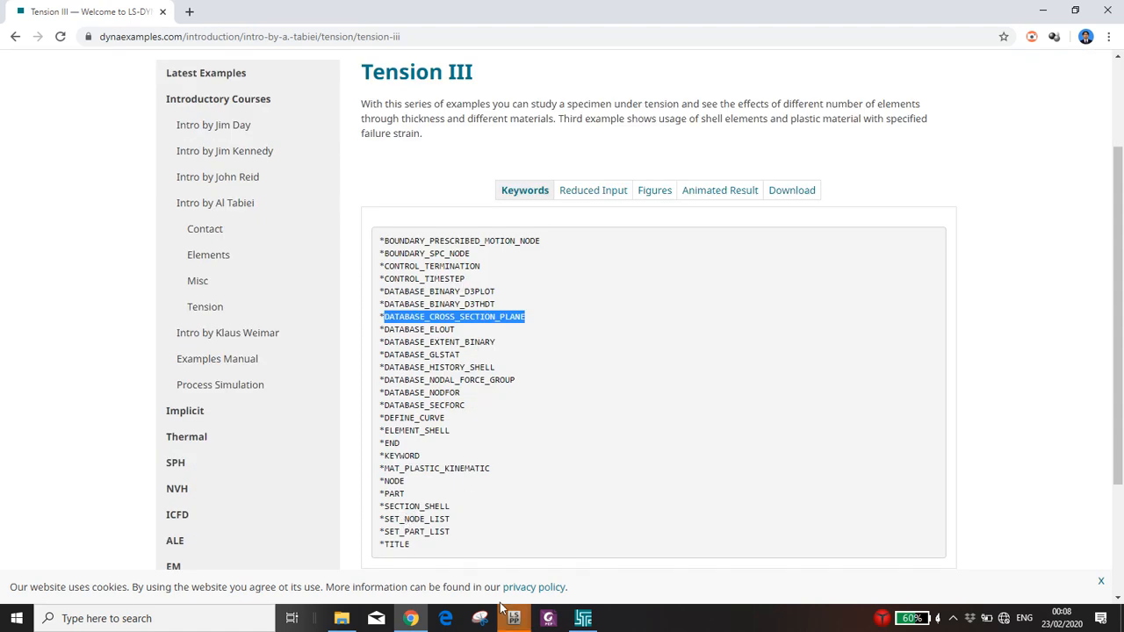
Switch to the tension3.k model window, dismiss the keyword reader alert and open the Keyword Manager with the specimen tilted.
mouse_move(513, 618)
left_click(531, 549)
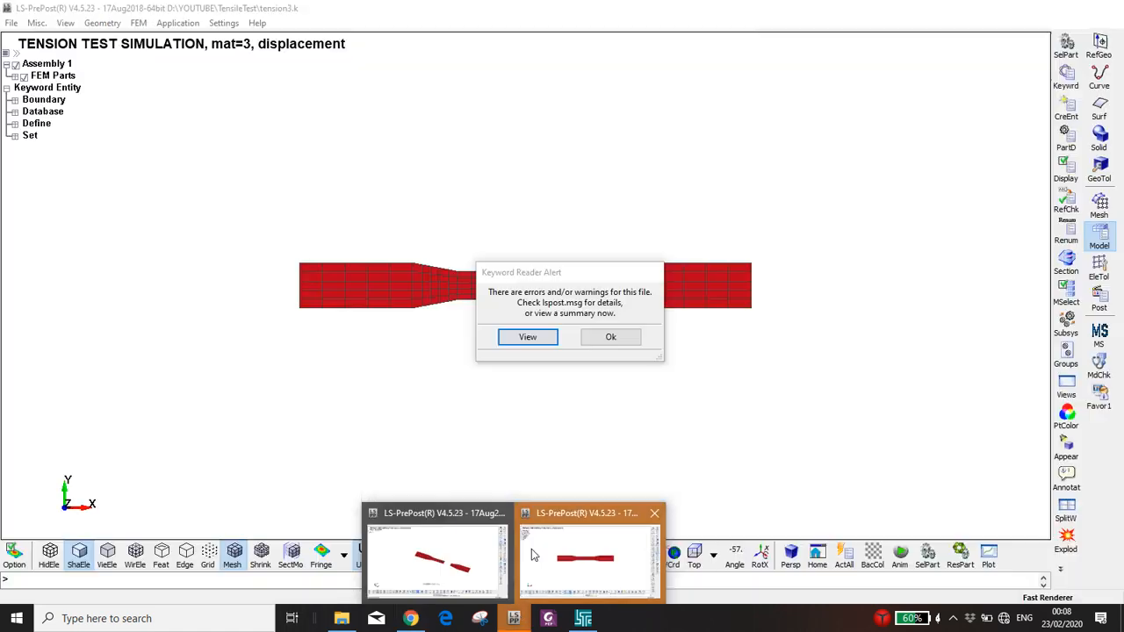
left_click(586, 338)
left_click(1076, 87)
left_click_drag(410, 339, 548, 339)
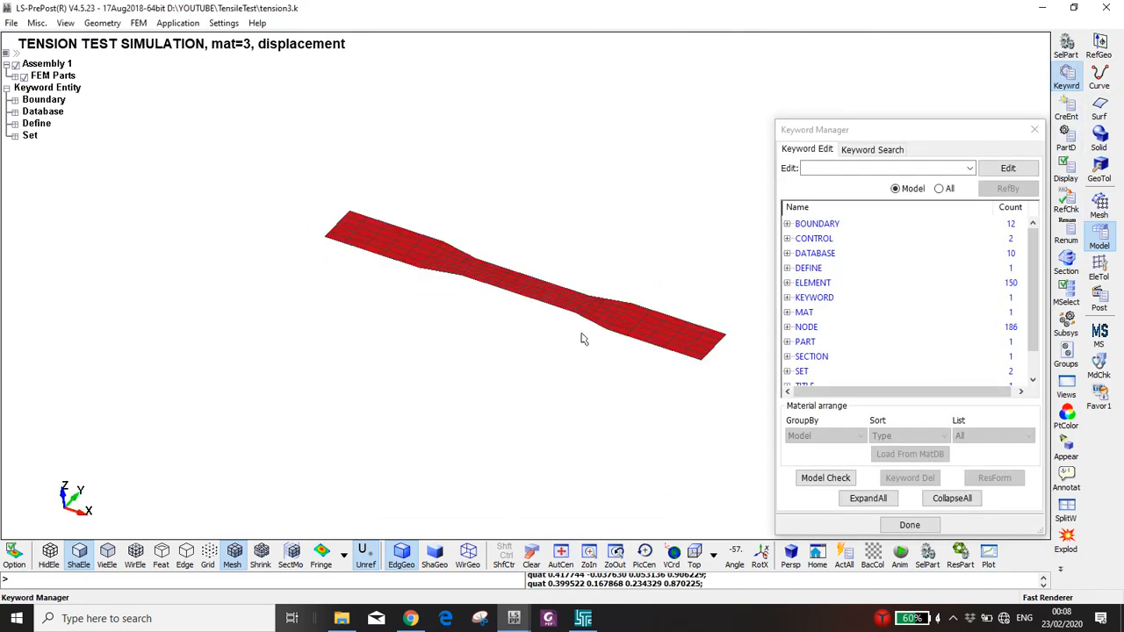
Open the DATABASE_CROSS_SECTION_PLANE keyword and review the XCT, YCT and ZCT coordinates of its normal vector's tail.
left_click(818, 226)
double_click(814, 254)
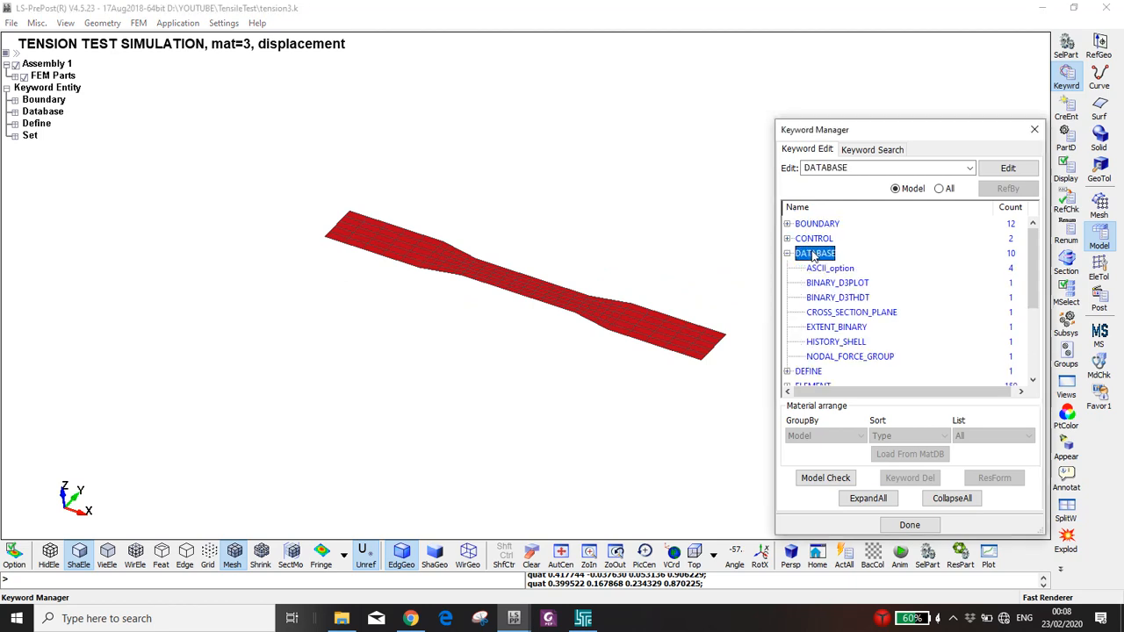
double_click(838, 314)
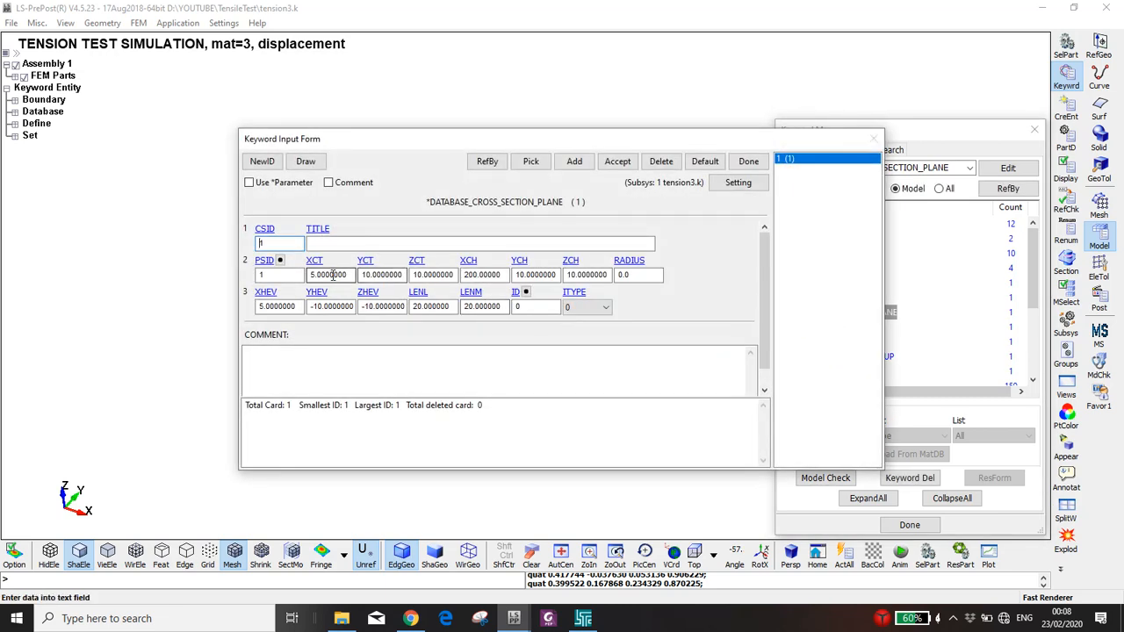
left_click(336, 275)
left_click(365, 275)
left_click(441, 275)
Move the keyword form off the model and draw the defined cross-section plane on the specimen.
left_click_drag(484, 141, 471, 415)
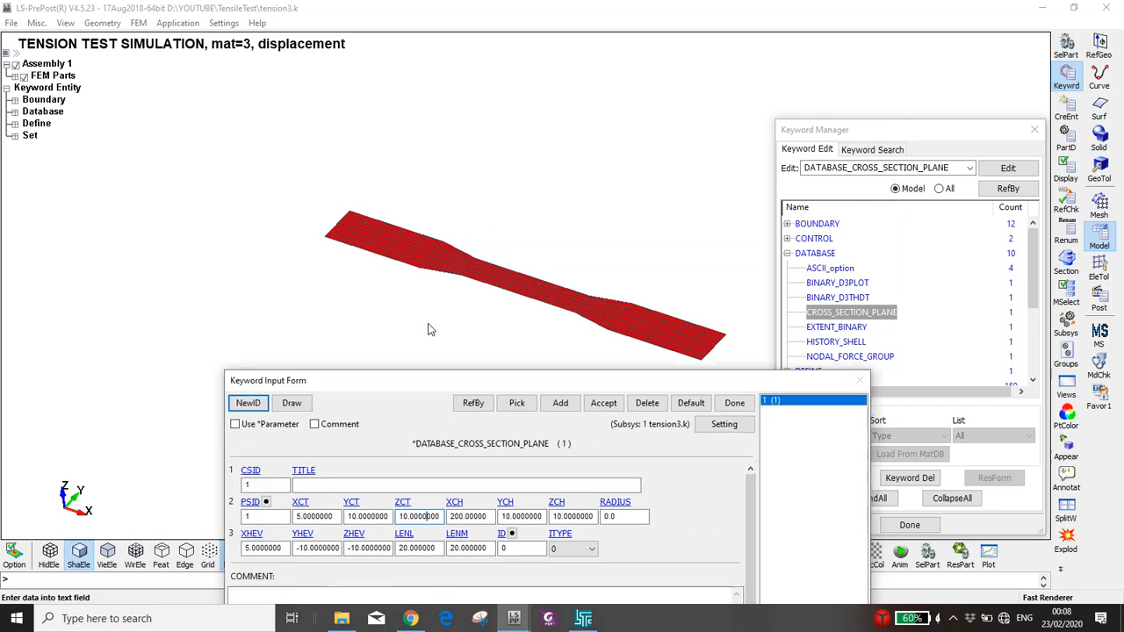
left_click(282, 334)
left_click_drag(344, 248, 589, 309, "ctrl")
scroll(343, 273, "up", 6)
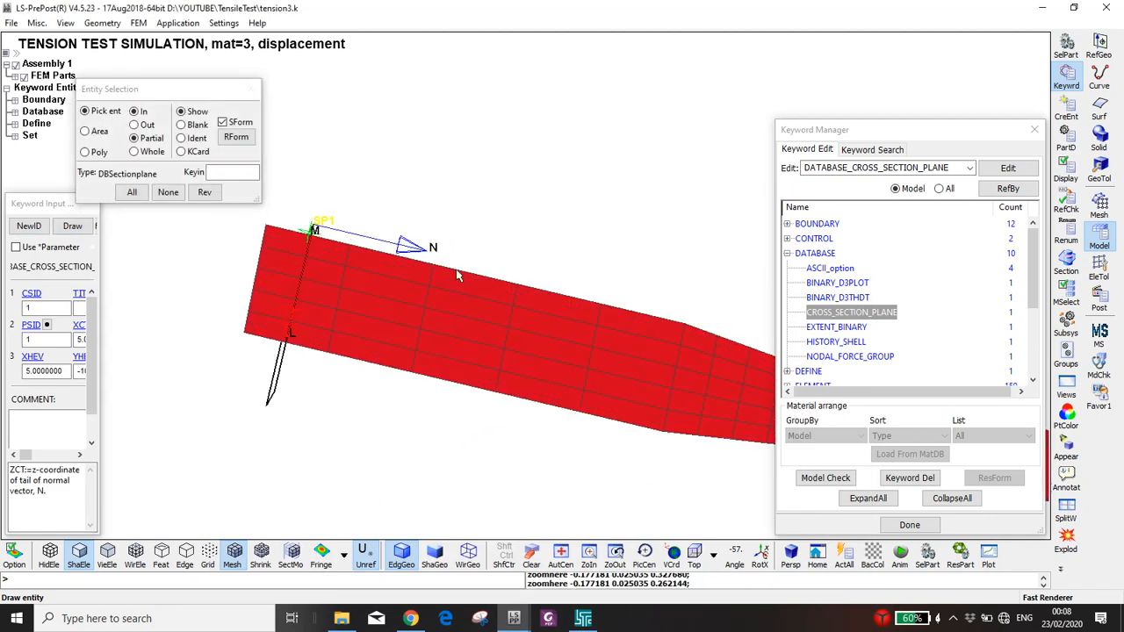
Examine the position, edges and normal direction of section plane SP1 at the specimen's end from several angles.
left_click_drag(455, 267, 276, 272, "ctrl")
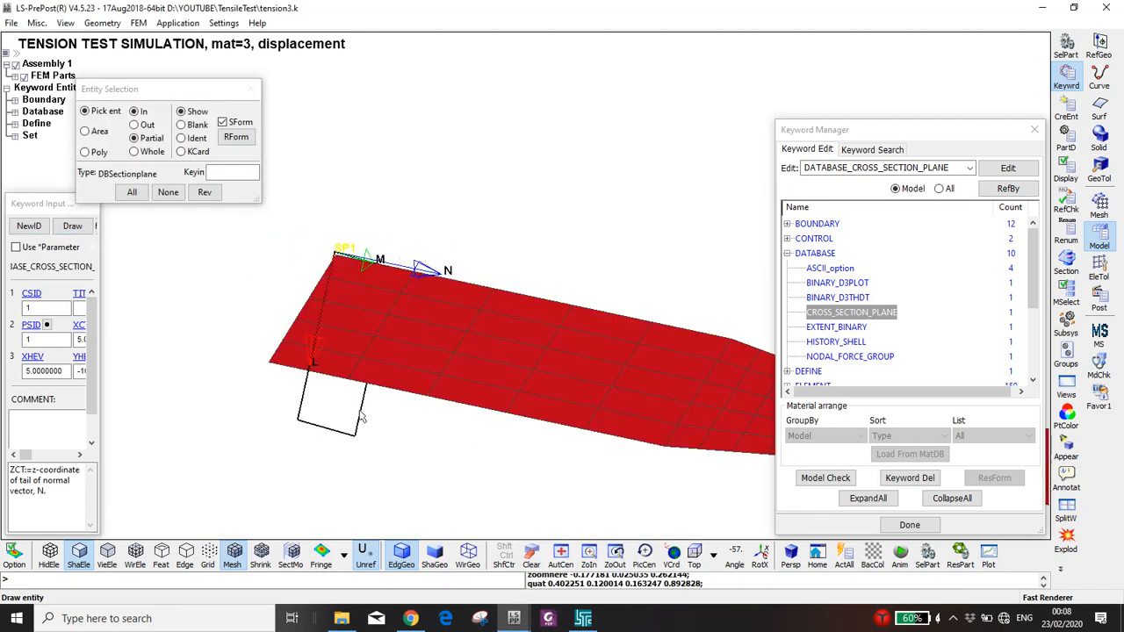
scroll(343, 359, "up", 3)
middle_click_drag(343, 359, 366, 401, "ctrl")
scroll(366, 401, "down", 5)
left_click_drag(361, 437, 431, 313, "ctrl")
scroll(618, 457, "up", 3)
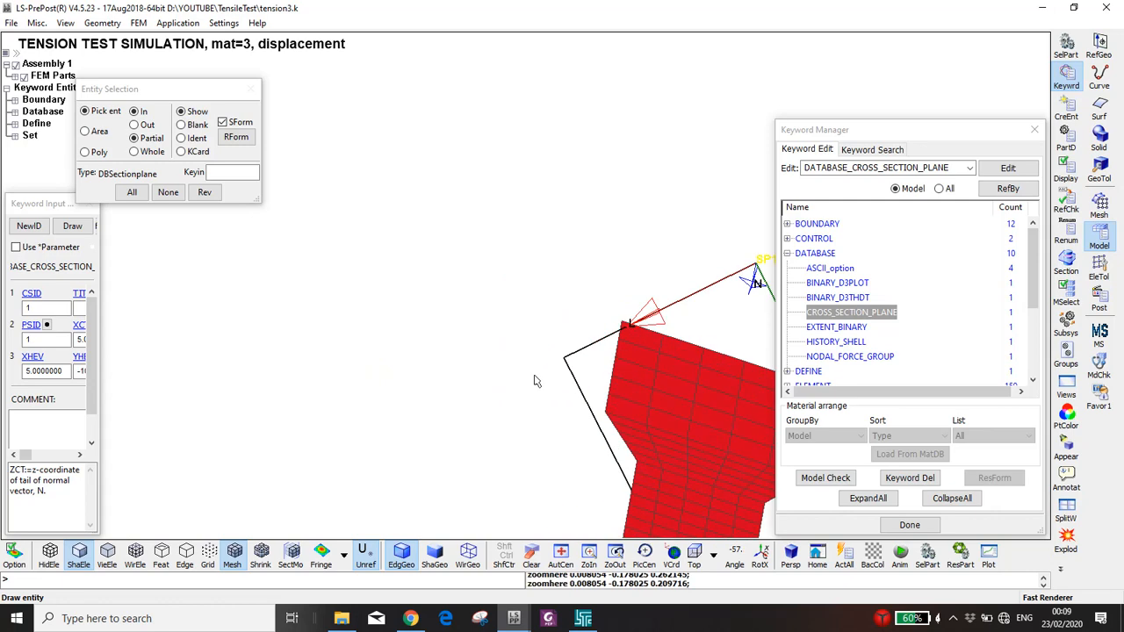
left_click_drag(618, 458, 664, 463, "ctrl")
scroll(505, 405, "down", 3, "ctrl")
mouse_move(438, 362)
left_mouse_down("ctrl")
mouse_move(498, 404)
mouse_move(553, 408)
left_mouse_up("ctrl")
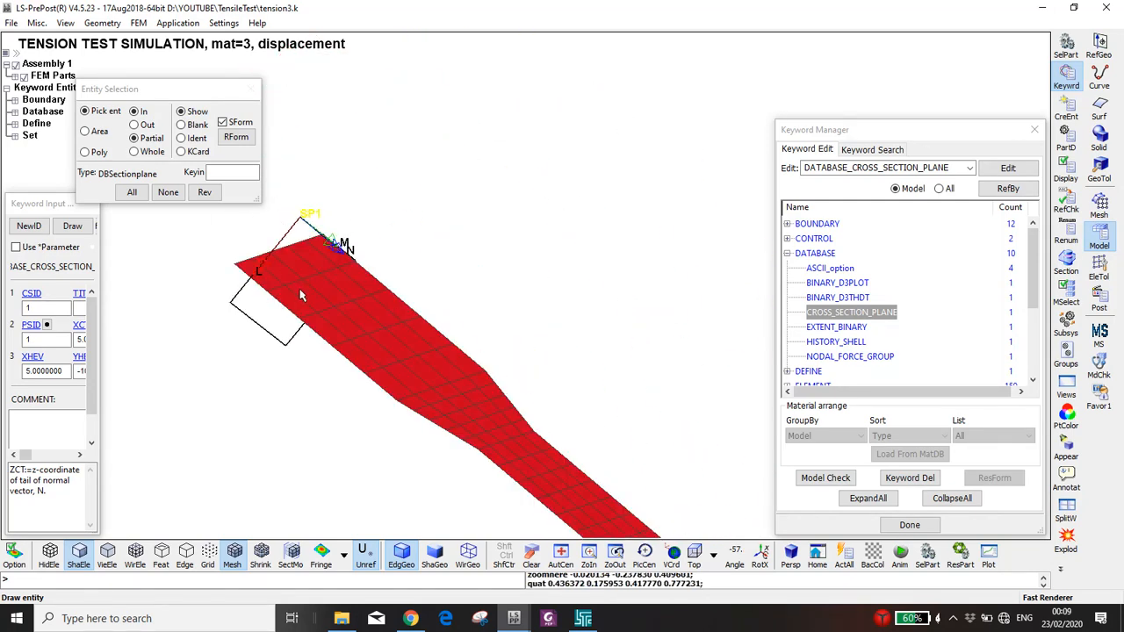
scroll(365, 286, "down", 1, "ctrl")
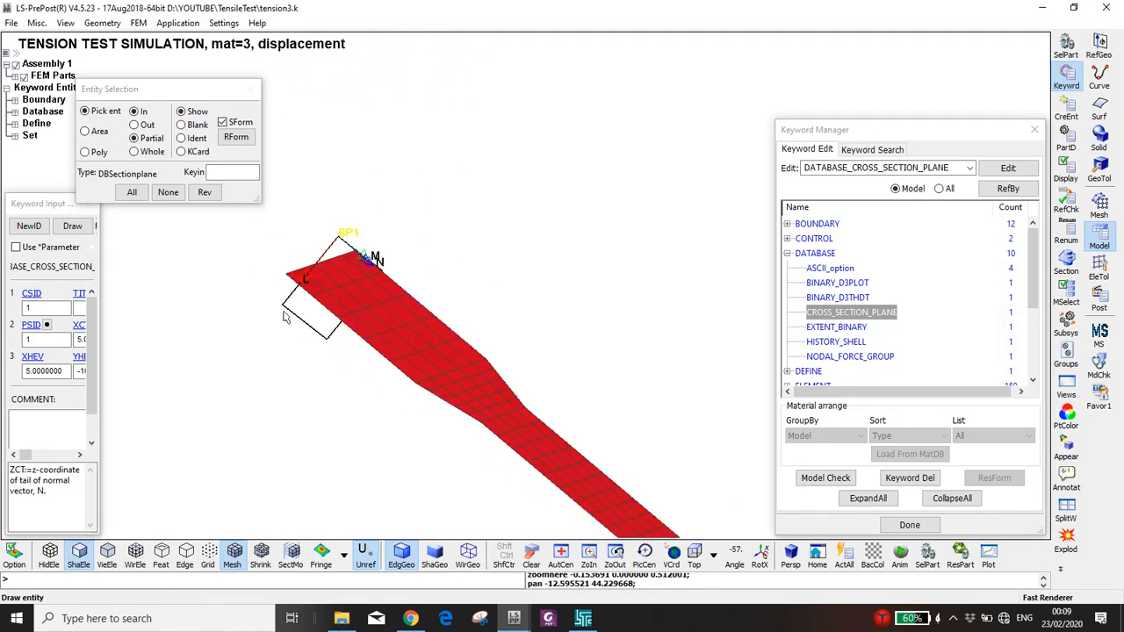
Widen the DATABASE_CROSS_SECTION_PLANE form to full view and close it.
left_click(252, 91)
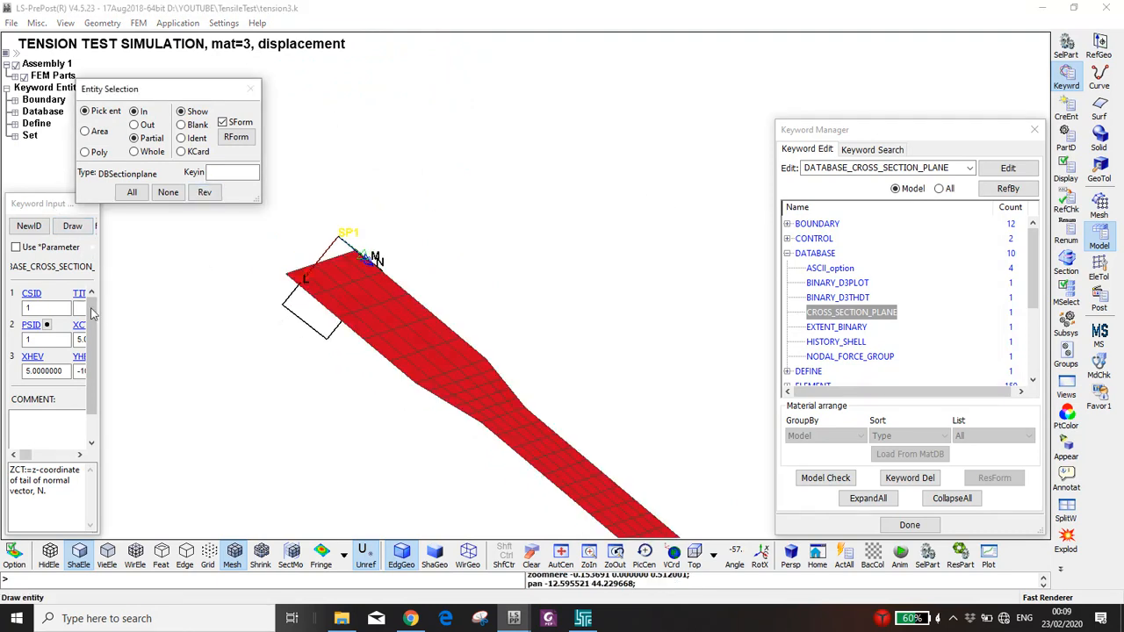
left_click_drag(99, 312, 562, 318)
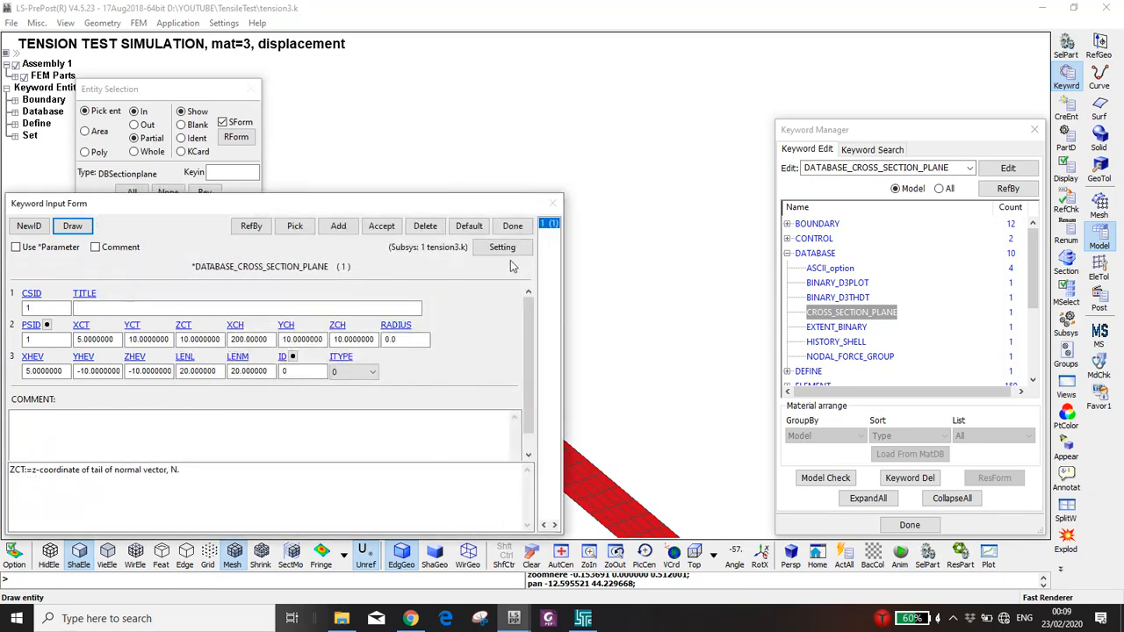
left_click(513, 225)
left_click(359, 394)
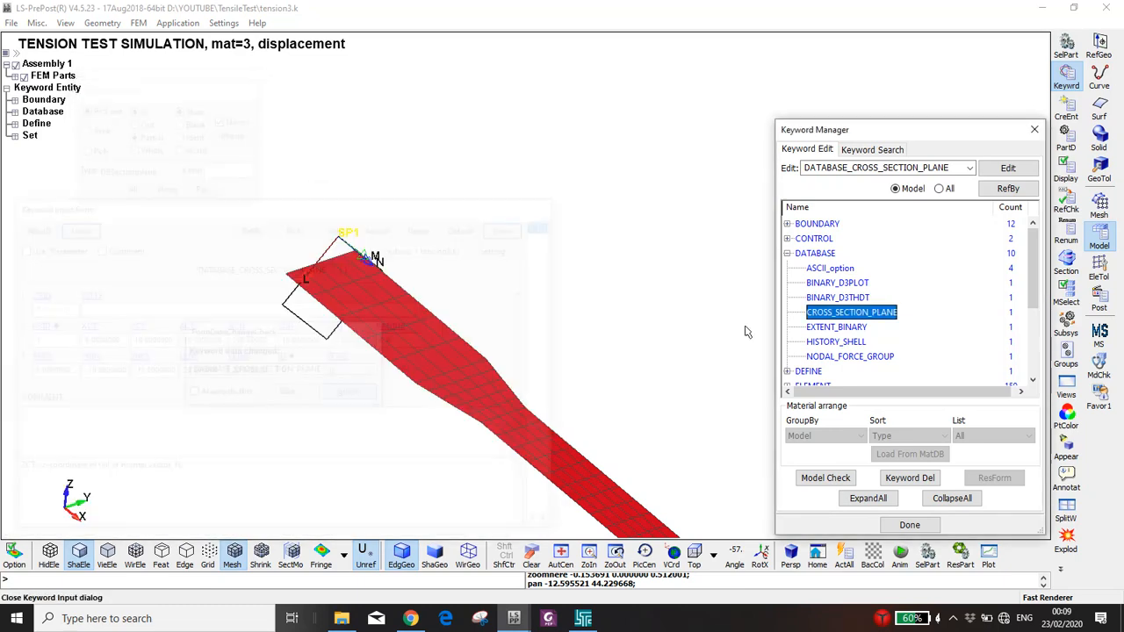
Select the ASCII_option database keyword and check the secforc entry in the d3plot window's ASCII file list.
left_click(825, 268)
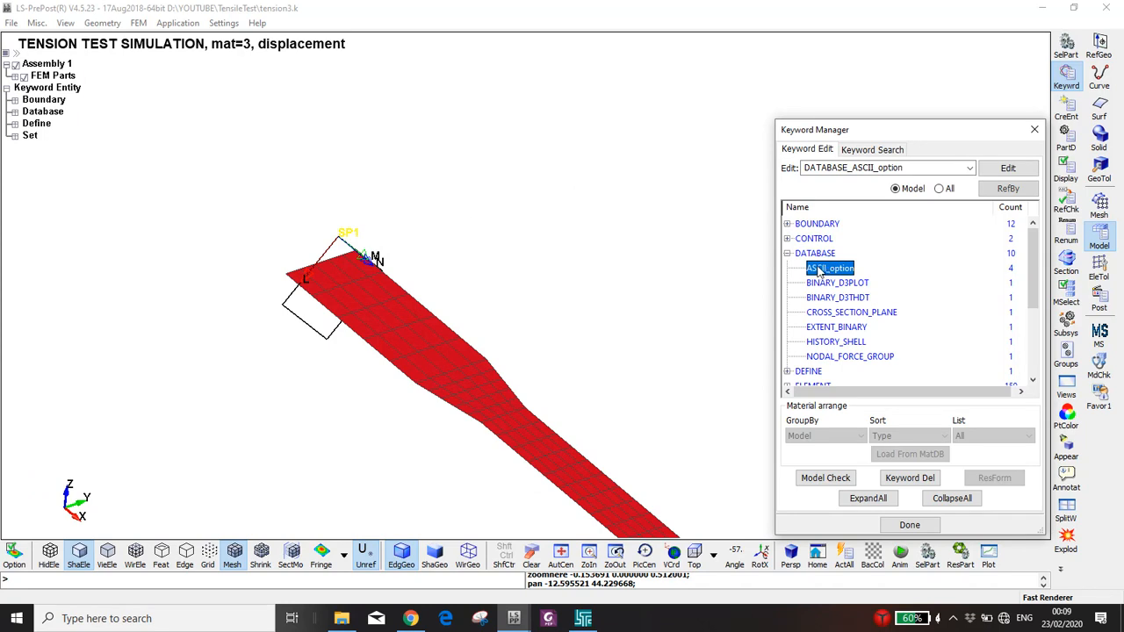
mouse_move(513, 619)
left_click(426, 569)
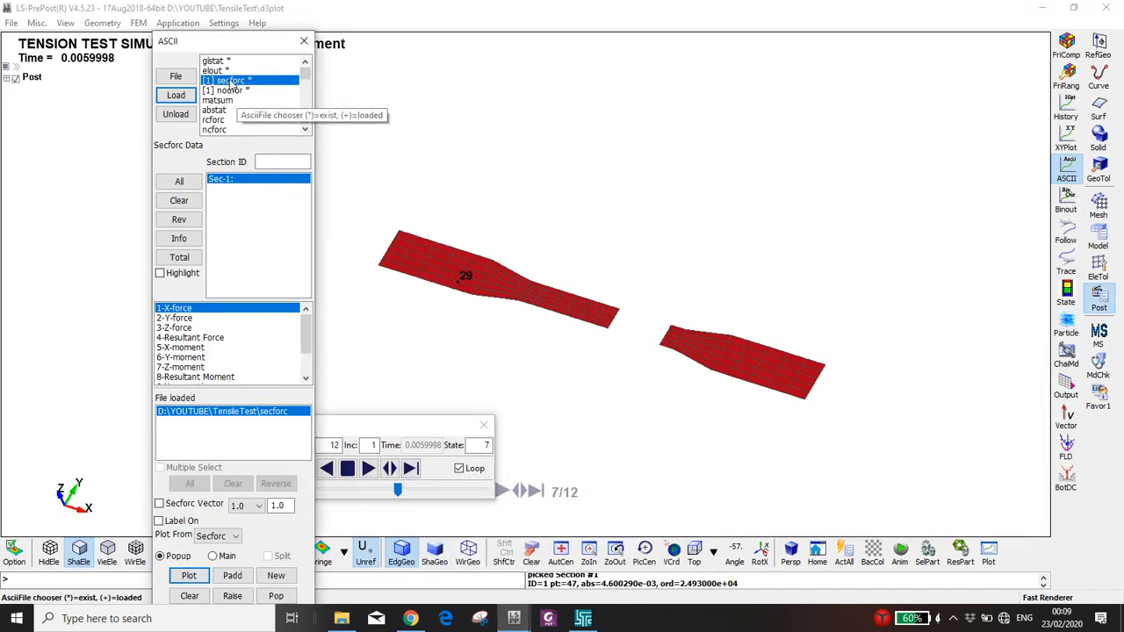
Return to the tension3.k window, review the SECFORC output interval in the ASCII database options and close the Keyword Manager.
mouse_move(513, 618)
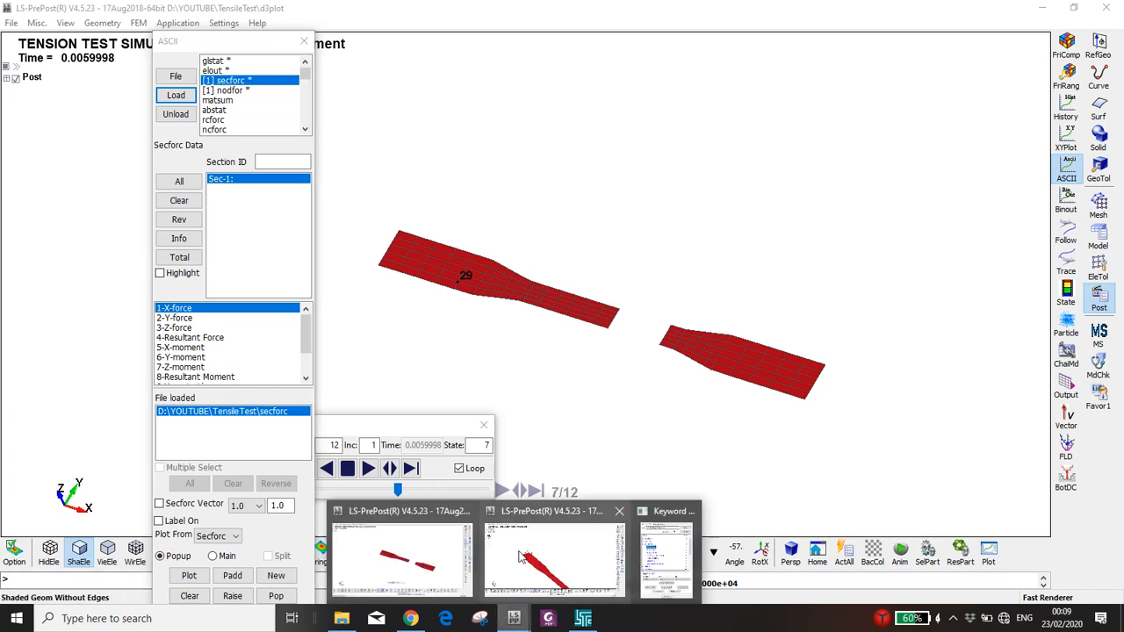
left_click(570, 569)
left_click_drag(874, 248, 850, 346)
left_click(405, 336)
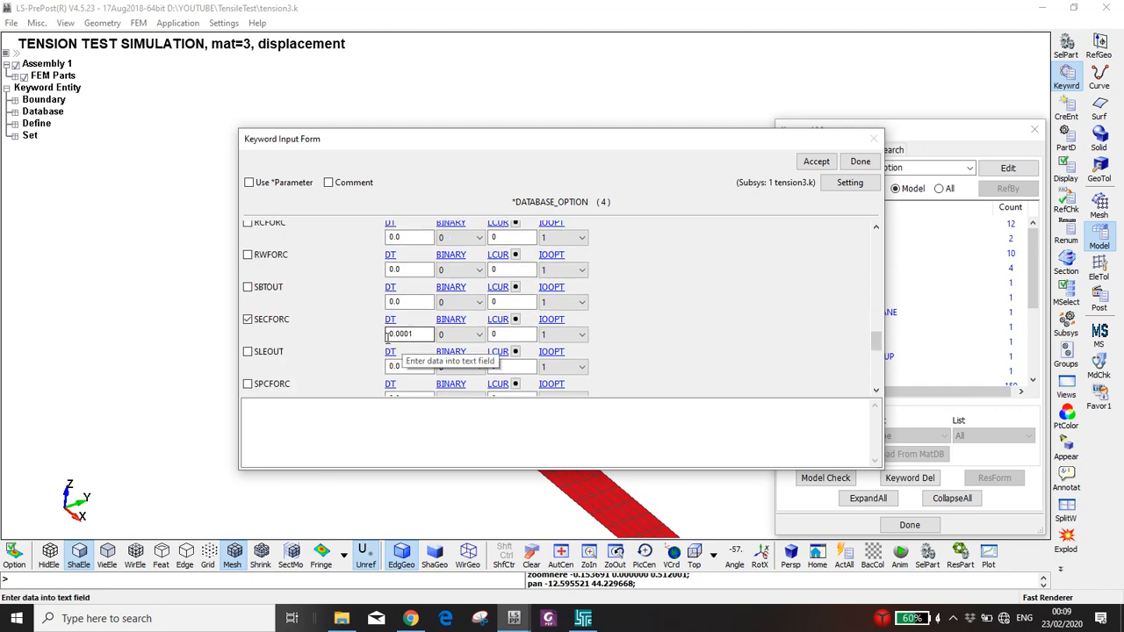
left_click(861, 163)
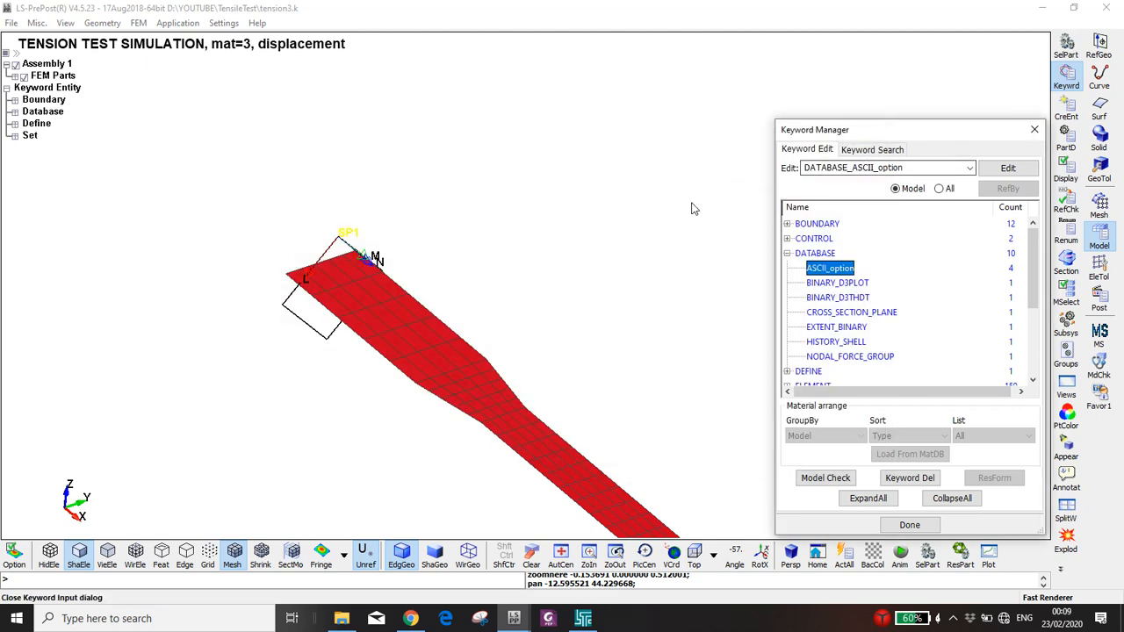
key("Escape")
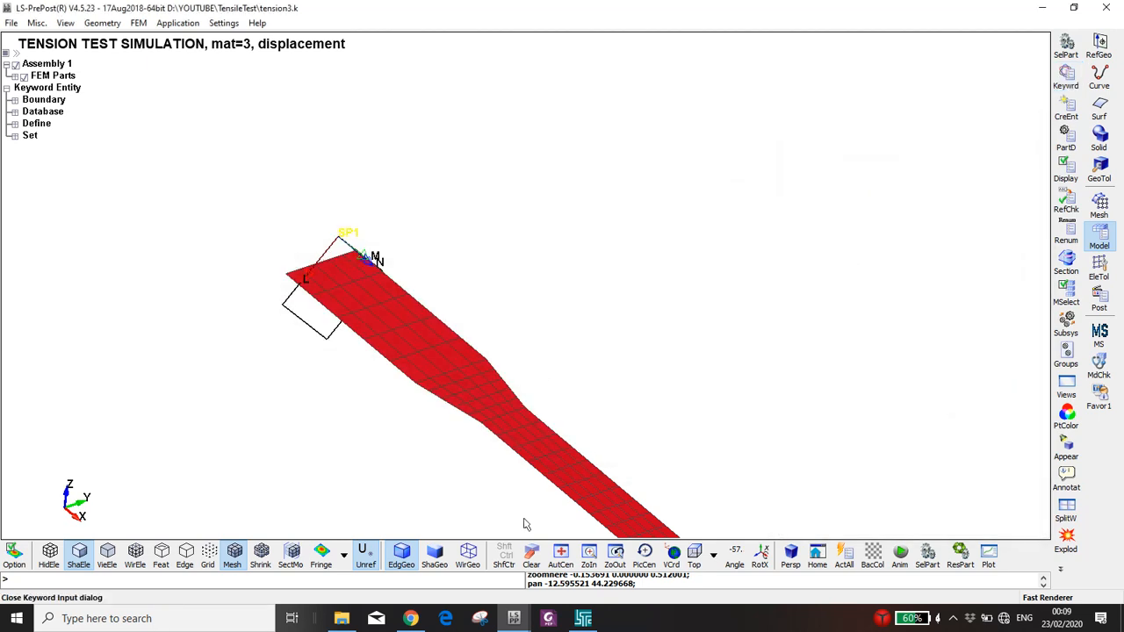
Create a folder named variablethickness inside the TensileTest folder.
left_click(342, 618)
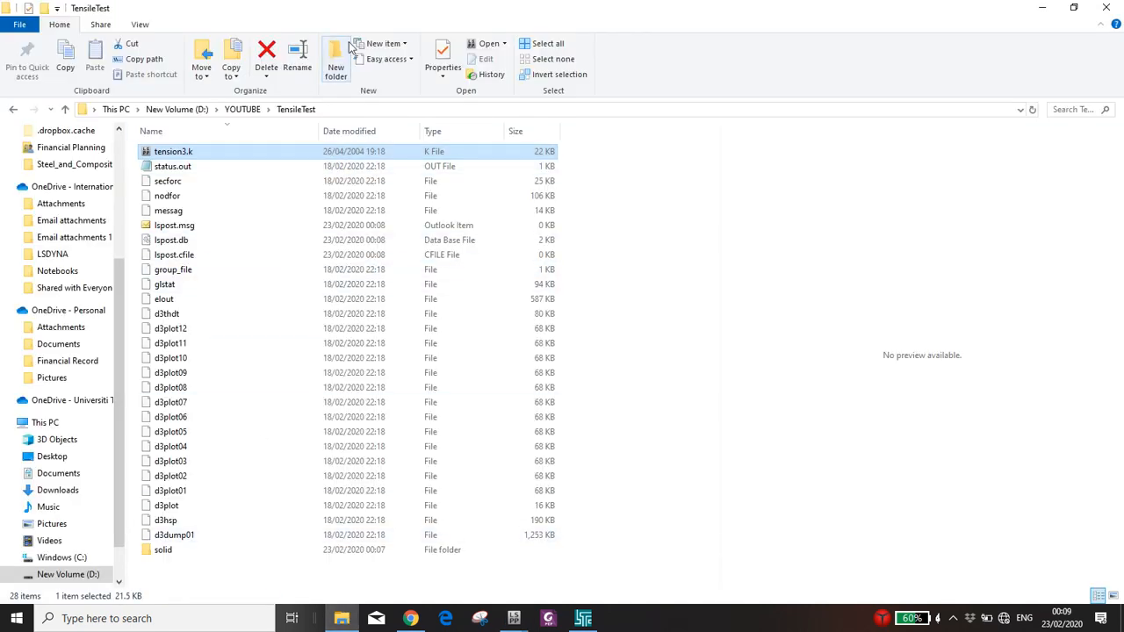
left_click(327, 65)
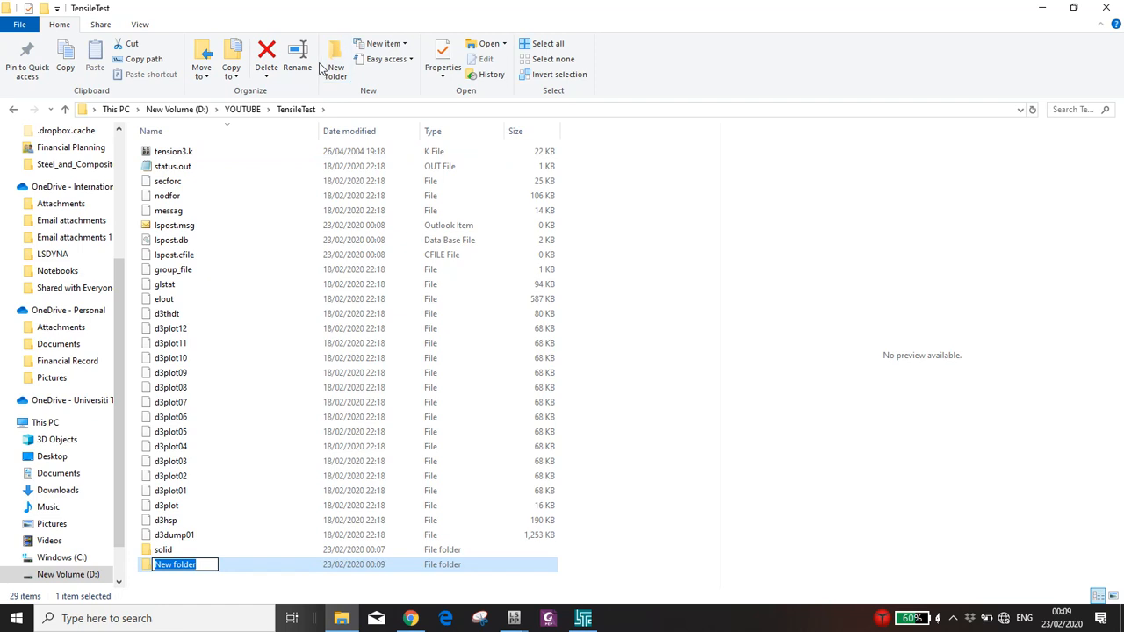
type("variablethickness")
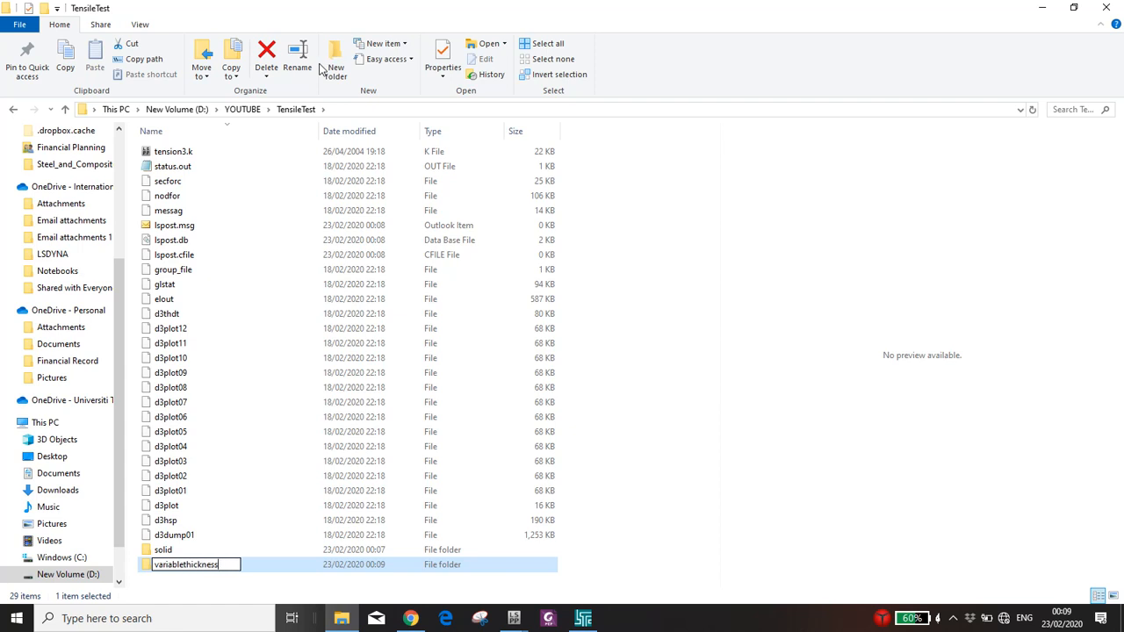
Copy tension3.k into the variablethickness folder and open the copied model in LS-PrePost.
left_click(181, 153)
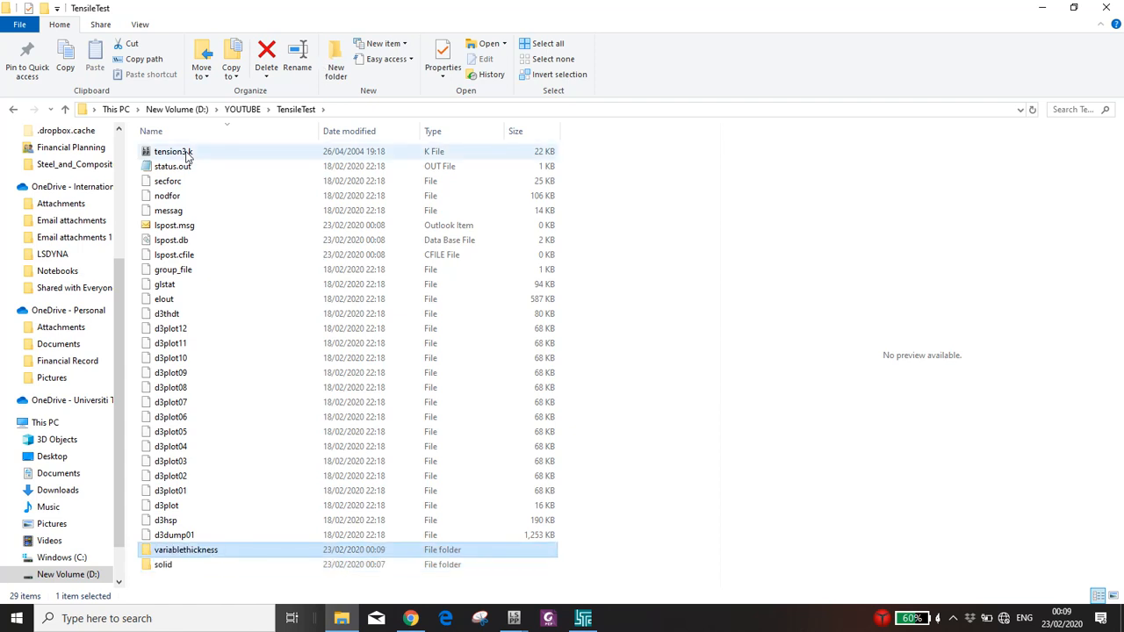
double_click(200, 553)
key("ctrl+v")
left_click(214, 173)
left_click(180, 154)
left_click(162, 156)
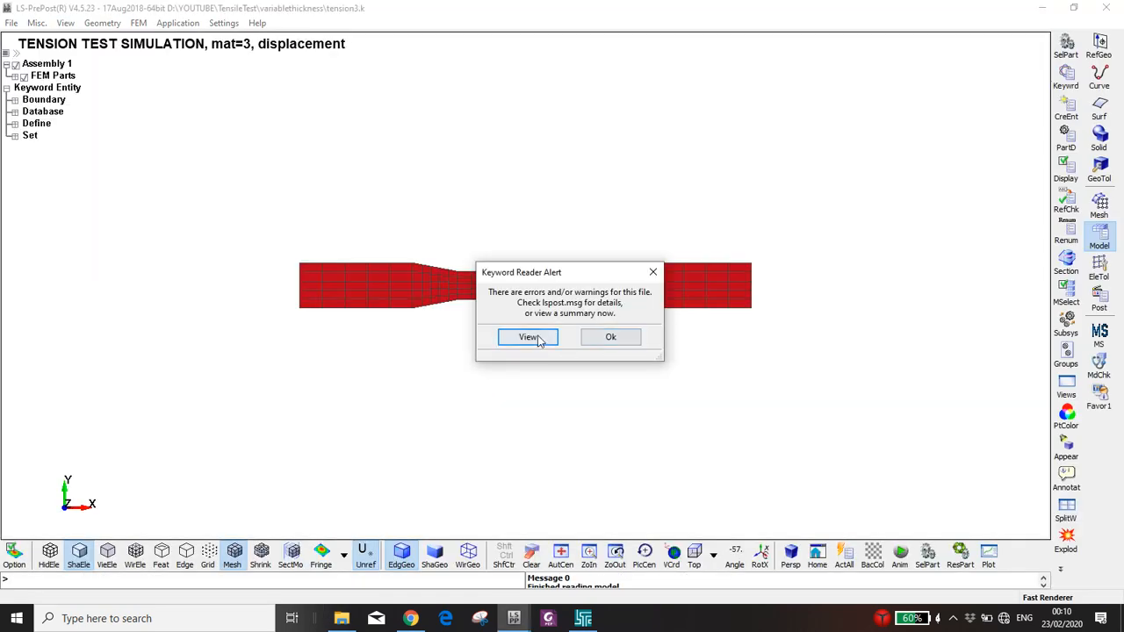
Dismiss the keyword reader alert, inspect the flat shell mesh of the specimen at an angle and return to the top view.
left_click(601, 338)
left_click_drag(531, 420, 645, 279, "ctrl")
scroll(319, 347, "up", 3)
left_click_drag(319, 347, 427, 236, "ctrl")
scroll(389, 284, "up", 2)
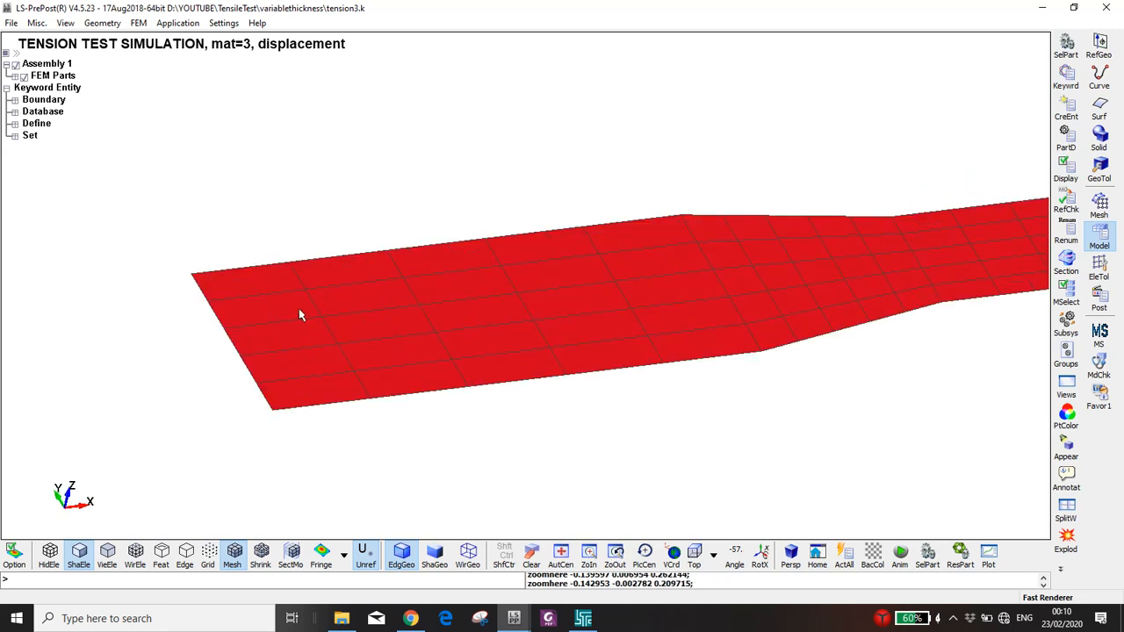
scroll(293, 311, "down", 2)
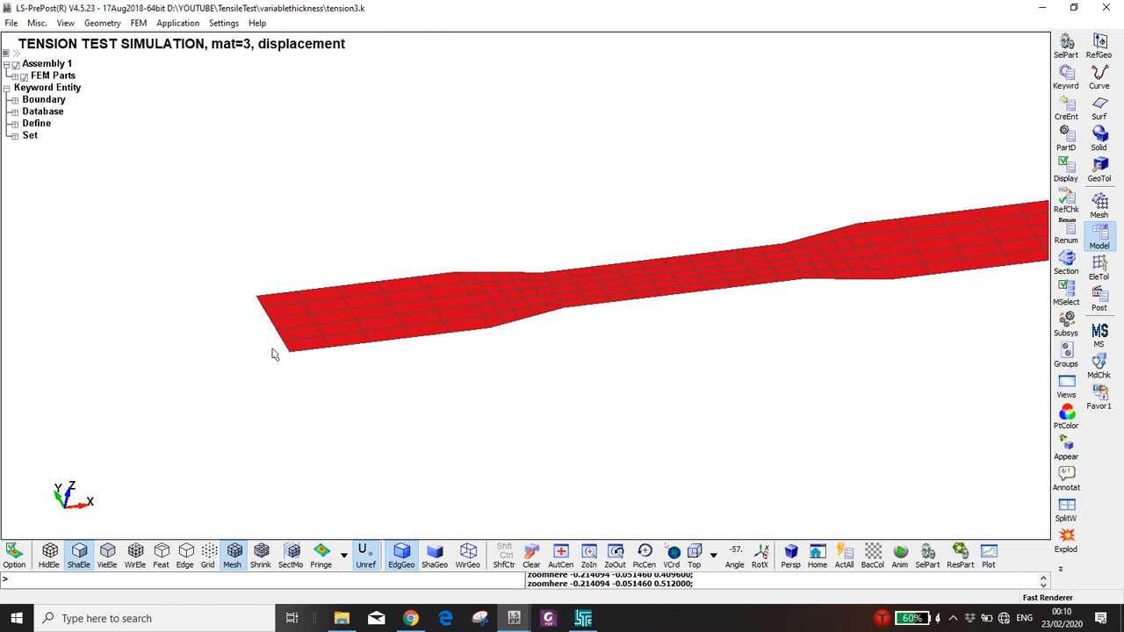
scroll(274, 355, "up", 2)
scroll(409, 338, "down", 2)
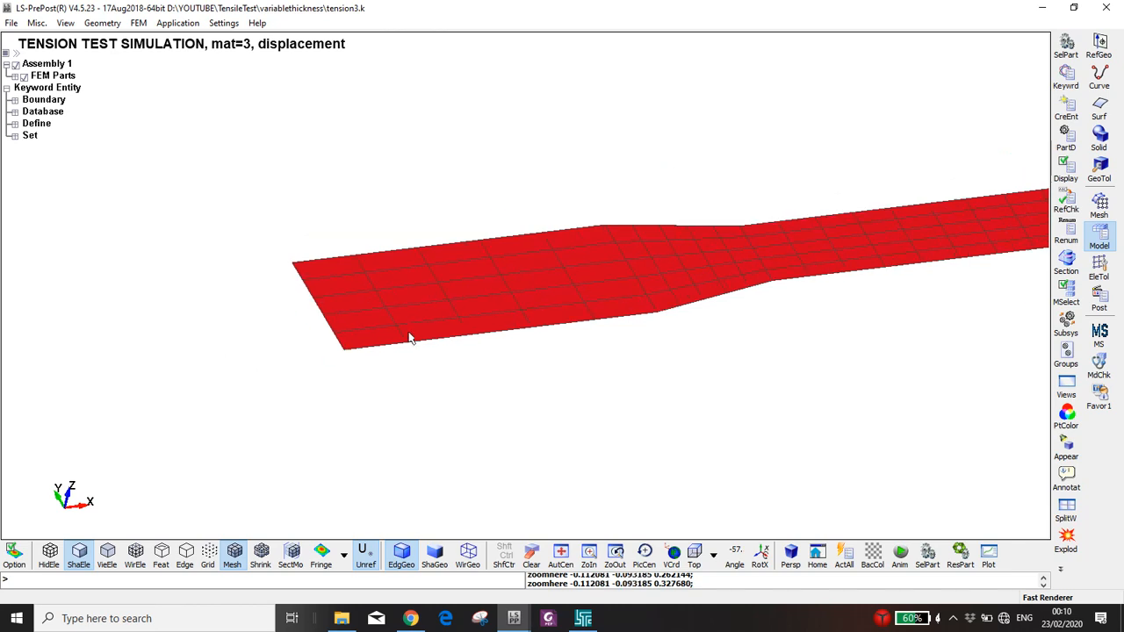
left_click(693, 551)
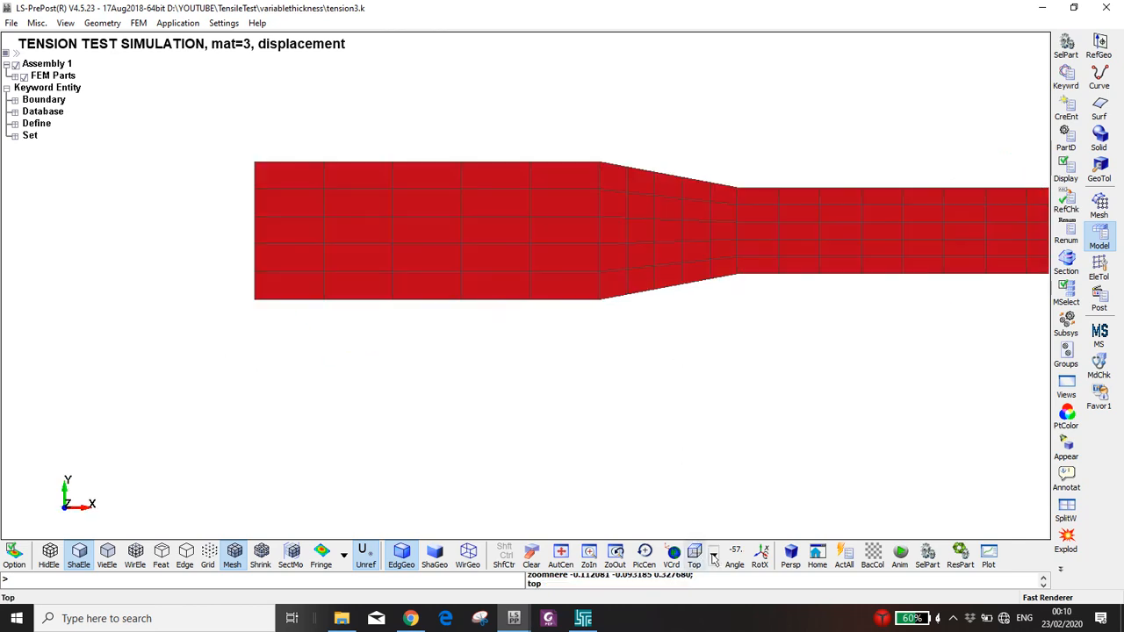
scroll(532, 346, "down", 2)
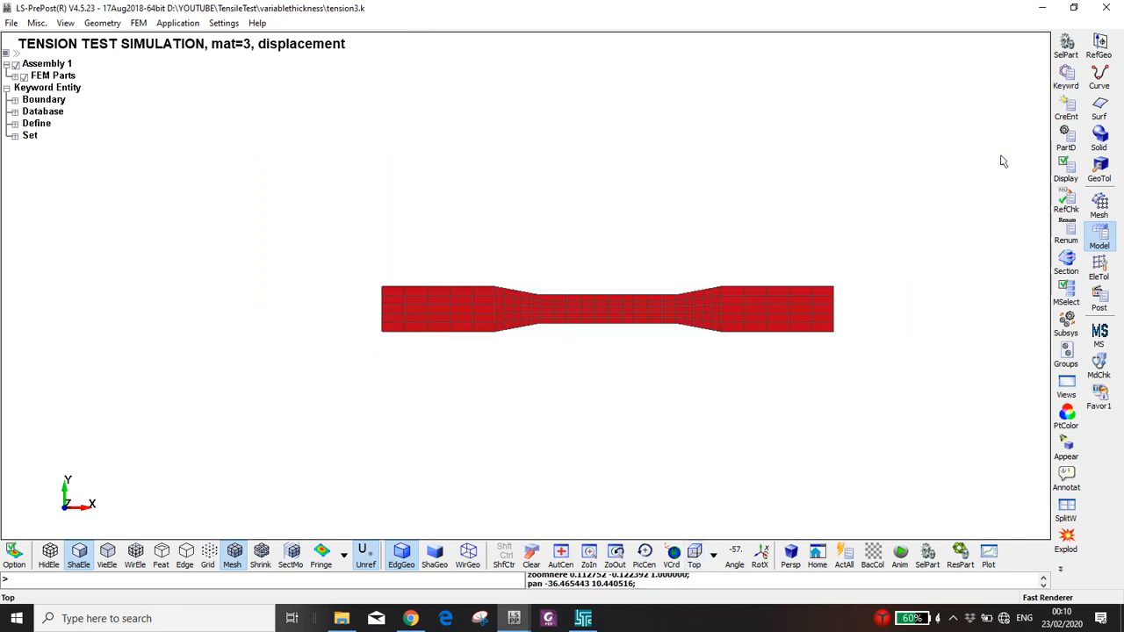
Reverse the shell normals of the specimen's oppositely oriented grip end to match the rest of the mesh.
left_click(1066, 79)
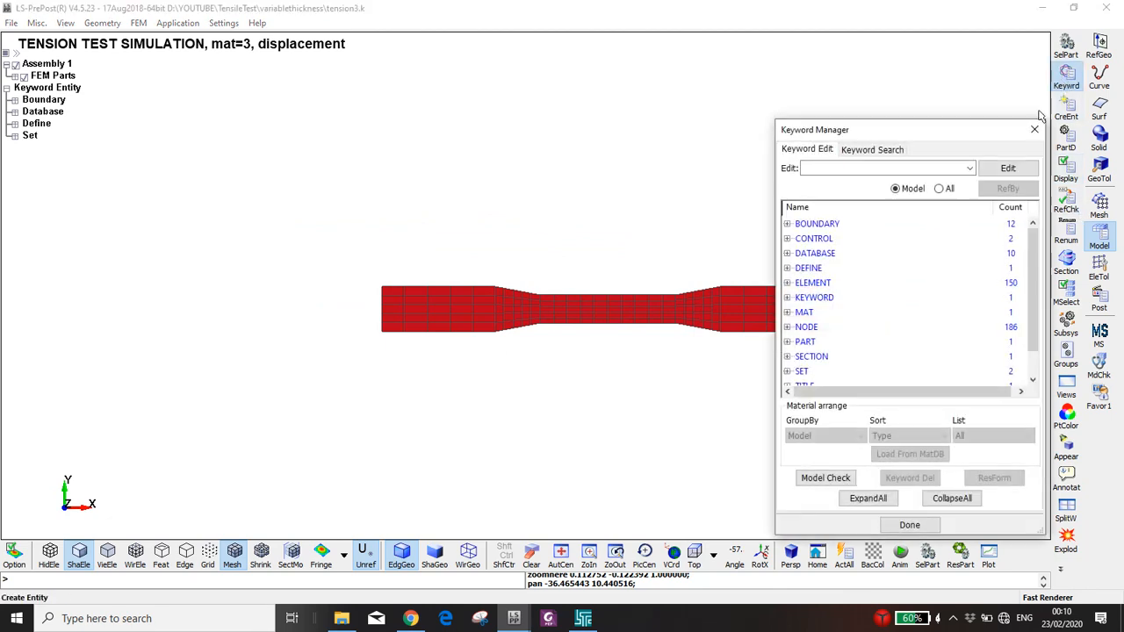
left_click(1100, 272)
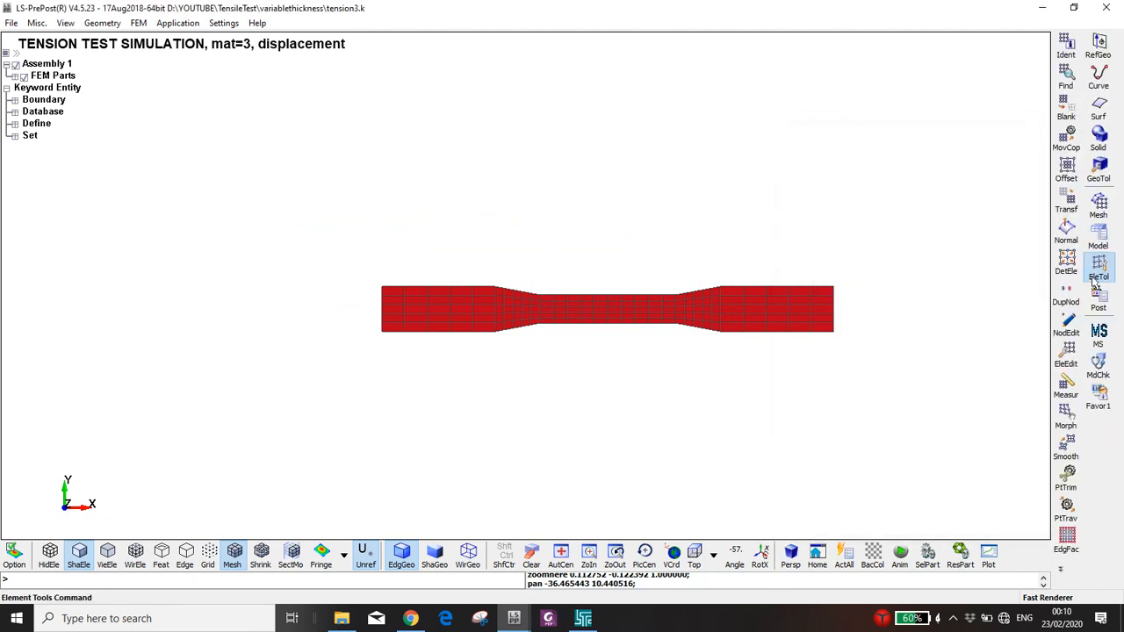
left_click(1068, 230)
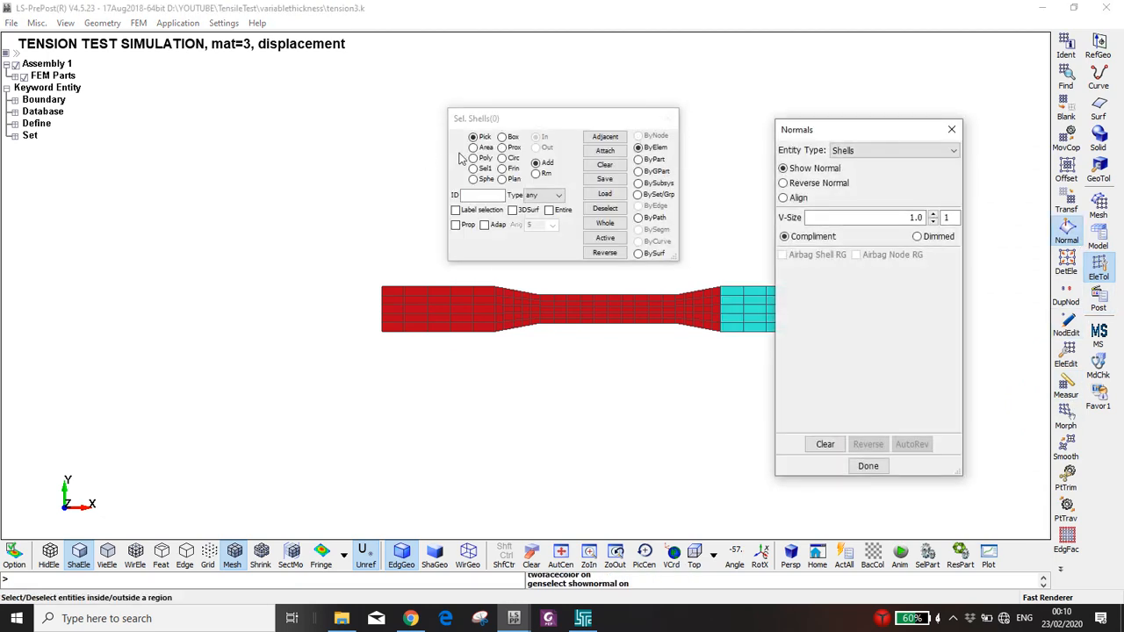
left_click_drag(855, 133, 921, 132)
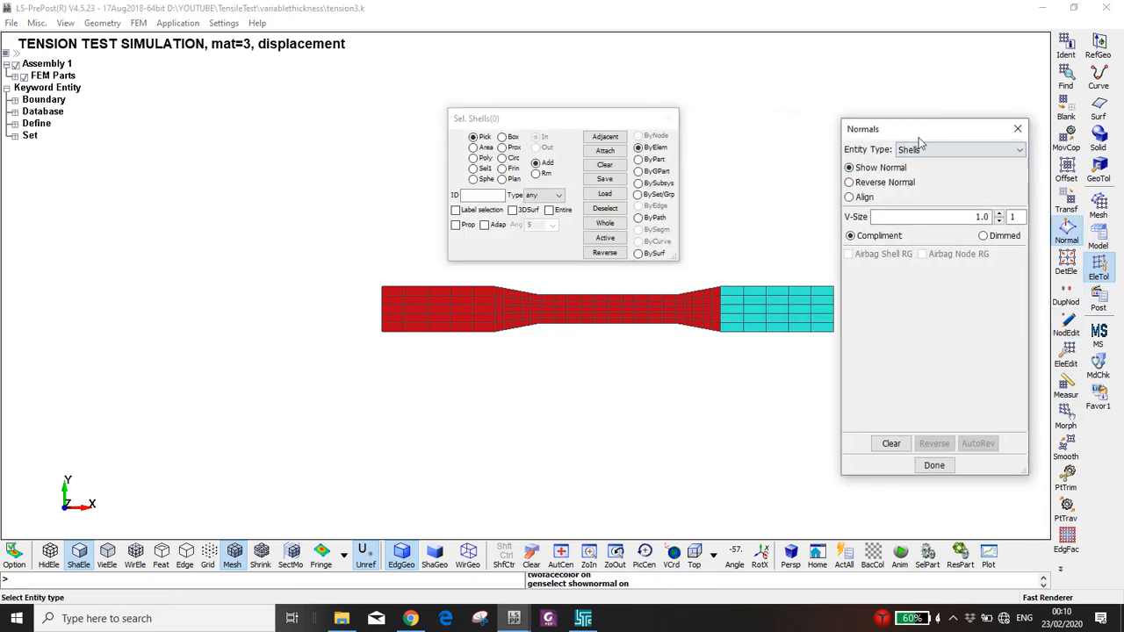
left_click(849, 182)
left_click(473, 148)
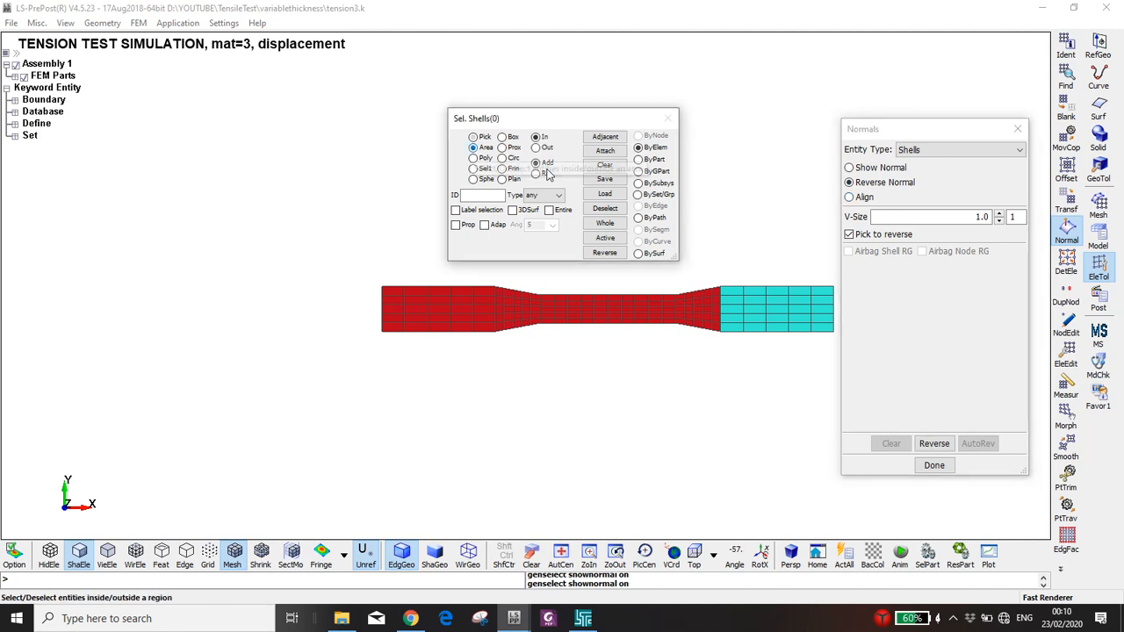
left_click_drag(720, 266, 840, 384)
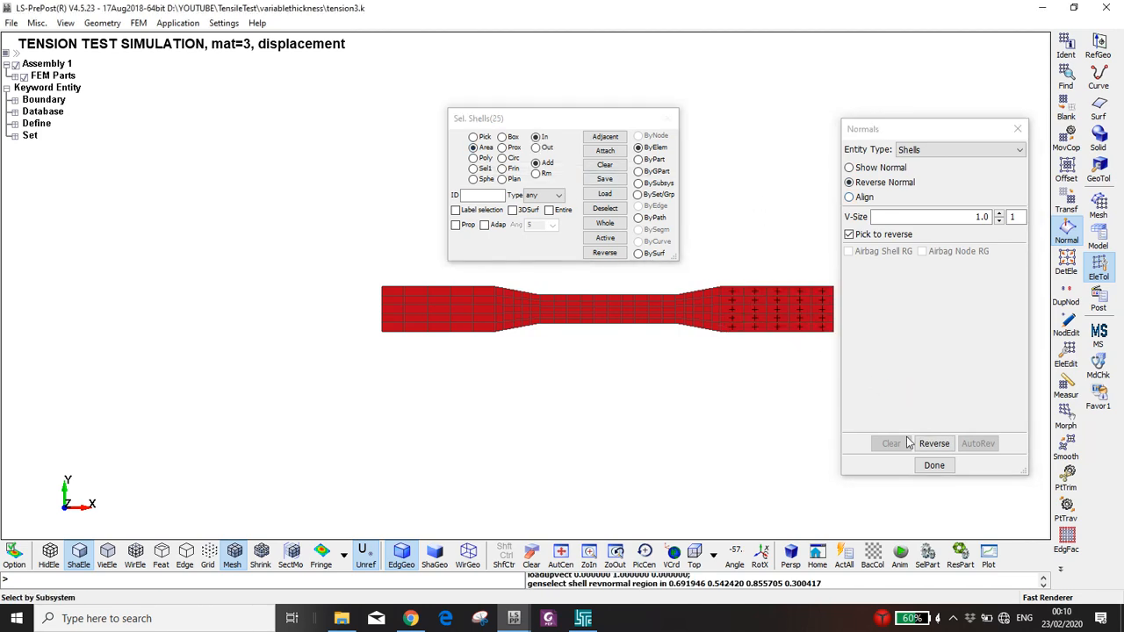
left_click(933, 465)
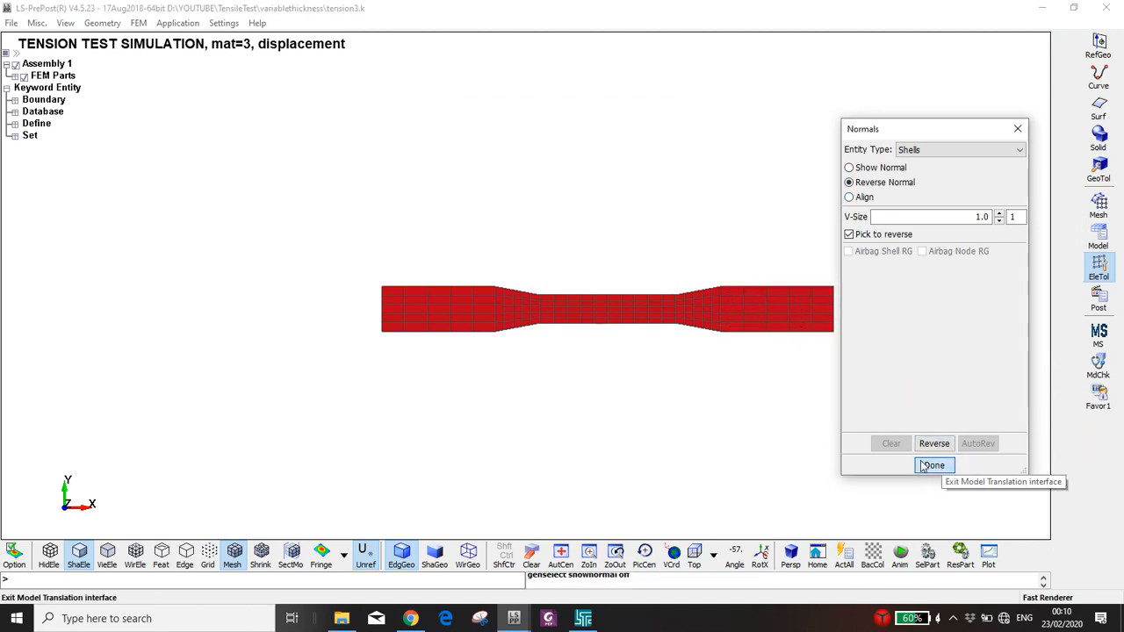
Move only the bottom lengthwise row of shell elements into a new part with ID 5 and accept the move.
left_click_drag(877, 128, 782, 450)
left_click(1103, 268)
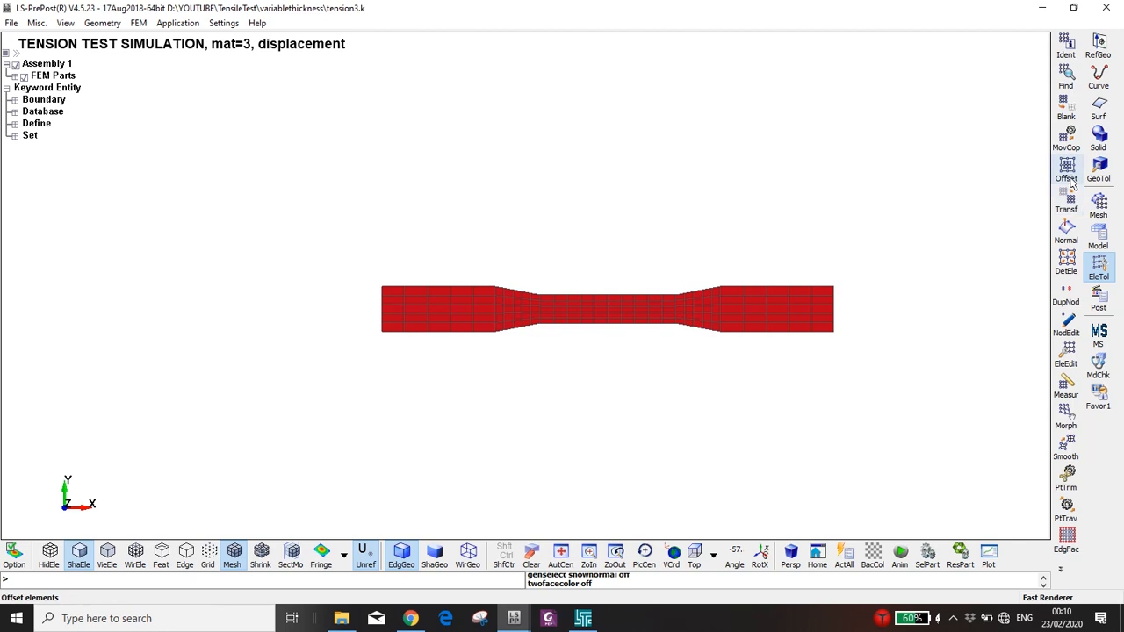
left_click(1066, 138)
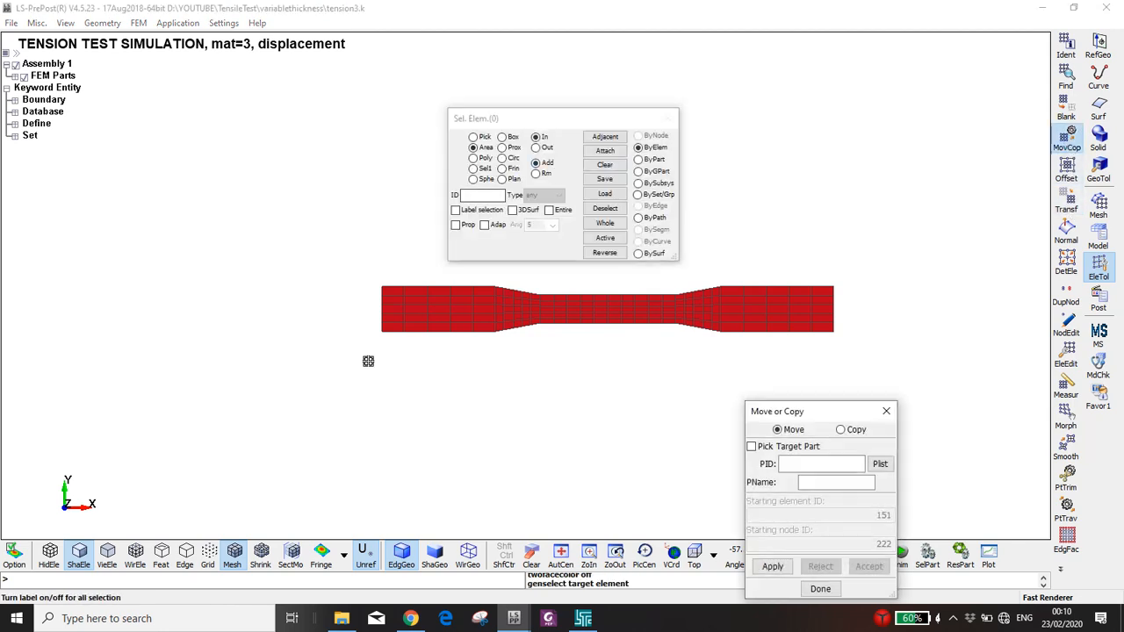
left_click_drag(354, 365, 893, 317)
mouse_move(651, 349)
middle_mouse_down("ctrl")
mouse_move(623, 352)
mouse_move(585, 398)
middle_mouse_up("ctrl")
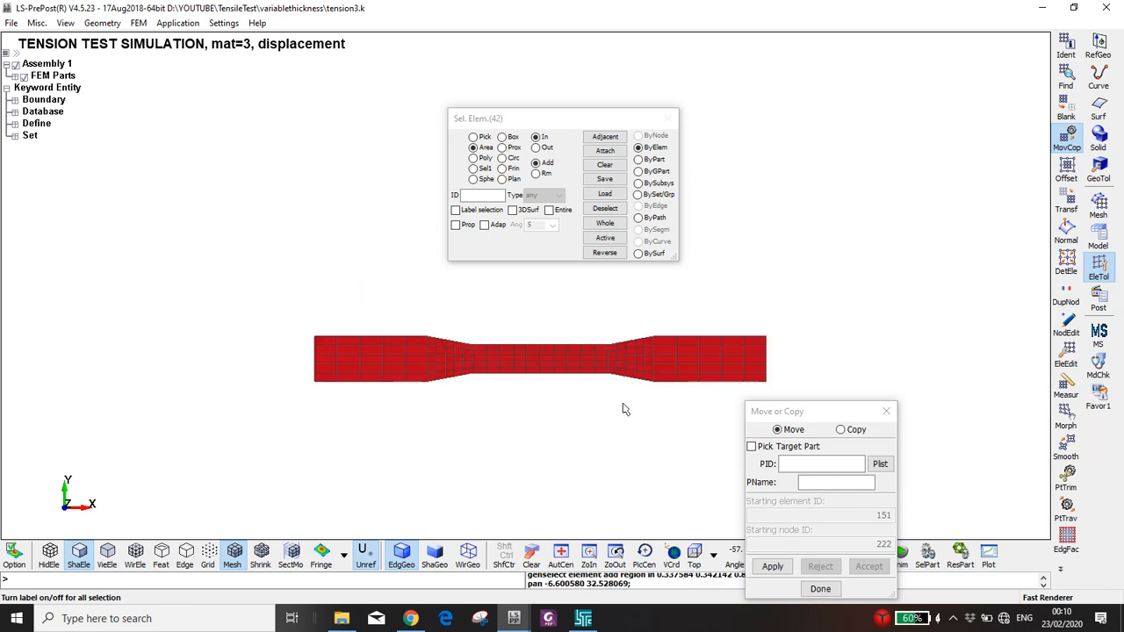
scroll(632, 426, "up", 3)
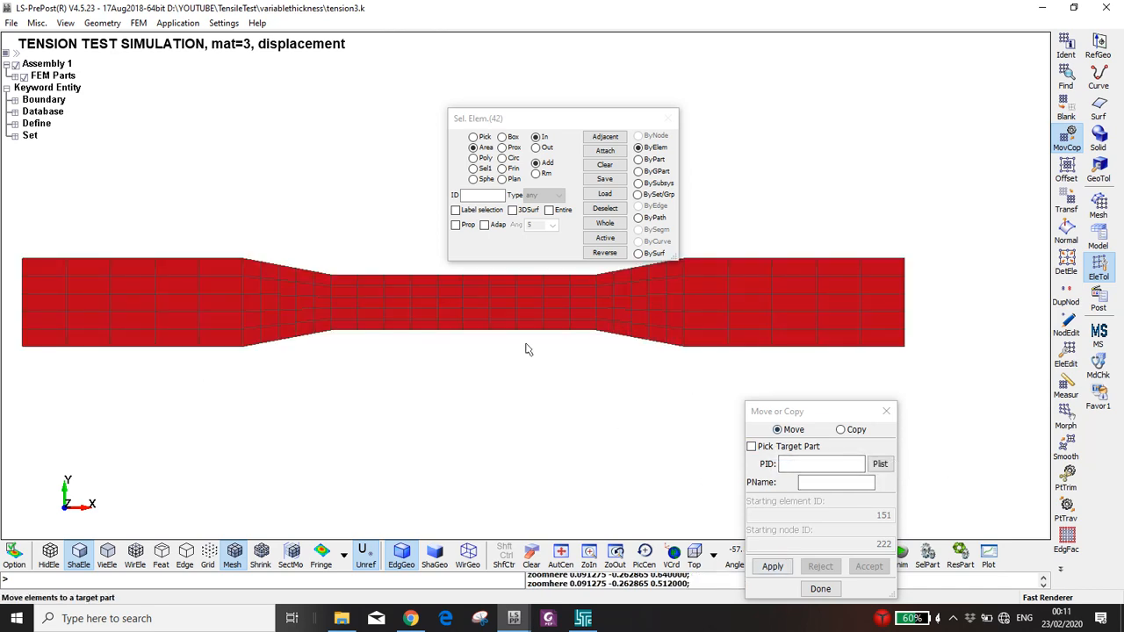
scroll(526, 349, "down", 1)
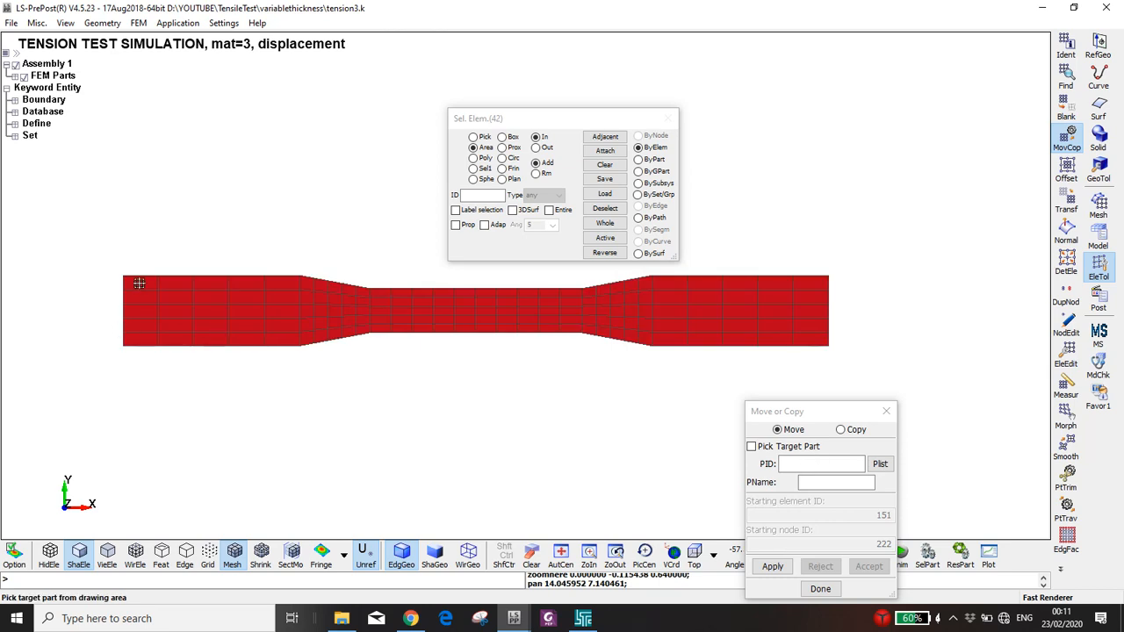
left_click(823, 463)
middle_click_drag(371, 357, 376, 358, "ctrl")
right_click_drag(97, 292, 316, 331)
right_click_drag(893, 287, 646, 343)
left_click(773, 566)
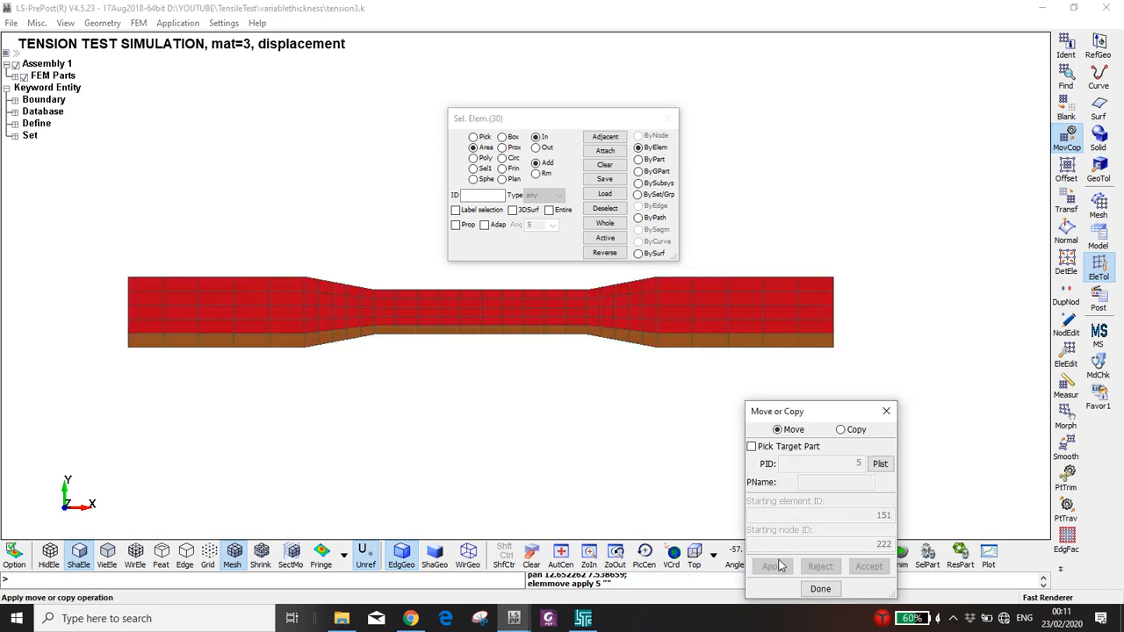
left_click(869, 566)
Move the second lengthwise row of shell elements from the bottom into a new part with ID 4 and accept the move.
left_click_drag(127, 326, 848, 319)
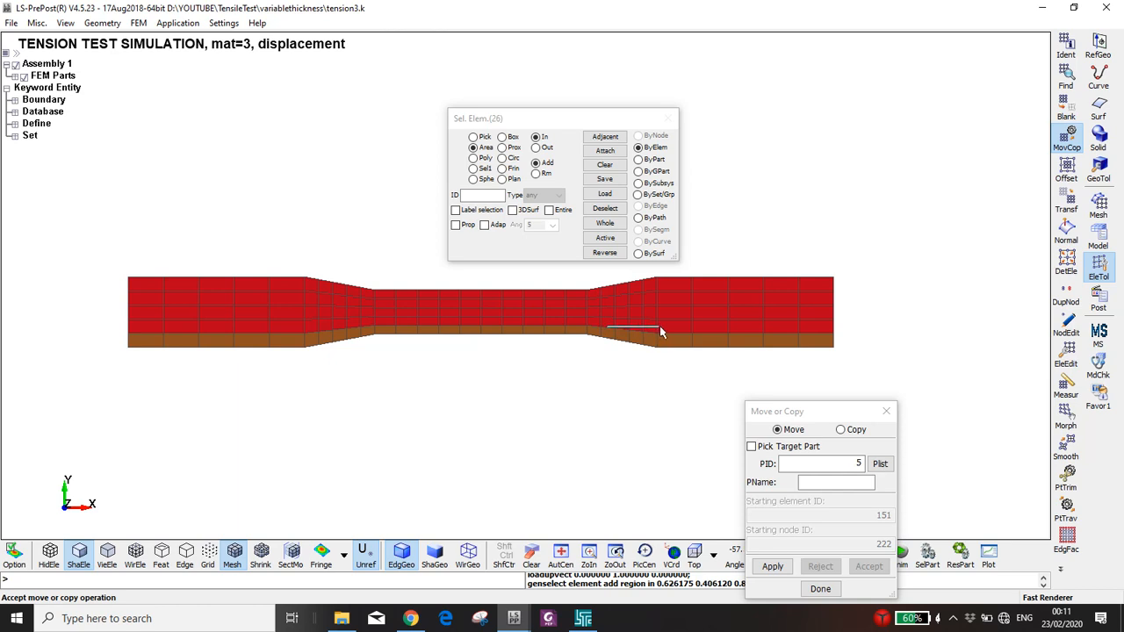
left_click_drag(661, 324, 661, 324)
left_click(816, 463)
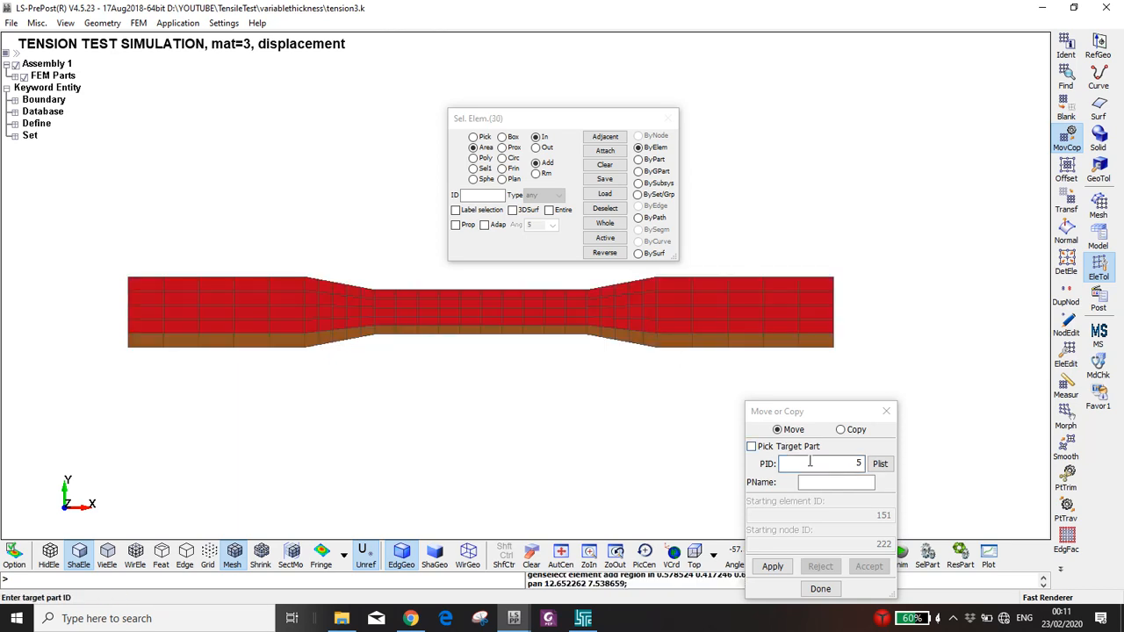
left_click(772, 566)
left_click(868, 566)
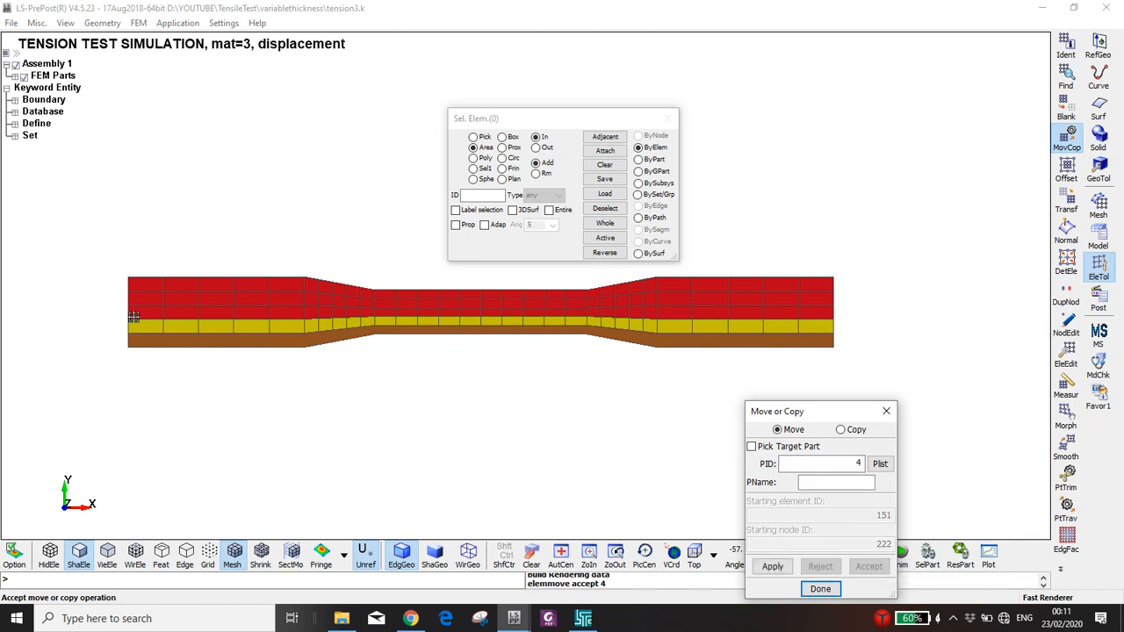
Move the middle lengthwise row of shell elements into a new part with ID 3 and accept the move.
left_click_drag(122, 318, 852, 309)
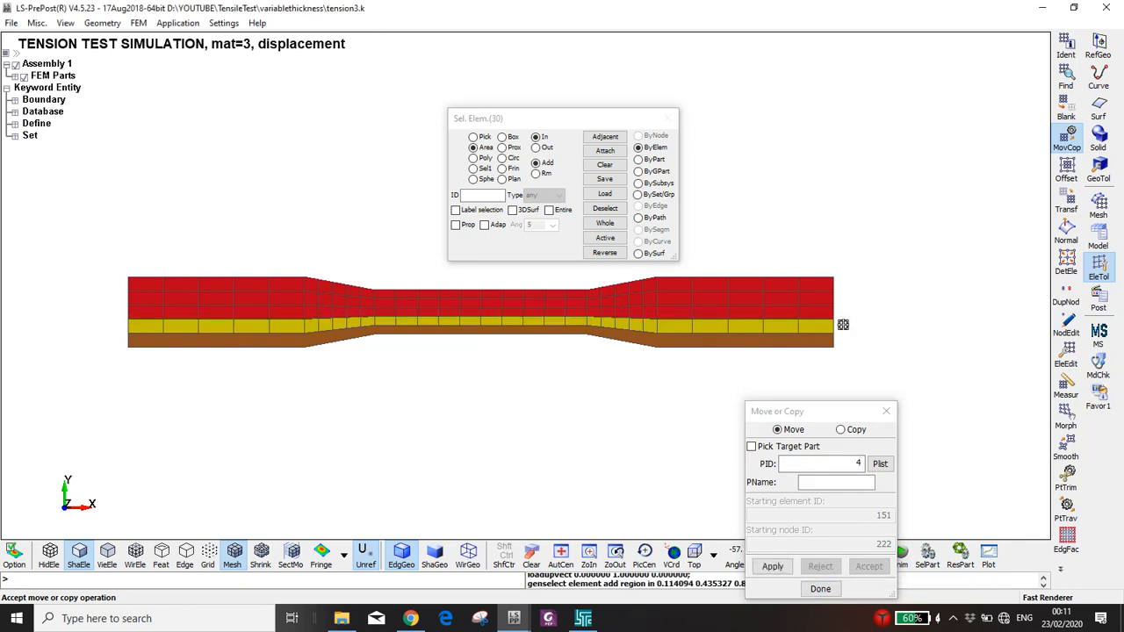
left_click(842, 463)
key("BackSpace")
type("3")
left_click(791, 567)
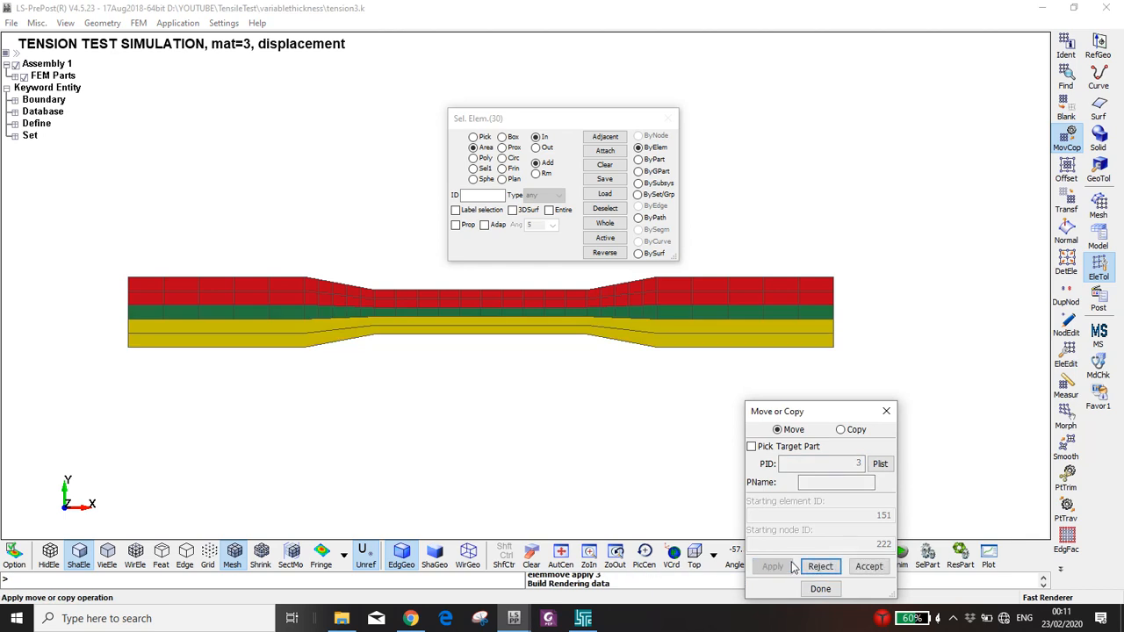
left_click(864, 567)
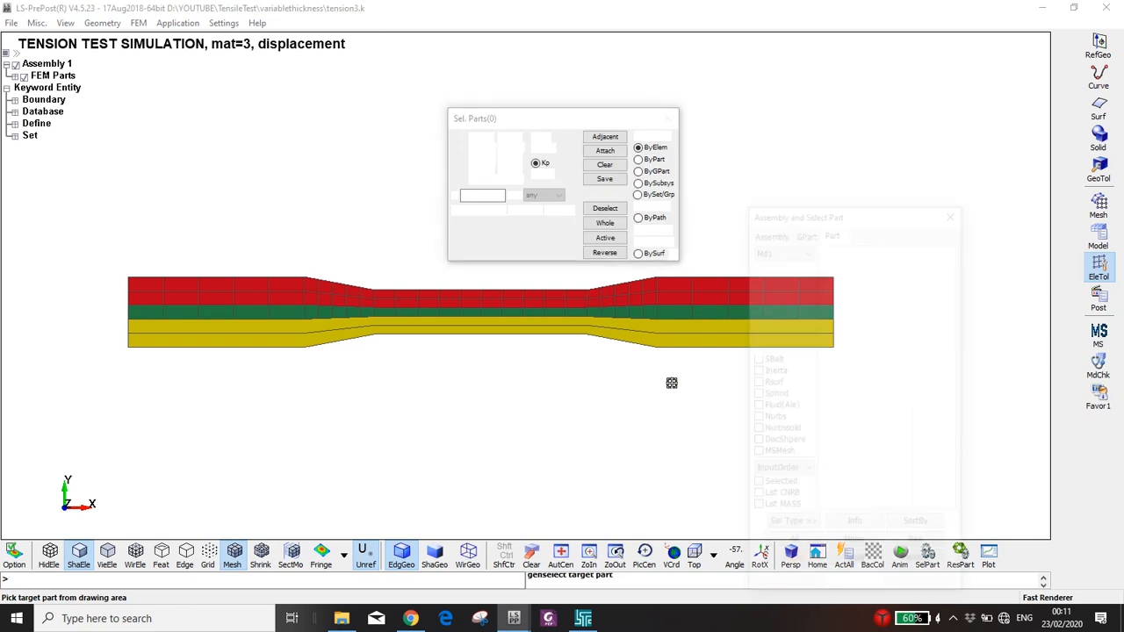
Isolate the shell parts to check them, display parts 1, 3, 4 and 5 together and toggle the mesh lines off and on.
left_click(830, 273)
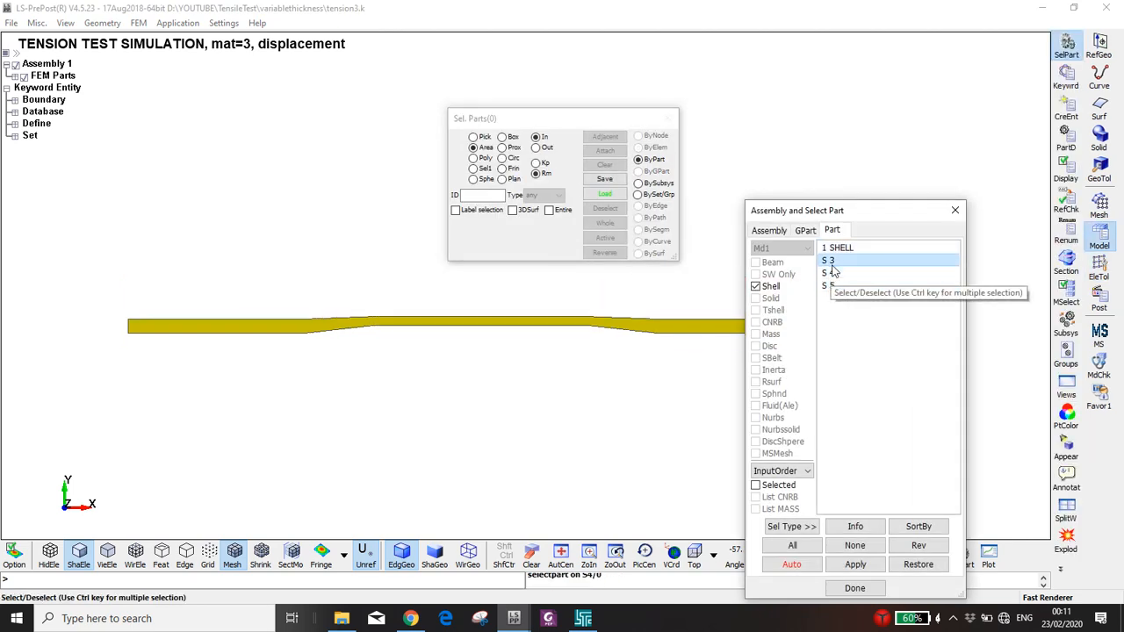
left_click(830, 261)
left_click(834, 250)
left_click(830, 286, "shift")
left_click(831, 273, "shift")
left_click(831, 261, "shift")
left_click(831, 273, "shift")
left_click(831, 286, "shift")
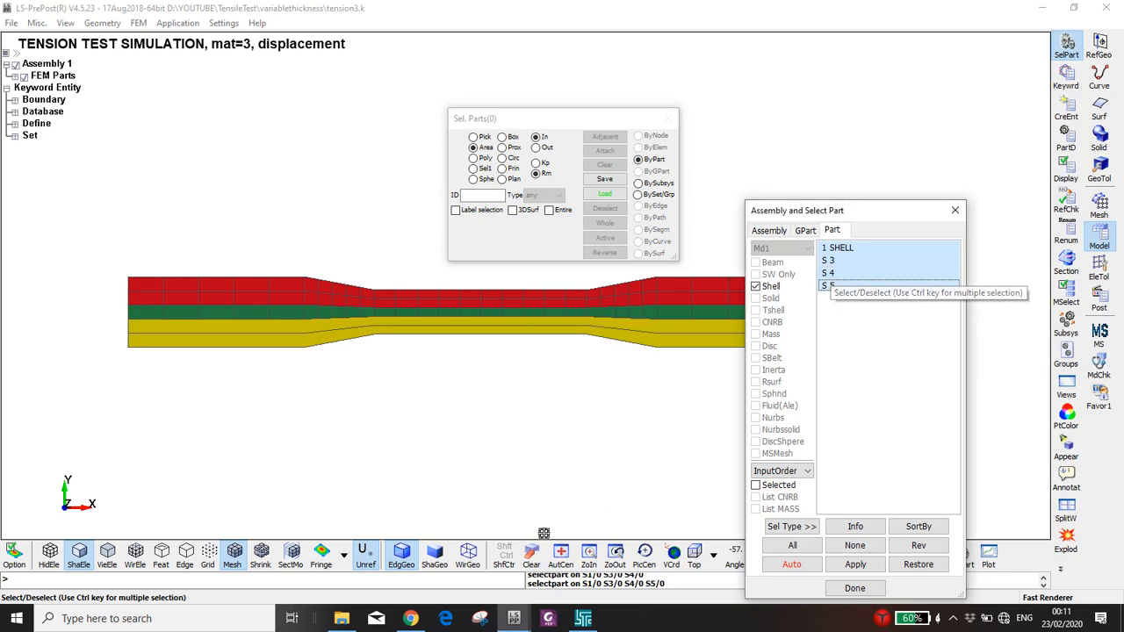
left_click(232, 553)
left_click(233, 553)
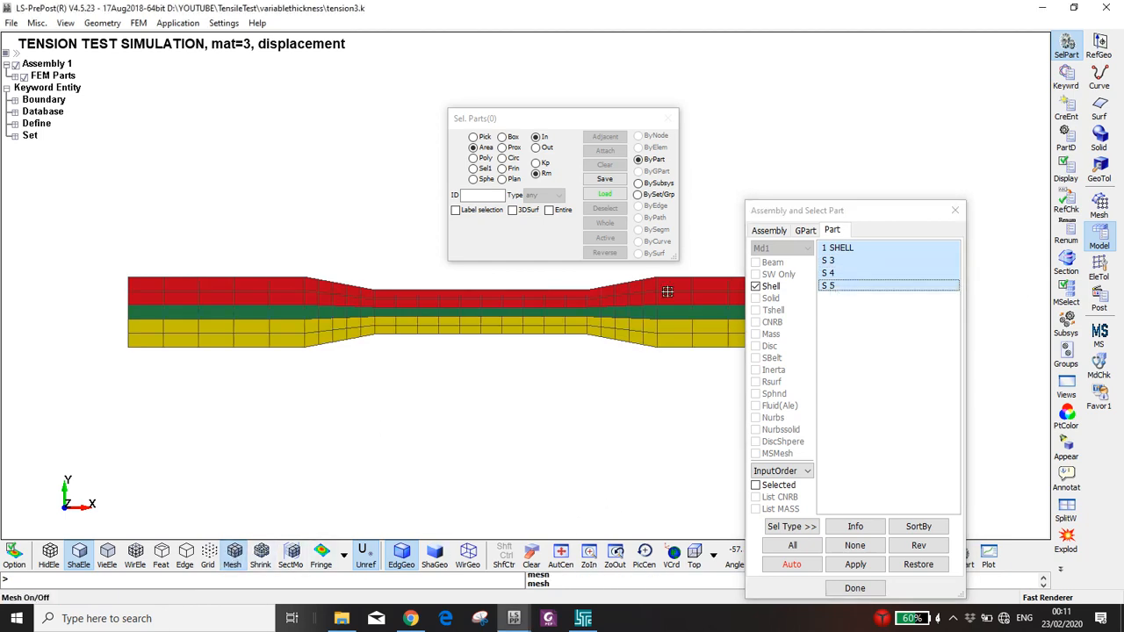
Examine parts 3, 4 and 5 individually, adding the other parts back to the display until all four are shown.
left_click(848, 260)
left_click(834, 273)
left_click(841, 286)
left_click(829, 261, "ctrl")
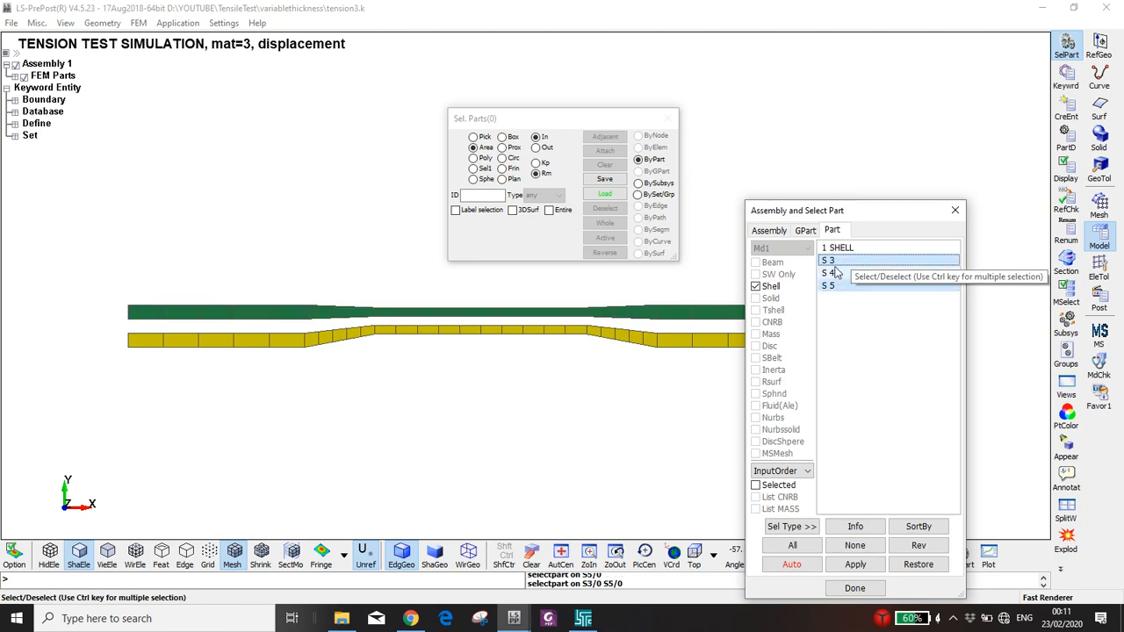
left_click(830, 273, "ctrl")
left_click(839, 248, "ctrl")
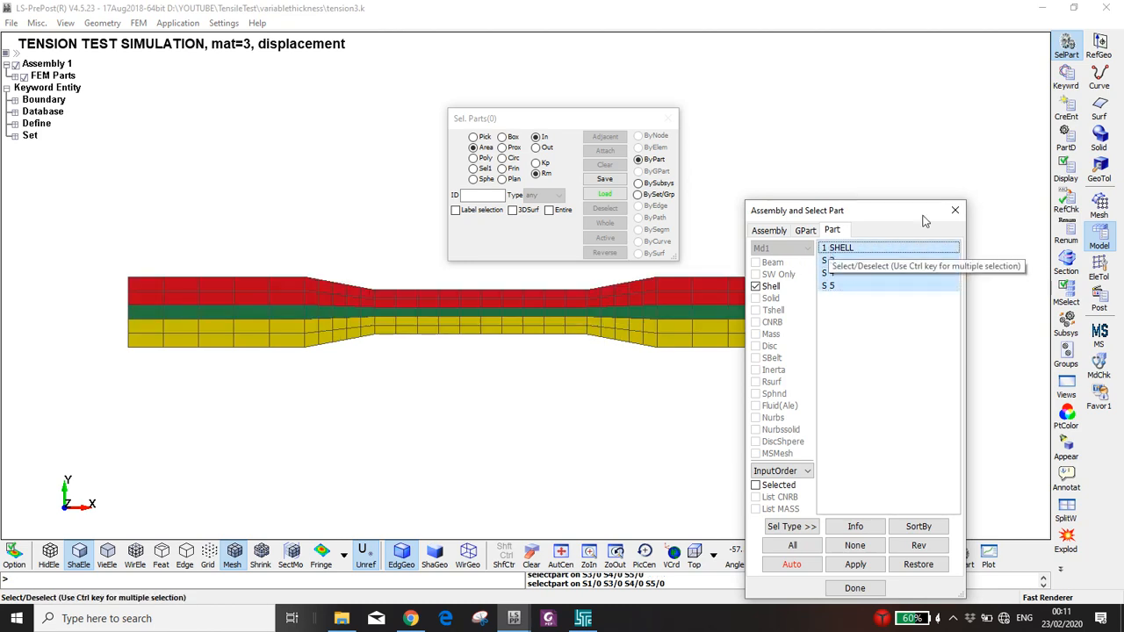
Cycle through the four shell parts one by one, display all parts and leave the part selection.
left_click(849, 251)
left_click(840, 275)
left_click(839, 286)
left_click(839, 273)
left_click(843, 261)
left_click(841, 249)
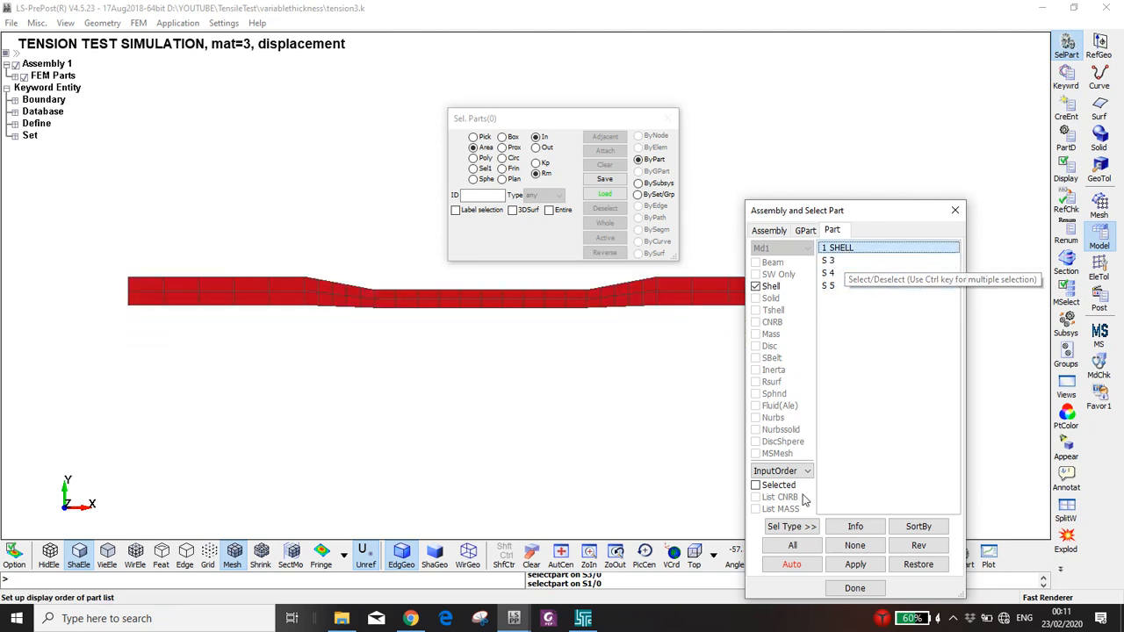
left_click(792, 545)
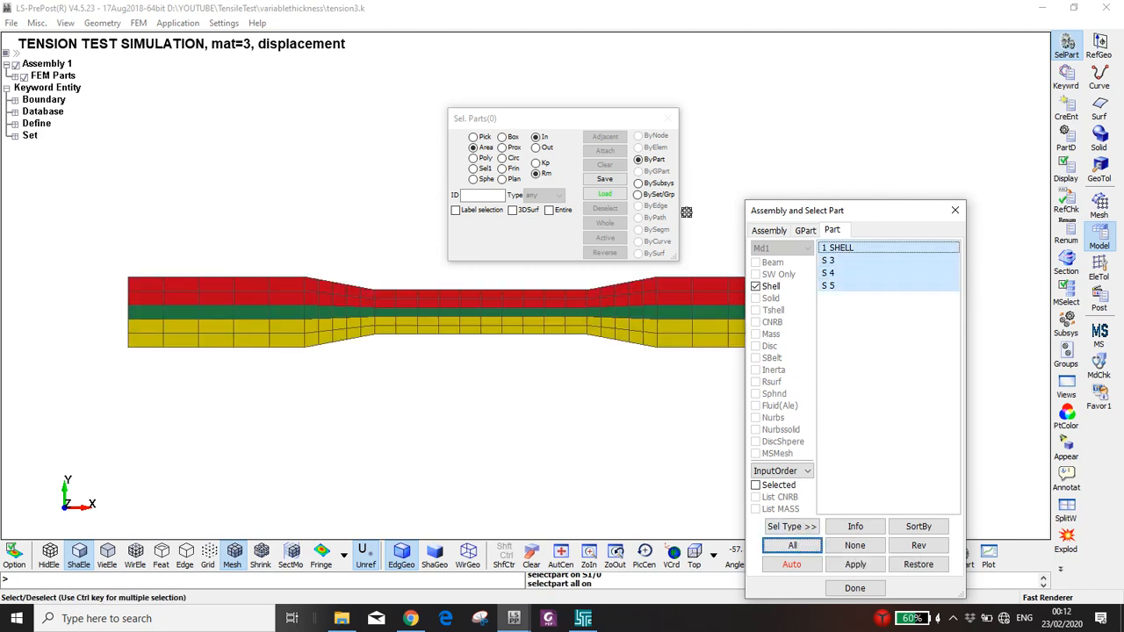
left_click(955, 211)
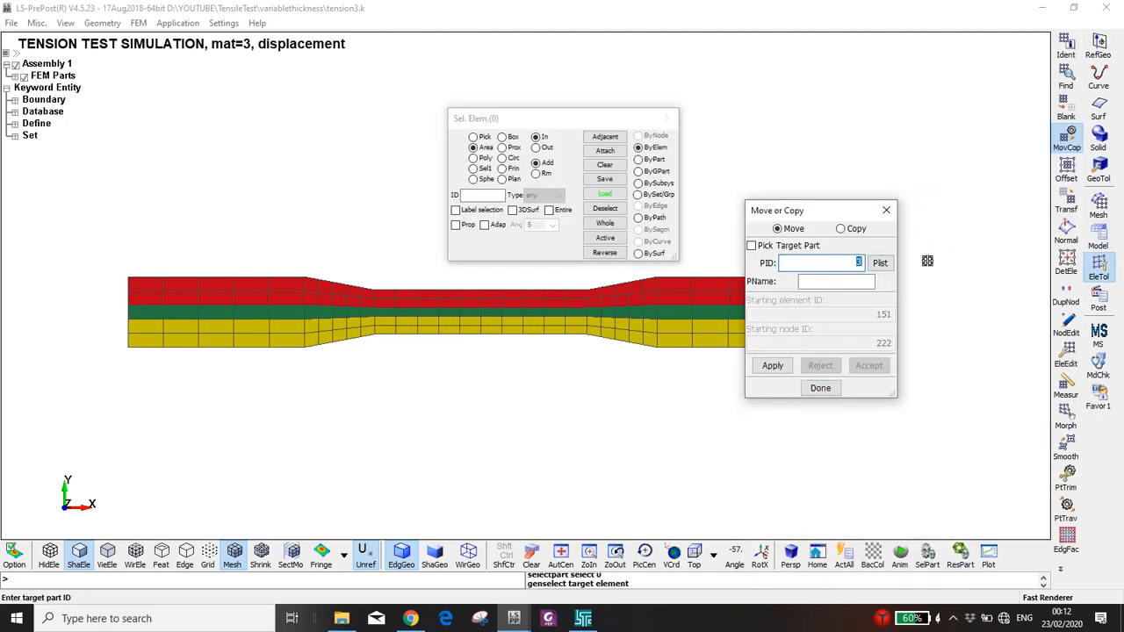
Move the second lengthwise row of shell elements from the upper edge into a new part with ID 2 and accept the move.
left_click_drag(115, 302, 660, 300)
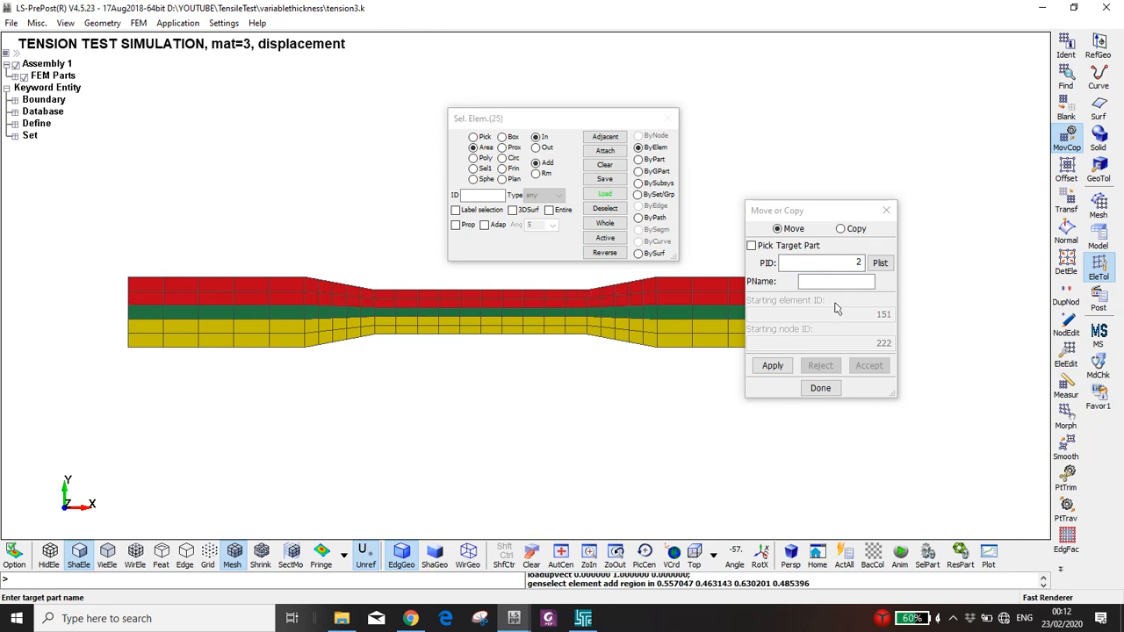
left_click_drag(874, 293, 875, 292)
middle_click_drag(578, 323, 580, 327, "ctrl")
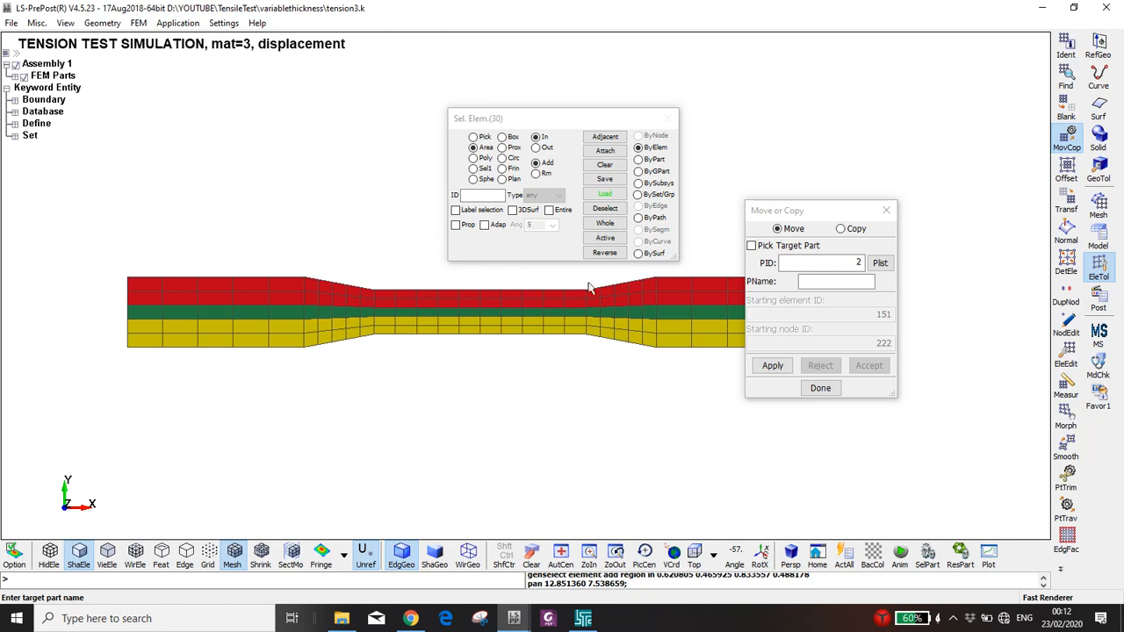
right_click_drag(601, 295, 601, 295)
middle_click_drag(545, 325, 545, 326, "ctrl")
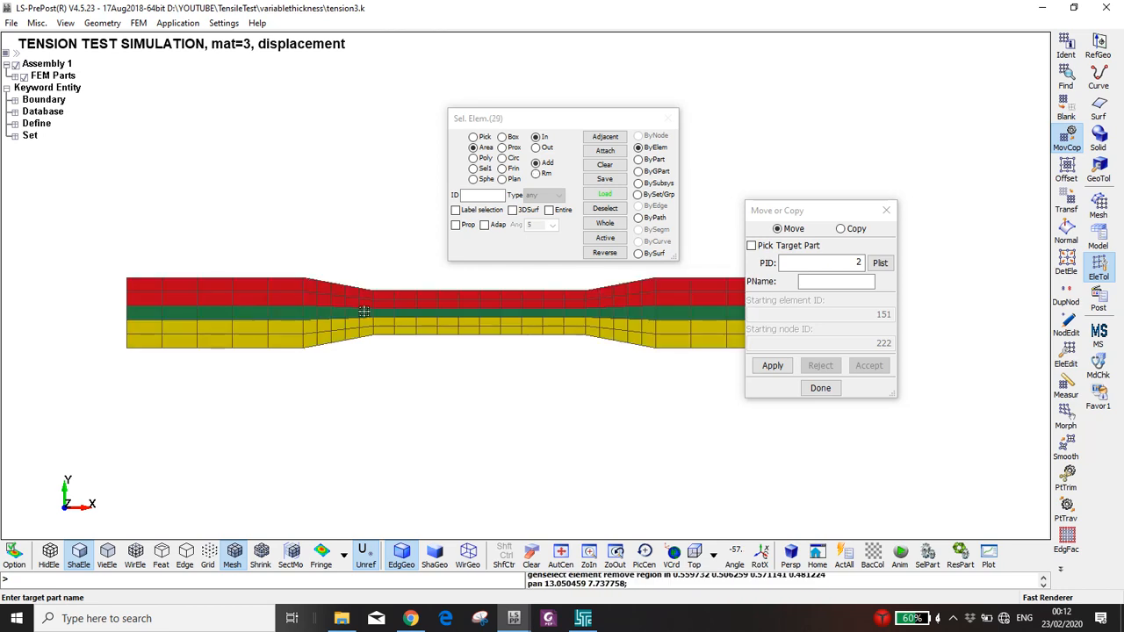
left_click_drag(333, 299, 334, 299)
left_click(772, 365)
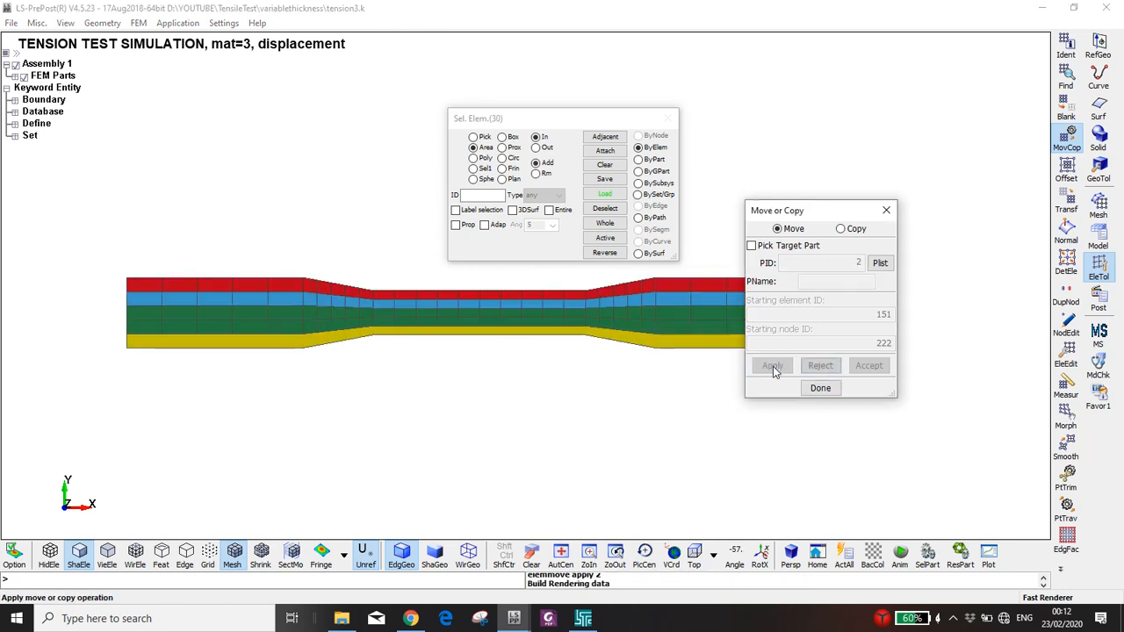
left_click(868, 365)
Check the split shell strips at an angle, toggling the mesh lines off and on and changing the element display from shaded to view mode.
left_click_drag(738, 351, 711, 312, "ctrl")
scroll(297, 361, "up", 2)
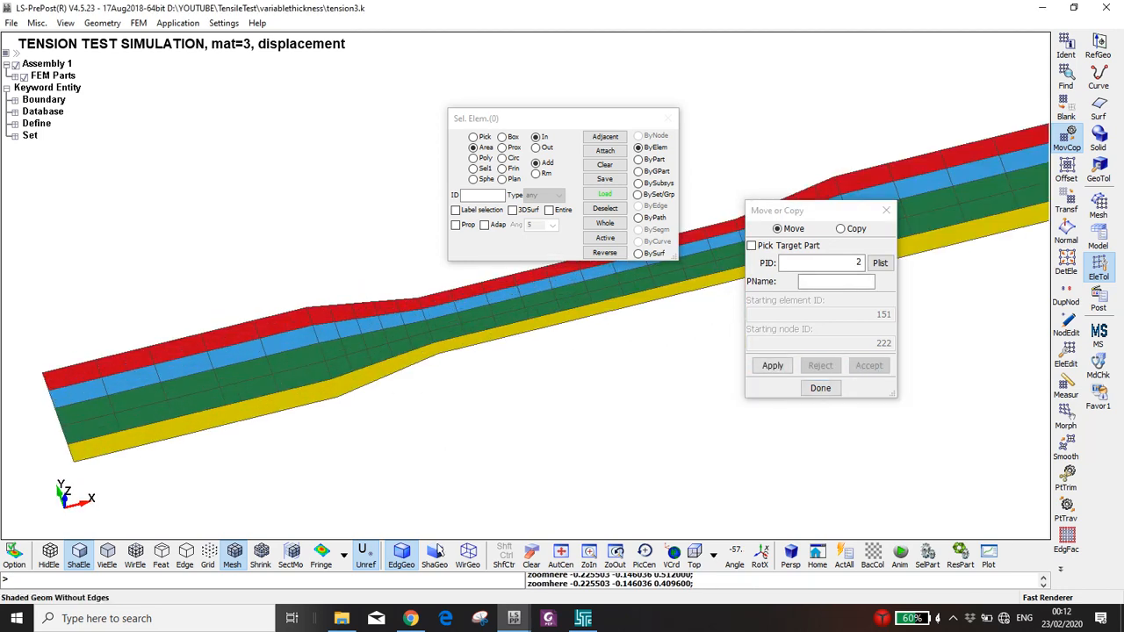
left_click(232, 555)
left_click(231, 558)
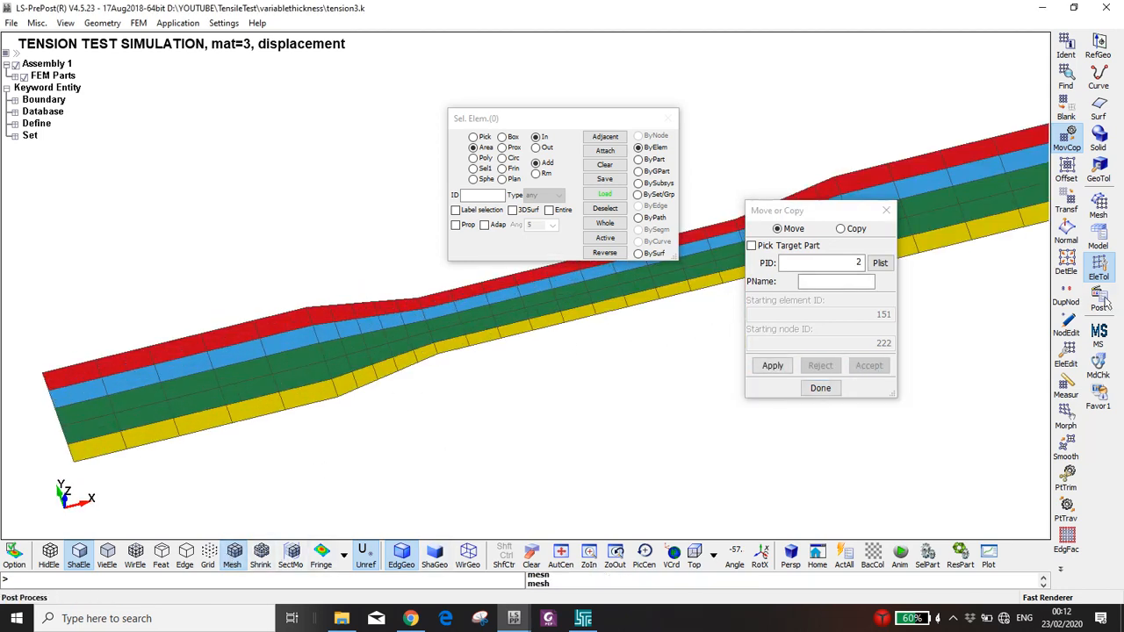
left_click(1104, 231)
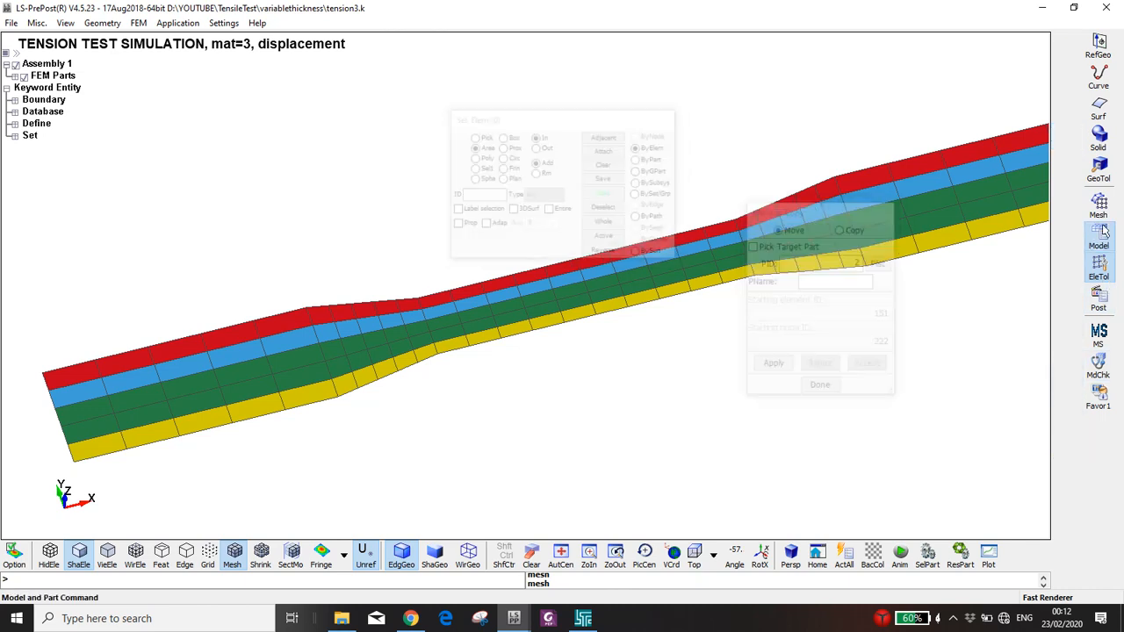
left_click(85, 556)
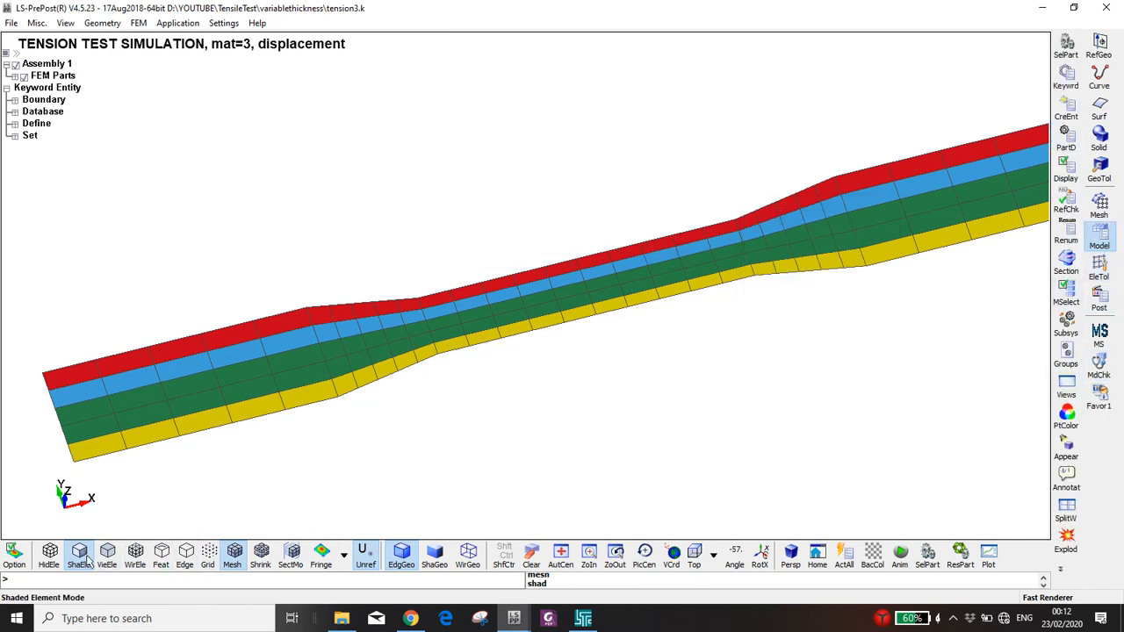
left_click(112, 555)
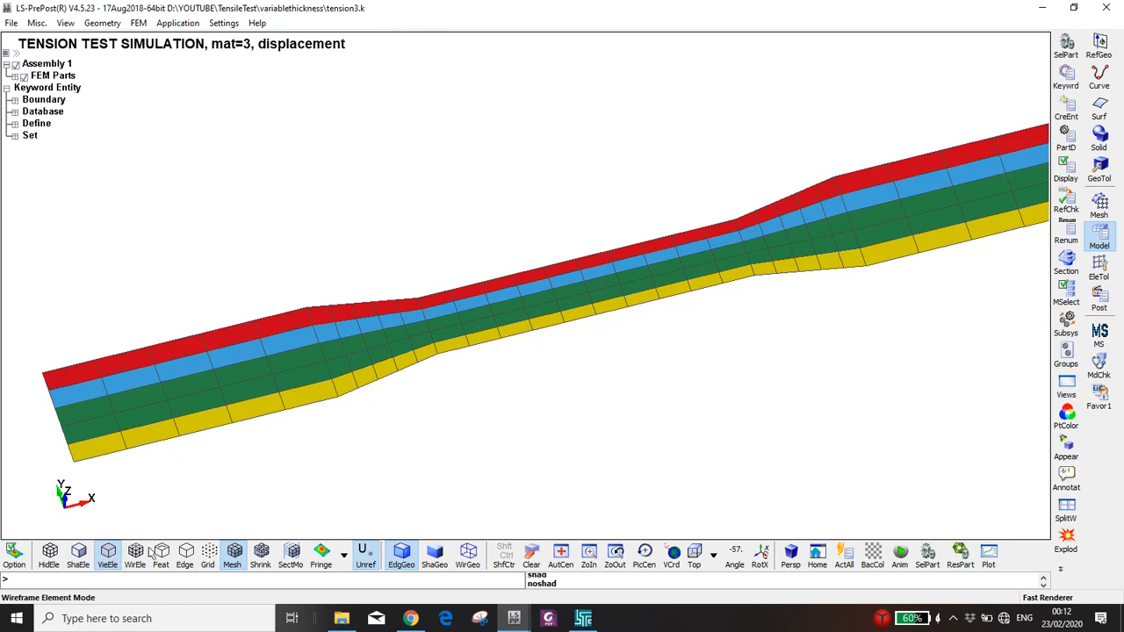
left_click(233, 554)
left_click(235, 555)
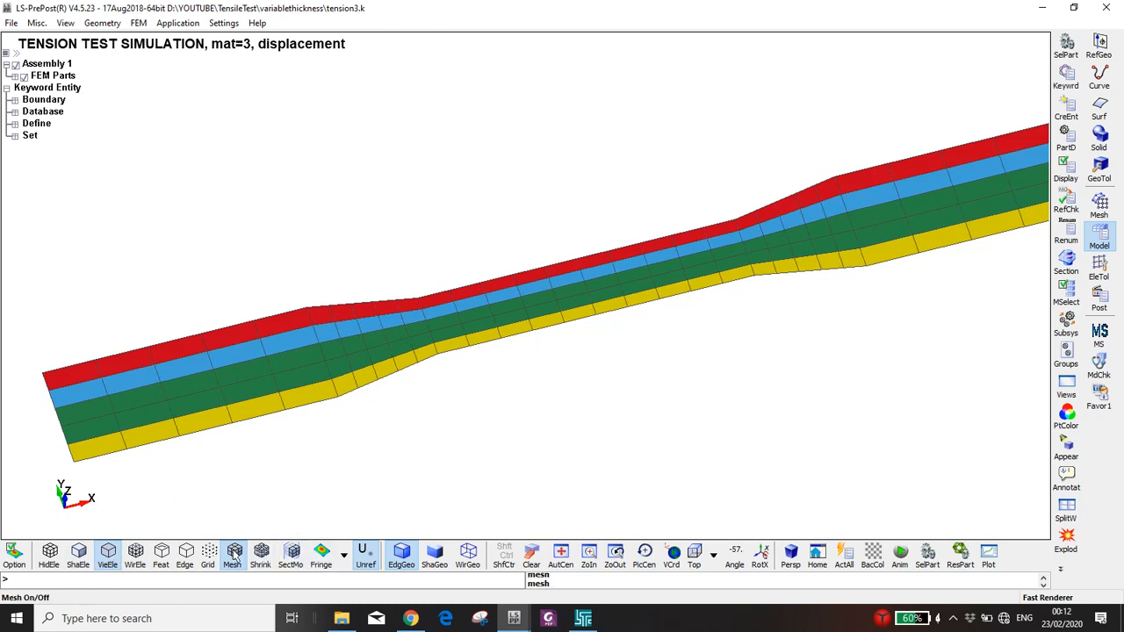
Open the PART keyword cards and review the entries for parts 3 and 4.
left_click(1099, 266)
left_click(1098, 233)
left_click(1067, 77)
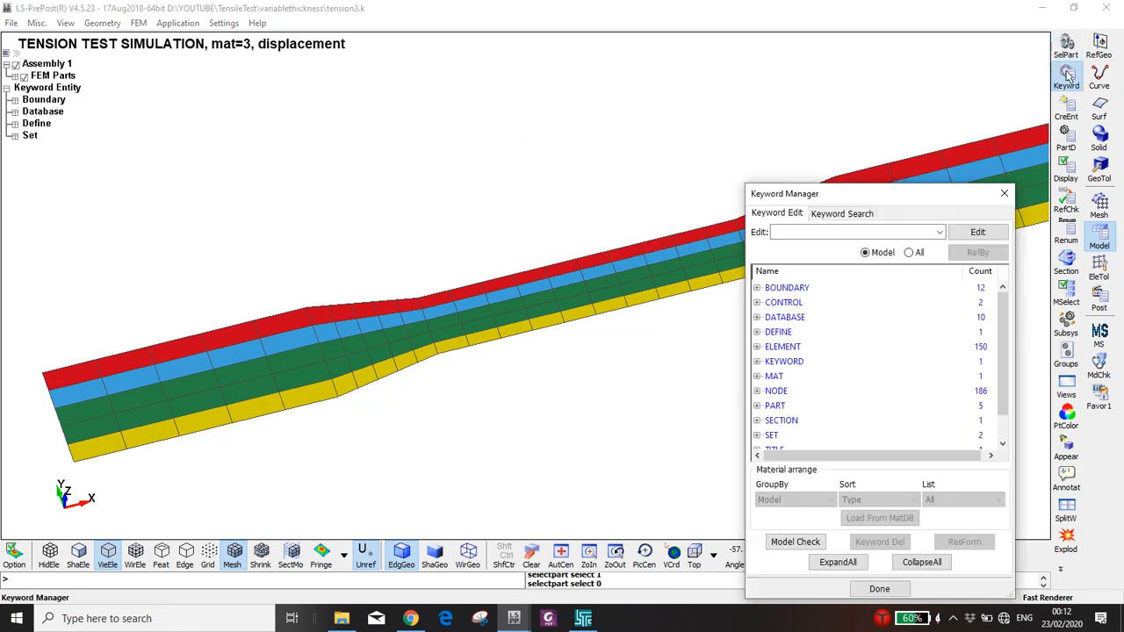
double_click(776, 407)
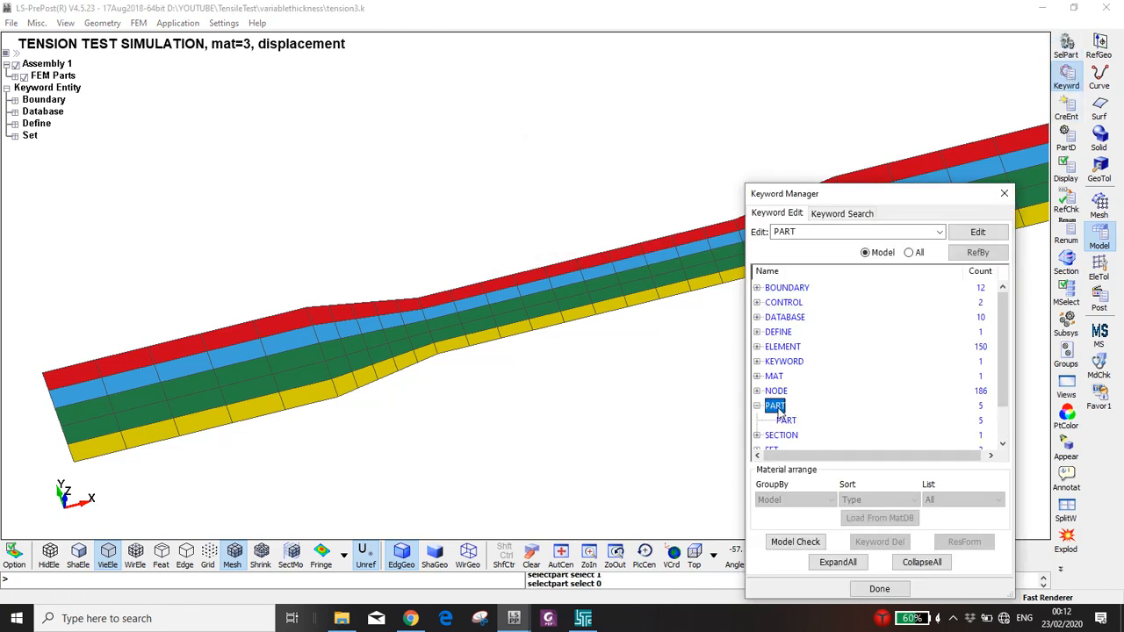
double_click(784, 421)
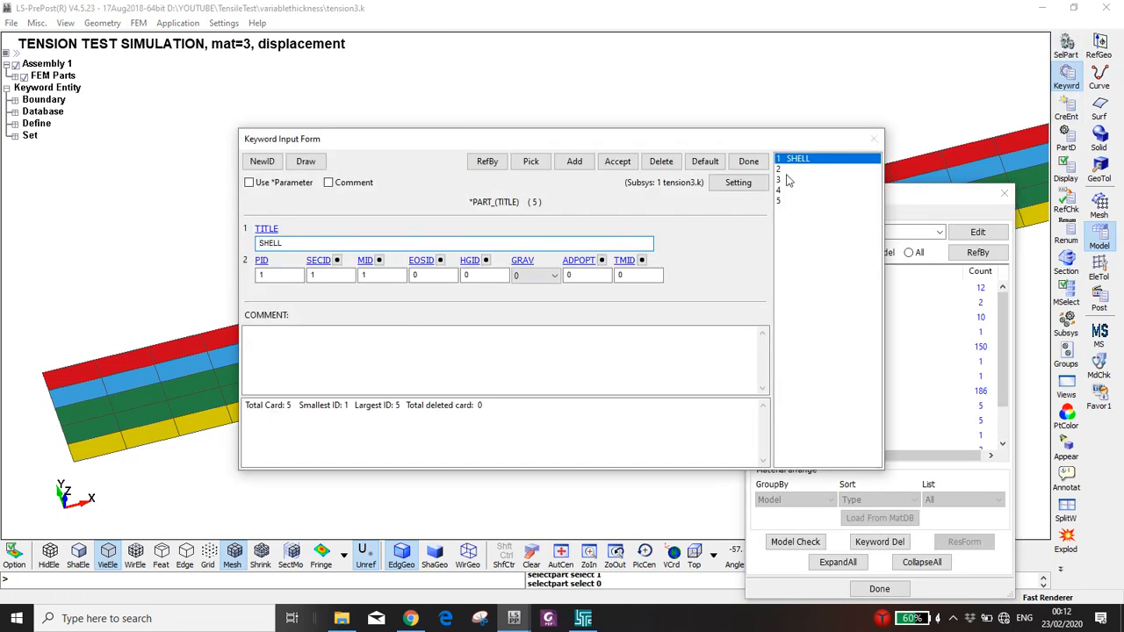
left_click(787, 180)
left_click(779, 189)
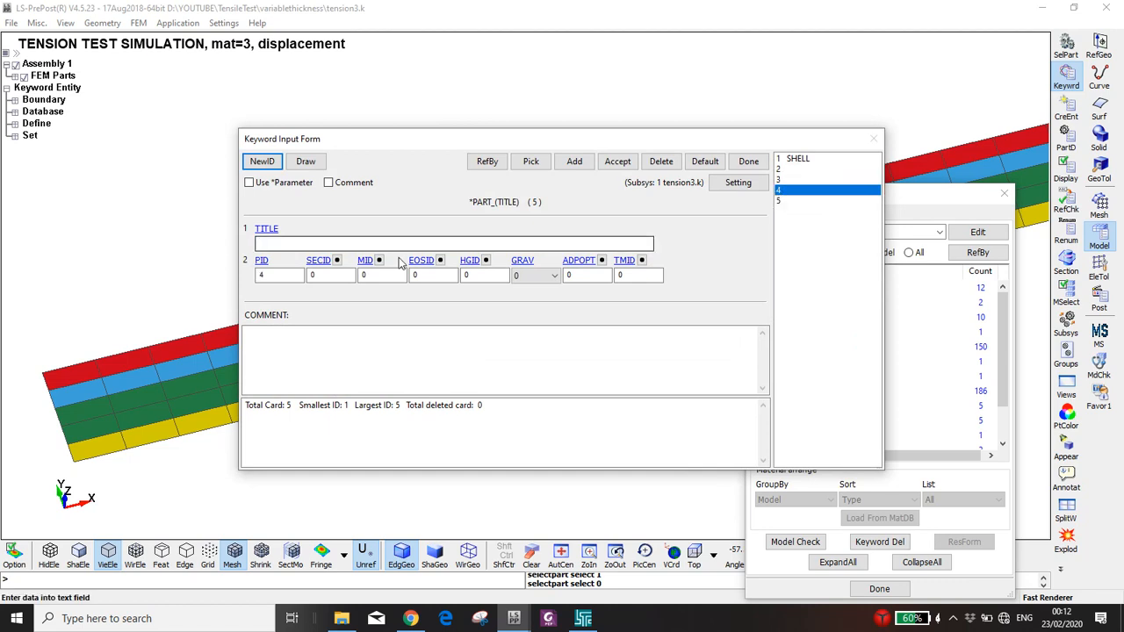
Assign material ID 1 to parts 2, 3, 4 and 5, accept each card and close the part form.
left_click(792, 169)
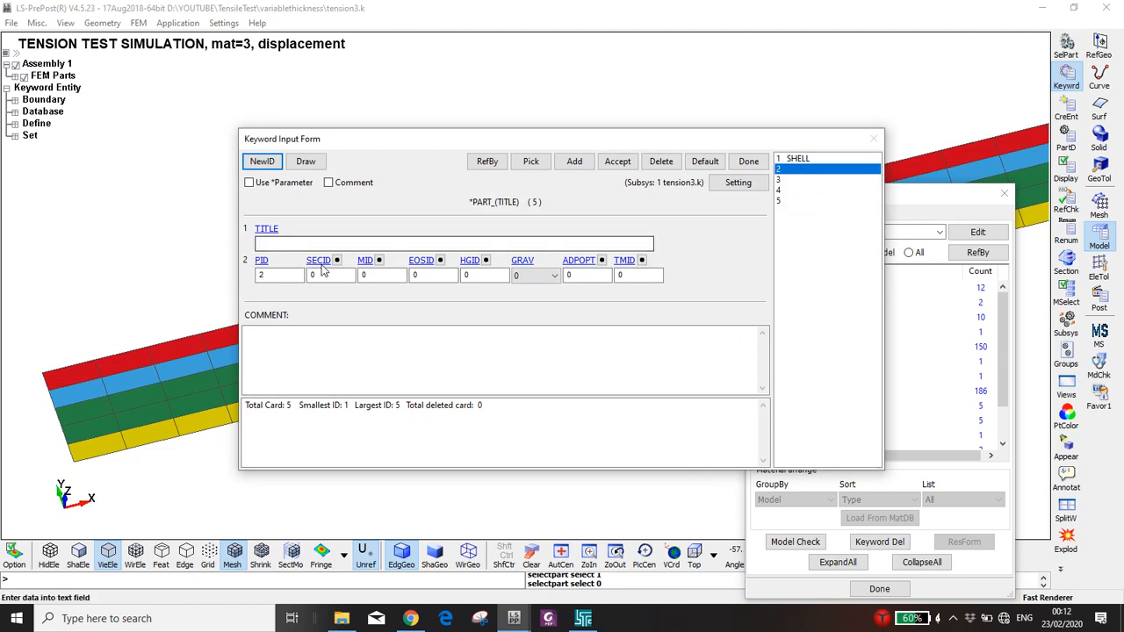
left_click(369, 275)
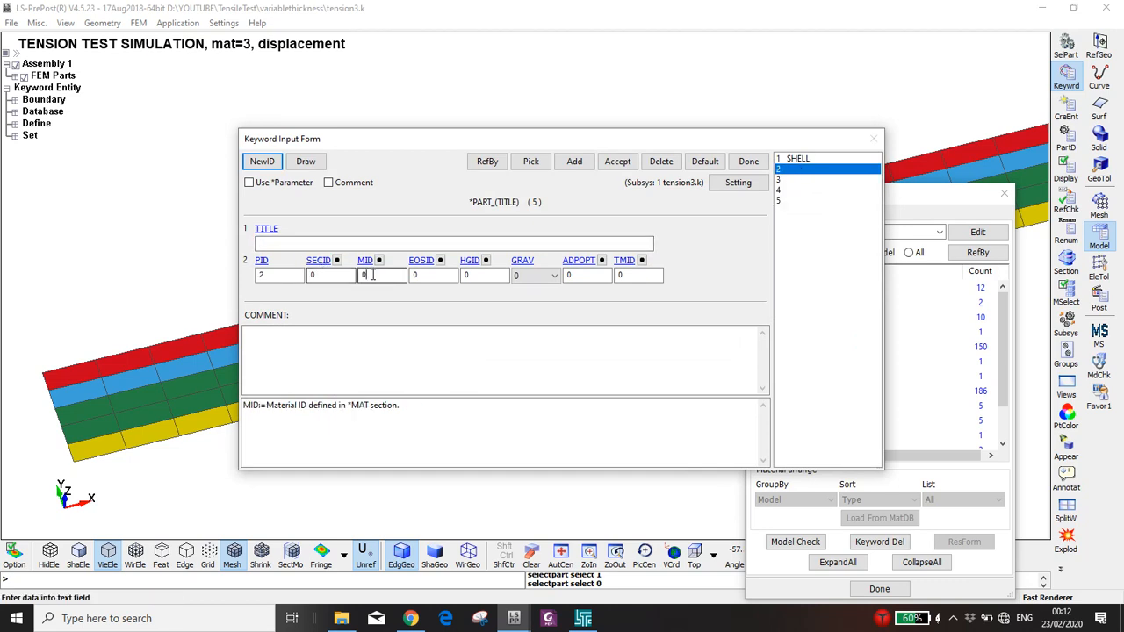
left_click(617, 161)
left_click(380, 275)
type("1")
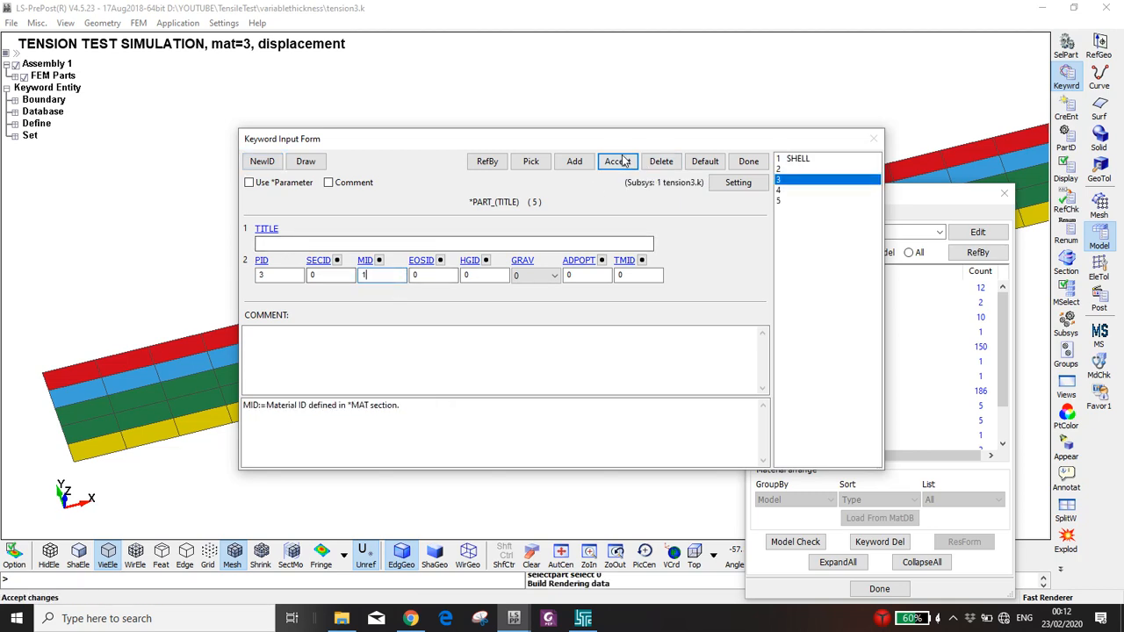
left_click(617, 162)
left_click(379, 275)
type("1")
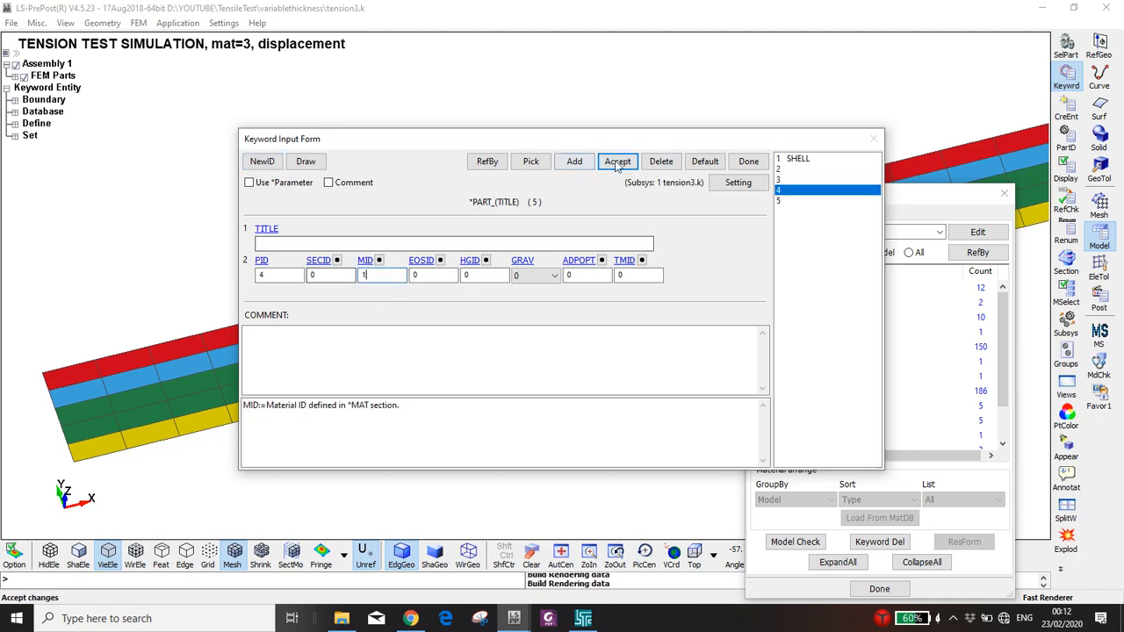
left_click(616, 162)
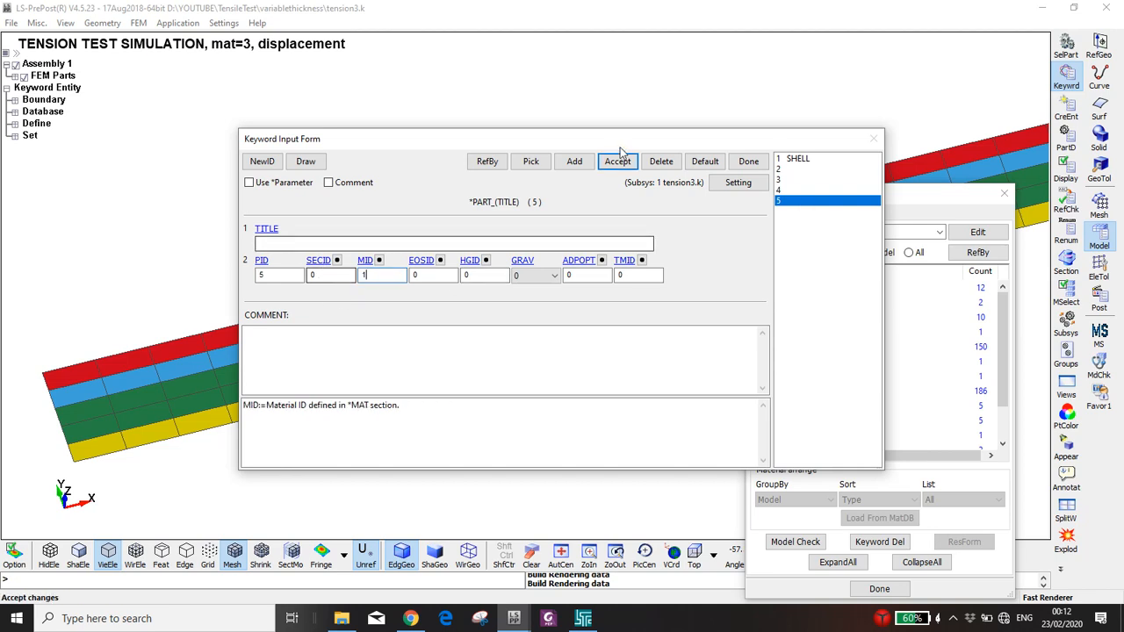
left_click(617, 161)
left_click(748, 162)
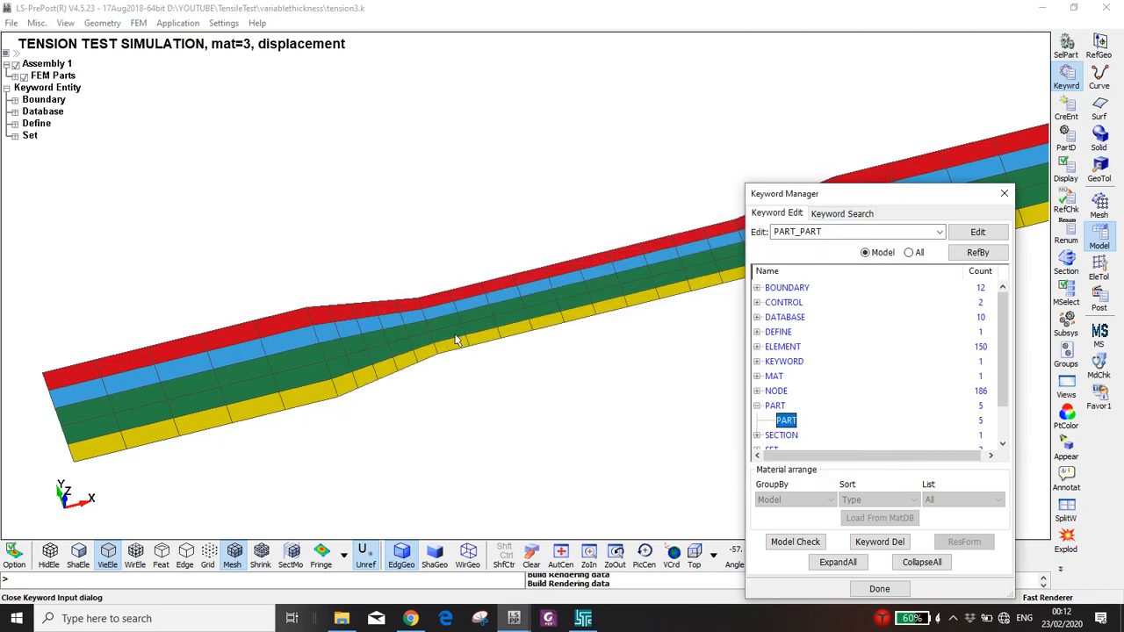
Set shell section 1's thickness to 1.5 for T1 and T2 and 2.5 for T3 and T4, accept the changes and close the form.
scroll(786, 422, "down", 3)
double_click(787, 391)
left_click(788, 407)
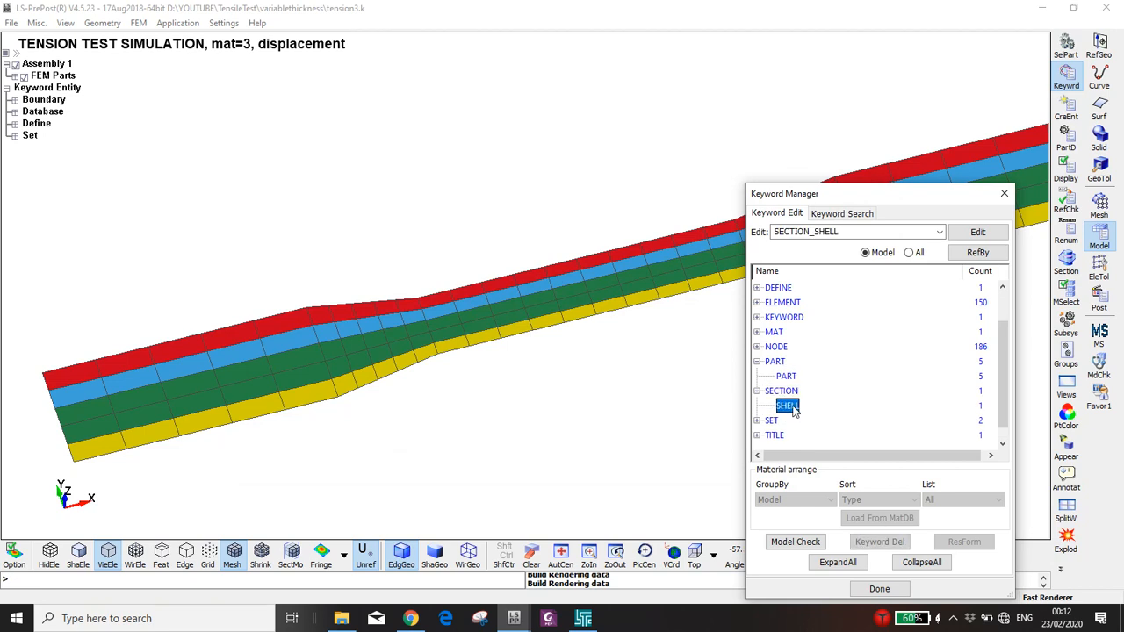
double_click(789, 406)
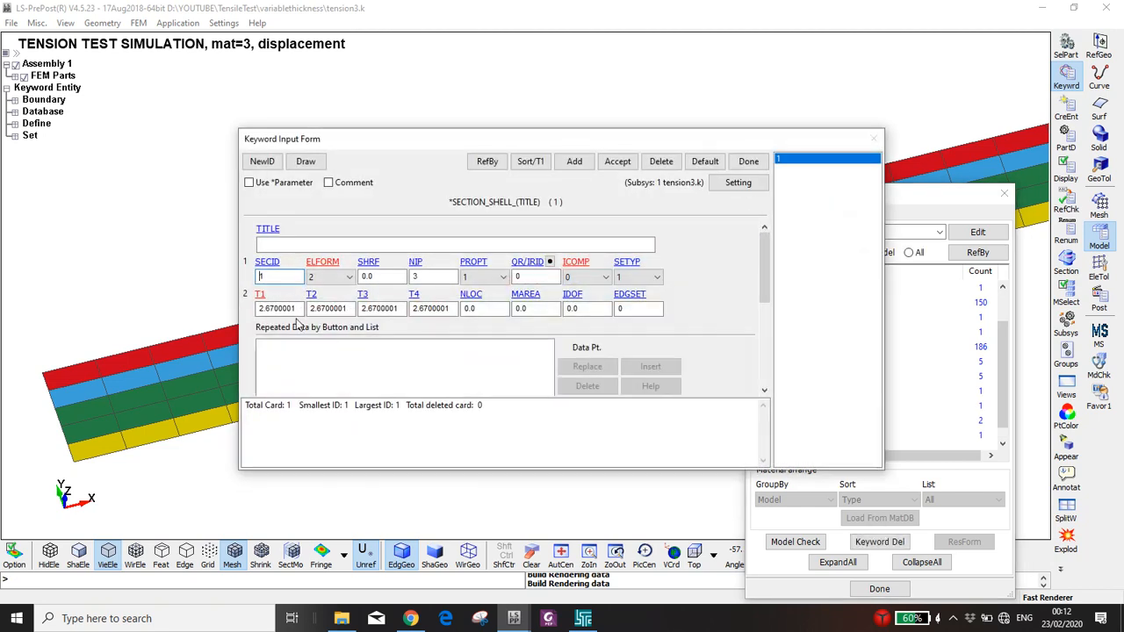
left_click(303, 308)
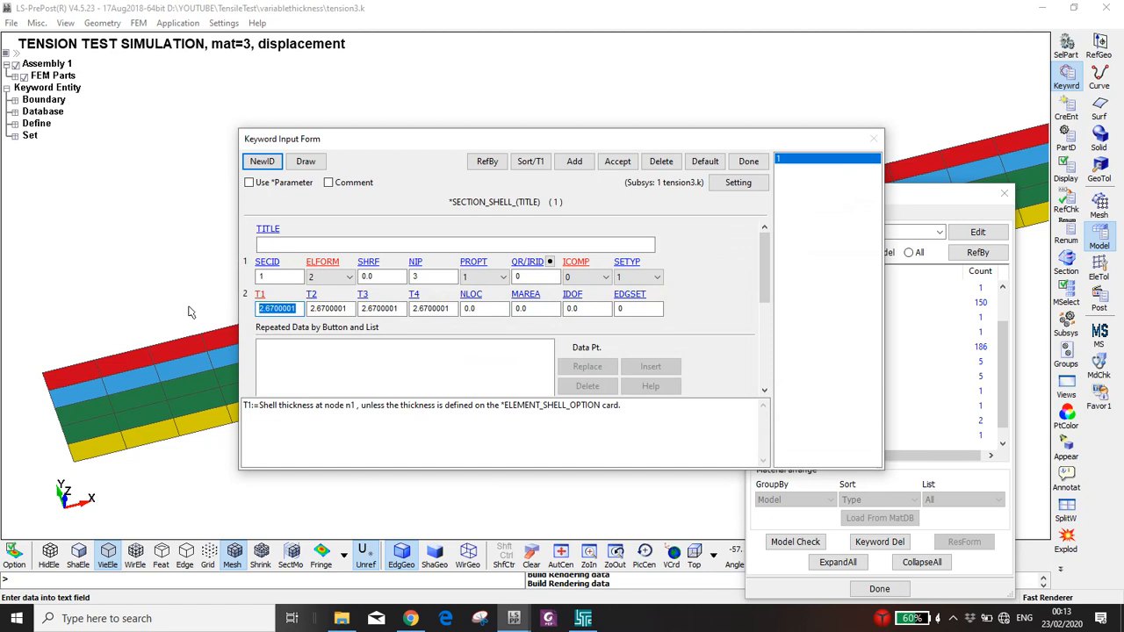
type("1.5")
key("Tab")
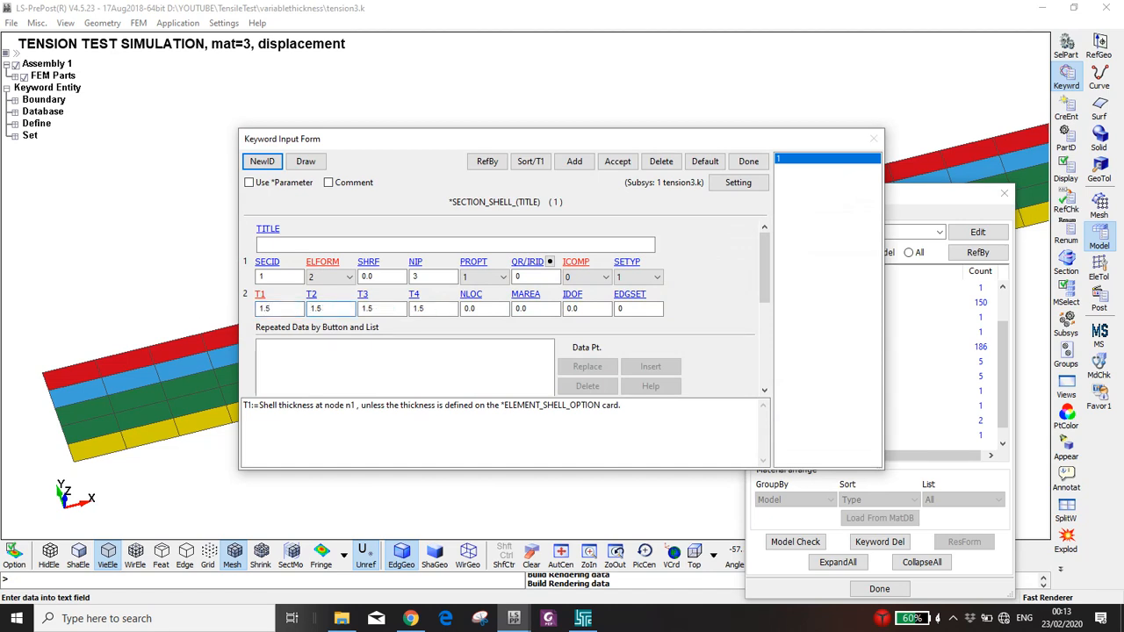
key("Tab")
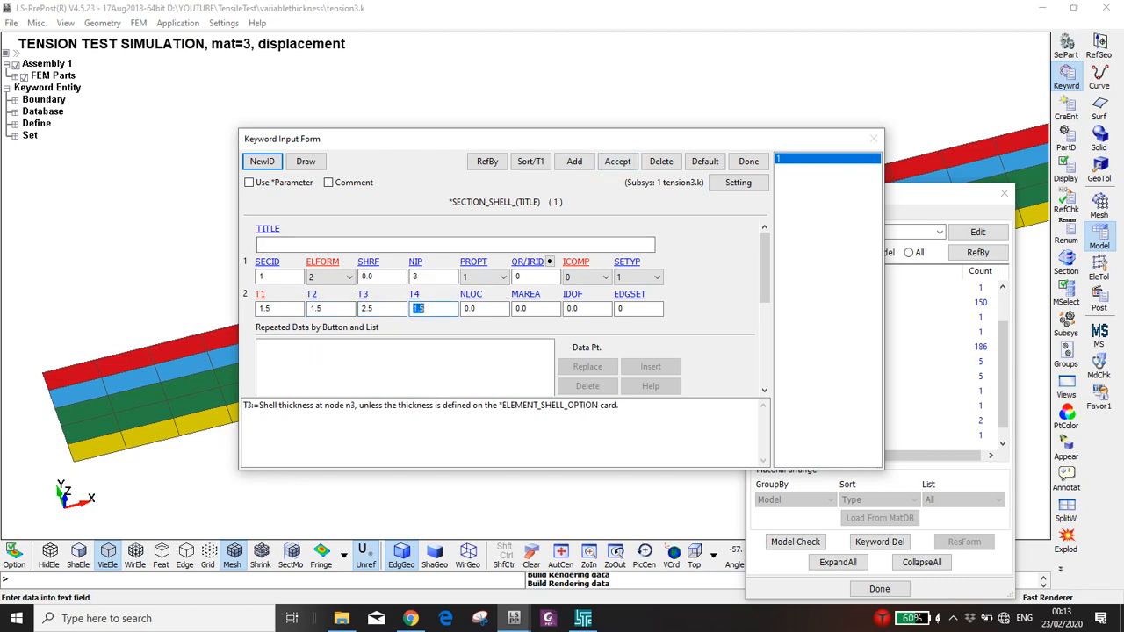
left_click(633, 166)
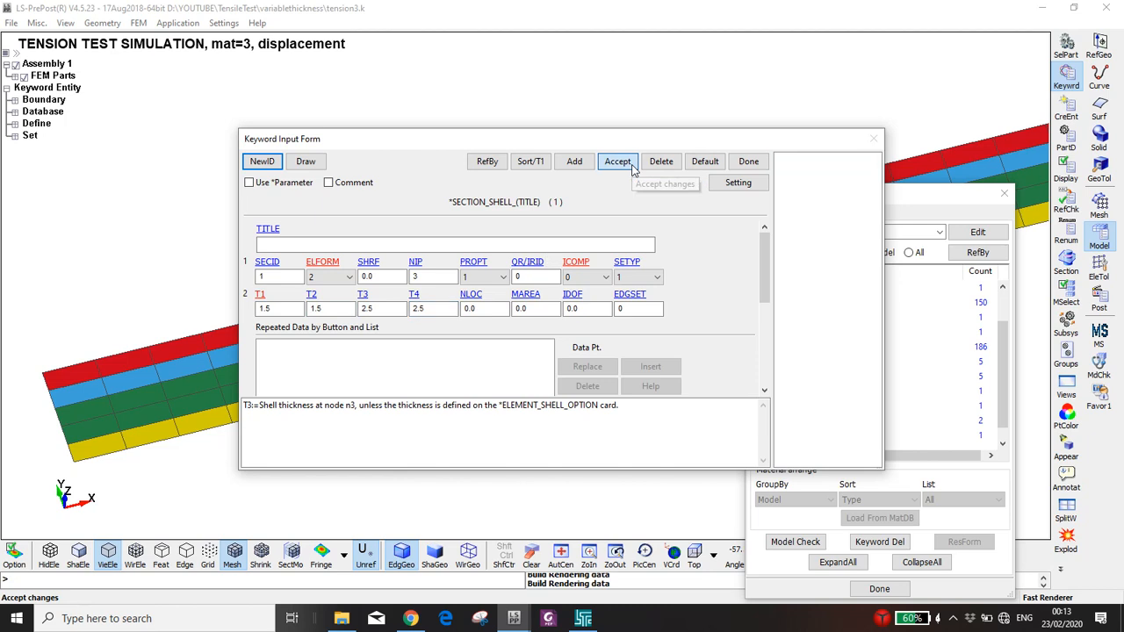
left_click(752, 163)
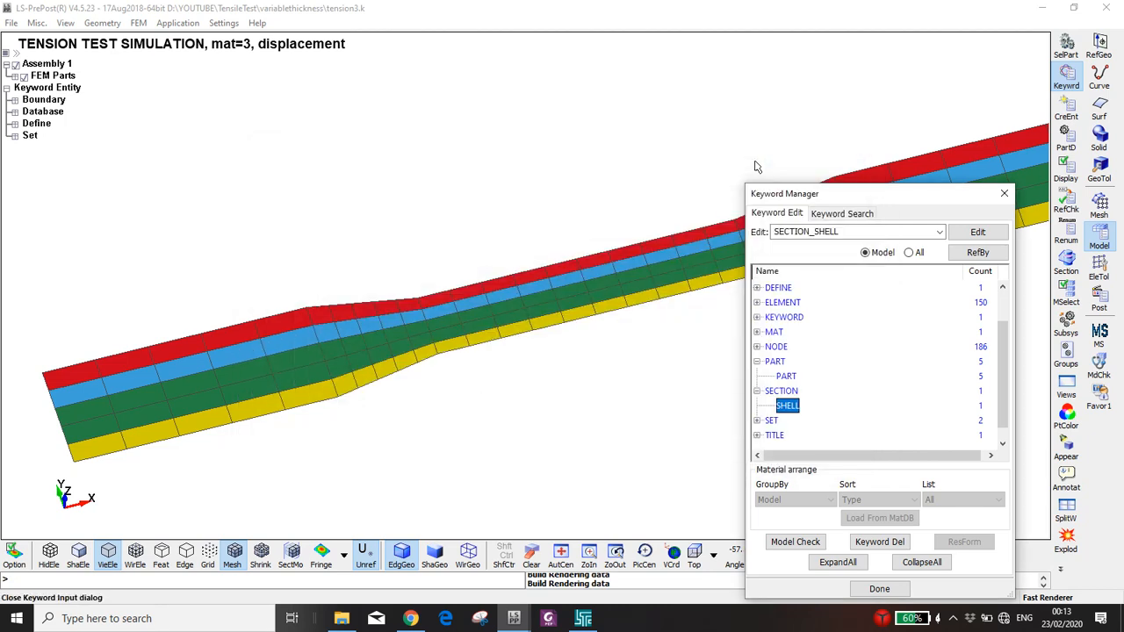
Turn on the Thick appearance for all visible parts and inspect the specimen's thickness from its end.
left_click(1066, 448)
left_click(822, 344)
left_click(805, 465)
left_click_drag(366, 424, 624, 347, "ctrl")
left_click_drag(239, 361, 349, 343, "ctrl")
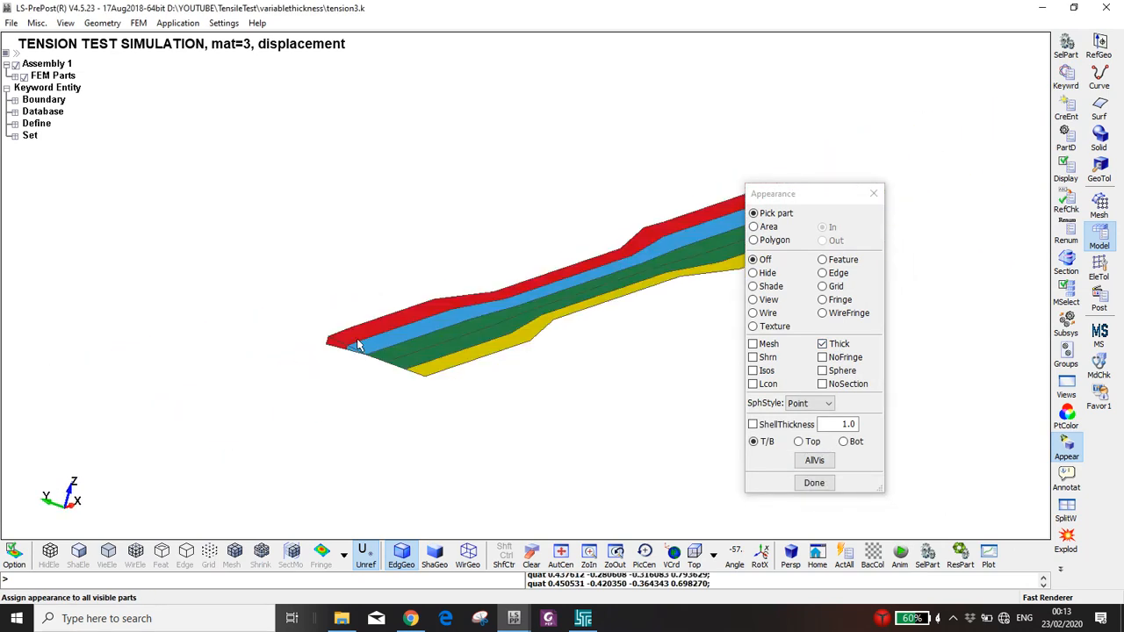
scroll(337, 365, "up", 2)
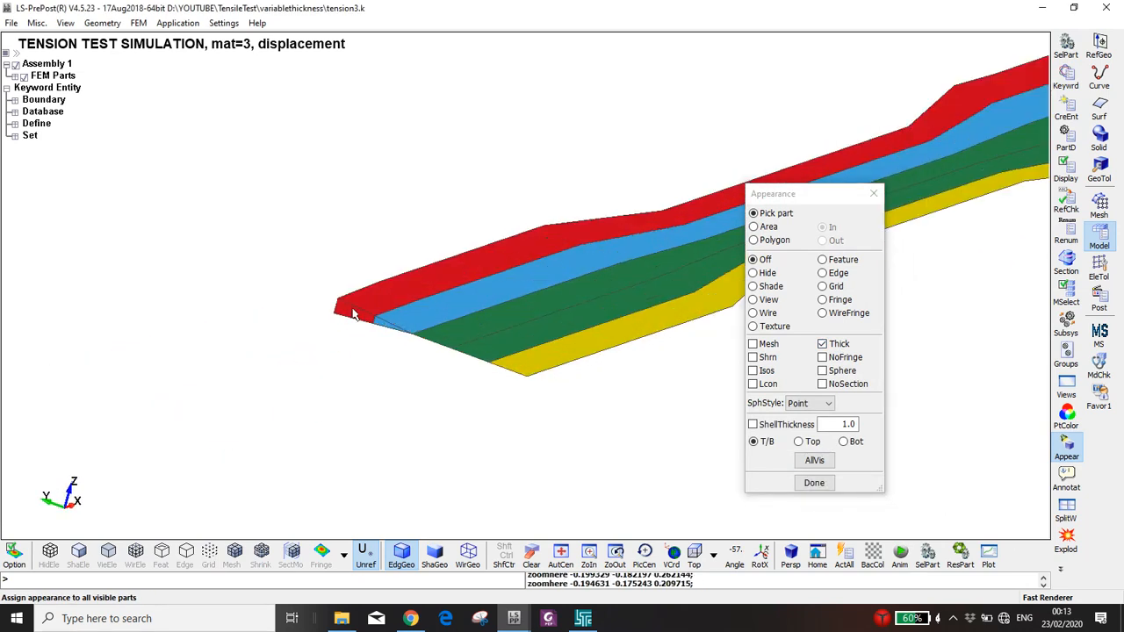
middle_click_drag(456, 287, 280, 374, "ctrl")
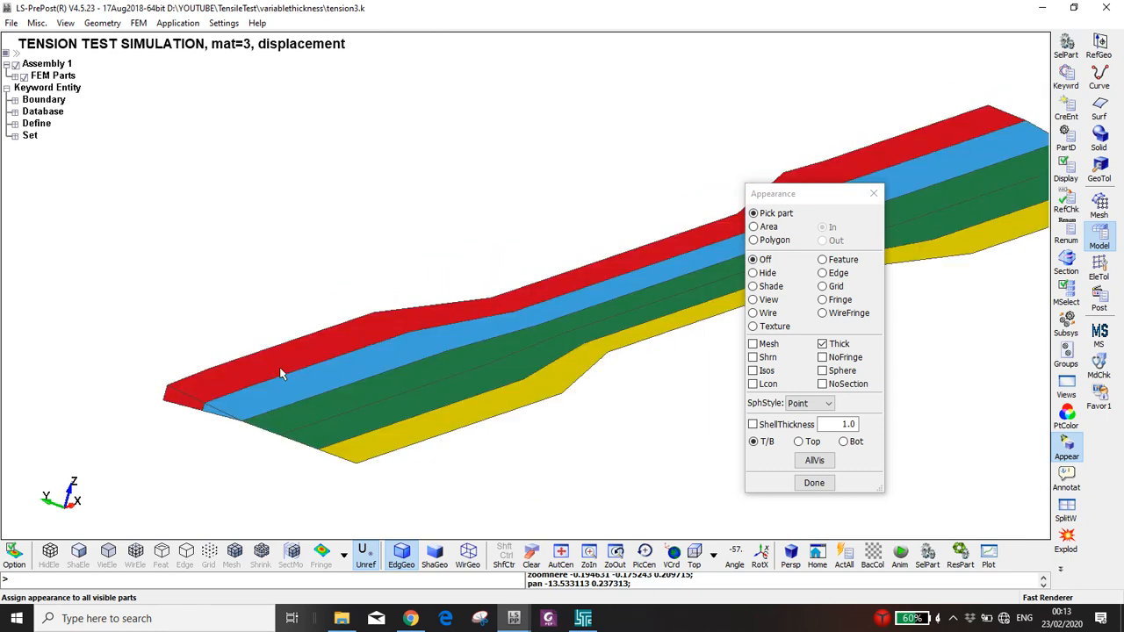
scroll(342, 448, "down", 1)
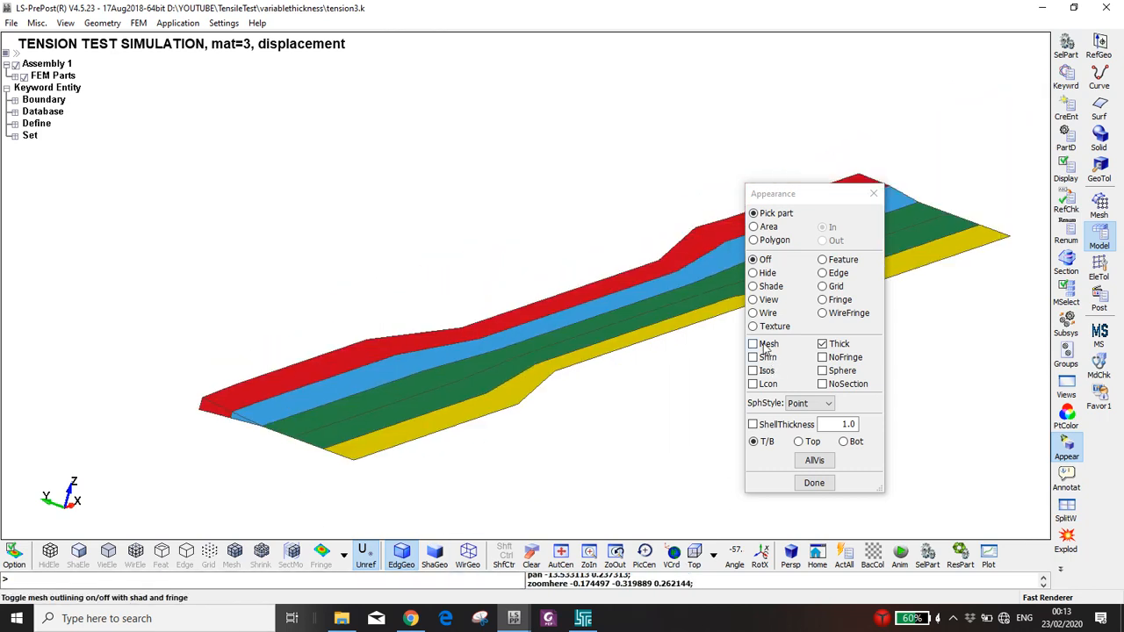
Add mesh lines to the thick display of all visible parts, inspect the specimen from its other end and close the appearance settings.
left_click(752, 343)
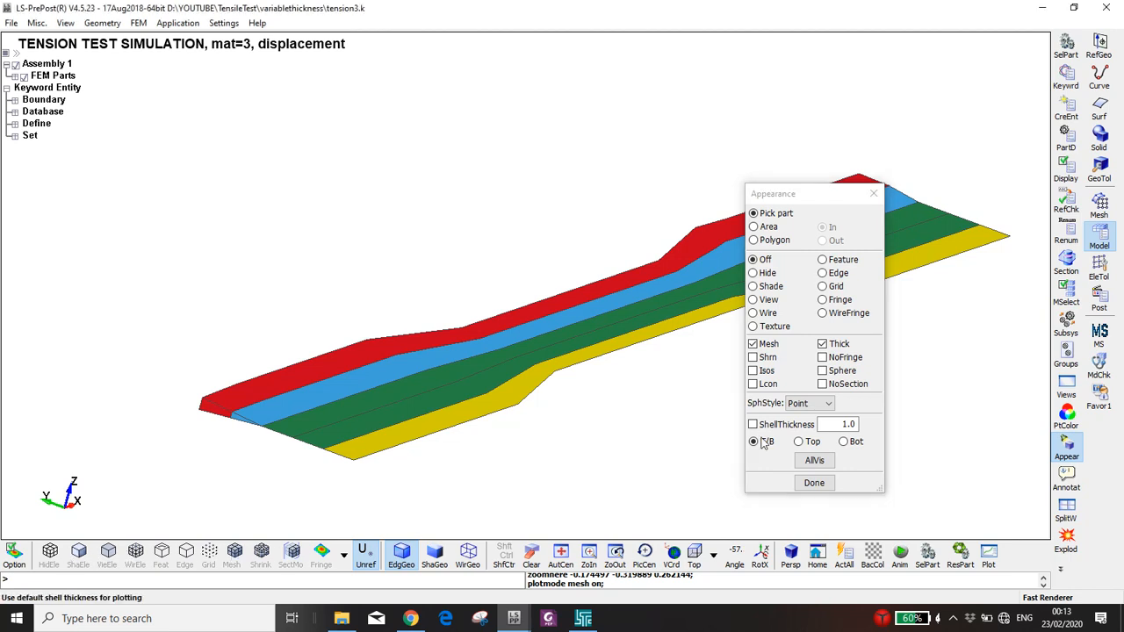
left_click(813, 460)
scroll(377, 439, "up", 1)
scroll(377, 439, "down", 2)
left_click_drag(377, 438, 635, 447, "shift")
middle_click_drag(602, 433, 521, 384, "shift")
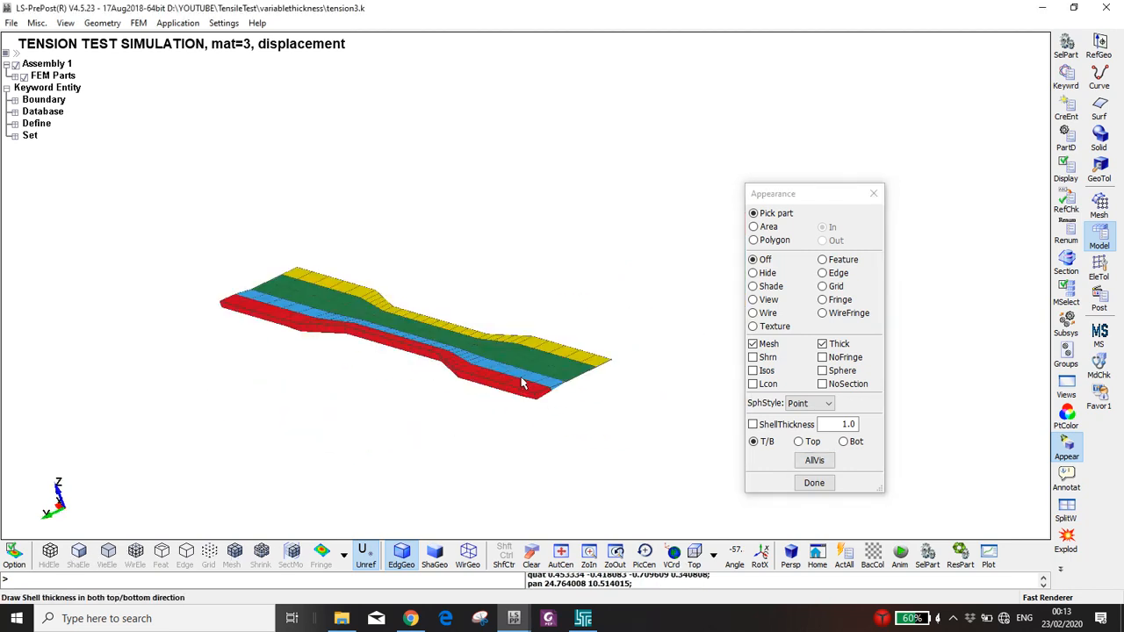
scroll(522, 385, "up", 4)
mouse_move(411, 309)
left_mouse_down("ctrl")
mouse_move(495, 279)
mouse_move(396, 376)
left_mouse_up("ctrl")
middle_click_drag(396, 376, 500, 281, "ctrl")
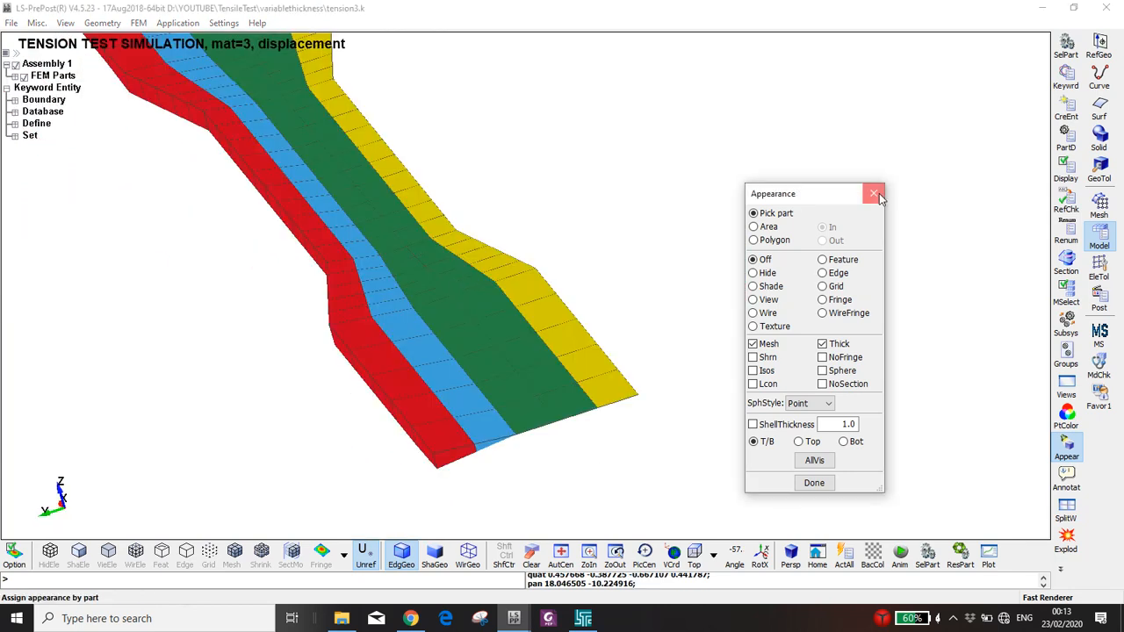
left_click(875, 193)
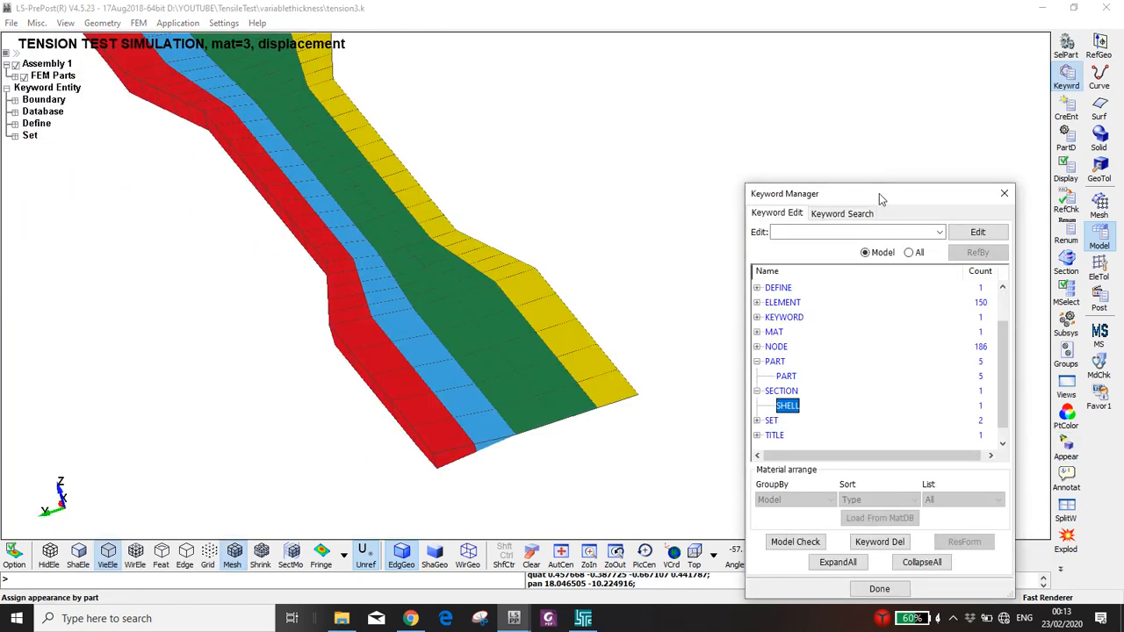
Assign section ID 1 to part 5, accept the card, close the form and inspect the whole specimen's thickness.
double_click(787, 408)
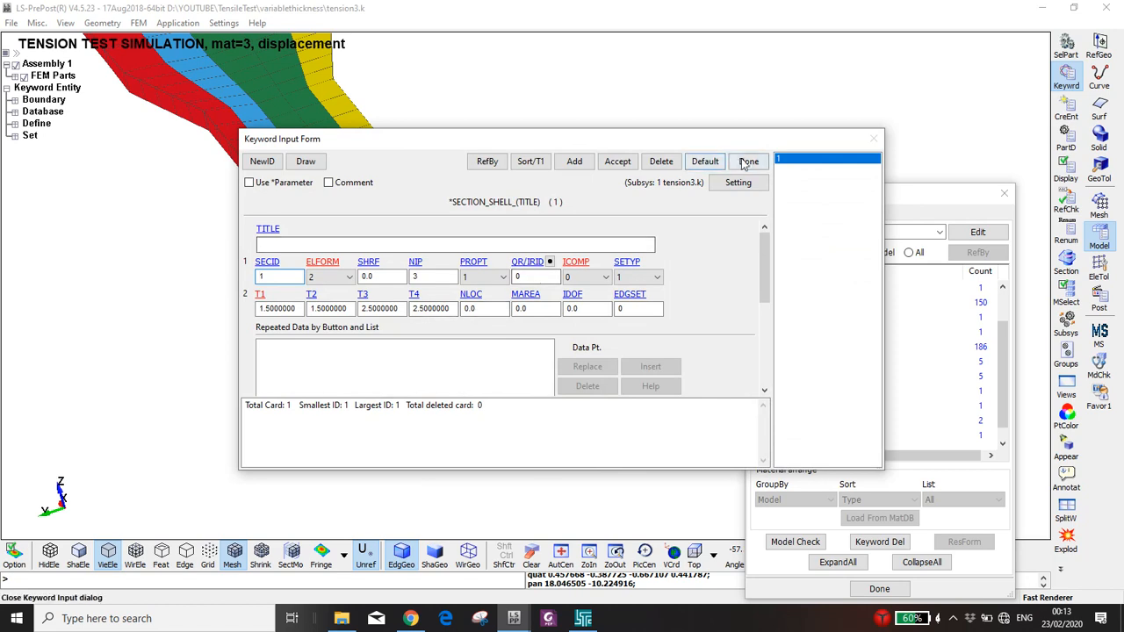
left_click(748, 162)
double_click(787, 376)
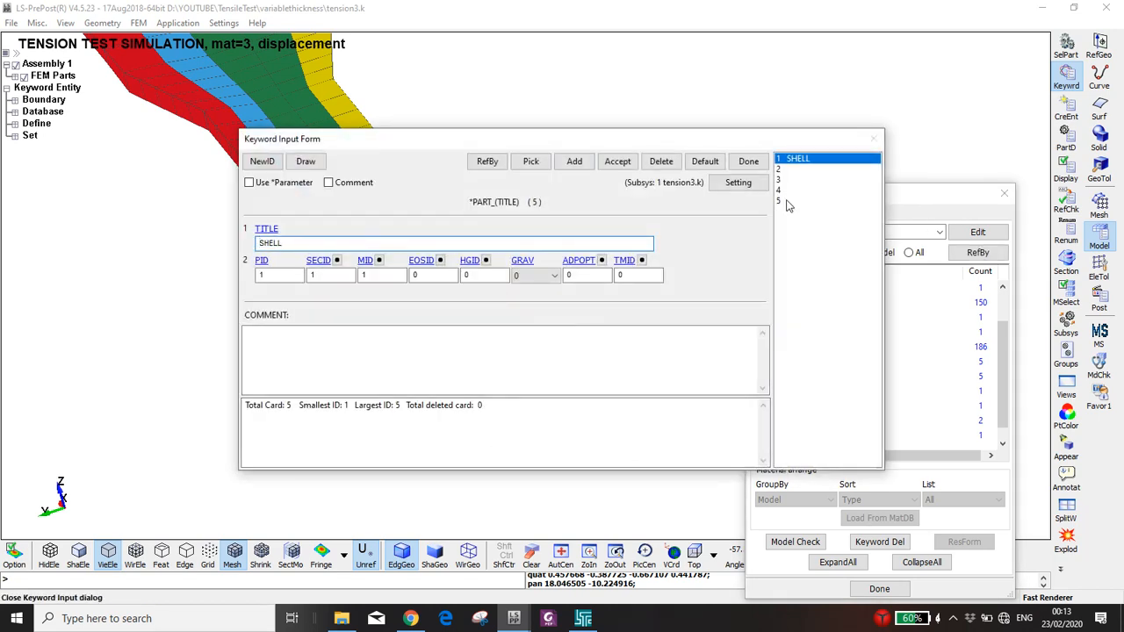
left_click(787, 201)
left_click(318, 274)
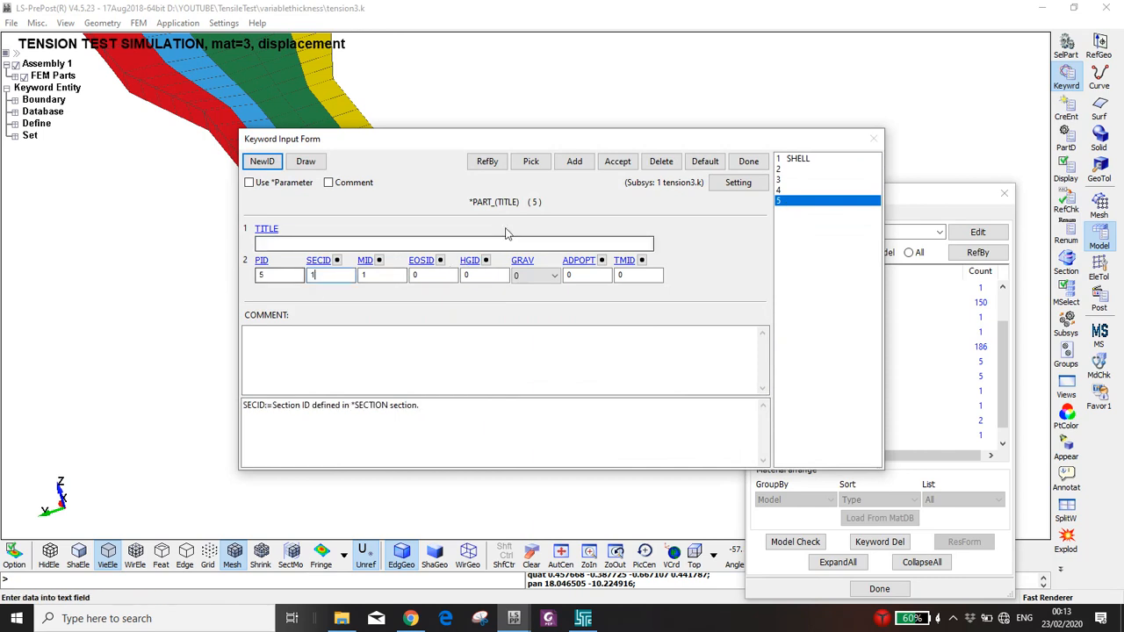
left_click(617, 161)
left_click(748, 162)
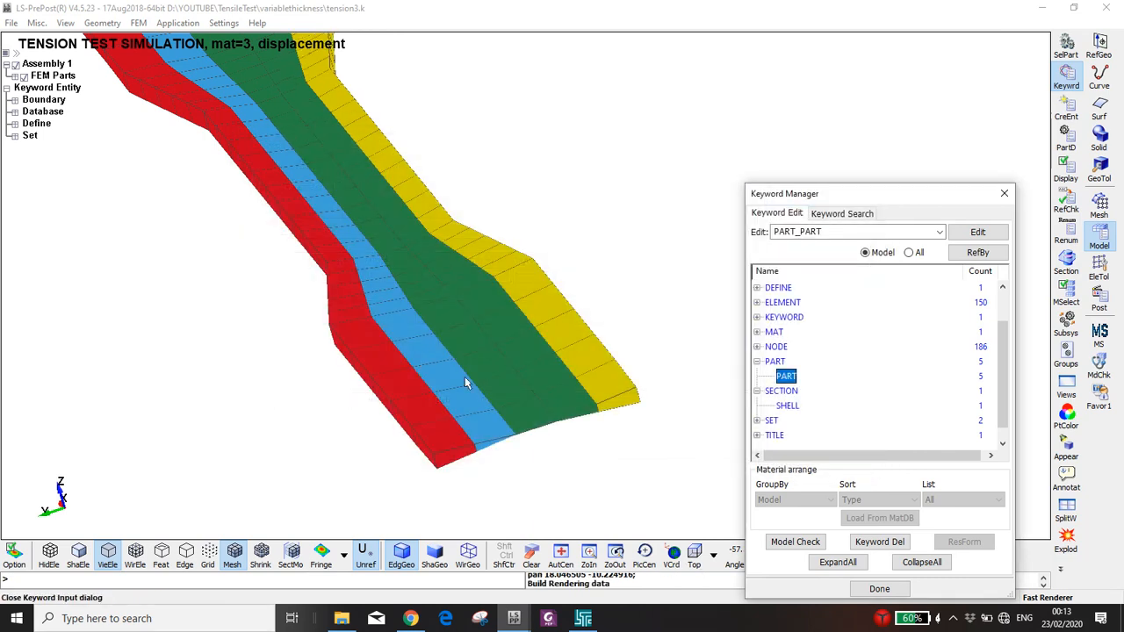
scroll(525, 386, "down", 2)
left_click_drag(522, 392, 444, 316, "ctrl")
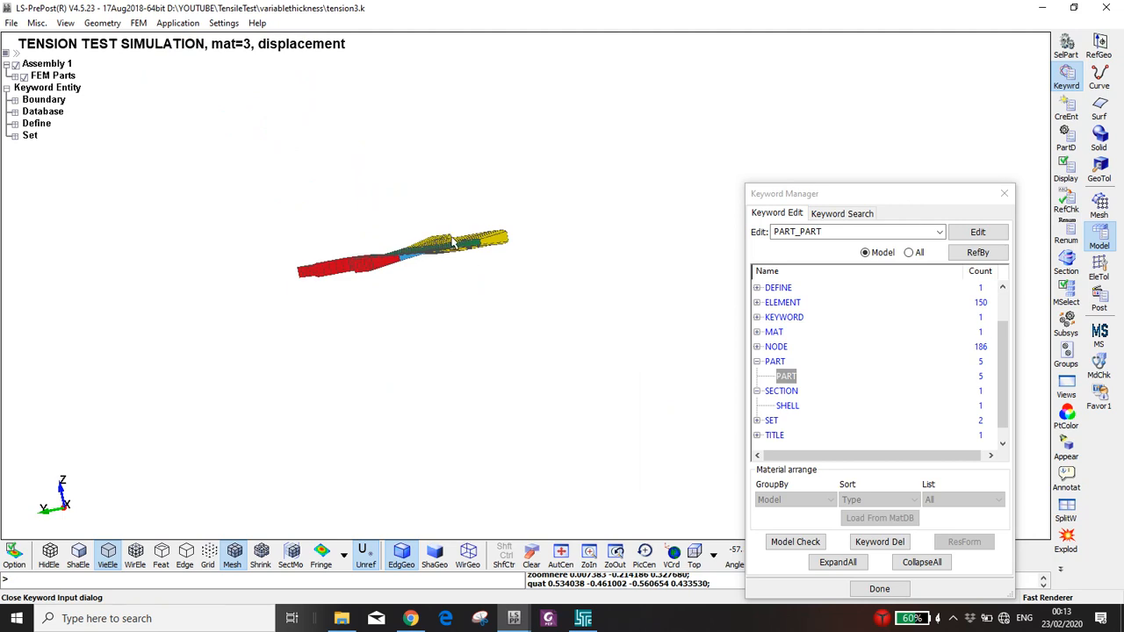
scroll(451, 243, "up", 3)
left_click_drag(448, 218, 484, 254, "ctrl")
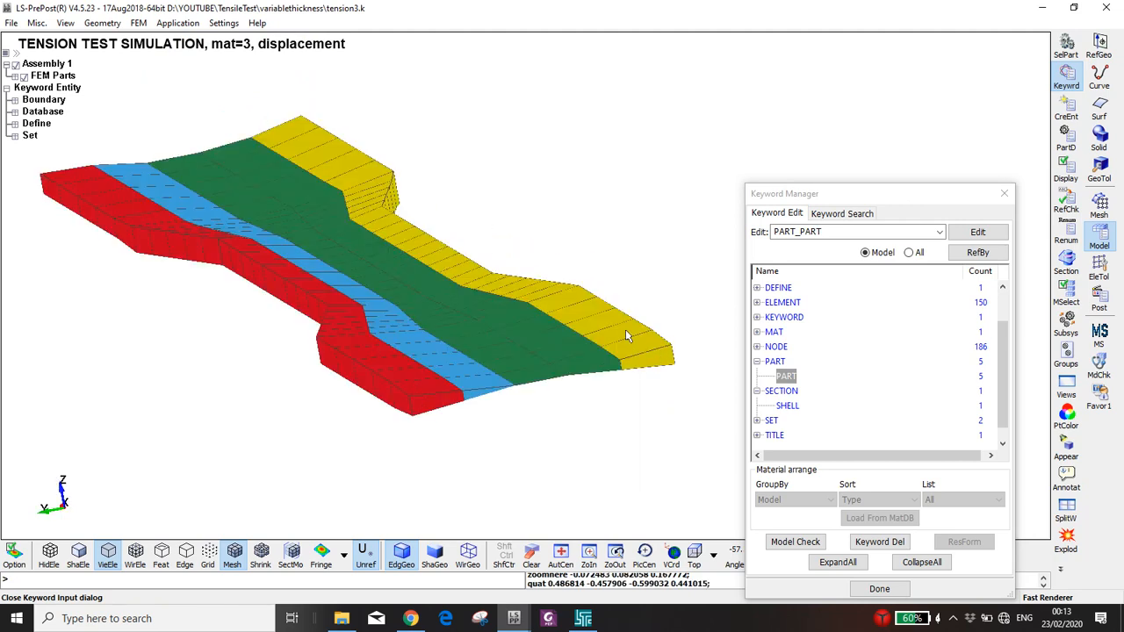
scroll(452, 394, "up", 1)
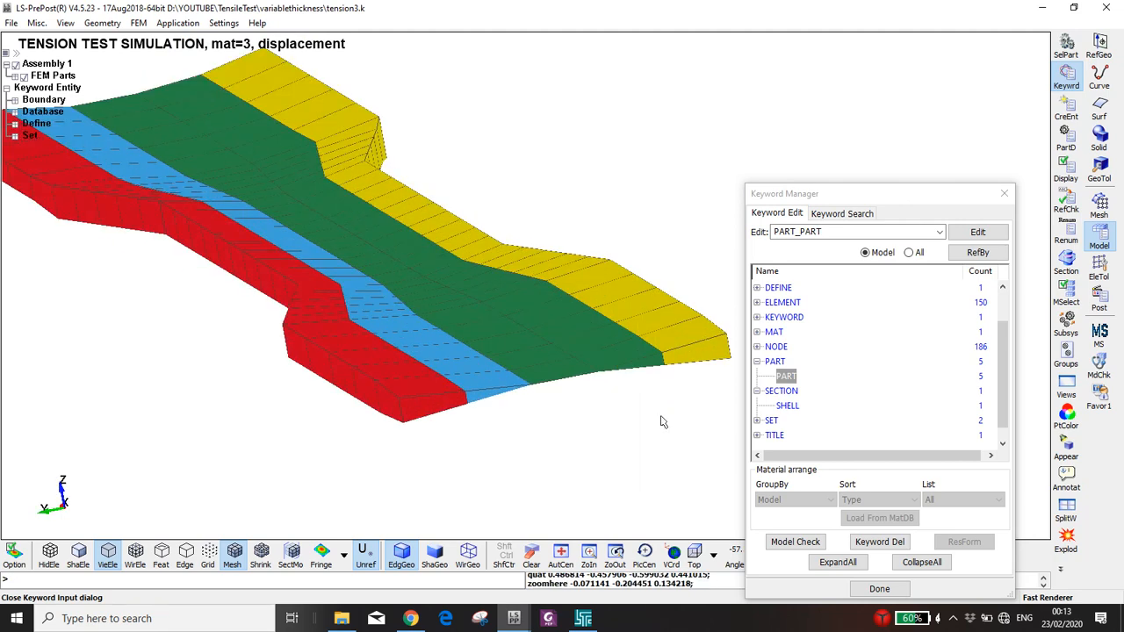
Try shell section 1 with thickness T2 set to 2.5 and T3 set to 1.5, and accept the changes.
double_click(788, 407)
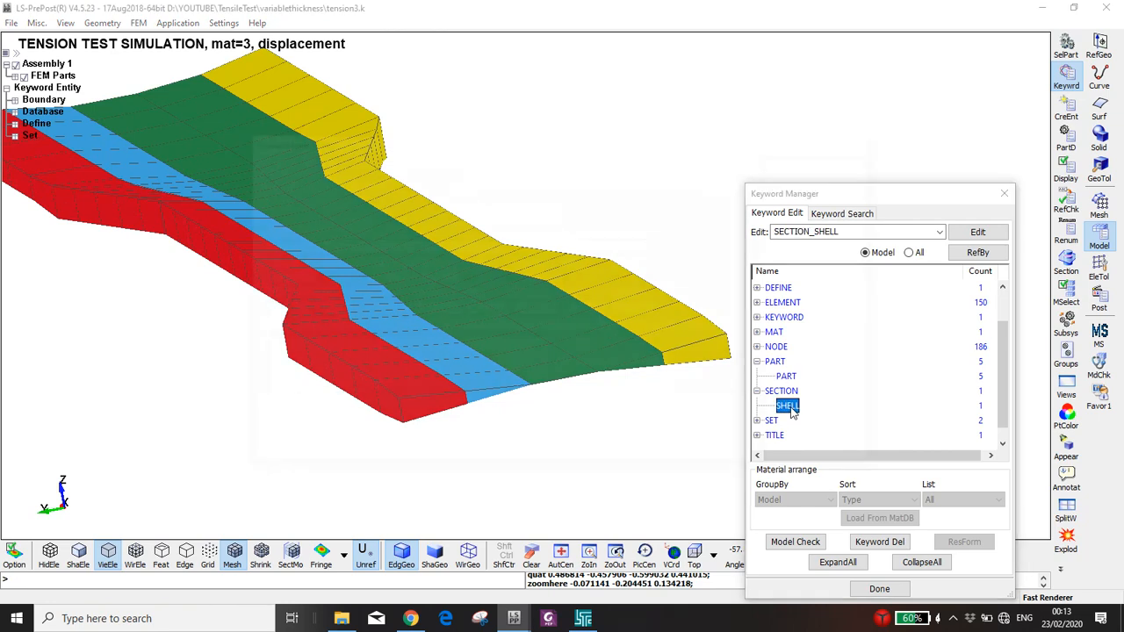
left_click(342, 309)
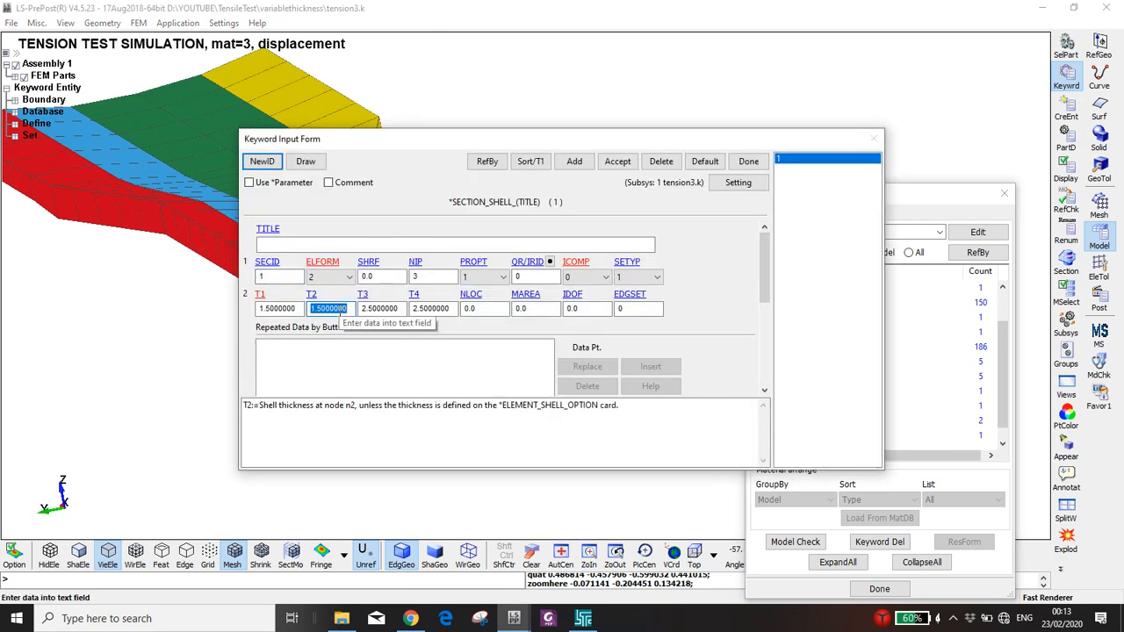
key("Tab")
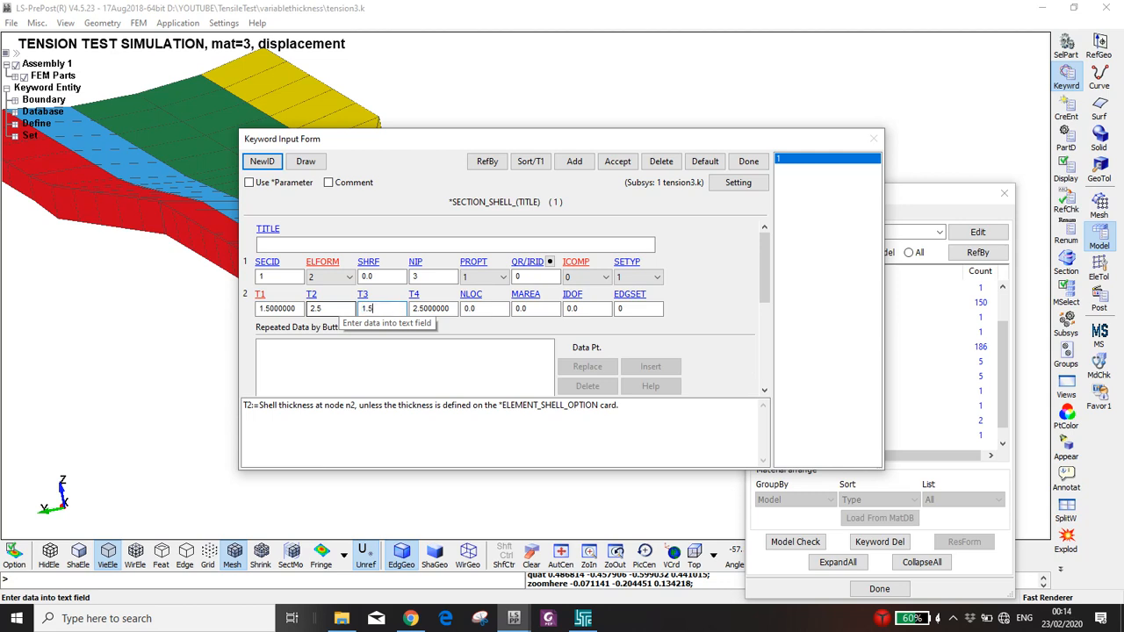
left_click(617, 162)
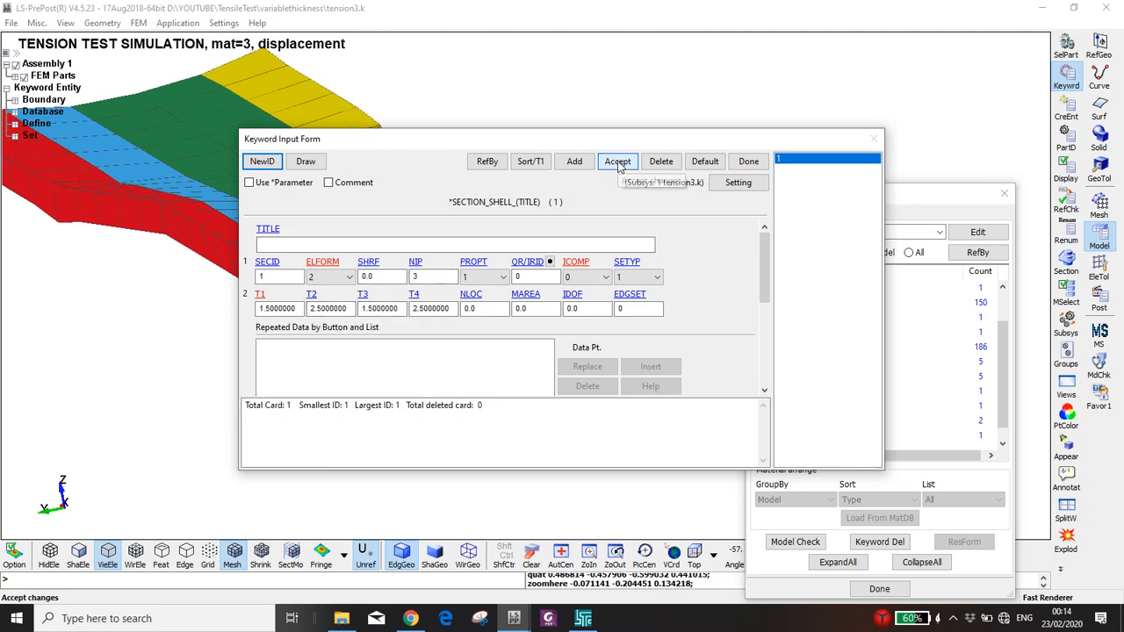
Move the section form aside and examine the specimen's thickness profile at its end.
left_click_drag(357, 140, 733, 140)
scroll(405, 254, "down", 2, "ctrl")
left_click_drag(407, 259, 405, 239, "ctrl")
left_click_drag(110, 252, 278, 381, "ctrl")
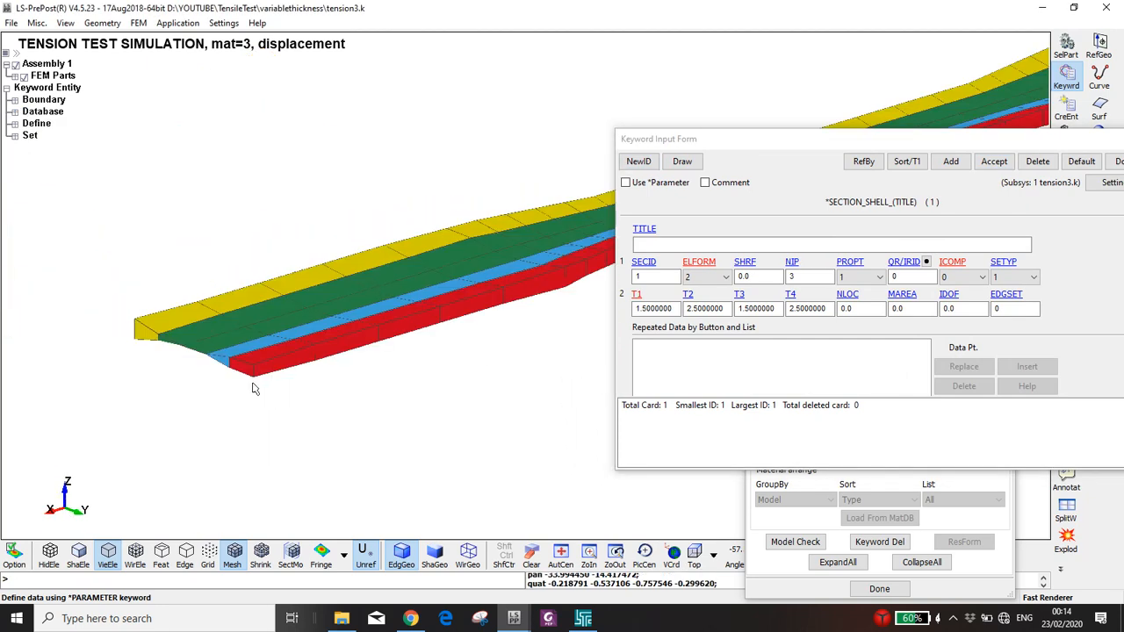
scroll(234, 348, "up", 2)
scroll(343, 342, "down", 2)
left_click_drag(339, 361, 430, 337, "ctrl")
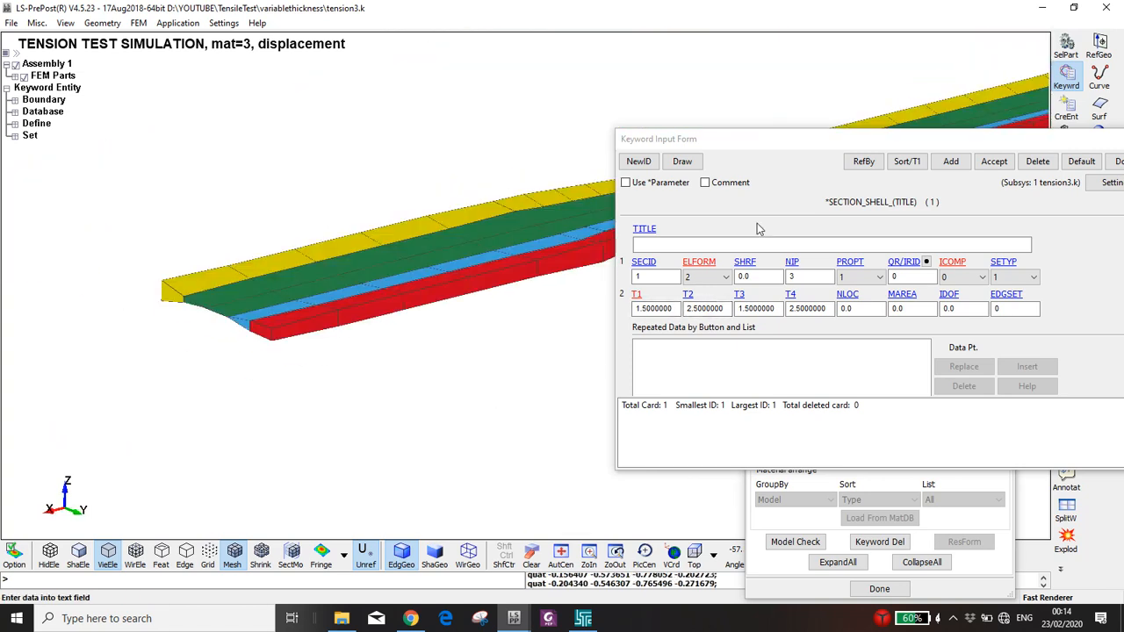
left_click(935, 146)
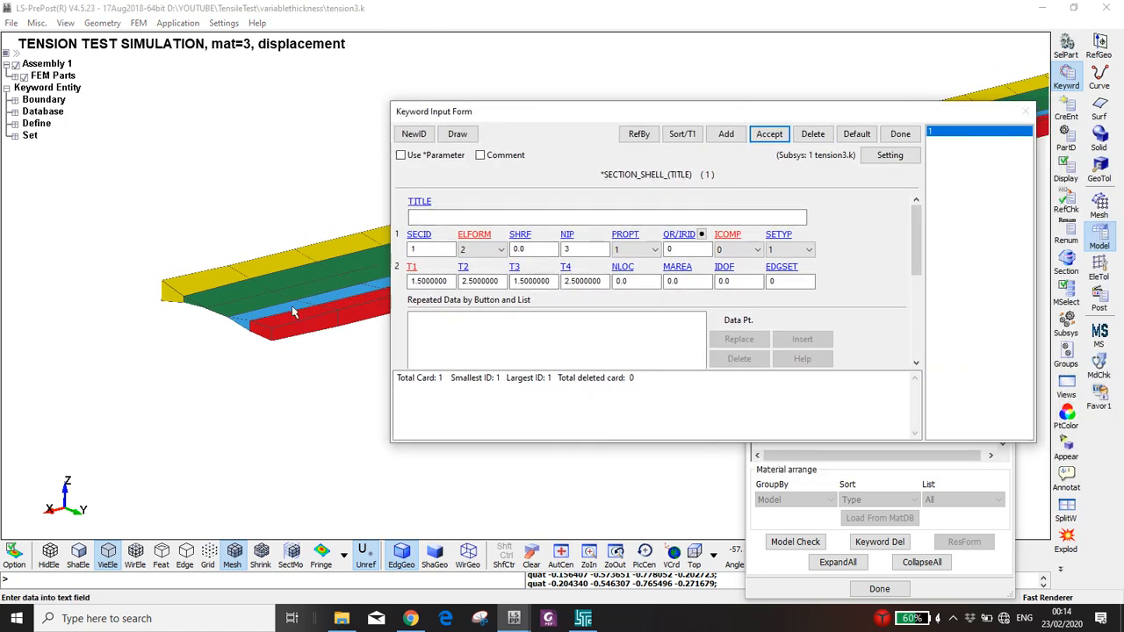
scroll(280, 330, "up", 3)
scroll(279, 330, "down", 2)
middle_click_drag(279, 330, 181, 320, "ctrl")
scroll(249, 326, "down", 1)
scroll(287, 321, "up", 1)
scroll(287, 322, "down", 1)
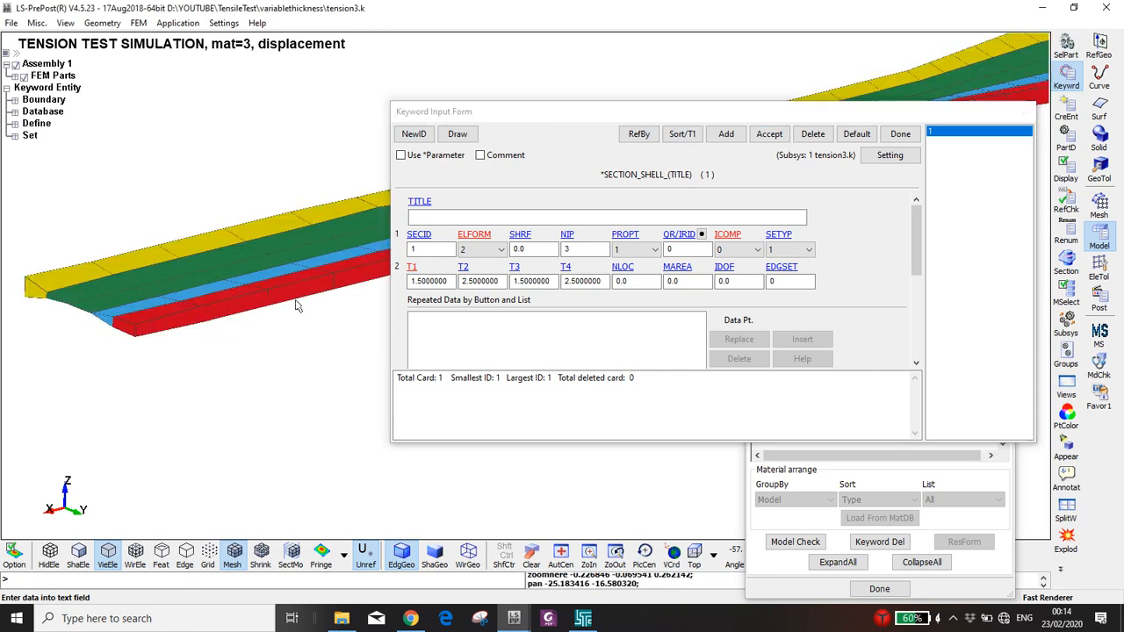
Examine the specimen's thickness in the top, front and right standard views.
left_click(694, 553)
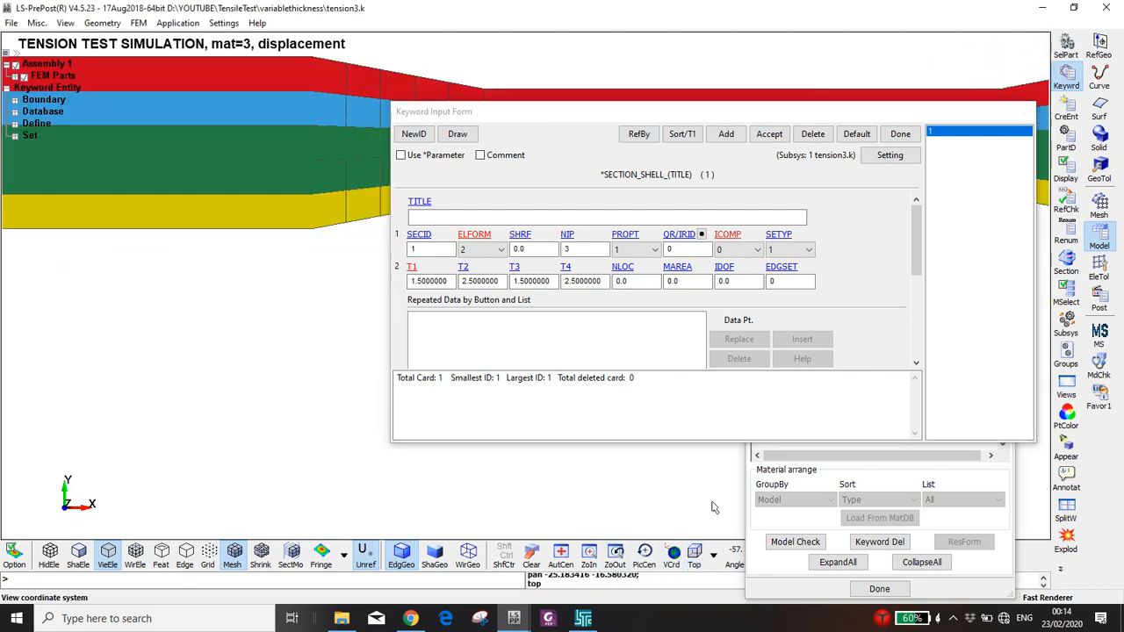
left_click(713, 554)
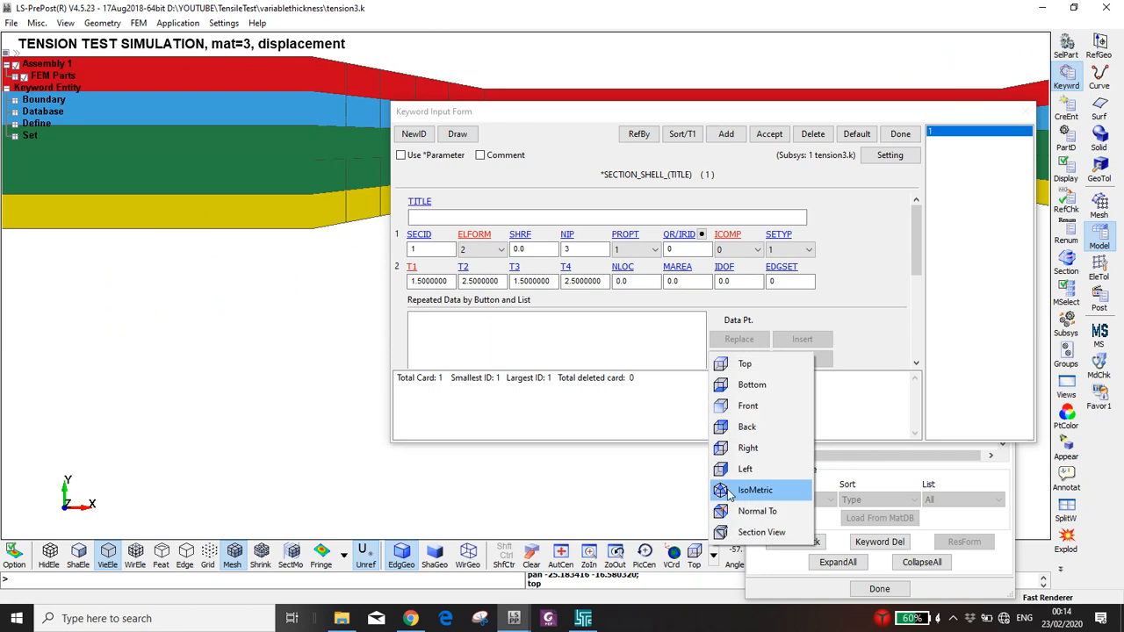
left_click(737, 413)
left_click(717, 555)
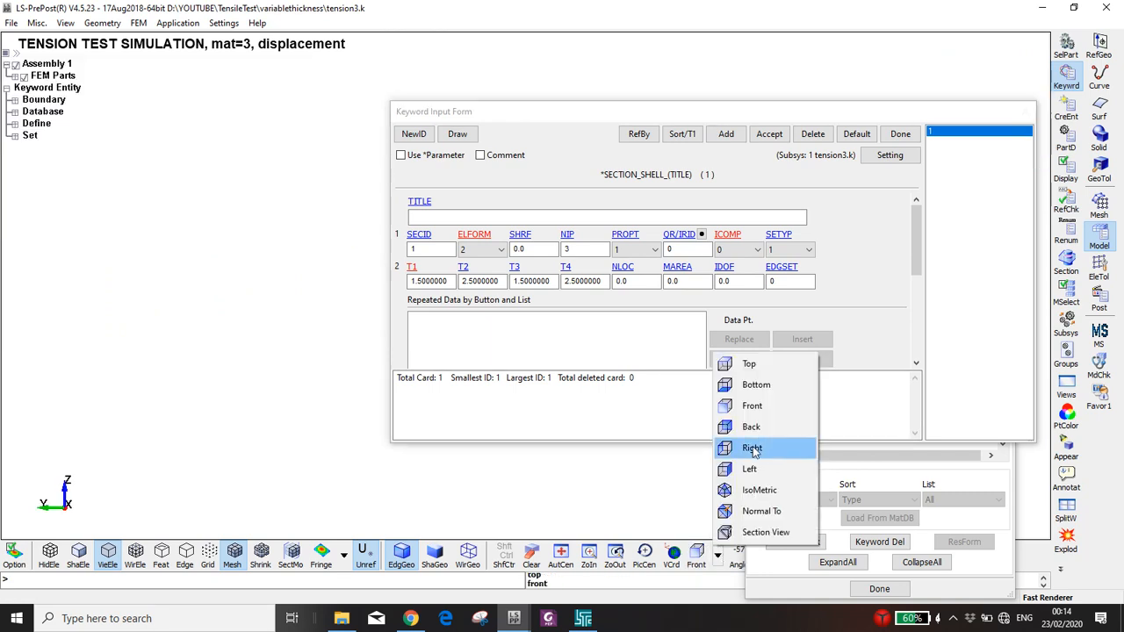
left_click(753, 449)
scroll(123, 251, "up", 2)
middle_click_drag(195, 250, 193, 255)
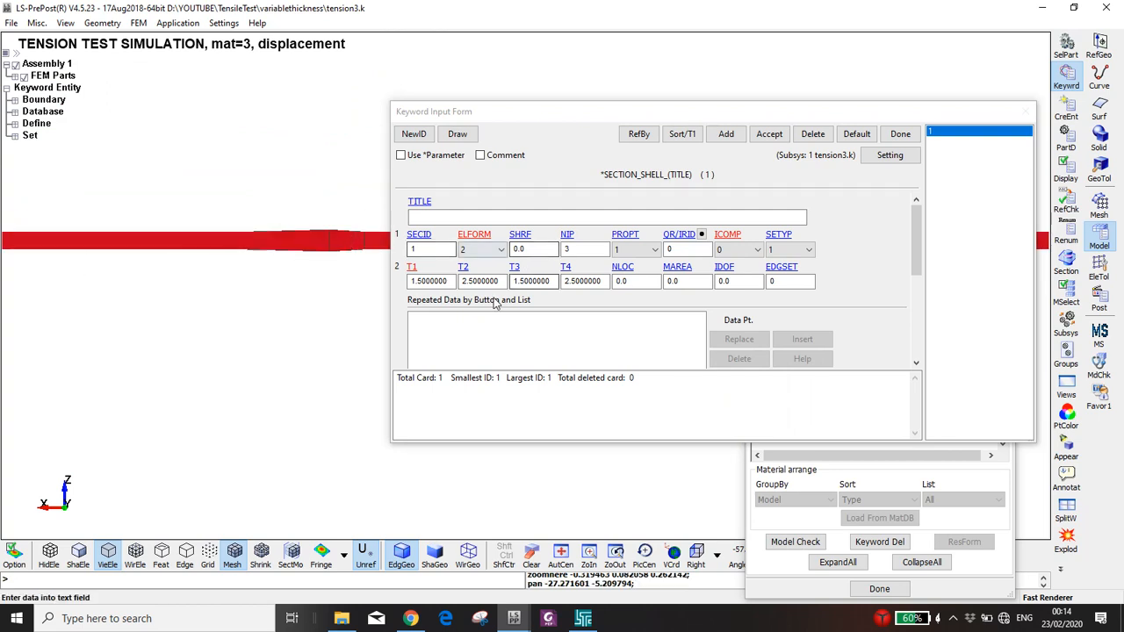
Set shell section 1's thickness T2 to 1.5 and T3 to 2.5, accept the changes and inspect the specimen's end.
left_click(474, 281)
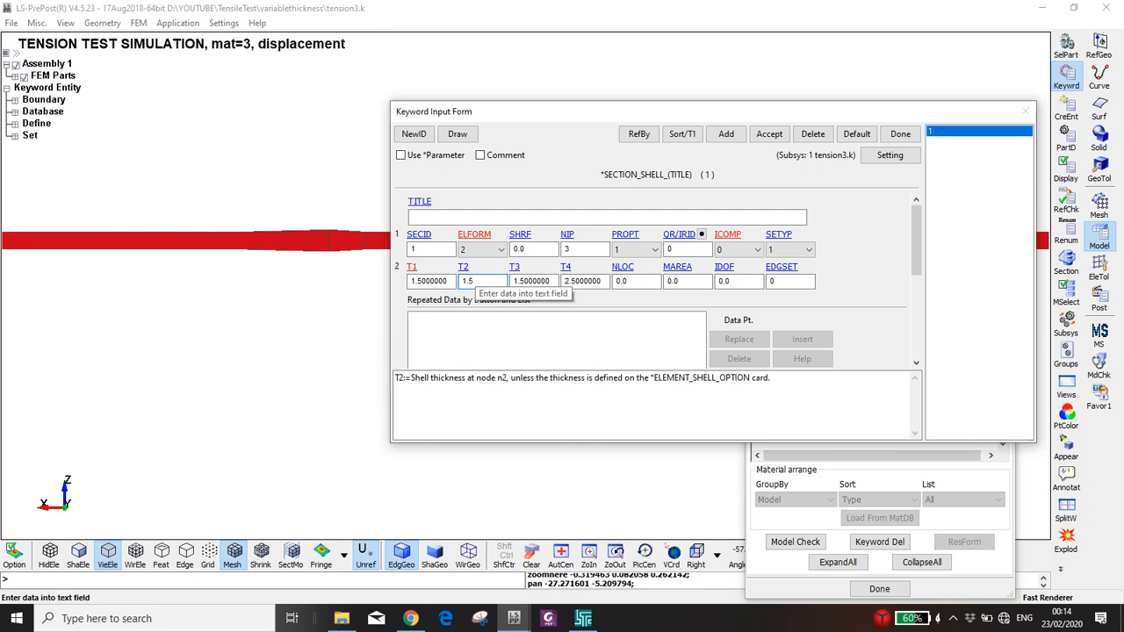
left_click(536, 281)
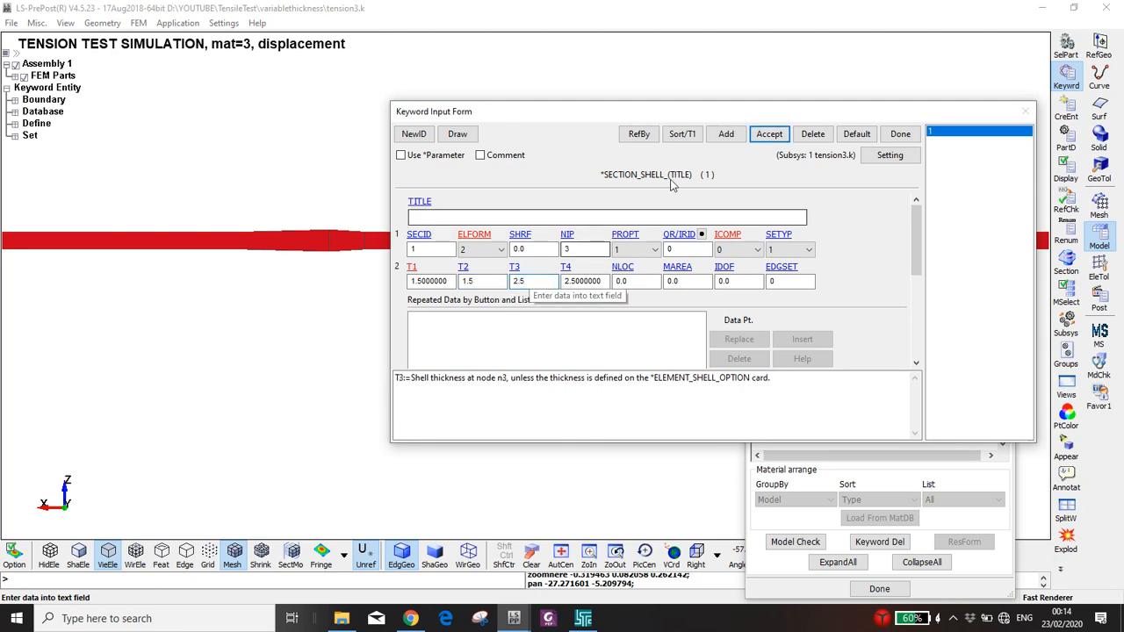
left_click(769, 133)
left_click_drag(136, 212, 154, 298, "ctrl")
middle_click_drag(150, 293, 166, 296, "ctrl")
Create shell section 2 with thickness 2.5 for T1 and T2 and 3.5 for T3 and T4.
left_click(423, 137)
left_click(414, 133)
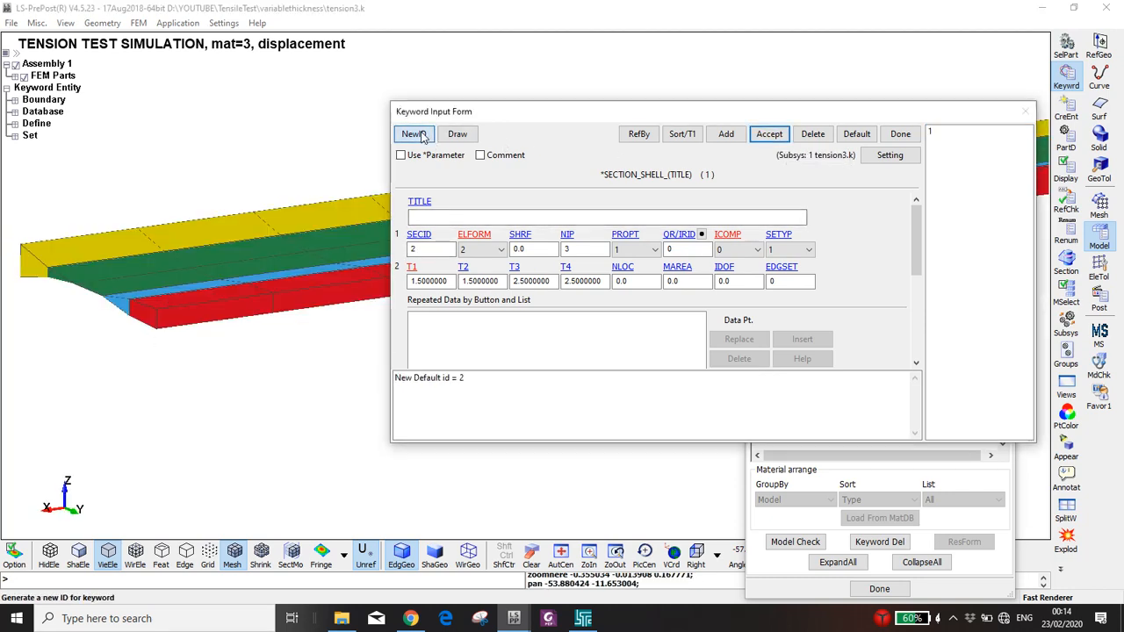
left_click(431, 281)
double_click(430, 281)
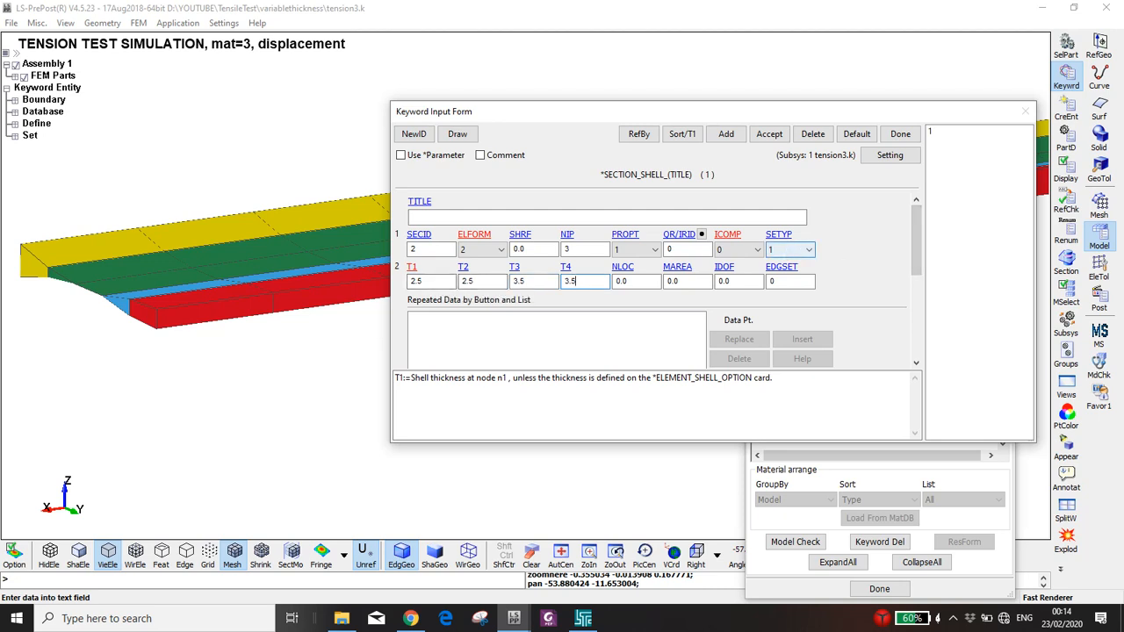
left_click(768, 136)
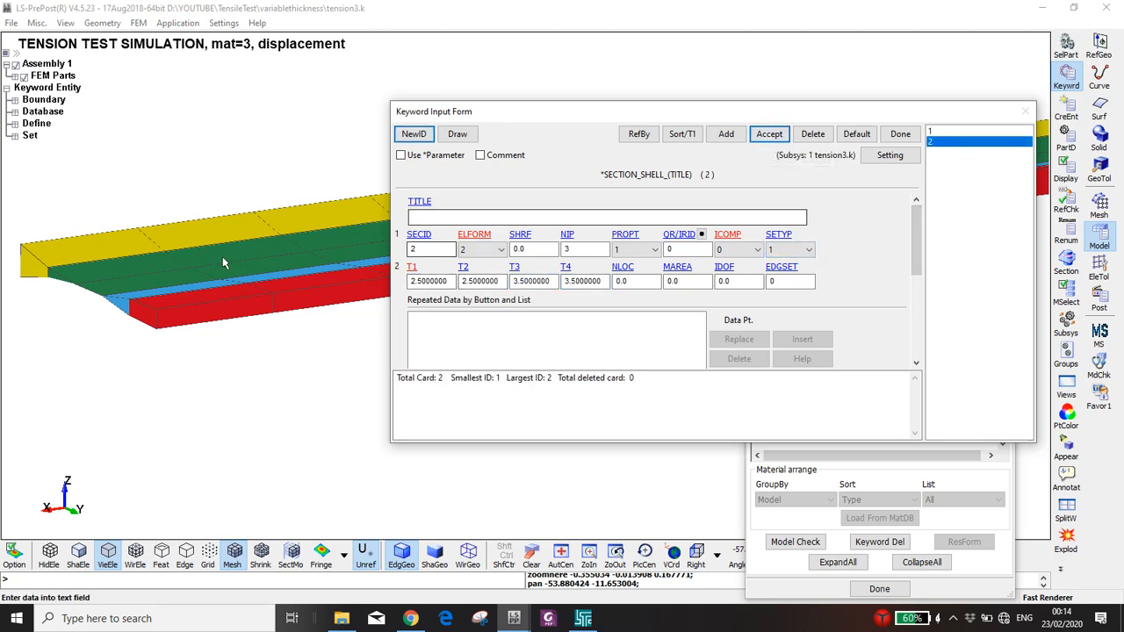
Create shell section 3 with a thickness of 3.5 for T1, T2, T3 and T4.
left_click(415, 133)
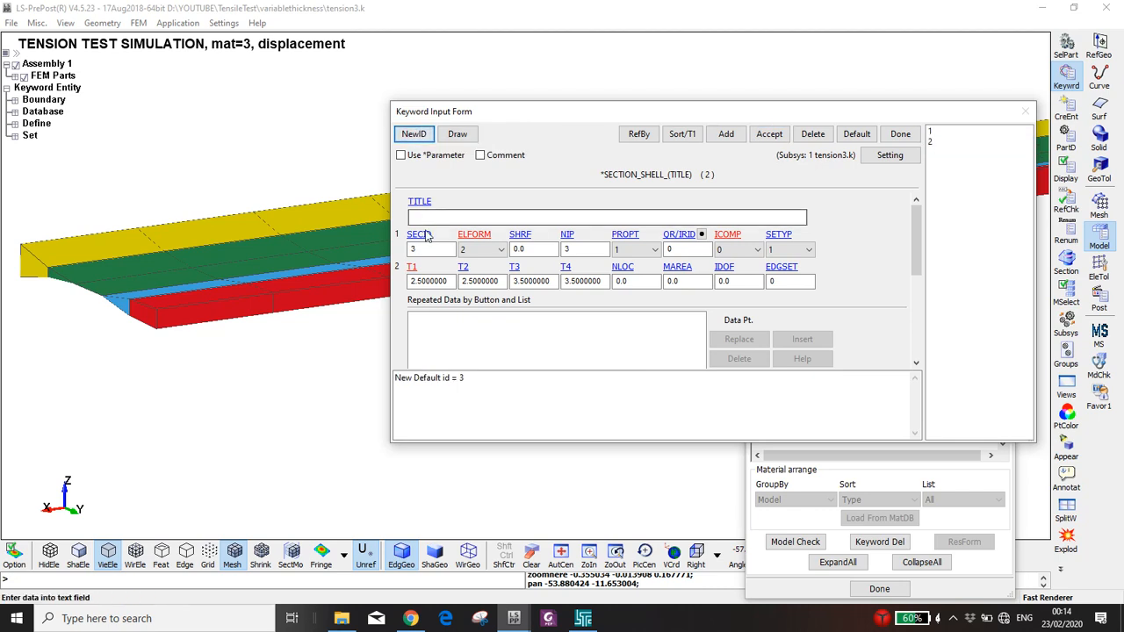
left_click(439, 281)
type("3.5")
key("Tab")
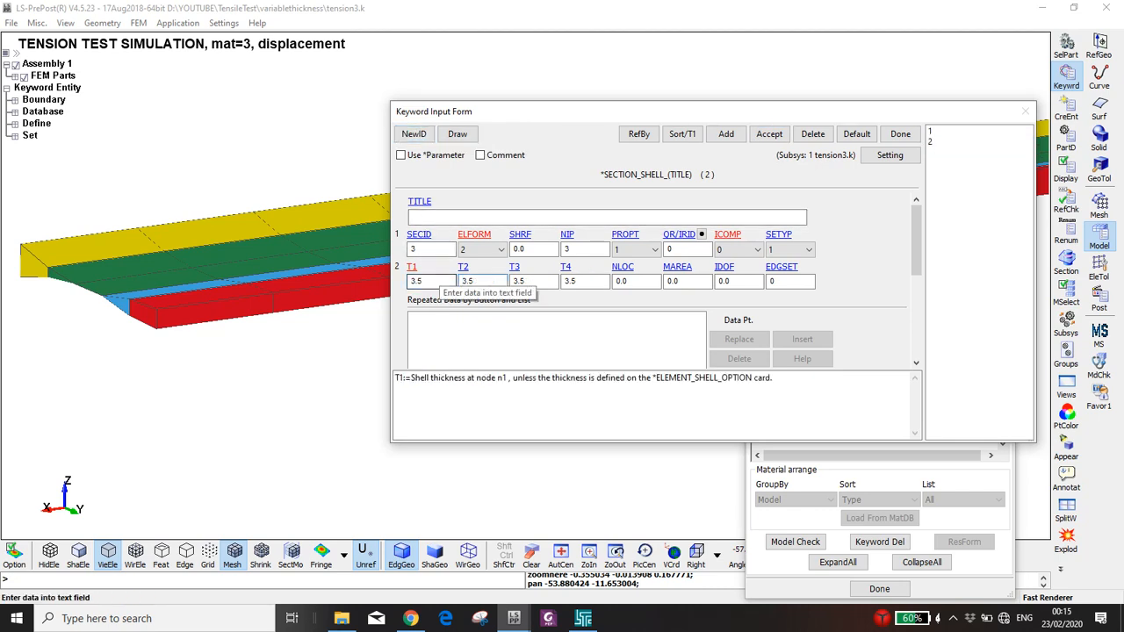
left_click(769, 135)
Create shell section 4 with thickness 3.5 for T1 and T2 and 2.5 for T3 and T4.
left_click(425, 133)
left_click(439, 282)
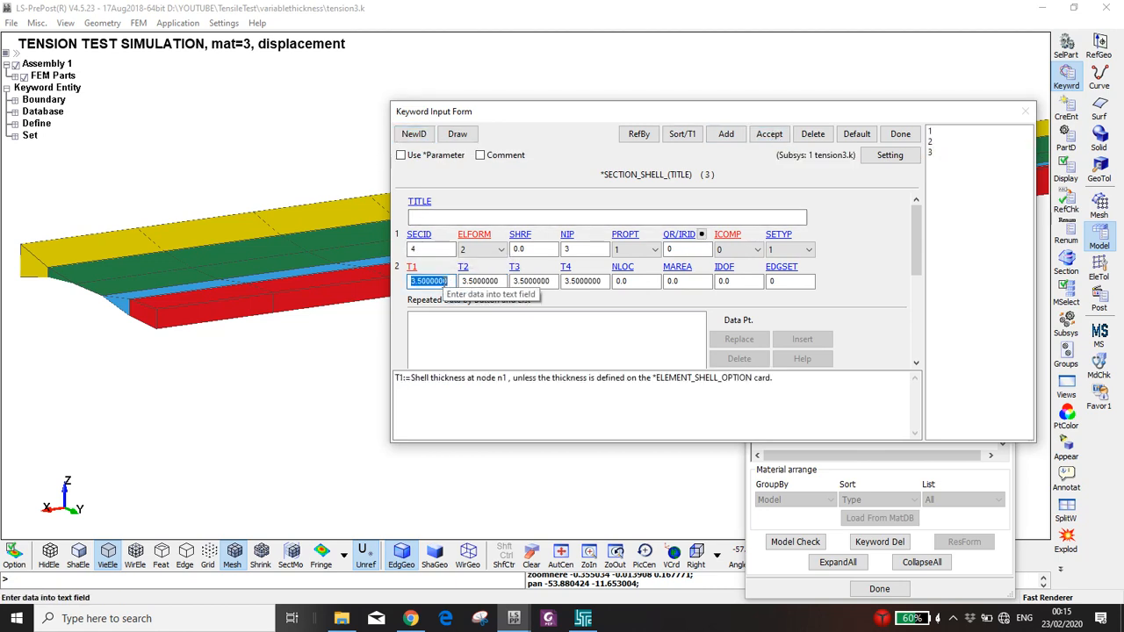
key("Tab")
key("Tab")
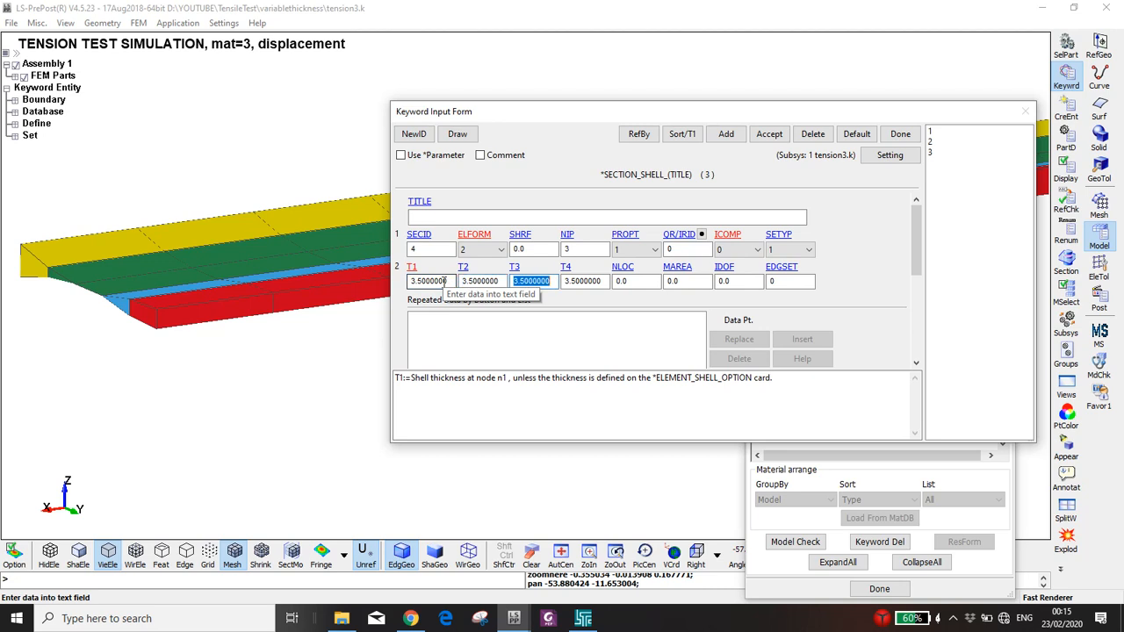
type("2")
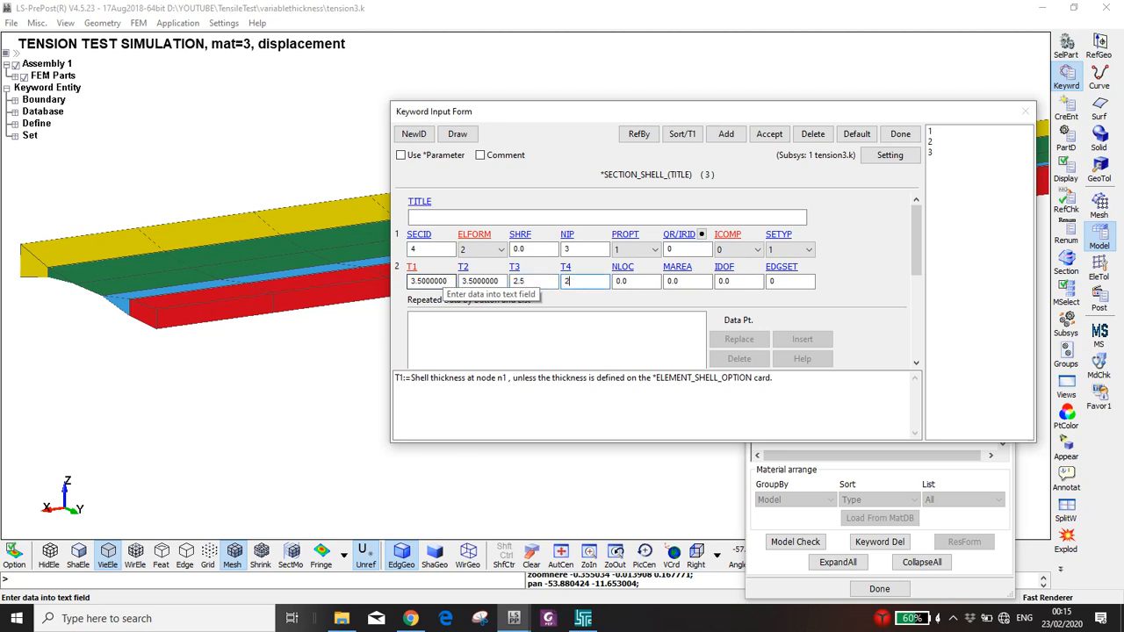
type(".5")
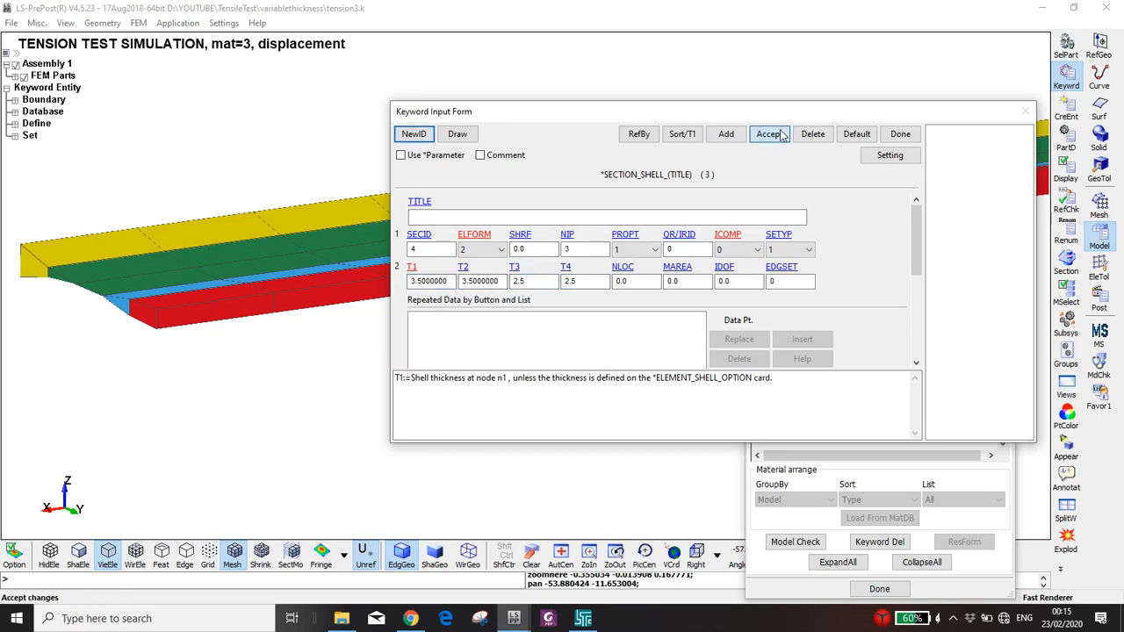
left_click(769, 134)
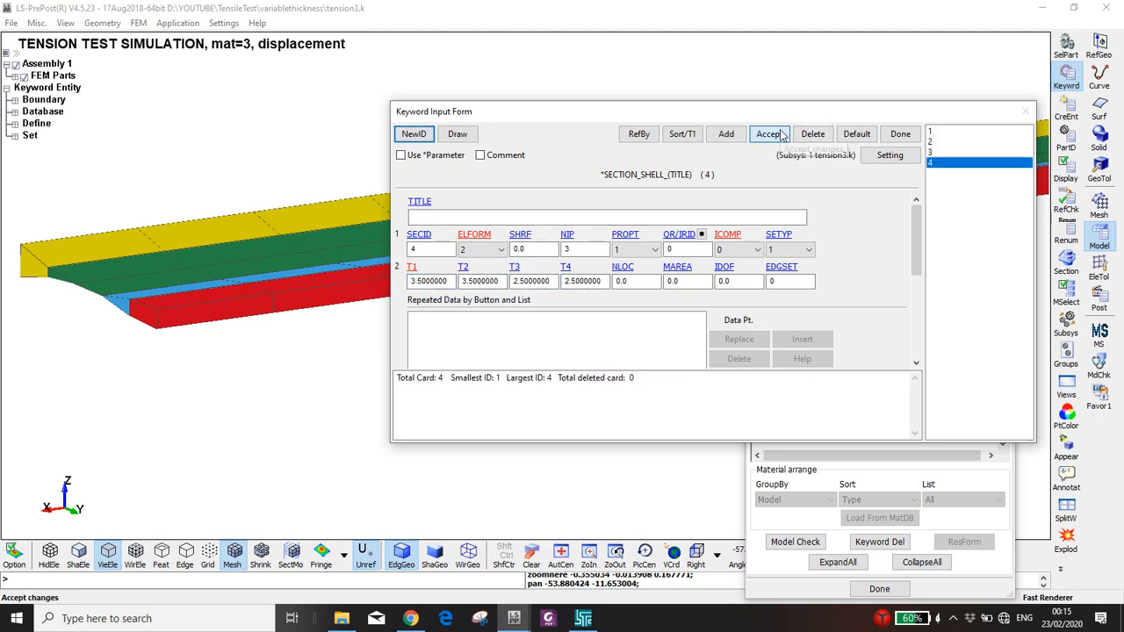
Create shell section 5 with thickness 2.5 for T1 and T2 and 1.5 for T3 and T4, and close the form.
left_click(414, 133)
left_click(429, 280)
type("2.5")
key("Tab")
type("2.5")
key("Tab")
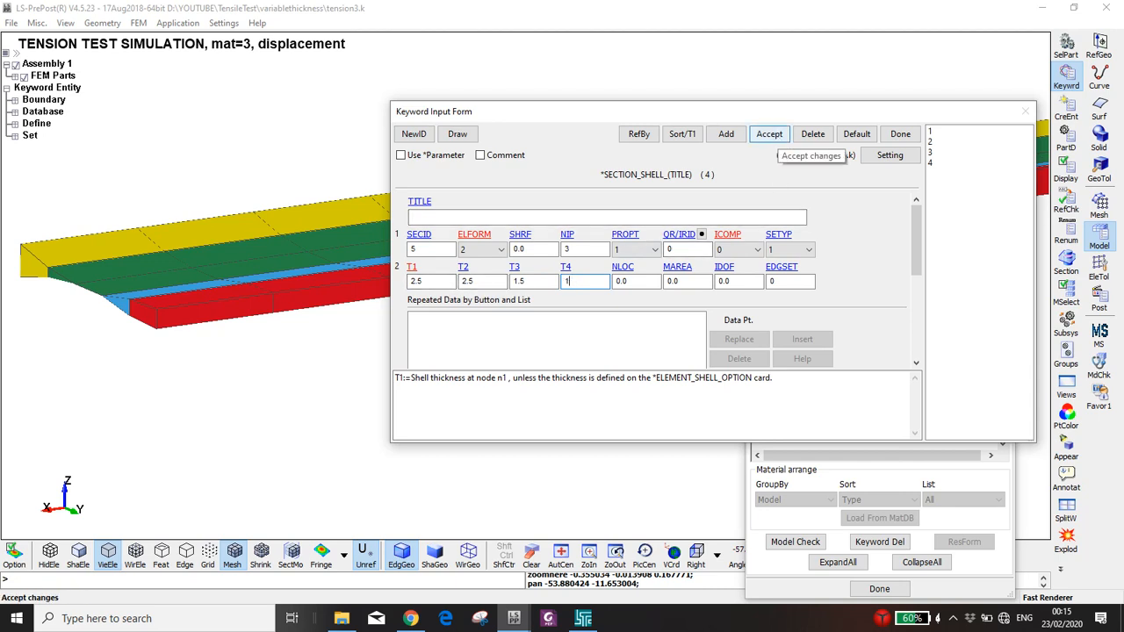
left_click(769, 133)
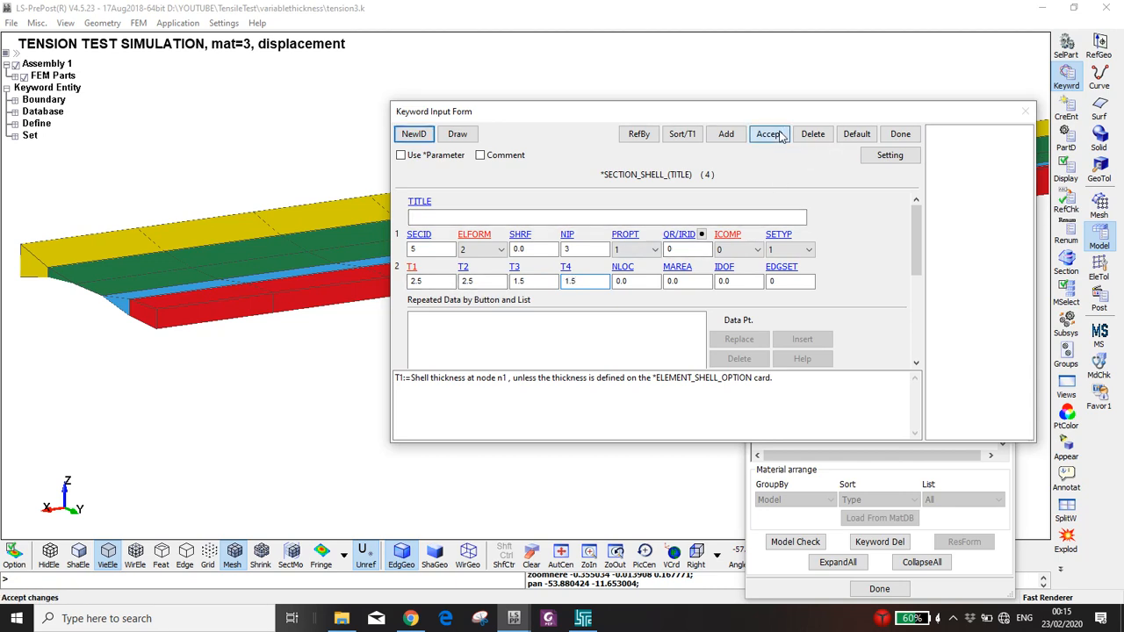
left_click(900, 133)
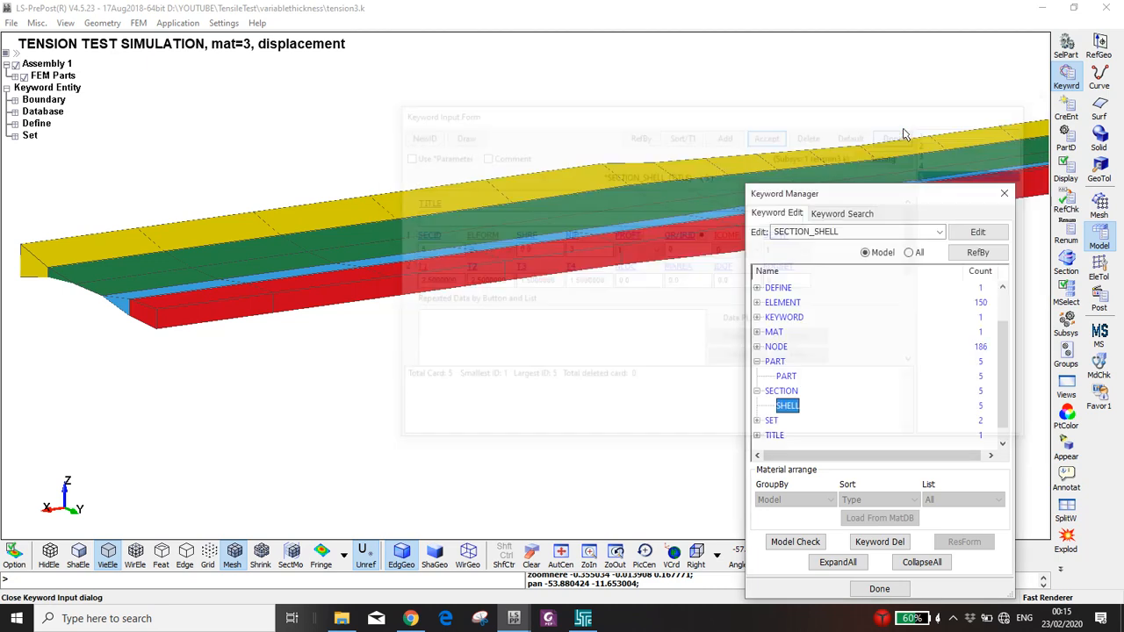
In the part definitions, assign section ID 2 to part 2 and section ID 3 to part 3.
double_click(786, 376)
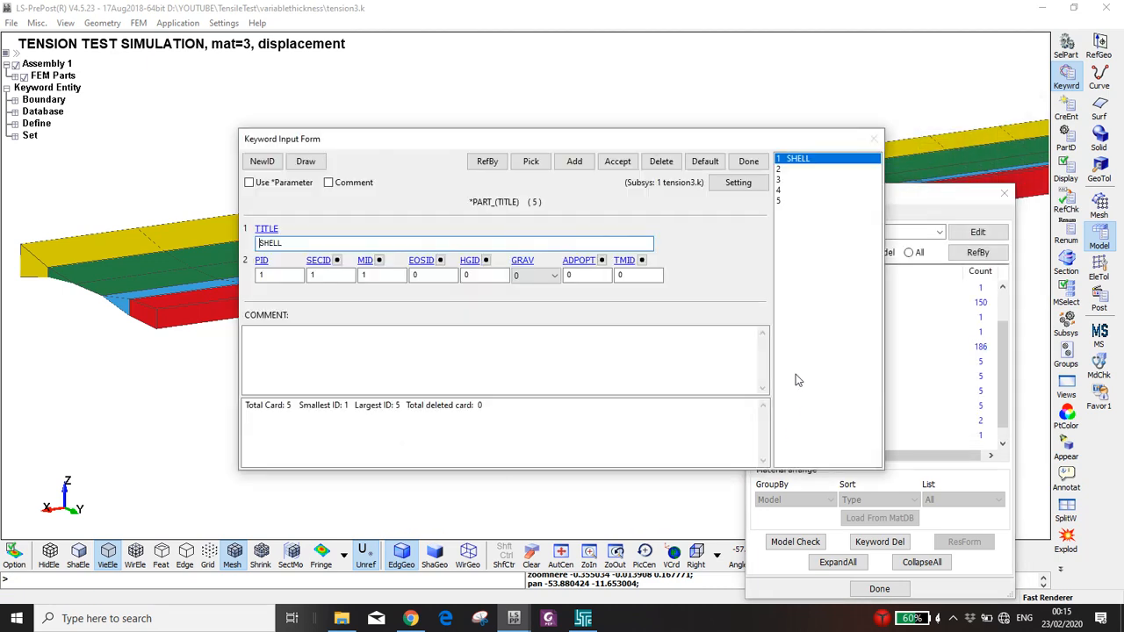
left_click(779, 169)
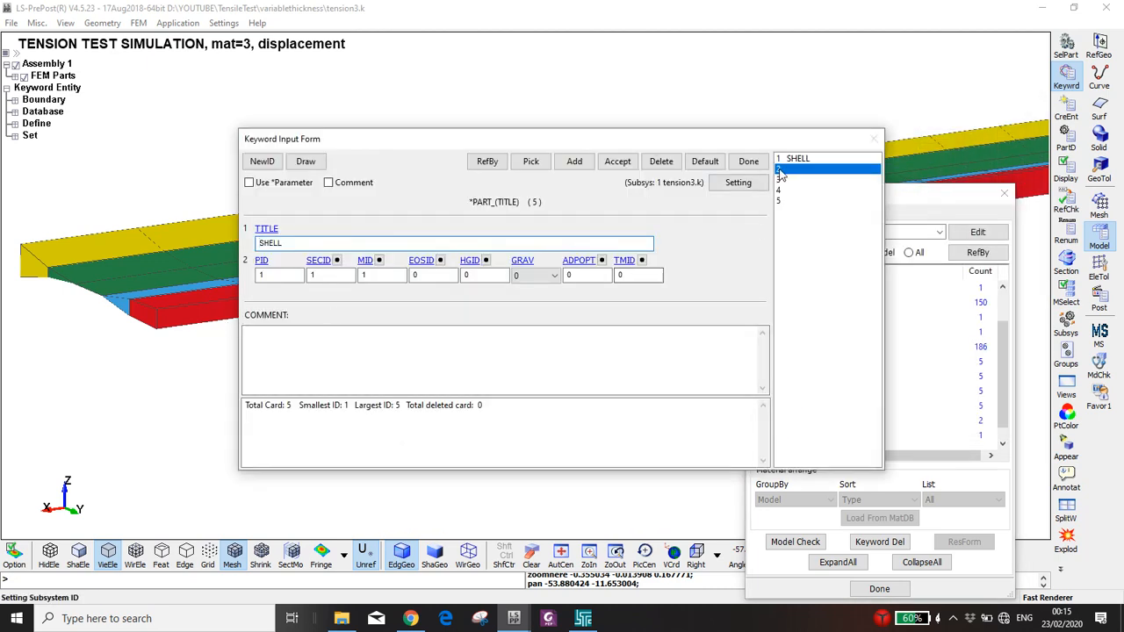
left_click(331, 274)
type("2")
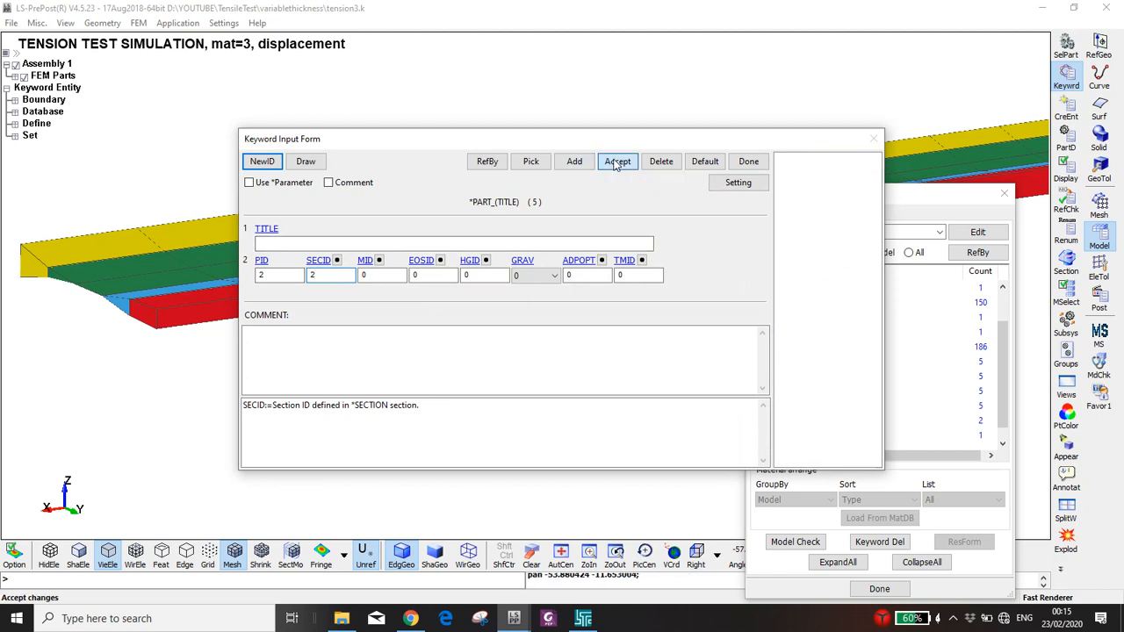
left_click(617, 162)
left_click(778, 179)
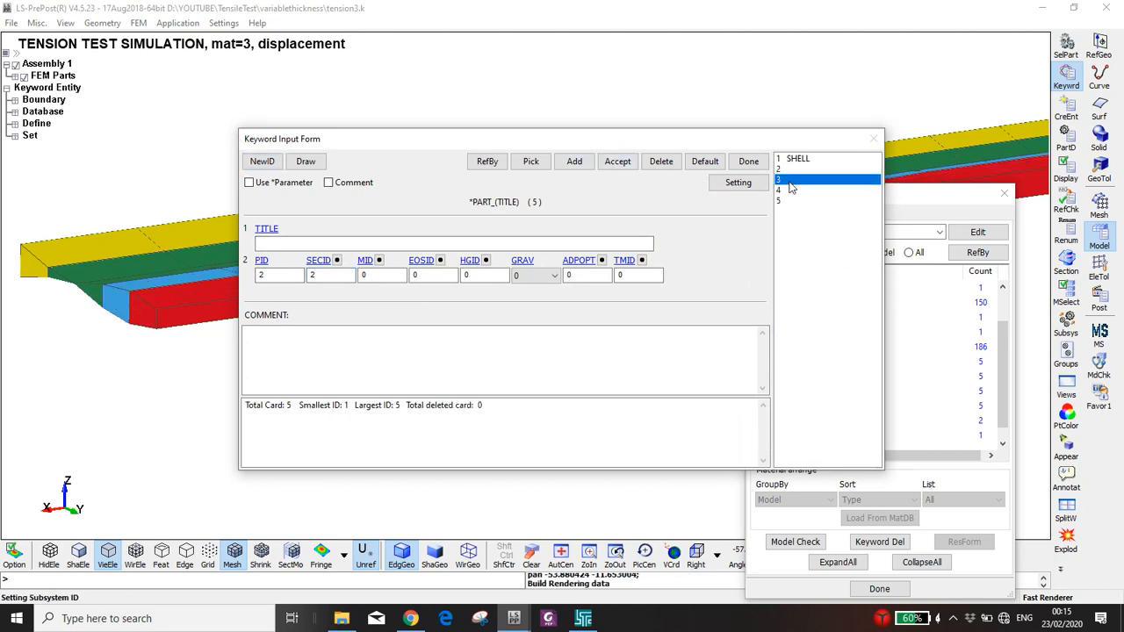
left_click(321, 275)
type("3")
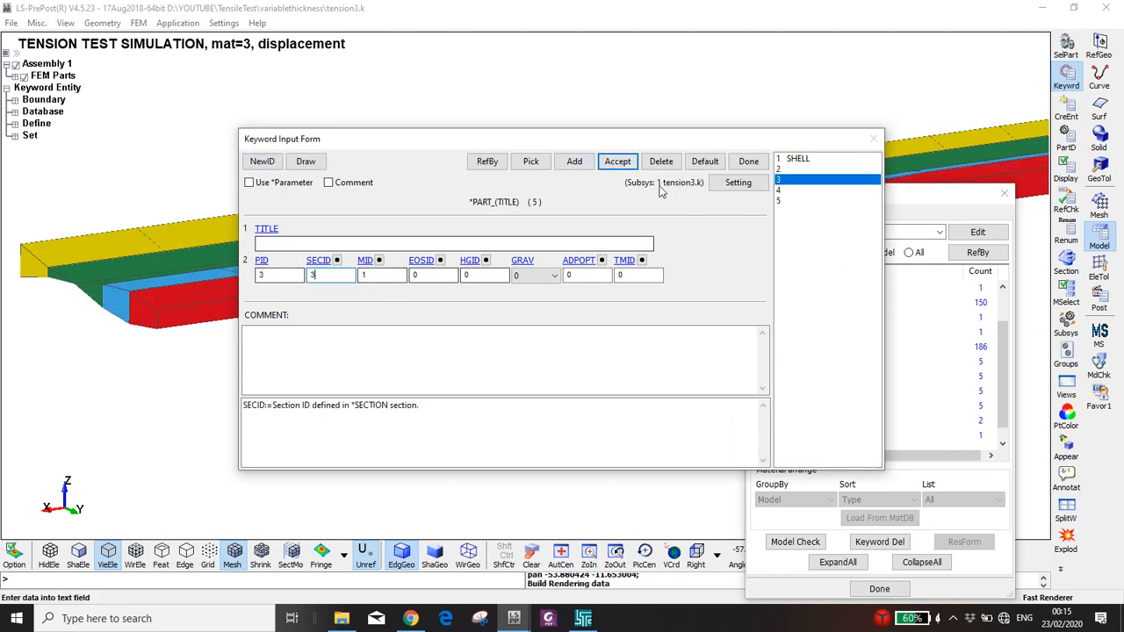
left_click(617, 162)
Assign section ID 4 to part 4 and section ID 5 to part 5, accepting each change.
left_click(782, 189)
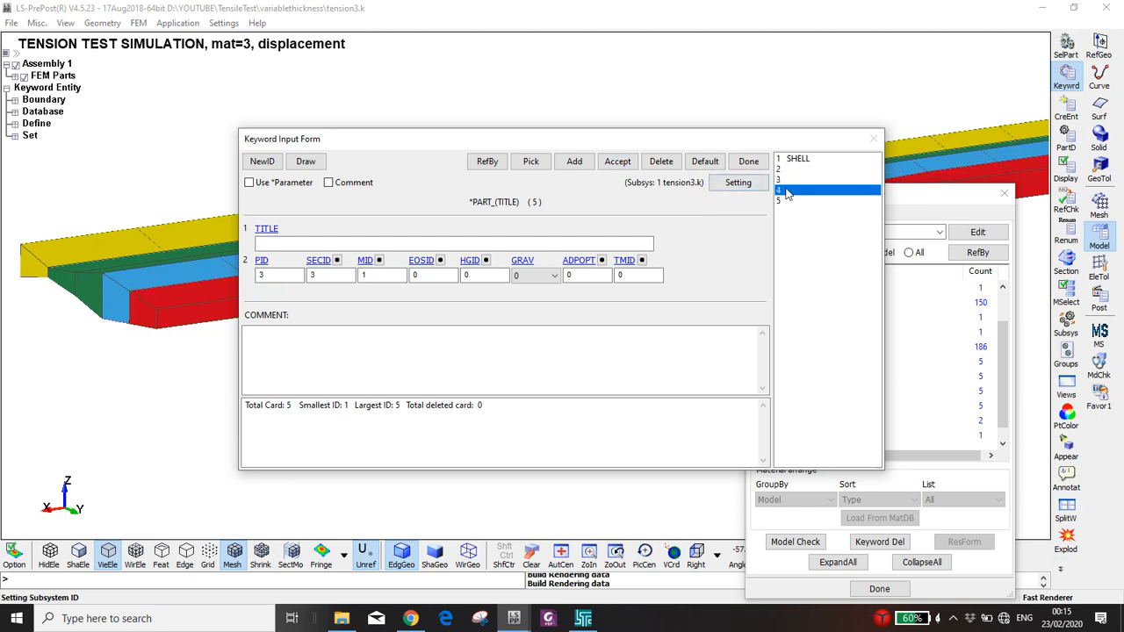
left_click(323, 274)
type("4")
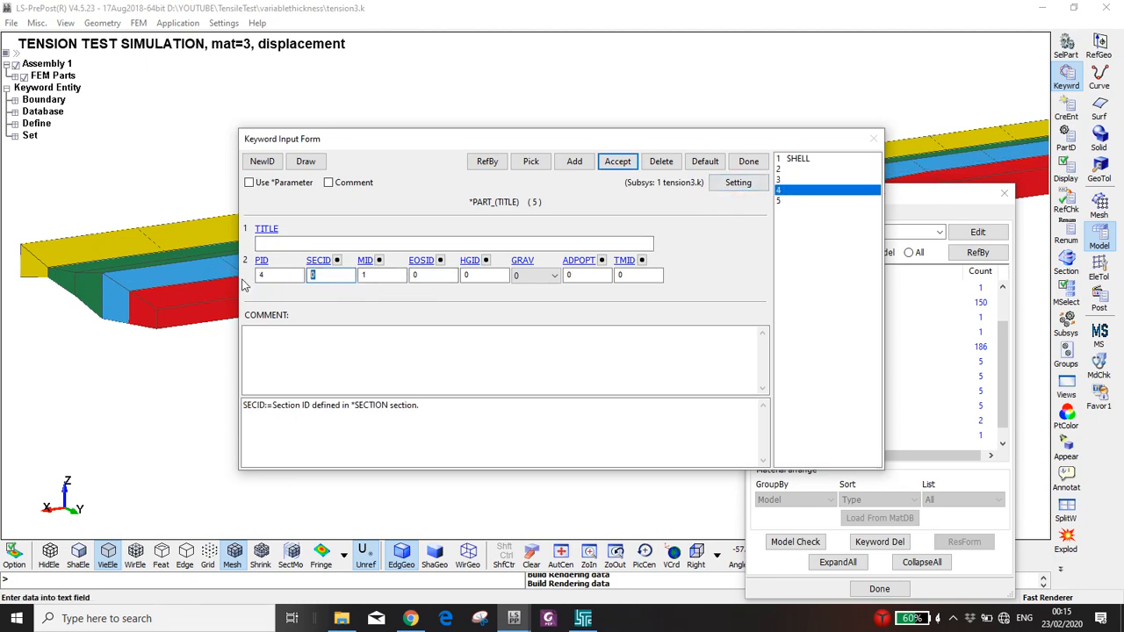
left_click(618, 163)
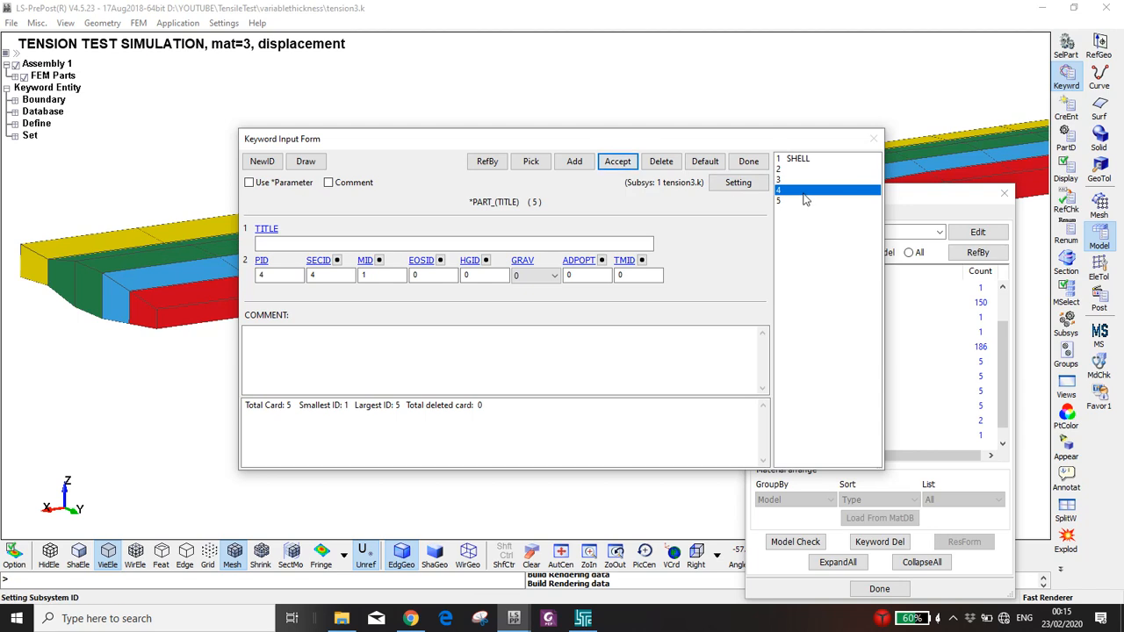
left_click(802, 200)
left_click(321, 275)
type("5")
left_click(607, 166)
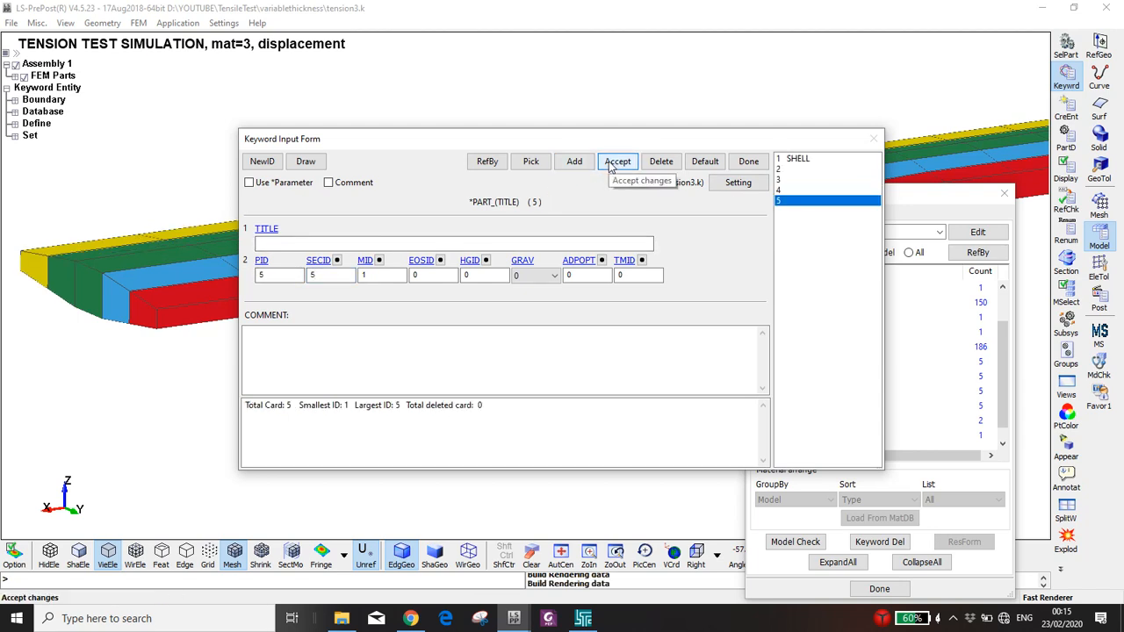
Examine the specimen's thickness profile across the five parts in the front view and at an angle.
left_click(699, 557)
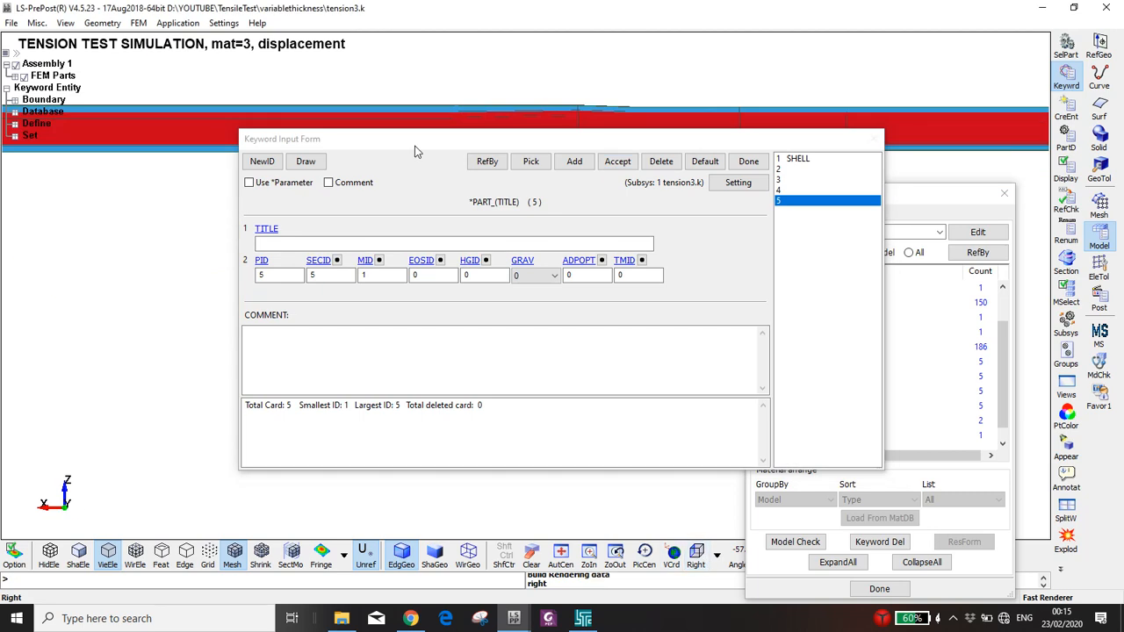
left_click(716, 556)
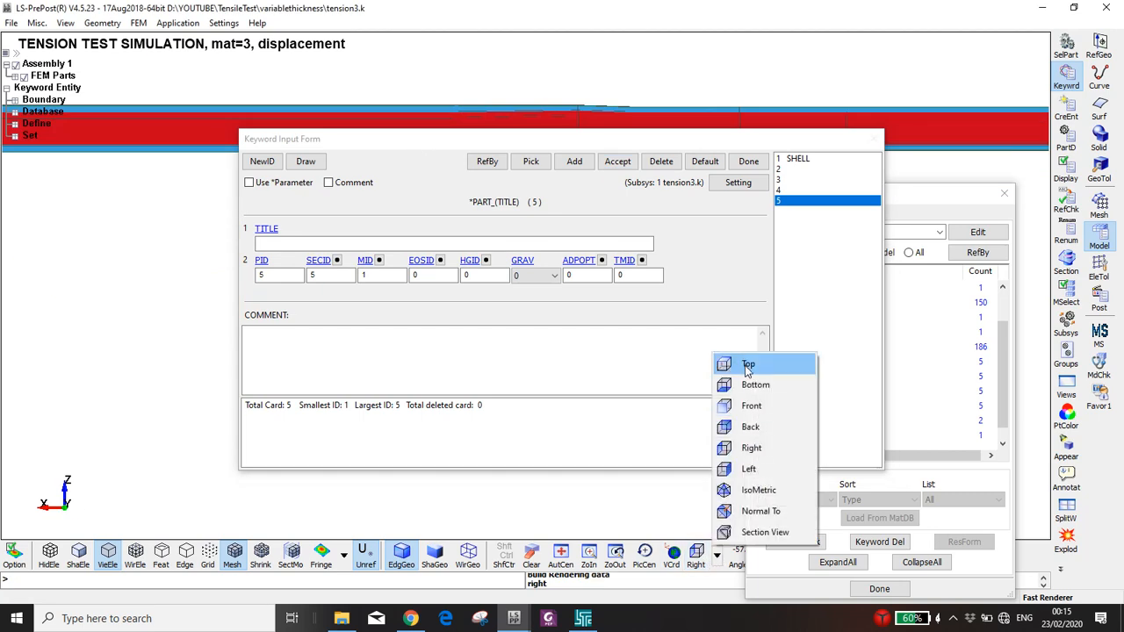
left_click(749, 405)
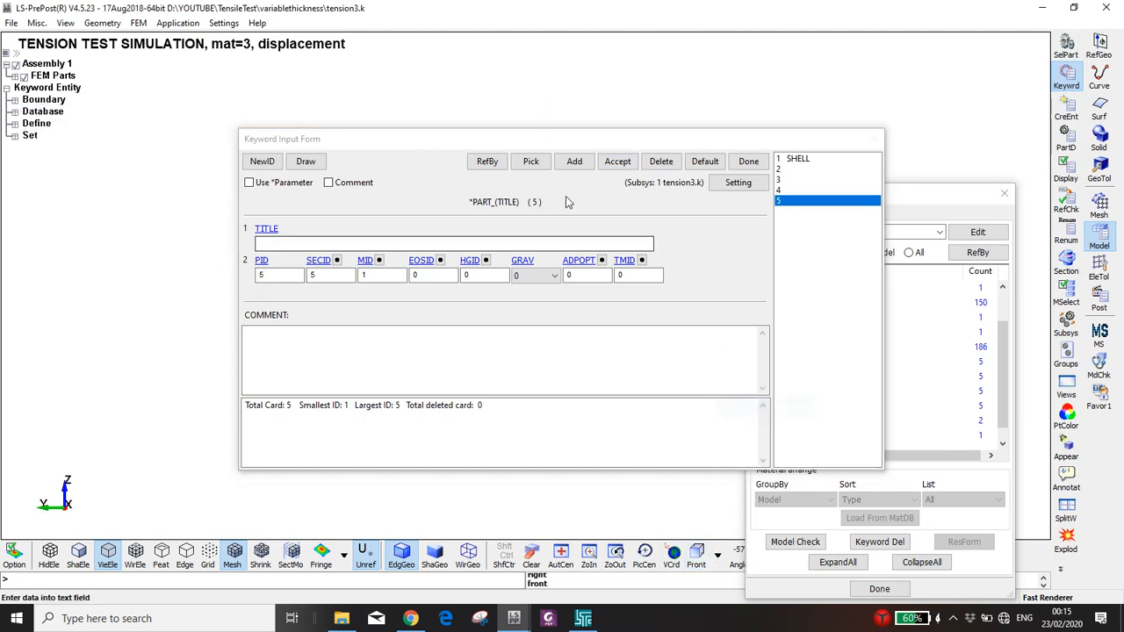
left_click_drag(545, 139, 711, 507)
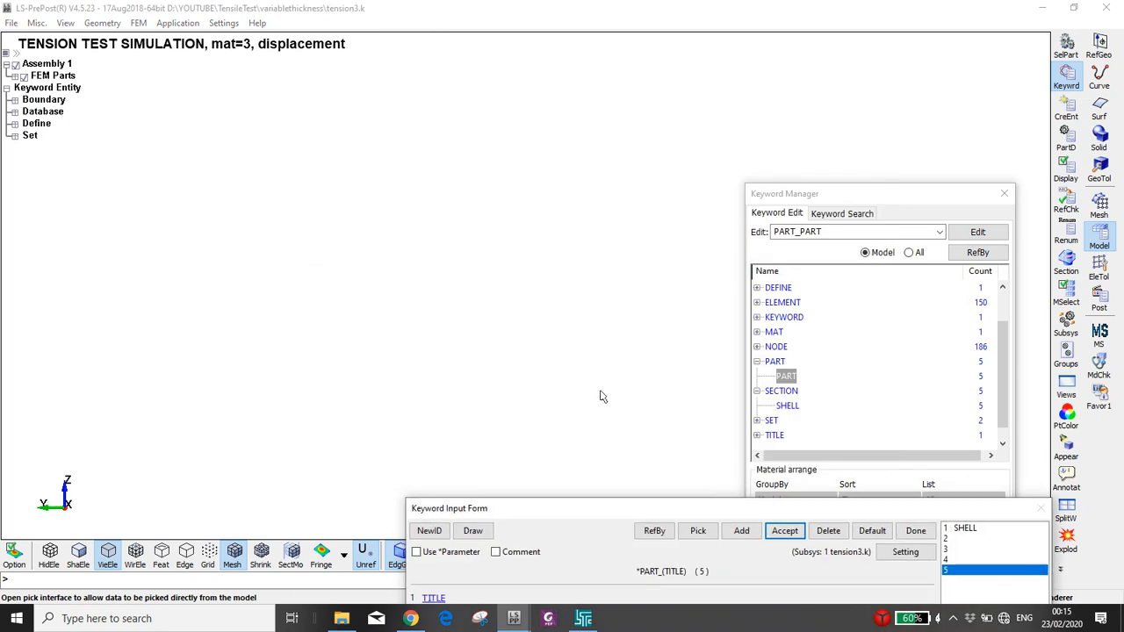
key("ctrl+s")
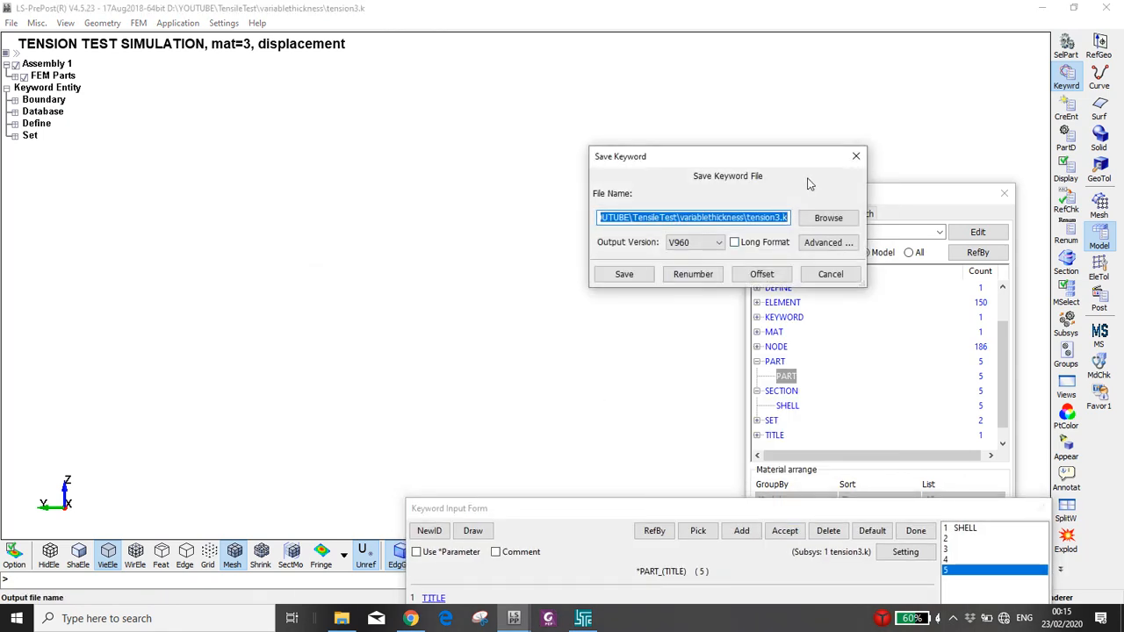
left_click(852, 160)
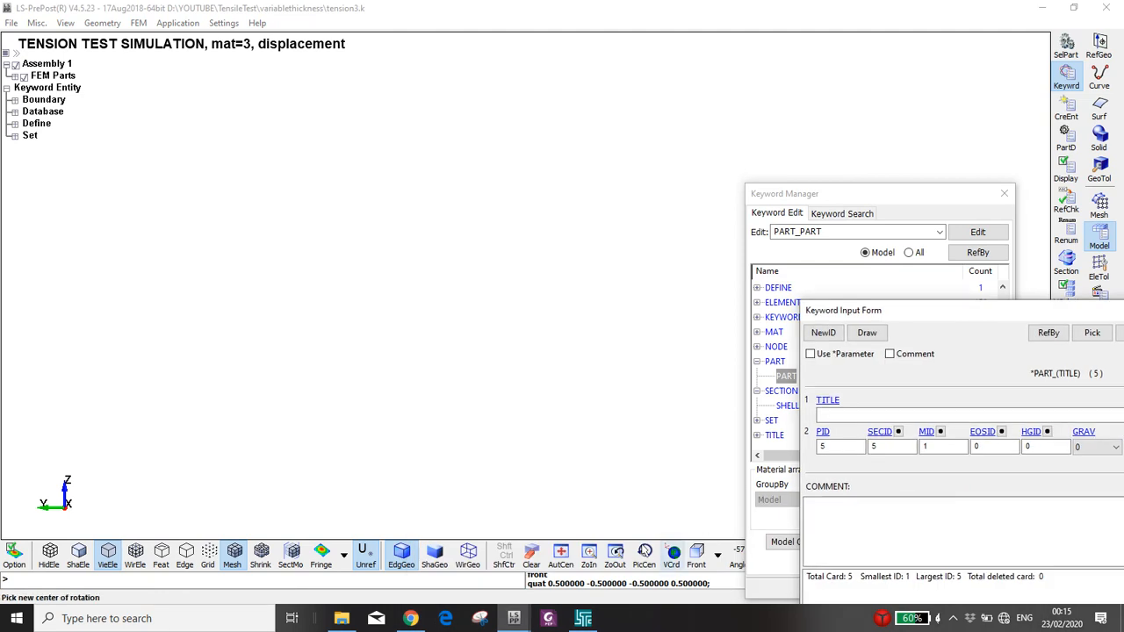
left_click(561, 555)
middle_click_drag(548, 285, 317, 292, "ctrl")
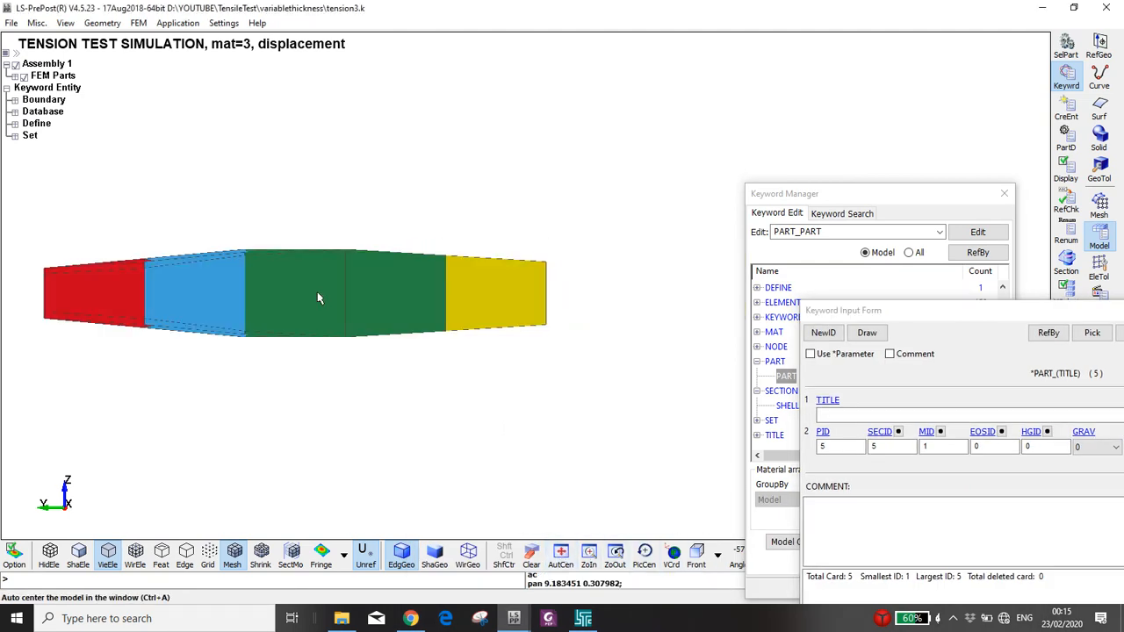
scroll(324, 302, "down", 2, "ctrl")
mouse_move(324, 301)
left_mouse_down("ctrl")
mouse_move(330, 321)
mouse_move(312, 333)
mouse_move(350, 329)
left_mouse_up("ctrl")
mouse_move(502, 333)
left_mouse_down("ctrl")
mouse_move(429, 319)
mouse_move(430, 334)
left_mouse_up("ctrl")
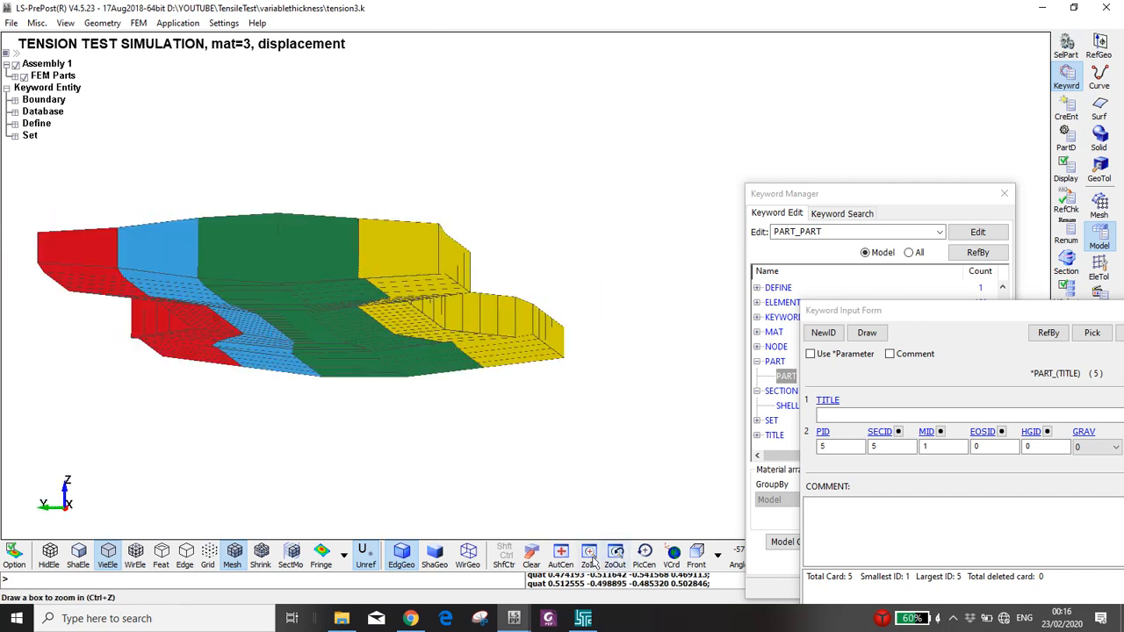
Inspect the thickness profile in the front and back views and at an angle, and close the part definition form.
left_click(695, 555)
left_click_drag(926, 314, 612, 59)
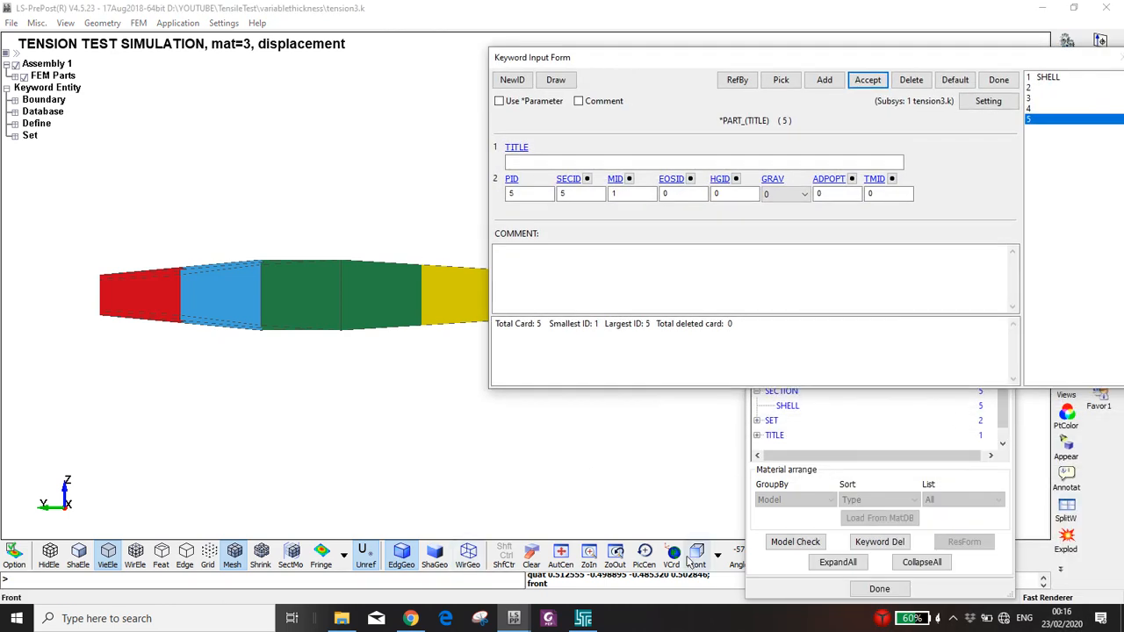
left_click(718, 557)
left_click(746, 427)
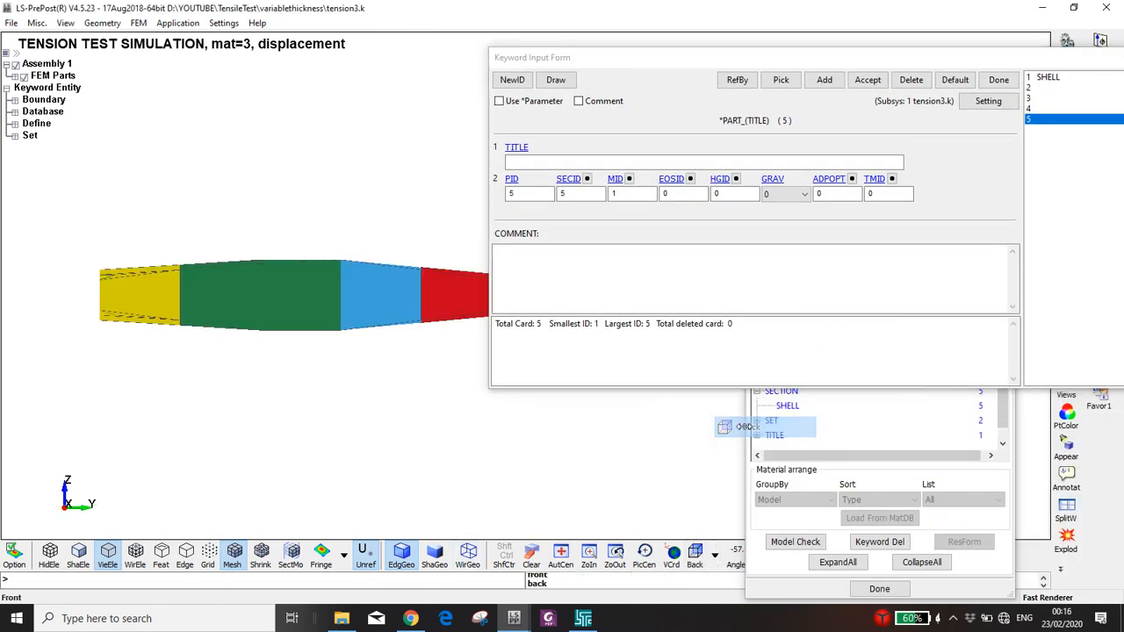
mouse_move(382, 363)
left_mouse_down("shift")
mouse_move(329, 356)
mouse_move(368, 330)
left_mouse_up("shift")
left_click_drag(573, 61, 708, 171)
left_click_drag(518, 246, 485, 265, "shift")
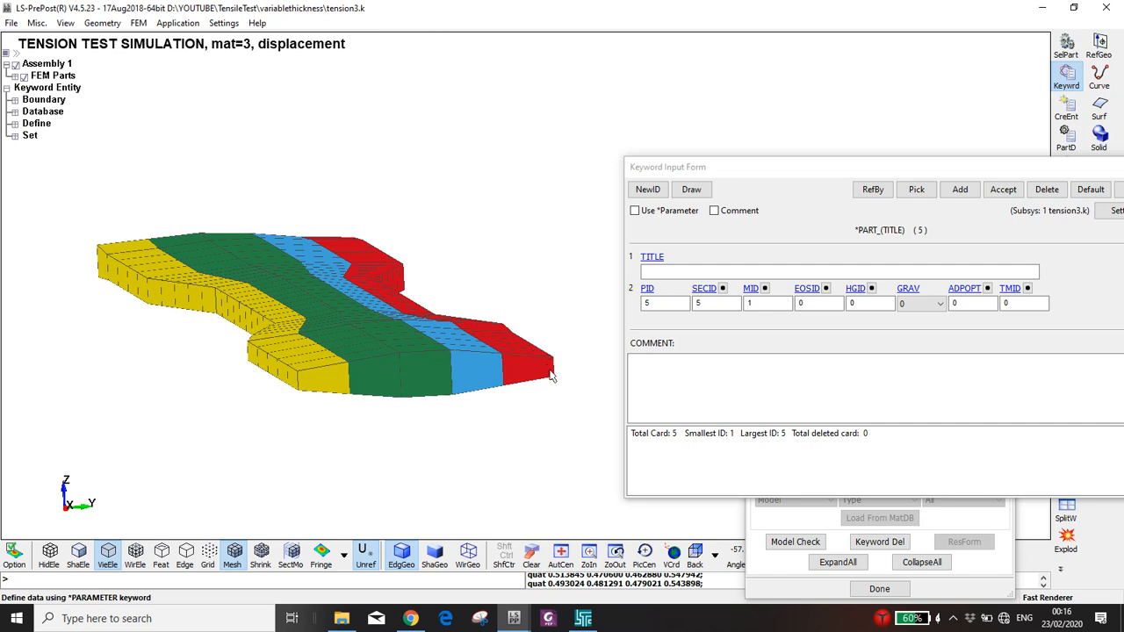
left_click_drag(845, 169, 641, 40)
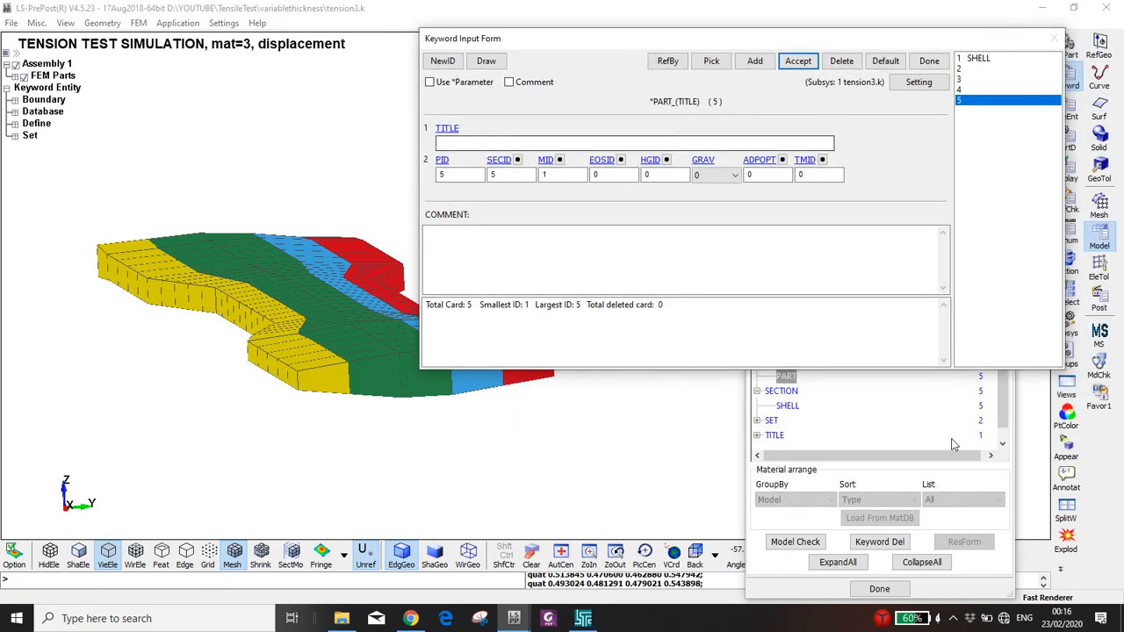
left_click(928, 60)
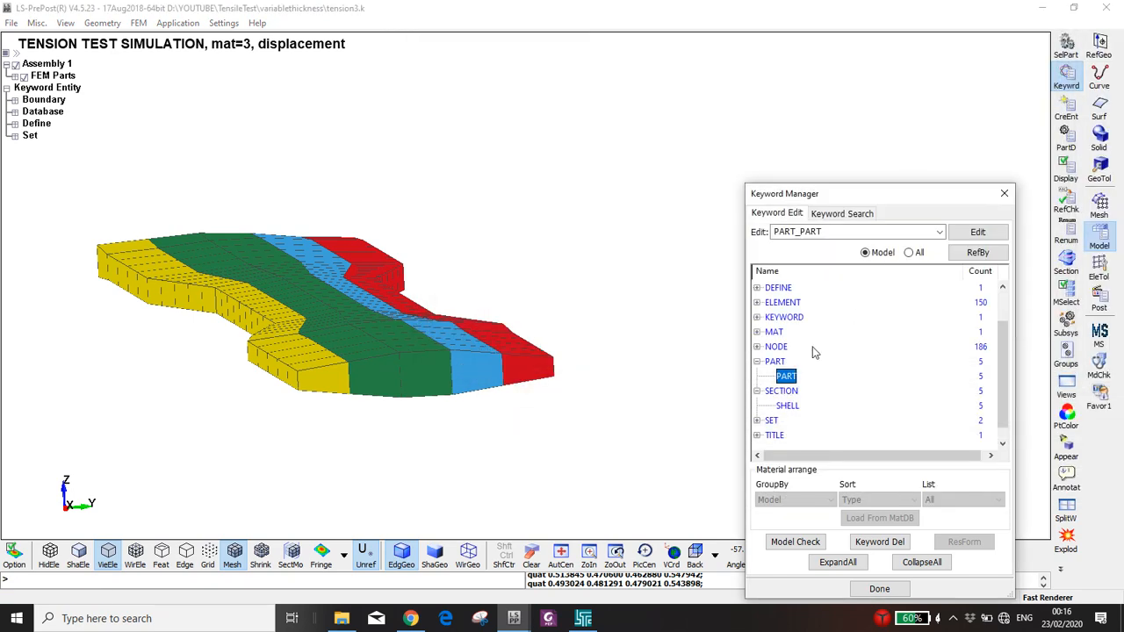
Compare all visible parts with the Thick appearance off and on, and examine the thickness variation along the specimen.
left_click(1066, 447)
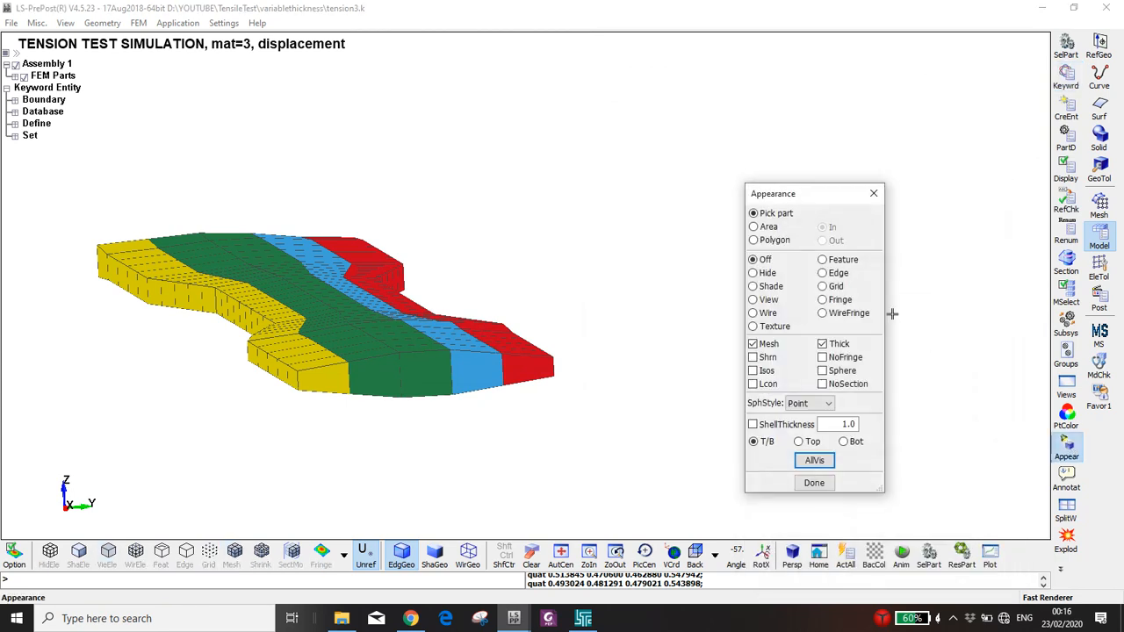
left_click(822, 344)
left_click(814, 462)
left_click(822, 344)
left_click(814, 460)
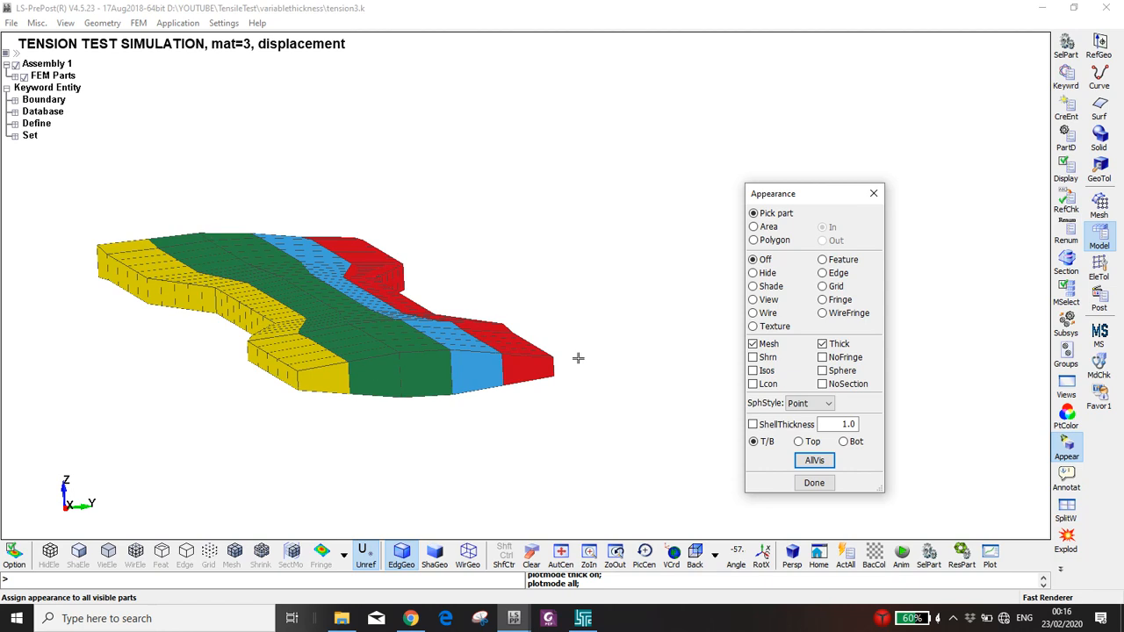
left_click_drag(557, 376, 431, 307, "ctrl")
middle_click_drag(431, 307, 542, 246, "ctrl")
left_click_drag(541, 246, 528, 274, "ctrl")
scroll(427, 319, "down", 1)
left_click_drag(353, 250, 401, 233, "ctrl")
mouse_move(400, 341)
left_mouse_down("ctrl")
mouse_move(476, 389)
mouse_move(562, 384)
left_mouse_up("ctrl")
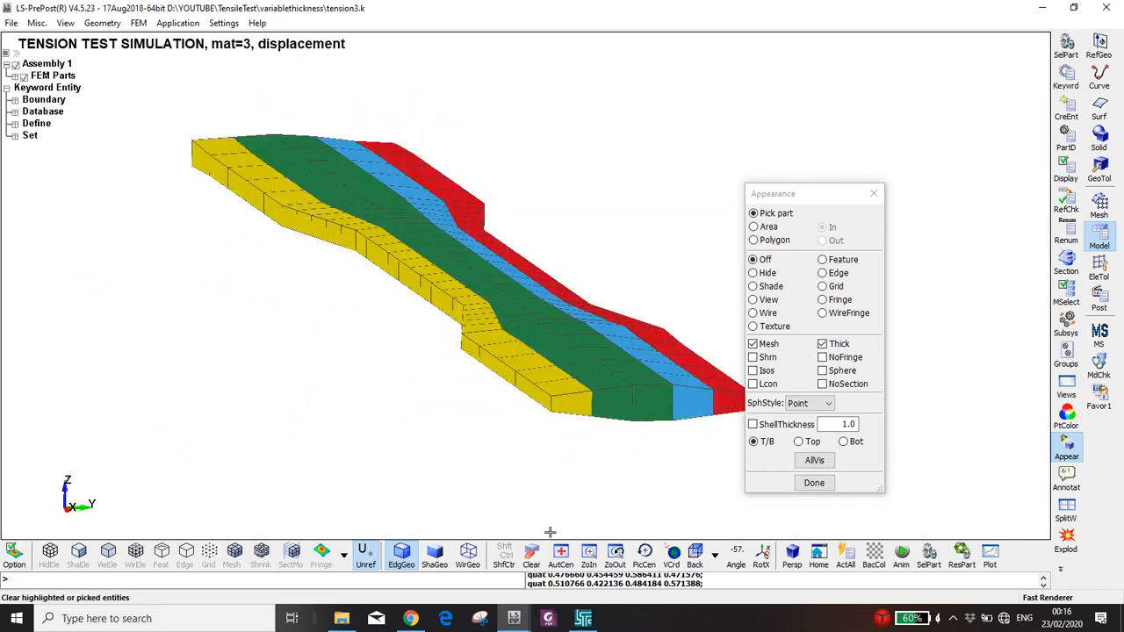
Save the keyword file as tension3.k in the variablethickness folder, overwriting the existing file.
key("ctrl+s")
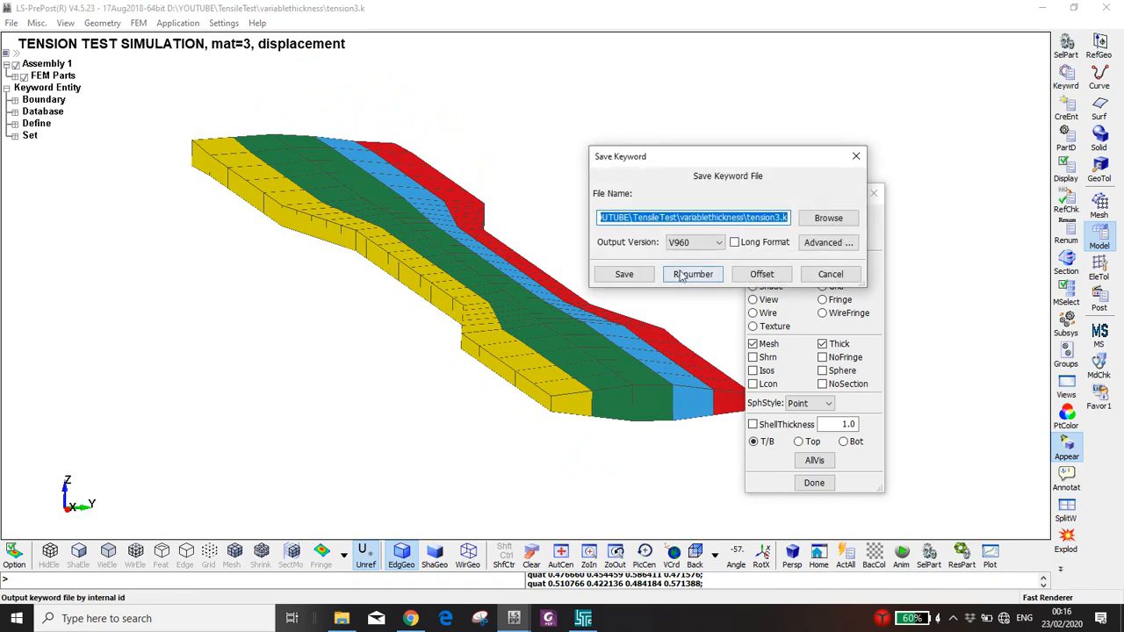
left_click(644, 277)
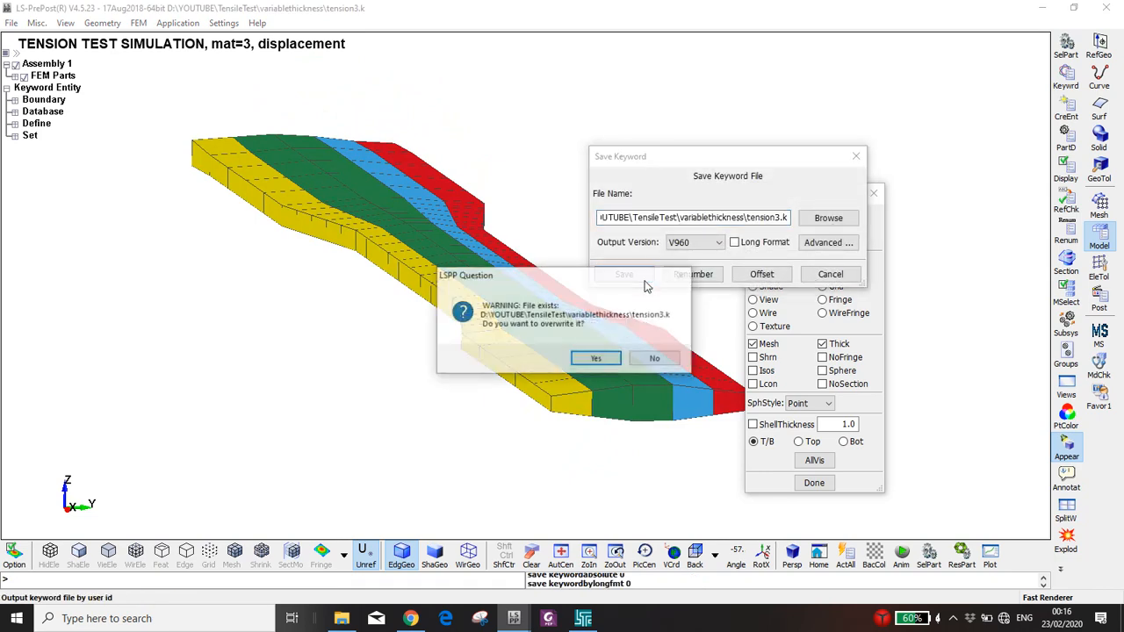
left_click(593, 359)
Switch to LS-DYNA Program Manager and run the solver with the saved keyword file from the variablethickness folder.
left_click(584, 618)
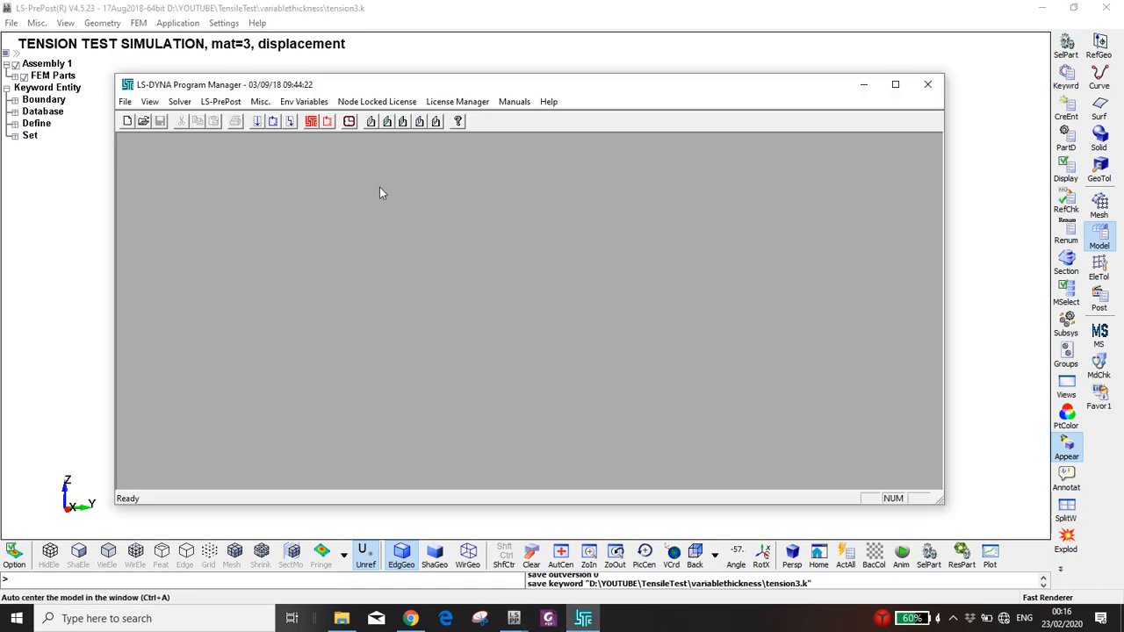
left_click(263, 128)
left_click(553, 216)
left_click(743, 426)
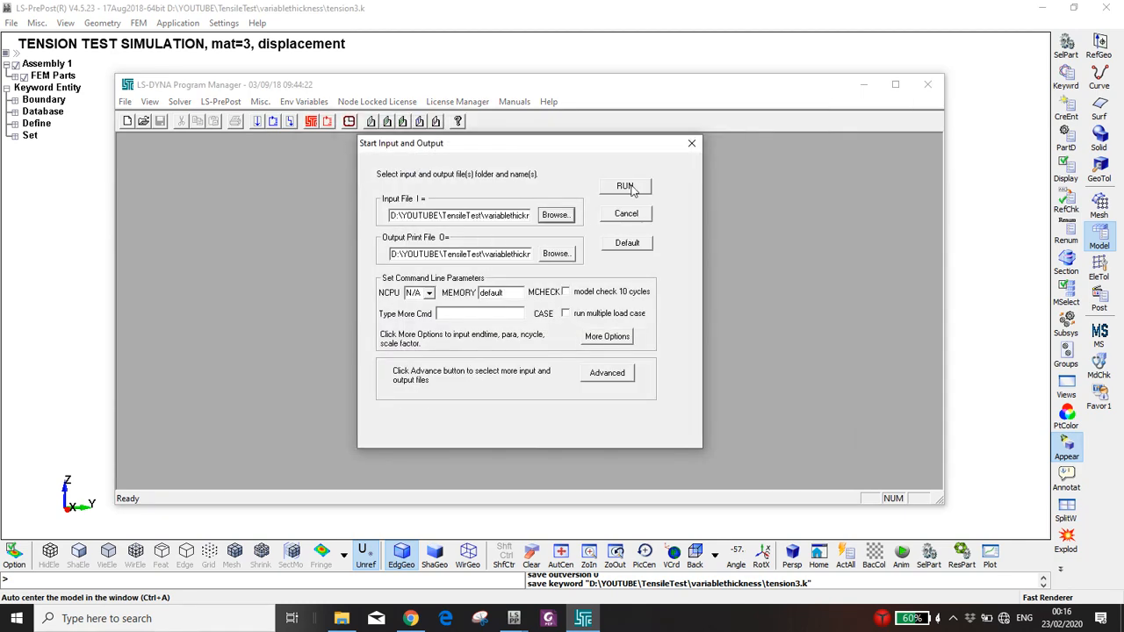
left_click(624, 187)
Return to LS-PrePost and open the shell section definitions to review section 1's thicknesses beside the model.
left_click(59, 238)
mouse_move(506, 270)
left_mouse_down("ctrl")
mouse_move(502, 261)
mouse_move(518, 263)
left_mouse_up("ctrl")
left_click(1103, 269)
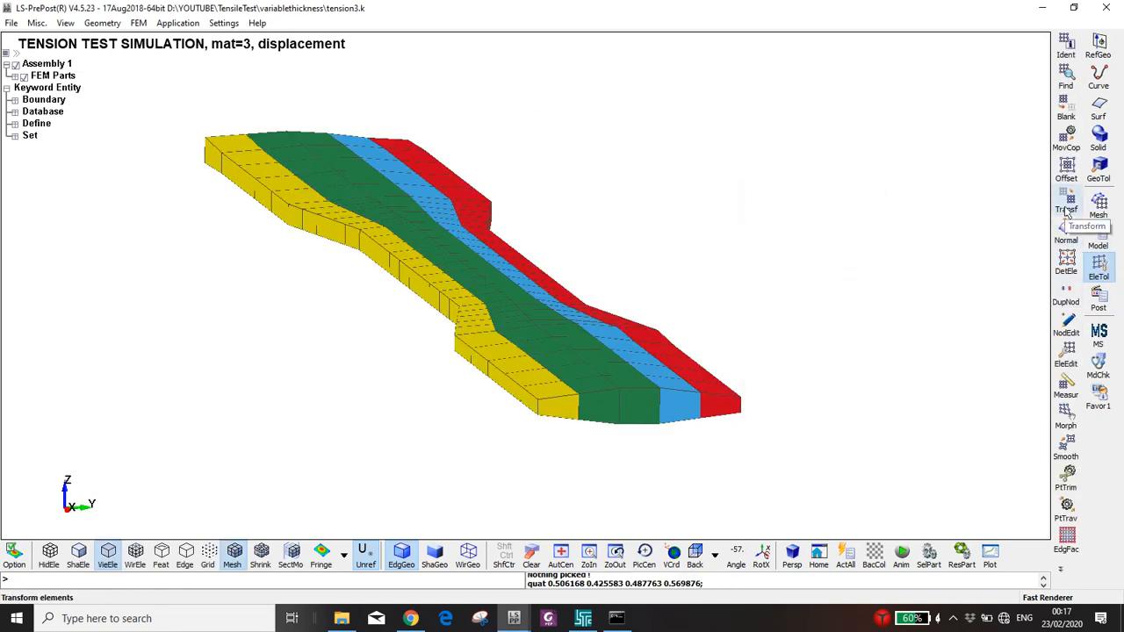
left_click(1098, 235)
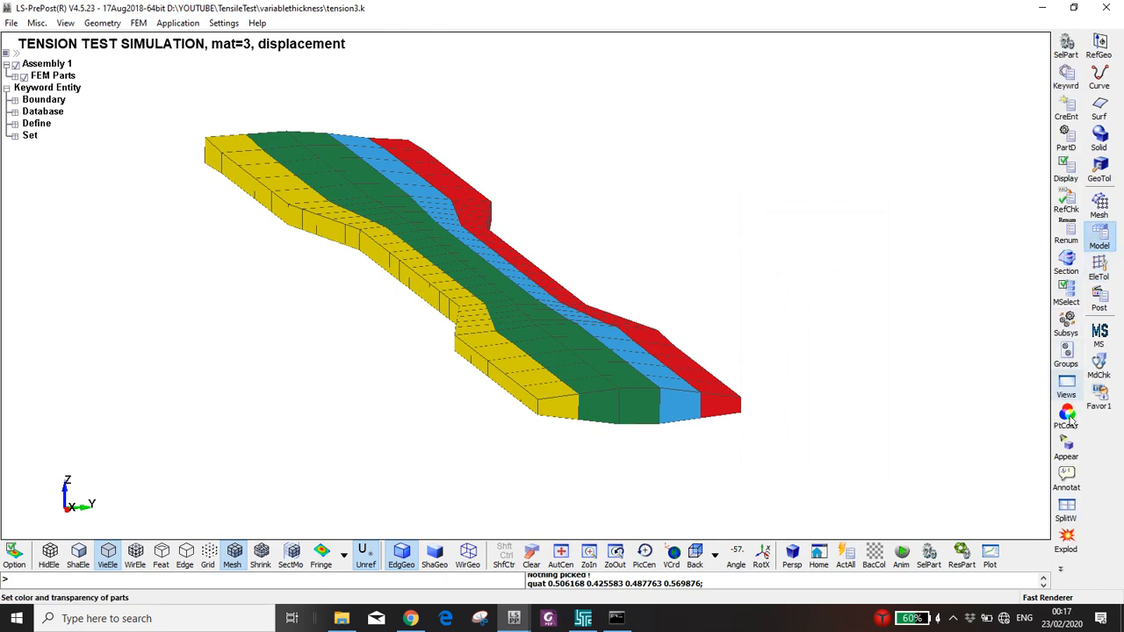
left_click(1067, 93)
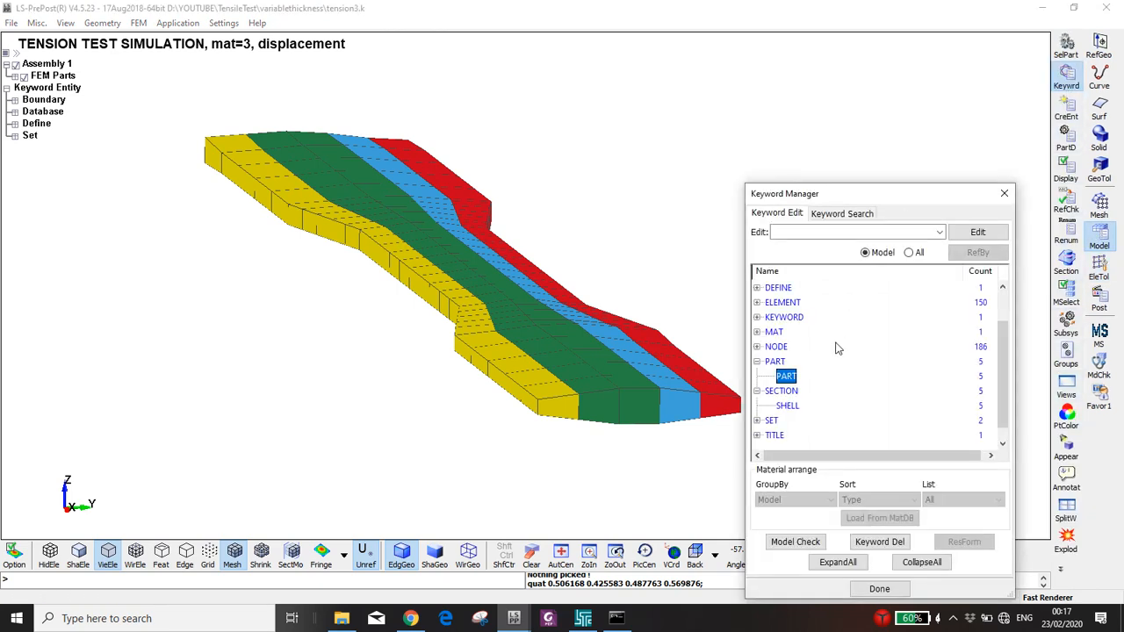
left_click(789, 406)
double_click(790, 406)
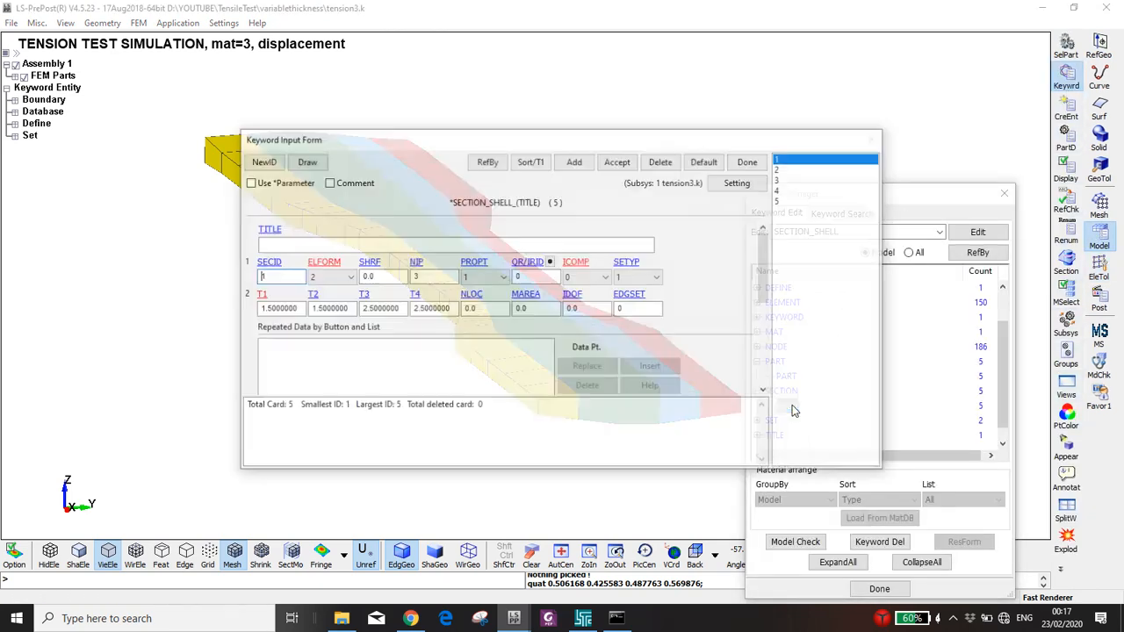
left_click_drag(569, 146, 977, 70)
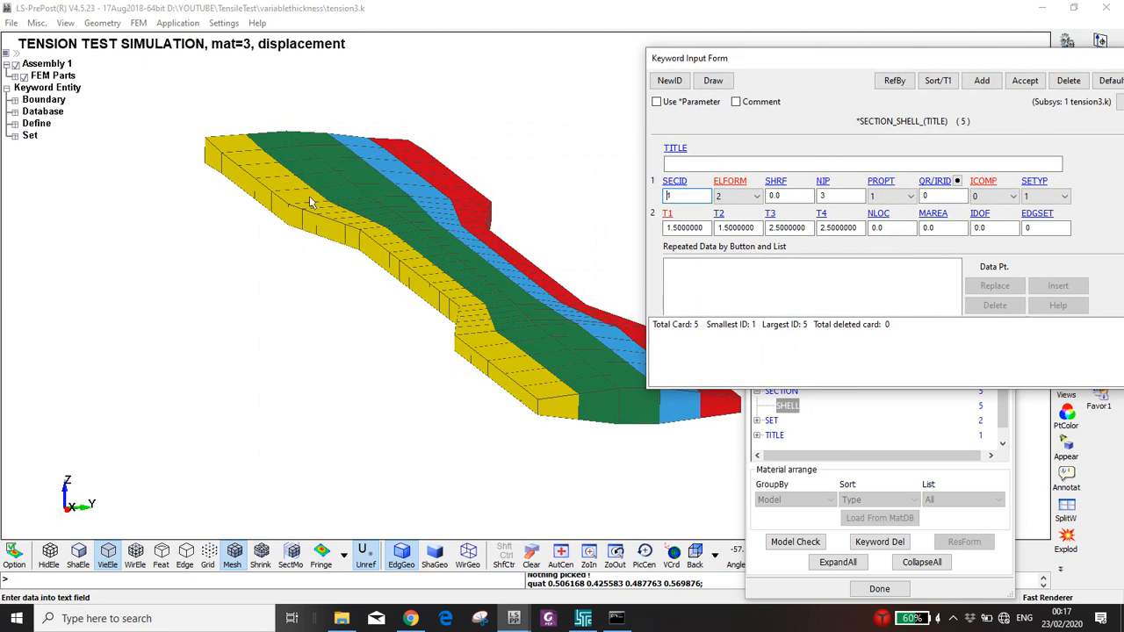
scroll(520, 380, "down", 2)
middle_click_drag(520, 379, 395, 339, "shift")
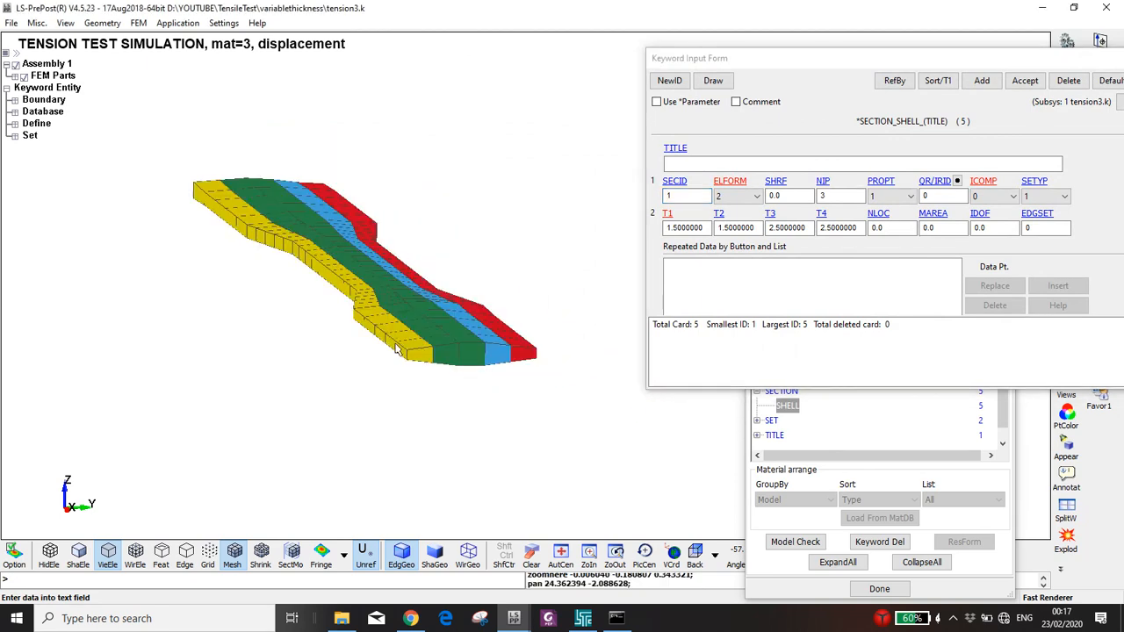
Compare section 1's four corner thicknesses with the specimen's end geometry, and close the shell section form.
scroll(430, 358, "up", 7)
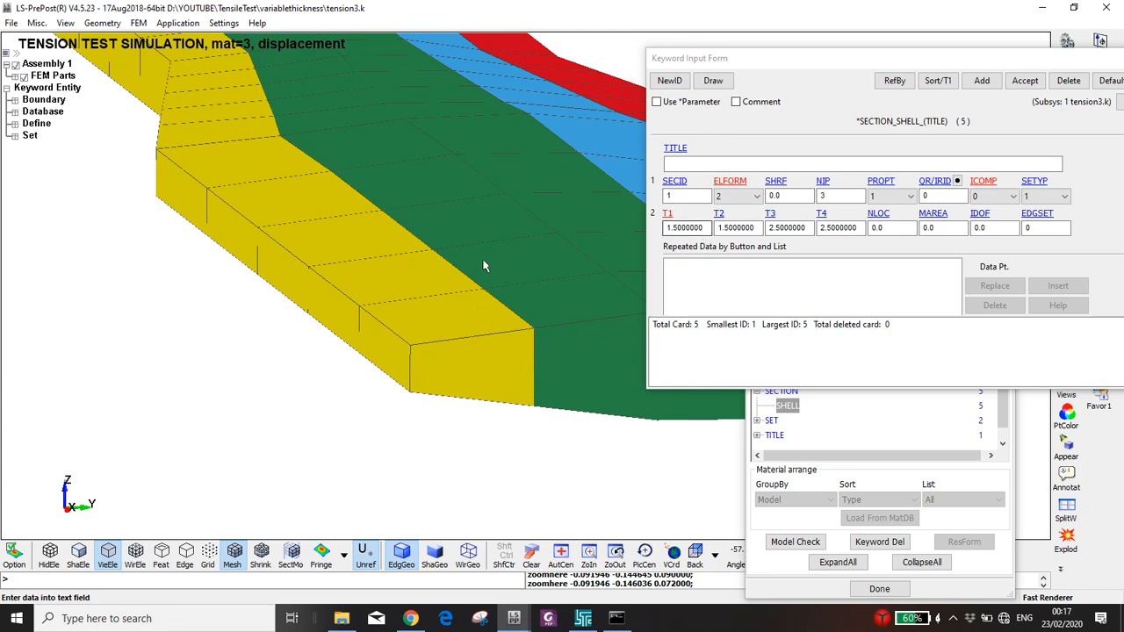
scroll(638, 244, "down", 2)
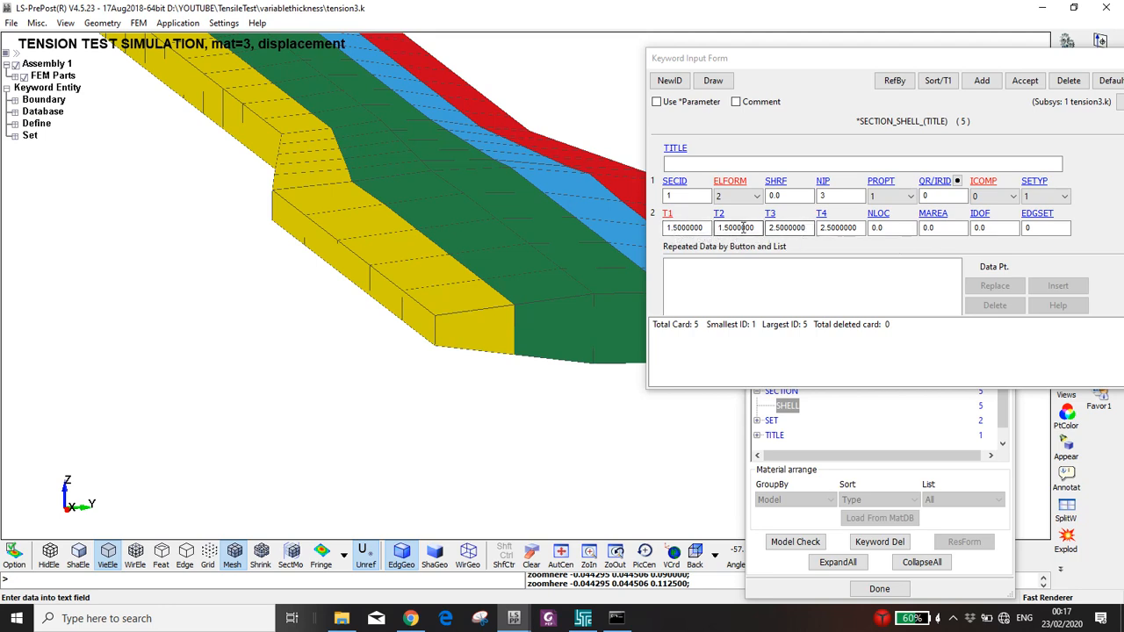
left_click_drag(836, 67, 471, 74)
left_click(792, 89)
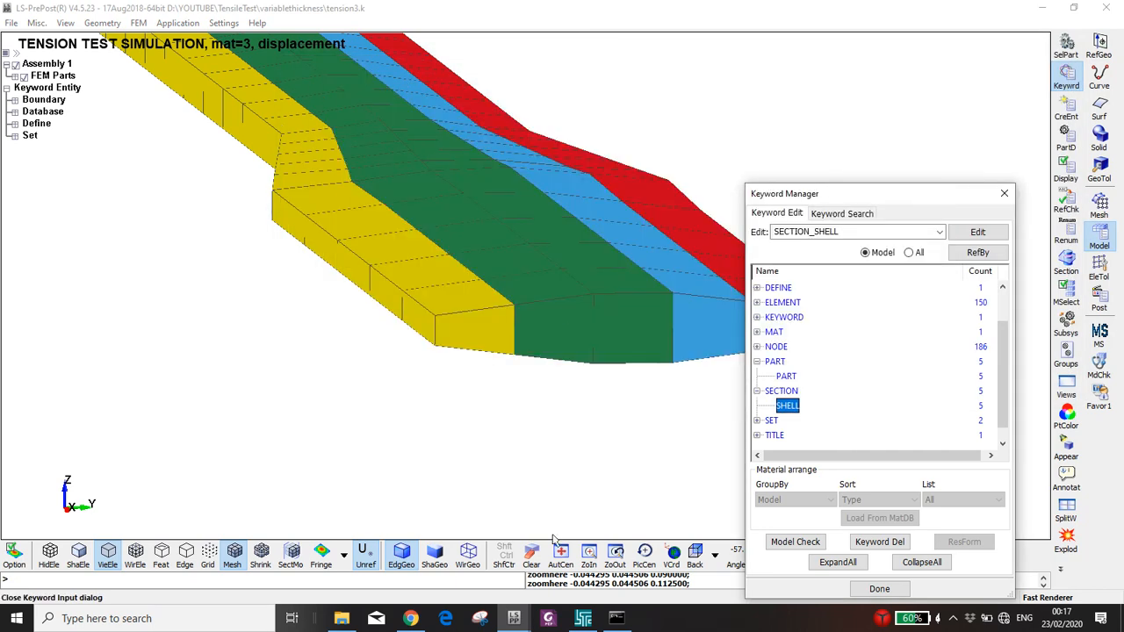
Review the solver output for the cause of the error termination, and close the solver window.
left_click(615, 618)
scroll(531, 312, "up", 5)
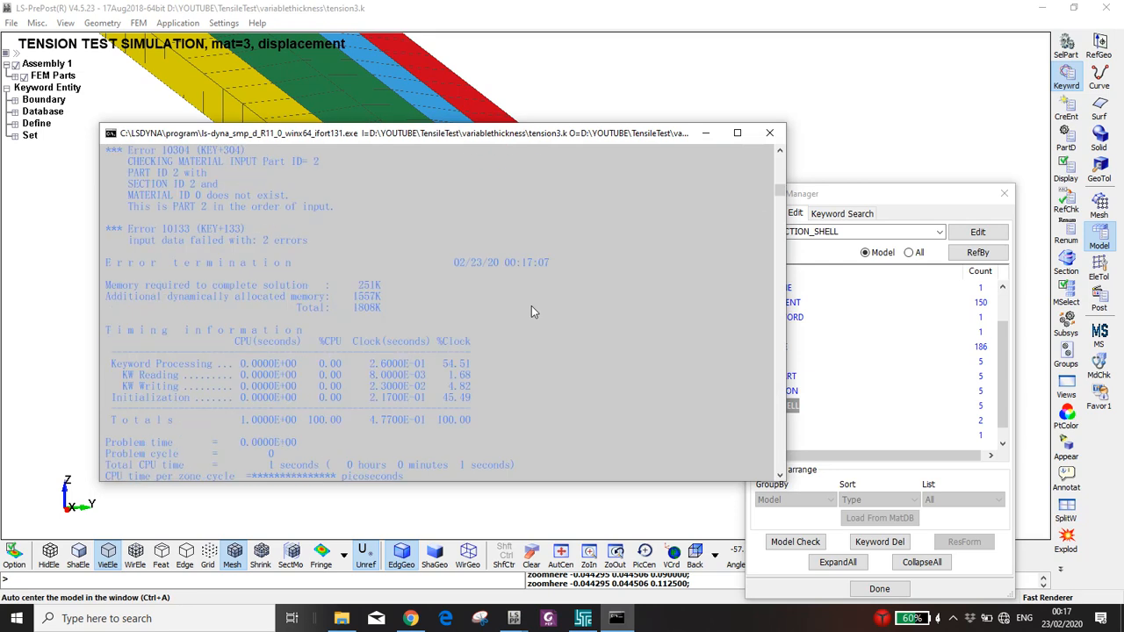
scroll(640, 218, "up", 1)
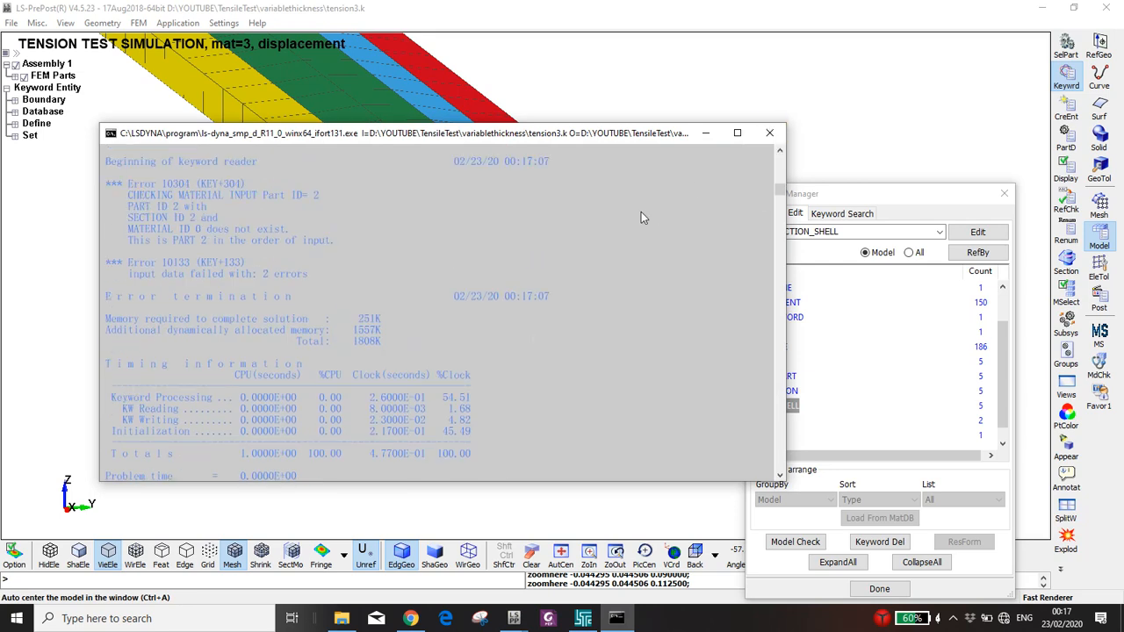
left_click(769, 133)
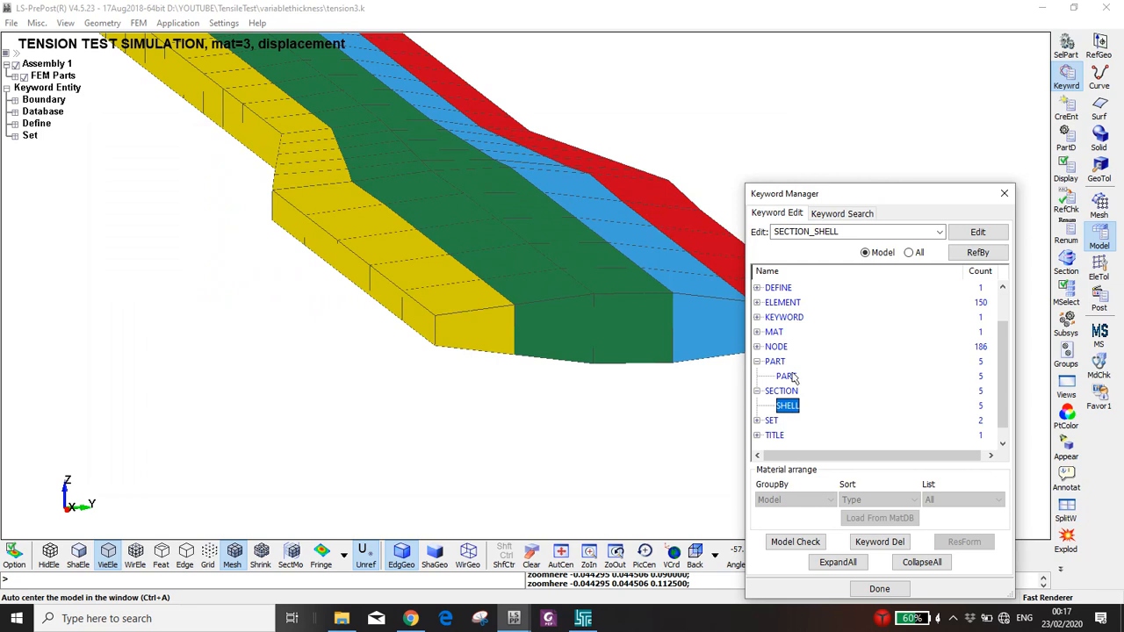
Open the part definitions and set part 2's material ID to 1.
double_click(788, 406)
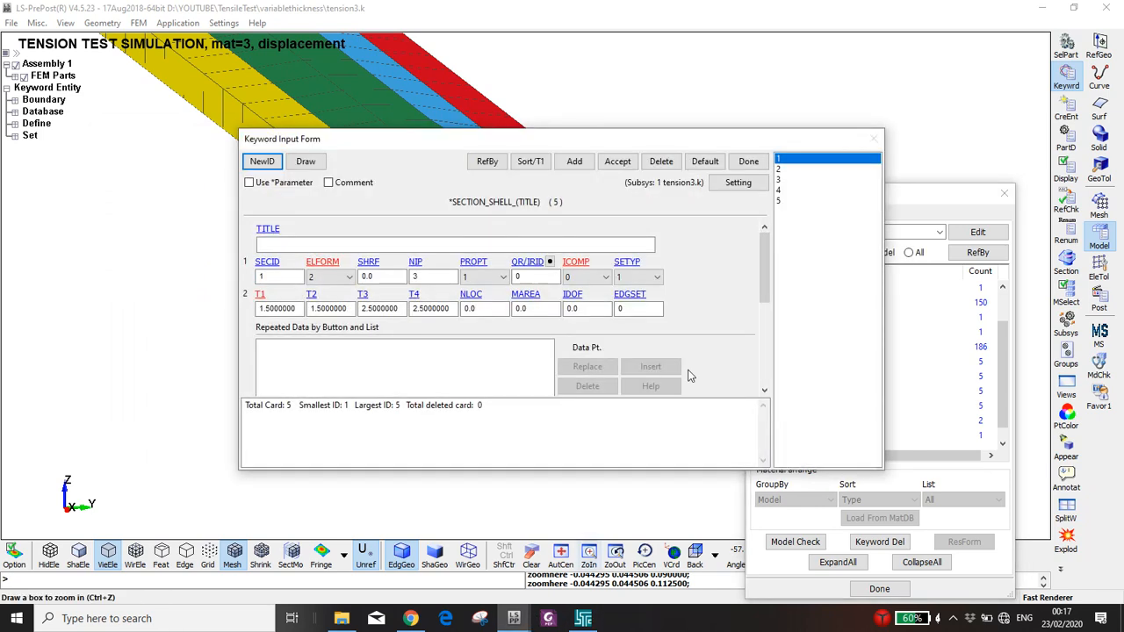
left_click(747, 166)
double_click(790, 376)
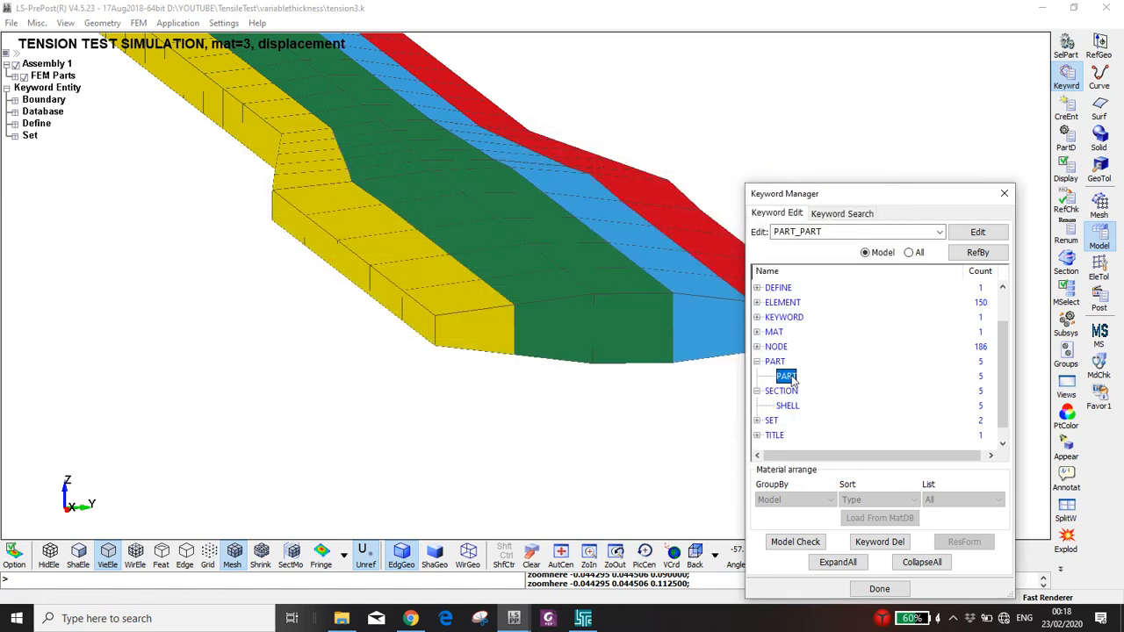
left_click(262, 161)
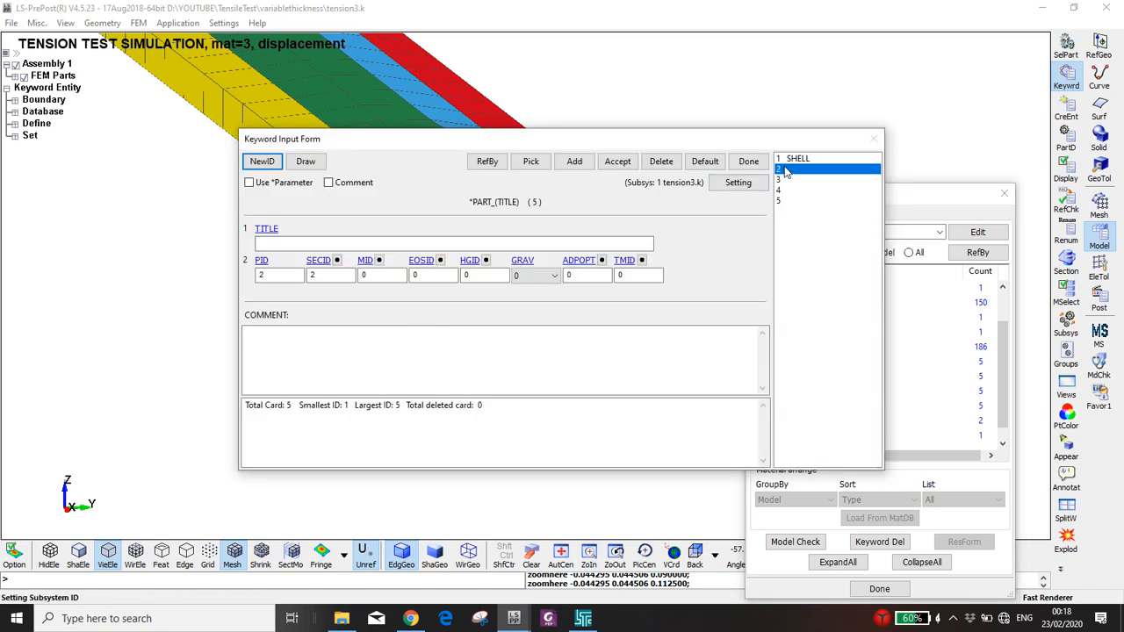
left_click(389, 276)
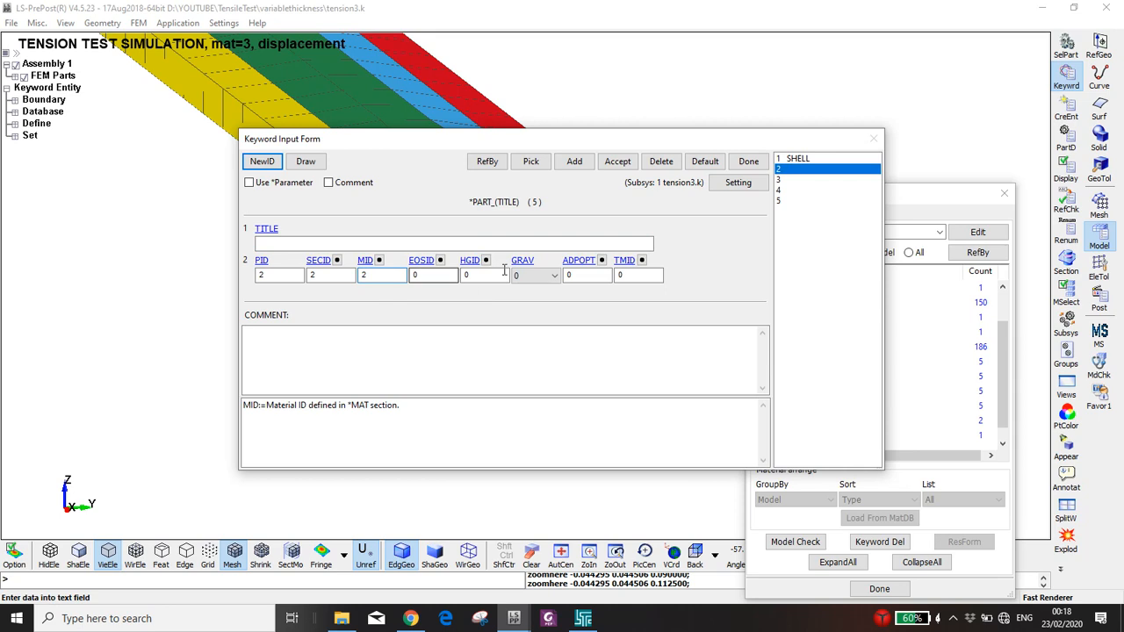
left_click(615, 162)
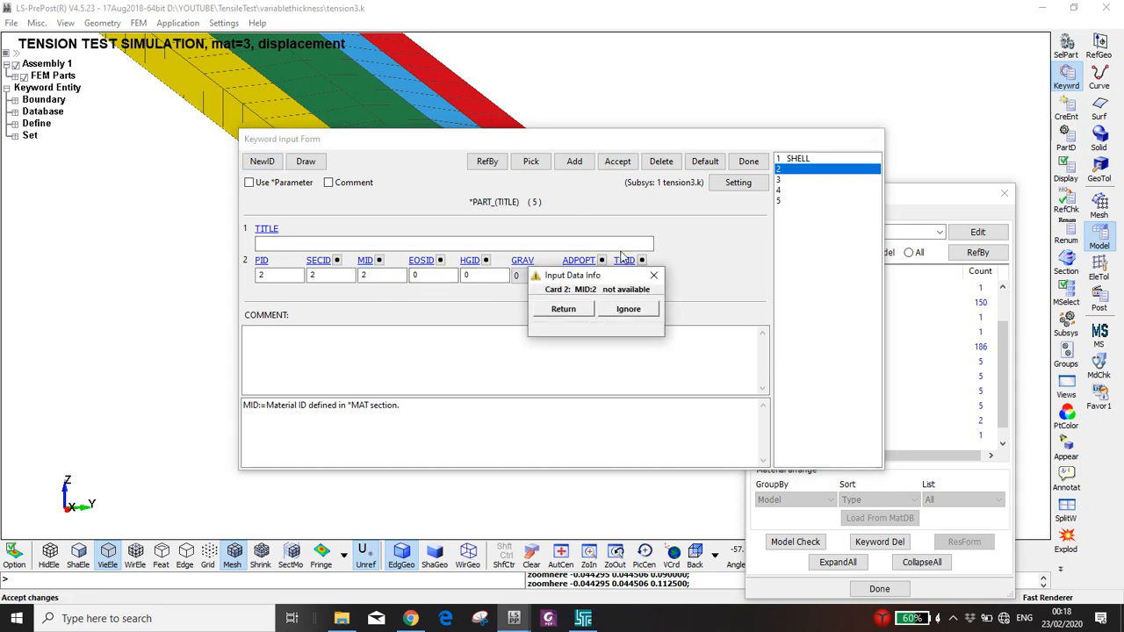
left_click(628, 309)
left_click(364, 274)
type("1")
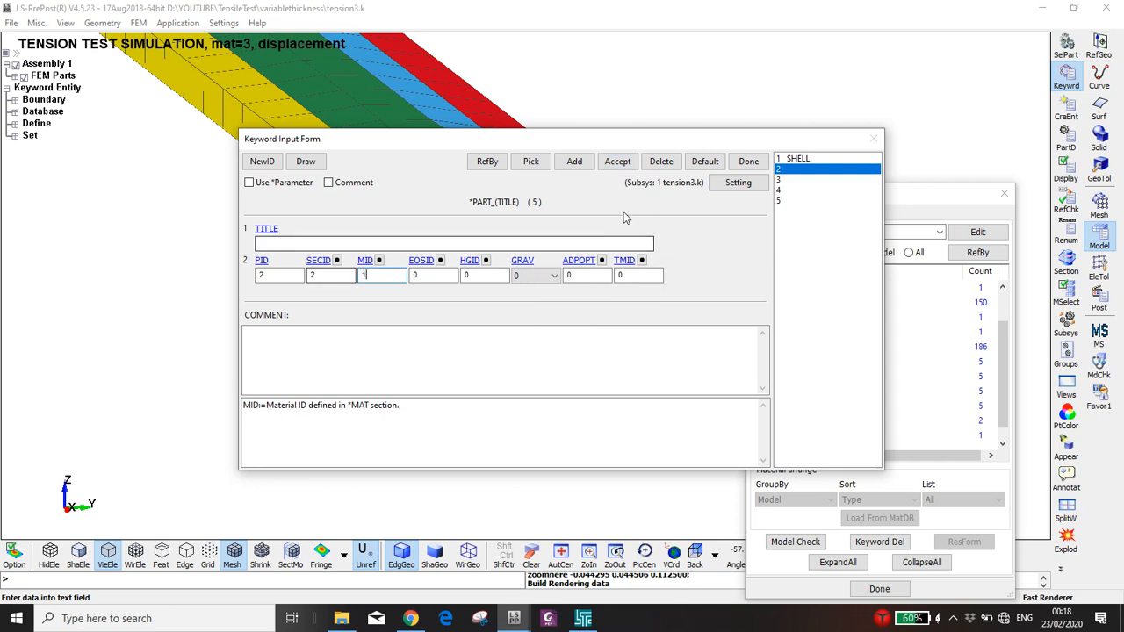
left_click(614, 162)
Check the section and material IDs of parts 1 through 5, and close the part definitions.
left_click(780, 160)
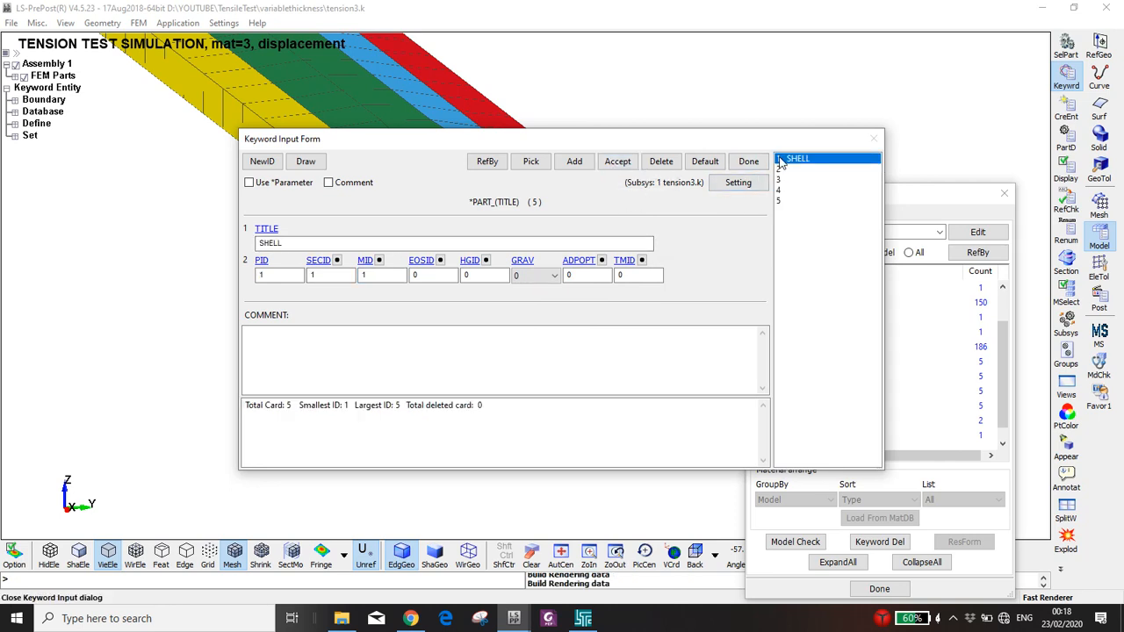
key("Down")
key("Down")
key("Down")
key("Down")
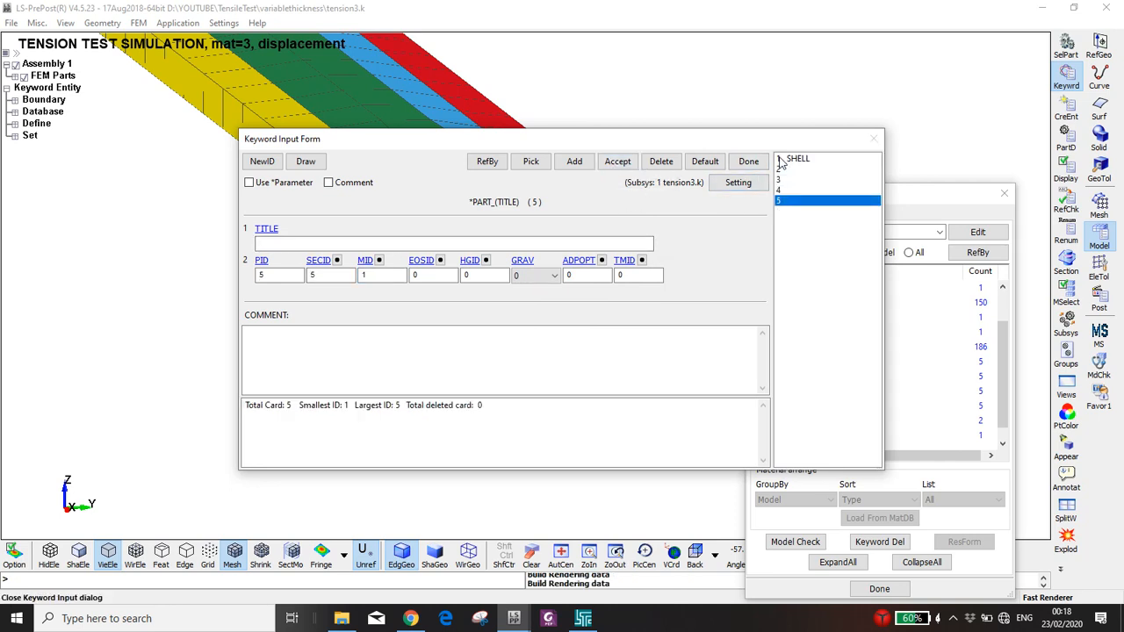
left_click(618, 162)
left_click(748, 162)
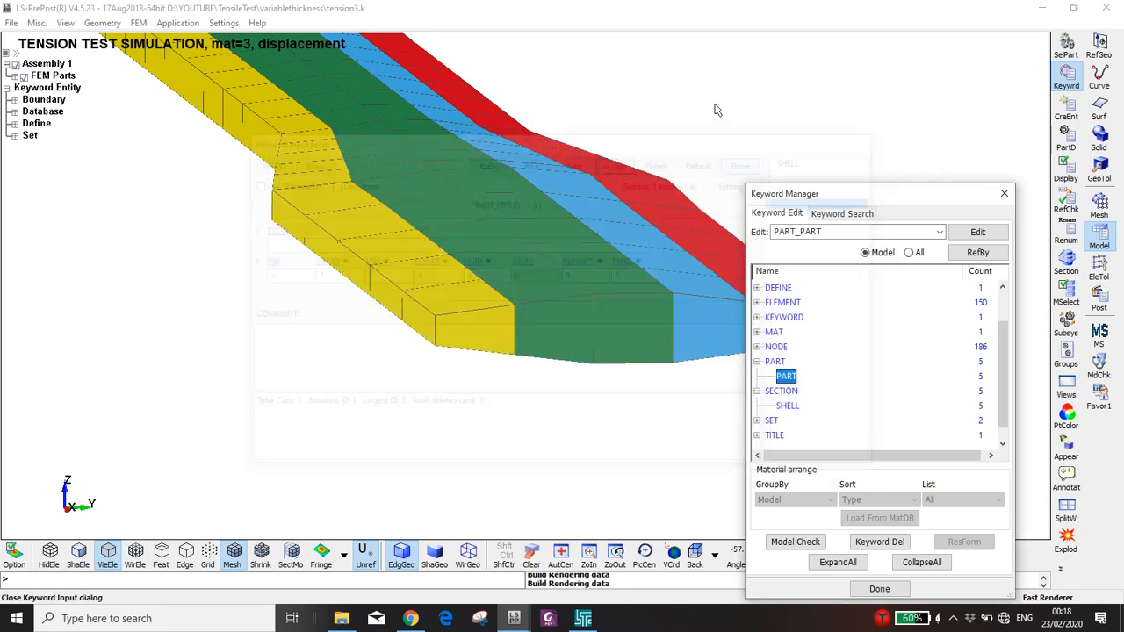
Save the keyword file, switch to LS-DYNA Program Manager and rerun the last solver job on tension3.k.
key("ctrl+s")
key("ctrl+s")
left_click(594, 622)
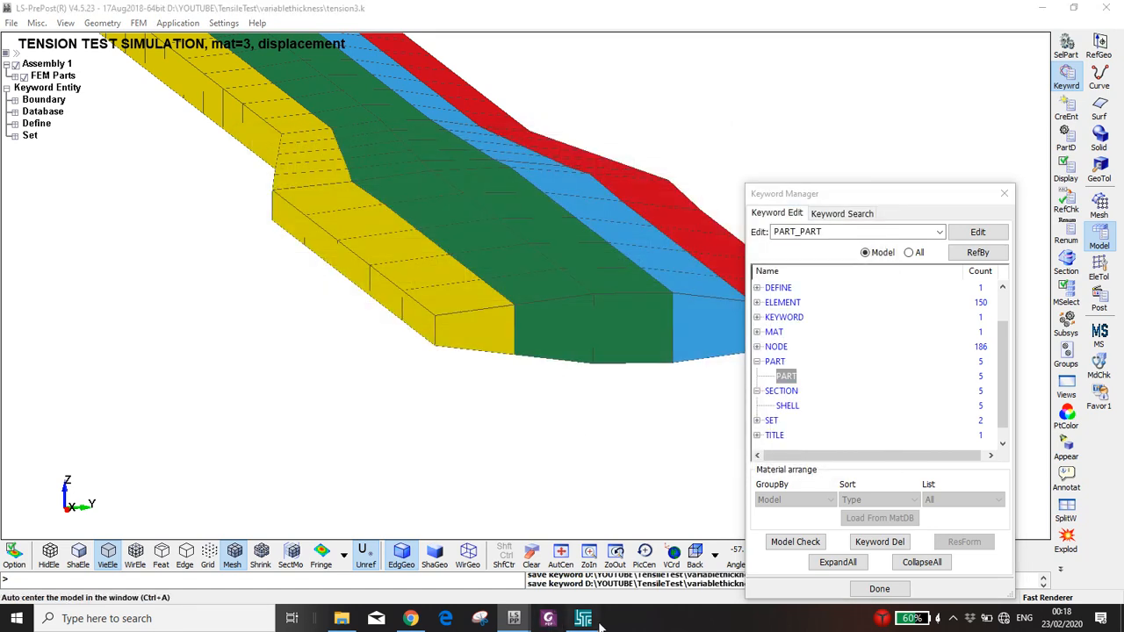
left_click(276, 124)
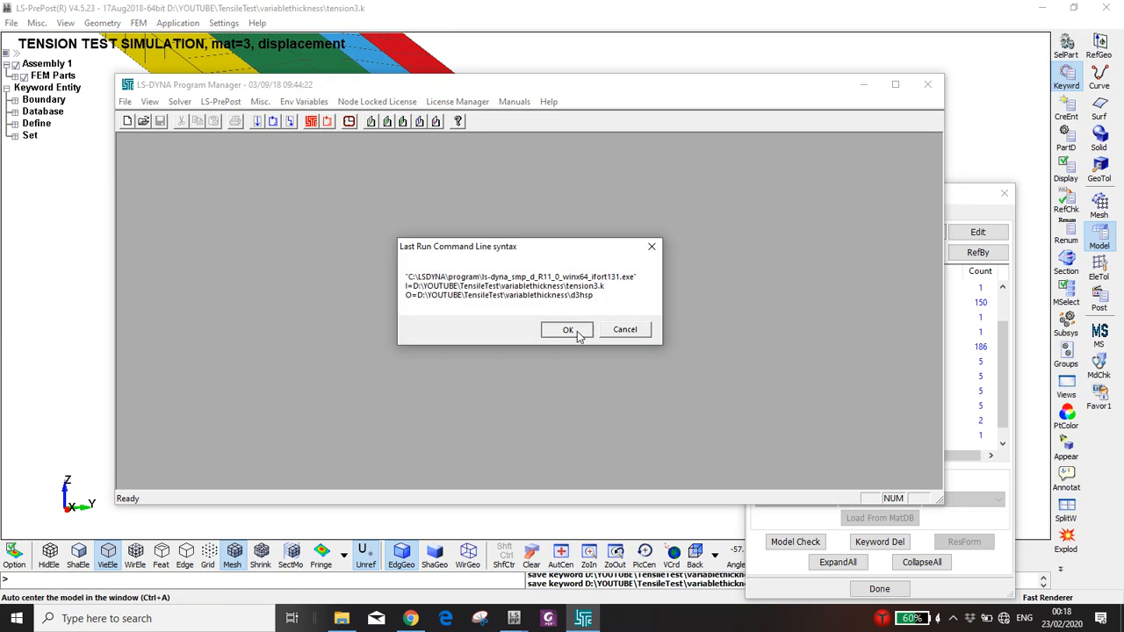
left_click(572, 330)
scroll(349, 152, "up", 10)
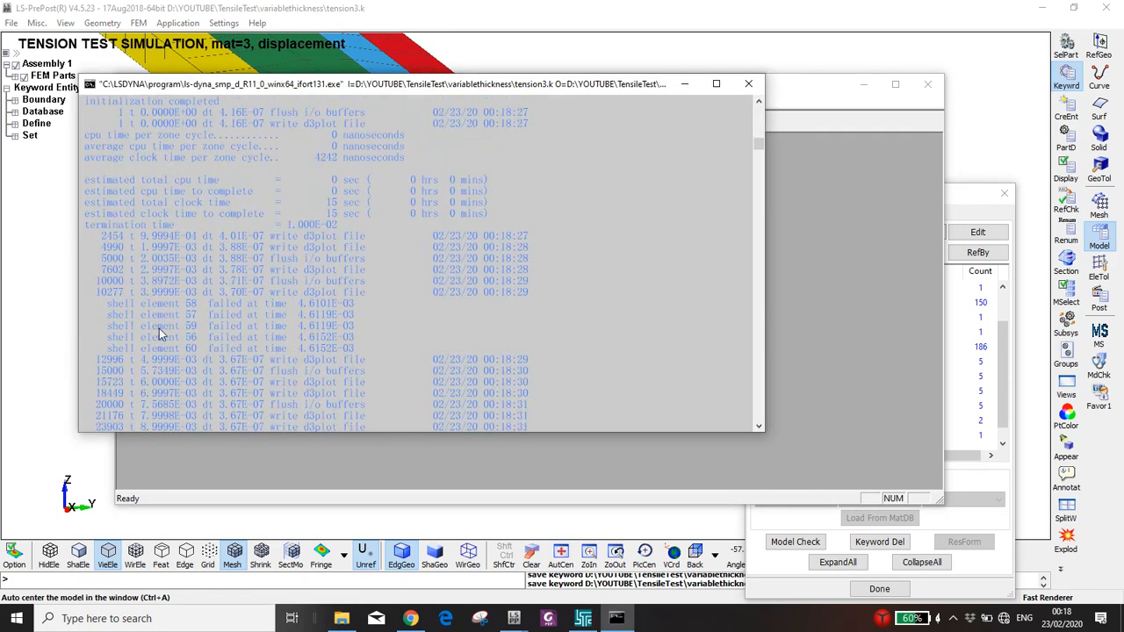
Open the last d3plot result from the variablethickness folder in LS-PrePost for post-processing.
left_click(236, 474)
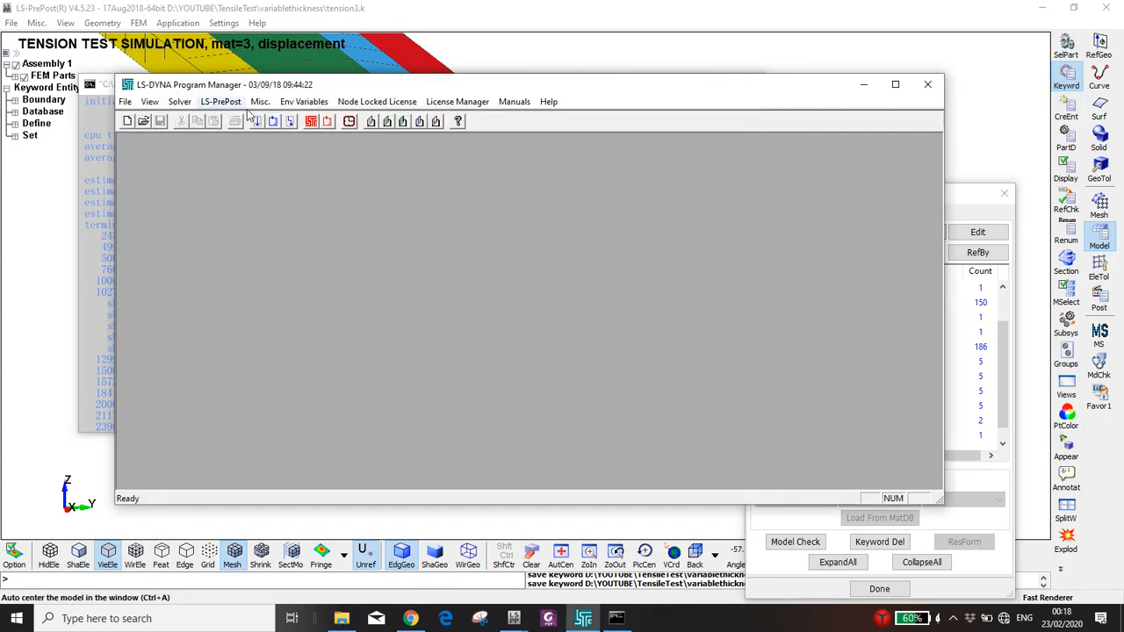
left_click(329, 121)
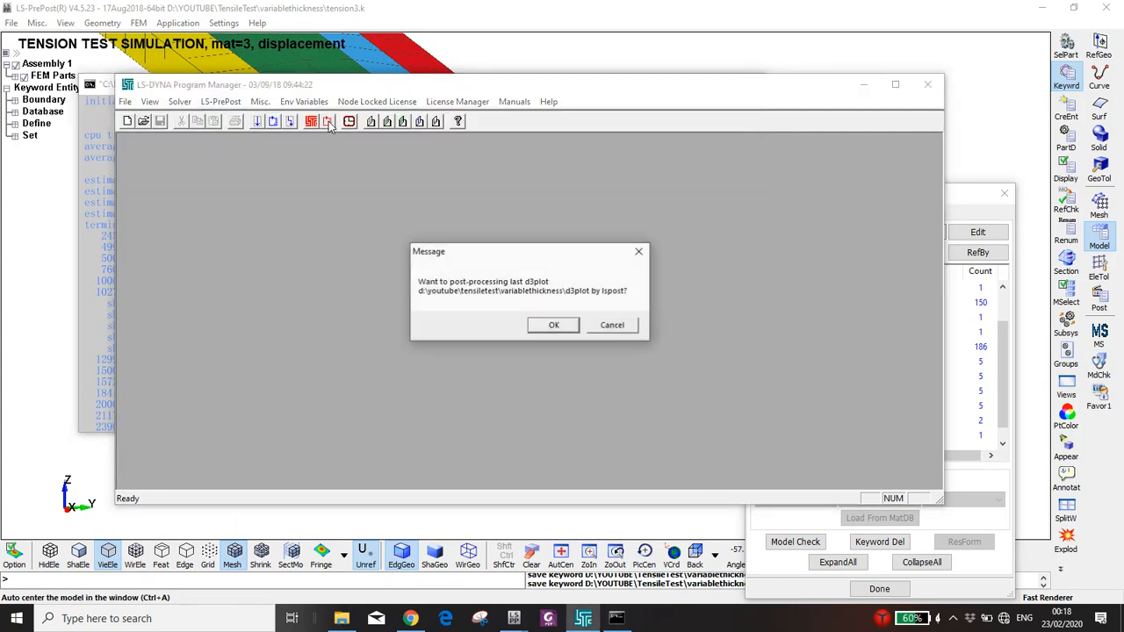
left_click(539, 328)
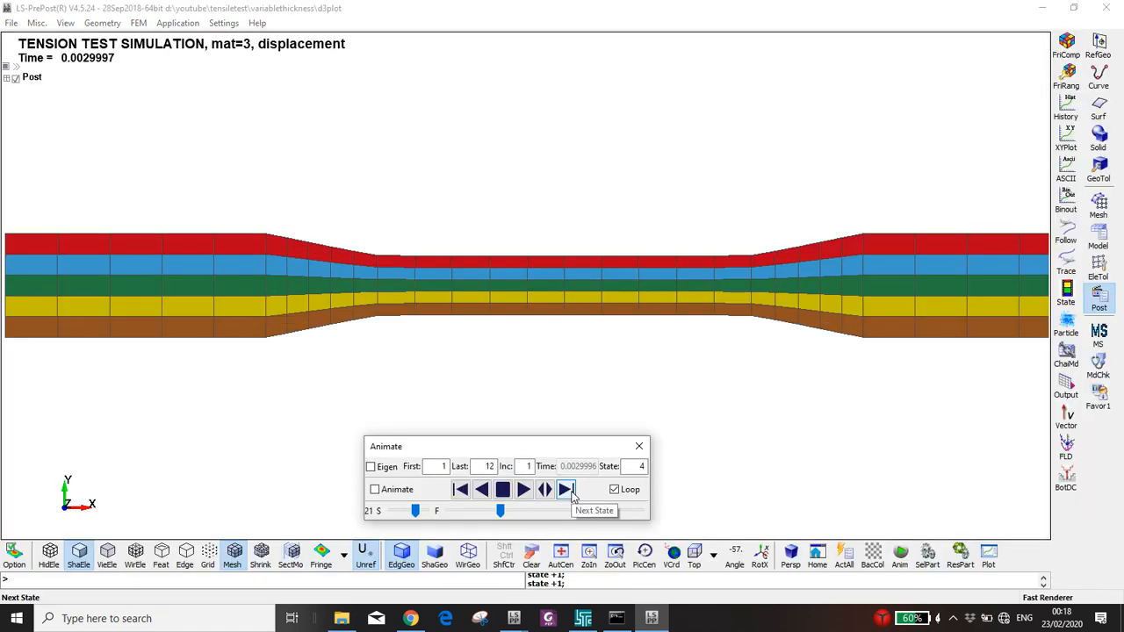
Step through the result states to examine how the five-part specimen deforms and fails.
left_click(566, 490)
left_click(567, 490)
left_click(567, 490)
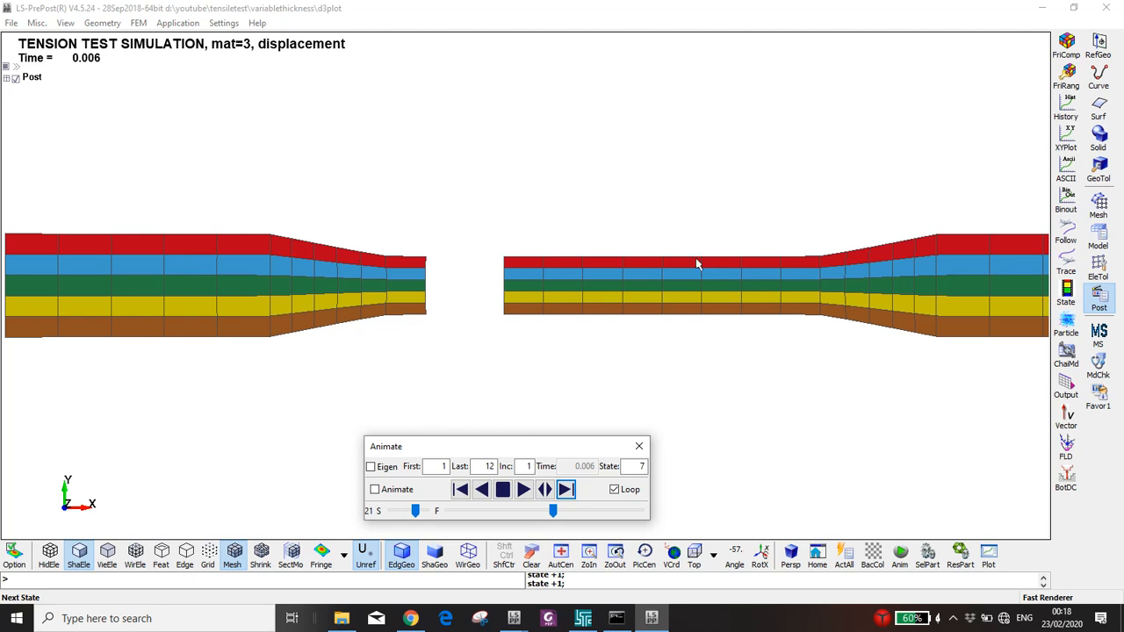
left_click(566, 490)
left_click(566, 490)
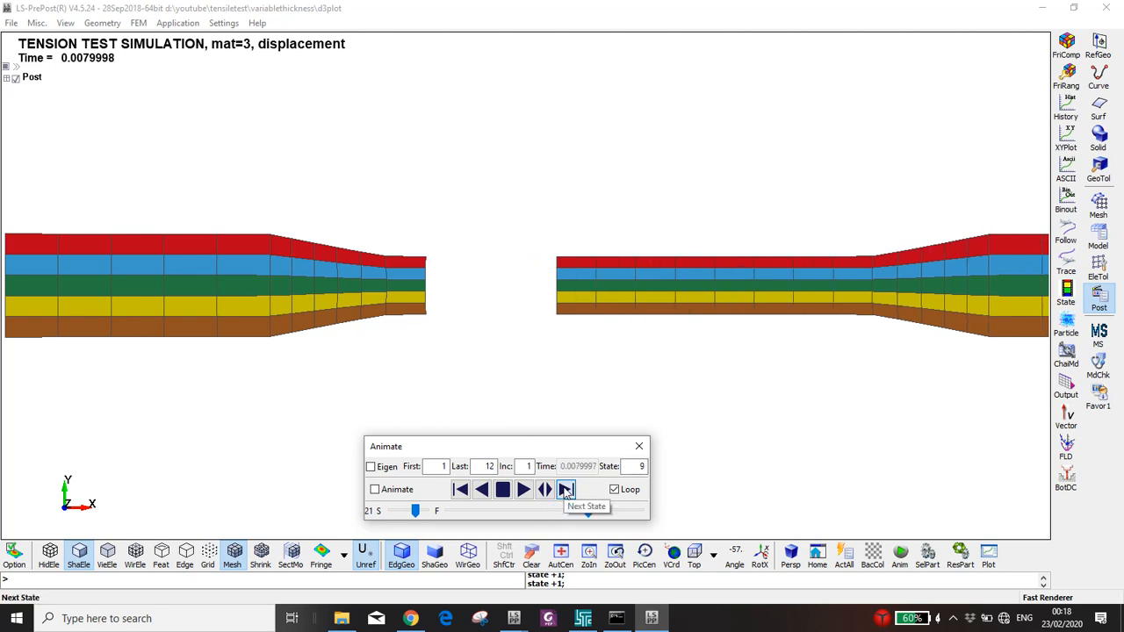
left_click(566, 490)
left_click(566, 490)
left_click(566, 490)
left_click(566, 490)
left_click(566, 490)
left_click(566, 490)
left_click(566, 489)
left_click(566, 490)
Recolour all five parts of the specimen red.
mouse_move(669, 352)
left_mouse_down()
mouse_move(530, 334)
mouse_move(833, 381)
mouse_move(566, 305)
left_mouse_up()
middle_click_drag(566, 304, 527, 236, "ctrl")
left_click_drag(562, 211, 712, 236, "ctrl")
left_click_drag(770, 335, 703, 375, "ctrl")
scroll(703, 366, "up", 2)
left_click(1098, 265)
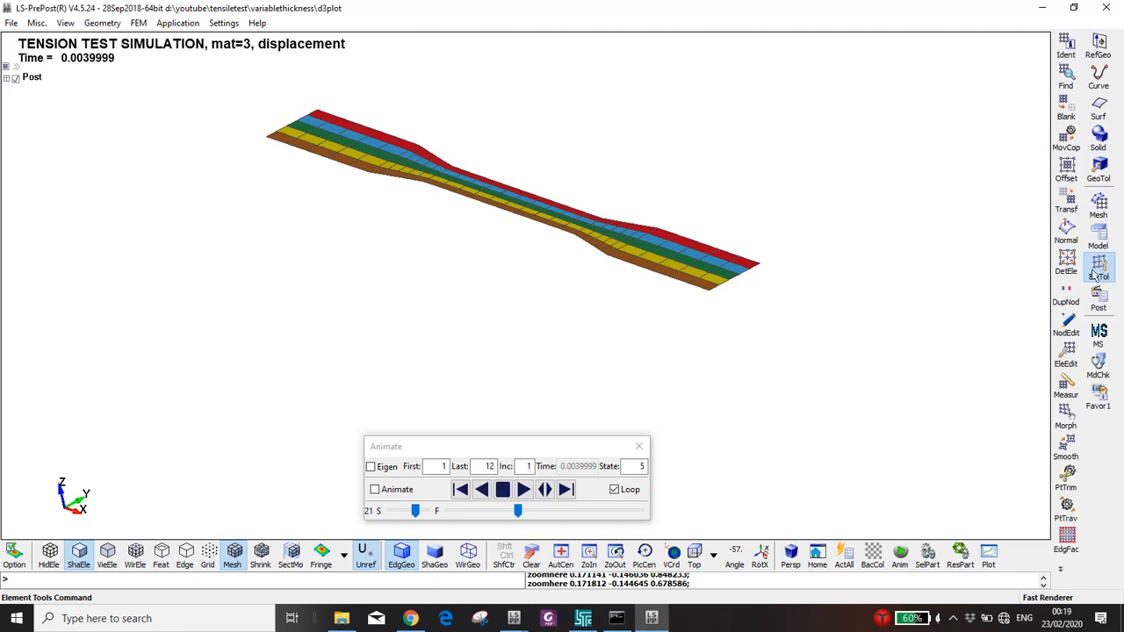
left_click(1099, 237)
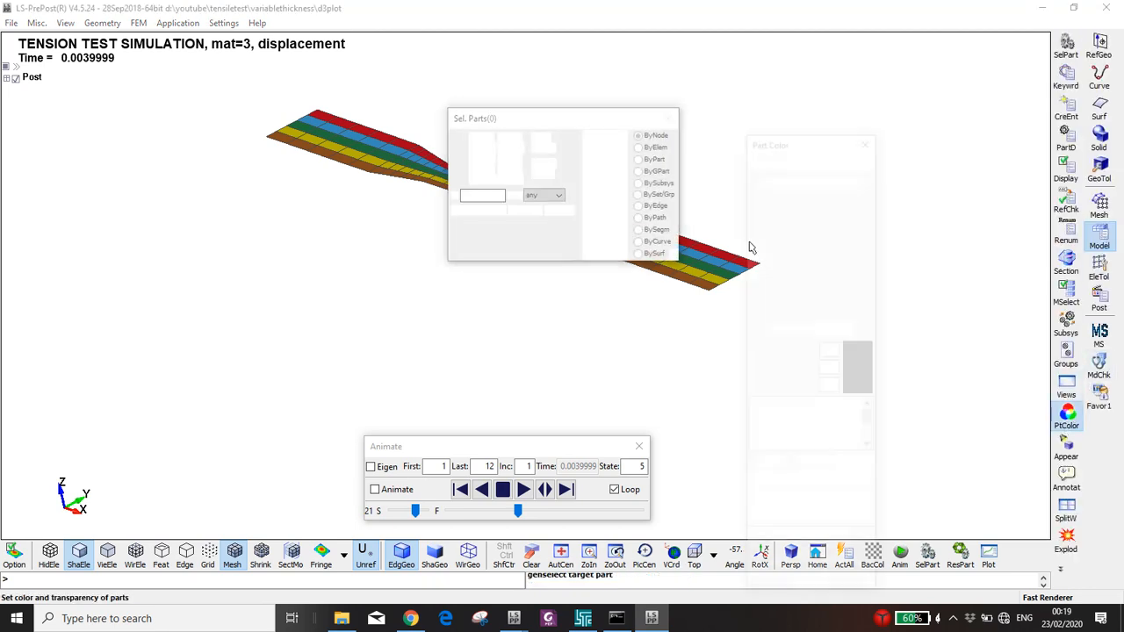
left_click_drag(540, 126, 255, 165)
scroll(660, 276, "up", 1)
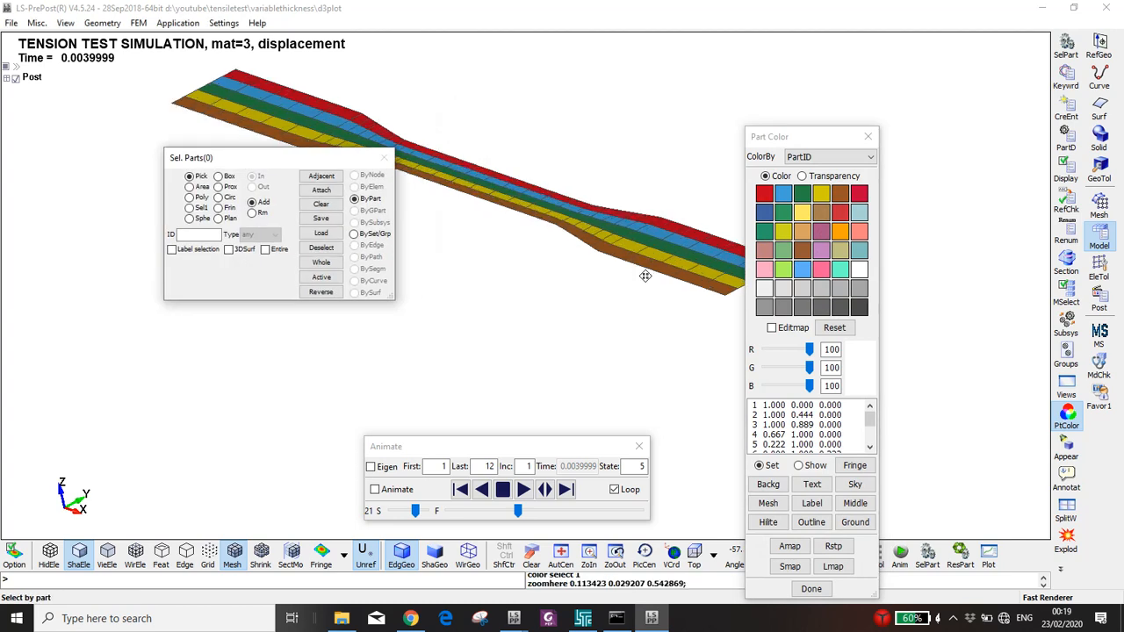
scroll(486, 325, "up", 1)
left_click(507, 290)
left_click(506, 310)
left_click(507, 302)
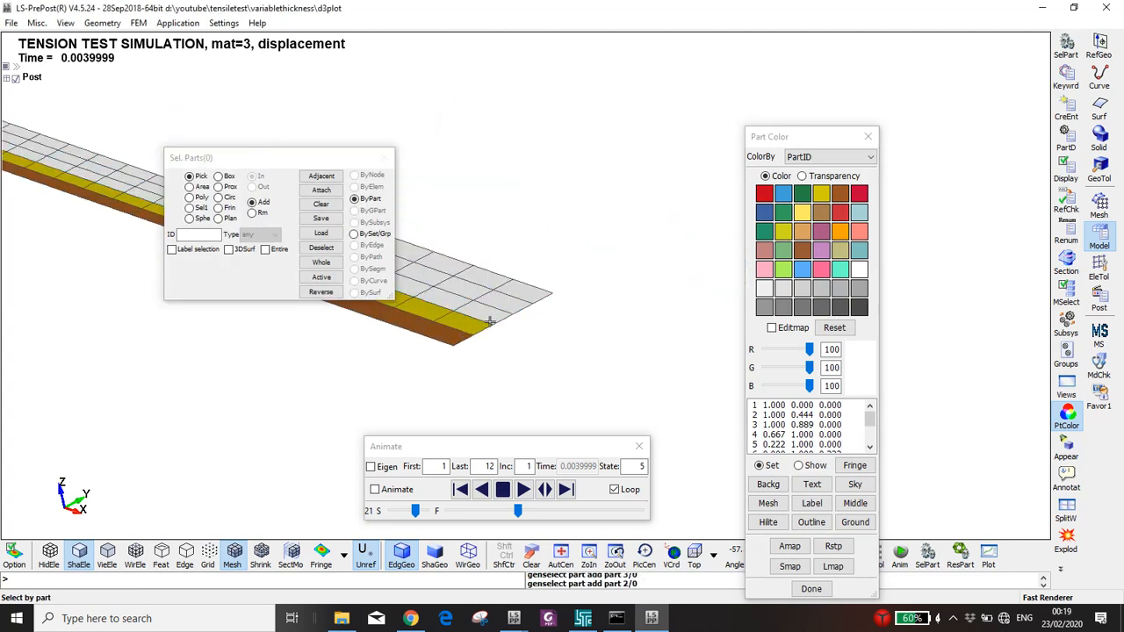
left_click(764, 193)
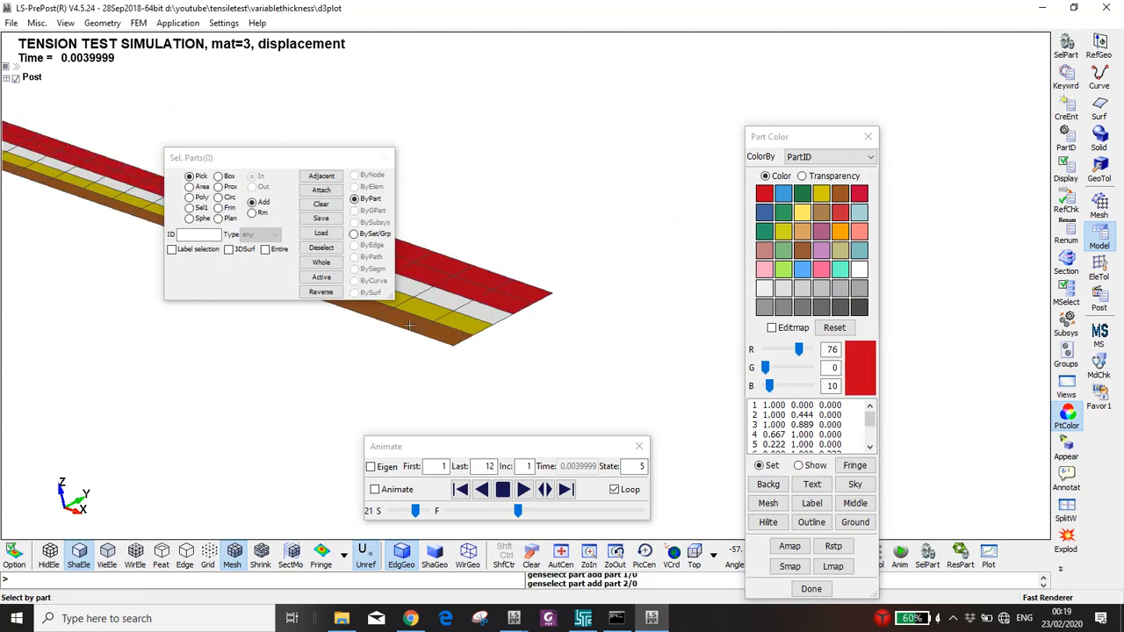
left_click(321, 263)
scroll(318, 274, "down", 2)
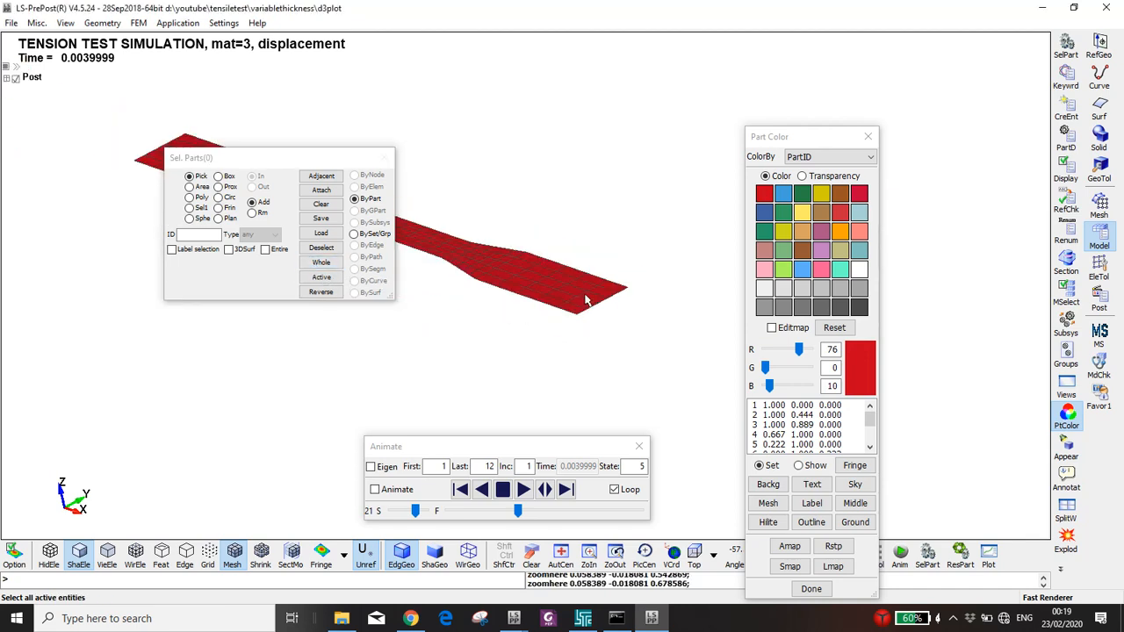
Apply the Thick appearance to all visible parts of the result model.
left_click_drag(327, 160, 114, 256)
scroll(437, 307, "up", 2)
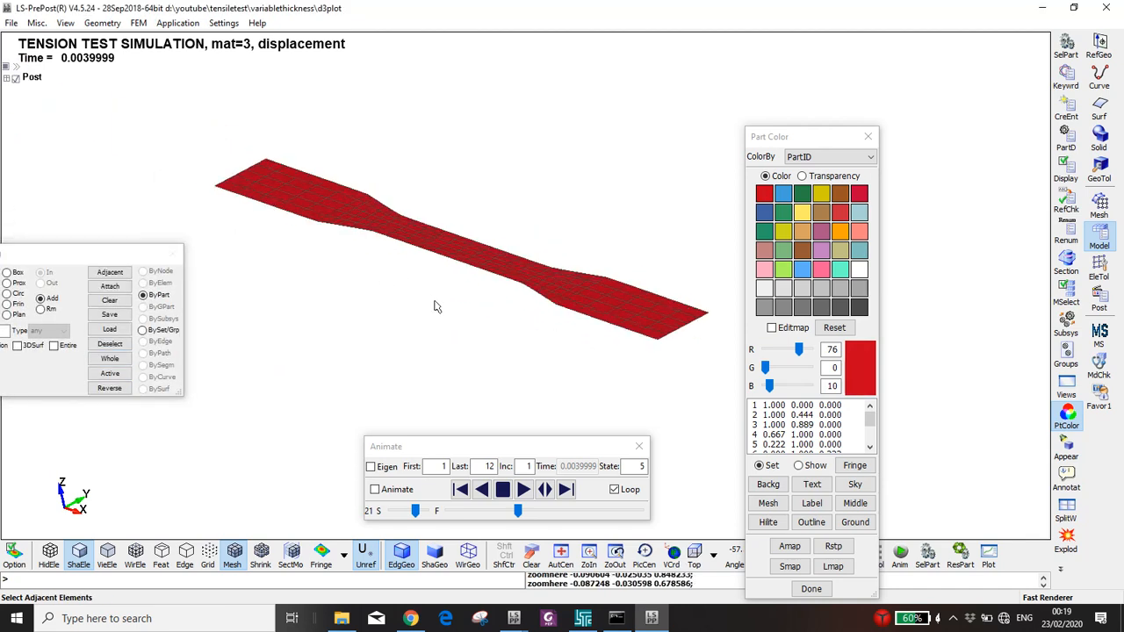
left_click(1066, 447)
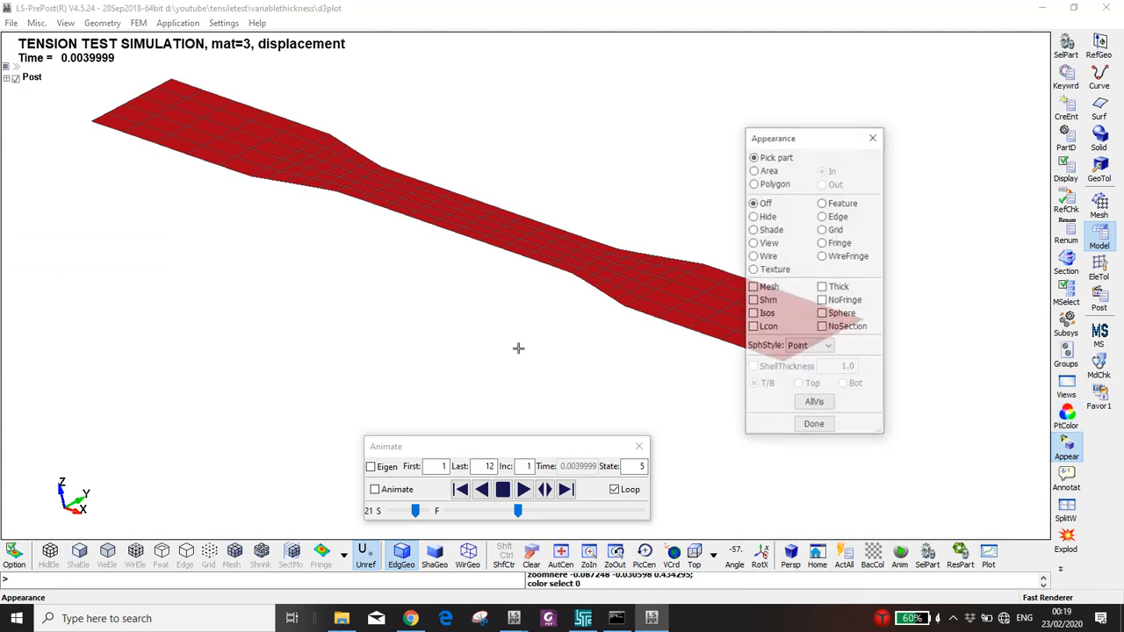
left_click(826, 288)
left_click(817, 403)
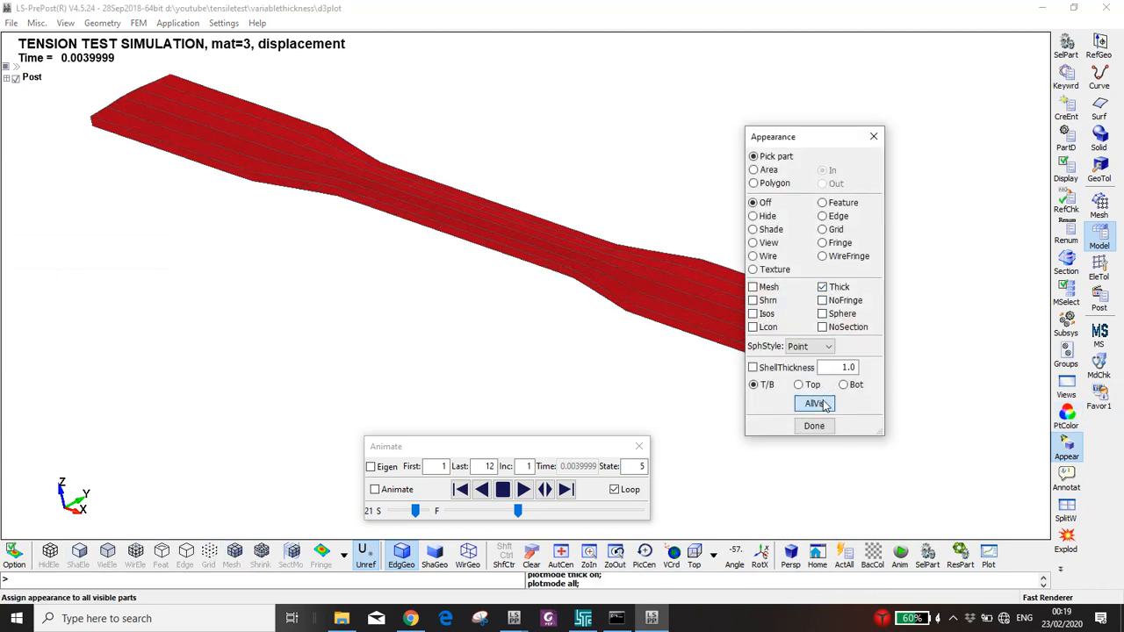
middle_click_drag(537, 332, 396, 309, "shift")
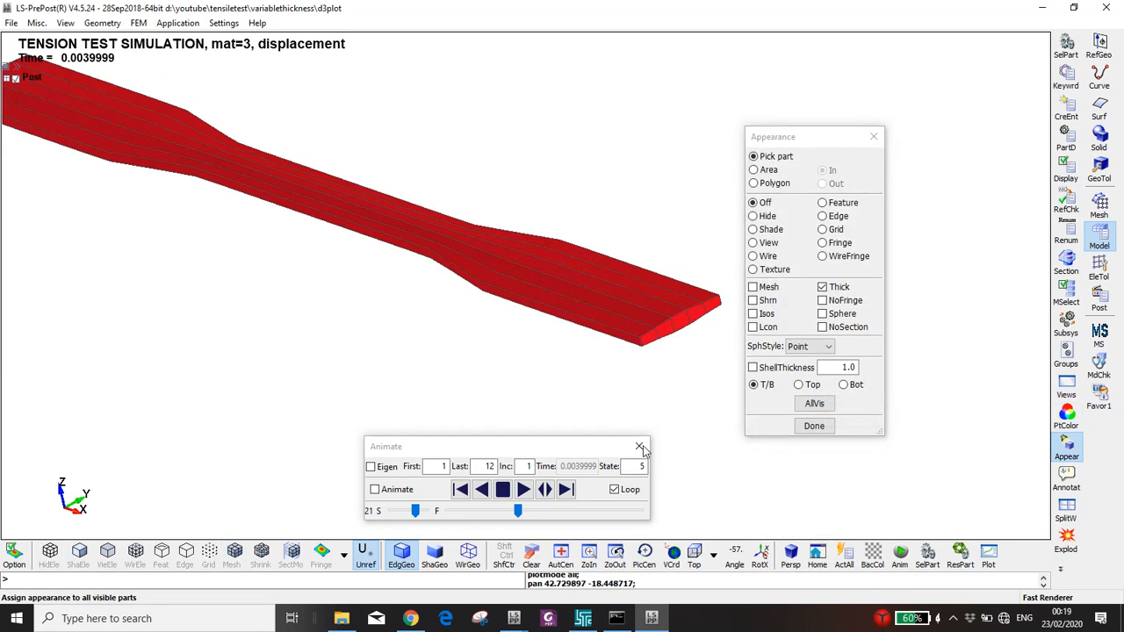
Step through the result states with shell thickness displayed, and play the animation forward to examine the fracture.
left_click(566, 489)
left_click(567, 489)
left_click(566, 489)
left_click(567, 489)
left_click(567, 489)
left_click(566, 489)
left_click(566, 489)
left_click(567, 489)
left_click(566, 489)
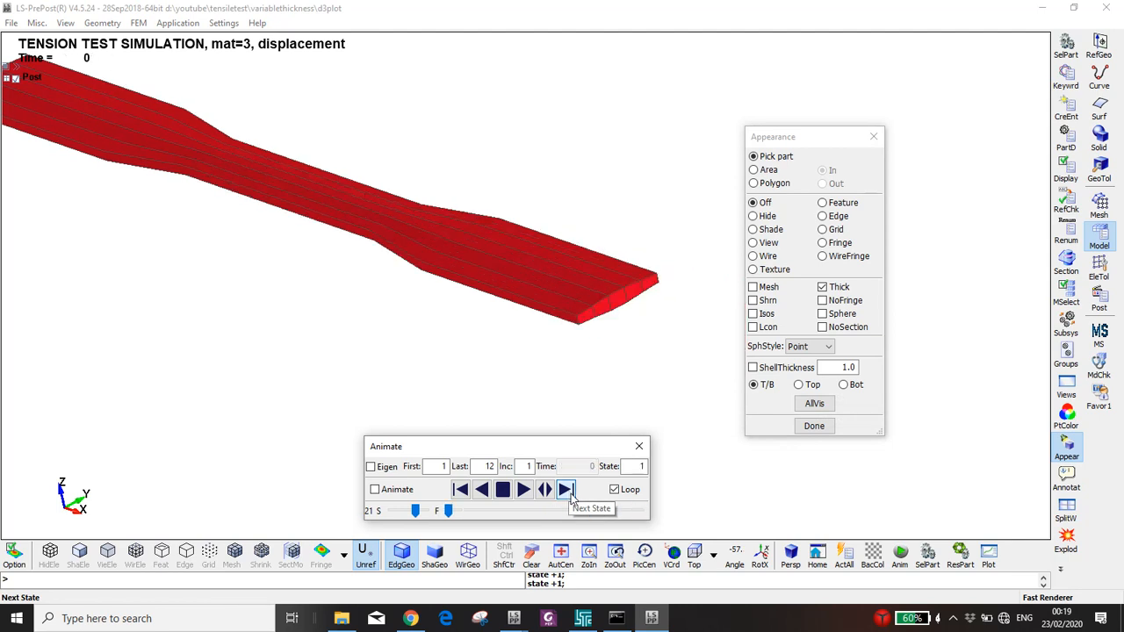
left_click(566, 489)
left_click(566, 489)
left_click(567, 489)
left_click(567, 489)
left_click(567, 489)
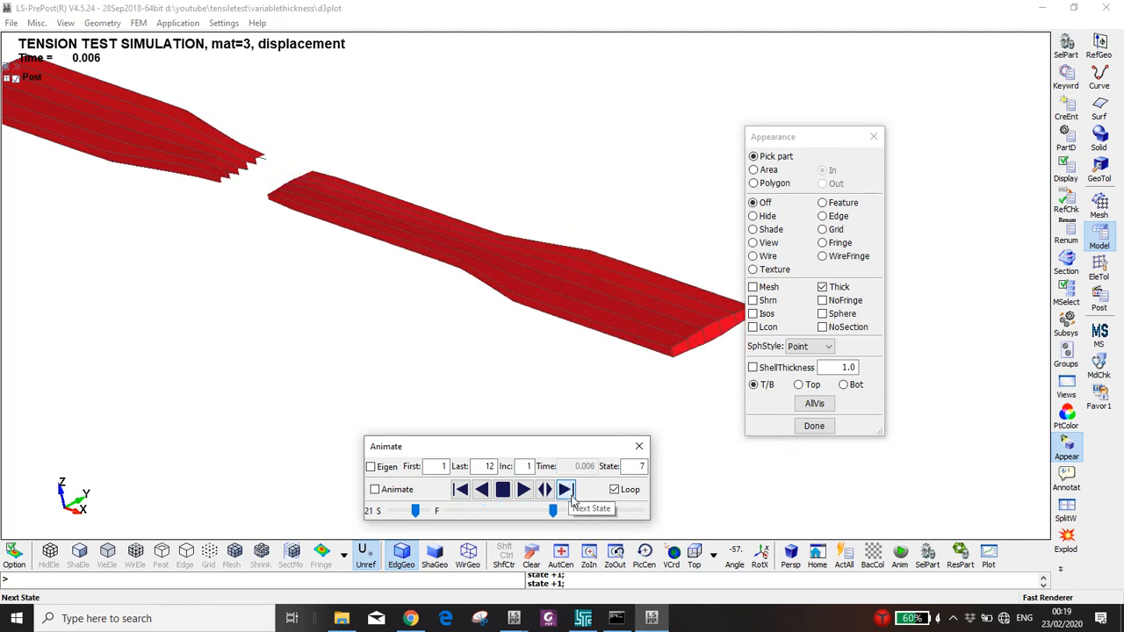
left_click(566, 489)
left_click(566, 489)
left_click(566, 489)
left_click(566, 489)
left_click(524, 489)
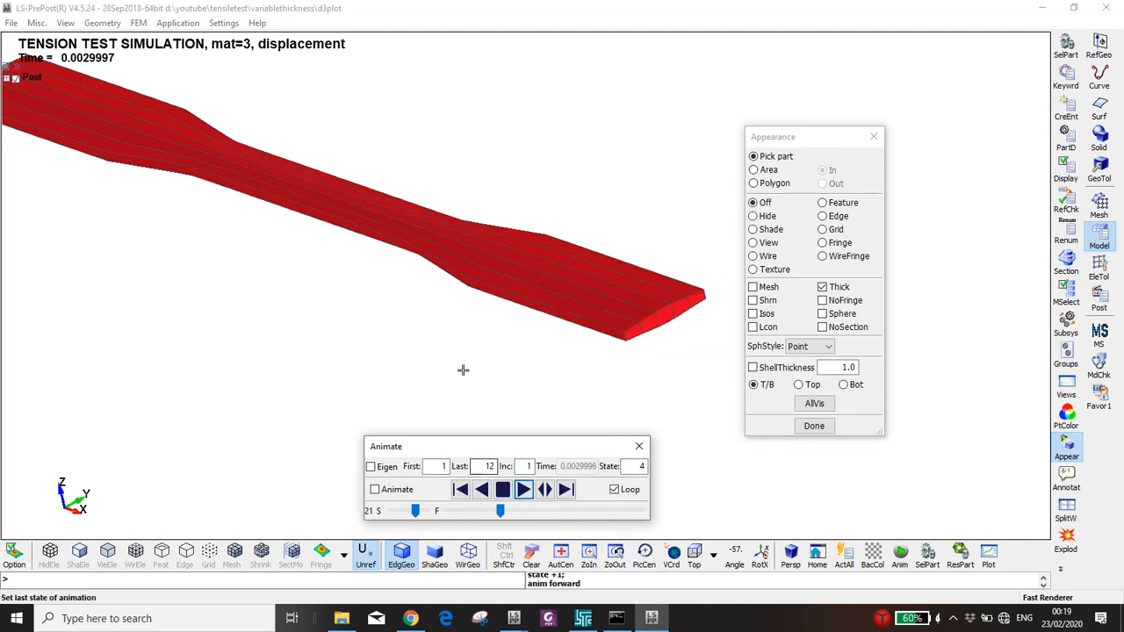
middle_click_drag(471, 412, 564, 284, "shift")
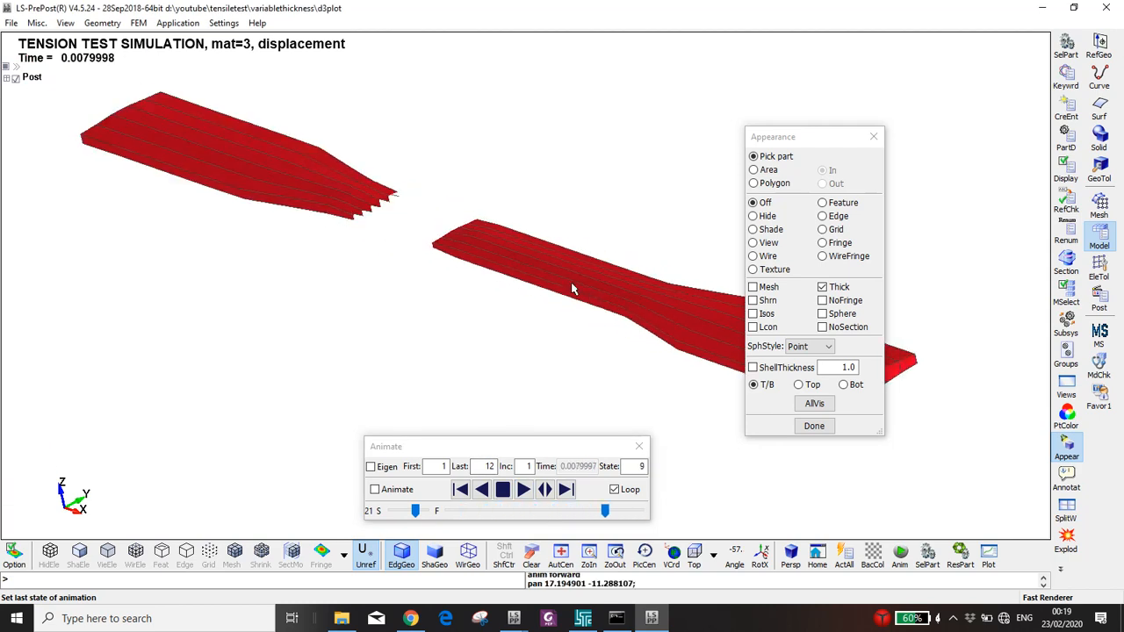